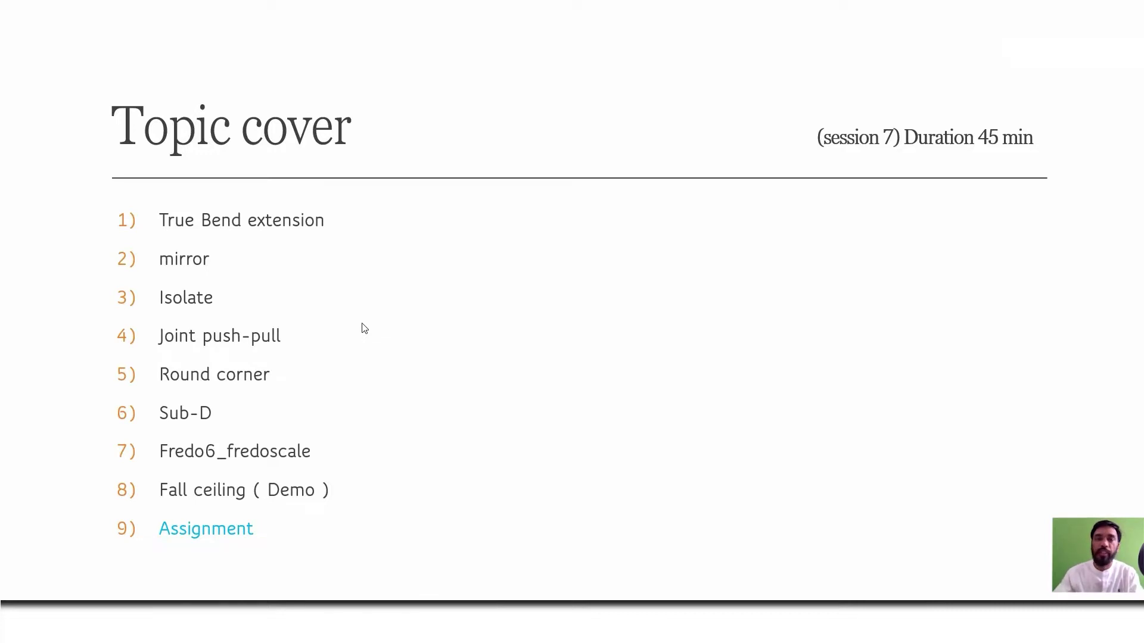
Switch from the session 7 topic-cover slide to the SketchUp Pro 2021 window.
key("alt+Tab")
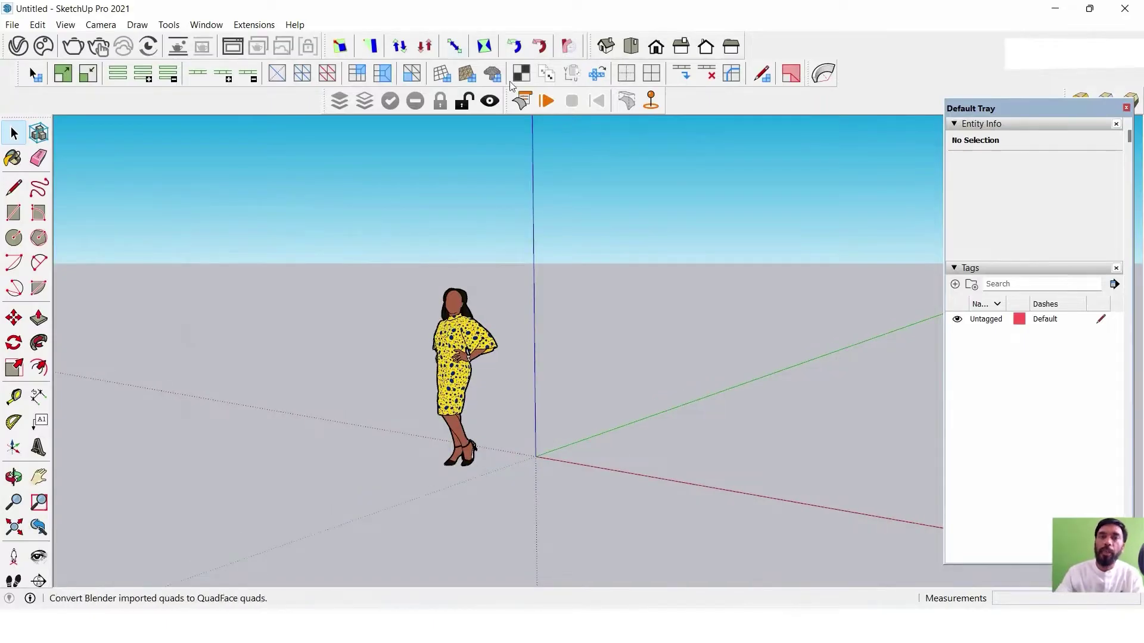
Float the True Bend, ClothWorks, VisTools, QuadFace Tools, FredoScale and Round Corner toolbars over the model.
left_click_drag(807, 75, 590, 196)
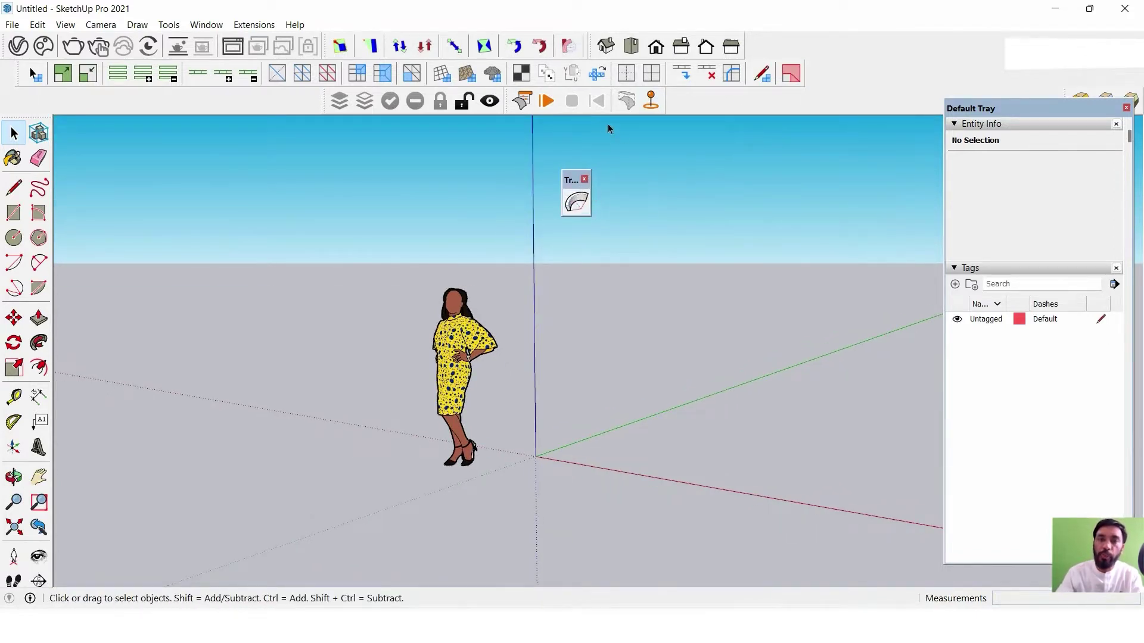
left_click_drag(505, 103, 705, 190)
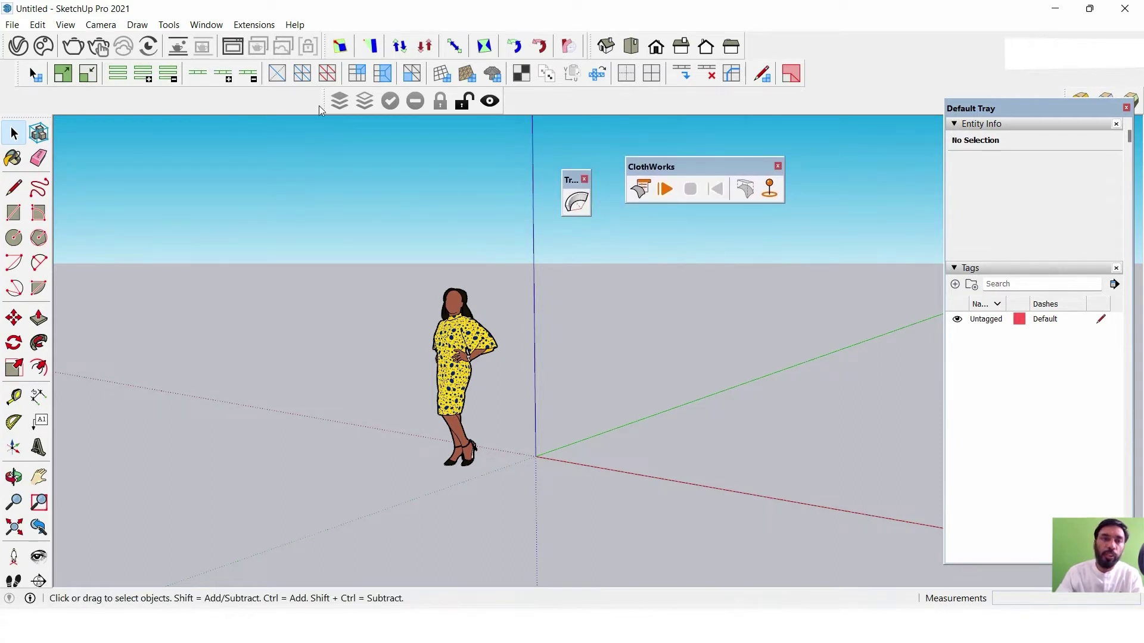
left_click_drag(328, 102, 321, 179)
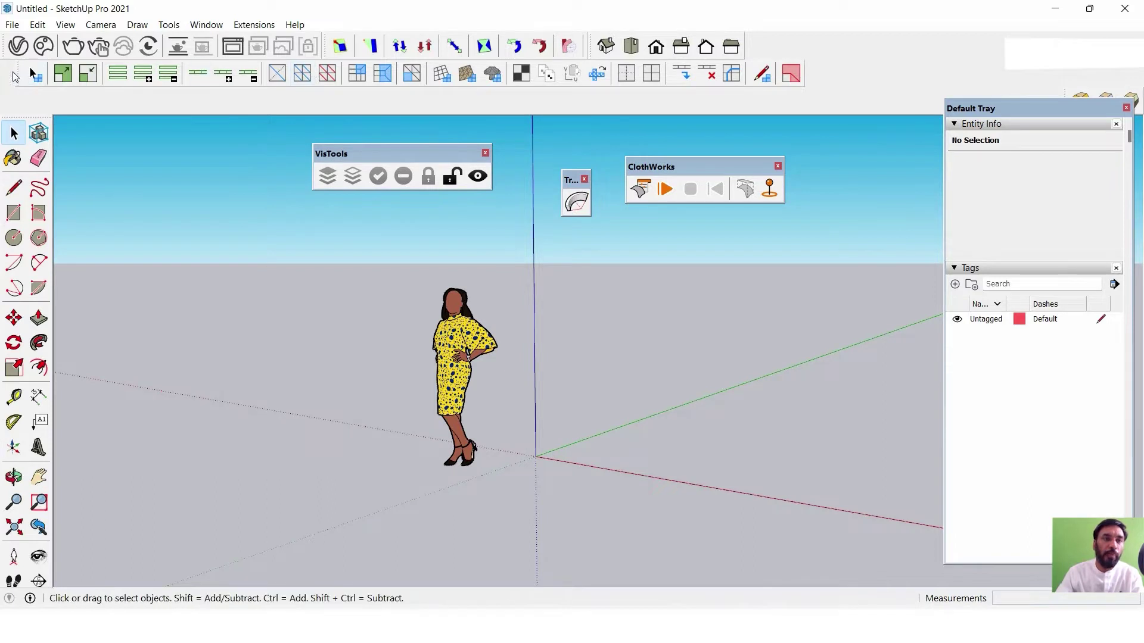
left_click_drag(19, 76, 208, 185)
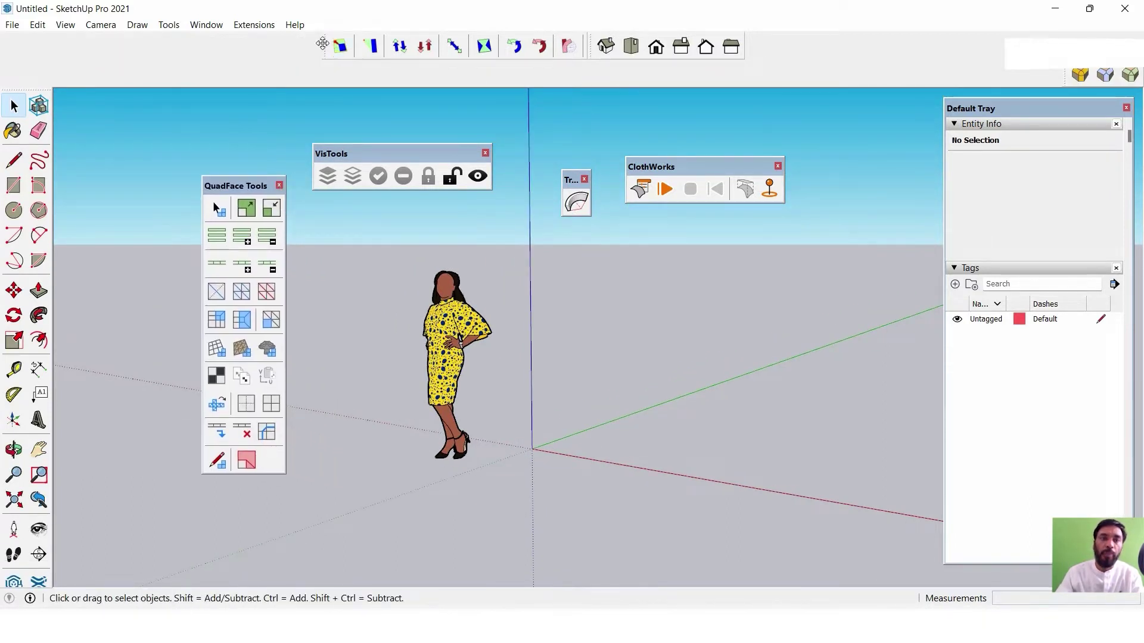
left_click_drag(331, 47, 219, 138)
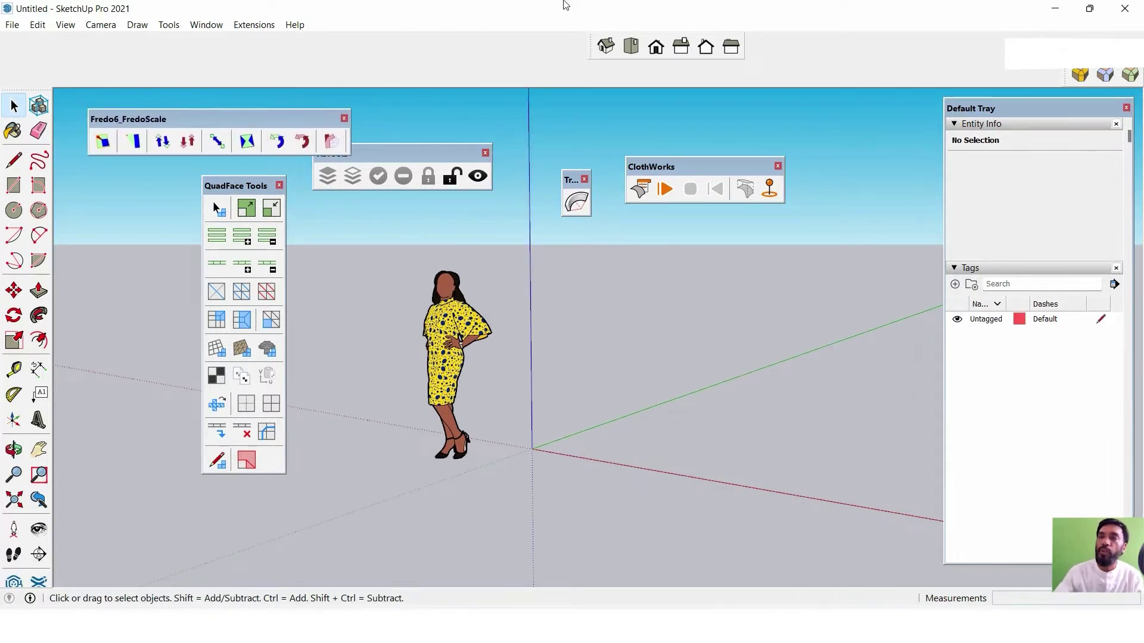
left_click_drag(1068, 74, 556, 120)
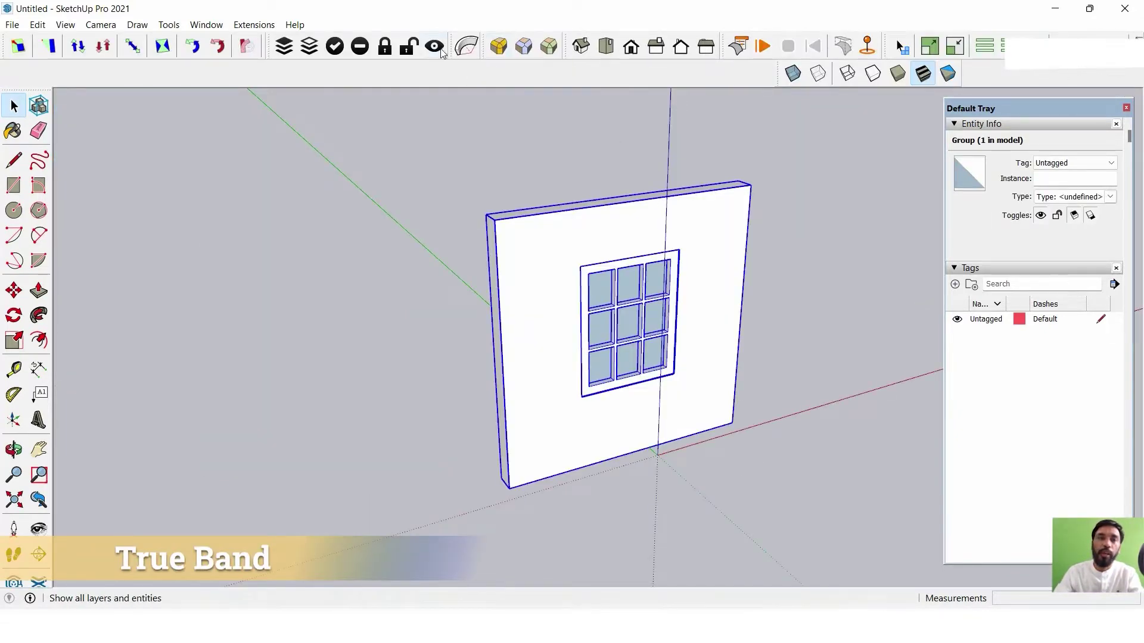
Float the True Bend toolbar and make the wall and window into one group.
mouse_move(450, 45)
left_mouse_down()
mouse_move(368, 156)
mouse_move(276, 154)
left_mouse_up()
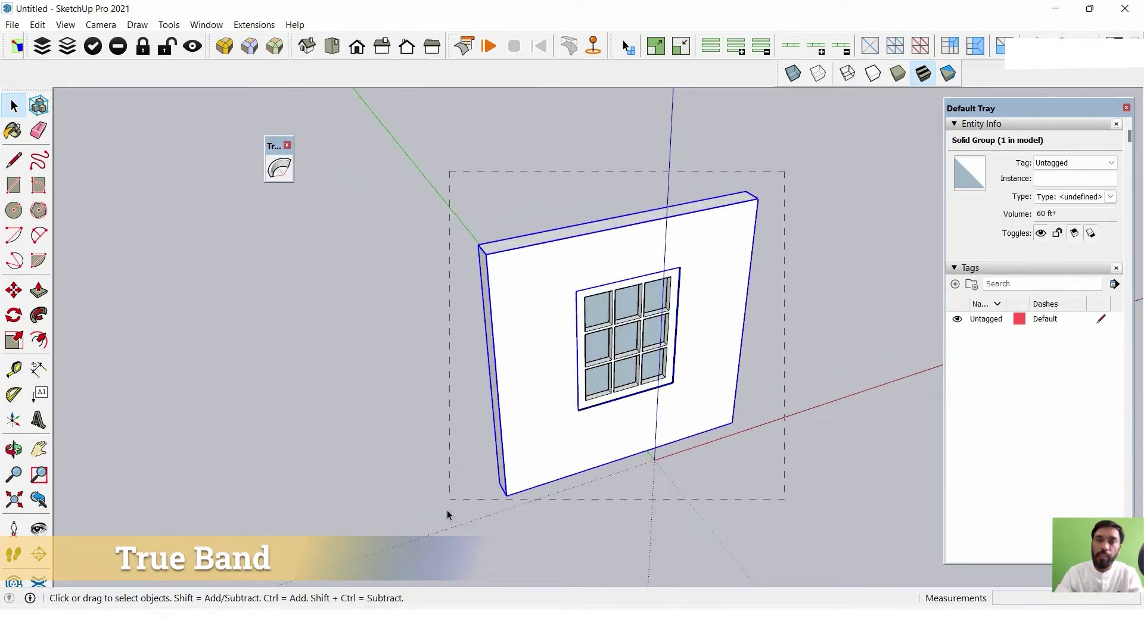
right_click(557, 231)
left_click(605, 375)
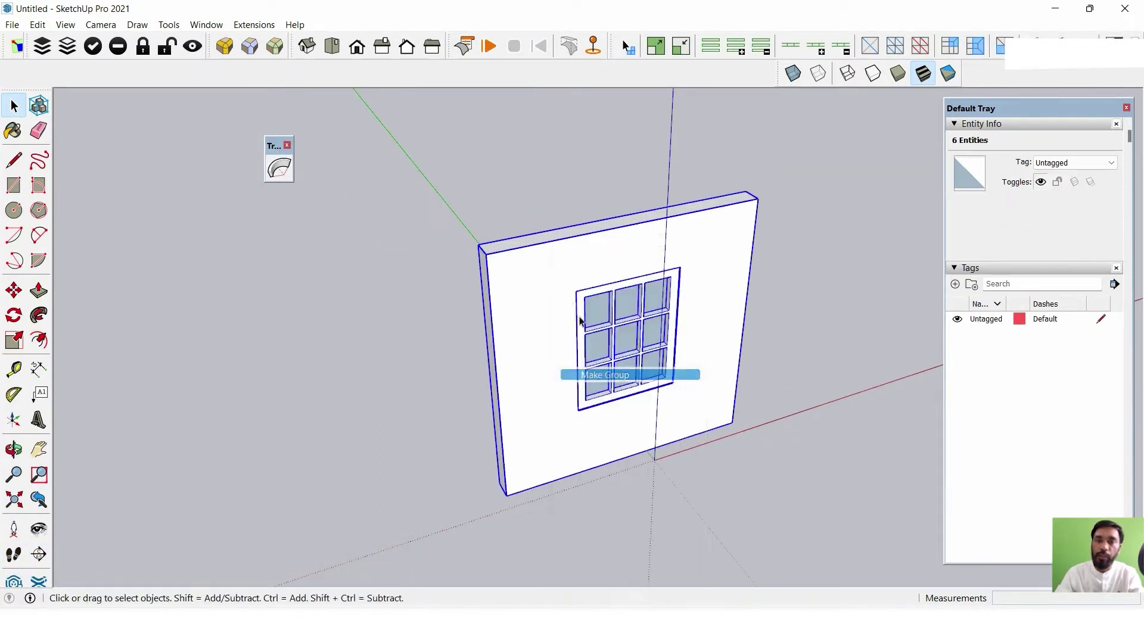
Bend the grouped wall with True Bend to exactly 180 degrees and commit it.
left_click(280, 170)
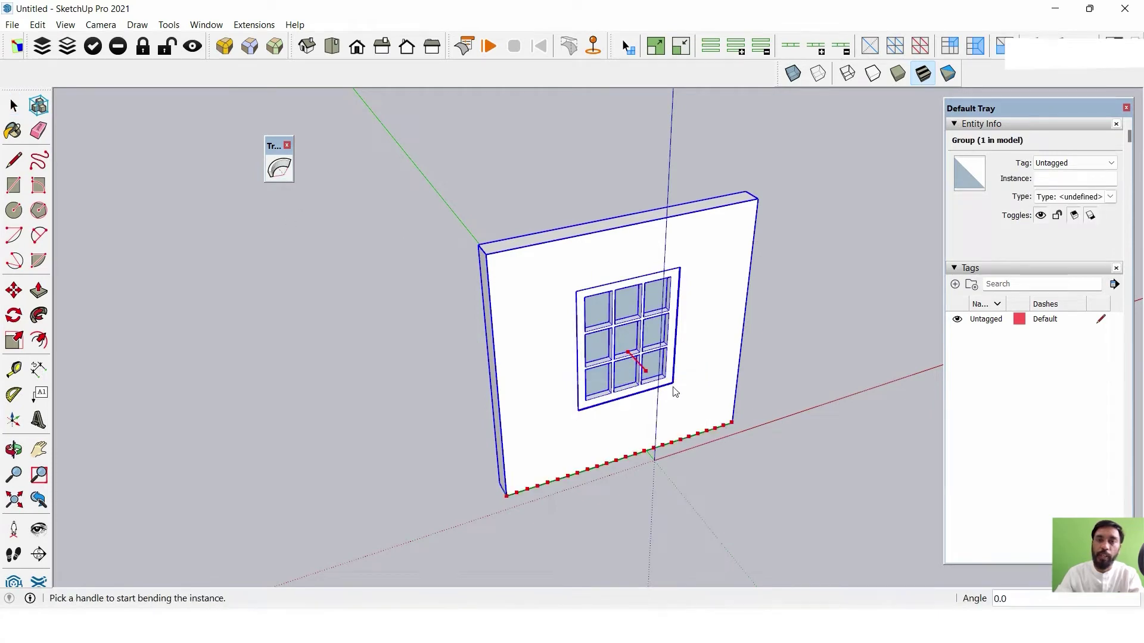
middle_click_drag(675, 392, 672, 386)
left_click_drag(656, 369, 695, 393)
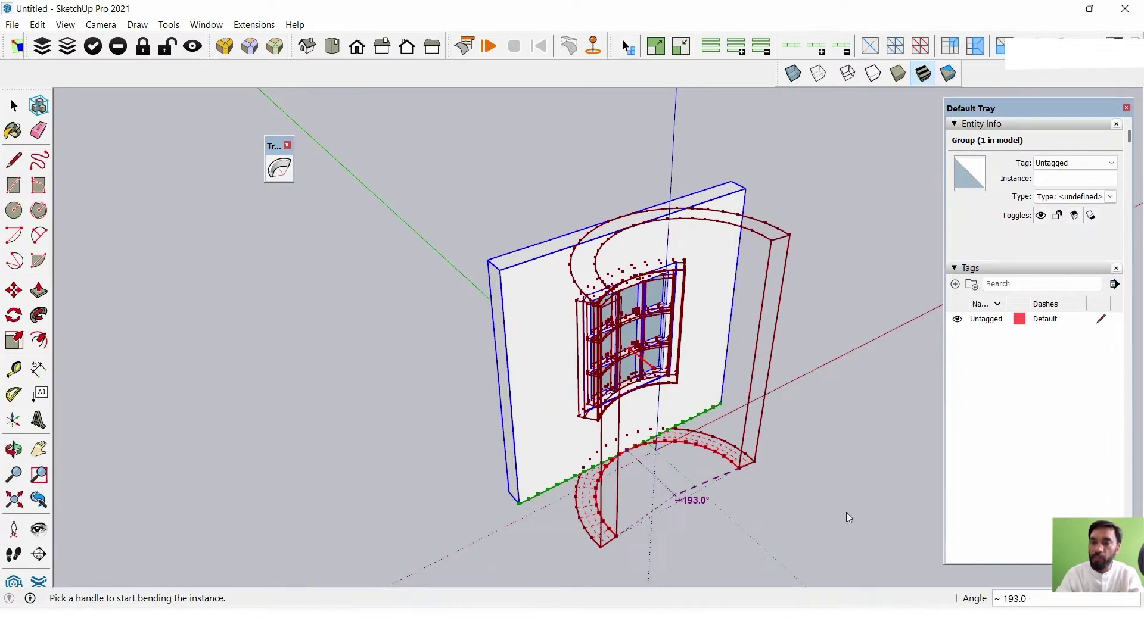
type("180")
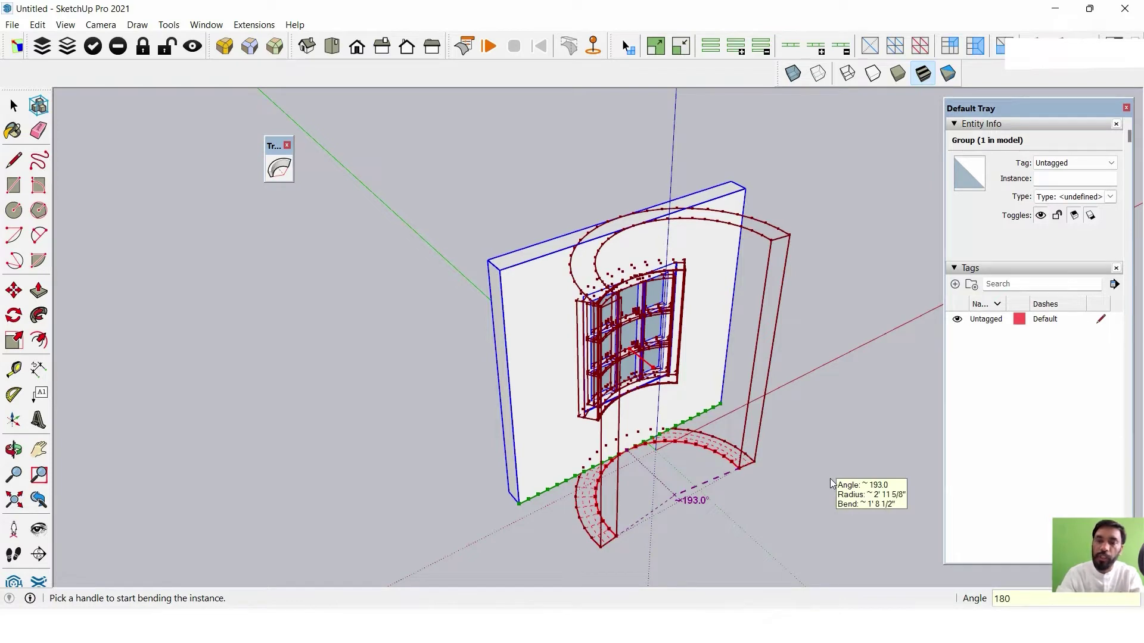
key("Return")
key("space")
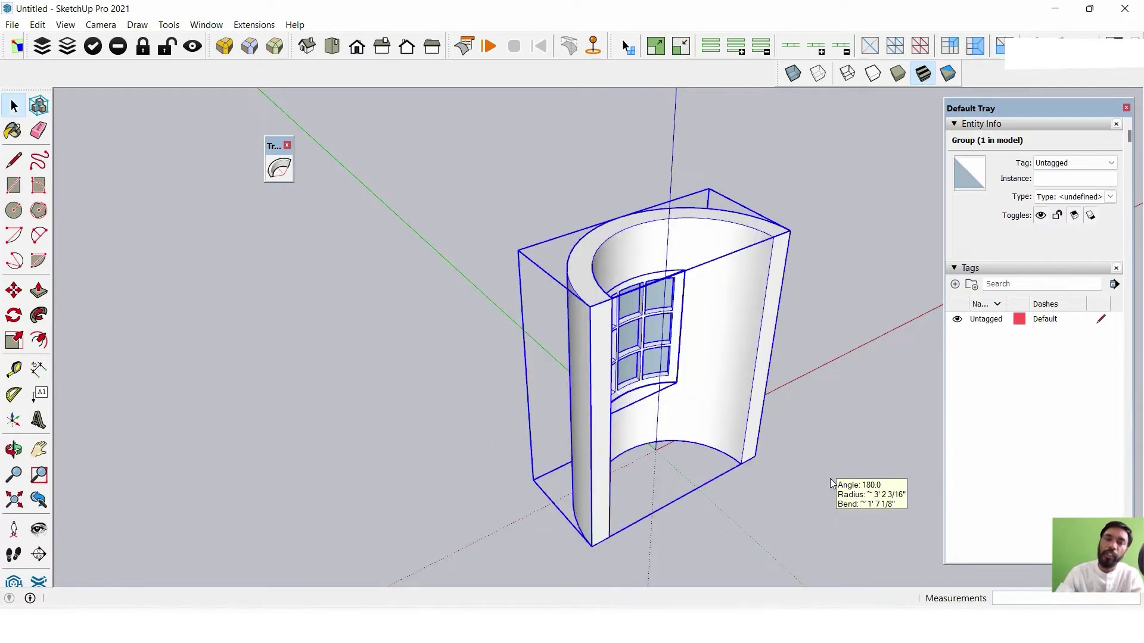
Orbit around the curved wall to view it from the front, window side and side.
left_click(554, 239)
mouse_move(555, 239)
middle_mouse_down()
mouse_move(707, 299)
mouse_move(638, 269)
mouse_move(635, 298)
mouse_move(684, 284)
mouse_move(858, 411)
mouse_move(561, 432)
mouse_move(673, 365)
mouse_move(674, 324)
mouse_move(652, 296)
mouse_move(499, 272)
mouse_move(434, 321)
mouse_move(721, 322)
mouse_move(909, 296)
mouse_move(722, 388)
mouse_move(694, 263)
mouse_move(667, 327)
middle_mouse_up()
scroll(649, 352, "up", 3)
mouse_move(637, 368)
middle_mouse_down()
mouse_move(585, 224)
mouse_move(383, 345)
mouse_move(368, 287)
mouse_move(562, 311)
mouse_move(89, 317)
mouse_move(102, 337)
mouse_move(350, 345)
mouse_move(373, 258)
mouse_move(378, 383)
middle_mouse_up()
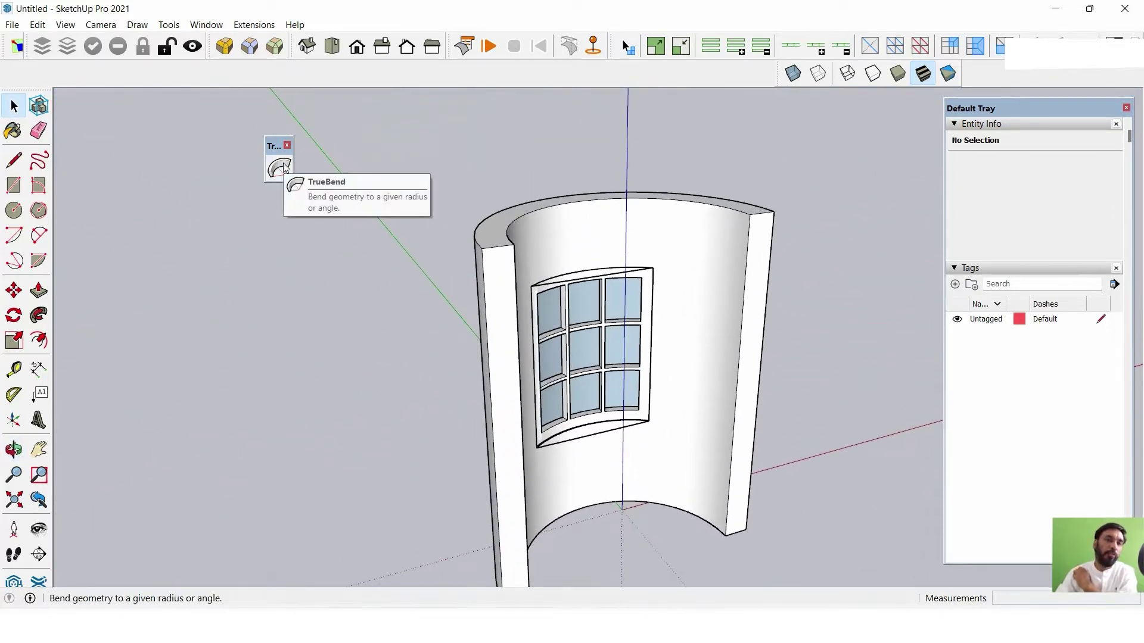
scroll(680, 248, "down", 3)
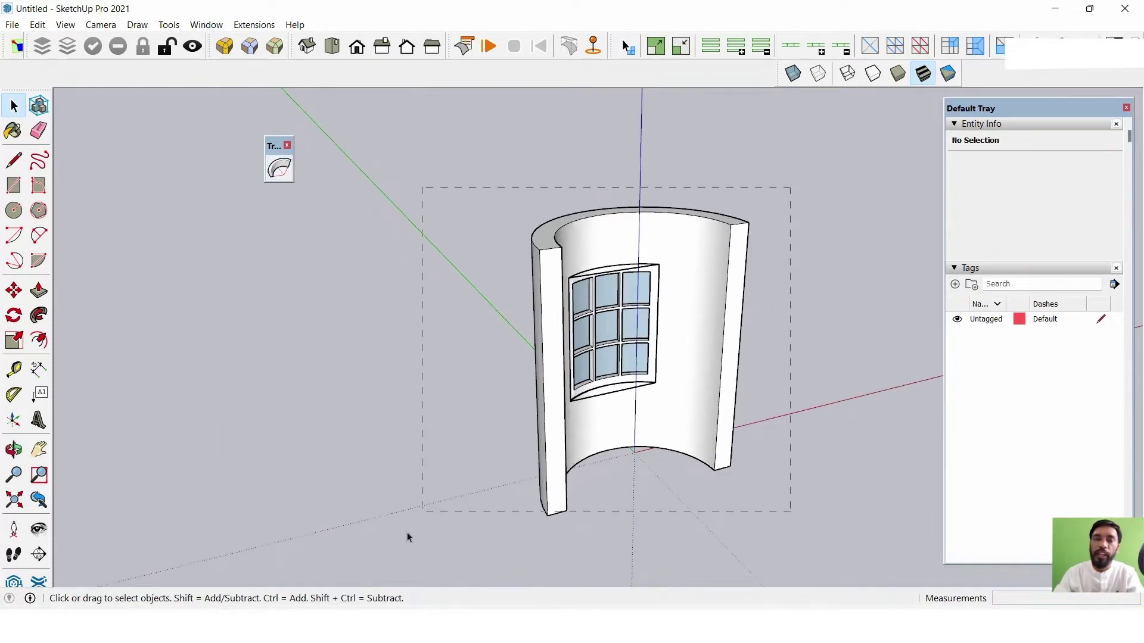
left_click_drag(407, 537, 435, 518)
mouse_move(594, 340)
middle_mouse_down()
mouse_move(853, 375)
mouse_move(950, 354)
mouse_move(552, 347)
mouse_move(519, 387)
middle_mouse_up()
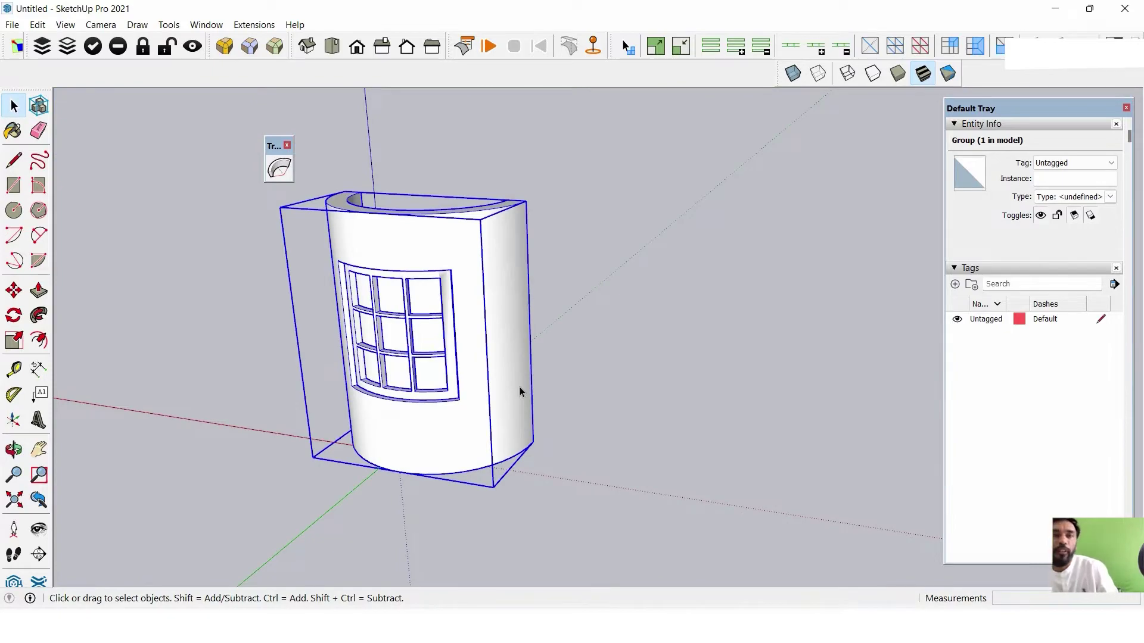
In Top view, draw a closed 31 by 33 inch rectangle right of the arc.
left_click(683, 162)
key("F2")
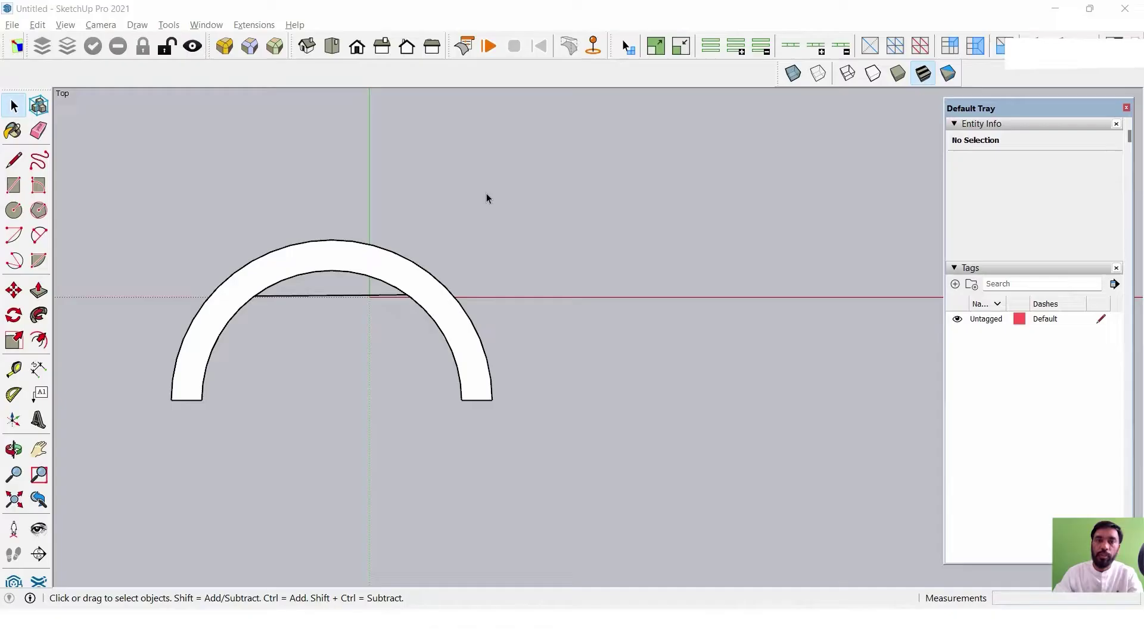
left_click(15, 161)
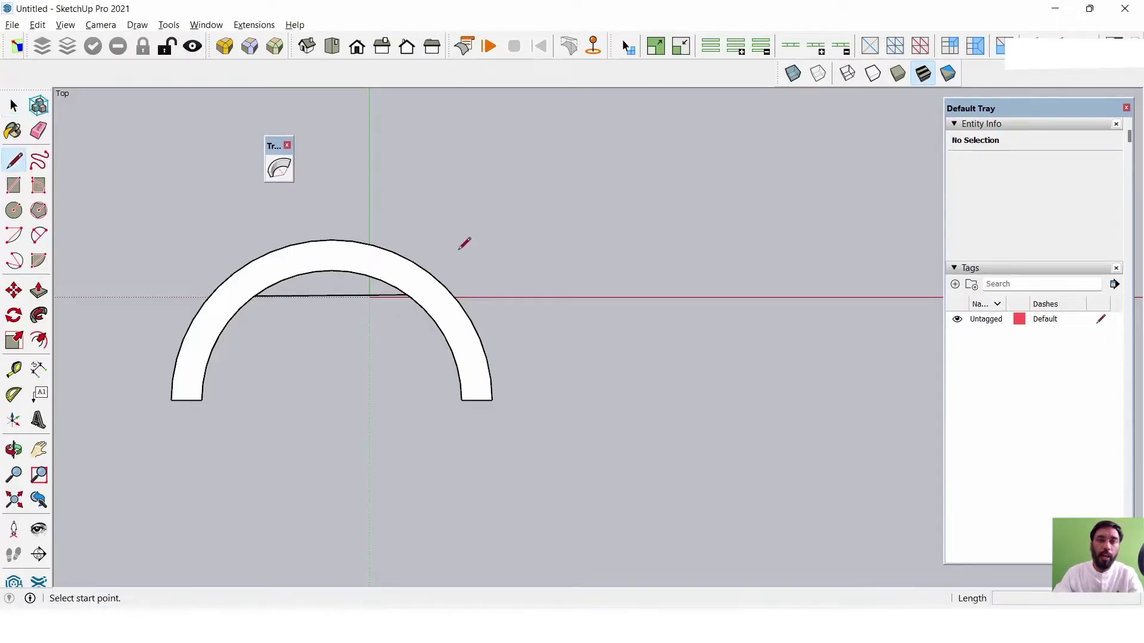
left_click(575, 259)
type("31")
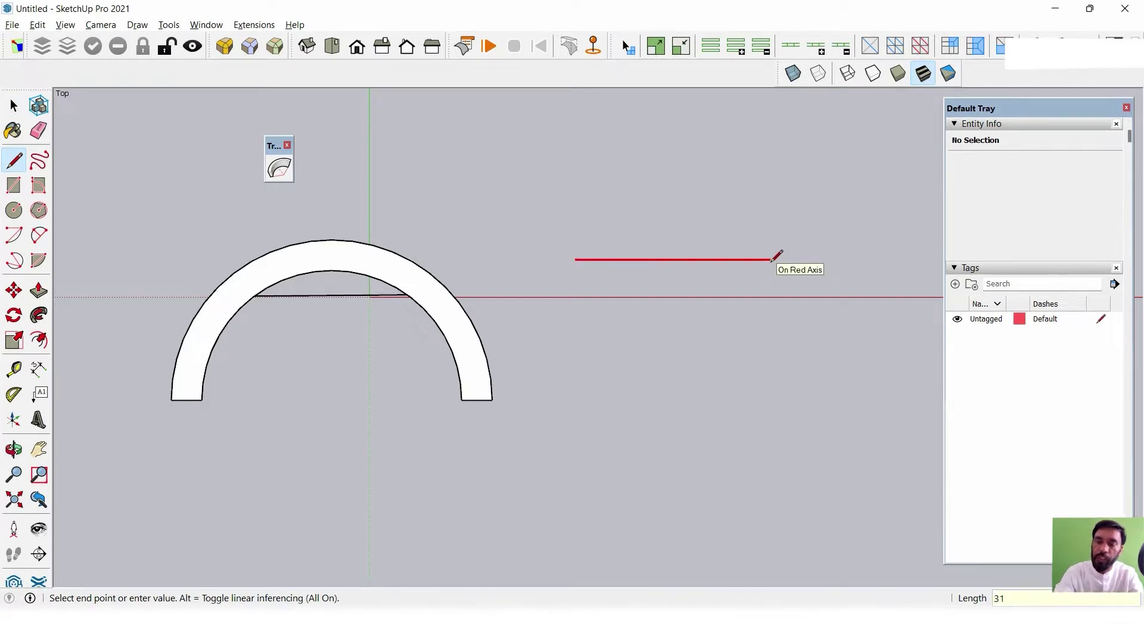
type("3\"")
key("Return")
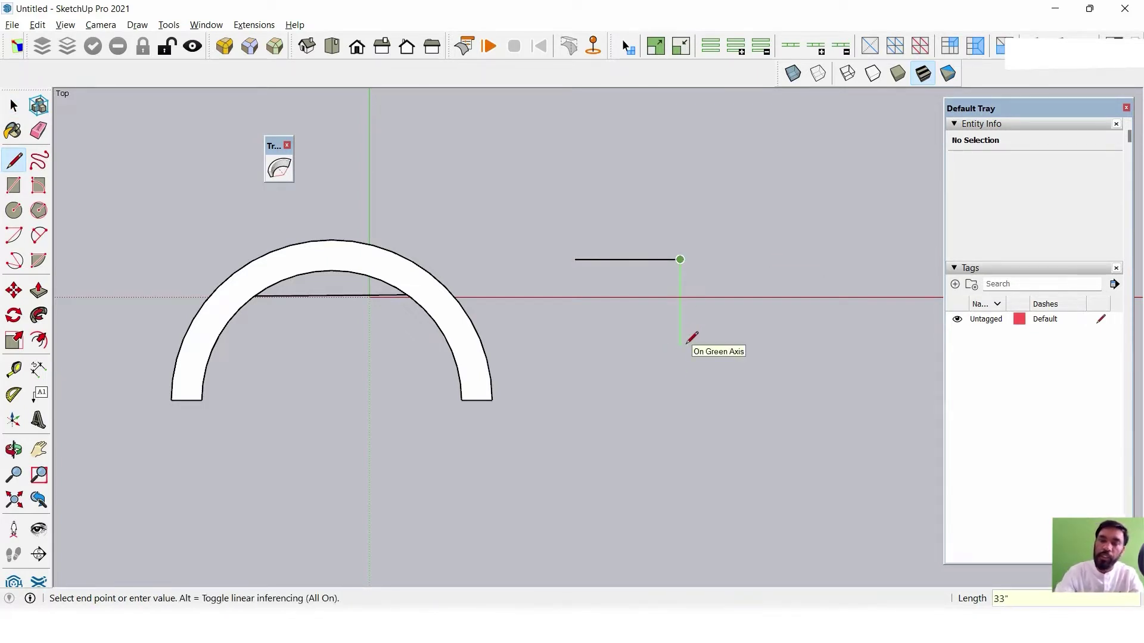
key("Return")
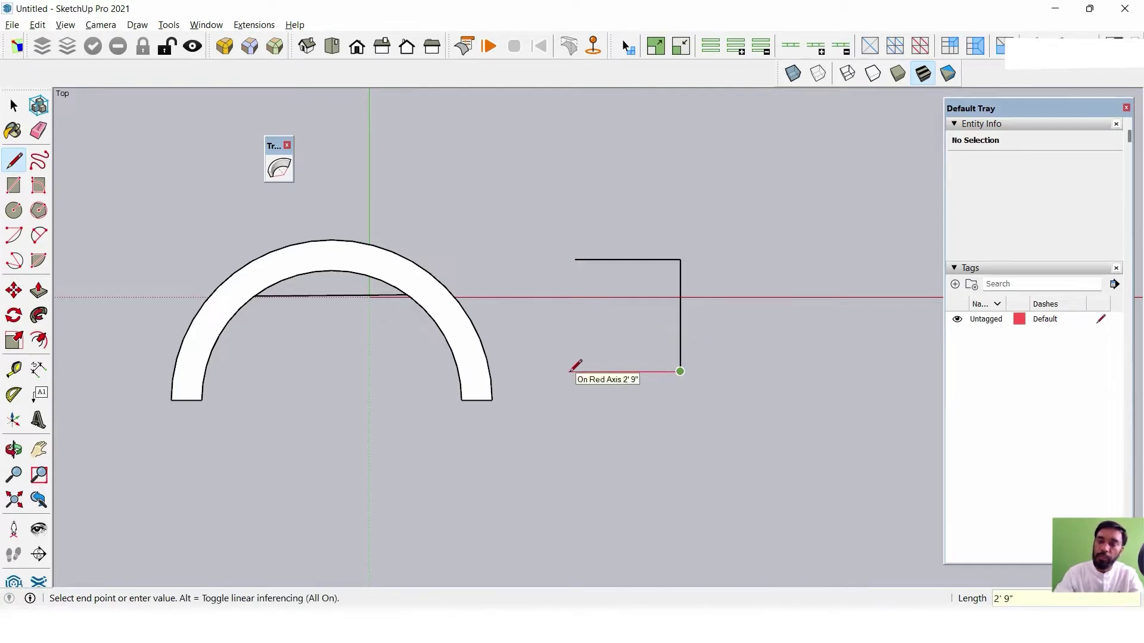
left_click(575, 371)
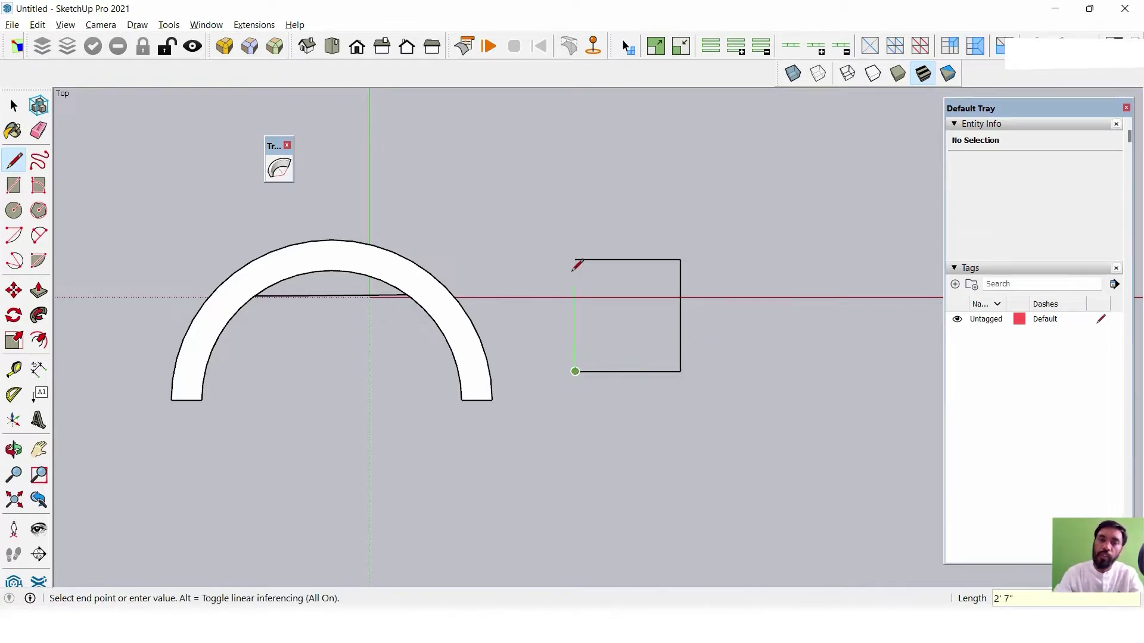
left_click(577, 258)
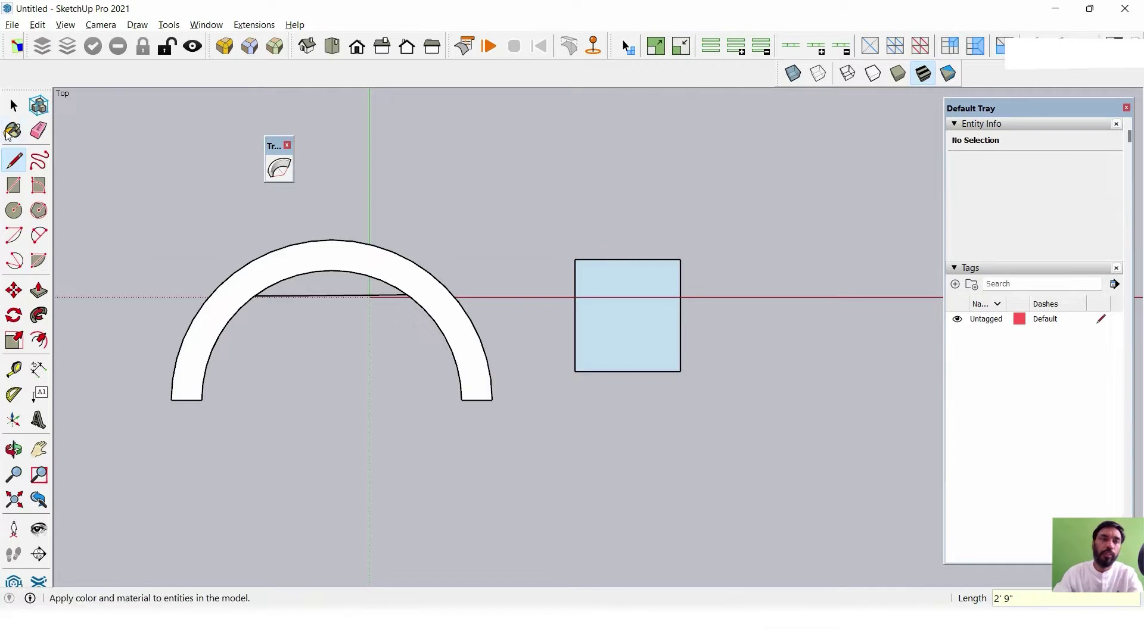
left_click(14, 106)
Switch the camera to Perspective and zoom in to inspect the rectangular face.
scroll(624, 273, "up", 2)
mouse_move(659, 383)
middle_mouse_down()
mouse_move(455, 115)
mouse_move(555, 389)
mouse_move(449, 401)
mouse_move(485, 459)
mouse_move(485, 327)
mouse_move(513, 401)
mouse_move(669, 377)
middle_mouse_up()
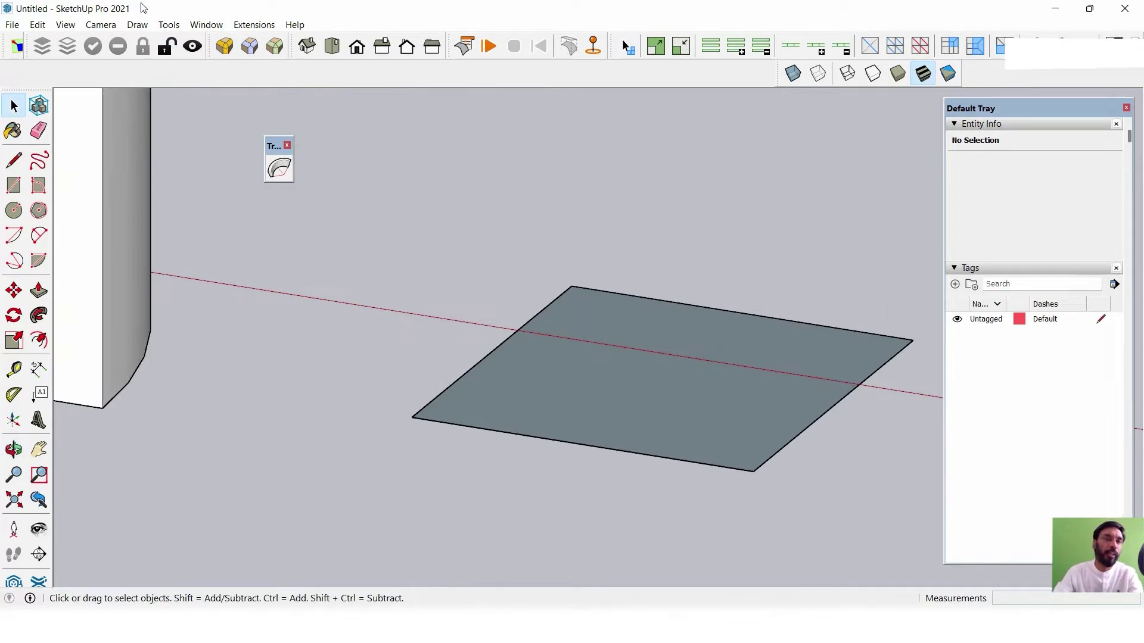
left_click(111, 27)
left_click(113, 112)
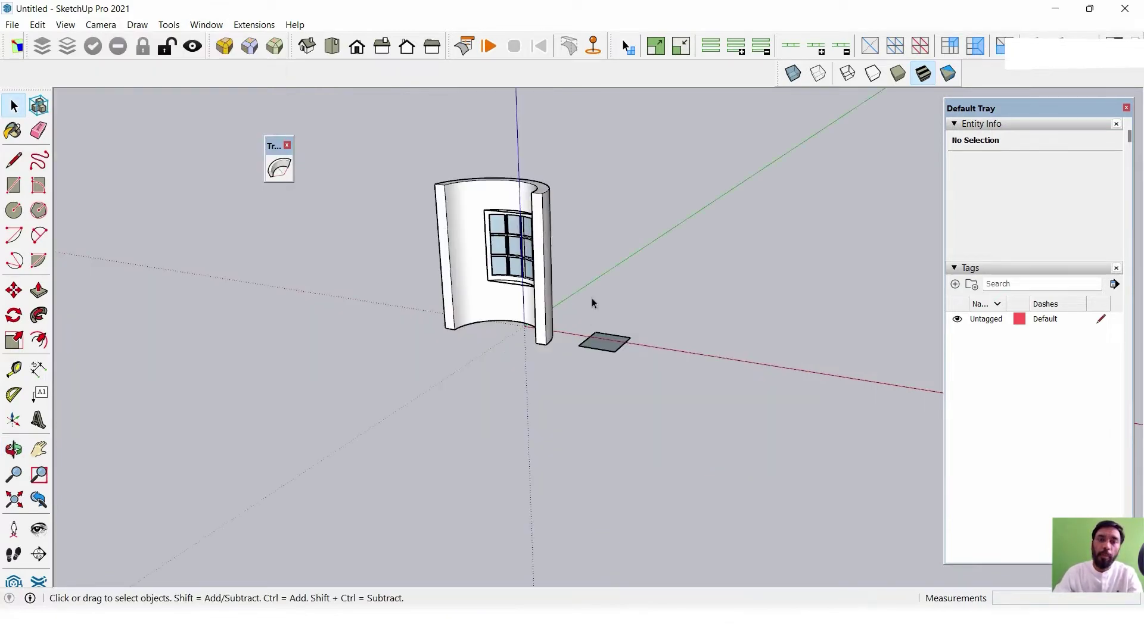
scroll(593, 304, "up", 3)
scroll(617, 386, "up", 2)
scroll(640, 375, "up", 2)
scroll(644, 393, "up", 2)
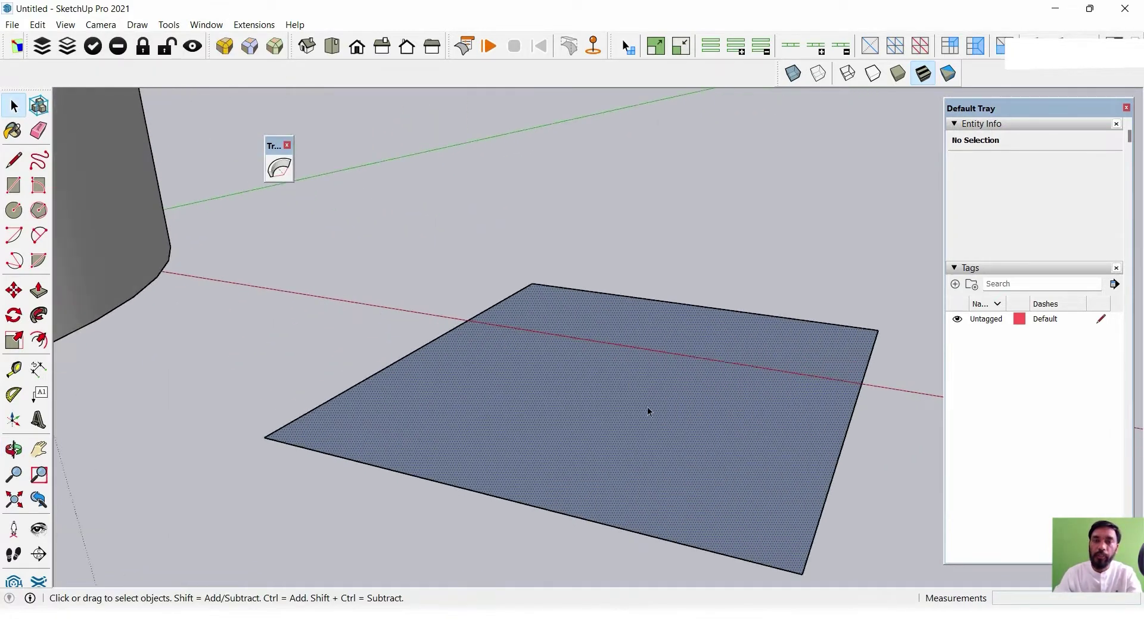
left_click(649, 410)
mouse_move(648, 410)
middle_mouse_down()
mouse_move(613, 428)
mouse_move(639, 332)
middle_mouse_up()
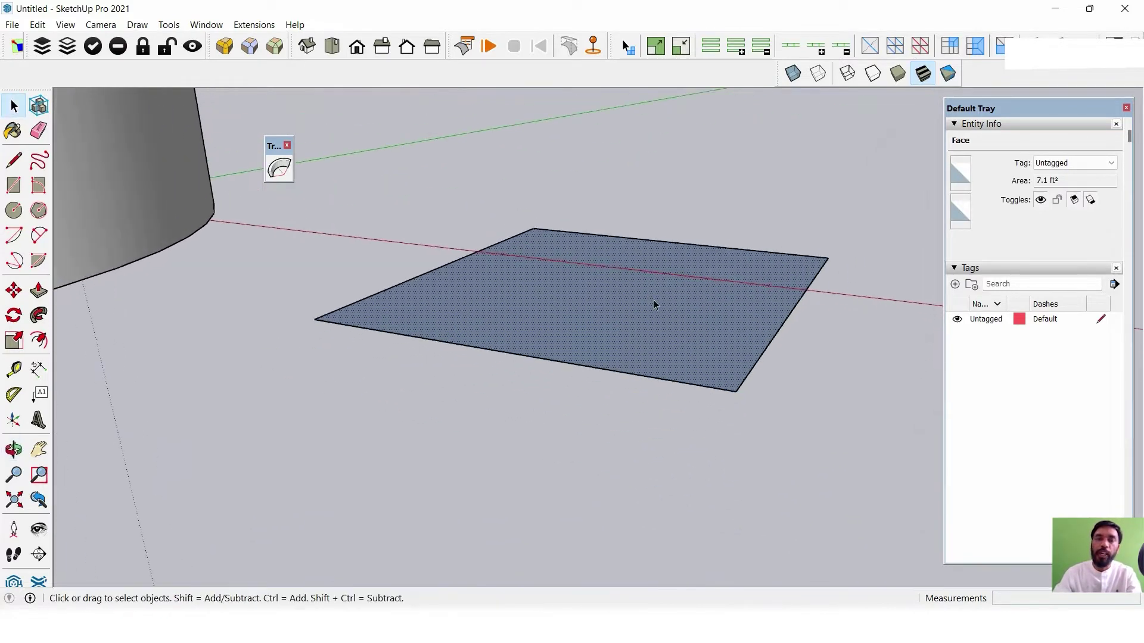
Push/Pull the rectangular face up 3 inches into a slab.
left_click(38, 291)
left_click(551, 371)
type("3\"")
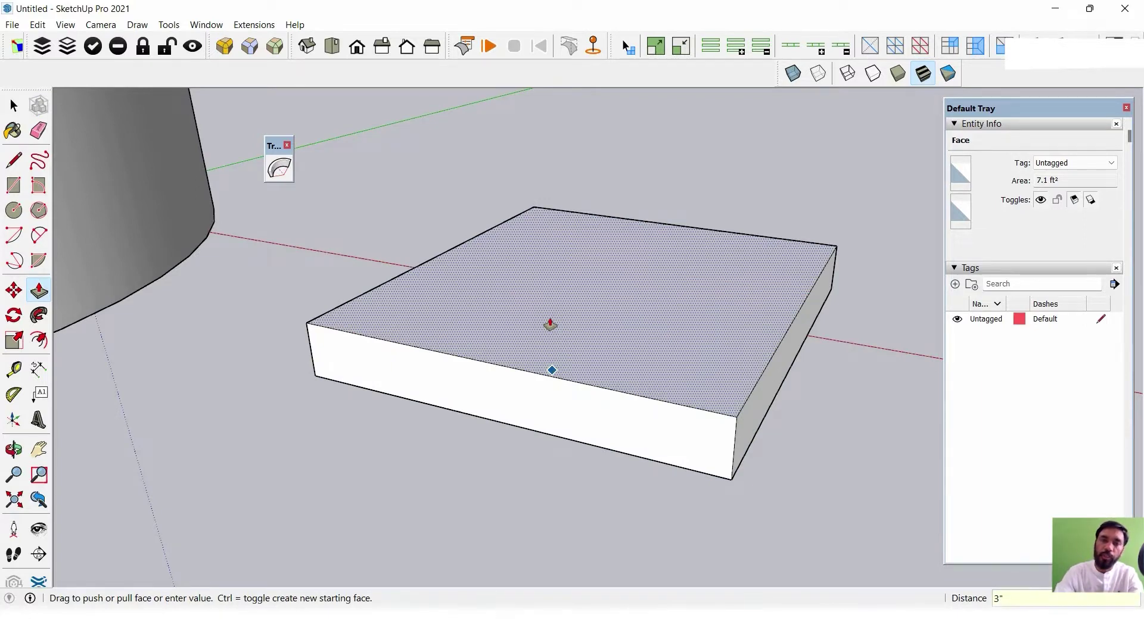
key("Return")
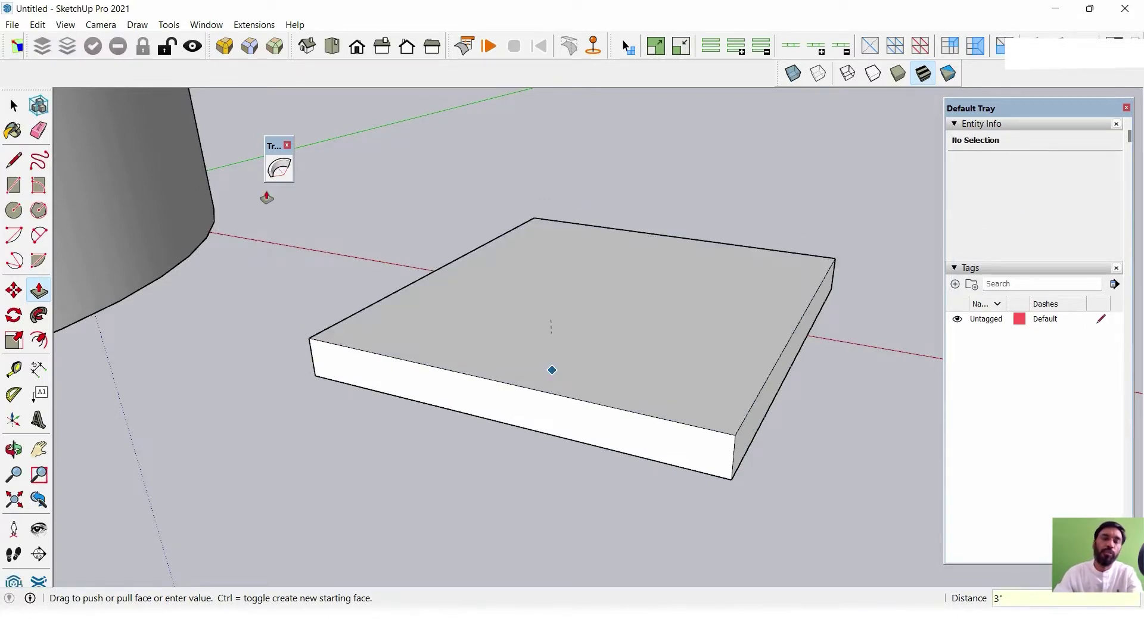
left_click(15, 105)
mouse_move(462, 313)
middle_mouse_down()
mouse_move(513, 350)
mouse_move(707, 317)
middle_mouse_up()
left_click(636, 335)
mouse_move(636, 335)
middle_mouse_down()
mouse_move(580, 329)
mouse_move(575, 363)
middle_mouse_up()
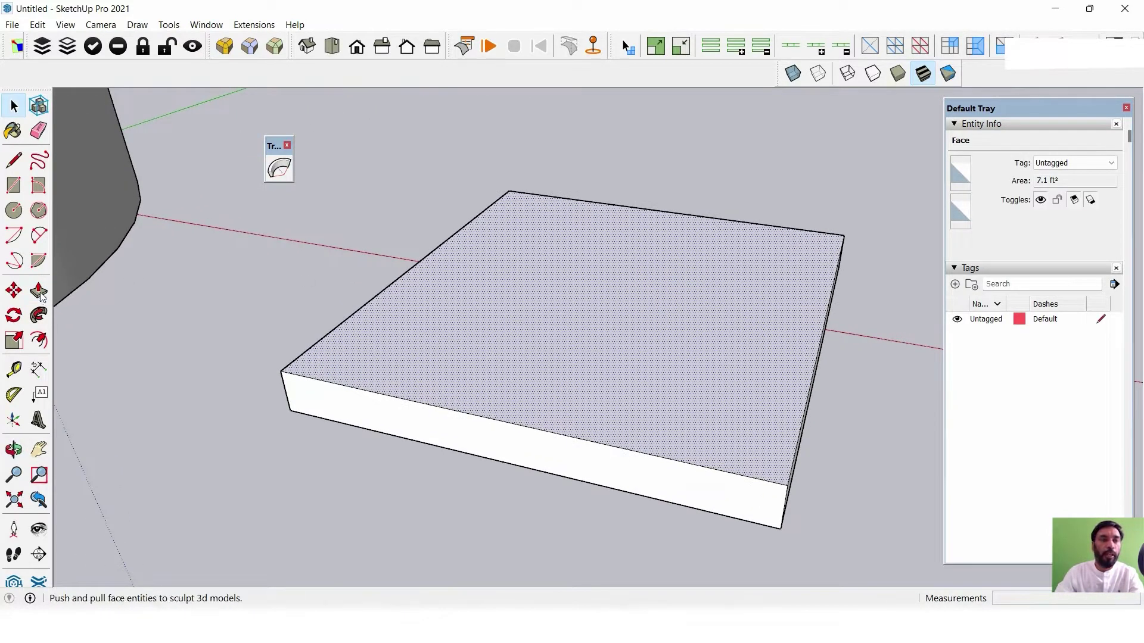
Offset the slab's top face outline 3 inches inward.
left_click(38, 340)
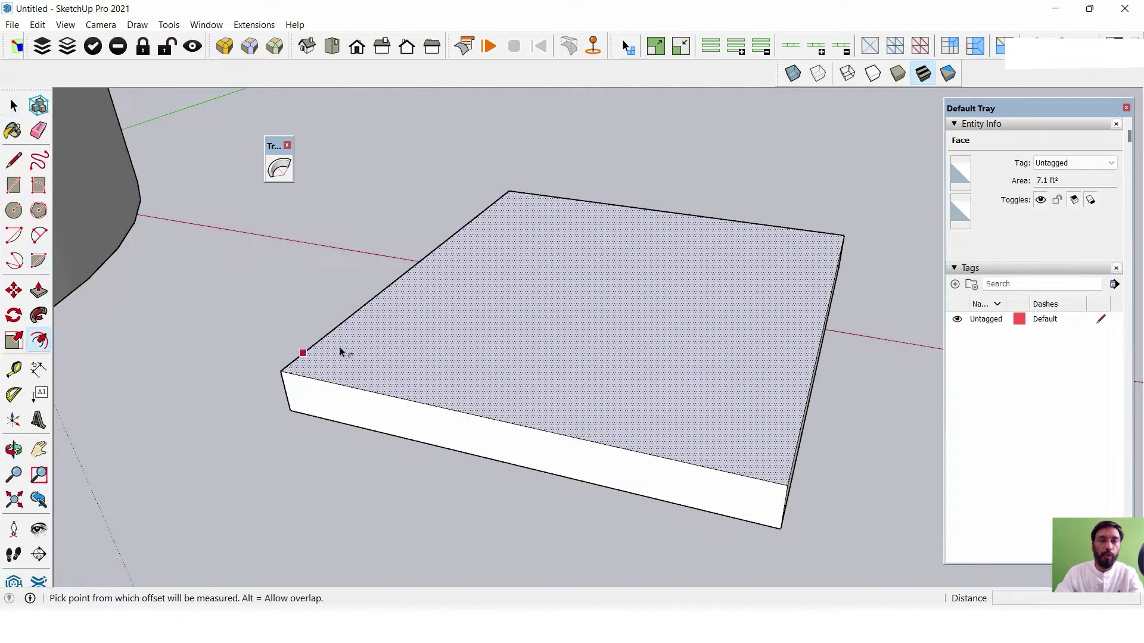
left_click(425, 337)
key("Escape")
left_click(376, 343)
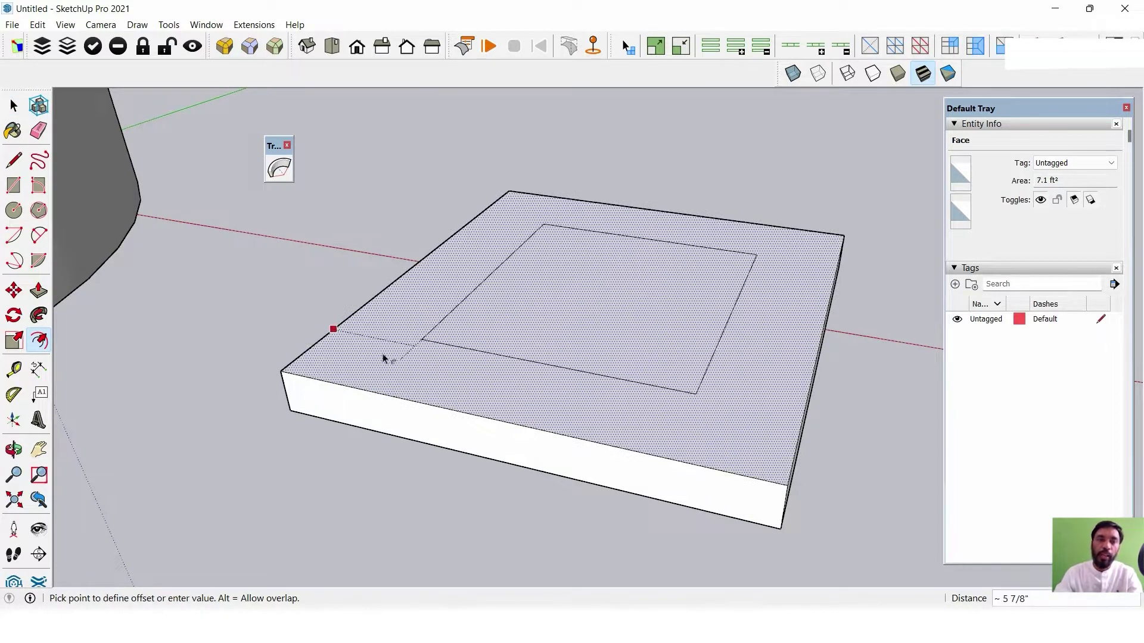
left_click(352, 353)
type("3")
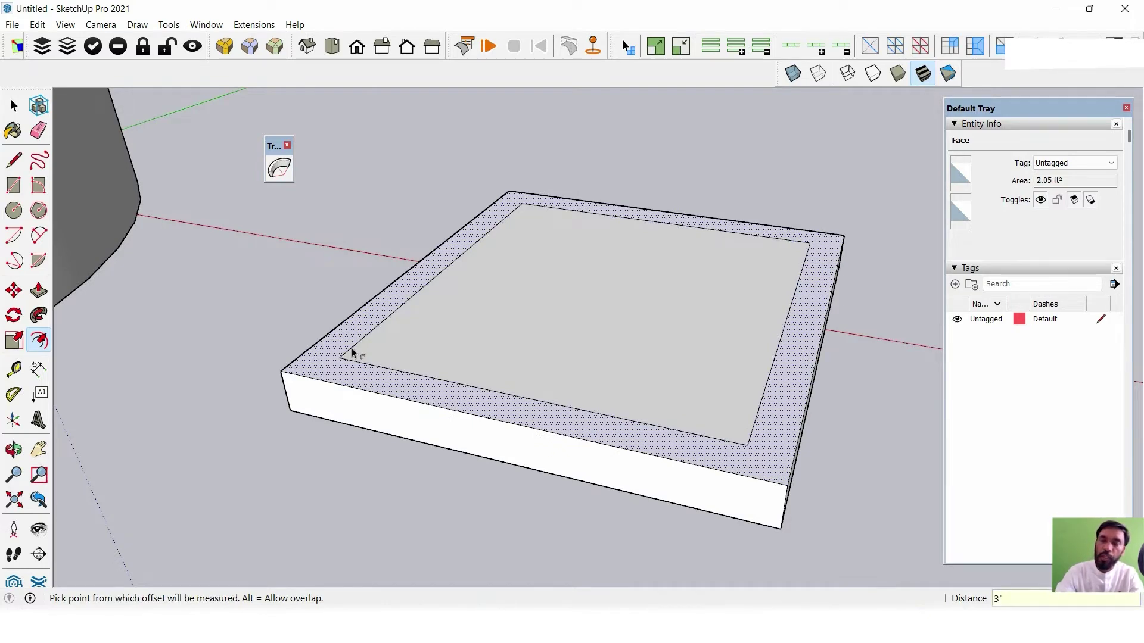
left_click(351, 353)
scroll(598, 296, "up", 3)
mouse_move(799, 302)
middle_mouse_down()
mouse_move(710, 416)
mouse_move(608, 308)
middle_mouse_up()
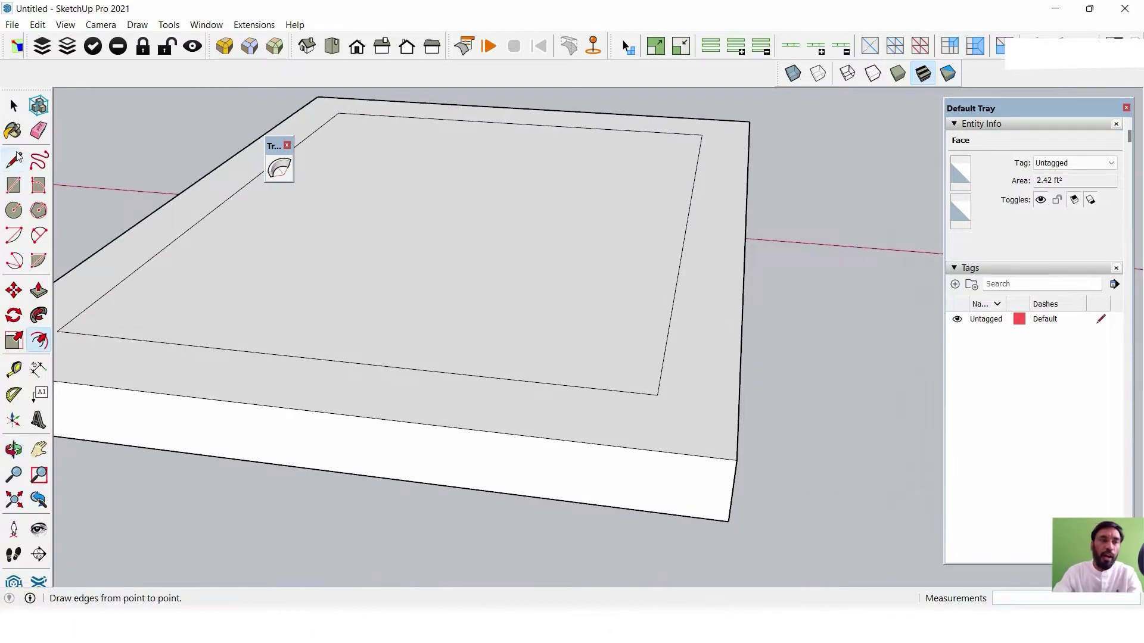
Draw lines from the inset outline corners out to the slab's outer edges.
left_click(13, 159)
left_click(657, 394)
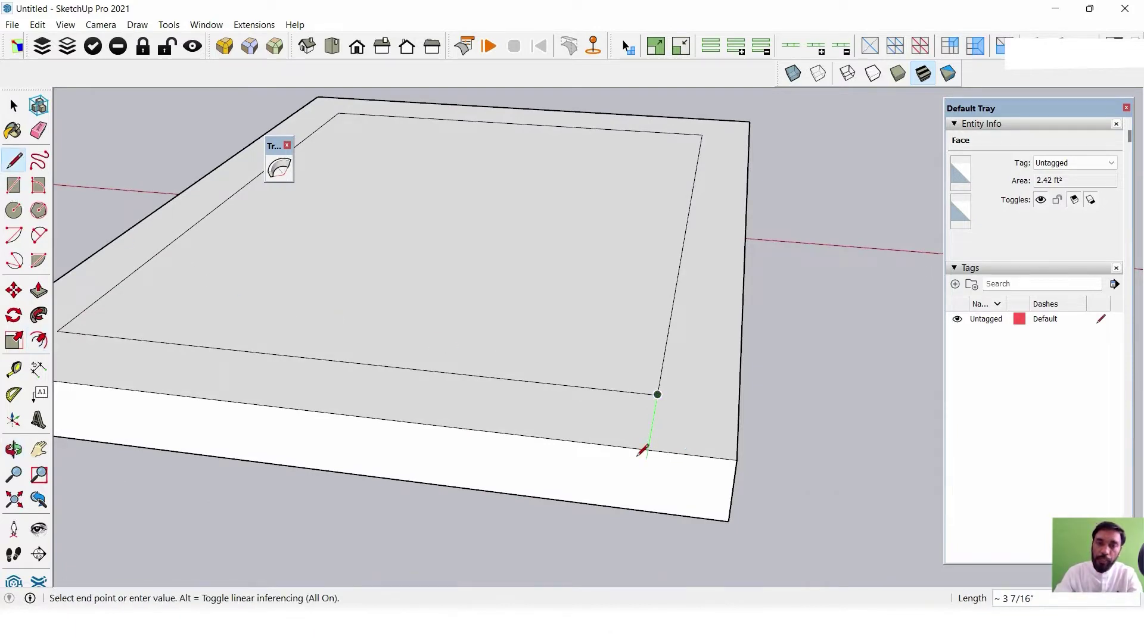
left_click(649, 449)
mouse_move(403, 370)
middle_mouse_down()
mouse_move(501, 373)
mouse_move(182, 367)
middle_mouse_up()
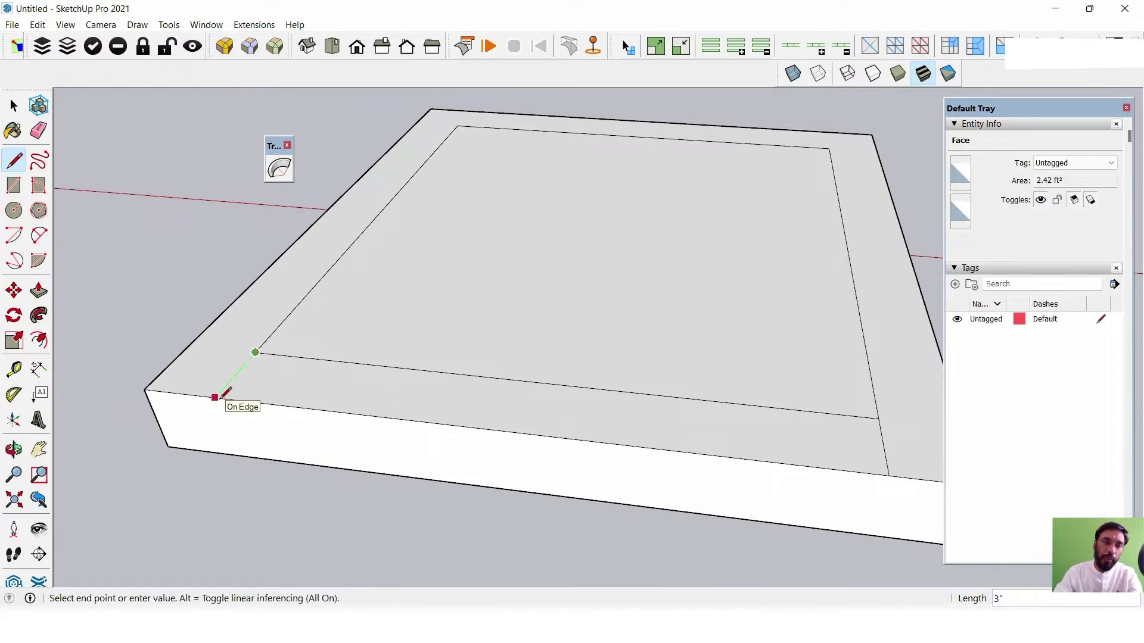
left_click(216, 397)
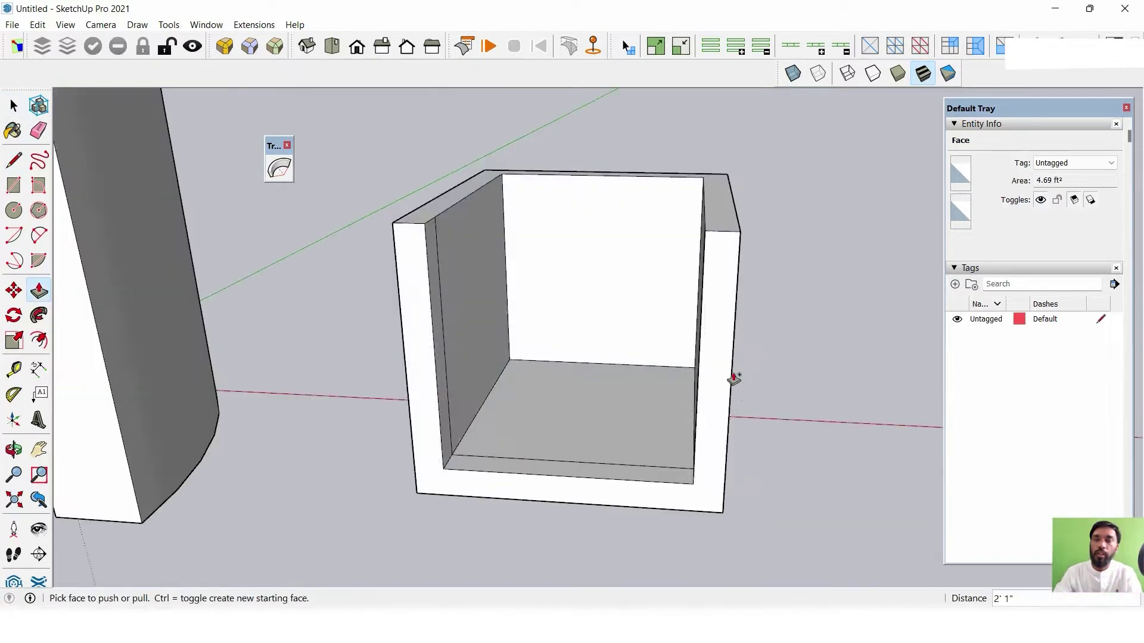
key("ctrl+z")
Raise the back and side rim faces 1' into walls around the seat.
middle_click_drag(705, 438, 684, 475)
left_click_drag(684, 474, 684, 409)
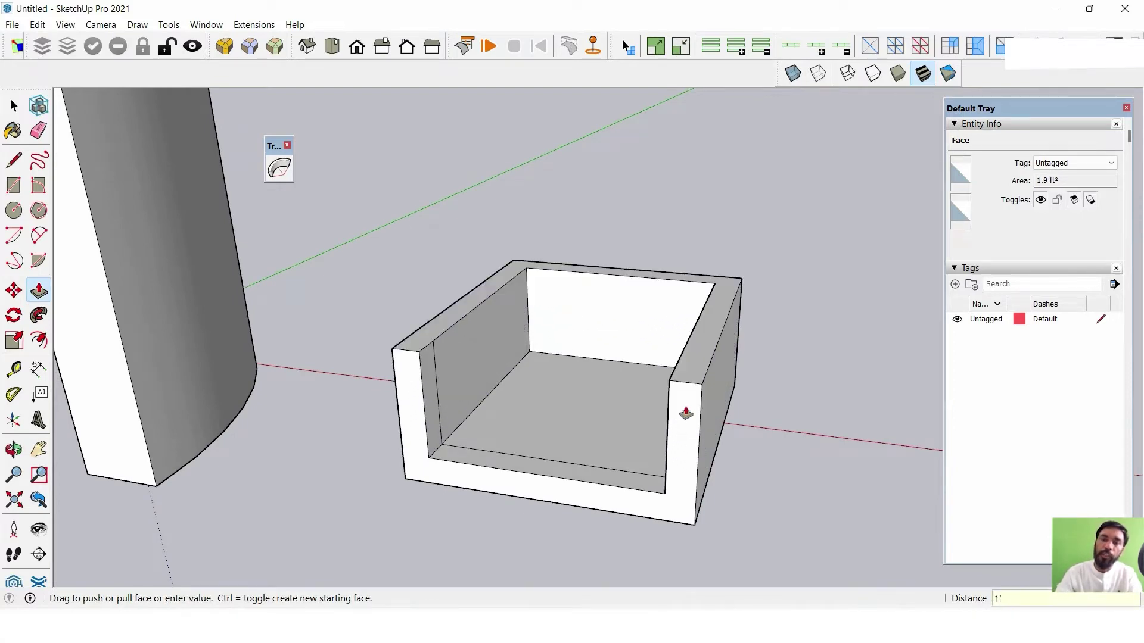
middle_click_drag(638, 250, 695, 359)
scroll(695, 359, "up", 3)
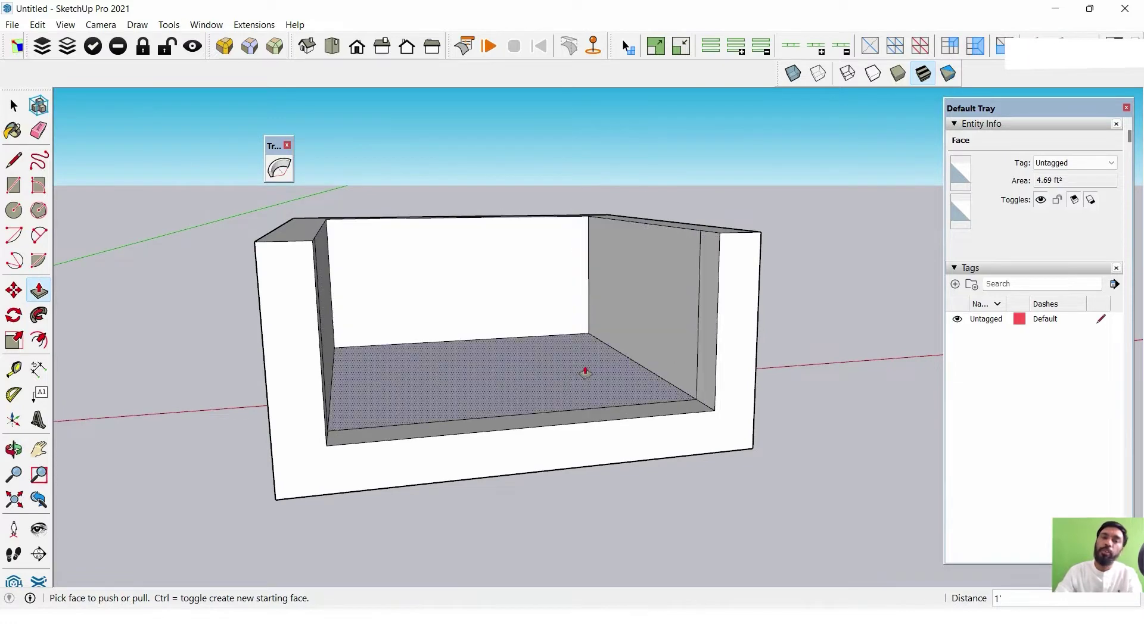
middle_click_drag(676, 344, 644, 340)
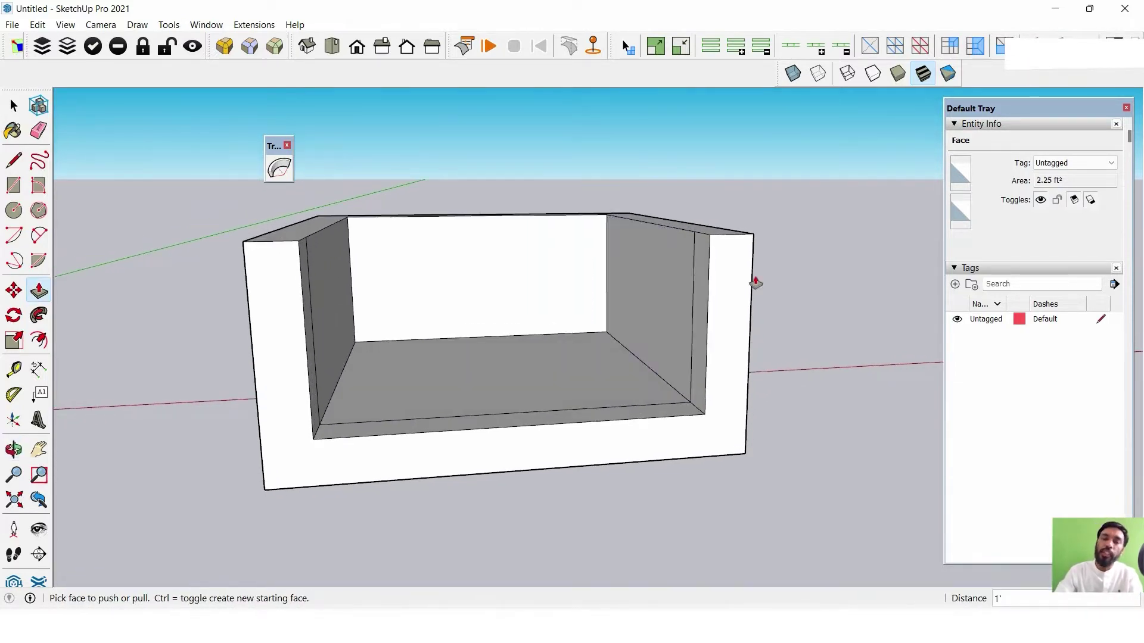
key("alt+Tab")
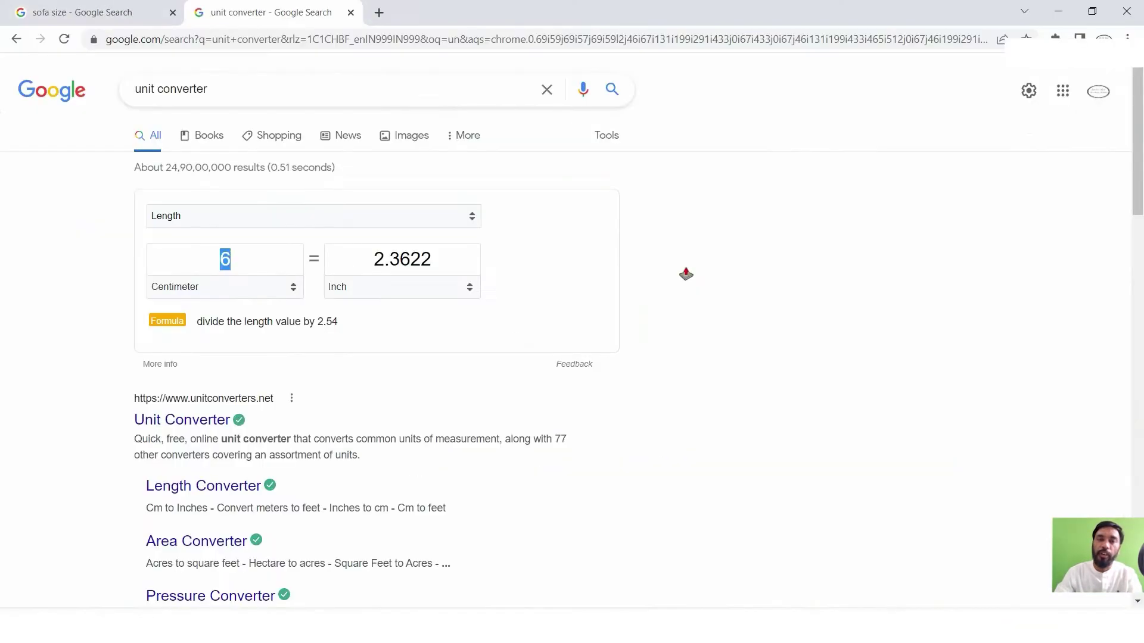
key("alt+Tab")
mouse_move(659, 332)
middle_mouse_down()
mouse_move(348, 418)
mouse_move(477, 388)
mouse_move(529, 413)
mouse_move(689, 404)
middle_mouse_up()
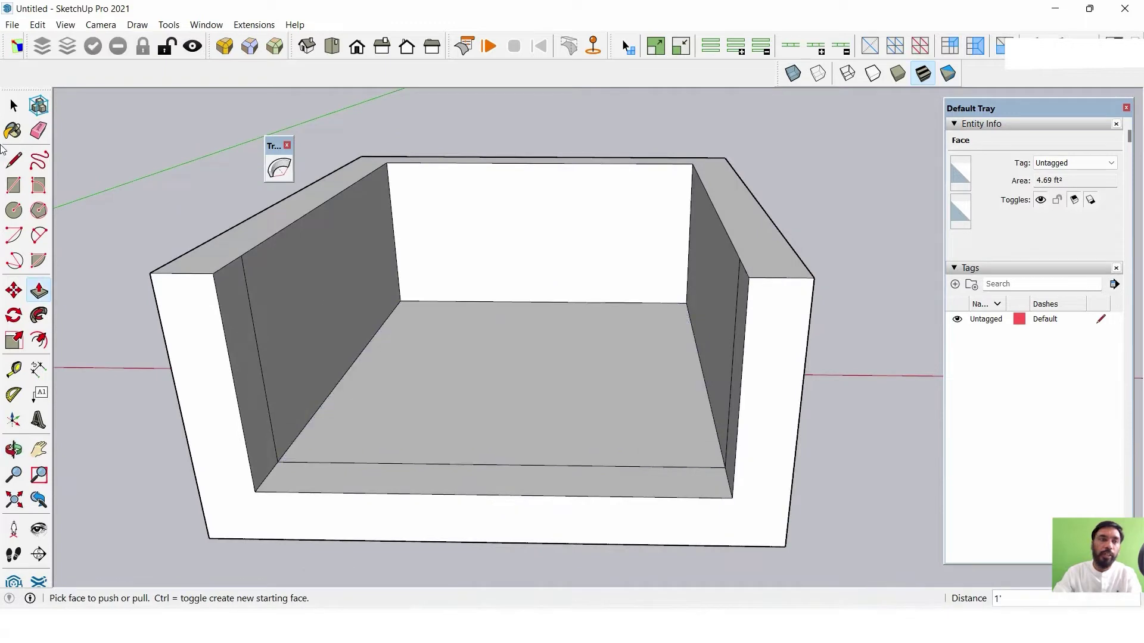
Erase the stray edges on the seat floor and the right inner wall.
left_click(38, 129)
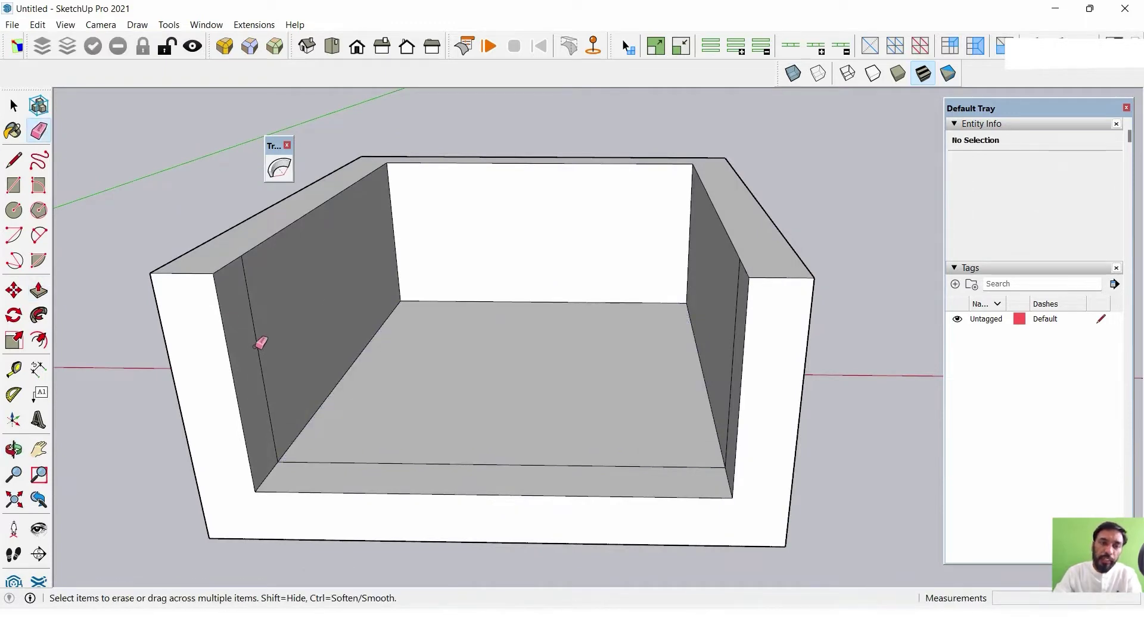
left_click(396, 459)
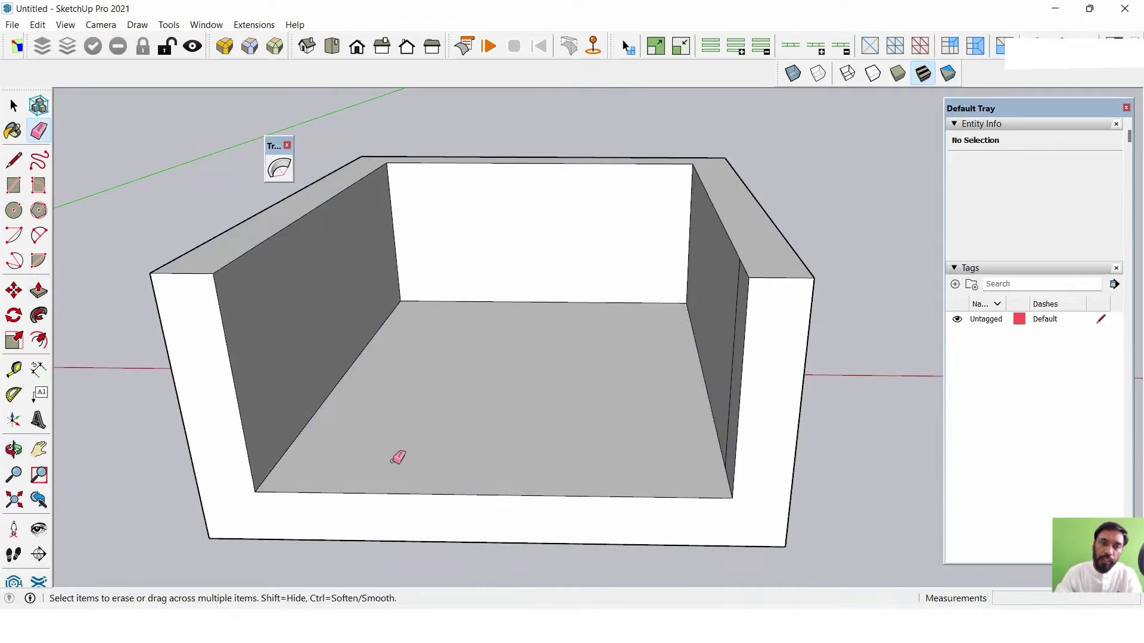
mouse_move(643, 387)
middle_mouse_down()
mouse_move(727, 383)
mouse_move(768, 343)
middle_mouse_up()
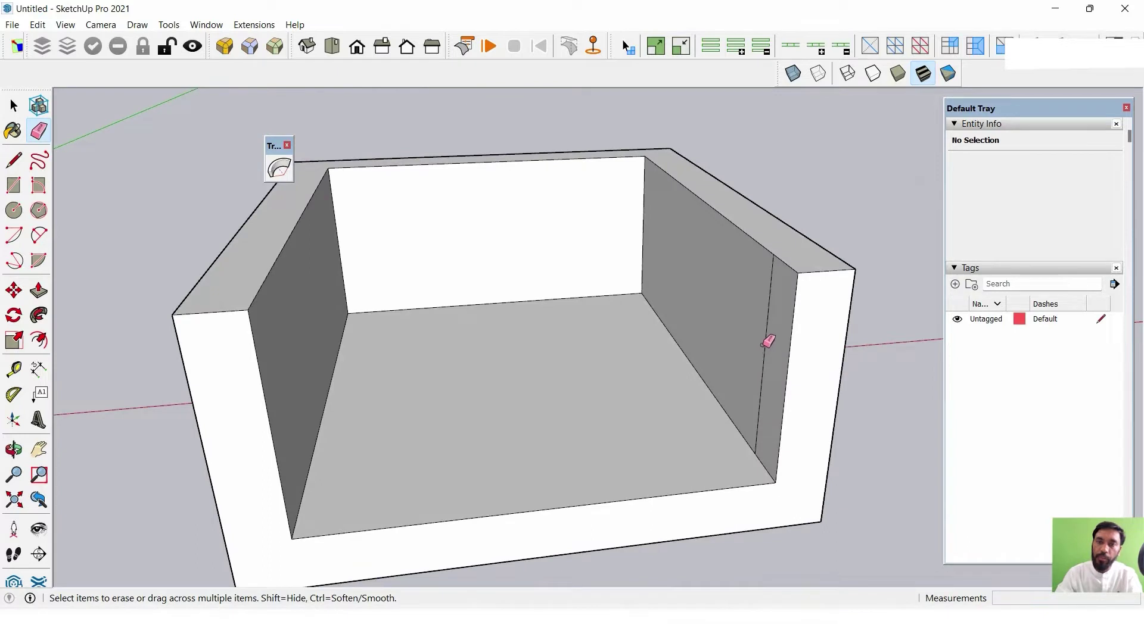
left_click(773, 340)
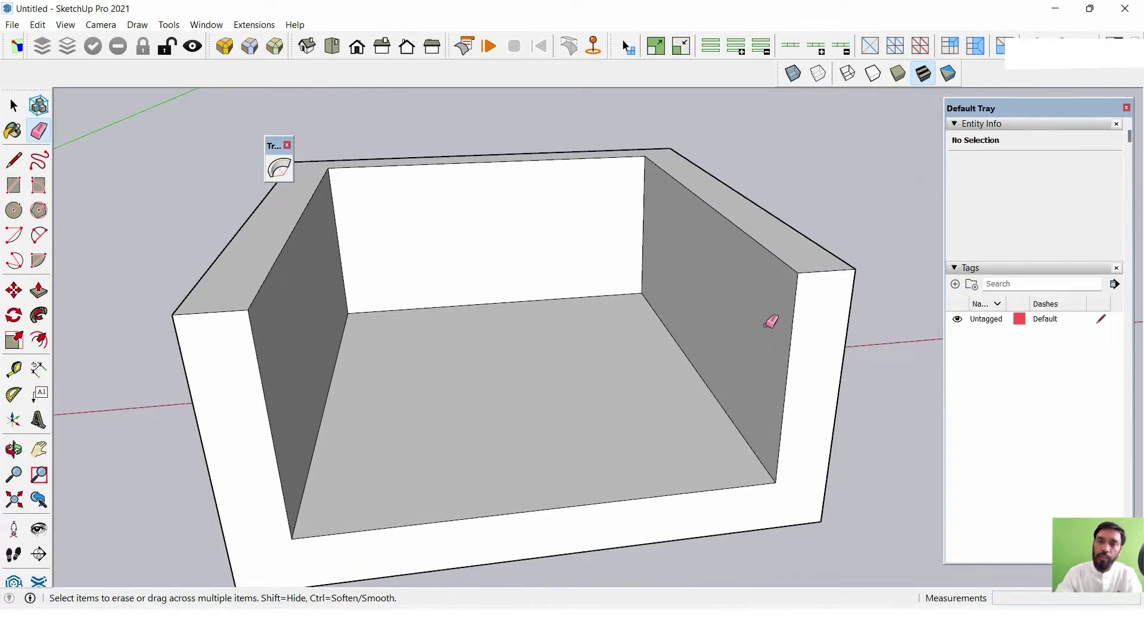
middle_click_drag(771, 321, 715, 445)
Draw diagonal lines joining the inner rim corners to their outer back corners.
key("r")
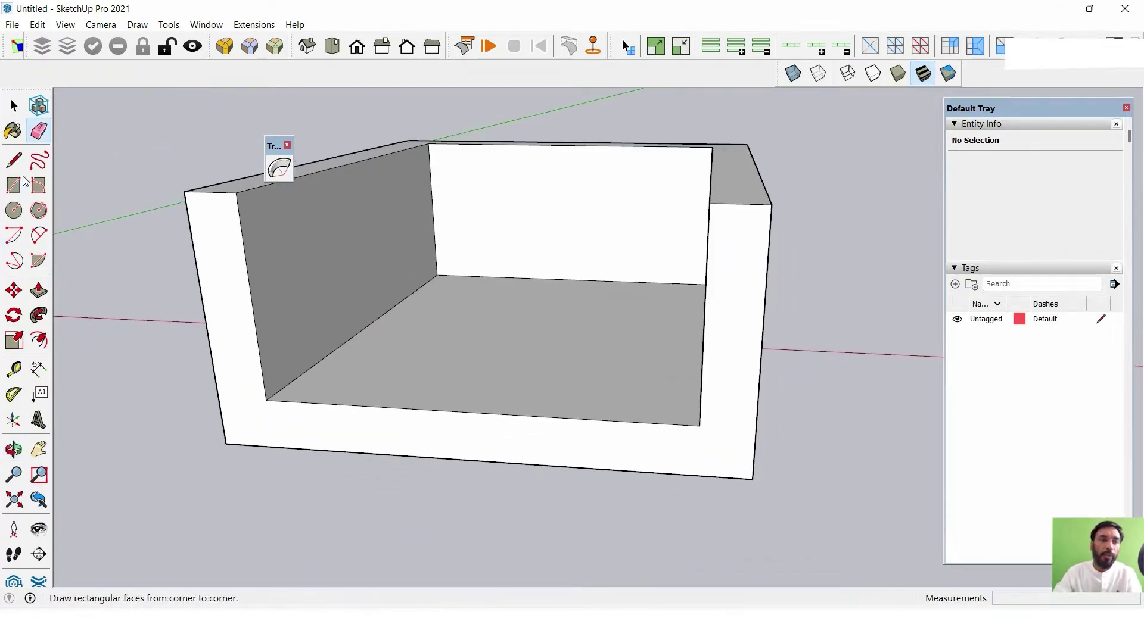
key("l")
left_click(701, 427)
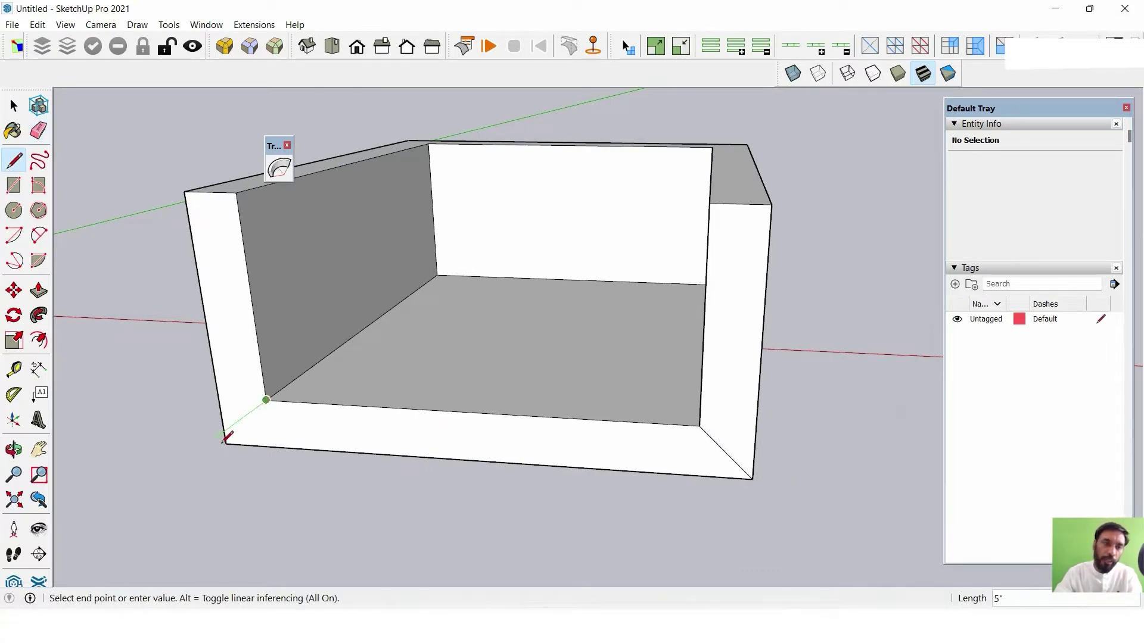
middle_click_drag(234, 441, 459, 358)
scroll(531, 256, "up", 3)
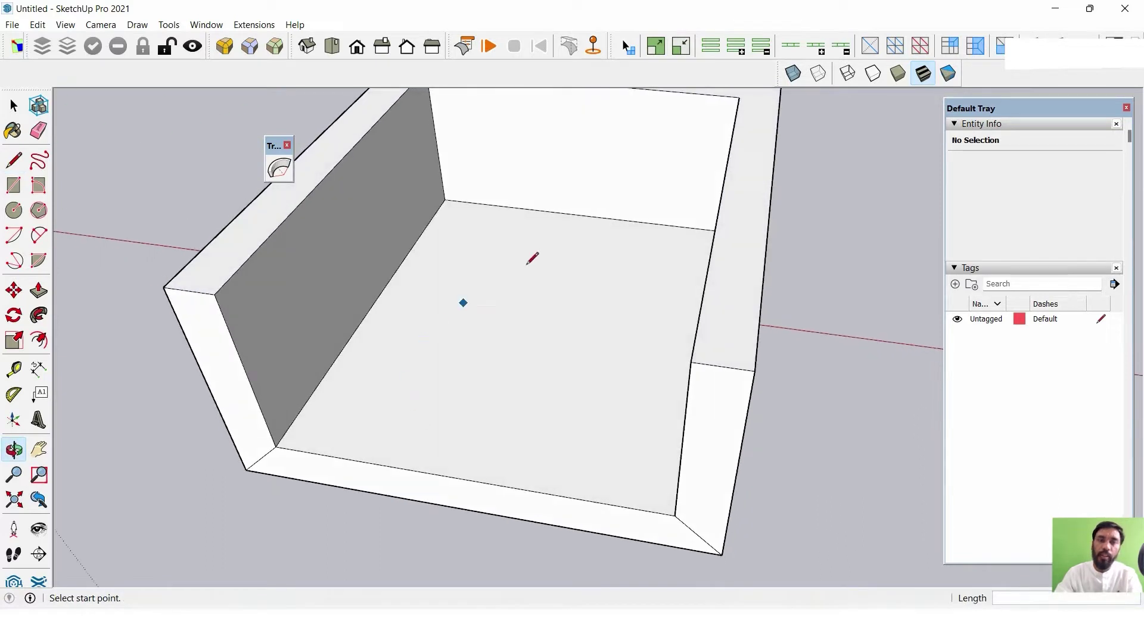
middle_click_drag(531, 256, 506, 393)
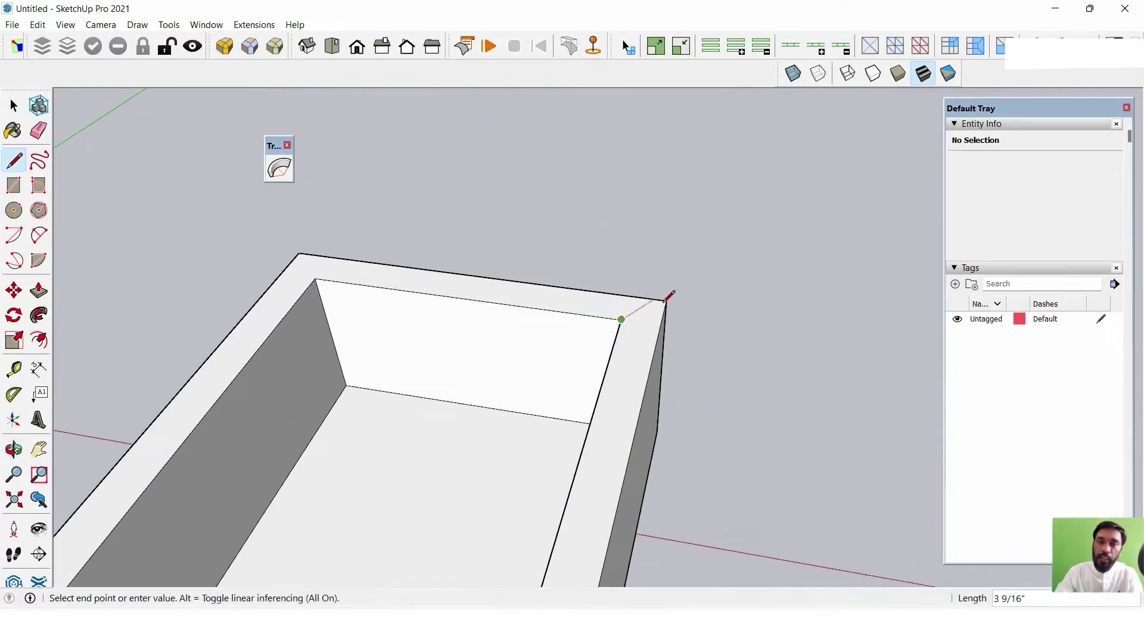
left_click(667, 300)
left_click(315, 278)
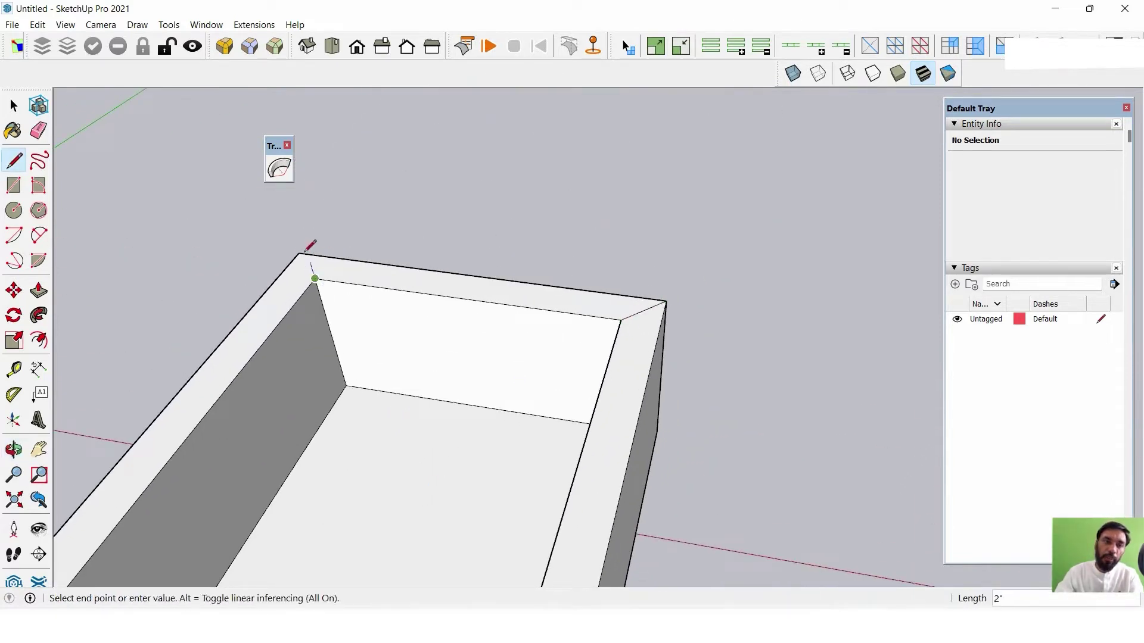
left_click(304, 249)
mouse_move(524, 258)
middle_mouse_down()
mouse_move(524, 365)
mouse_move(644, 365)
mouse_move(660, 336)
mouse_move(607, 345)
middle_mouse_up()
Orbit around the finished U-shaped base to check it from several angles.
left_click(14, 106)
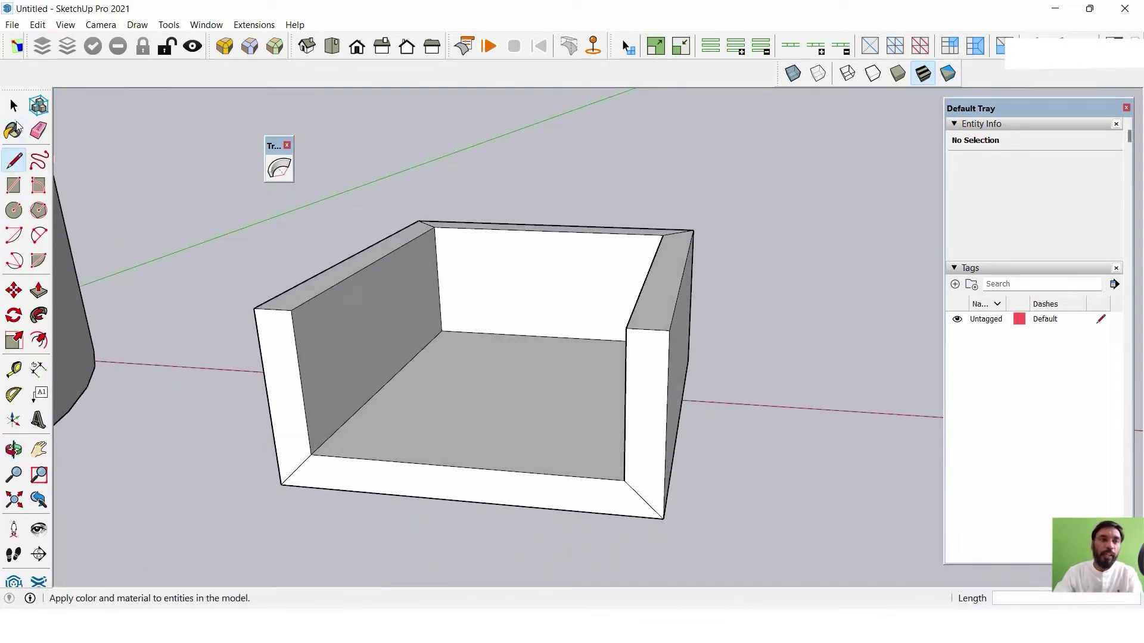
middle_click_drag(97, 173, 581, 508)
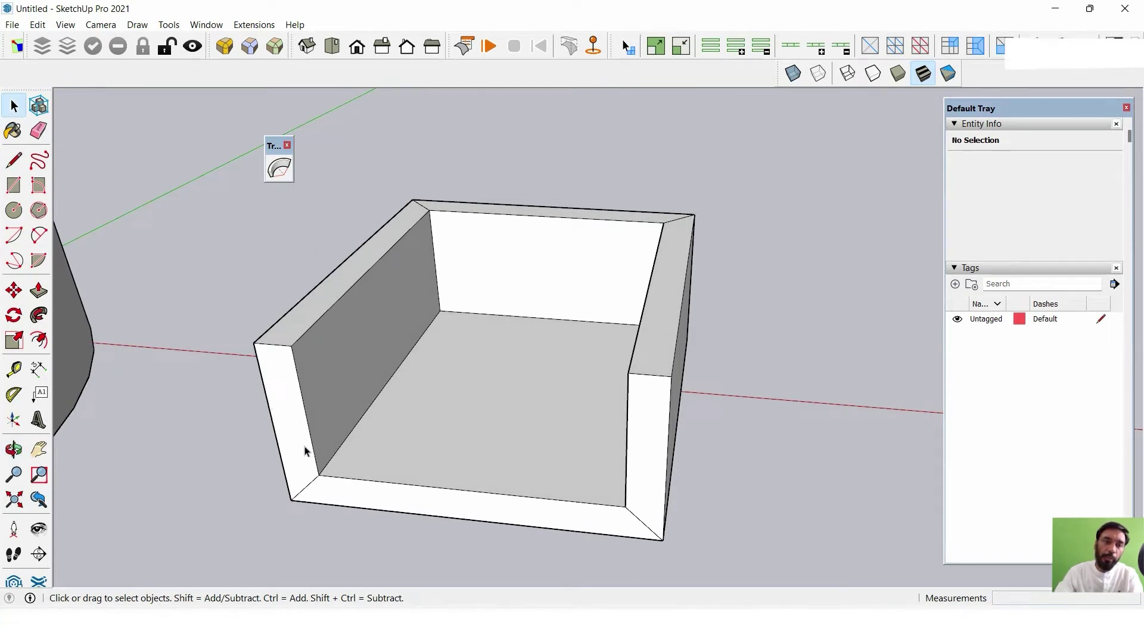
mouse_move(586, 448)
middle_mouse_down()
mouse_move(610, 366)
mouse_move(547, 277)
middle_mouse_up()
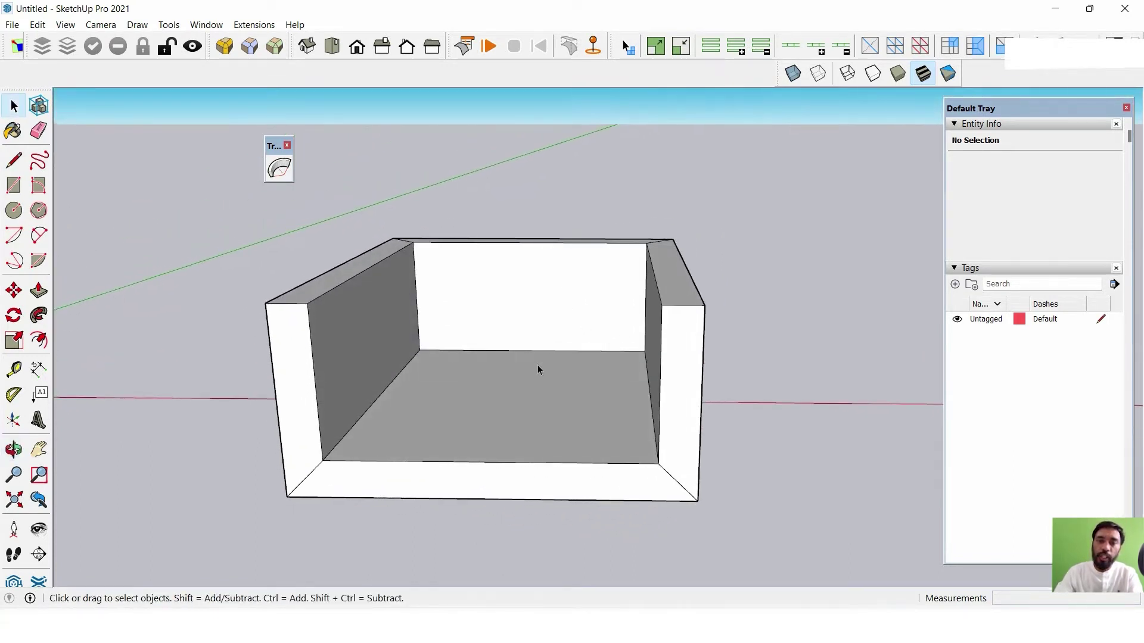
mouse_move(538, 366)
middle_mouse_down()
mouse_move(539, 437)
mouse_move(548, 423)
middle_mouse_up()
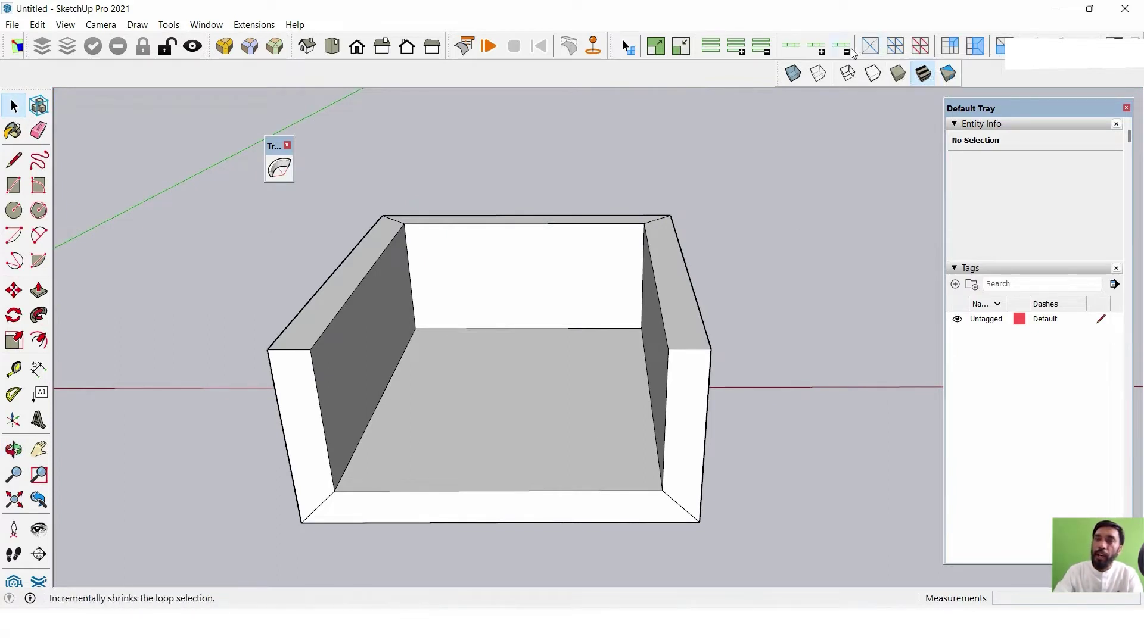
Rearrange the toolbars and insert an edge loop around the walls from the right arm's short edge.
left_click_drag(622, 39, 155, 134)
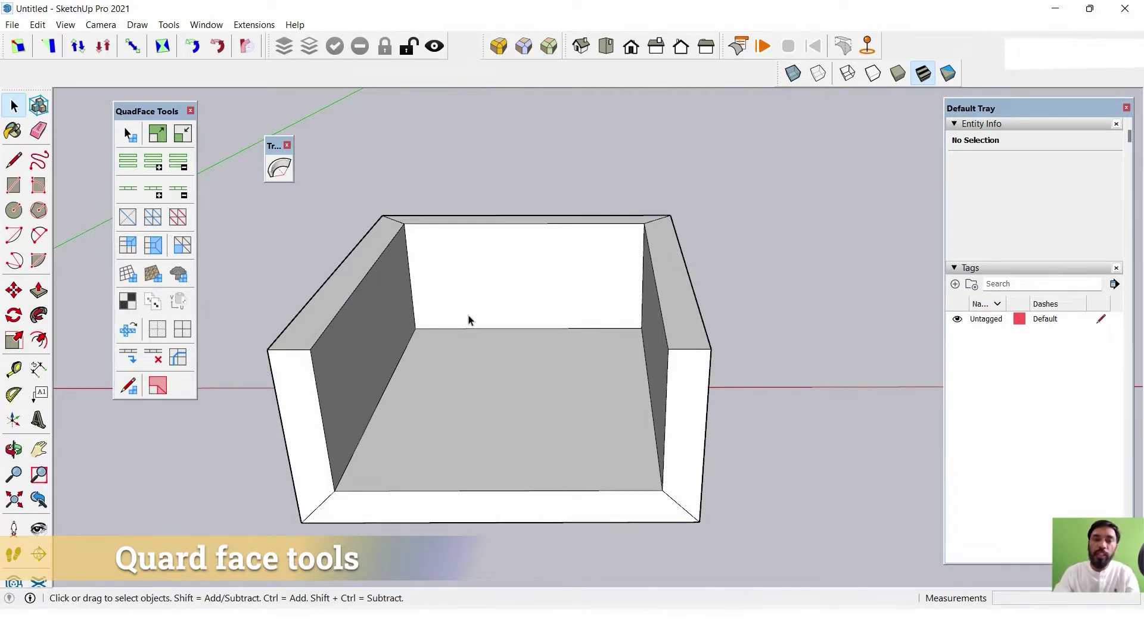
mouse_move(469, 320)
middle_mouse_down()
mouse_move(564, 327)
mouse_move(582, 367)
mouse_move(527, 348)
mouse_move(638, 343)
middle_mouse_up()
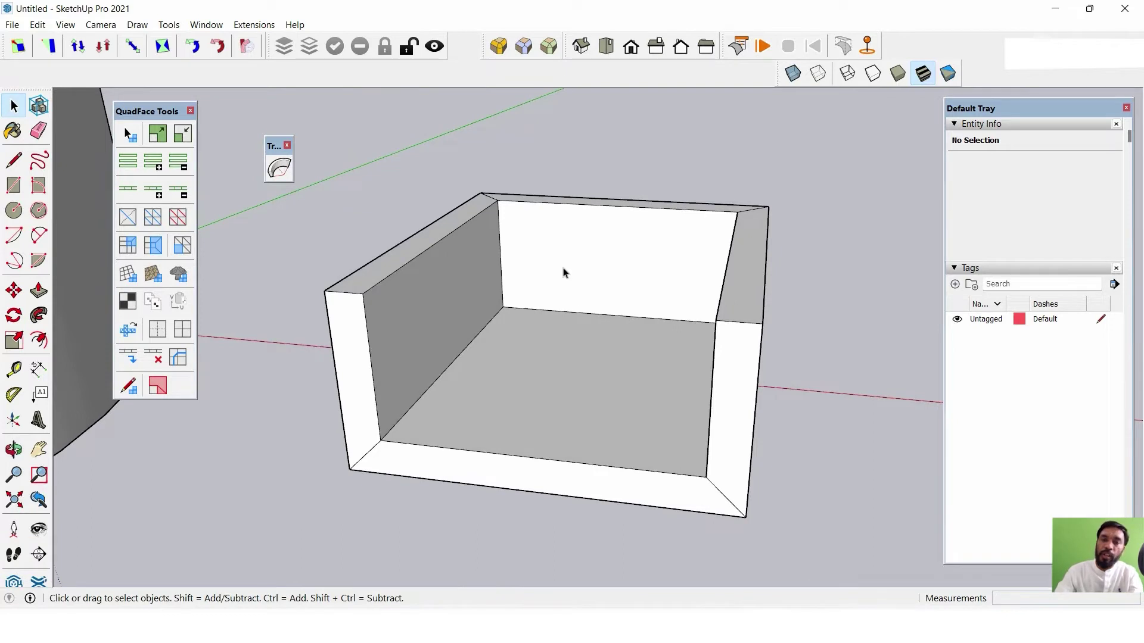
left_click(739, 325)
middle_click_drag(740, 324, 707, 329)
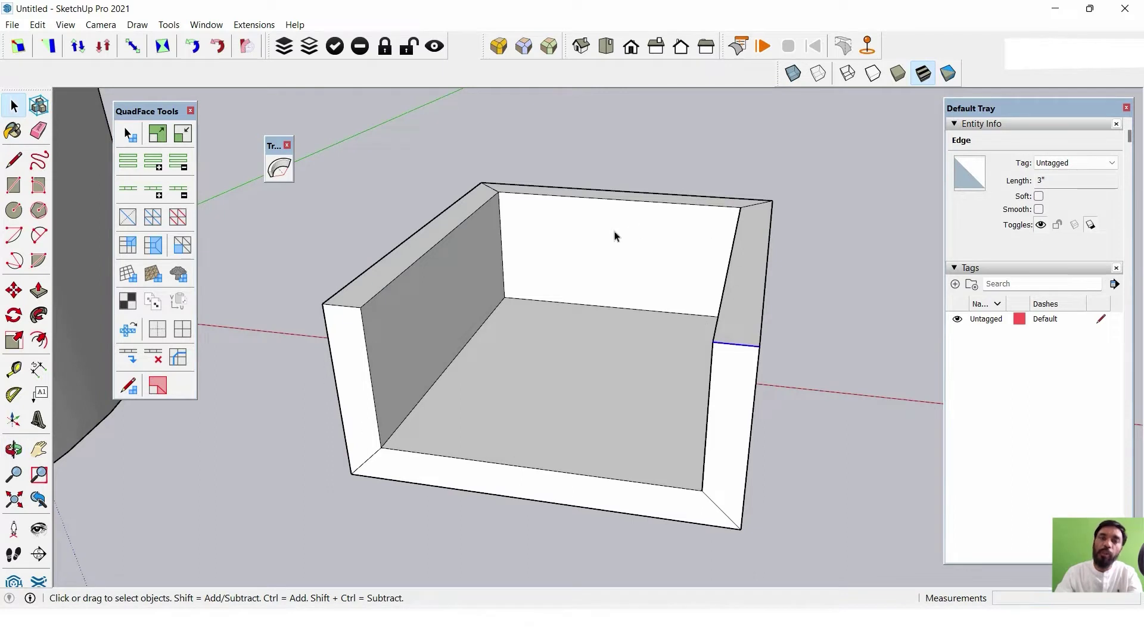
left_click(134, 356)
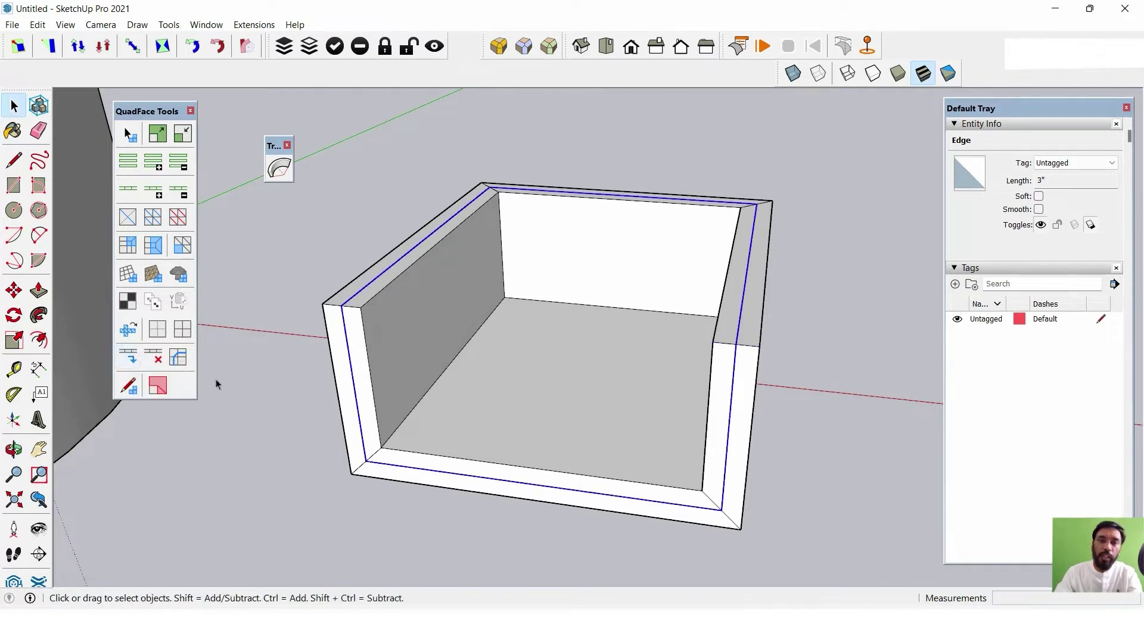
Insert two more edge loops, from the seat's front edge and the front wall's top loop.
middle_click_drag(478, 361, 697, 348)
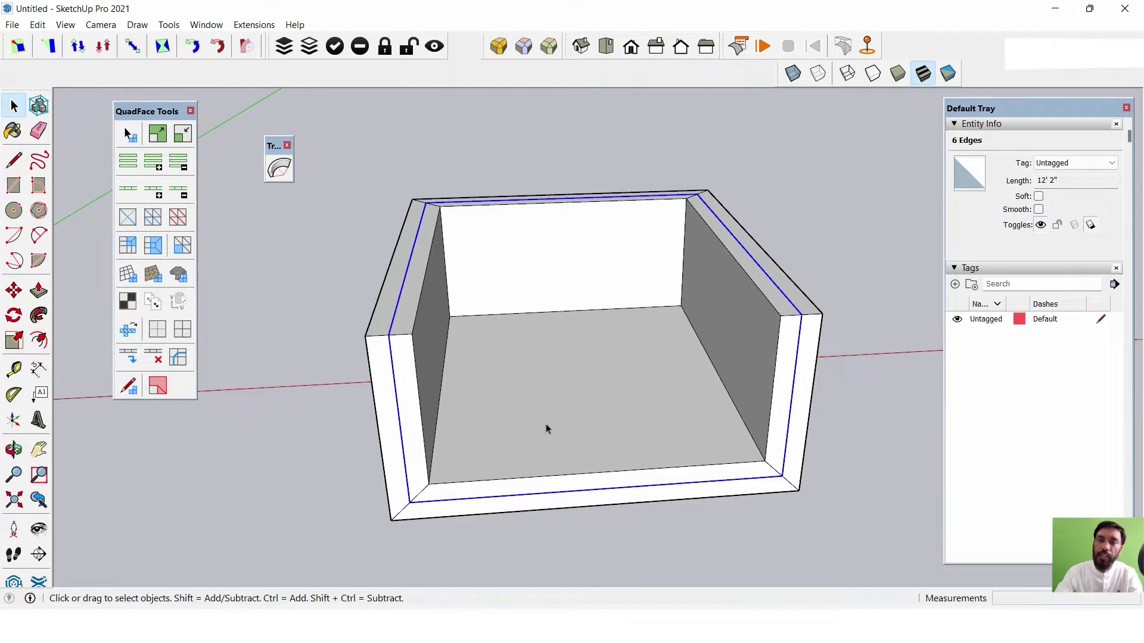
mouse_move(546, 424)
middle_mouse_down()
mouse_move(624, 385)
mouse_move(570, 475)
middle_mouse_up()
left_click(570, 475)
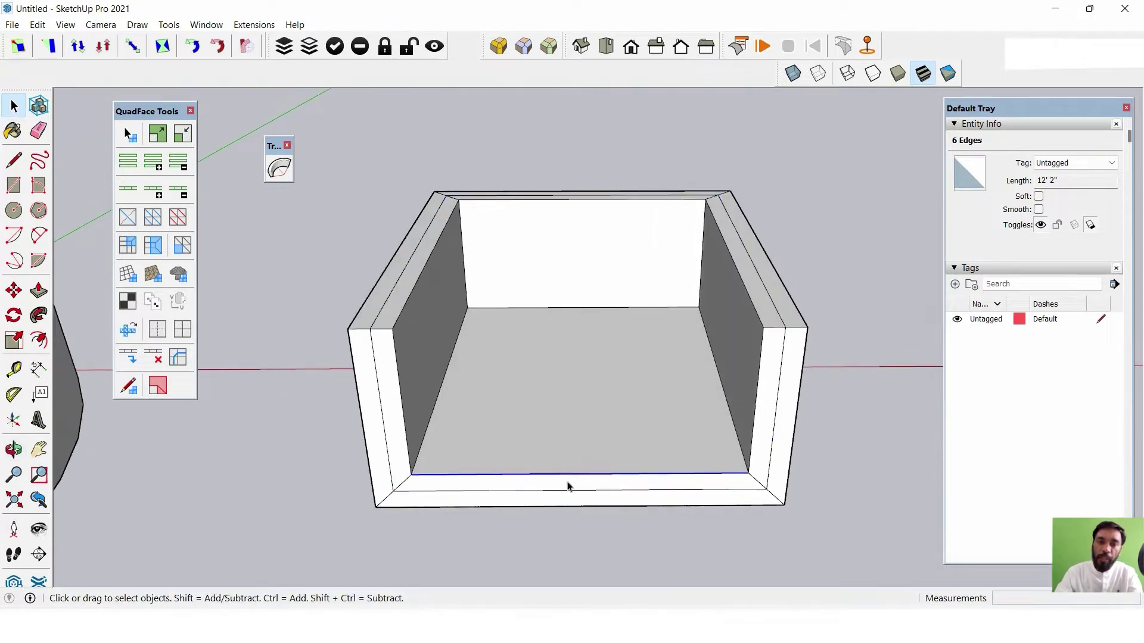
left_click(137, 358)
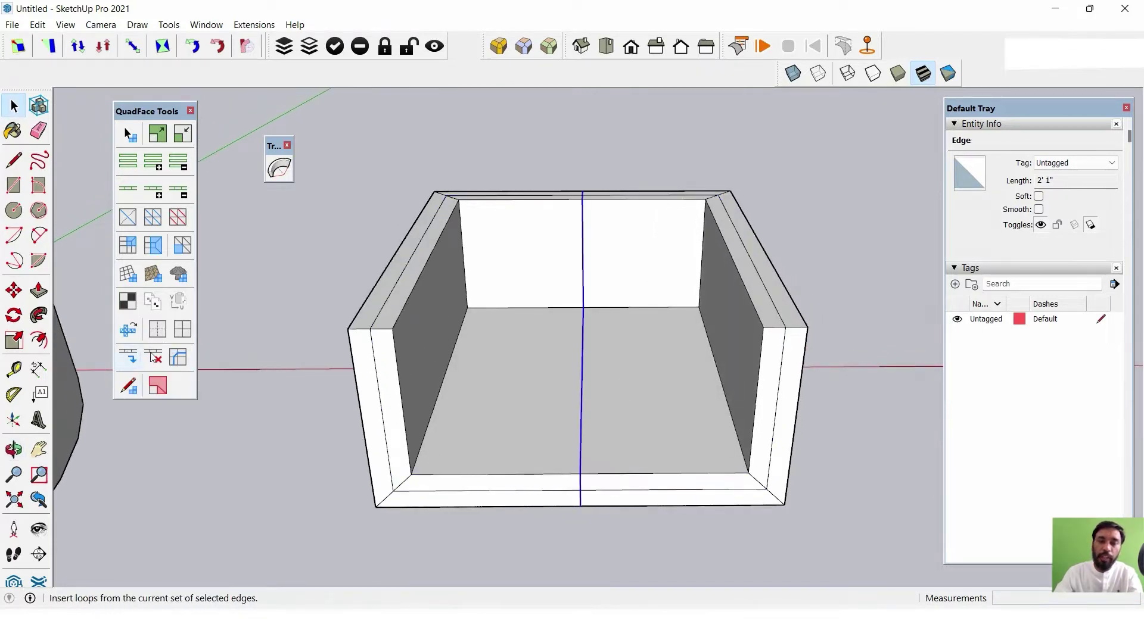
mouse_move(453, 292)
middle_mouse_down()
mouse_move(429, 286)
mouse_move(718, 342)
mouse_move(304, 235)
mouse_move(431, 314)
mouse_move(799, 314)
mouse_move(777, 377)
mouse_move(699, 383)
middle_mouse_up()
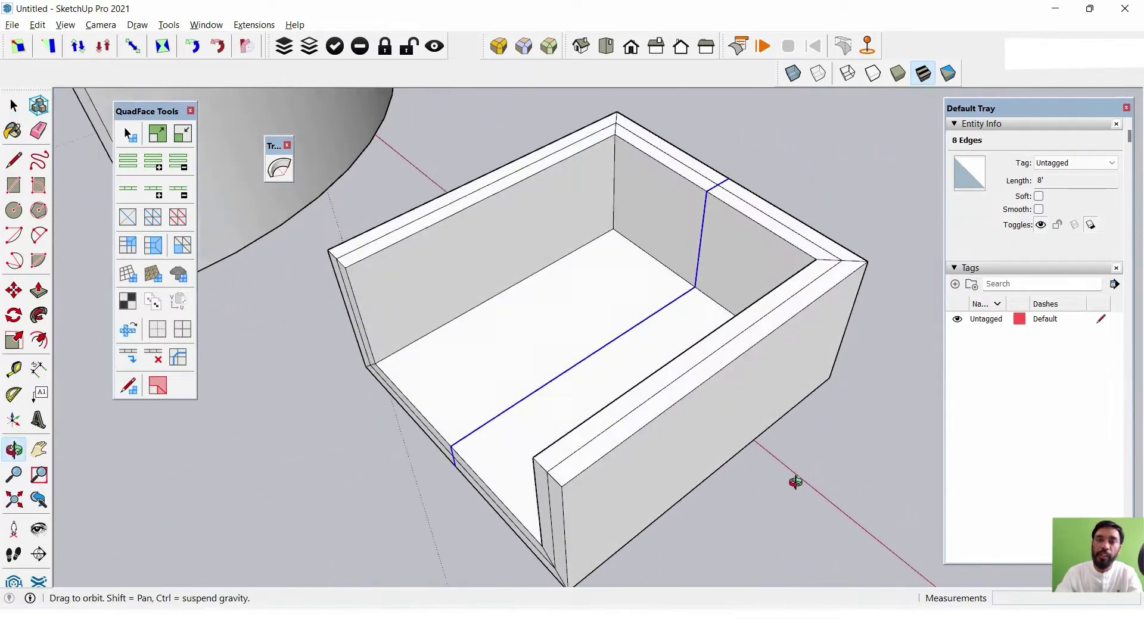
double_click(692, 369)
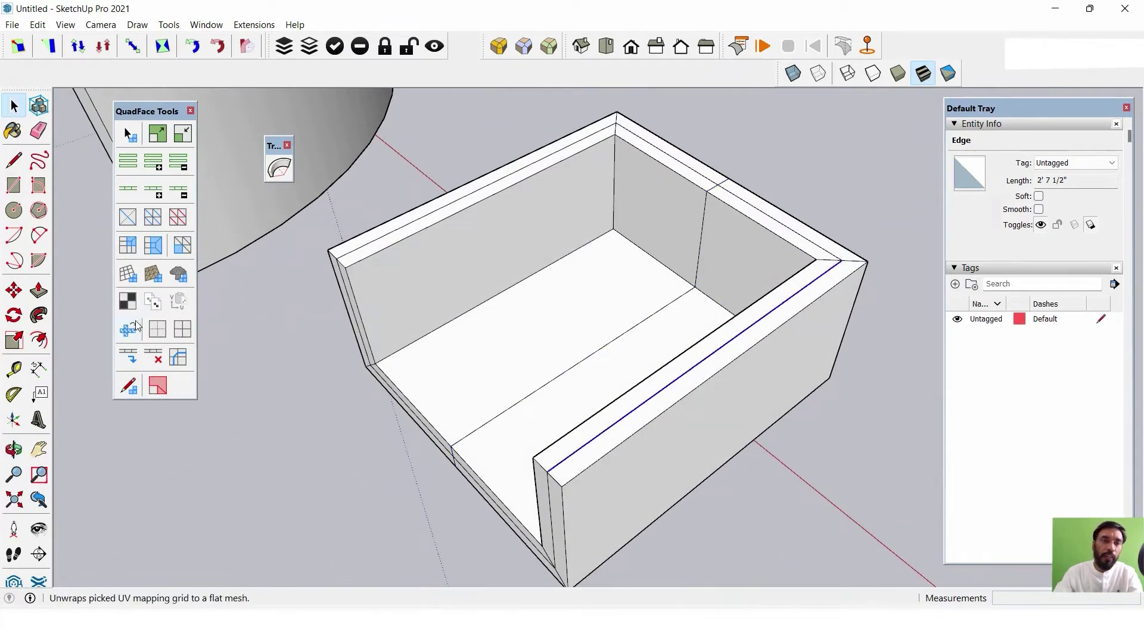
left_click(131, 357)
mouse_move(792, 311)
middle_mouse_down()
mouse_move(460, 248)
mouse_move(651, 245)
mouse_move(616, 264)
mouse_move(825, 215)
mouse_move(845, 302)
mouse_move(587, 282)
mouse_move(437, 342)
mouse_move(799, 271)
mouse_move(782, 299)
middle_mouse_up()
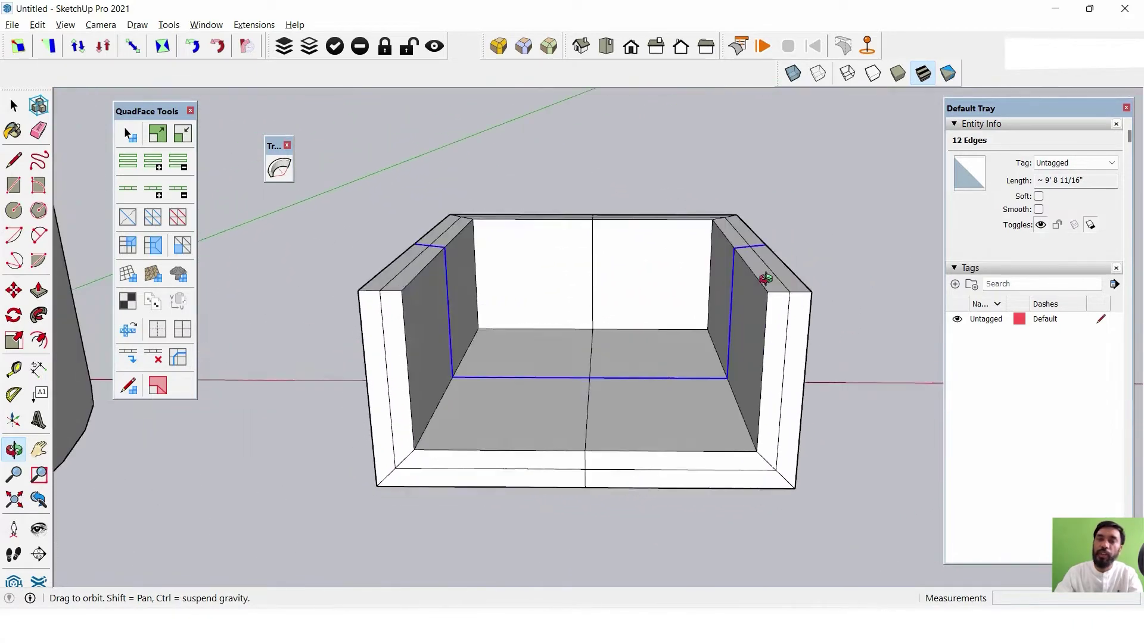
key("space")
Hide the True Bend toolbar and show the SUbD subdivision toolbar beside the model.
right_click(451, 48)
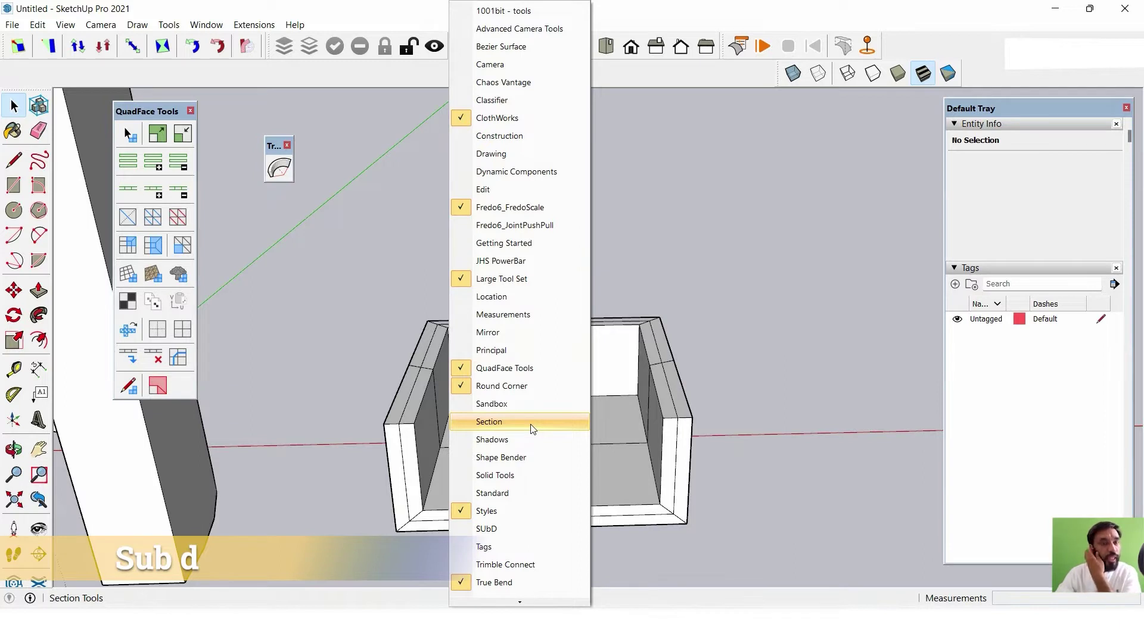
left_click(288, 149)
right_click(443, 82)
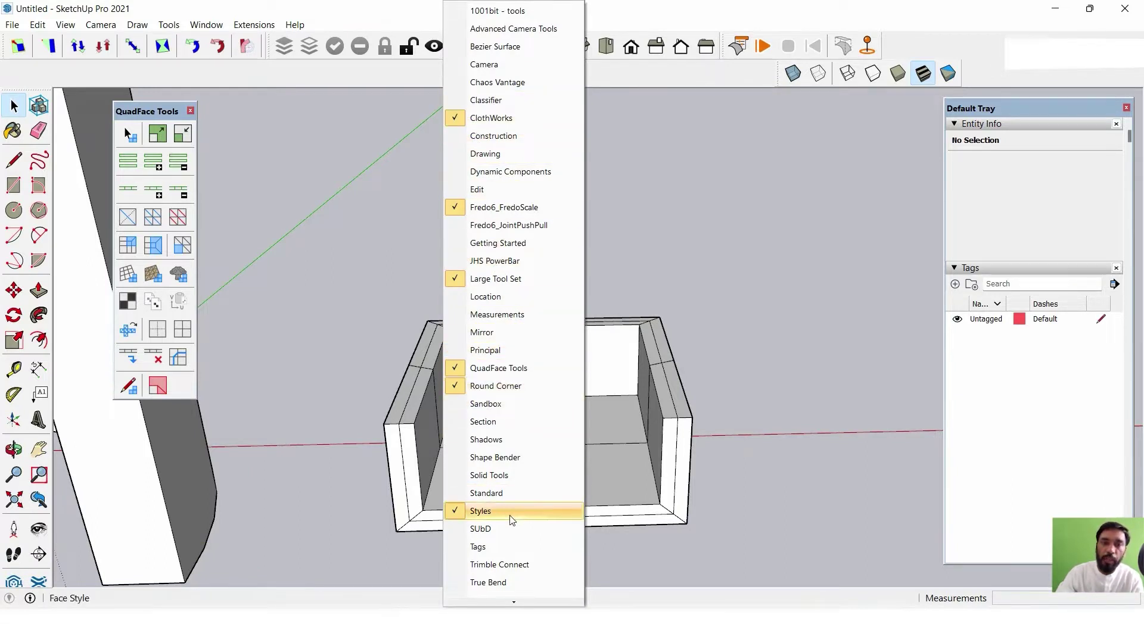
left_click(464, 529)
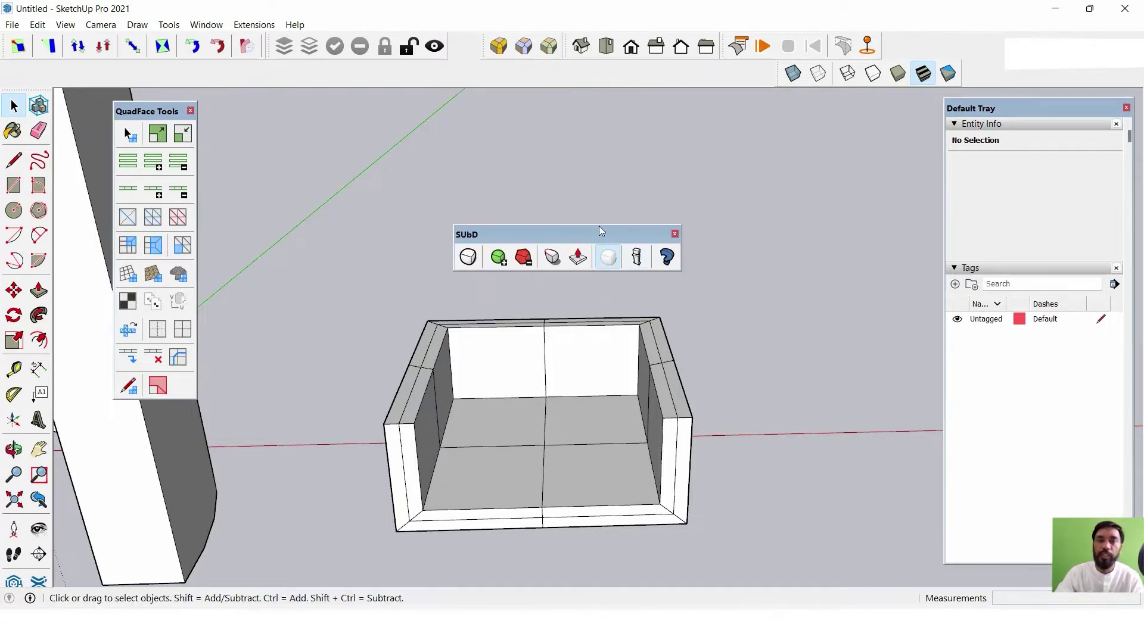
left_click_drag(573, 234, 638, 115)
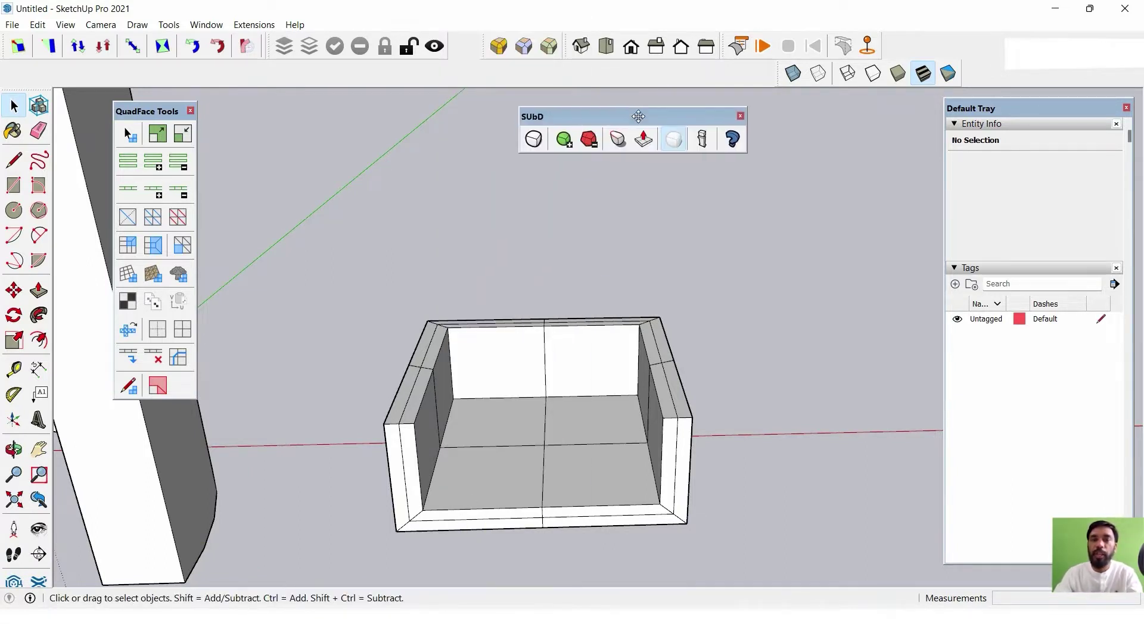
Toggle subdivision on the sofa box group to preview it smooth, then back off.
left_click(620, 363)
middle_click_drag(589, 353, 829, 312)
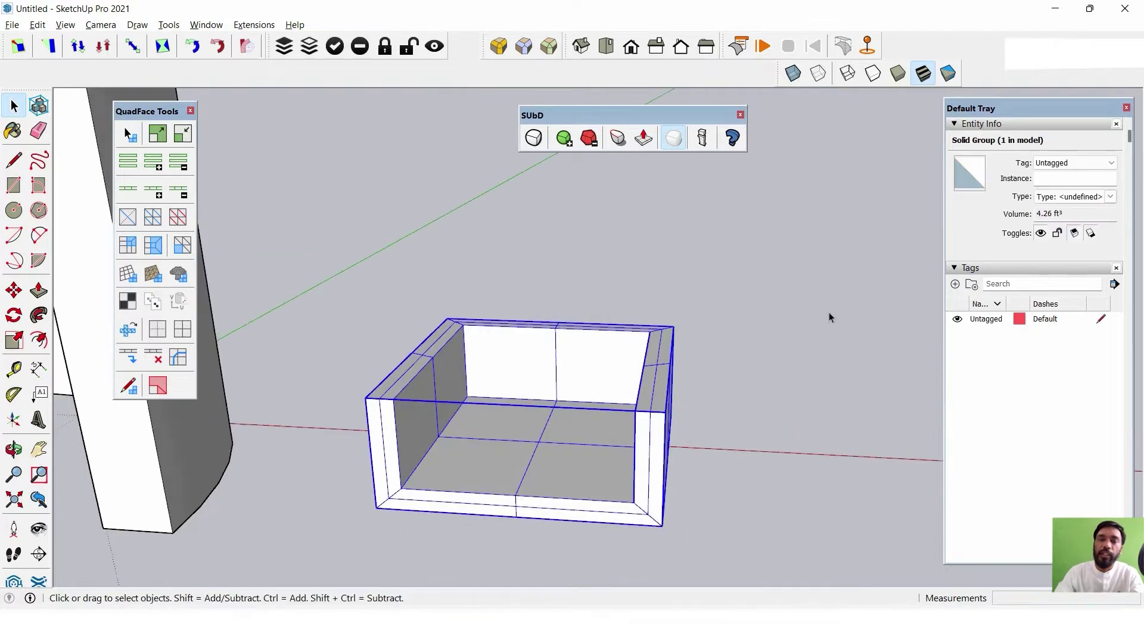
left_click(534, 138)
mouse_move(603, 340)
middle_mouse_down()
mouse_move(491, 400)
mouse_move(773, 414)
mouse_move(537, 434)
mouse_move(685, 383)
mouse_move(755, 376)
mouse_move(694, 401)
mouse_move(667, 333)
middle_mouse_up()
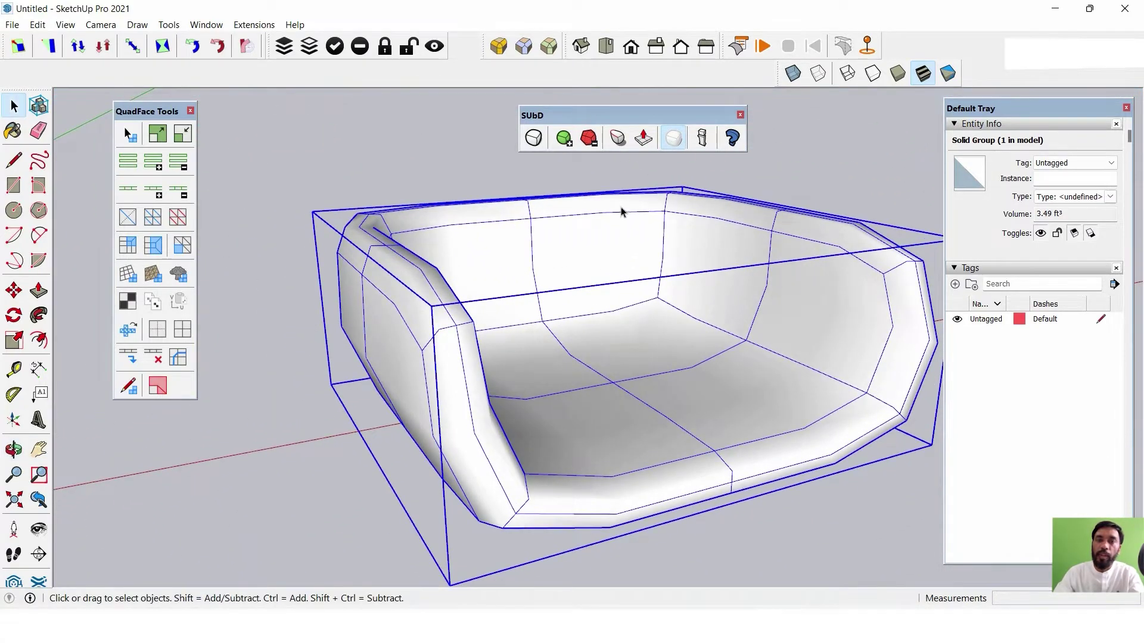
left_click(534, 143)
View the sofa from the Top view with the perspective camera toggled.
scroll(552, 182, "down", 2)
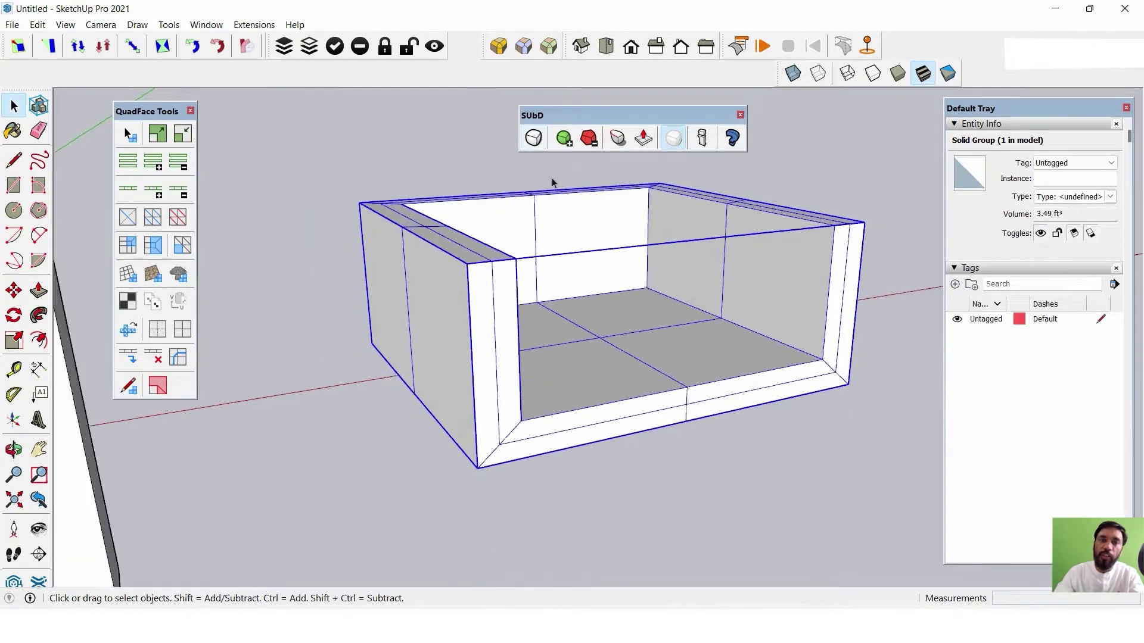
mouse_move(552, 182)
middle_mouse_down()
mouse_move(511, 299)
mouse_move(633, 286)
mouse_move(659, 339)
mouse_move(704, 337)
mouse_move(396, 357)
mouse_move(776, 376)
mouse_move(680, 337)
mouse_move(745, 388)
middle_mouse_up()
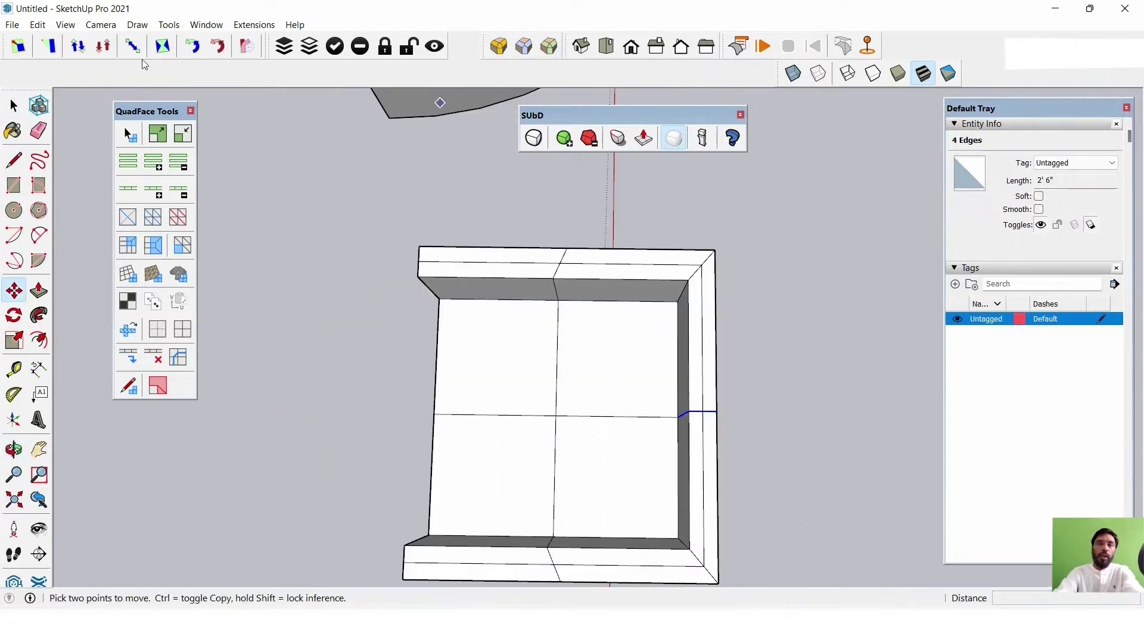
left_click(613, 54)
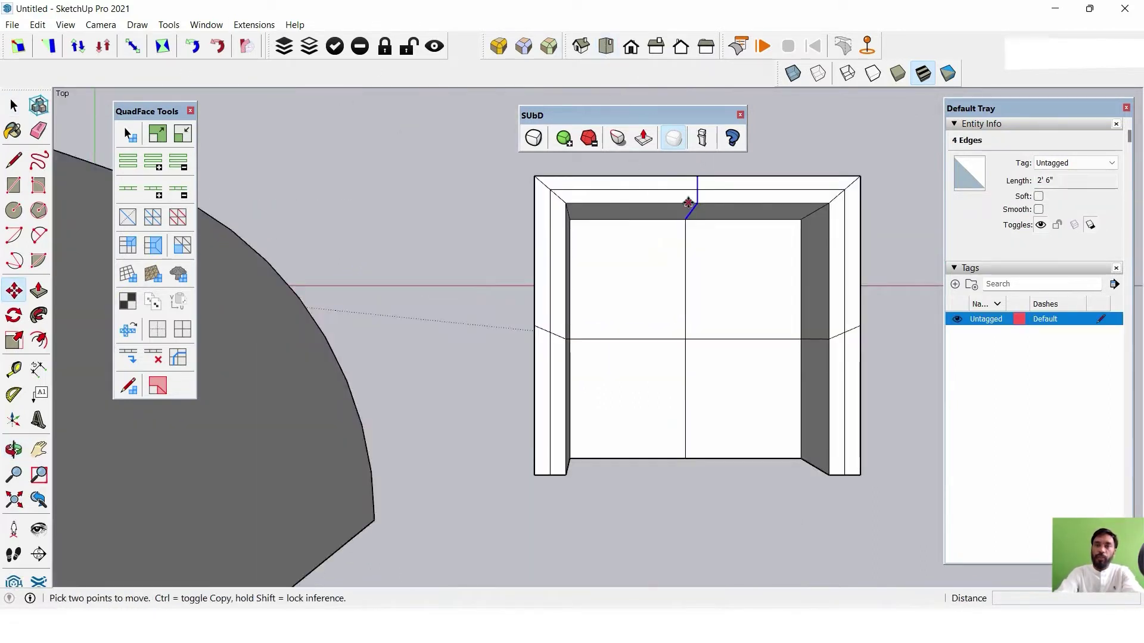
left_click(96, 27)
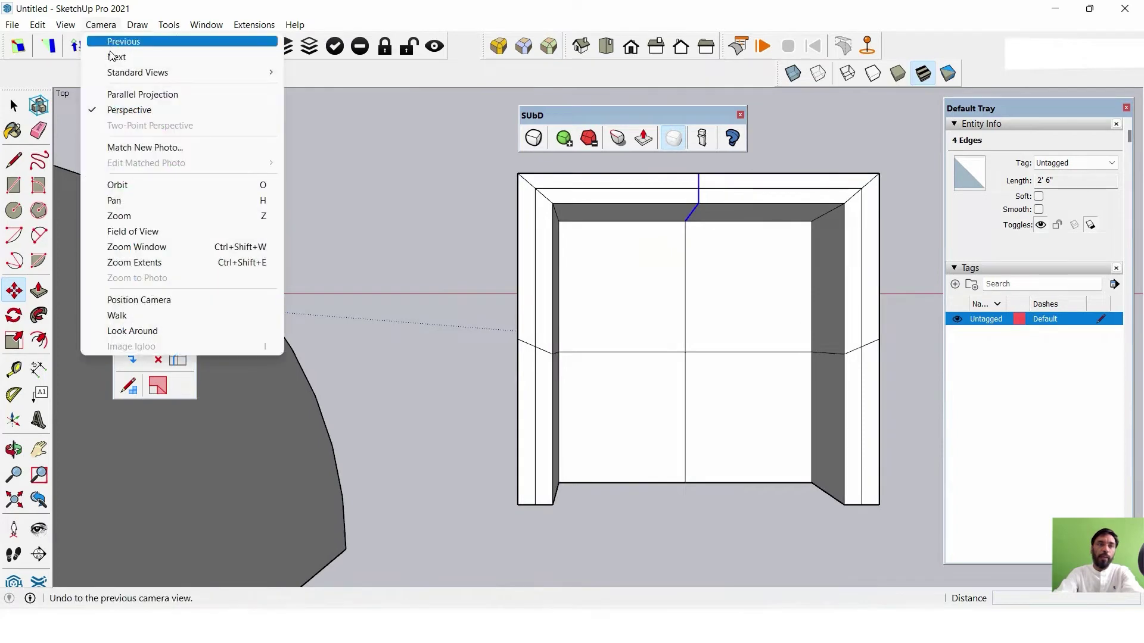
left_click(122, 110)
scroll(789, 173, "up", 2)
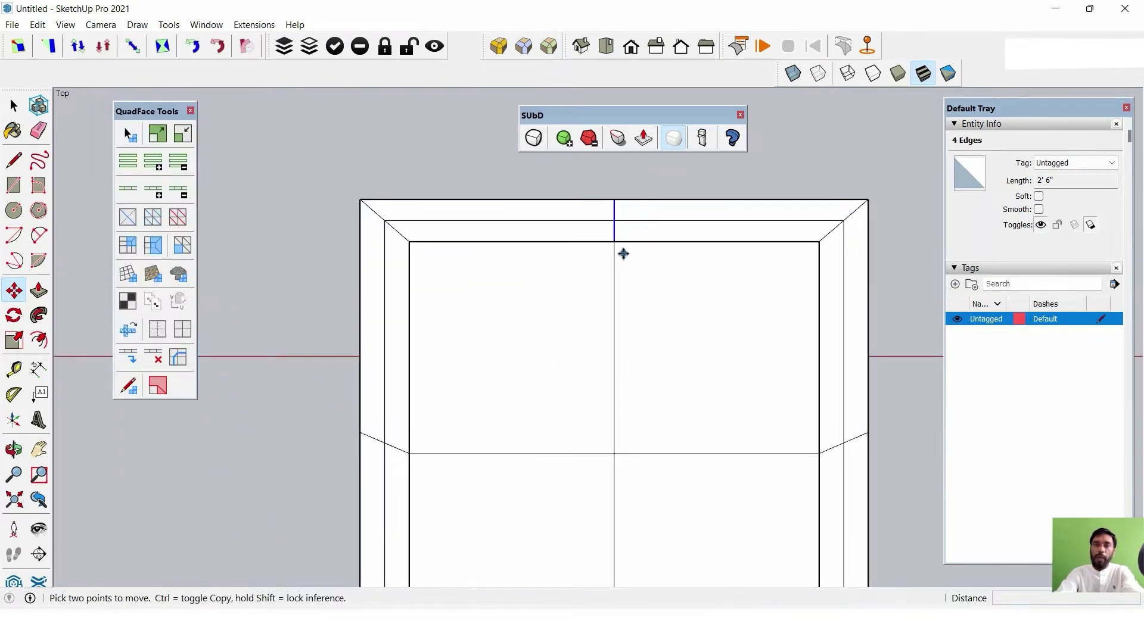
Move the back's middle edges outward so the back peaks.
left_click(614, 243)
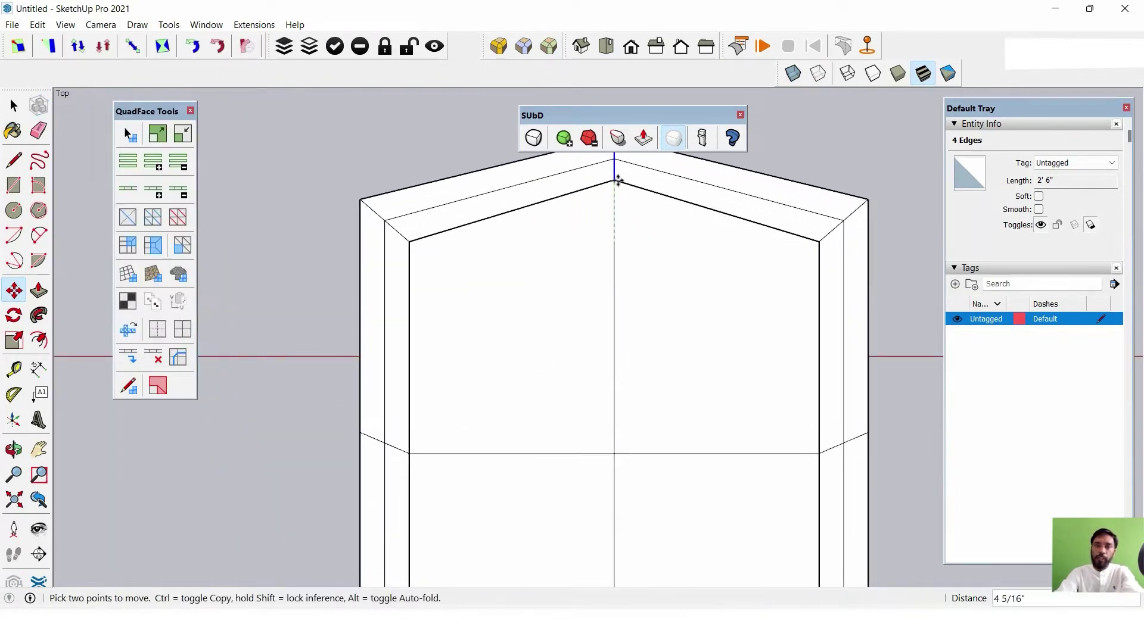
left_click(615, 185)
scroll(614, 221, "down", 1)
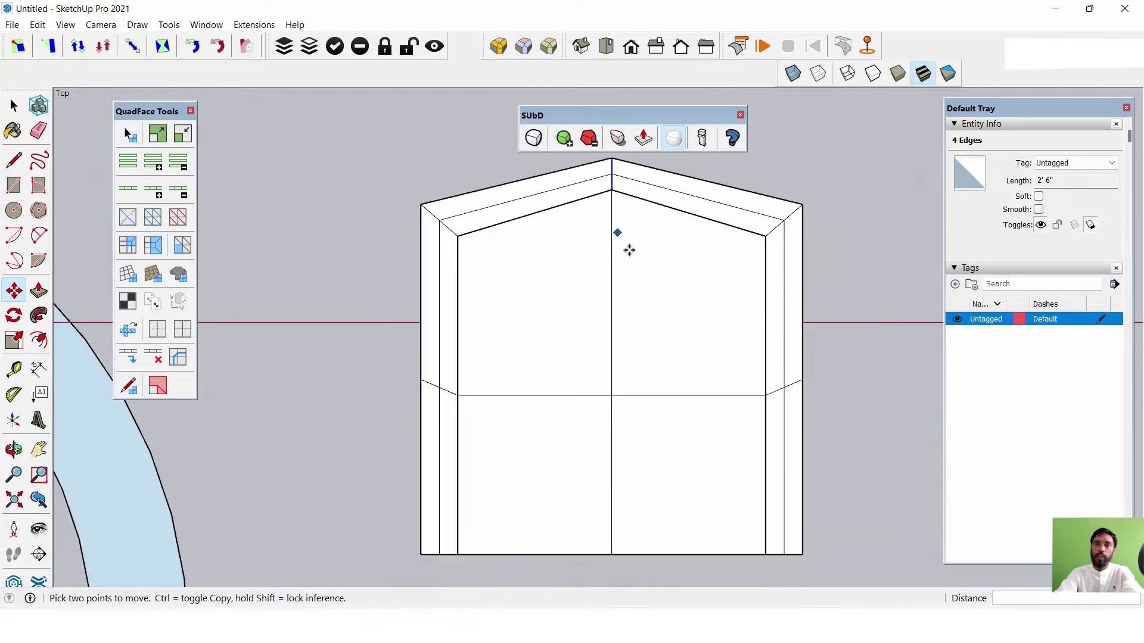
Try pushing the right side's middle point out about 2 11/16", then undo it.
left_click(765, 394)
key("Escape")
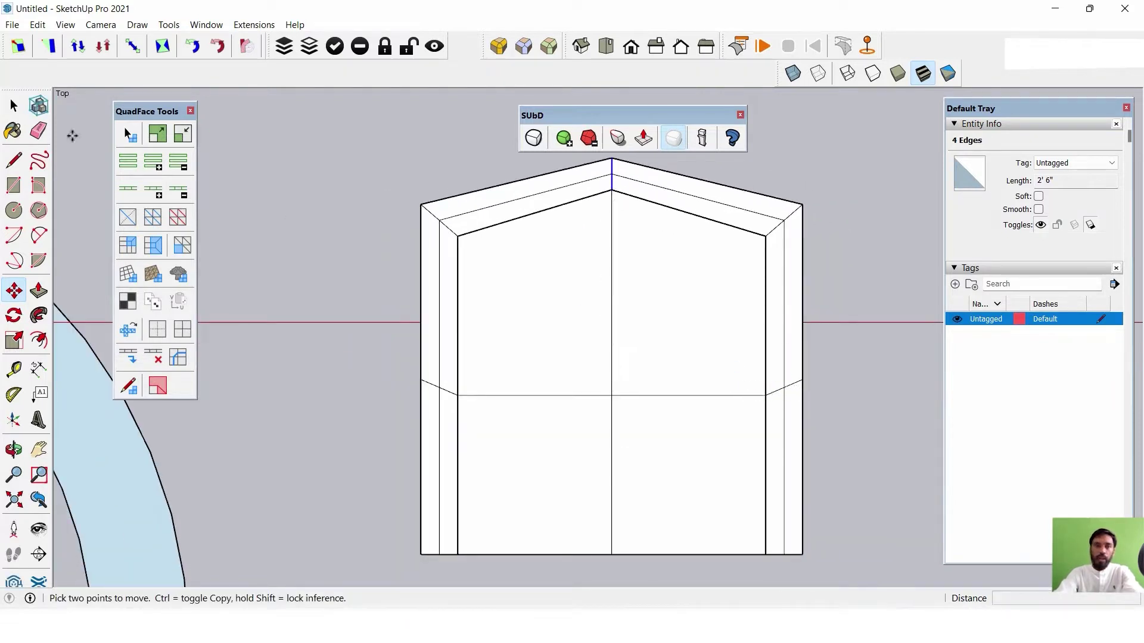
left_click(15, 106)
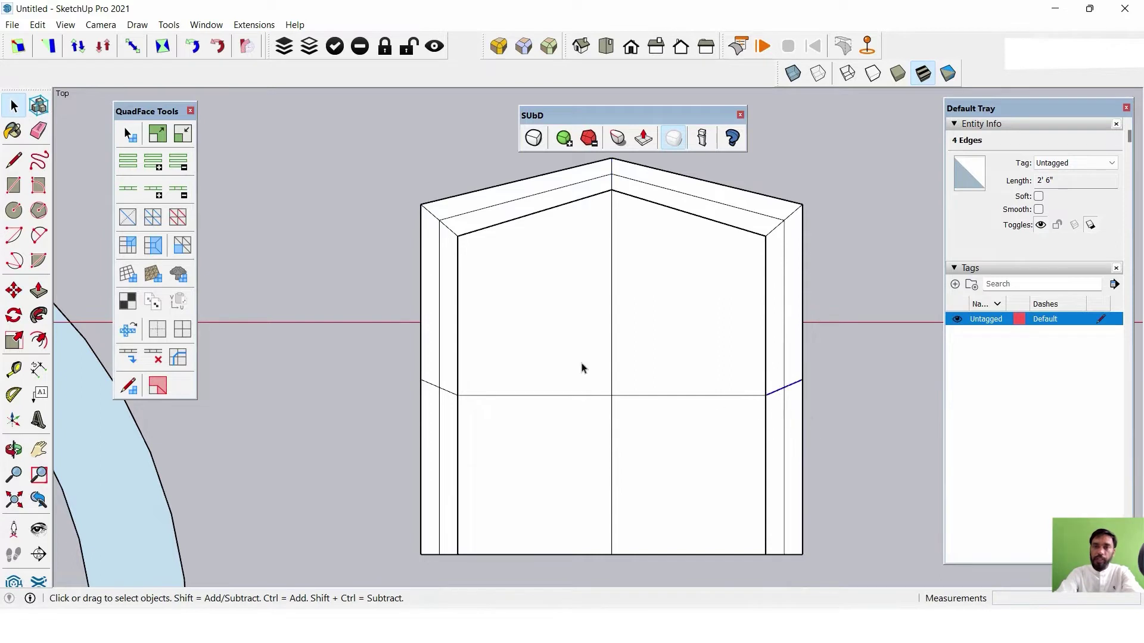
left_click(14, 290)
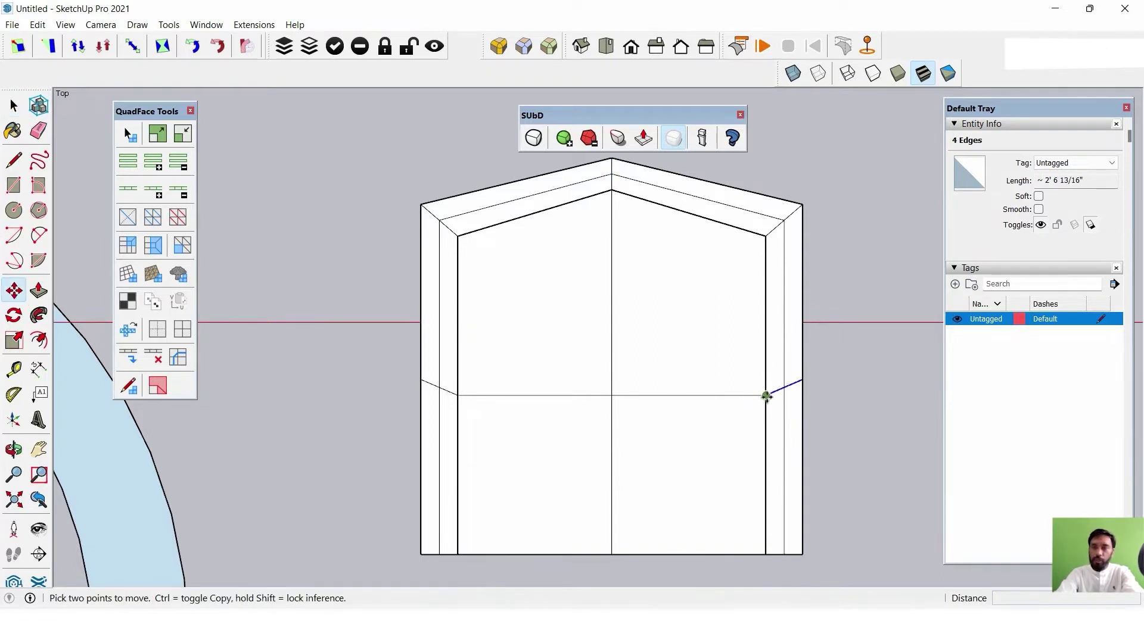
left_click(766, 396)
left_click(794, 395)
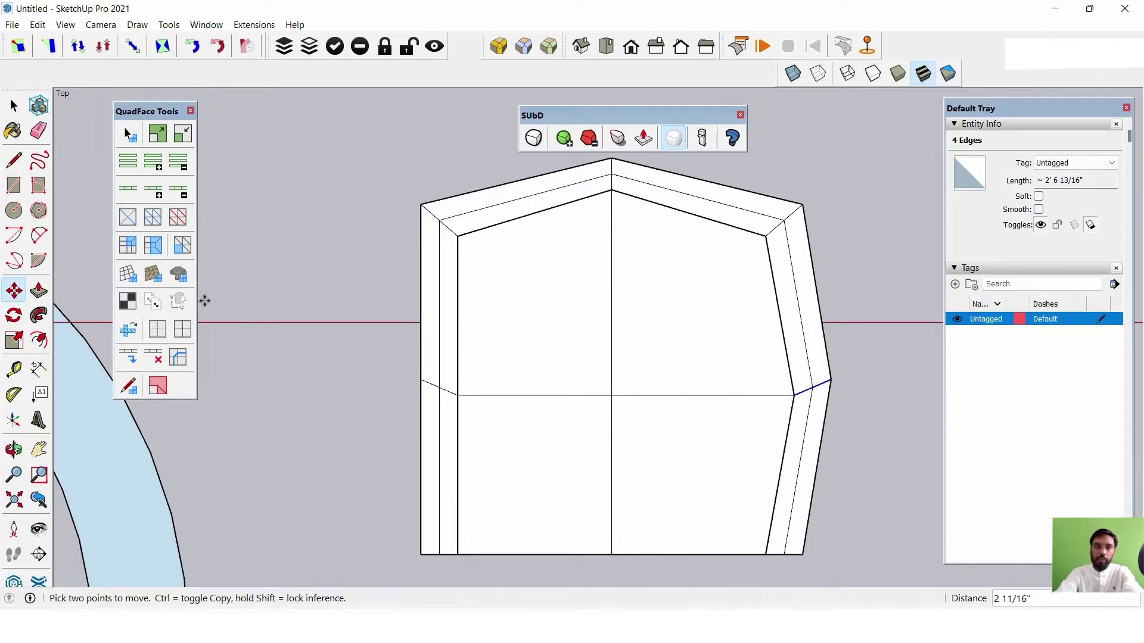
left_click(15, 105)
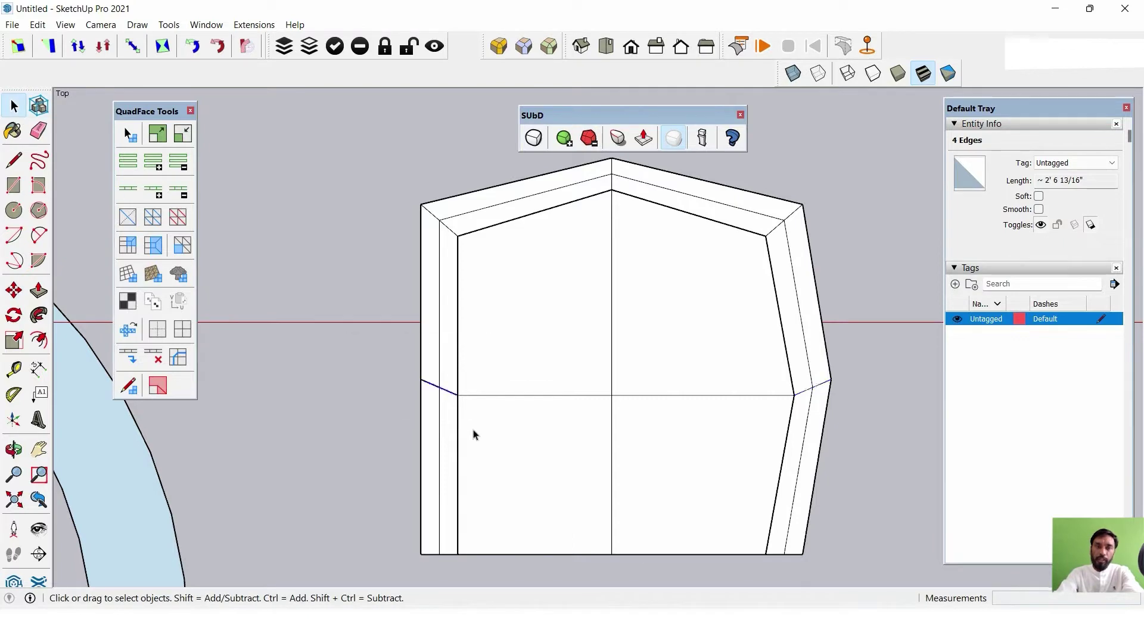
key("ctrl+z")
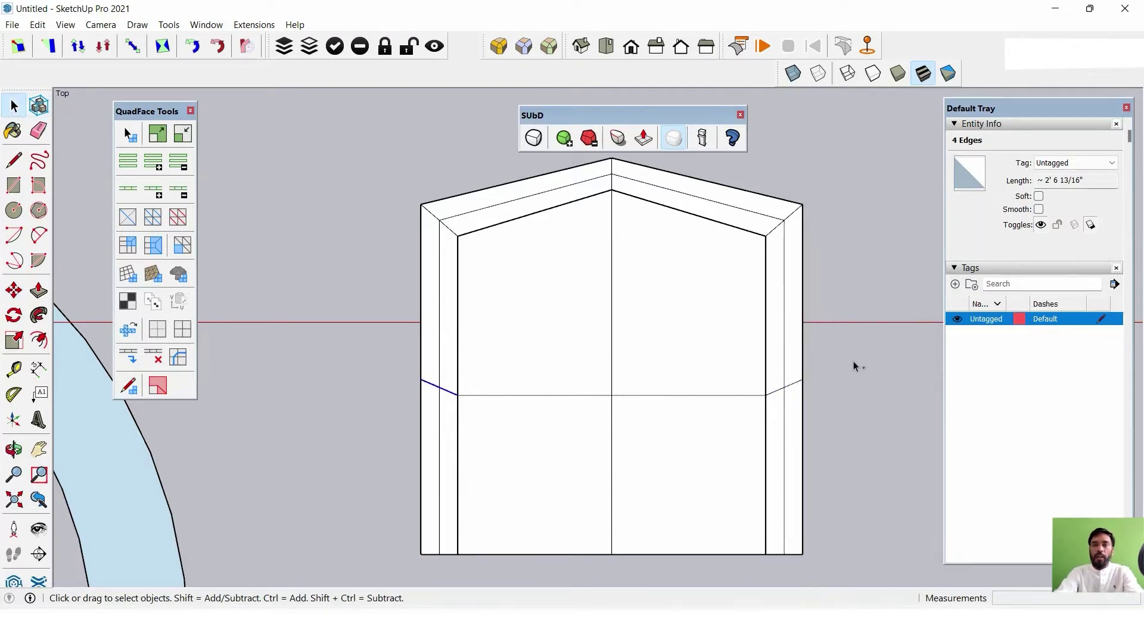
Select the sofa's middle horizontal edge loop and scale it outward from the right side.
left_click_drag(405, 418, 411, 430)
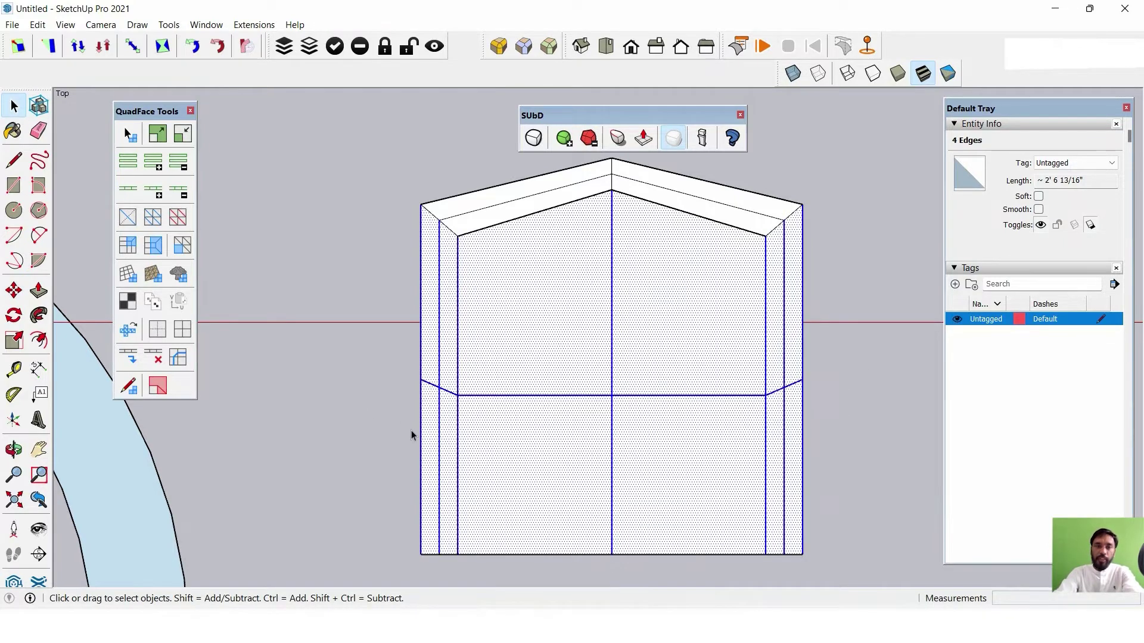
left_click(523, 383)
left_click_drag(338, 369, 886, 439)
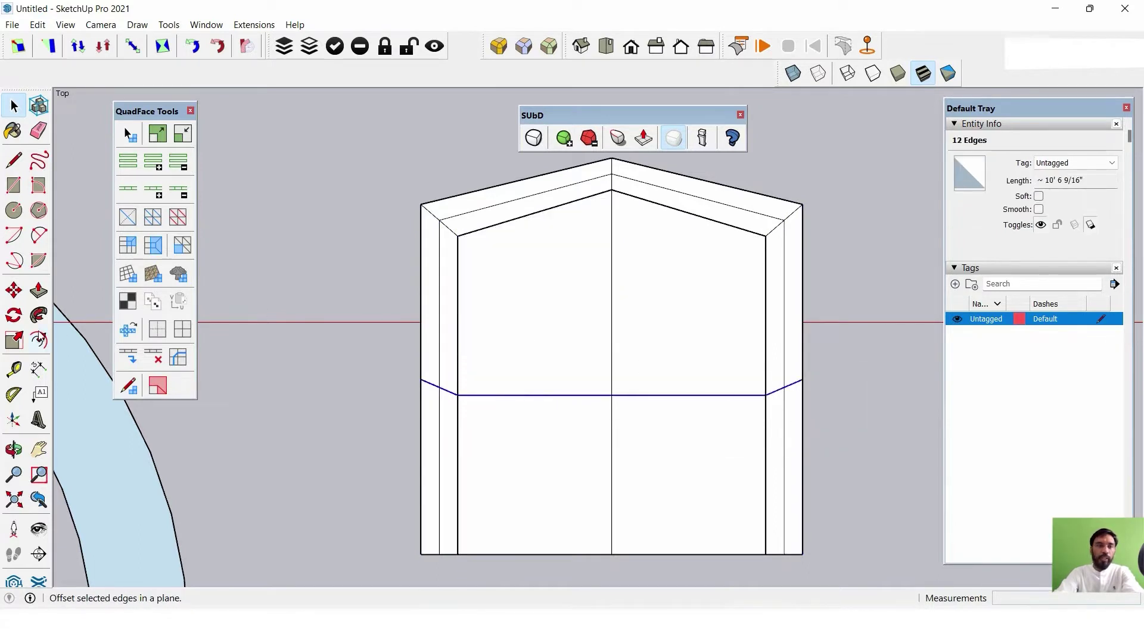
left_click(18, 343)
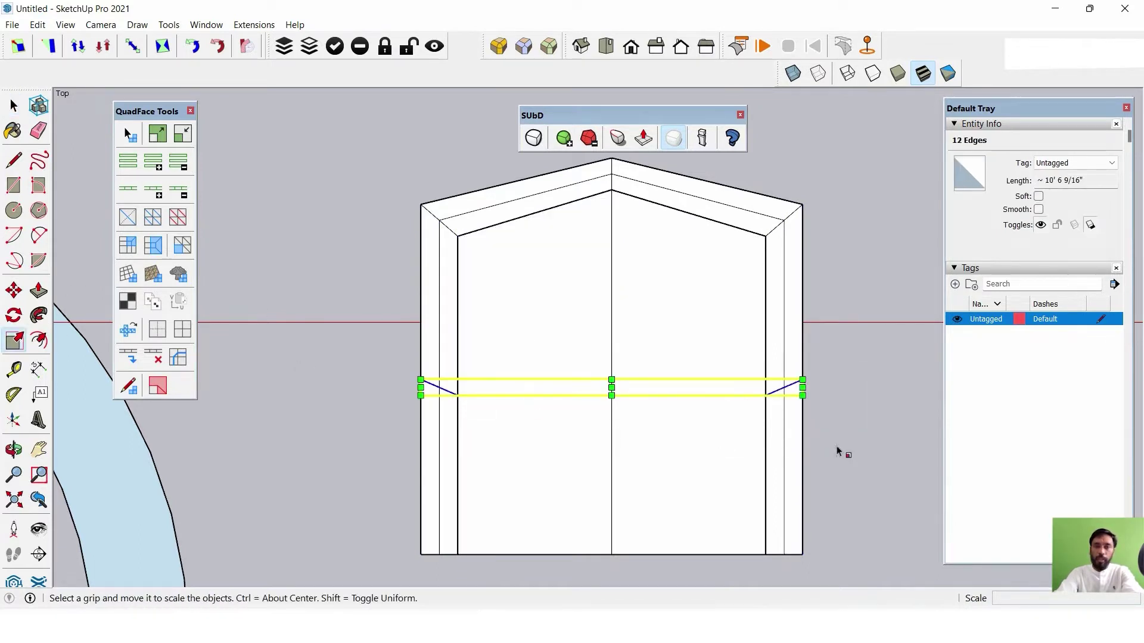
left_click(804, 390)
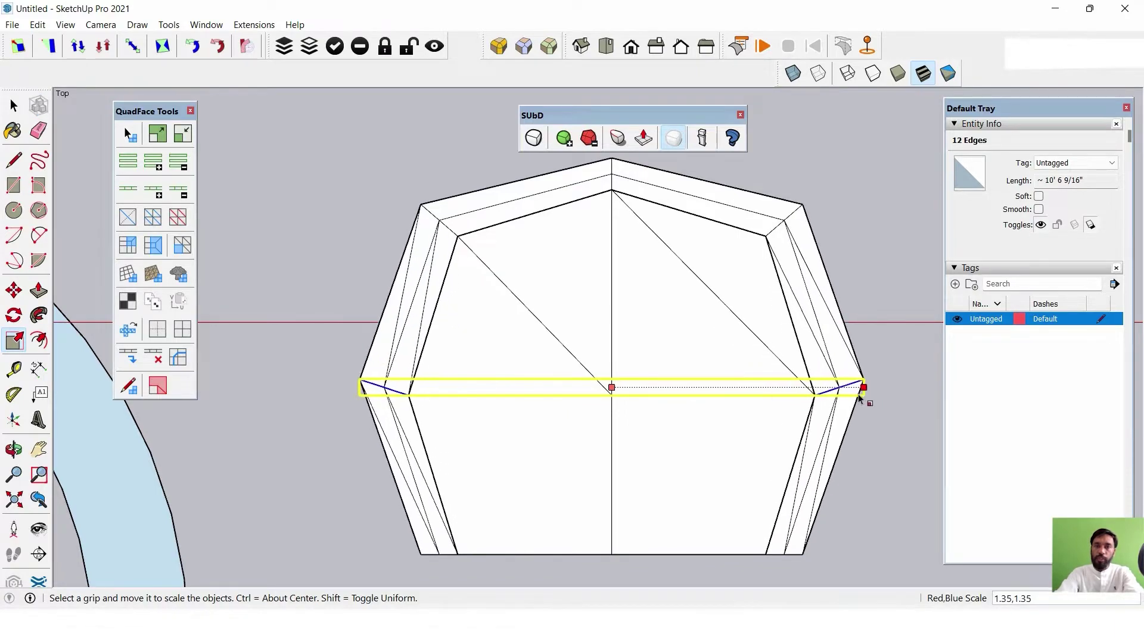
left_click(858, 390)
Undo the distorted widening and re-widen the middle loop symmetrically about its centre.
mouse_move(856, 476)
middle_mouse_down()
mouse_move(655, 203)
mouse_move(822, 358)
middle_mouse_up()
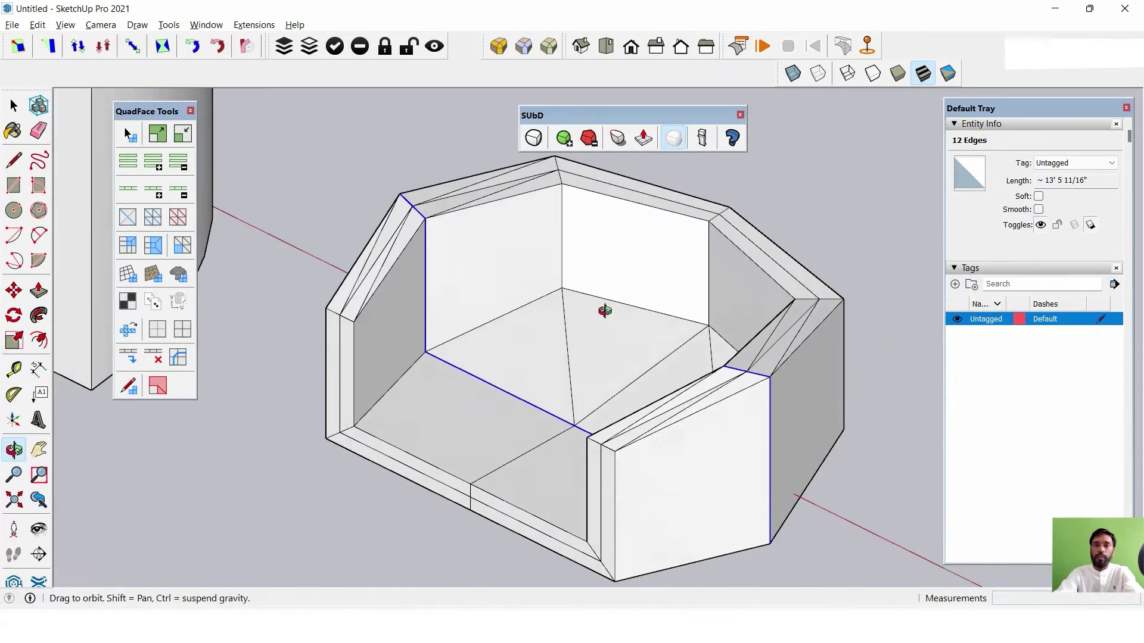
key("ctrl+z")
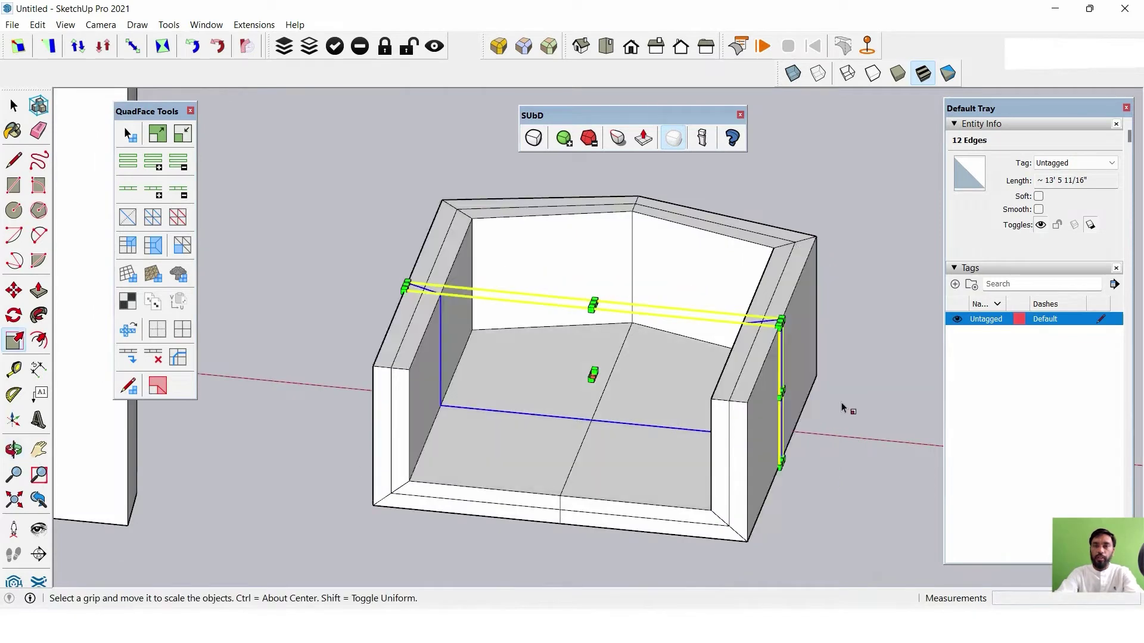
middle_click_drag(850, 409, 738, 408)
left_click_drag(778, 407, 798, 408)
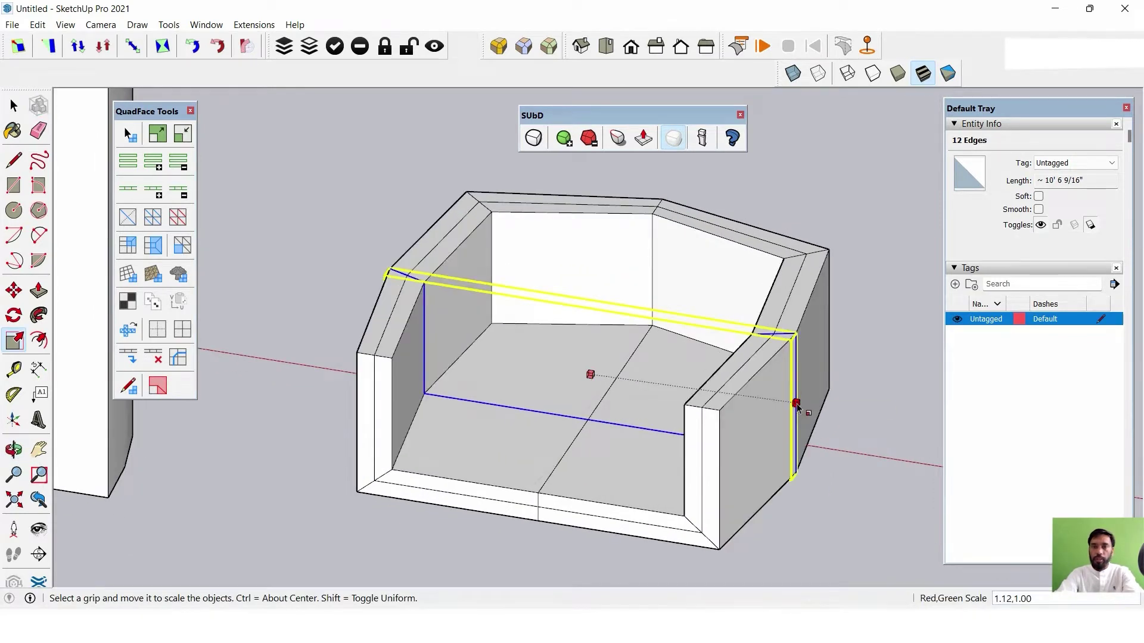
middle_click_drag(638, 390, 870, 452)
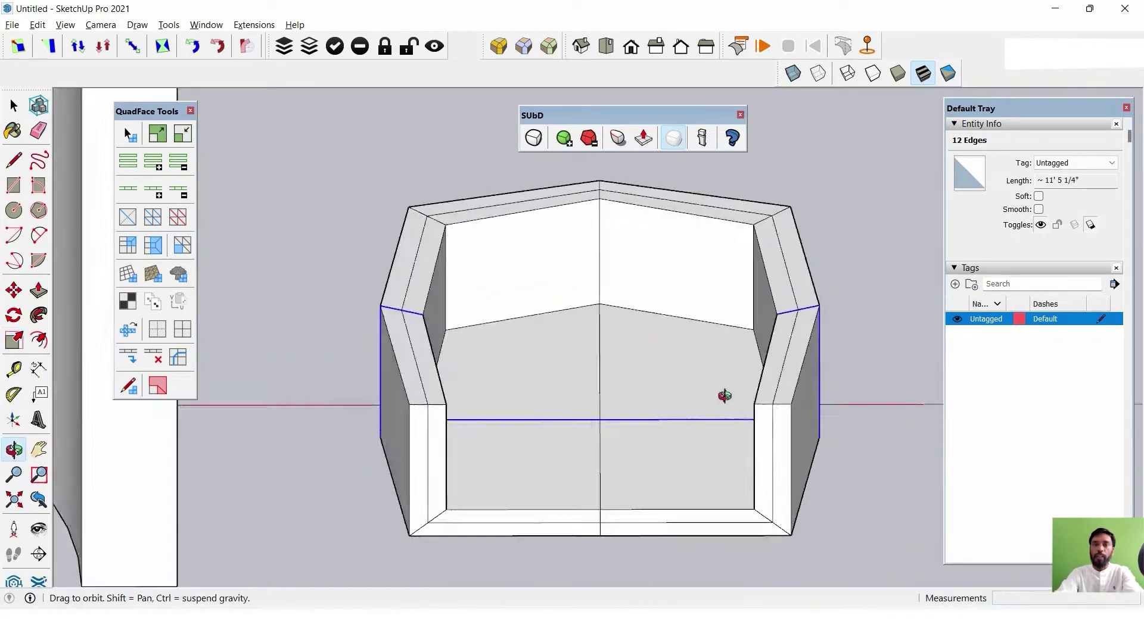
scroll(582, 392, "down", 2)
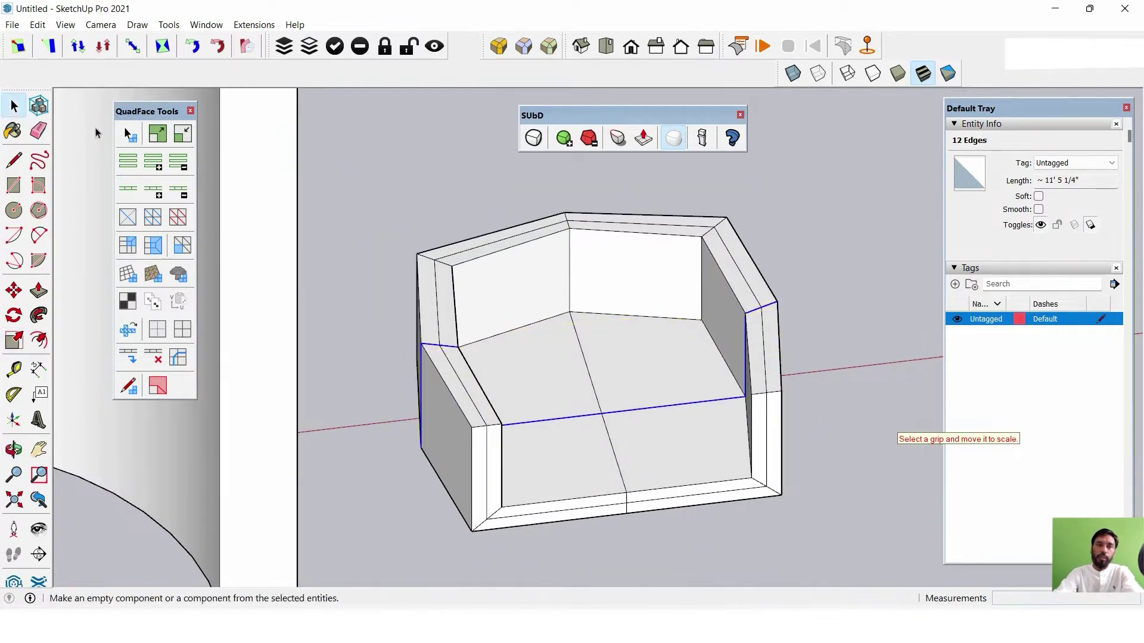
left_click(13, 105)
left_click(532, 284)
mouse_move(623, 286)
middle_mouse_down()
mouse_move(609, 338)
mouse_move(661, 301)
middle_mouse_up()
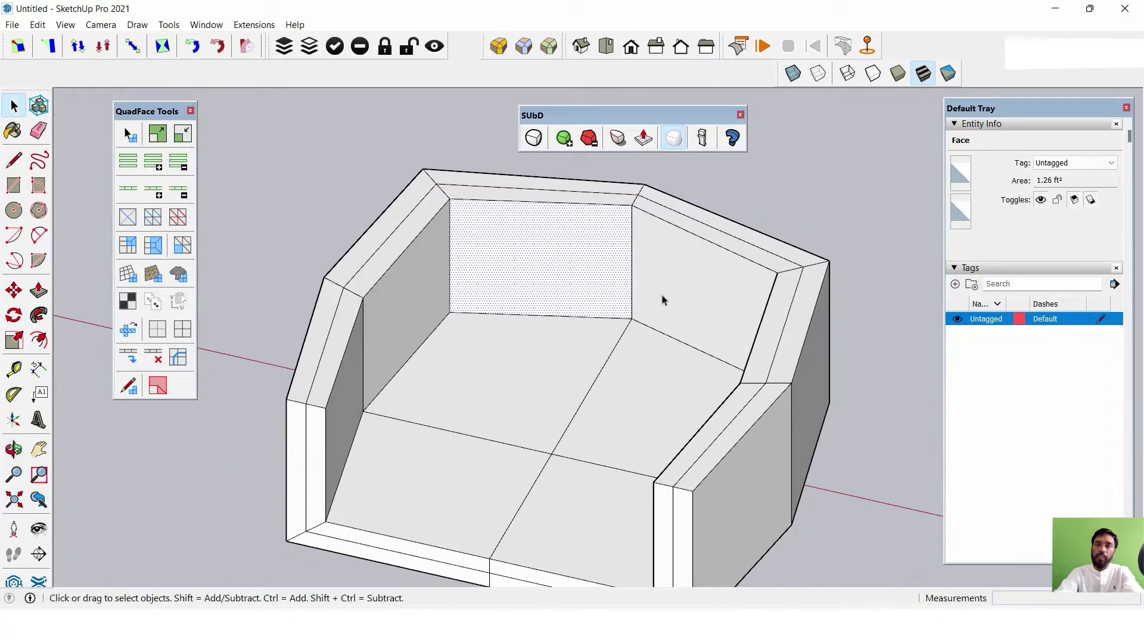
Group the entire sofa geometry and switch the camera to Perspective.
left_click(665, 299)
triple_click(666, 303)
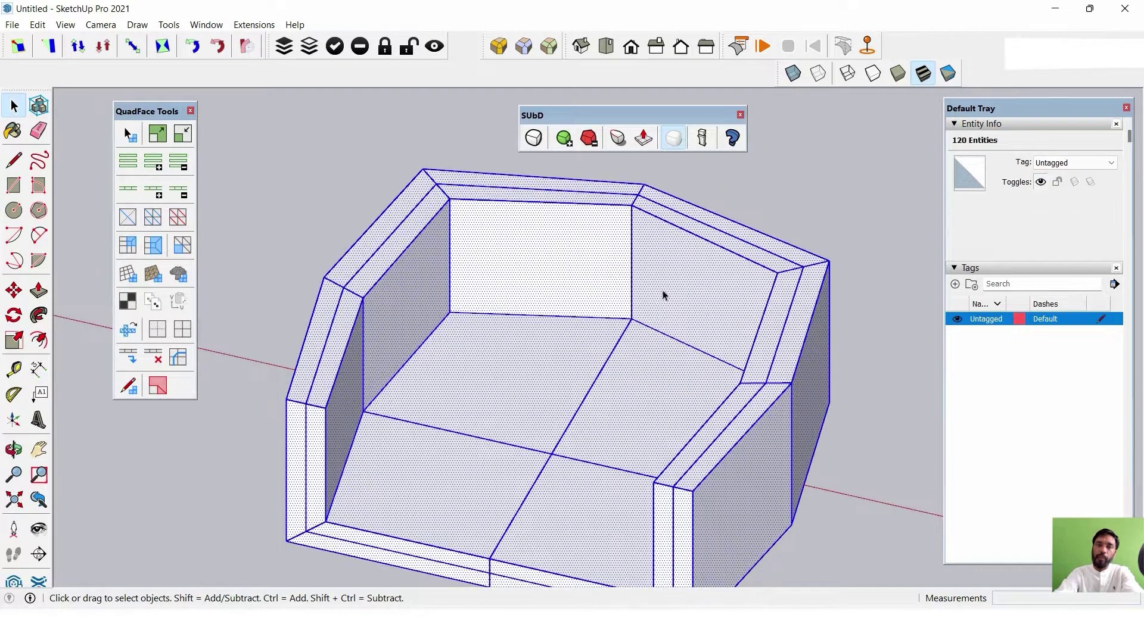
right_click(666, 301)
left_click(714, 376)
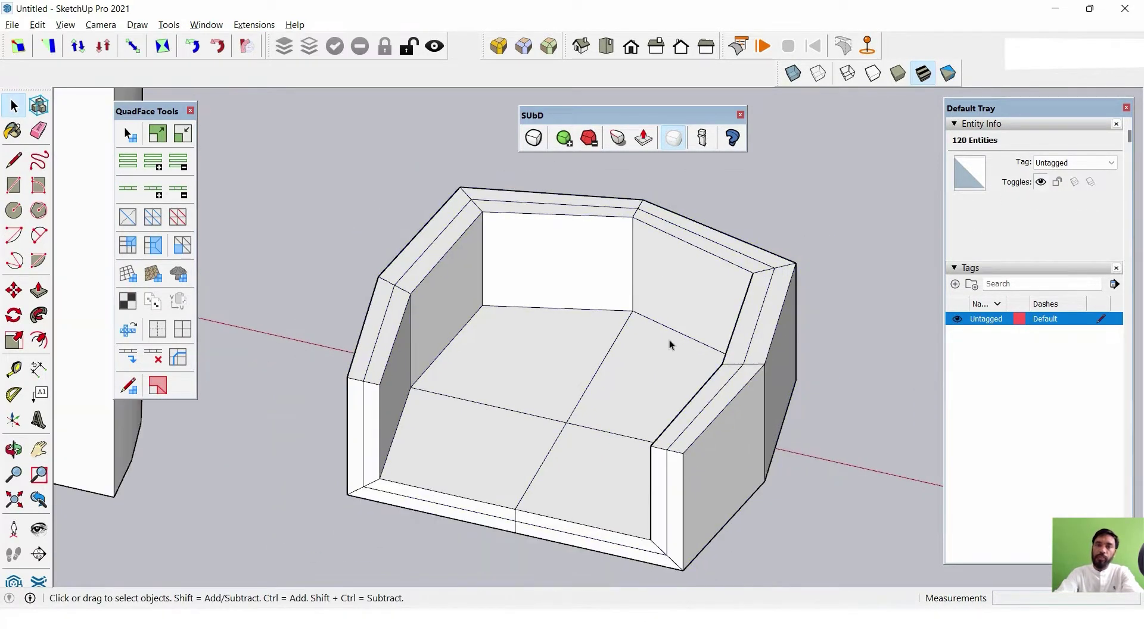
middle_click_drag(670, 339, 602, 193)
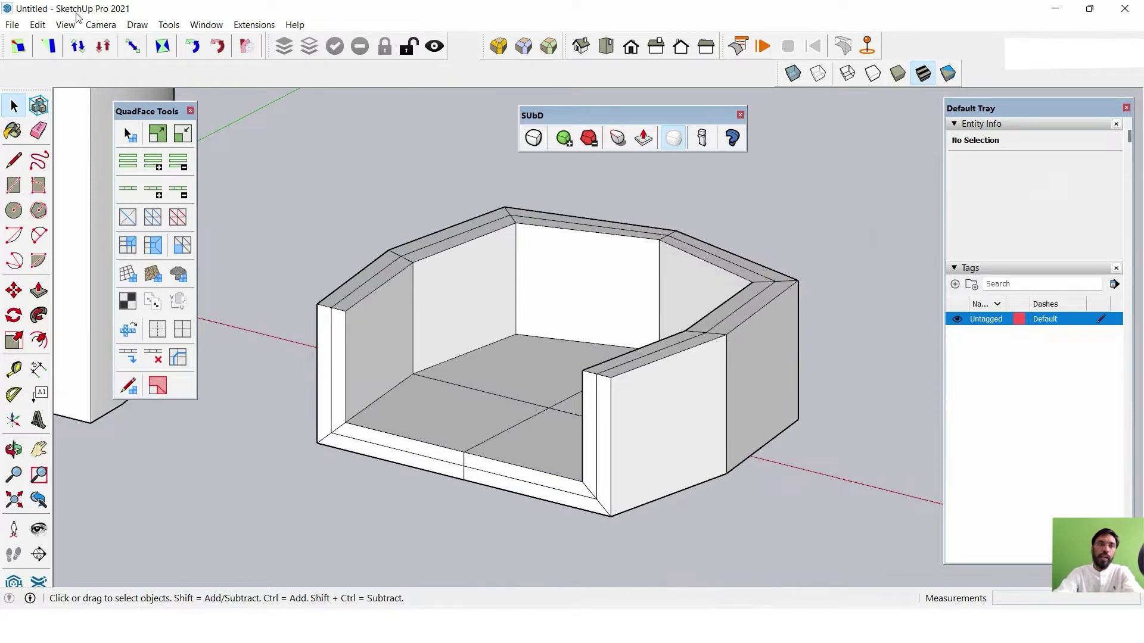
left_click(100, 25)
left_click(120, 109)
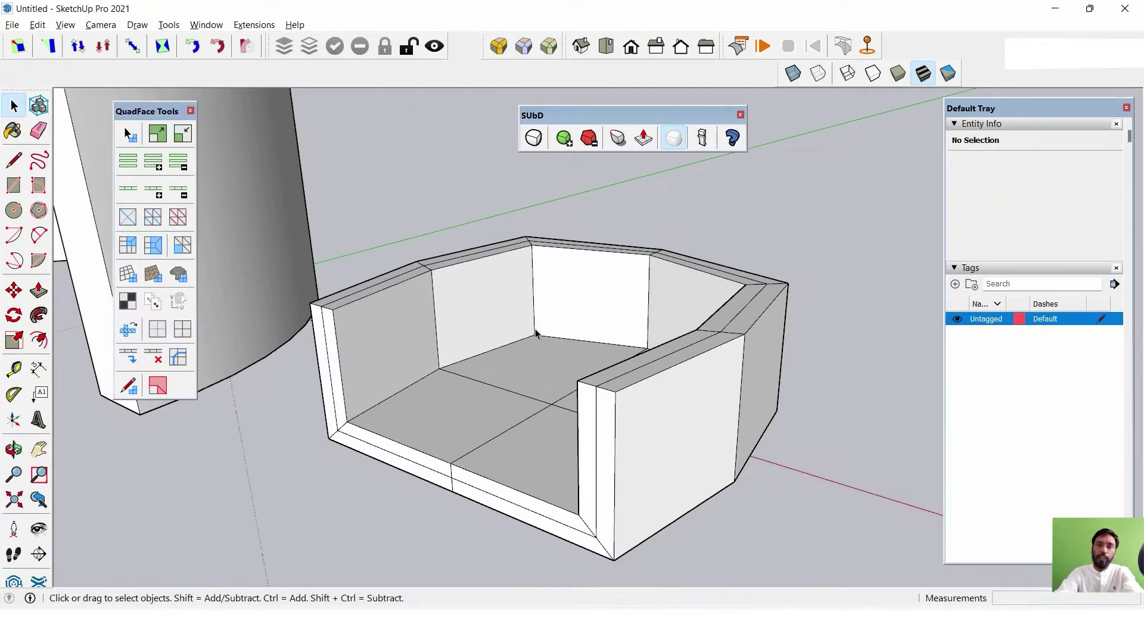
middle_click_drag(535, 334, 682, 362)
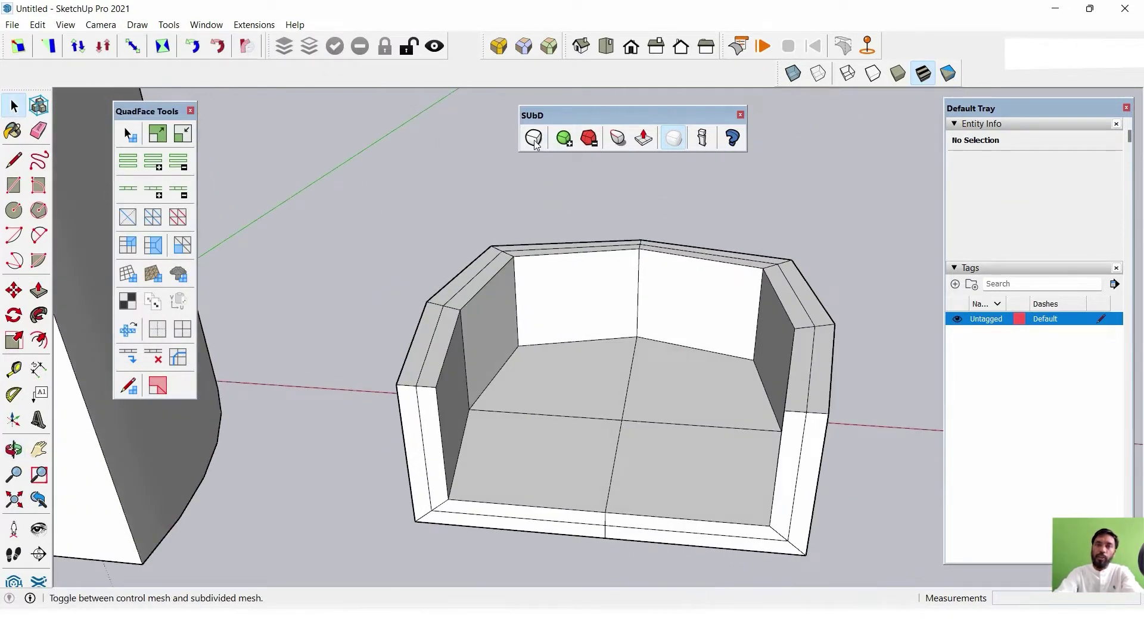
Preview the sofa group smoothed with SUbD, then toggle back to the boxy control mesh.
left_click(535, 140)
left_click(692, 344)
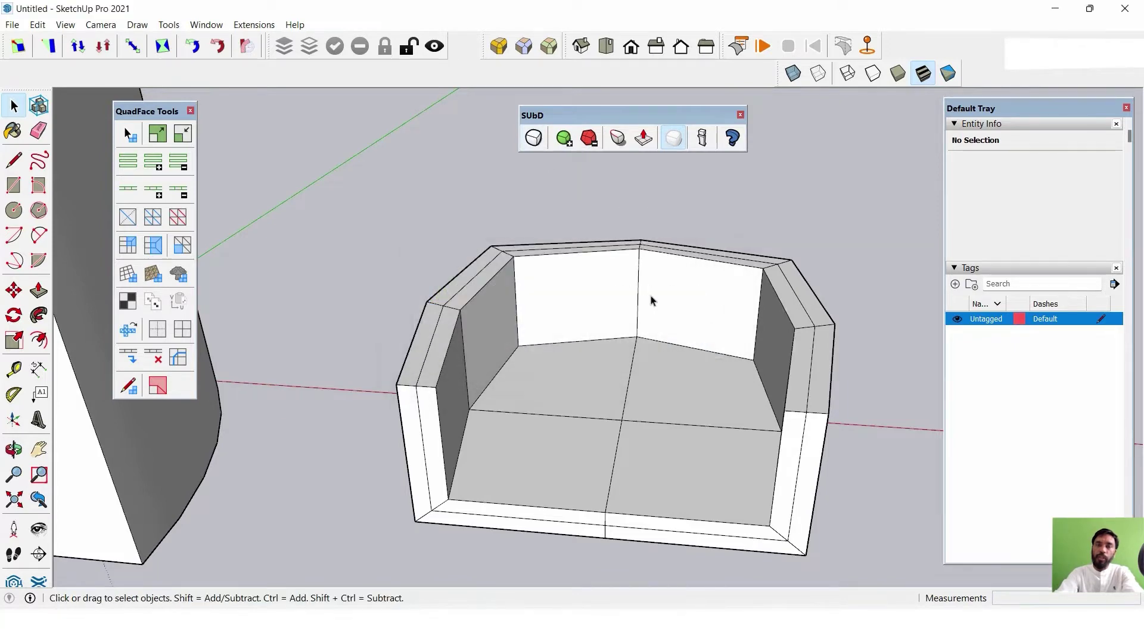
left_click(652, 303)
left_click(534, 139)
mouse_move(598, 308)
middle_mouse_down()
mouse_move(643, 344)
mouse_move(592, 224)
mouse_move(417, 309)
mouse_move(554, 352)
mouse_move(785, 375)
mouse_move(633, 232)
mouse_move(641, 292)
mouse_move(761, 298)
mouse_move(679, 302)
mouse_move(613, 276)
mouse_move(582, 288)
mouse_move(572, 327)
middle_mouse_up()
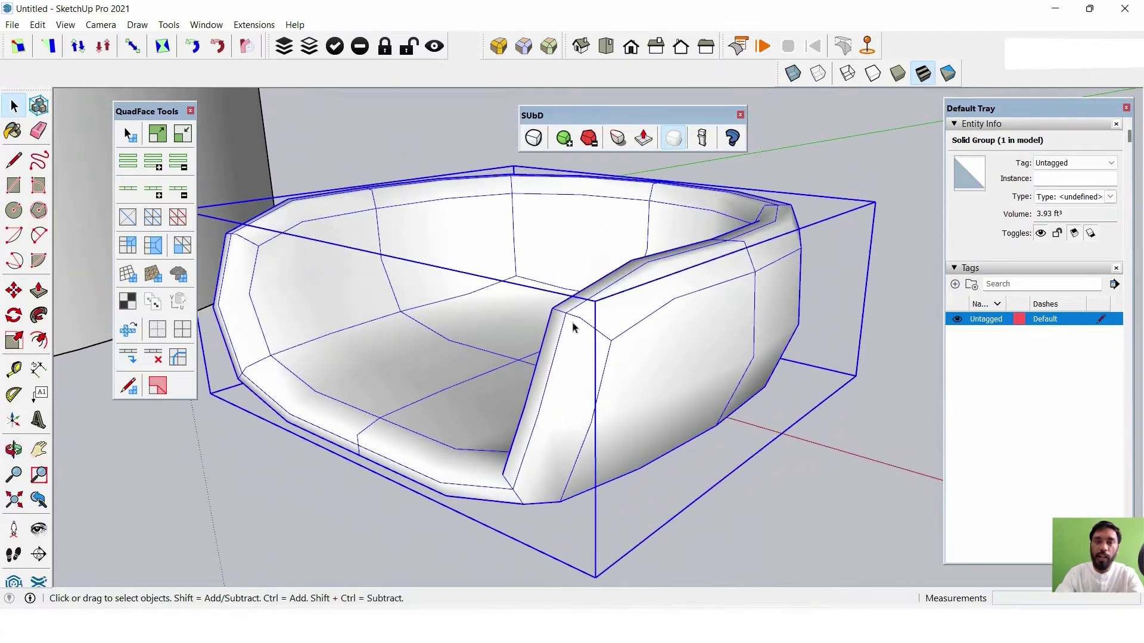
left_click(533, 138)
mouse_move(535, 154)
middle_mouse_down()
mouse_move(615, 309)
mouse_move(687, 326)
mouse_move(702, 362)
mouse_move(821, 350)
middle_mouse_up()
Inside the sofa group, insert an edge loop and raise it about 5 inches.
double_click(842, 318)
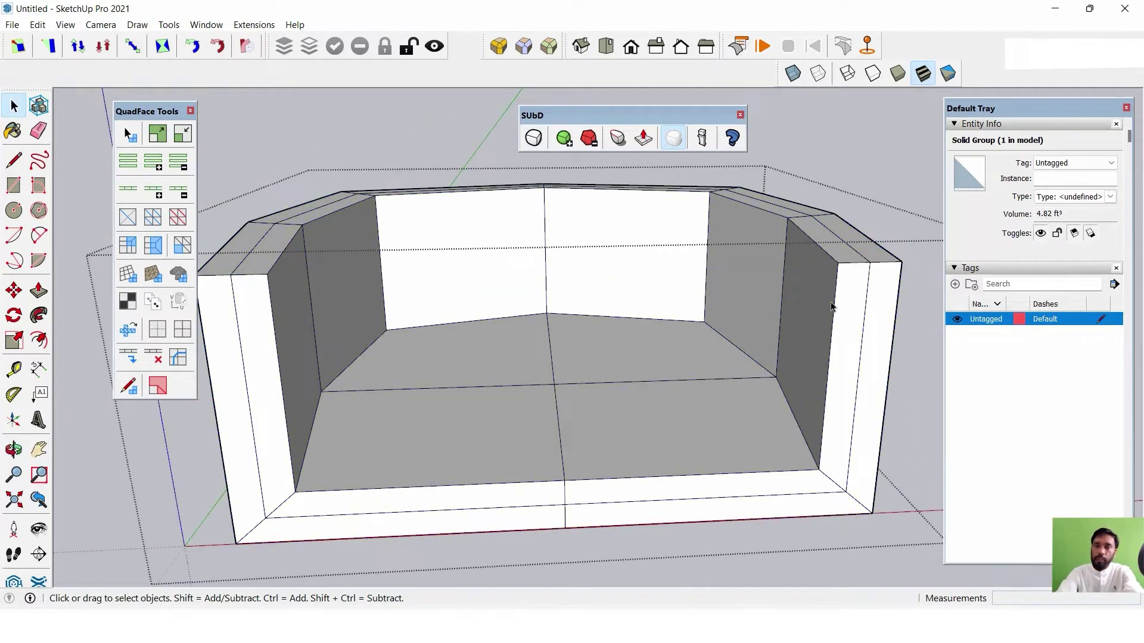
left_click(834, 307)
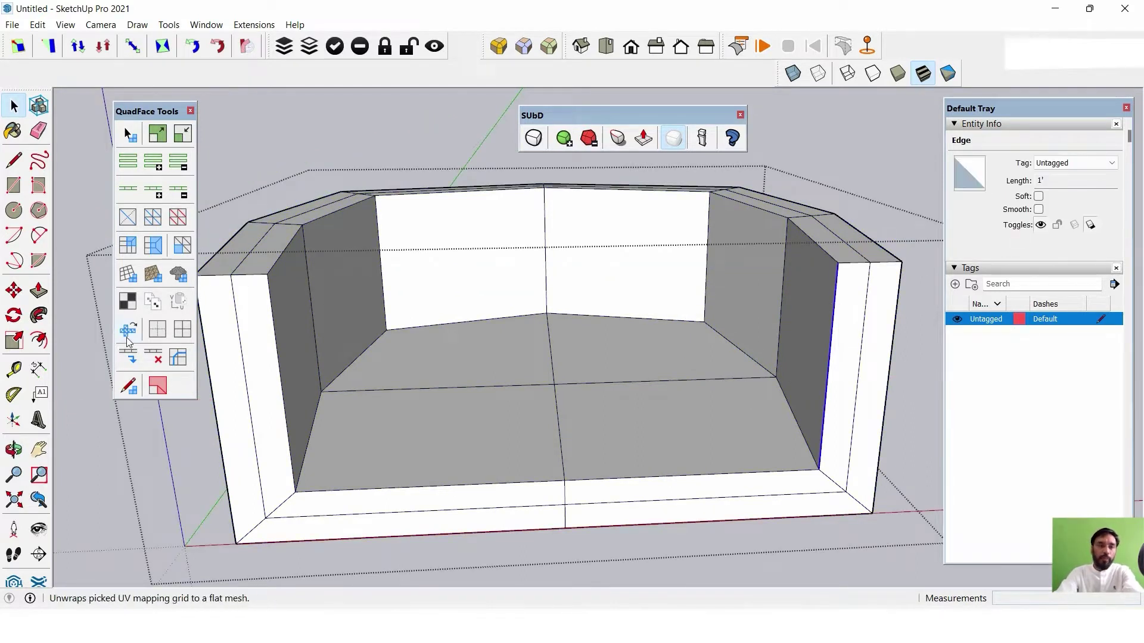
left_click(132, 361)
mouse_move(484, 382)
middle_mouse_down()
mouse_move(536, 335)
mouse_move(230, 316)
mouse_move(669, 334)
mouse_move(781, 298)
mouse_move(707, 329)
mouse_move(806, 321)
mouse_move(733, 332)
mouse_move(779, 309)
mouse_move(769, 334)
middle_mouse_up()
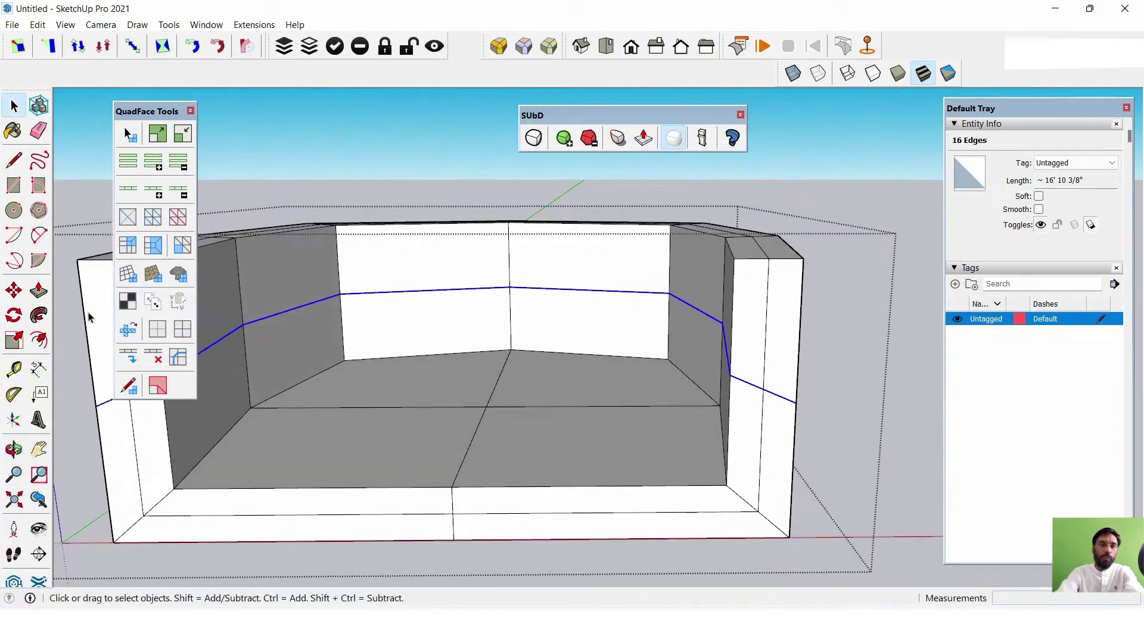
left_click(15, 297)
middle_click_drag(689, 298, 704, 360)
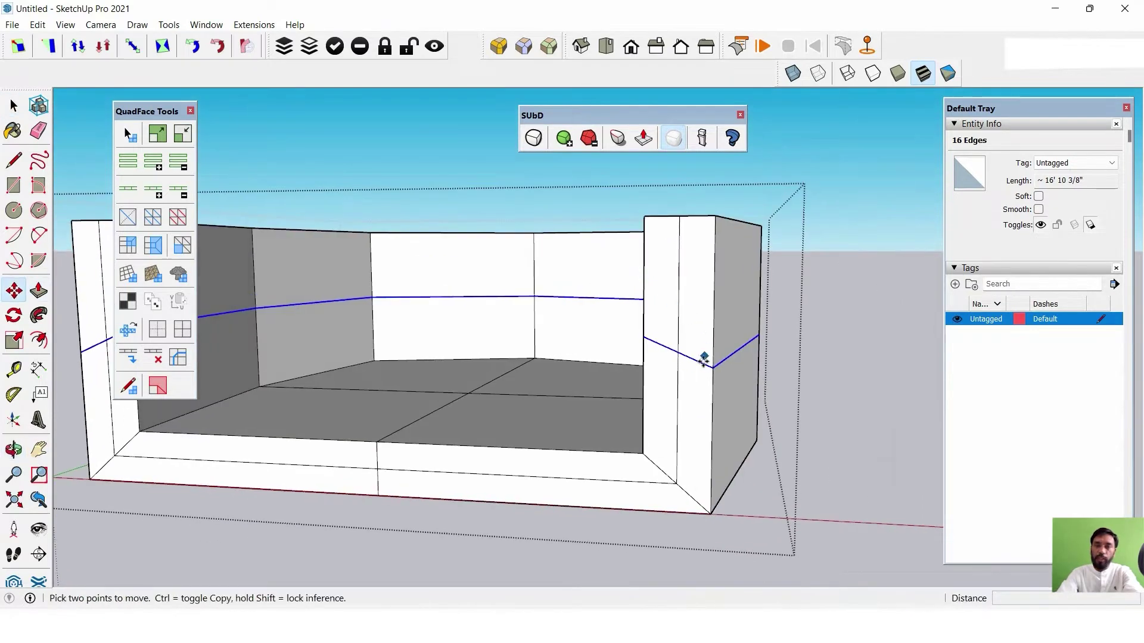
left_click(712, 366)
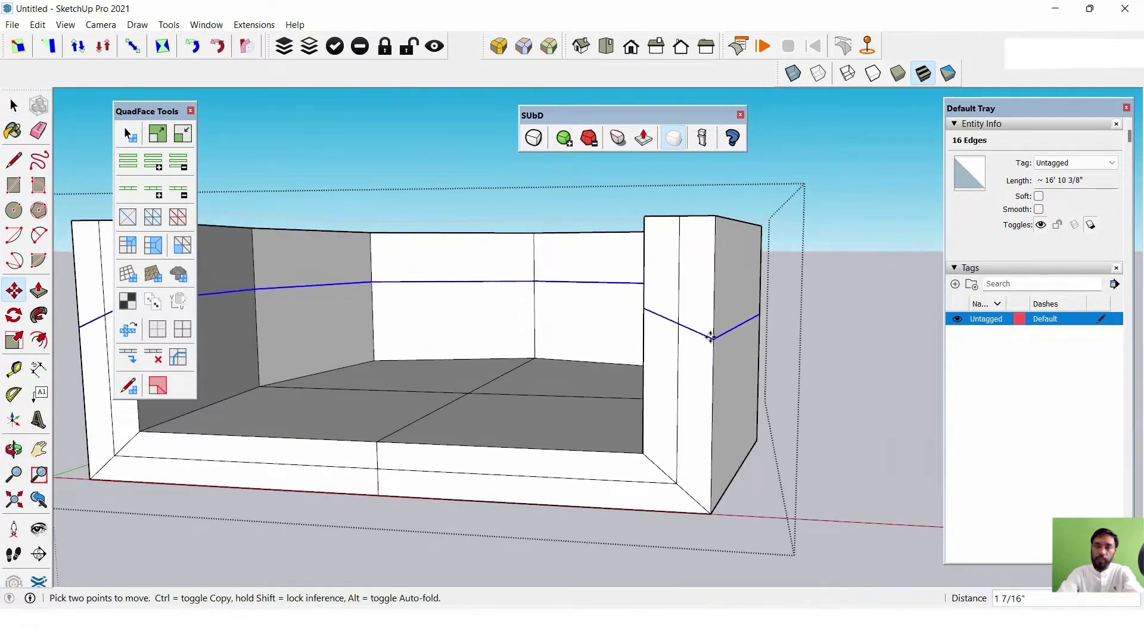
left_click(722, 270)
mouse_move(705, 262)
middle_mouse_down()
mouse_move(659, 286)
mouse_move(784, 333)
mouse_move(781, 401)
mouse_move(727, 378)
middle_mouse_up()
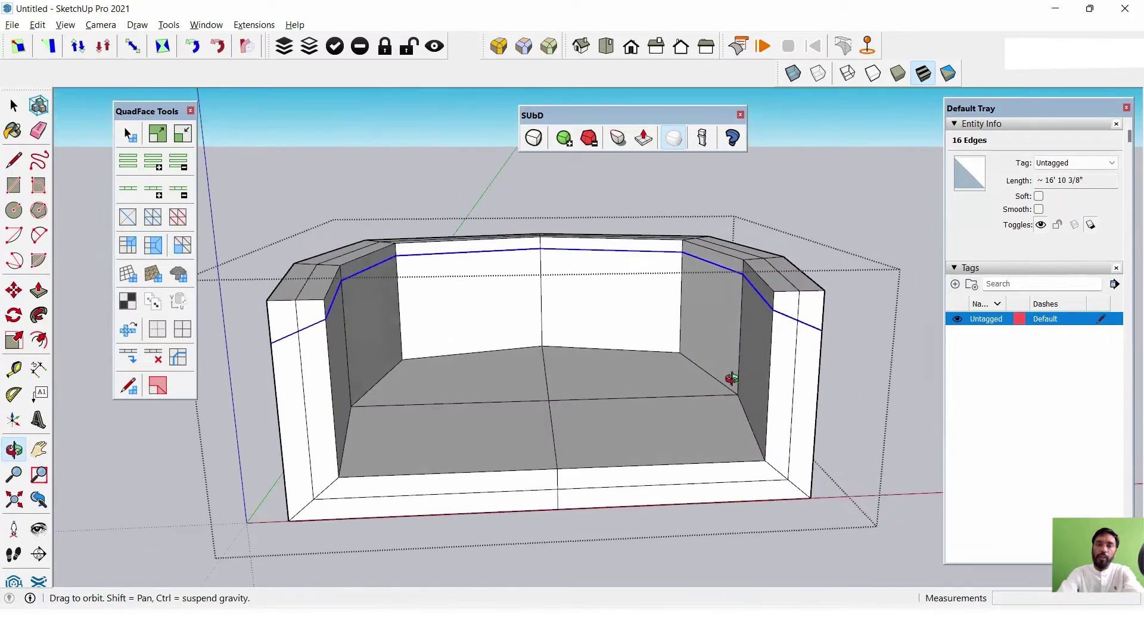
Insert a second edge loop, lower it about 4 5/8 inches, and close the group.
left_click(14, 105)
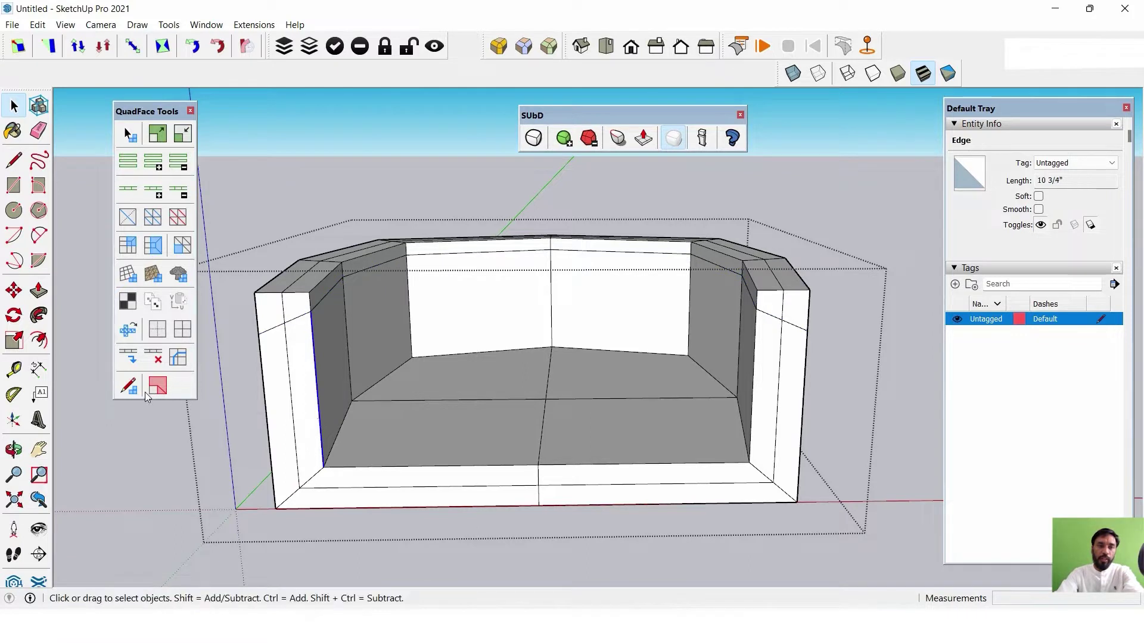
left_click(131, 356)
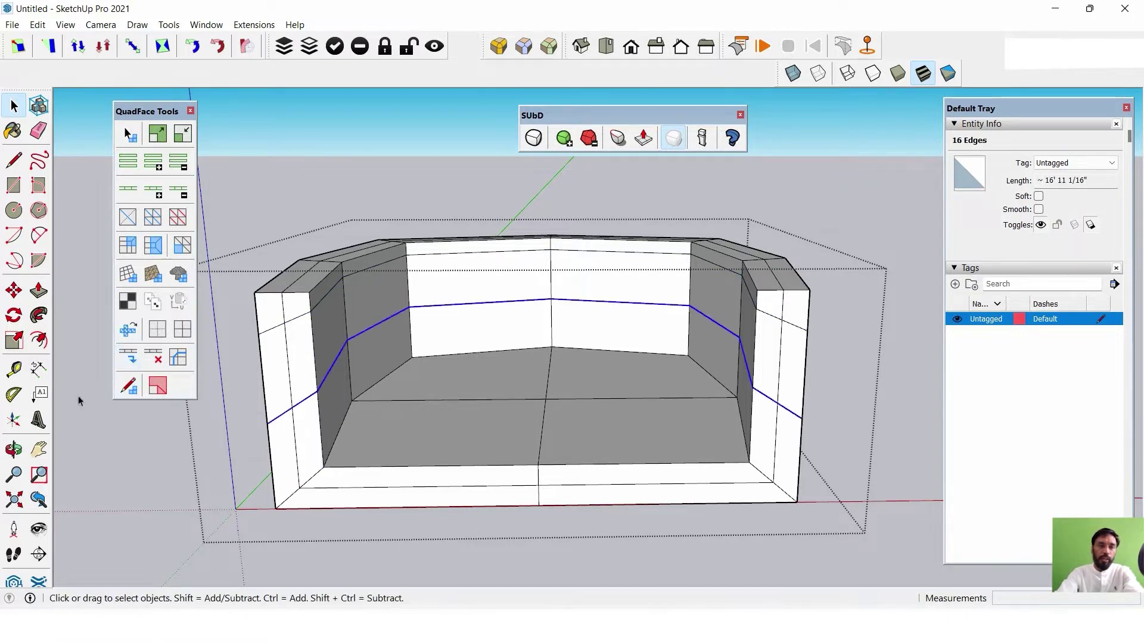
key("m")
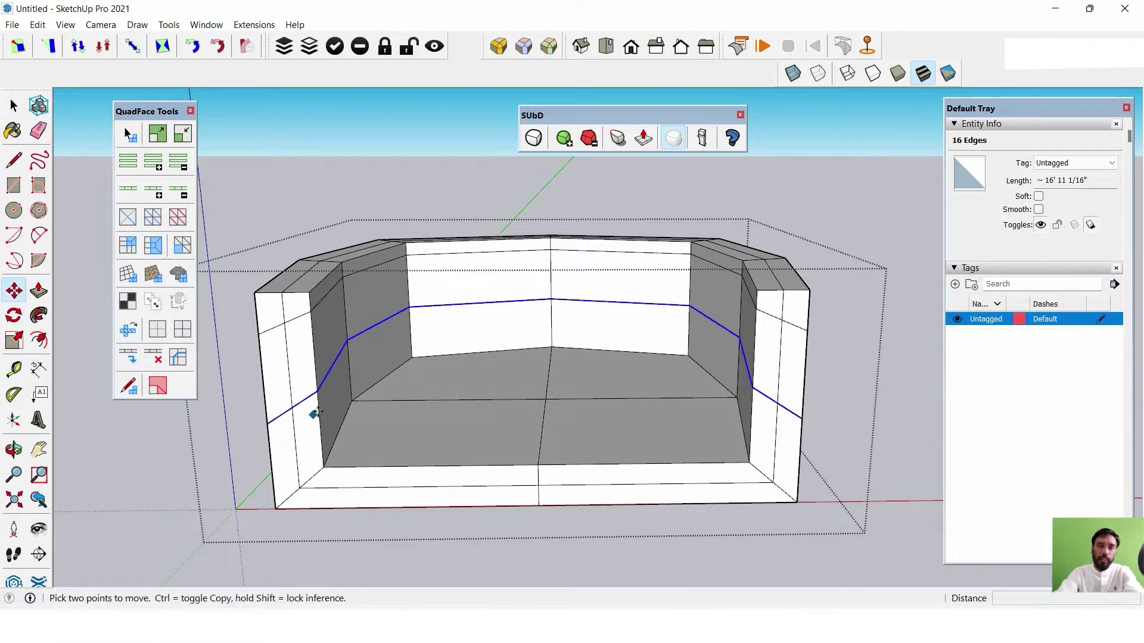
left_click(318, 394)
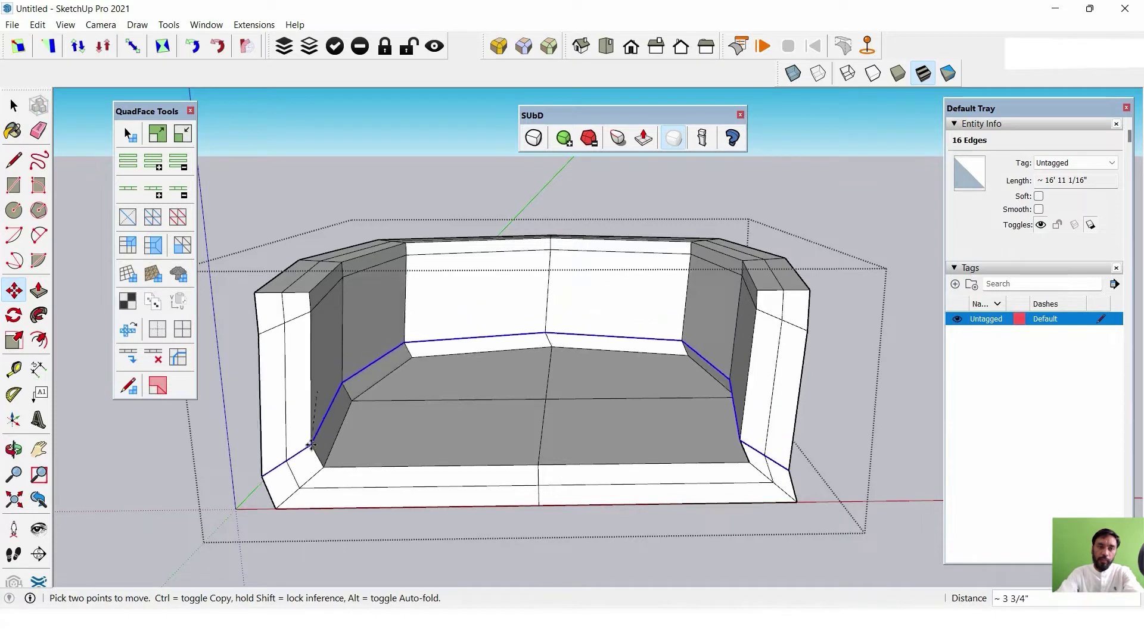
left_click(324, 454)
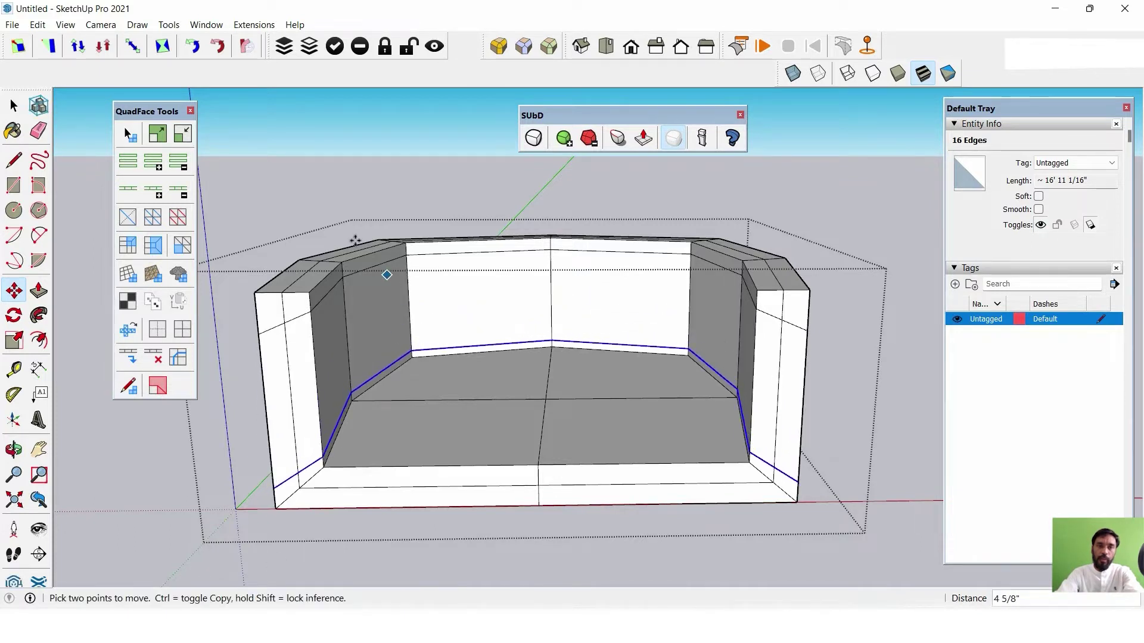
left_click(13, 108)
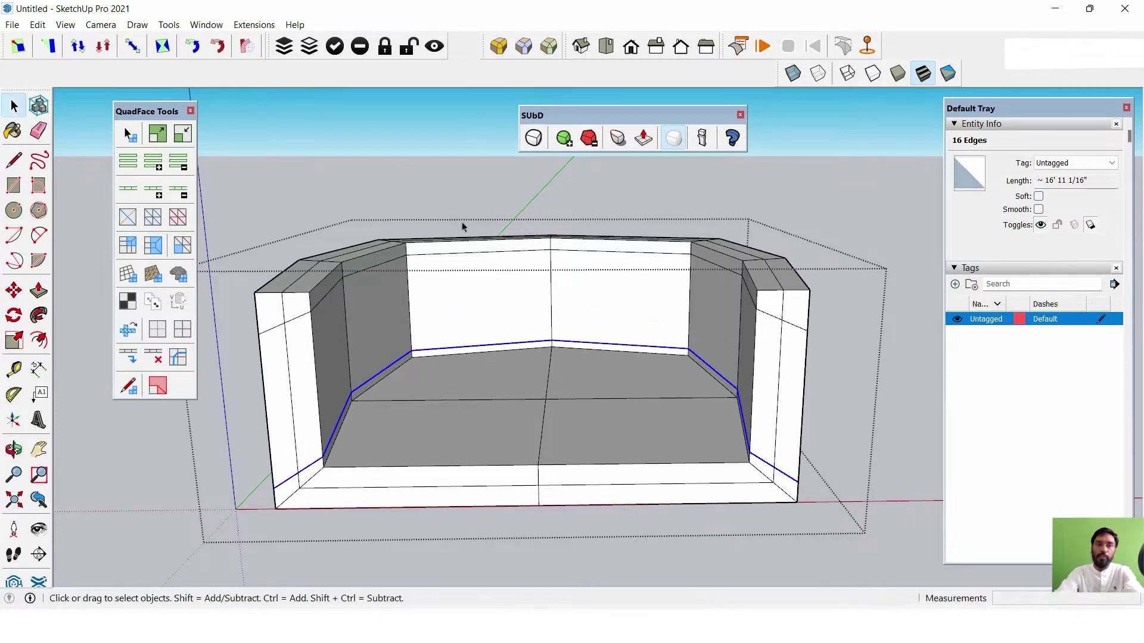
left_click(449, 176)
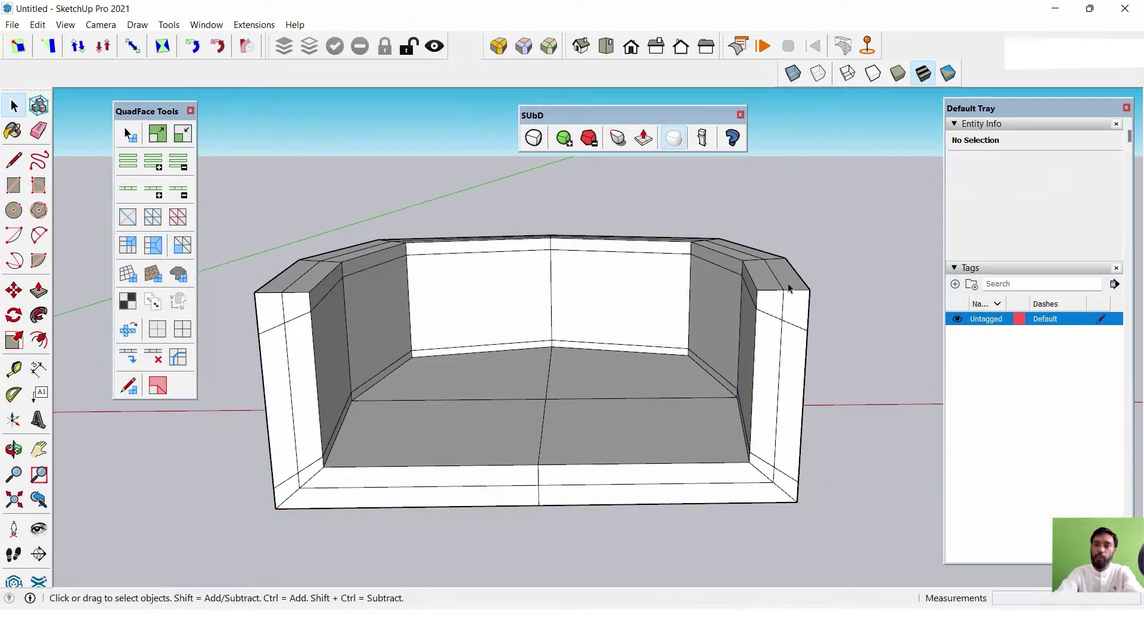
Smooth the selected sofa group with SUbD subdivision.
left_click(533, 137)
key("Return")
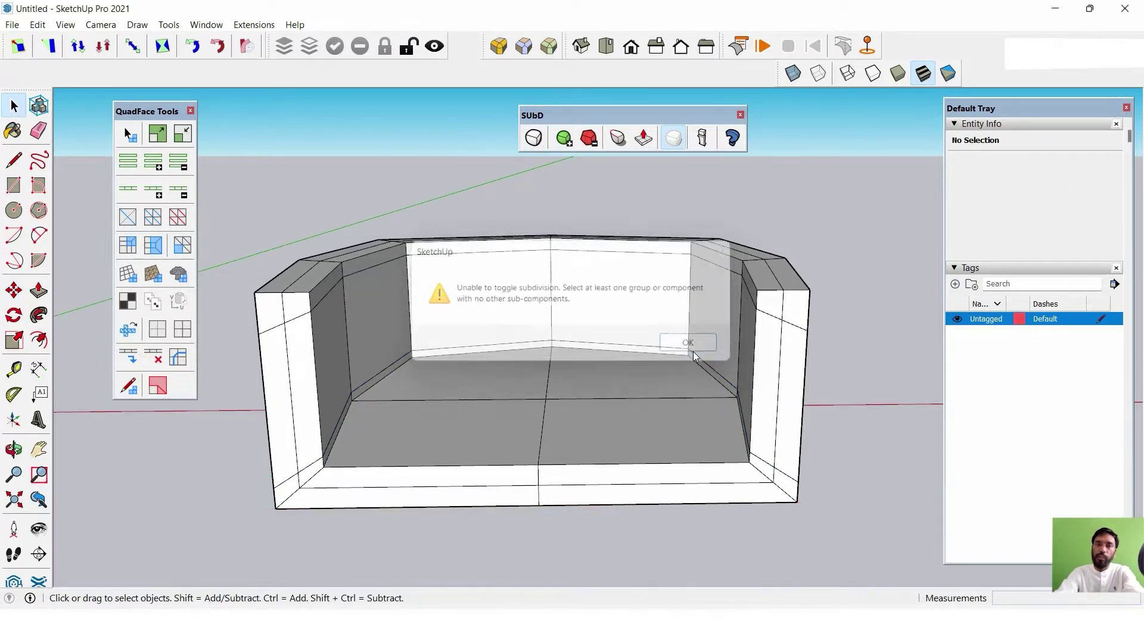
left_click(669, 293)
left_click(533, 137)
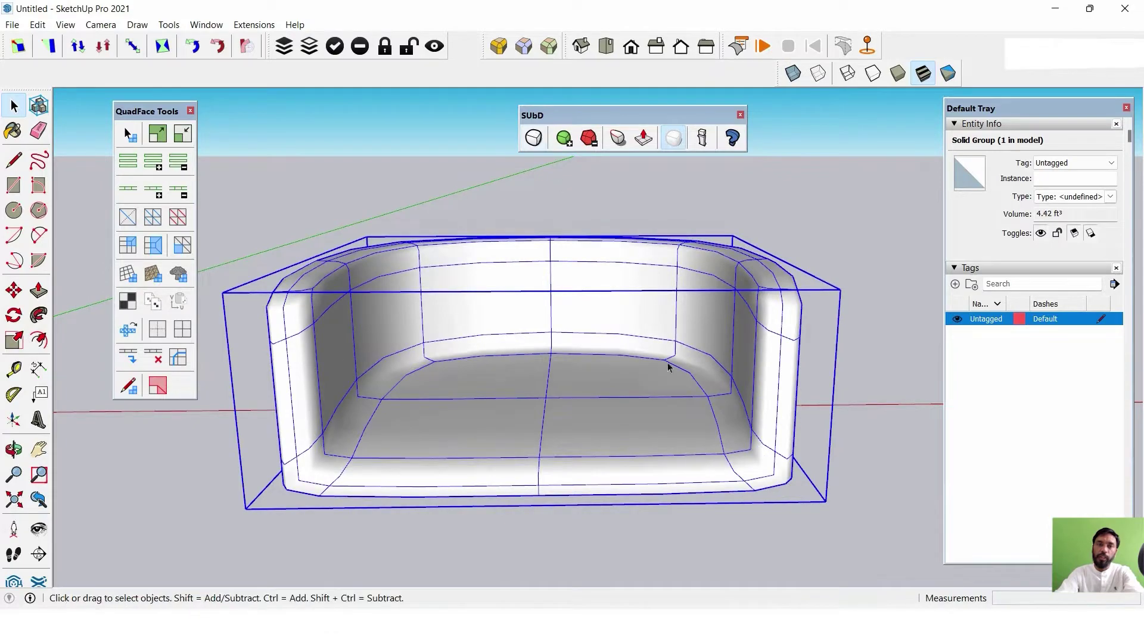
mouse_move(669, 365)
middle_mouse_down()
mouse_move(458, 374)
mouse_move(709, 466)
middle_mouse_up()
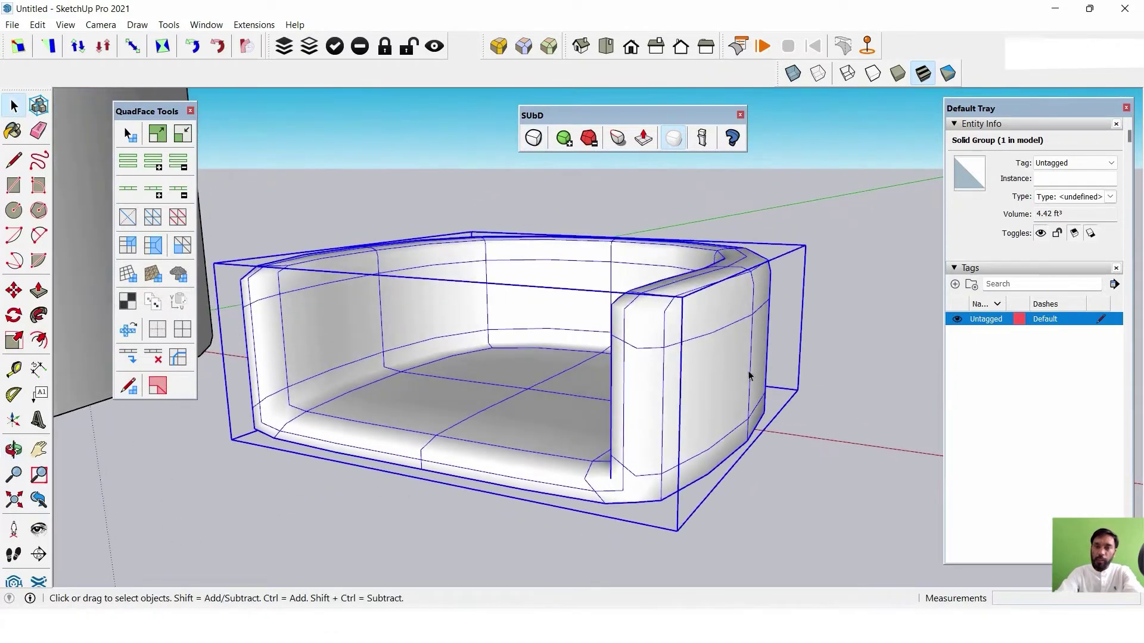
mouse_move(749, 375)
middle_mouse_down()
mouse_move(463, 460)
mouse_move(164, 485)
mouse_move(626, 454)
mouse_move(860, 407)
mouse_move(659, 427)
middle_mouse_up()
scroll(659, 426, "up", 2)
mouse_move(577, 421)
middle_mouse_down()
mouse_move(590, 391)
mouse_move(695, 451)
mouse_move(685, 411)
mouse_move(621, 413)
mouse_move(733, 409)
mouse_move(565, 361)
middle_mouse_up()
scroll(552, 380, "down", 3)
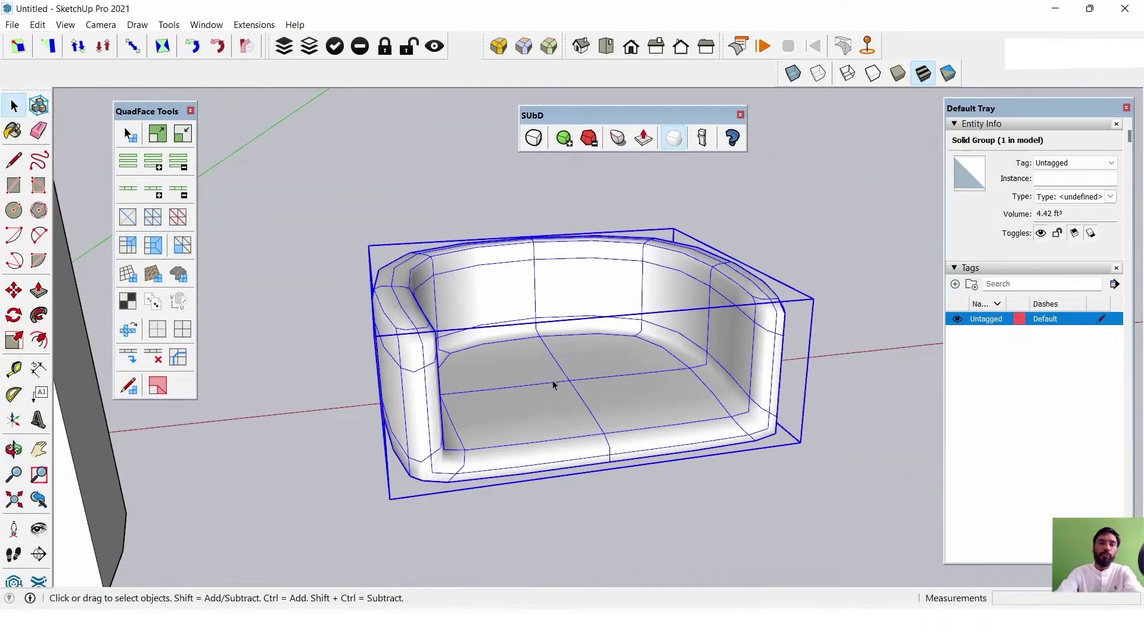
Scale the sofa vertically by about 1.24 using the top grip.
left_click(14, 341)
mouse_move(485, 319)
middle_mouse_down()
mouse_move(449, 319)
mouse_move(538, 361)
middle_mouse_up()
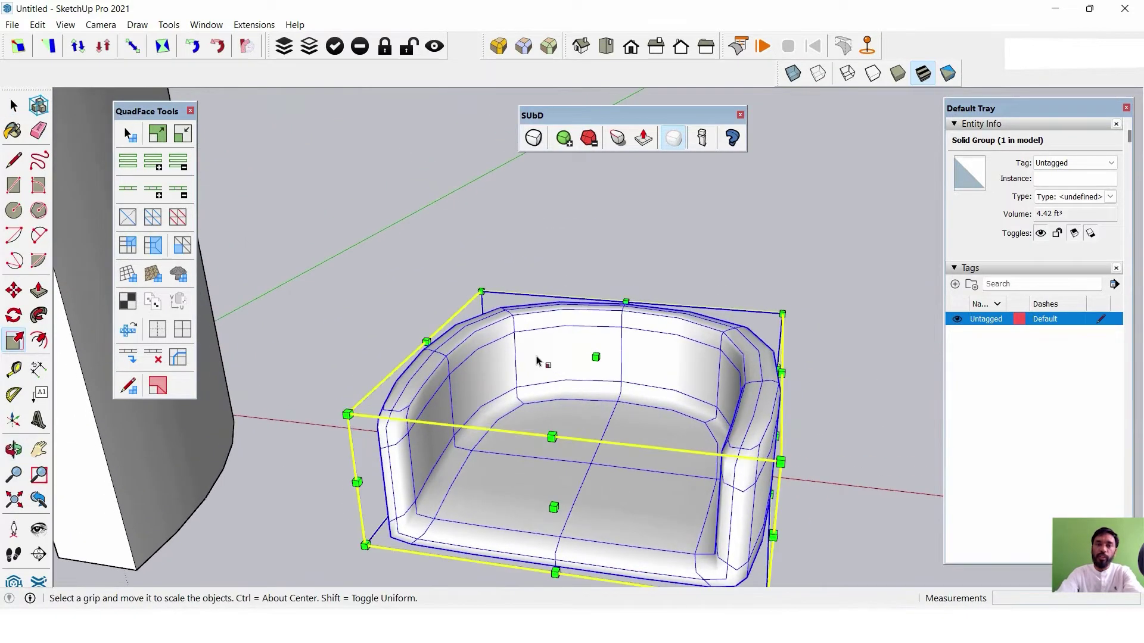
left_click_drag(596, 355, 599, 316)
mouse_move(690, 401)
middle_mouse_down()
mouse_move(439, 409)
mouse_move(588, 345)
middle_mouse_up()
In Top view, draw a rectangle spanning the sofa's footprint.
key("t")
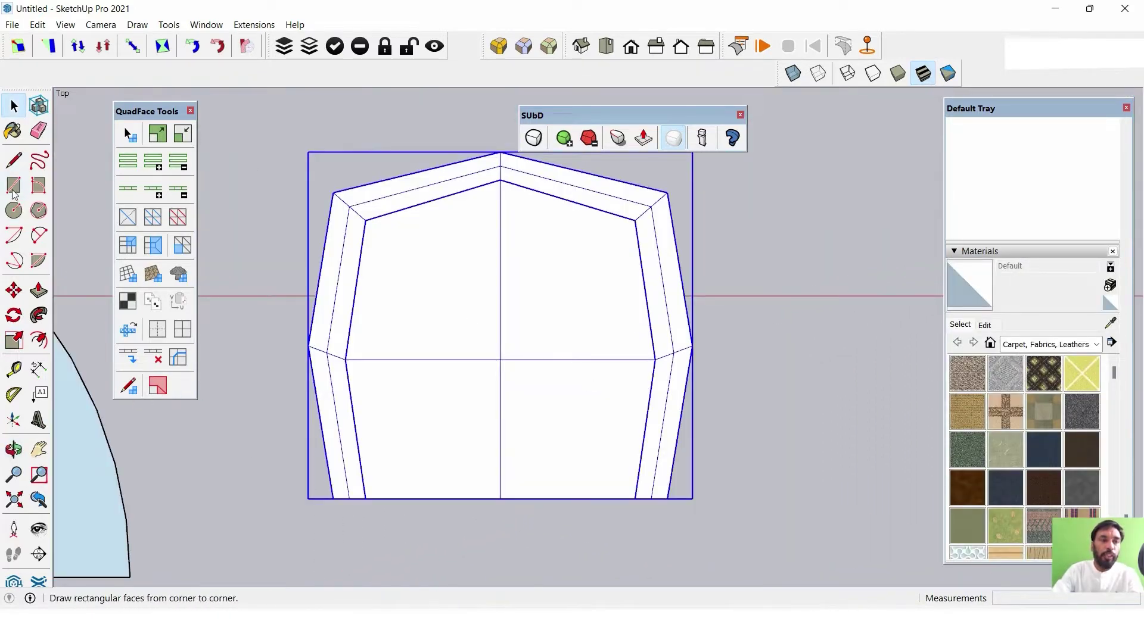
left_click(13, 185)
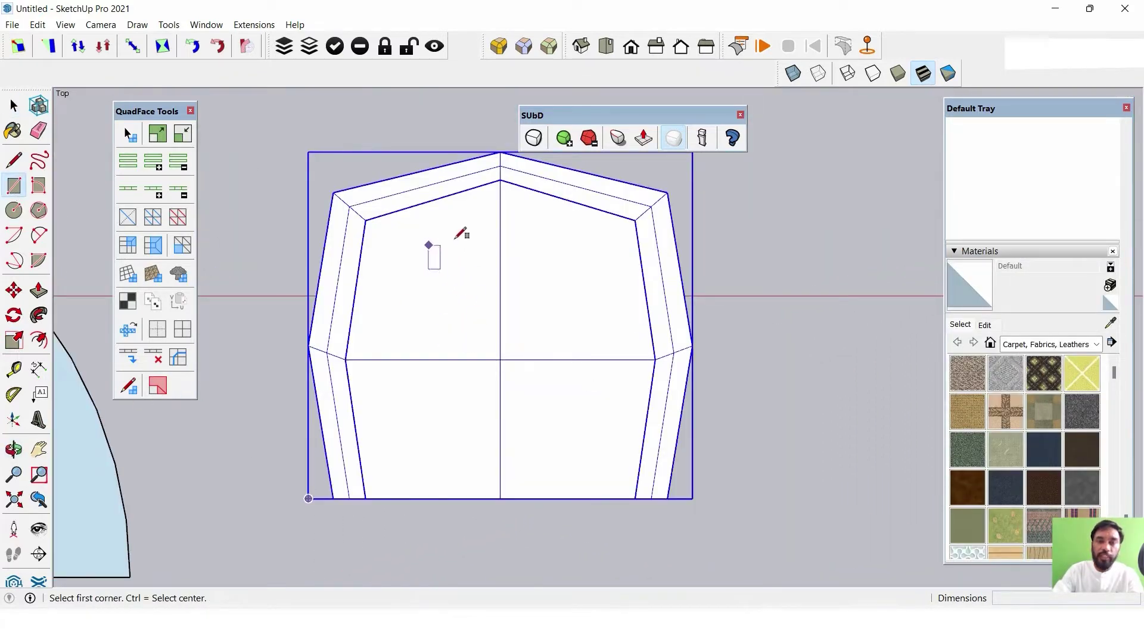
left_click(350, 206)
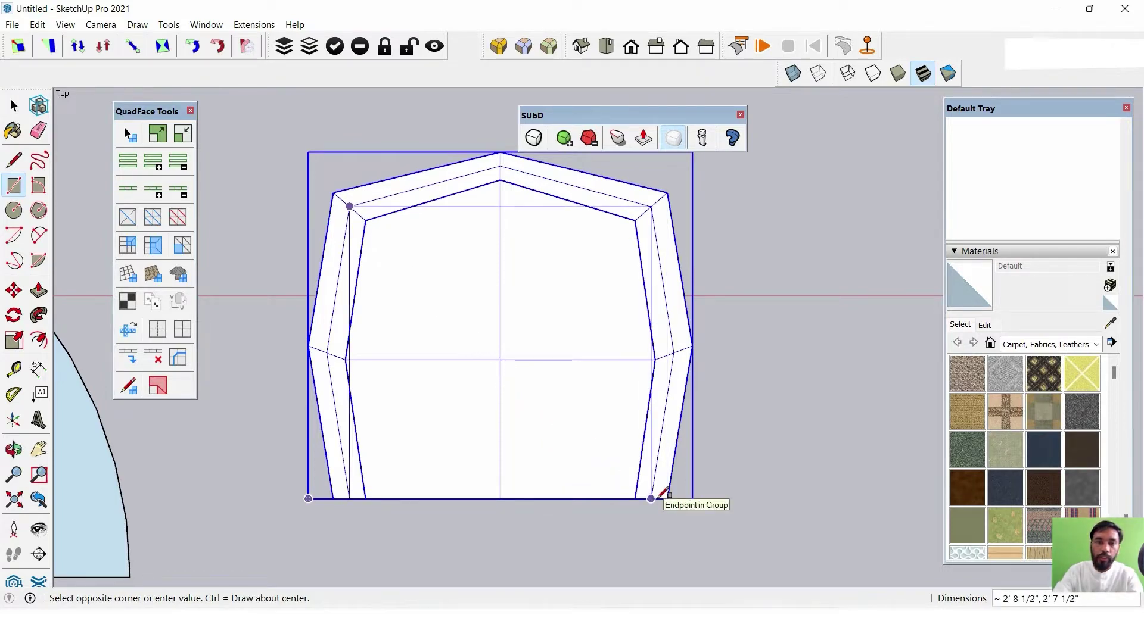
left_click(650, 499)
mouse_move(245, 184)
middle_mouse_down()
mouse_move(552, 309)
mouse_move(549, 360)
middle_mouse_up()
Push/Pull the rectangle up 5 inches into a seat-cushion slab.
key("space")
scroll(516, 251, "up", 3)
middle_click_drag(517, 252, 646, 357)
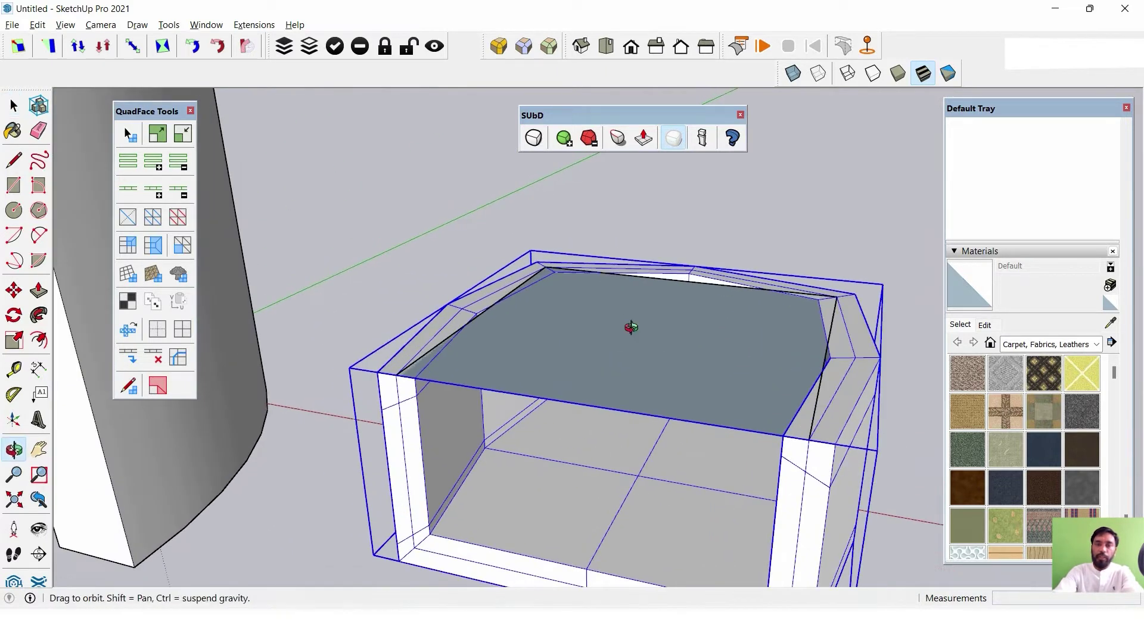
double_click(566, 323)
key("p")
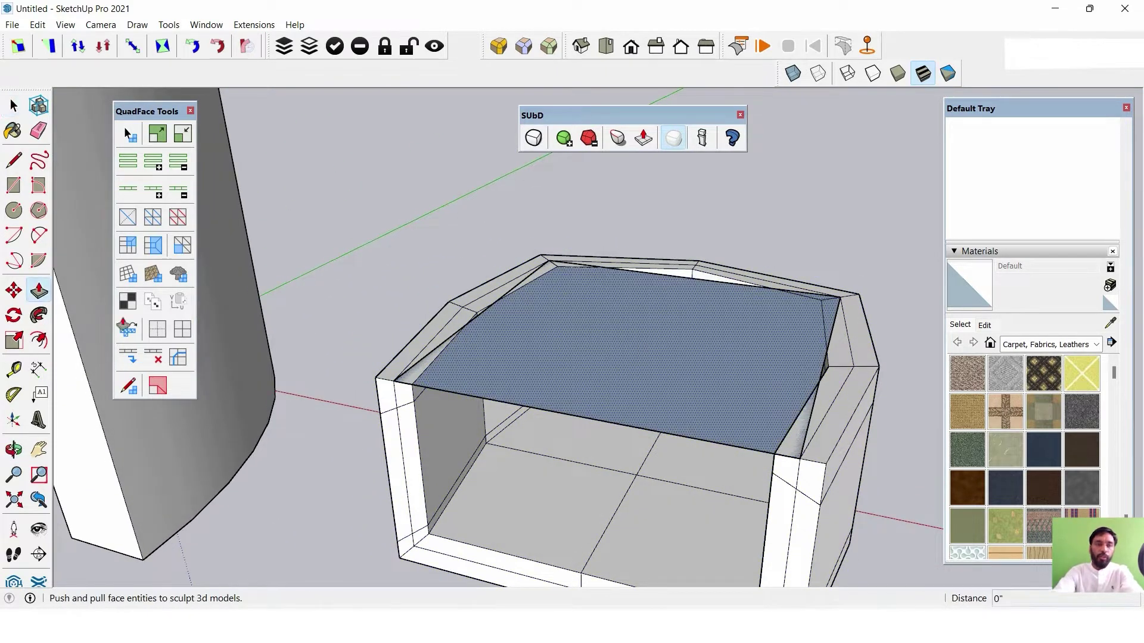
left_click_drag(572, 367, 566, 311)
type("5")
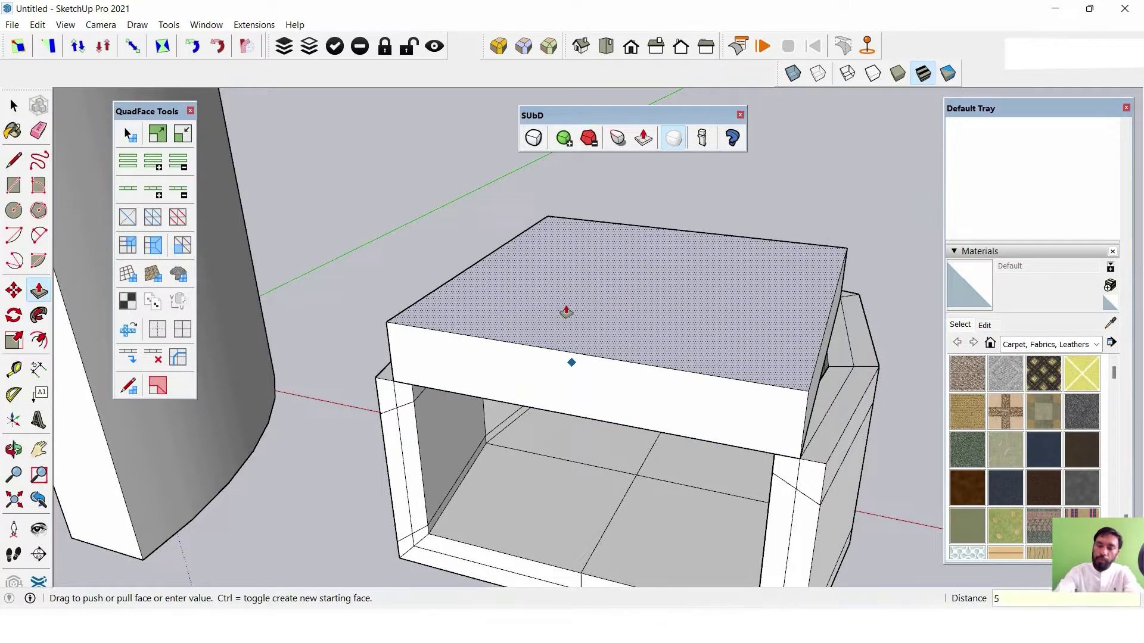
key("Return")
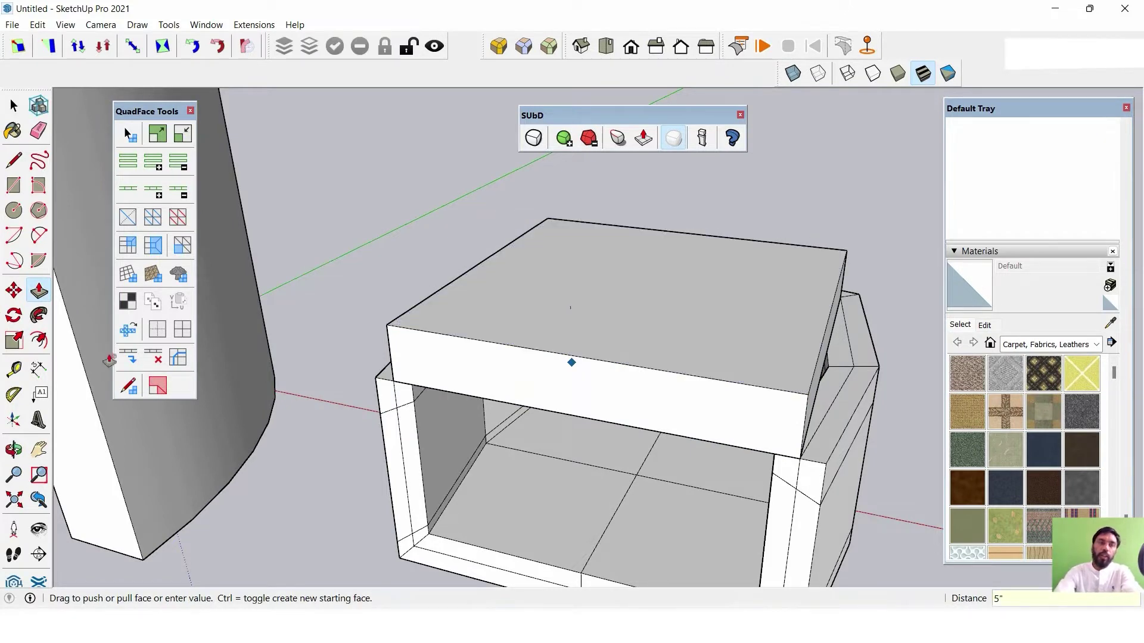
key("space")
Insert edge loops across and lengthwise over the top of the cushion block.
left_click(618, 367)
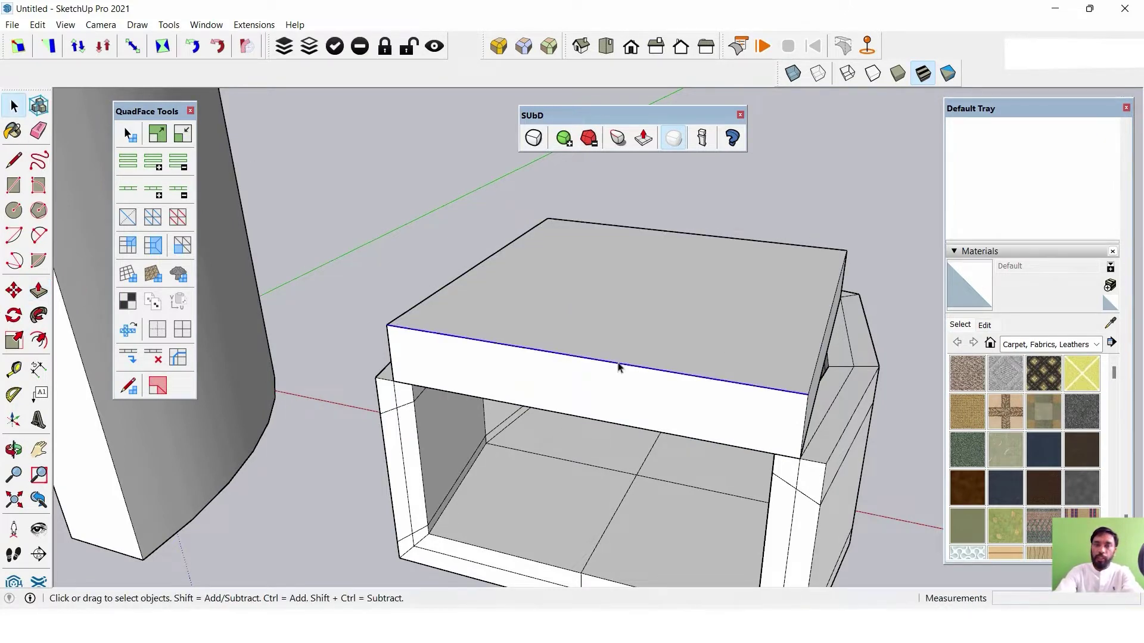
left_click(130, 357)
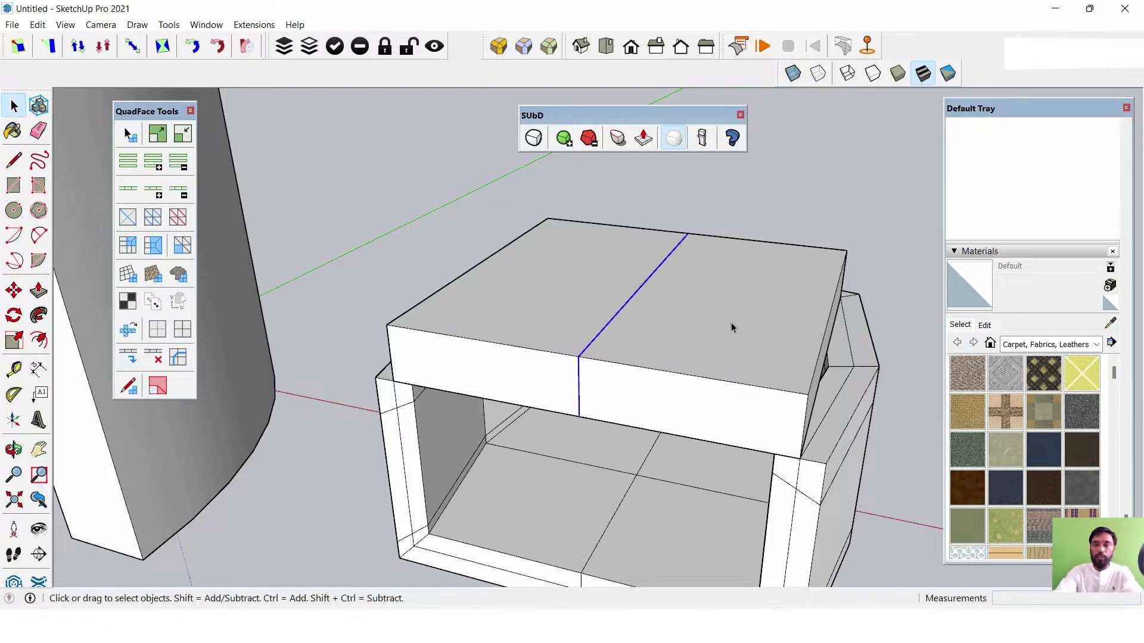
mouse_move(731, 323)
middle_mouse_down()
mouse_move(565, 302)
mouse_move(749, 365)
middle_mouse_up()
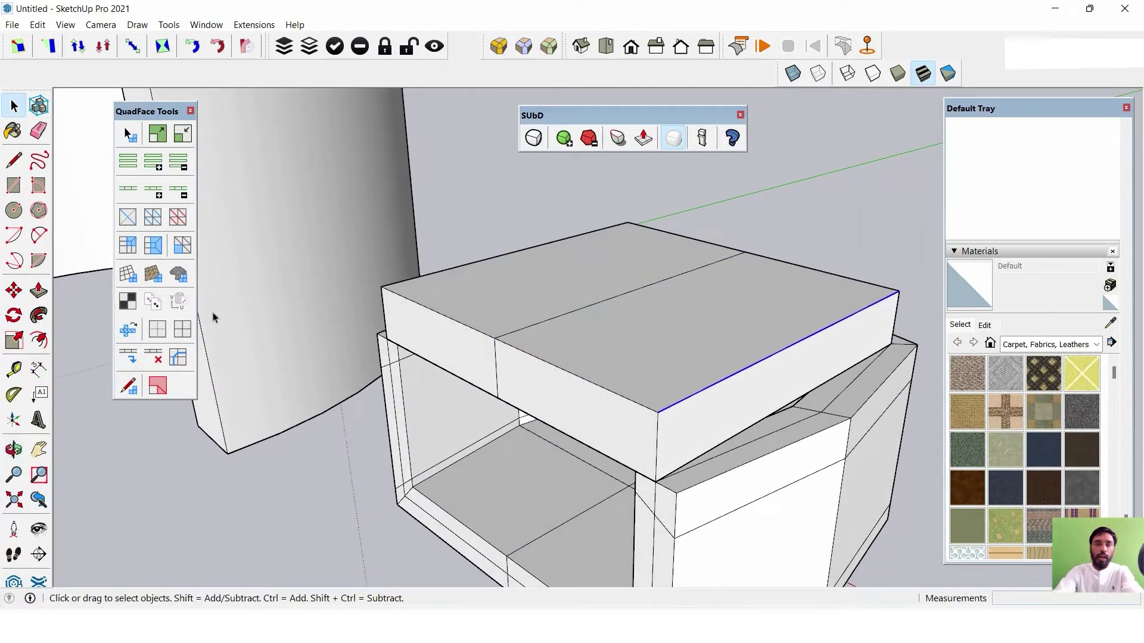
left_click(132, 357)
mouse_move(673, 333)
middle_mouse_down()
mouse_move(782, 373)
mouse_move(748, 339)
middle_mouse_up()
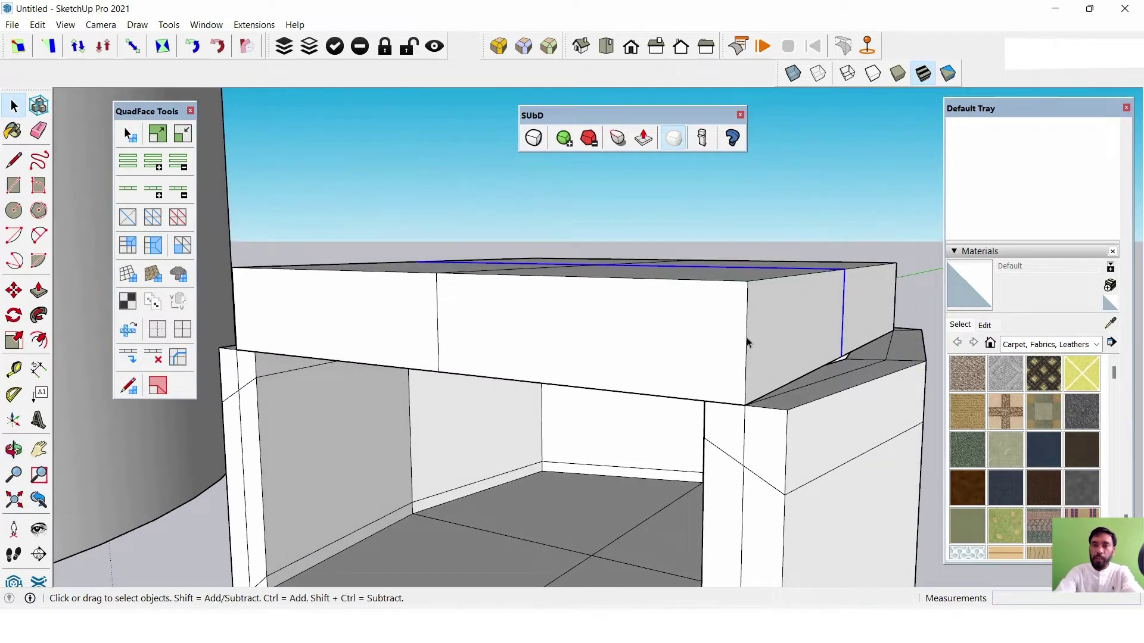
Insert a horizontal edge loop around the cushion's sides, undoing stray extra loops.
left_click(744, 342)
left_click(746, 345)
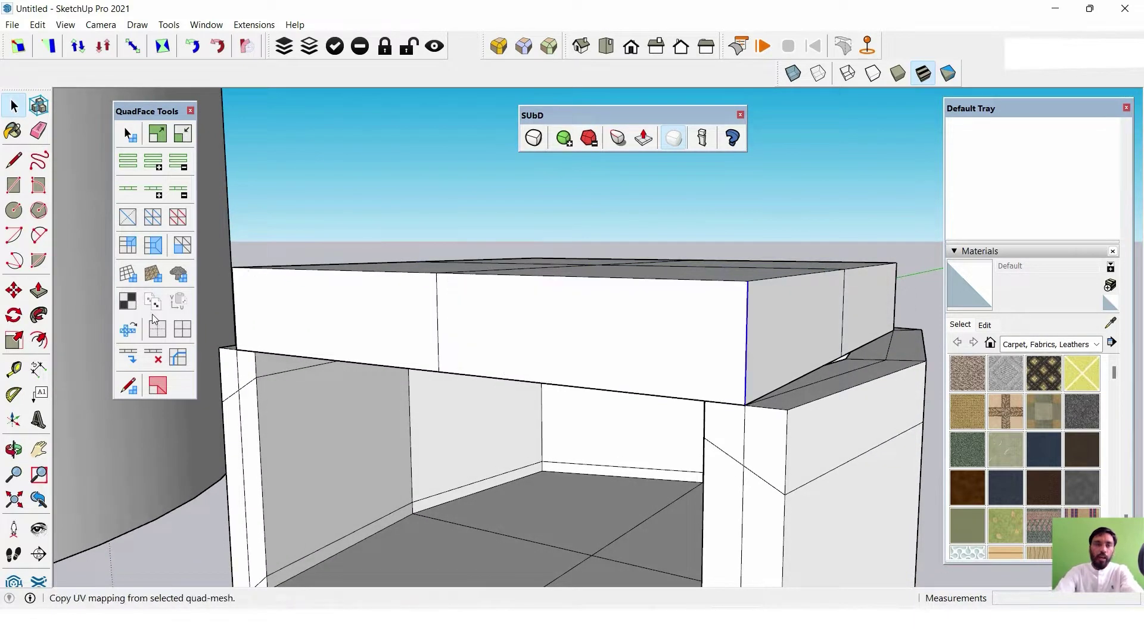
left_click(130, 352)
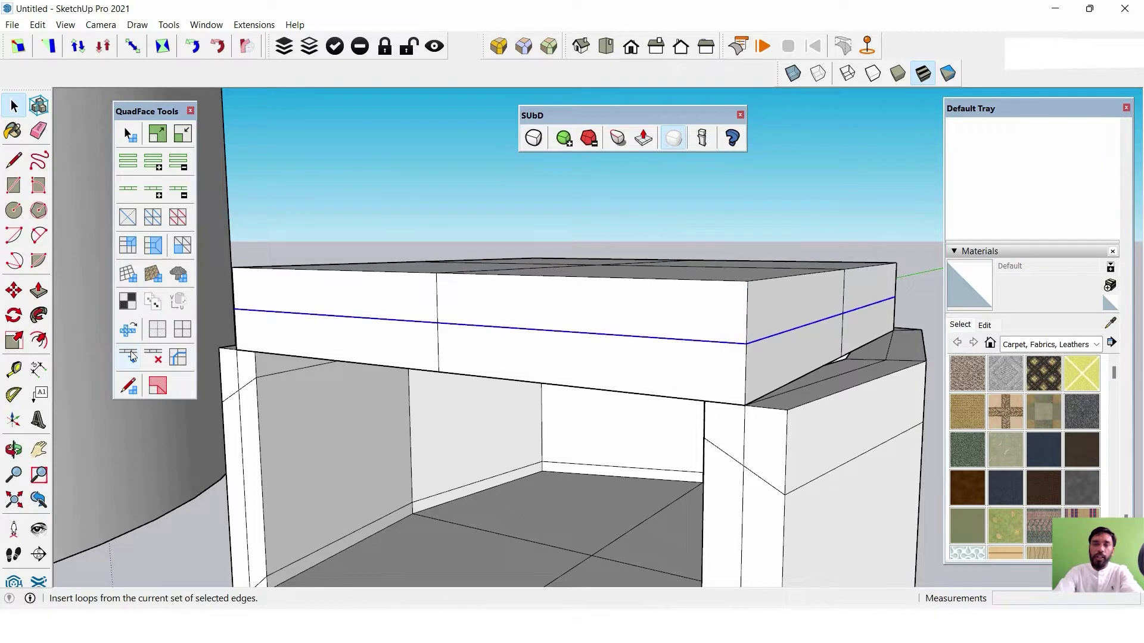
left_click(130, 351)
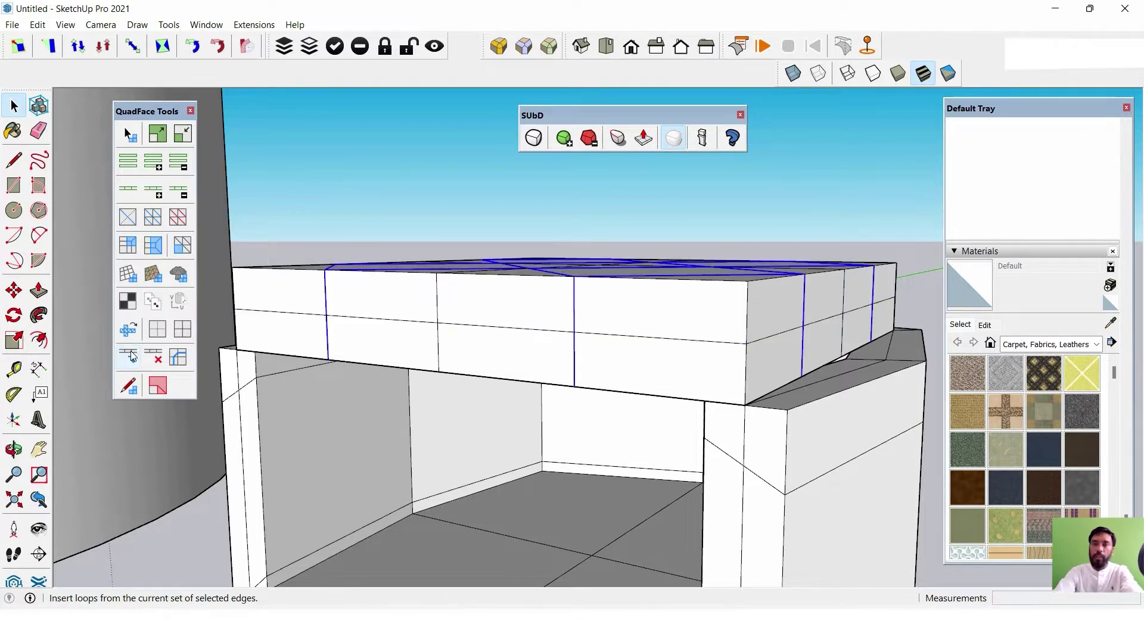
middle_click_drag(620, 292, 720, 238)
key("ctrl+z")
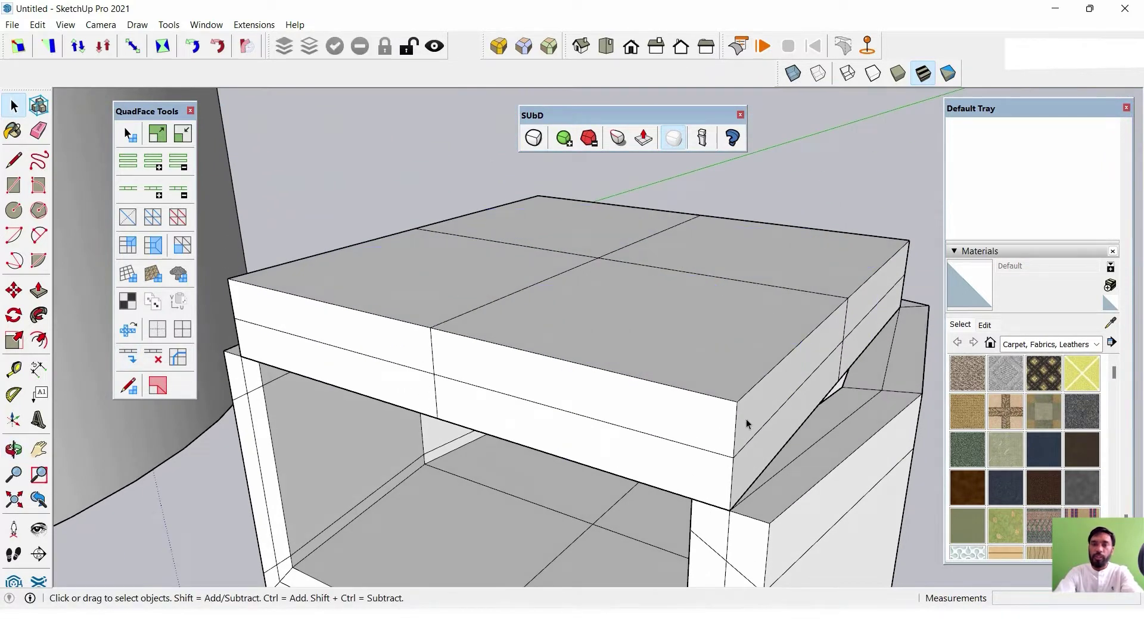
middle_click_drag(731, 439, 403, 337)
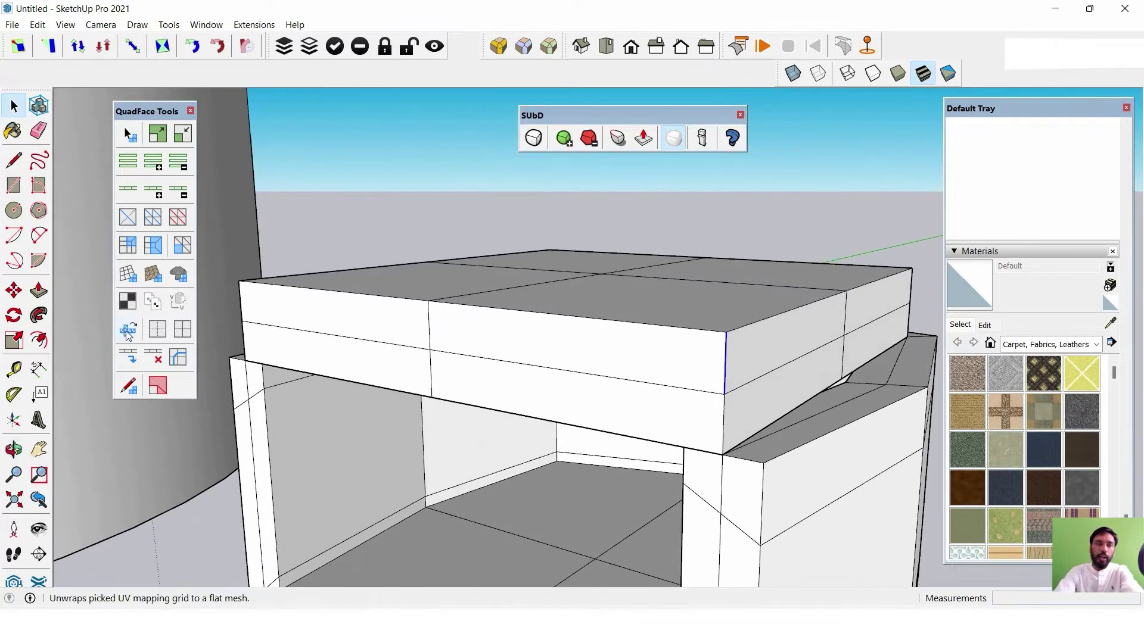
left_click(126, 356)
middle_click_drag(523, 347, 748, 255)
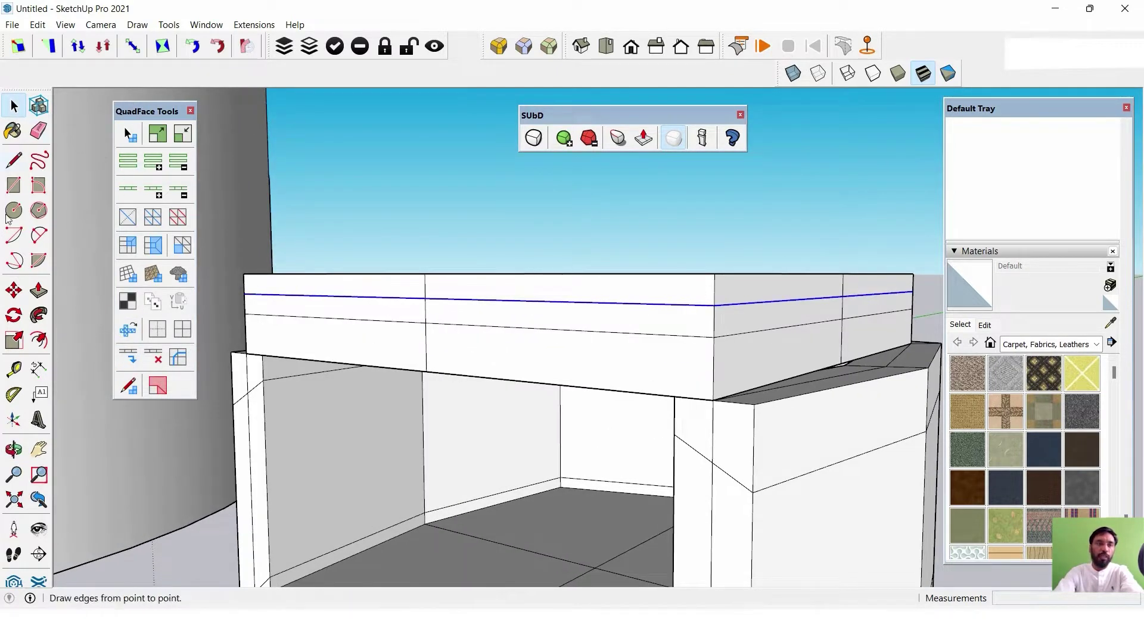
Move the new horizontal loop up to just below the cushion's top edge.
left_click(13, 290)
scroll(506, 274, "up", 3)
middle_click_drag(505, 274, 519, 399)
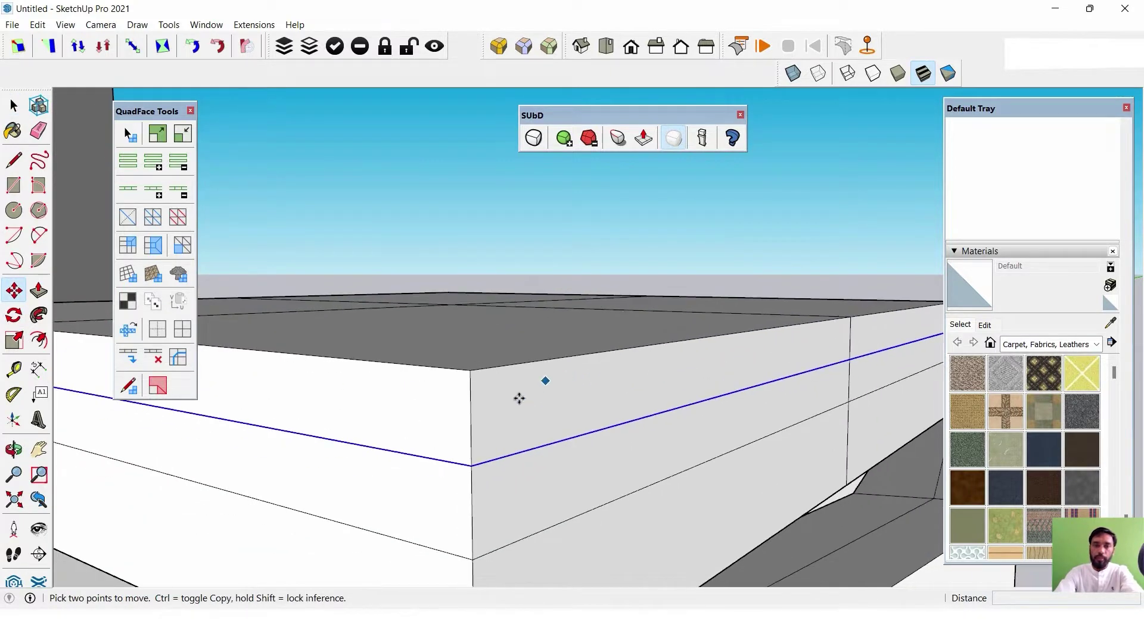
left_click(471, 466)
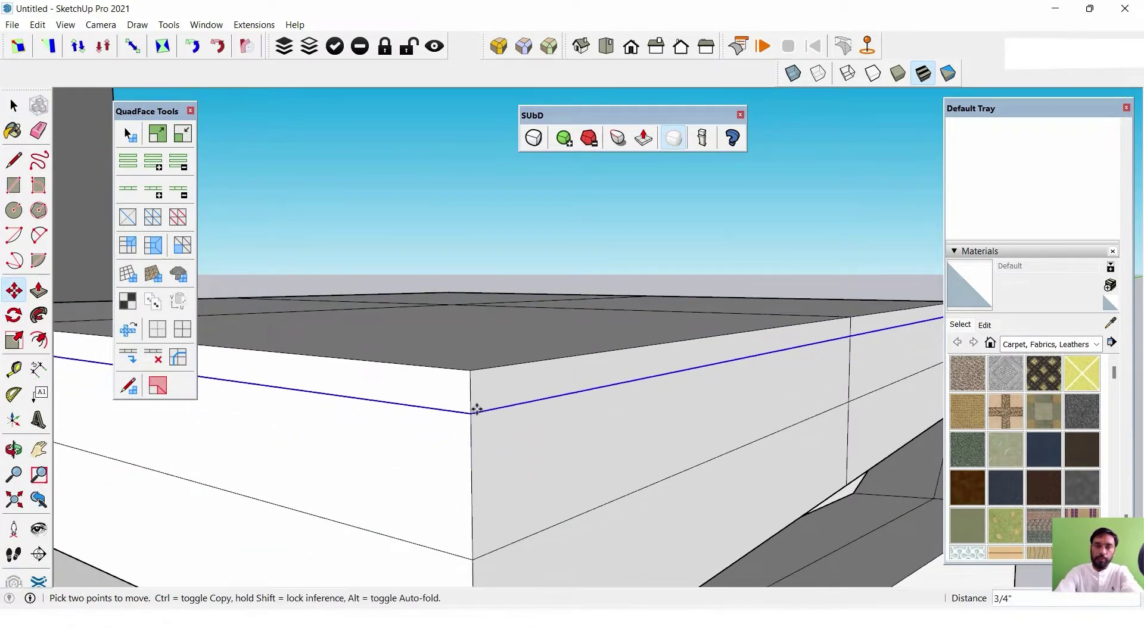
left_click(468, 406)
mouse_move(468, 405)
middle_mouse_down()
mouse_move(636, 401)
mouse_move(3, 226)
middle_mouse_up()
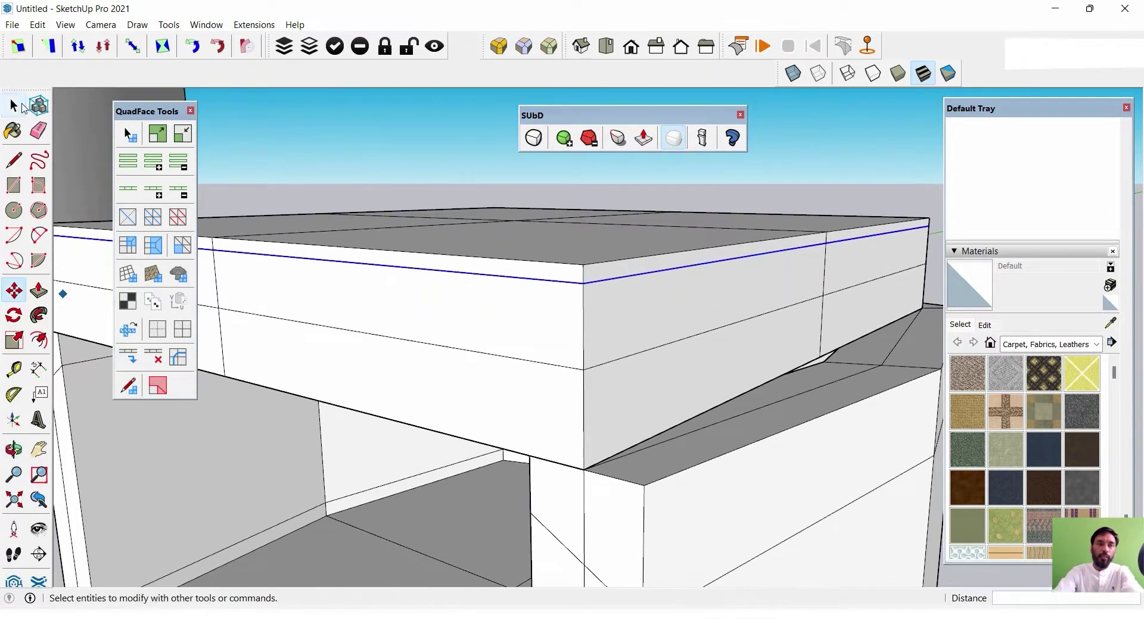
Insert a loop around the lower band and lower it close to the bottom edge.
left_click(13, 105)
left_click(584, 423)
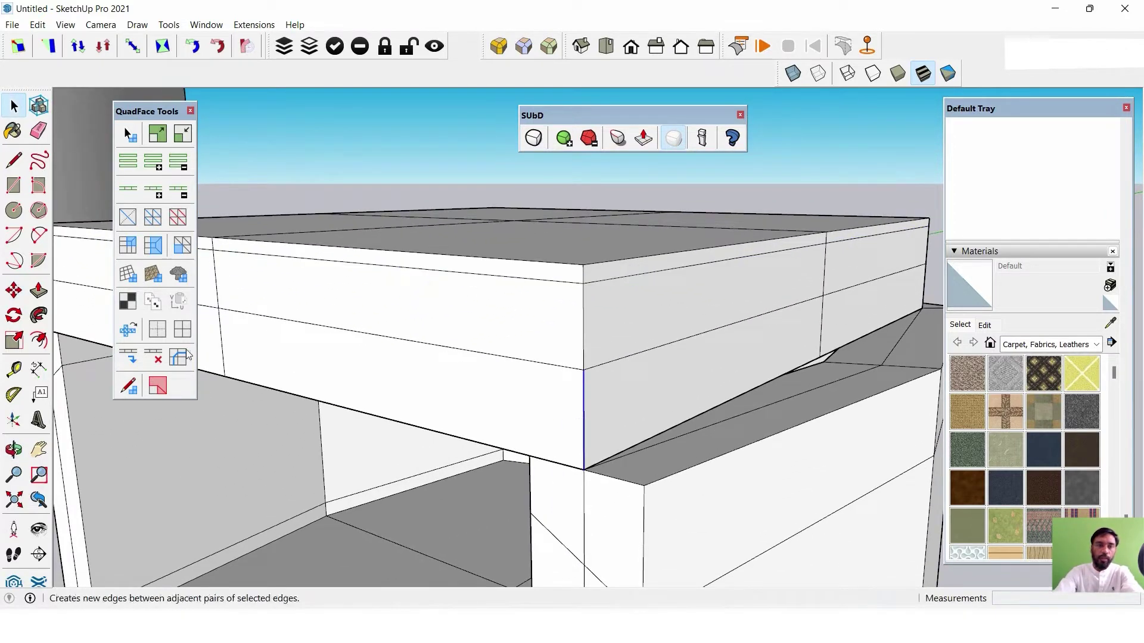
left_click(171, 377)
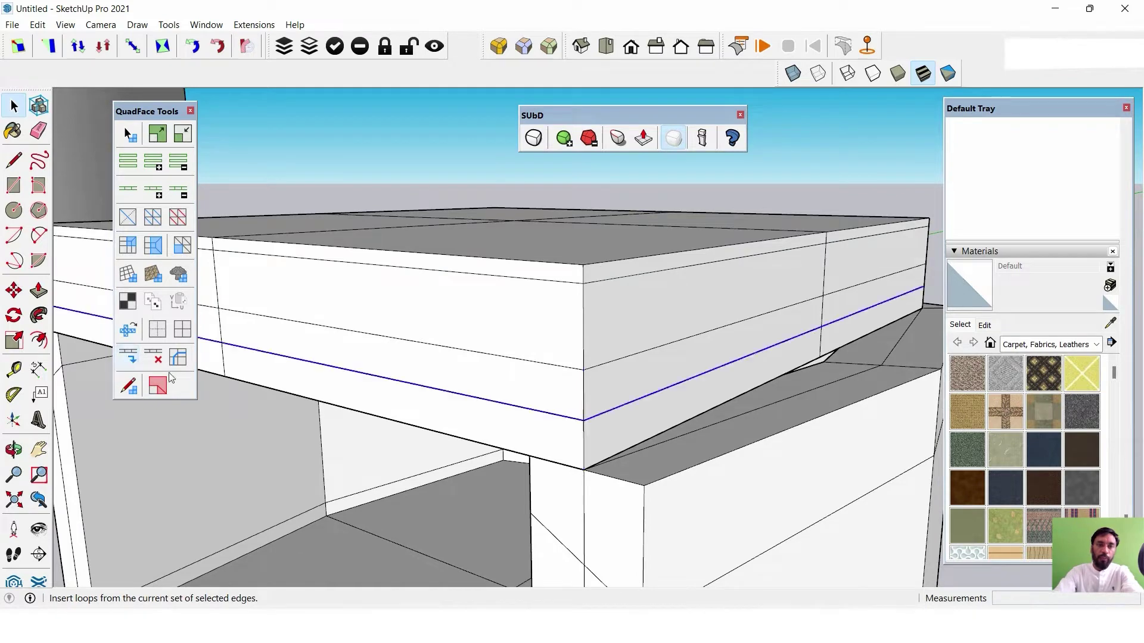
left_click(13, 292)
left_click(582, 421)
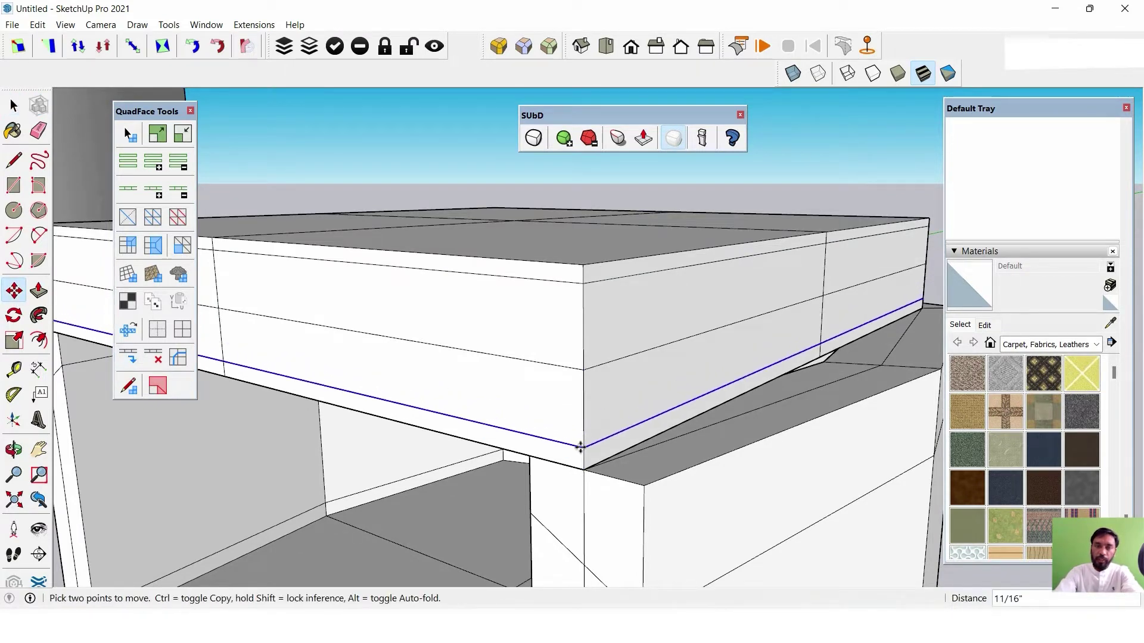
mouse_move(593, 371)
middle_mouse_down()
mouse_move(667, 340)
mouse_move(453, 455)
mouse_move(521, 463)
mouse_move(743, 370)
middle_mouse_up()
scroll(222, 204, "up", 3)
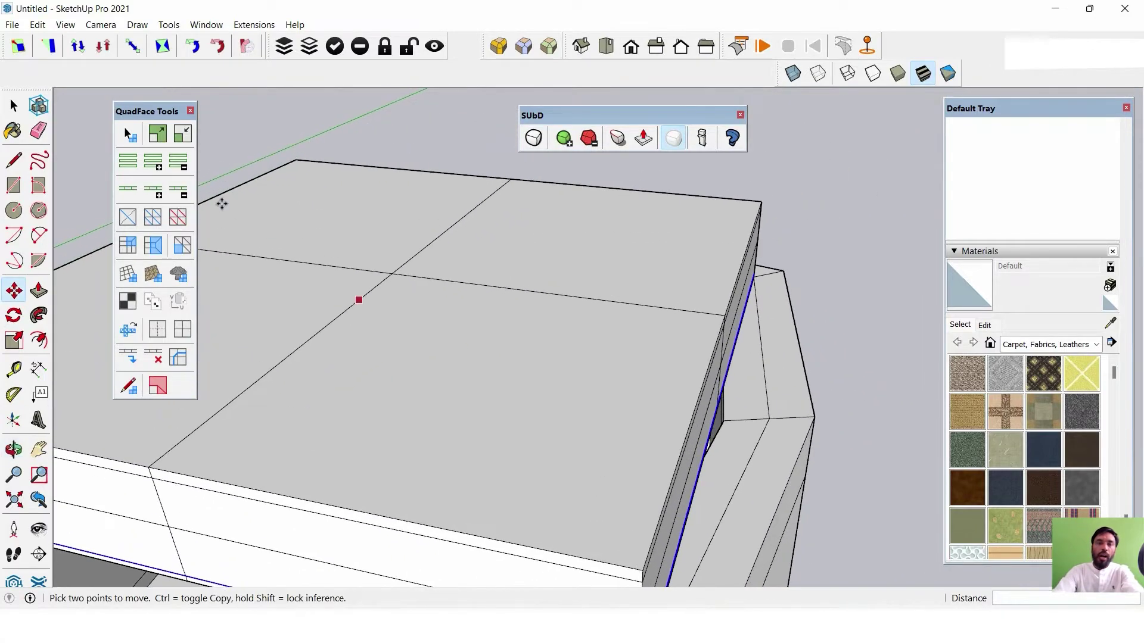
Select the vertical edge near the cushion corner and slide it toward the corner.
left_click(15, 106)
scroll(498, 224, "down", 5)
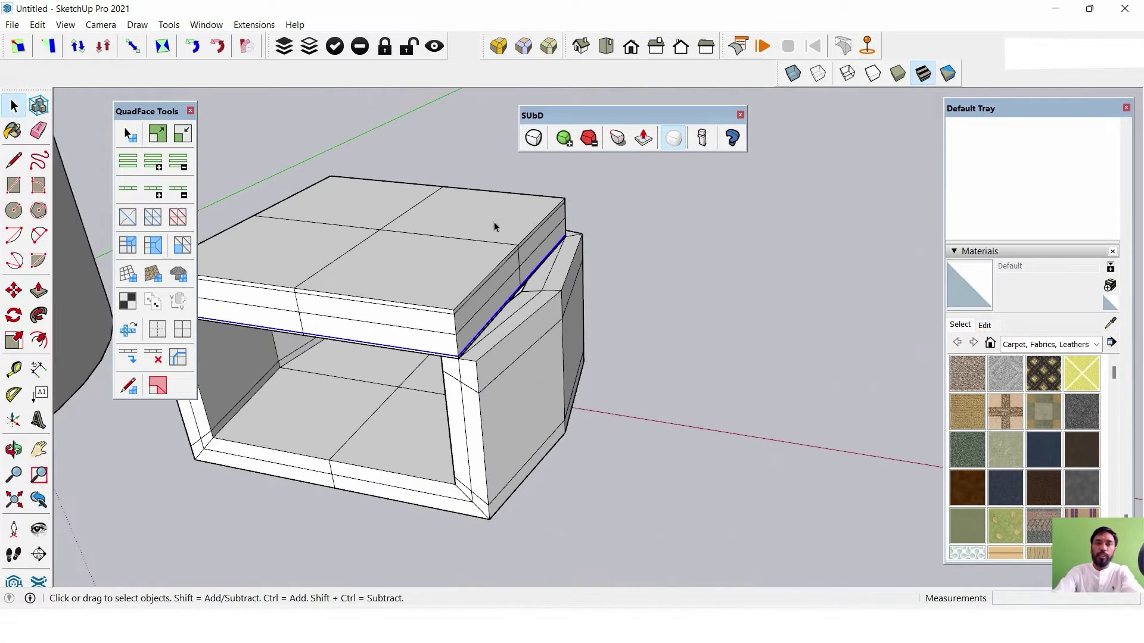
middle_click_drag(498, 224, 434, 320)
scroll(525, 312, "up", 4)
scroll(526, 312, "down", 4)
middle_click_drag(556, 388, 625, 417)
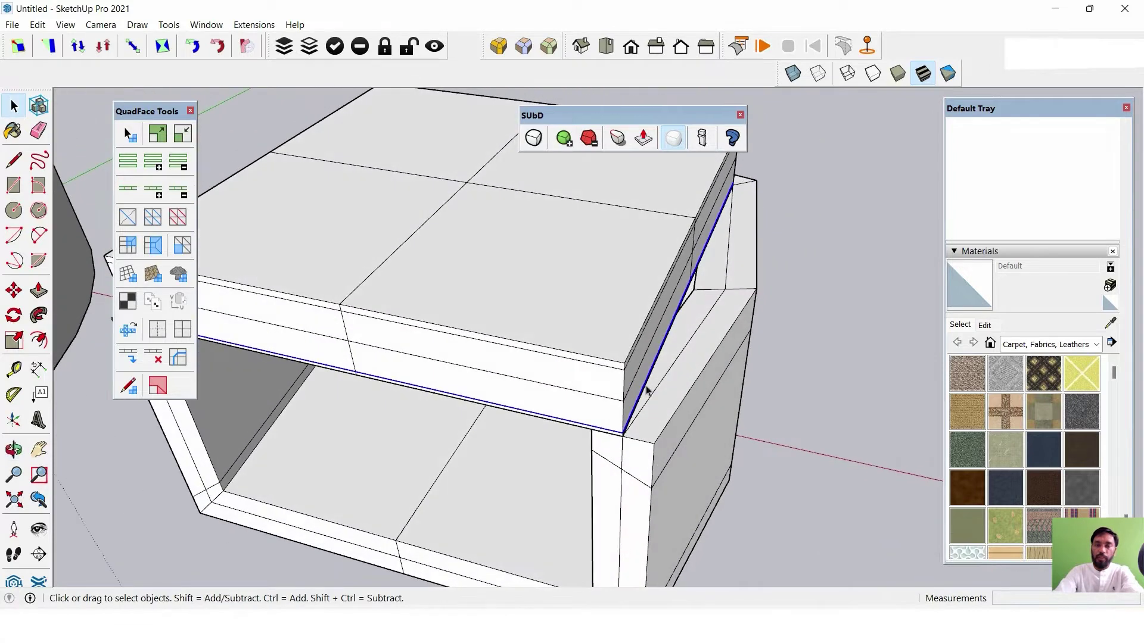
scroll(652, 400, "up", 4)
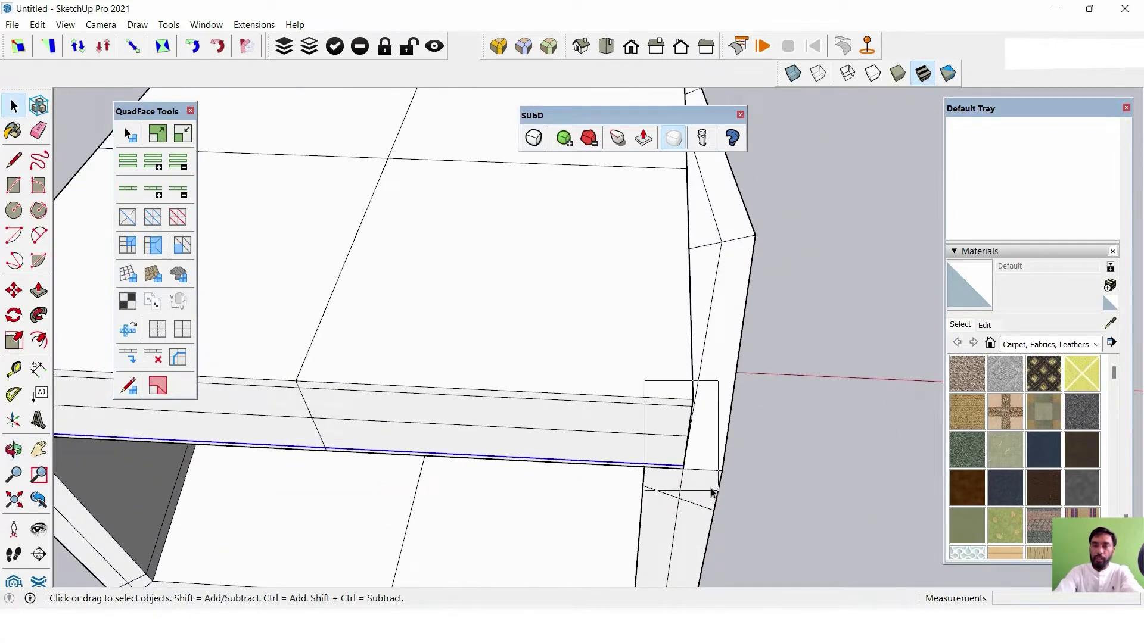
left_click_drag(712, 492, 684, 470)
mouse_move(685, 470)
middle_mouse_down()
mouse_move(694, 460)
mouse_move(643, 434)
mouse_move(678, 431)
mouse_move(667, 424)
middle_mouse_up()
left_click(16, 292)
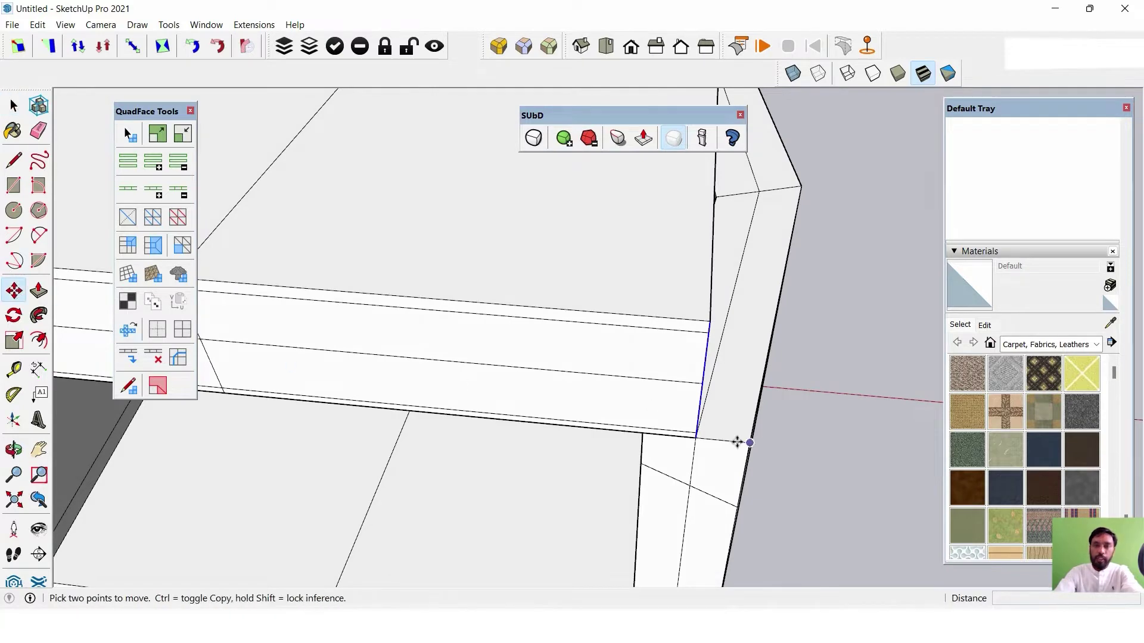
left_click(695, 439)
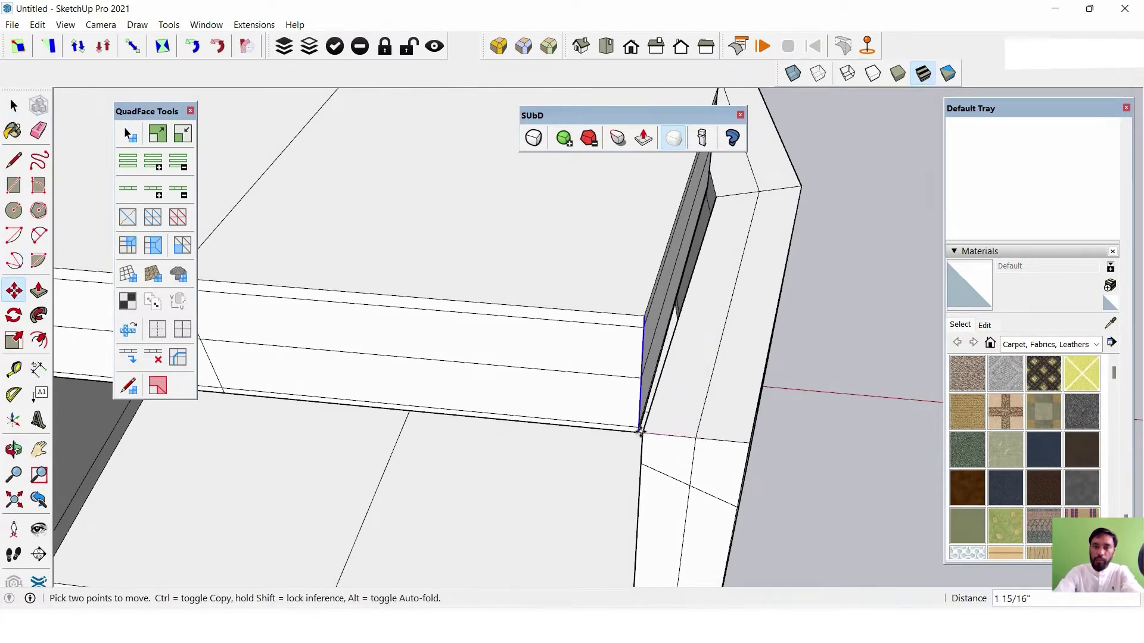
Move the corner edge's endpoint down so the cushion end angles along the arm.
mouse_move(643, 435)
middle_mouse_down()
mouse_move(613, 319)
mouse_move(610, 396)
mouse_move(682, 340)
mouse_move(617, 422)
mouse_move(573, 422)
middle_mouse_up()
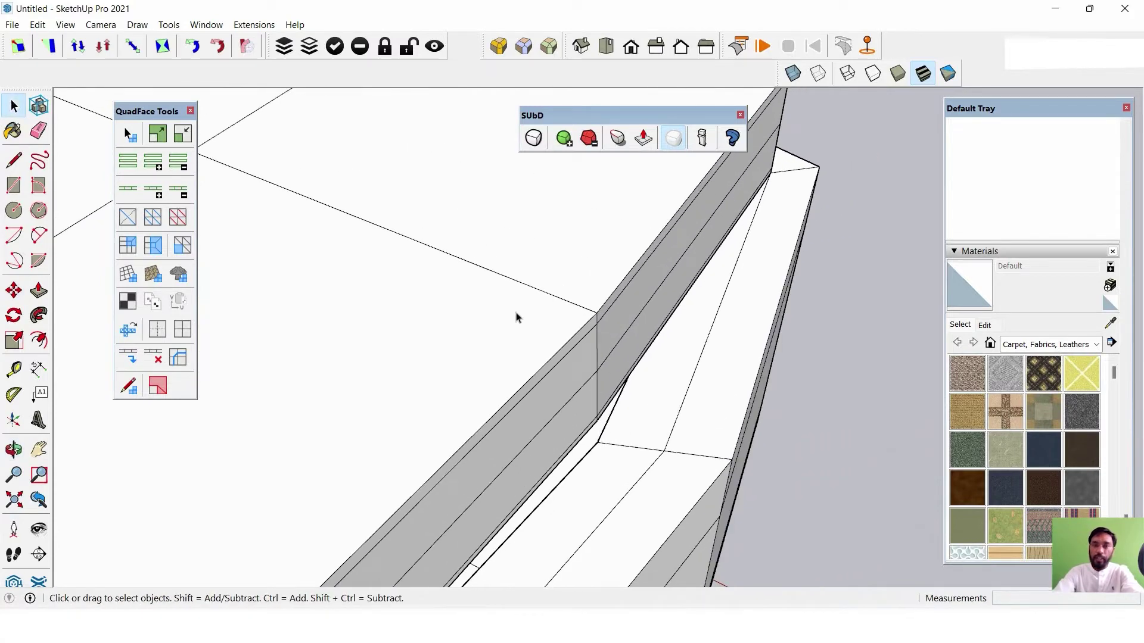
scroll(609, 437, "up", 3)
middle_click_drag(608, 439, 636, 391, "shift")
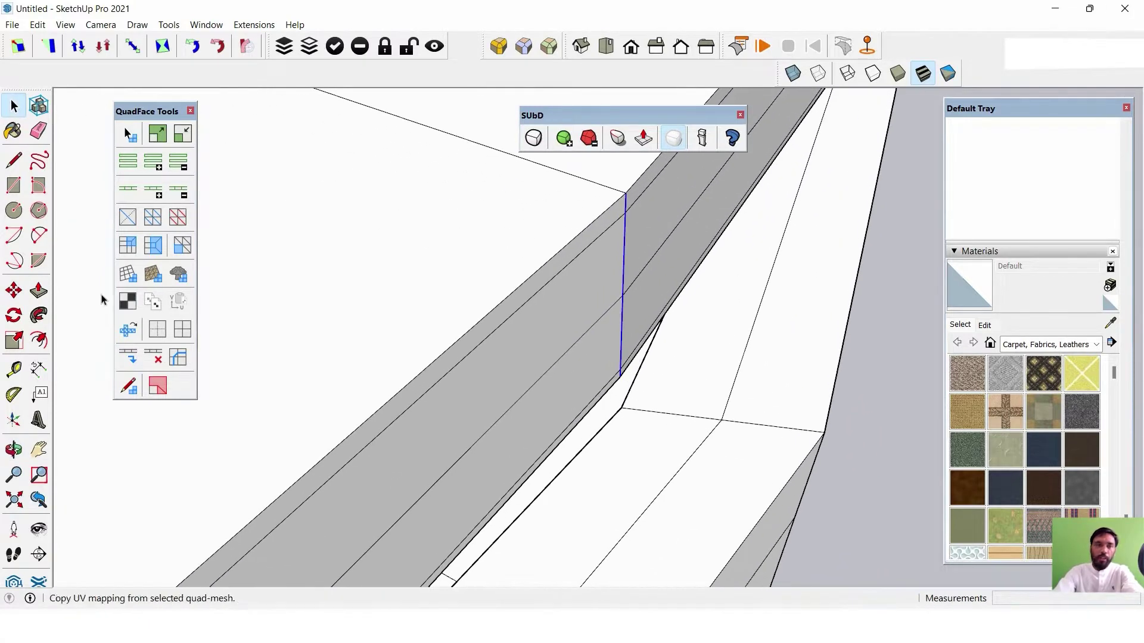
left_click(13, 290)
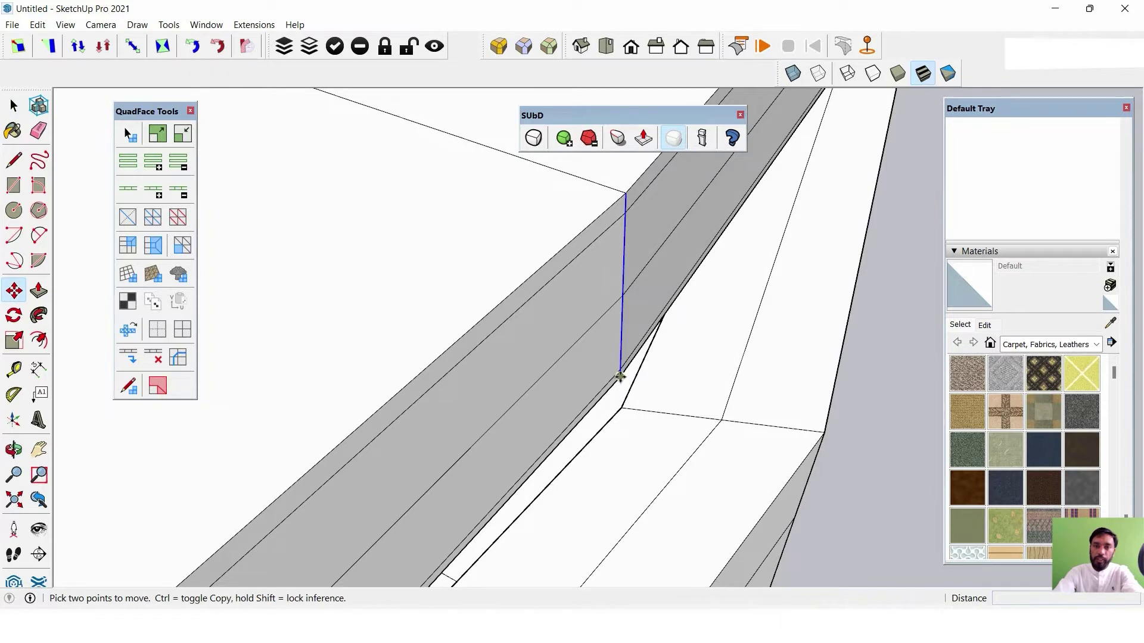
scroll(623, 386, "up", 3)
left_click(620, 374)
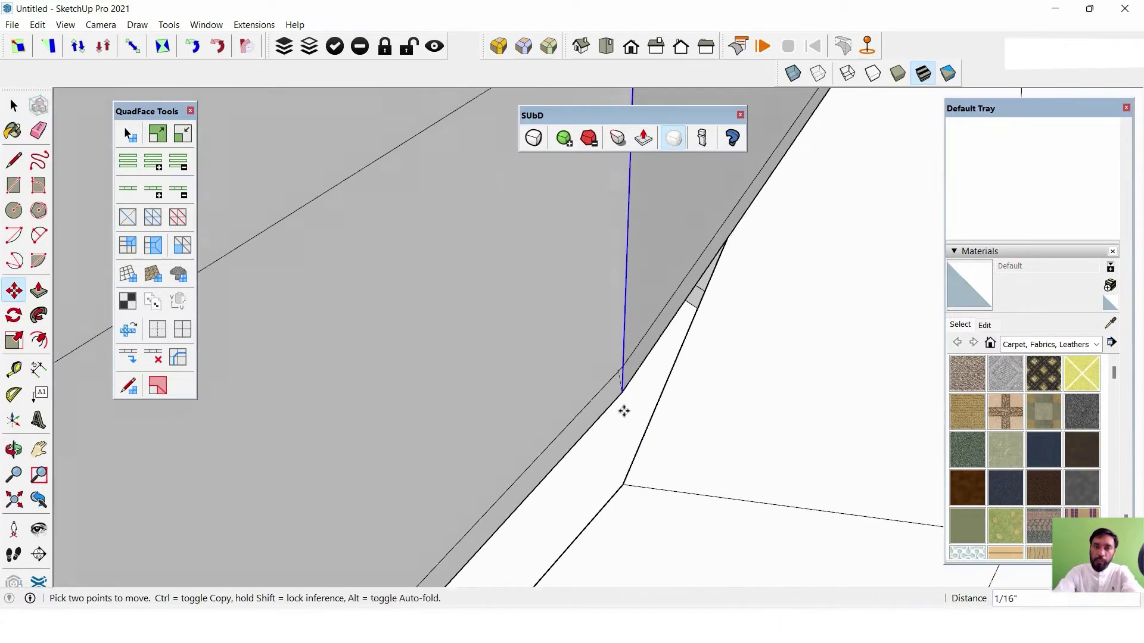
left_click(622, 483)
scroll(699, 363, "down", 1)
mouse_move(699, 363)
middle_mouse_down()
mouse_move(403, 363)
mouse_move(695, 365)
mouse_move(580, 383)
mouse_move(70, 195)
middle_mouse_up()
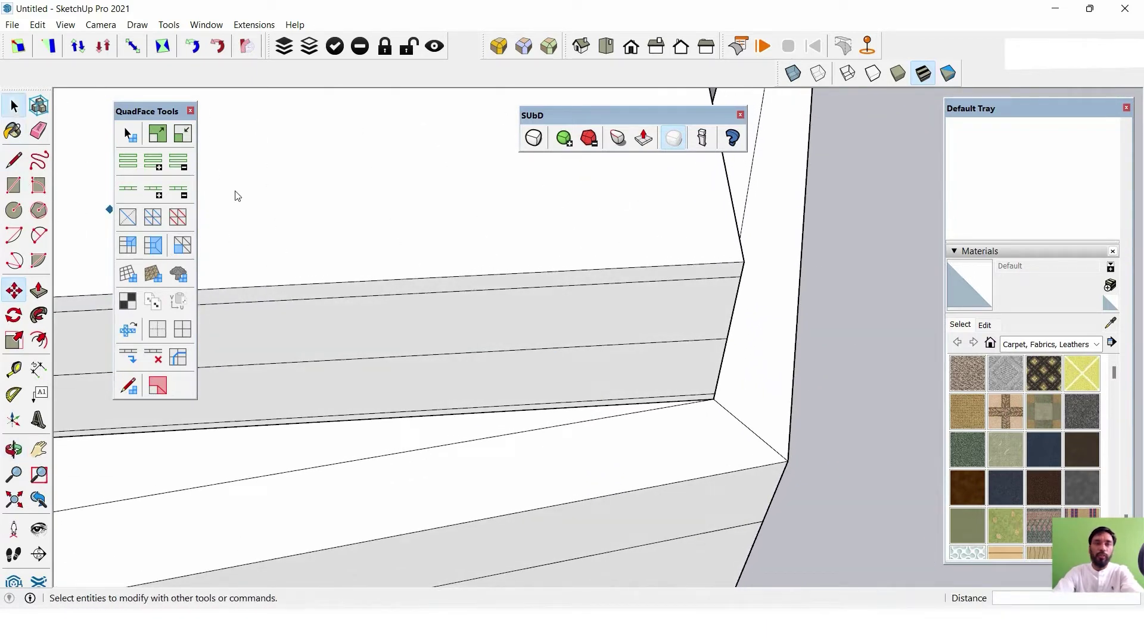
key("space")
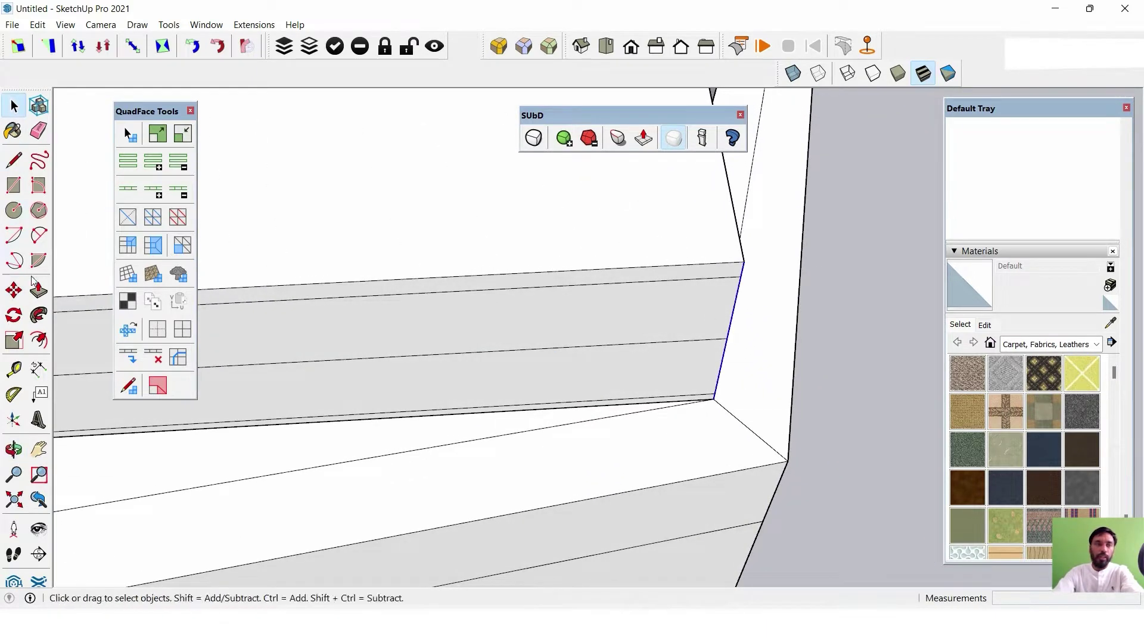
Move the cushion's first vertical corner edge onto the angled corner of the base.
left_click(14, 291)
middle_click_drag(781, 485, 718, 440)
right_click(717, 440)
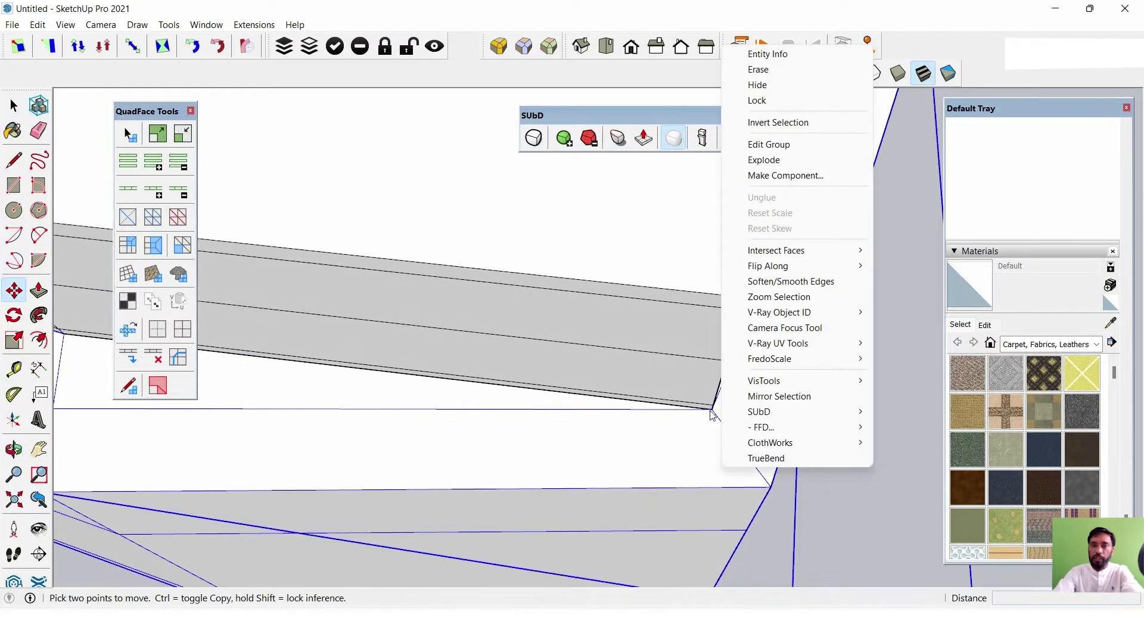
left_click(710, 411)
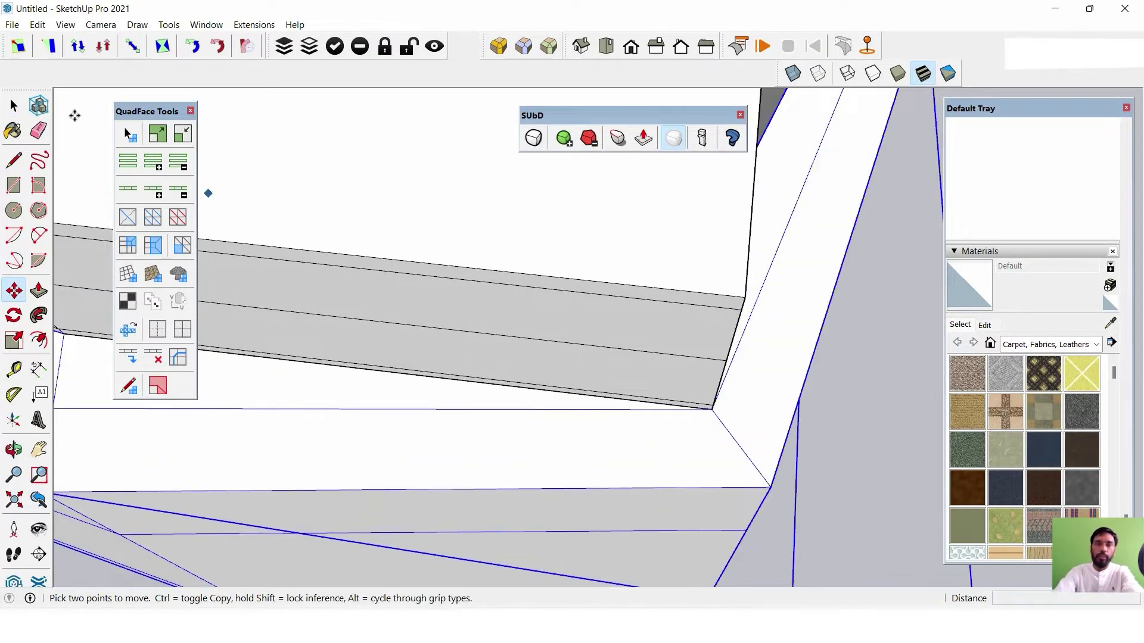
left_click(14, 105)
left_click(660, 296)
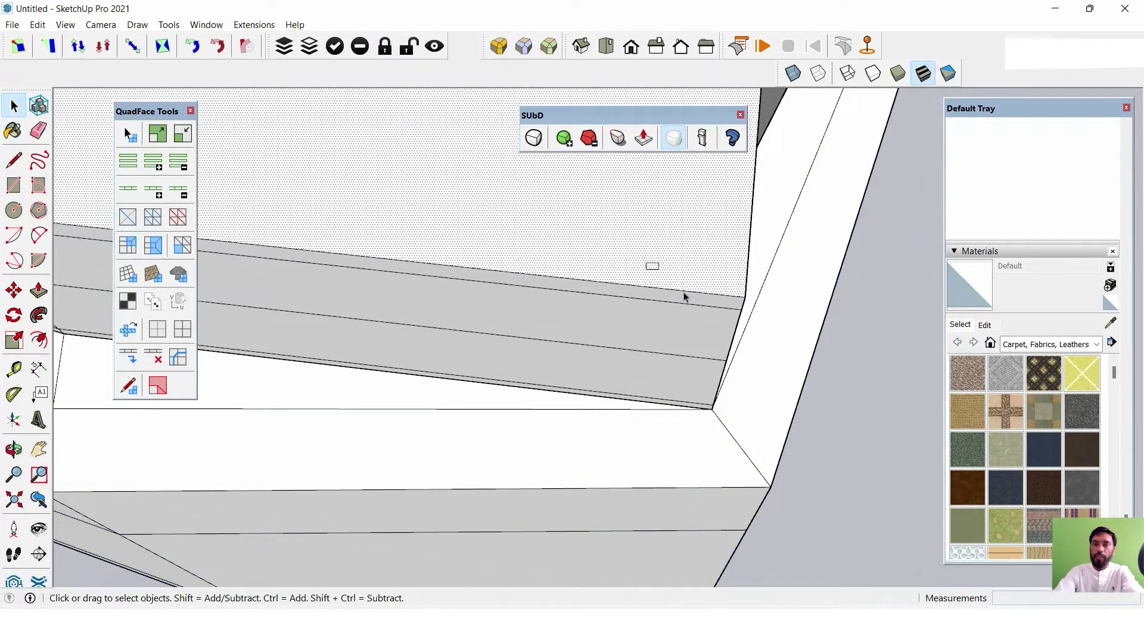
left_click(725, 360)
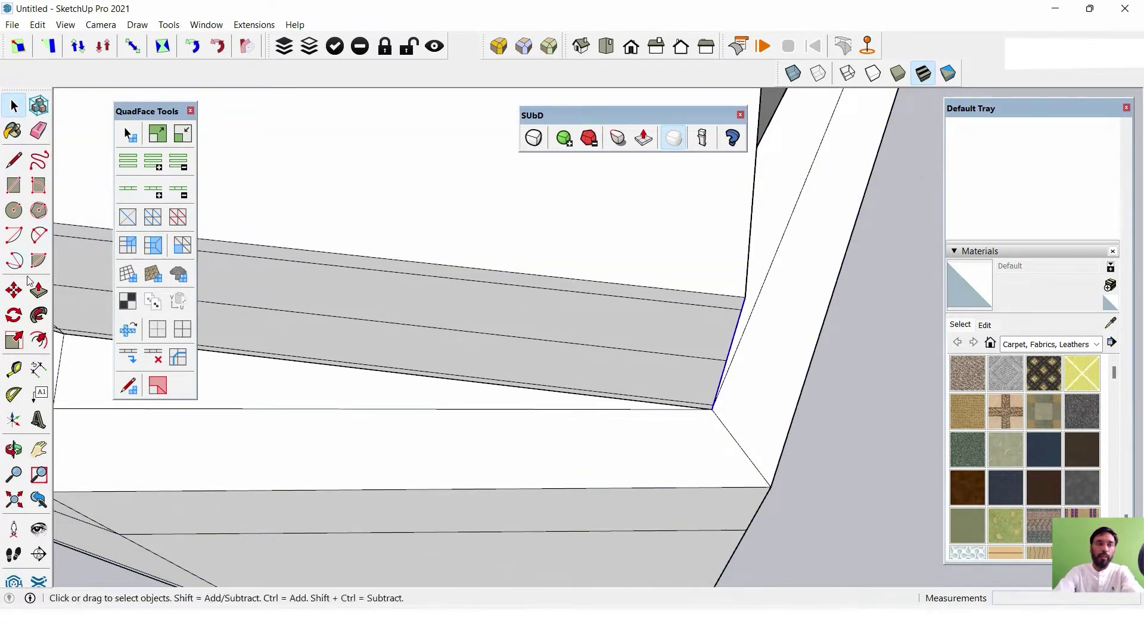
left_click(13, 290)
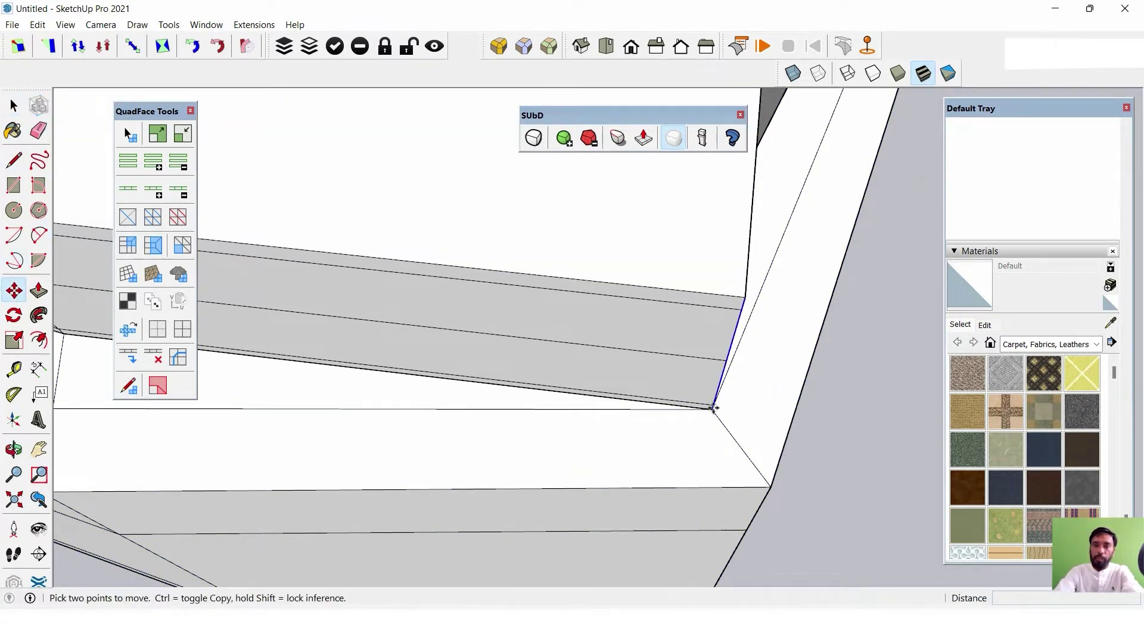
left_click_drag(713, 408, 663, 345)
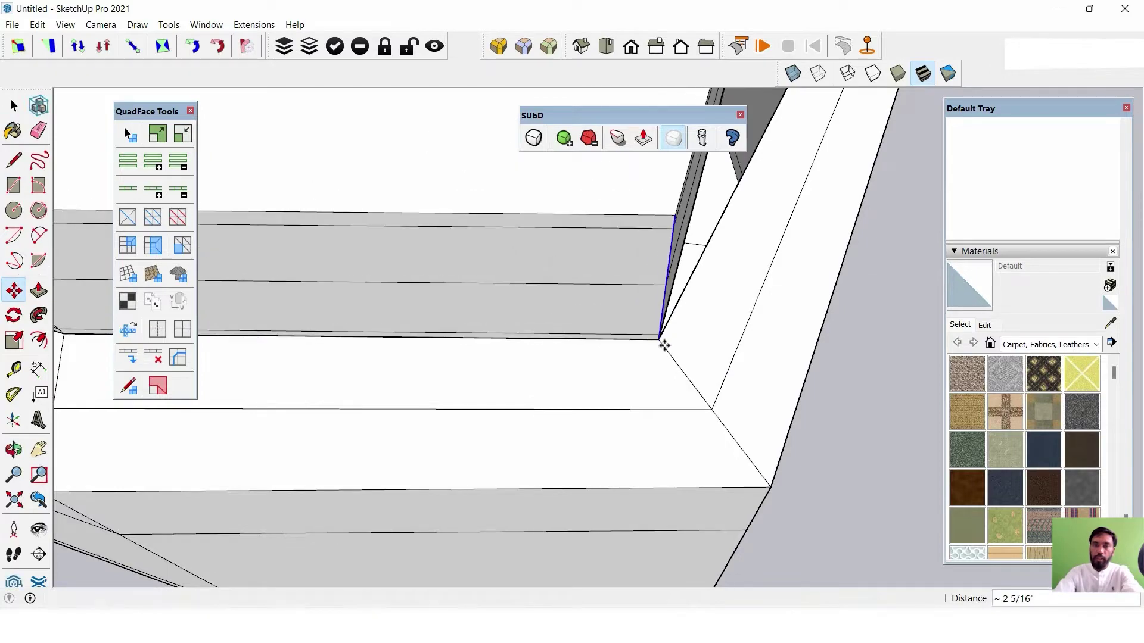
left_click(663, 345)
Drag the next corner edge's lower point onto the matching cushion corner.
scroll(723, 284, "down", 5)
mouse_move(679, 320)
middle_mouse_down()
mouse_move(753, 199)
mouse_move(696, 355)
mouse_move(358, 298)
middle_mouse_up()
left_click(13, 106)
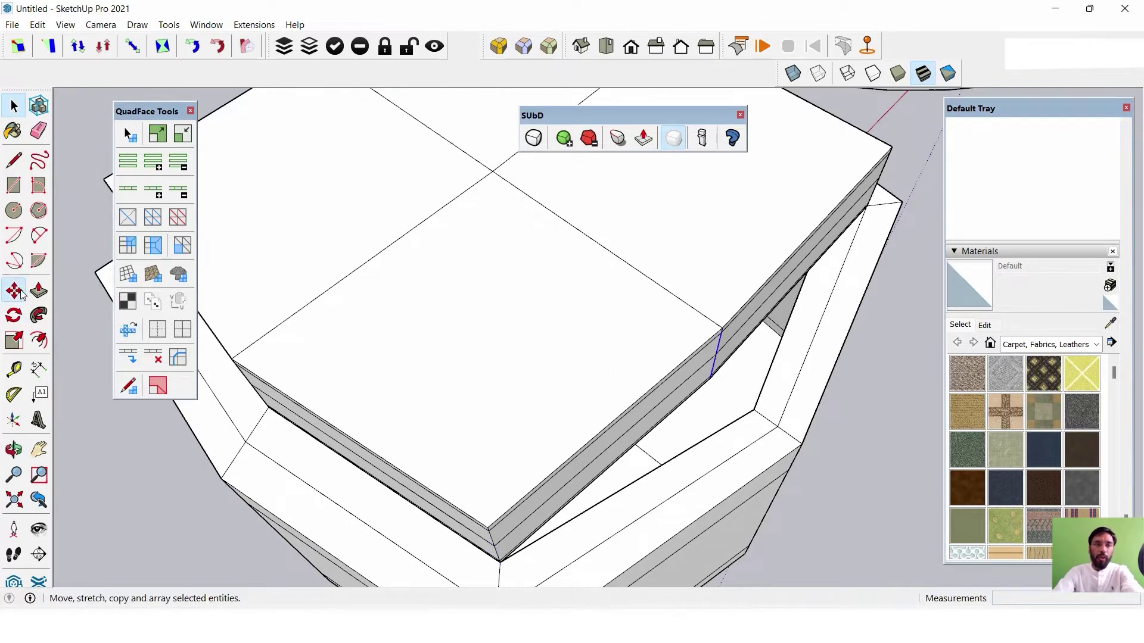
left_click(15, 291)
scroll(717, 388, "up", 3)
mouse_move(717, 388)
middle_mouse_down()
mouse_move(761, 396)
mouse_move(697, 357)
mouse_move(893, 286)
mouse_move(743, 273)
mouse_move(409, 355)
mouse_move(631, 327)
mouse_move(576, 390)
middle_mouse_up()
left_click(697, 357)
left_click(830, 442)
Reposition another corner edge's lower endpoint toward its chamfered corner and check the result.
left_click(13, 106)
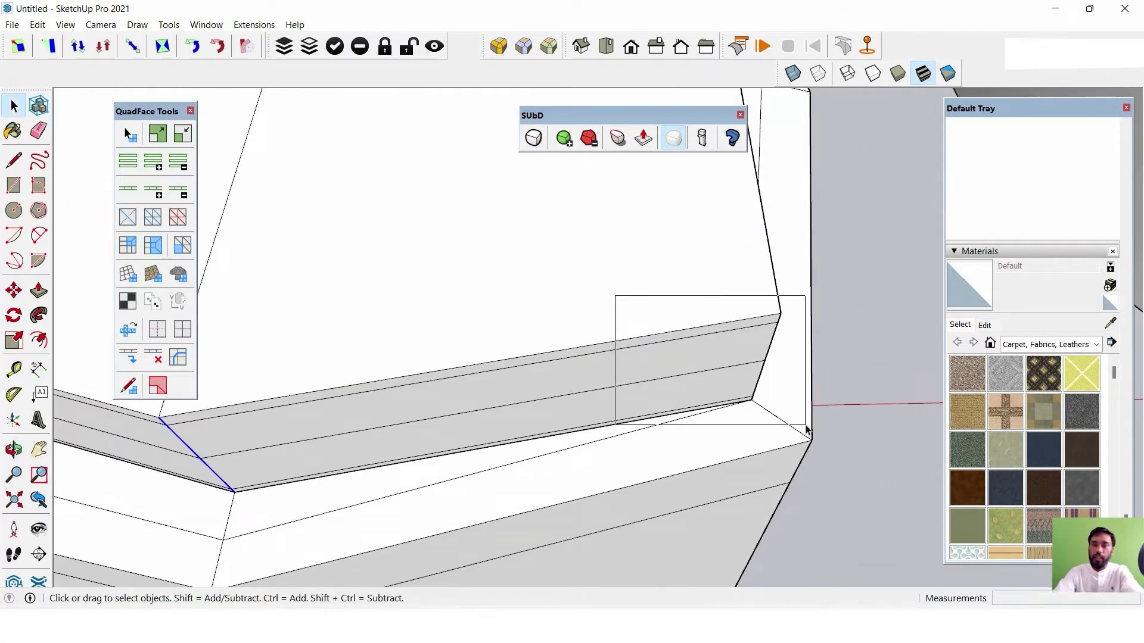
left_click(14, 292)
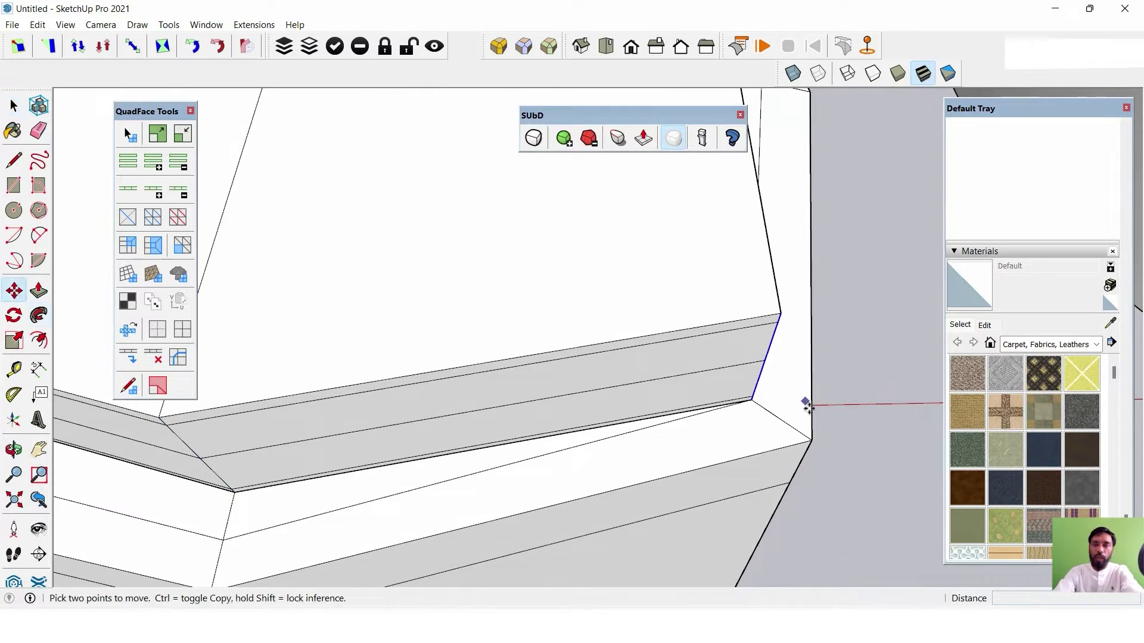
left_click(750, 404)
type("2\"")
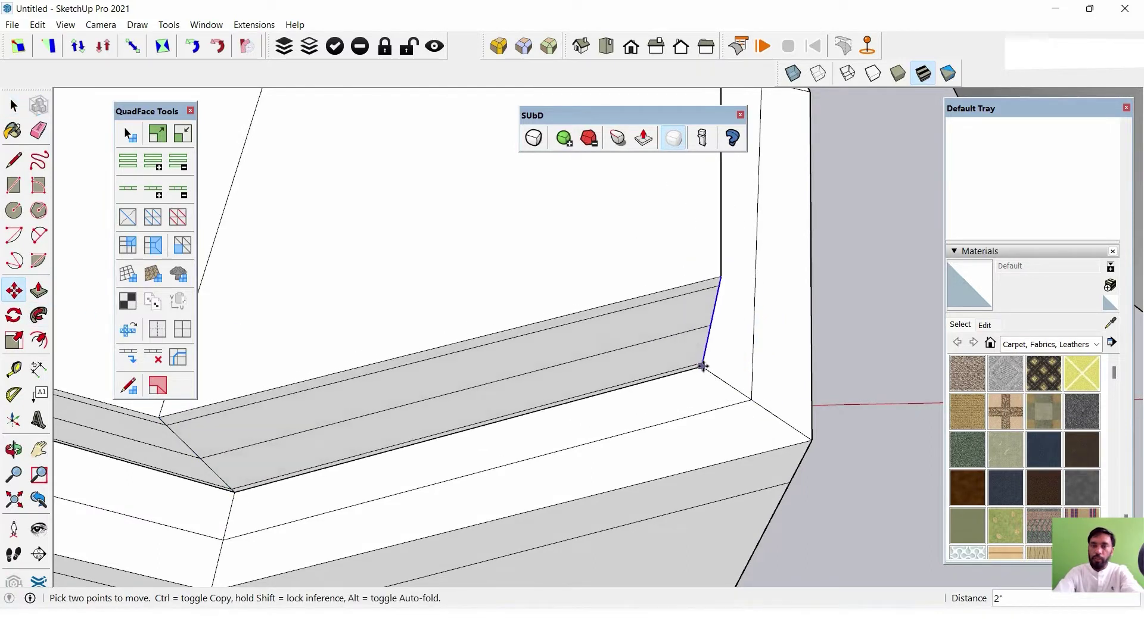
scroll(704, 382, "up", 3)
left_click(697, 369)
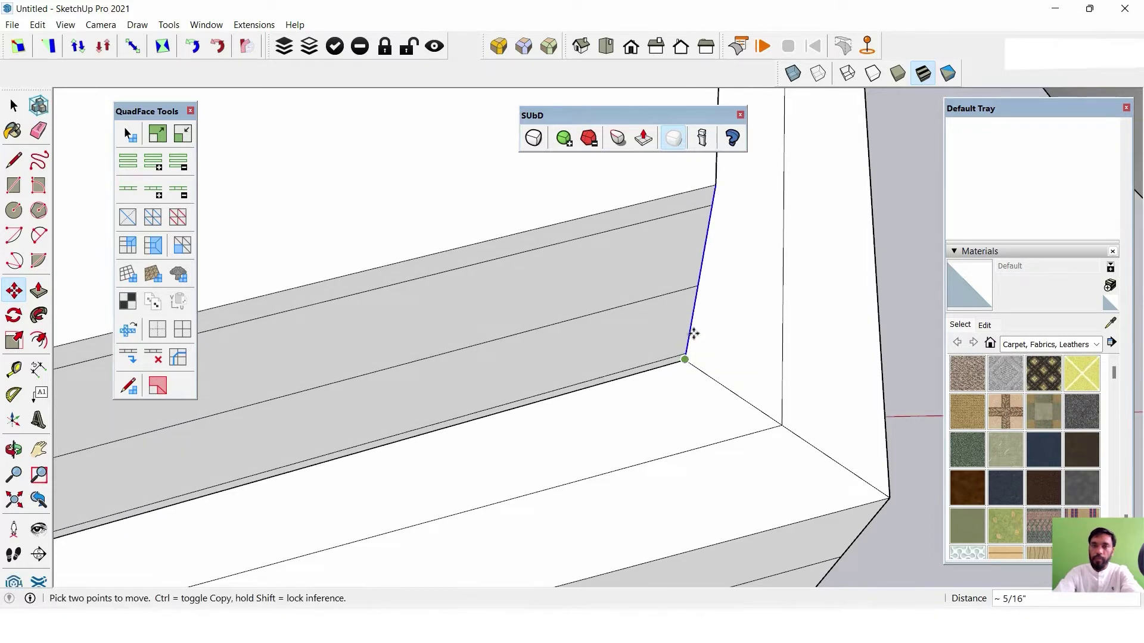
scroll(694, 334, "down", 3)
mouse_move(720, 327)
middle_mouse_down()
mouse_move(602, 289)
mouse_move(656, 439)
middle_mouse_up()
scroll(732, 395, "up", 3)
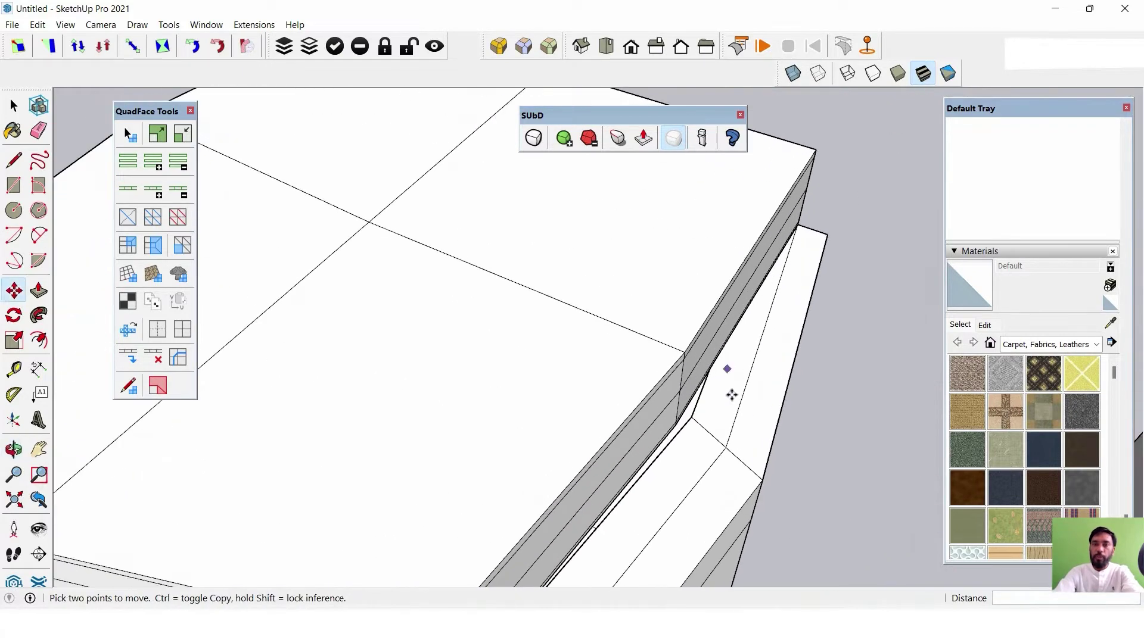
middle_click_drag(732, 395, 352, 255)
Snap the last corner edge's lower endpoint onto the base corner, then view the whole model.
left_click(14, 106)
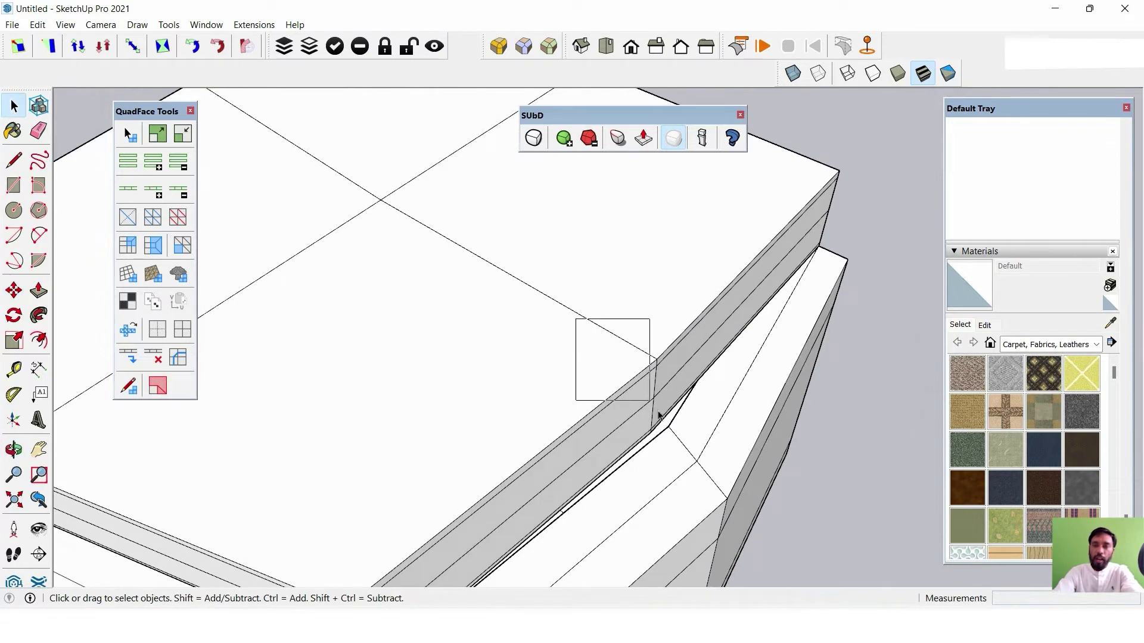
scroll(669, 388, "up", 3)
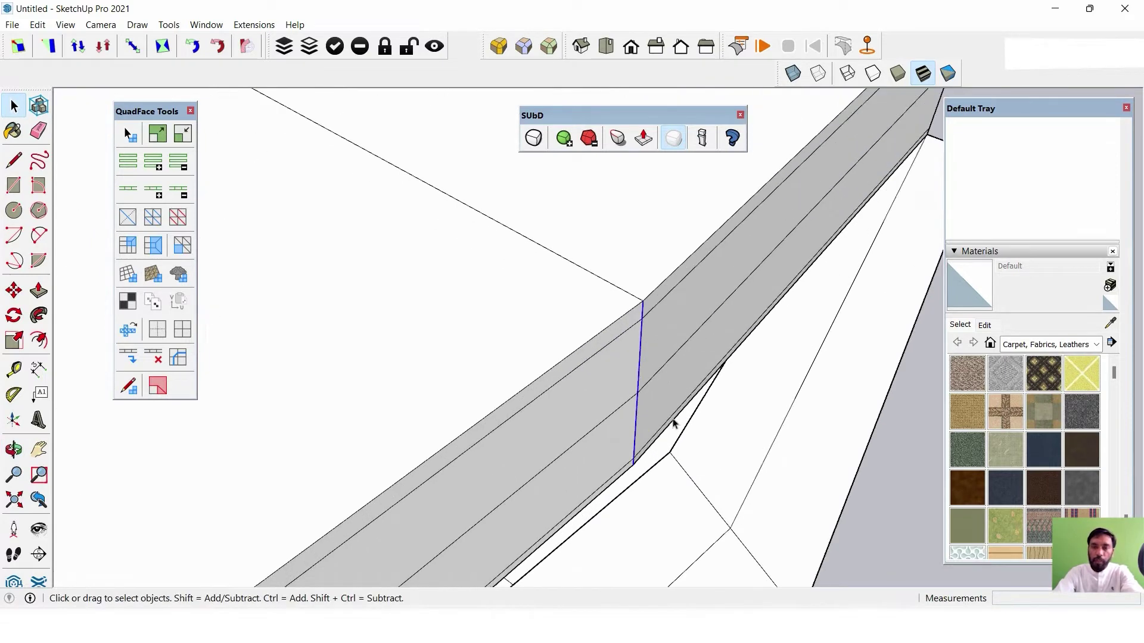
mouse_move(674, 424)
middle_mouse_down()
mouse_move(669, 401)
mouse_move(664, 433)
middle_mouse_up()
left_click(14, 291)
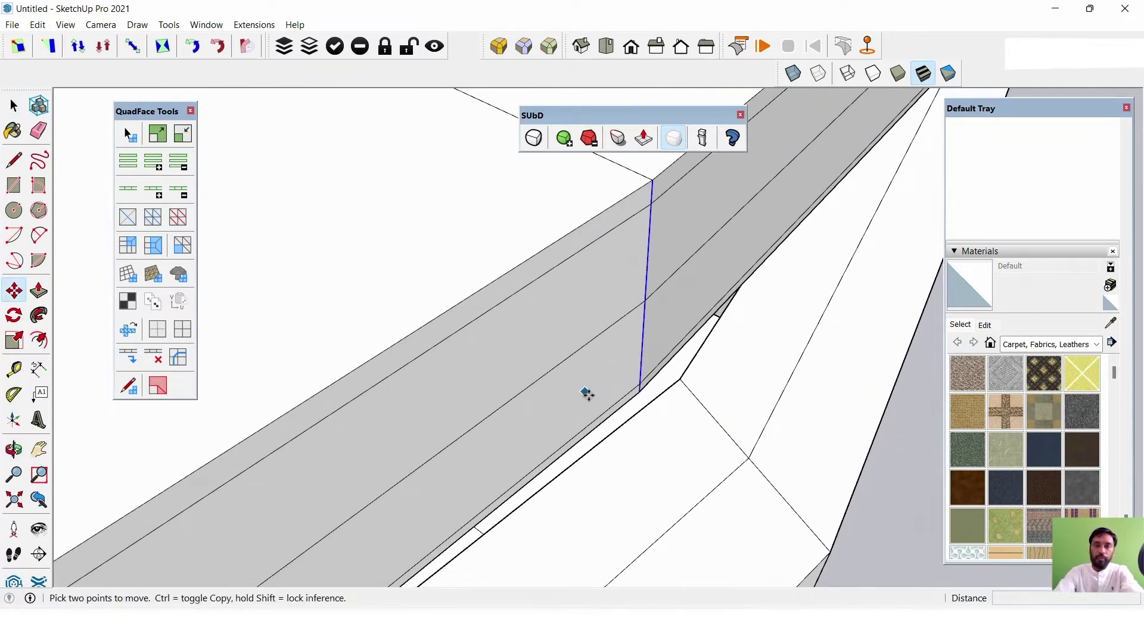
middle_click_drag(638, 396, 680, 378)
scroll(649, 276, "down", 2)
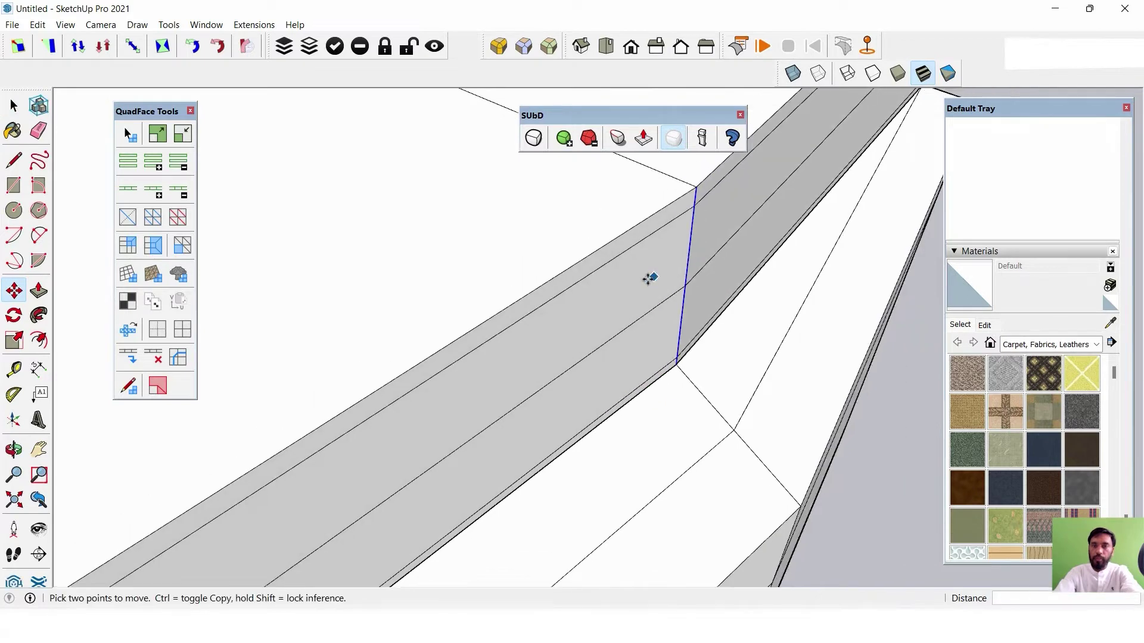
mouse_move(648, 276)
middle_mouse_down()
mouse_move(704, 297)
mouse_move(531, 383)
mouse_move(466, 313)
middle_mouse_up()
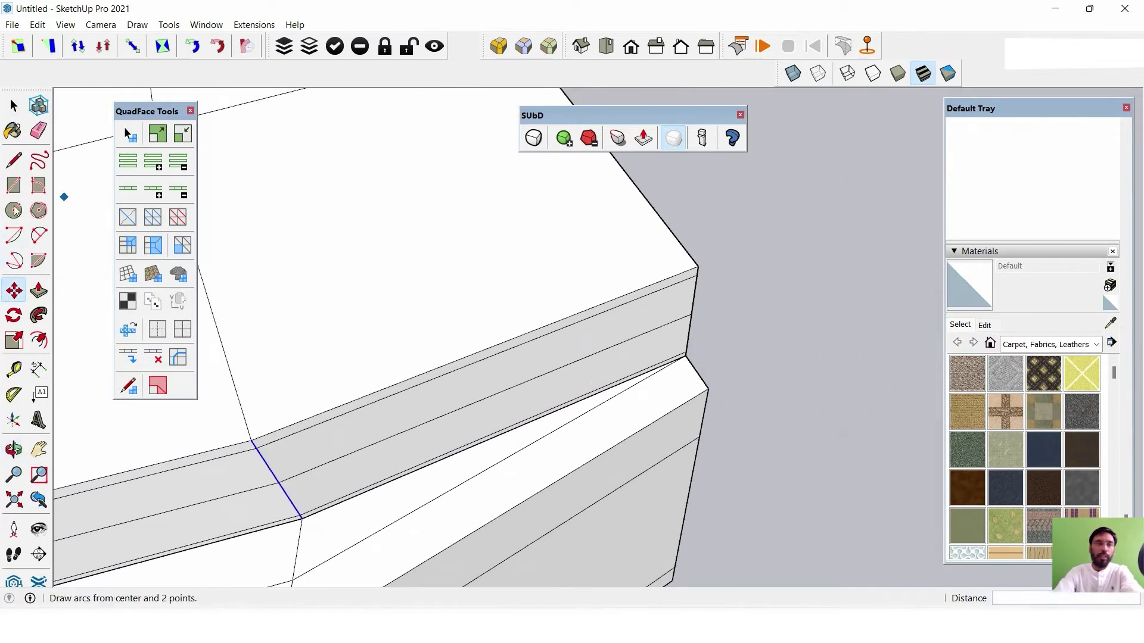
left_click(13, 108)
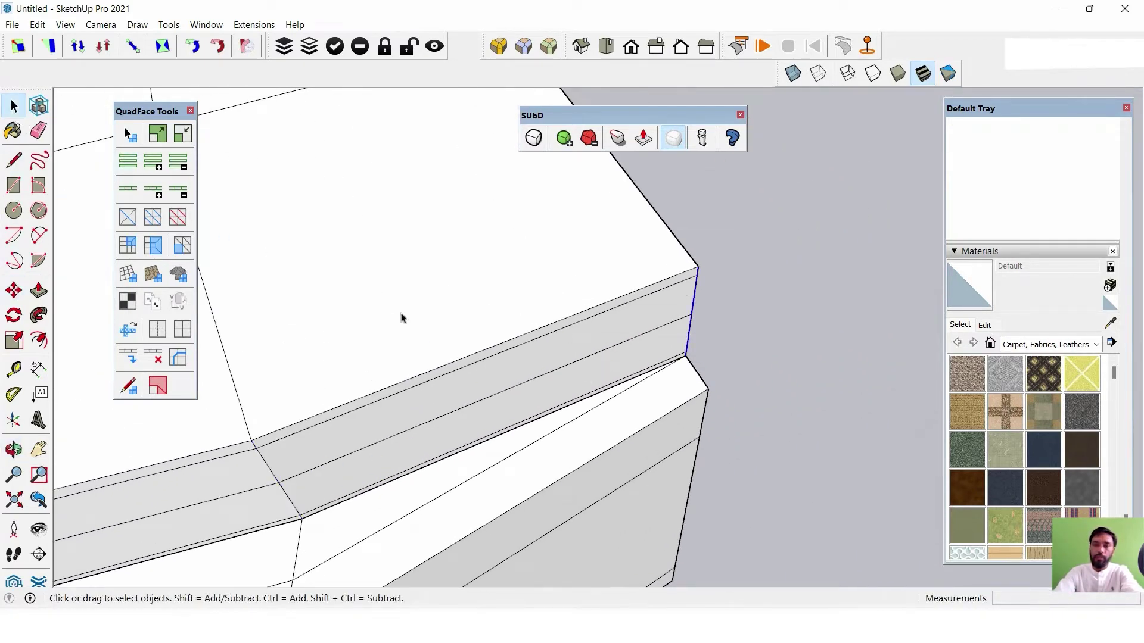
left_click(24, 292)
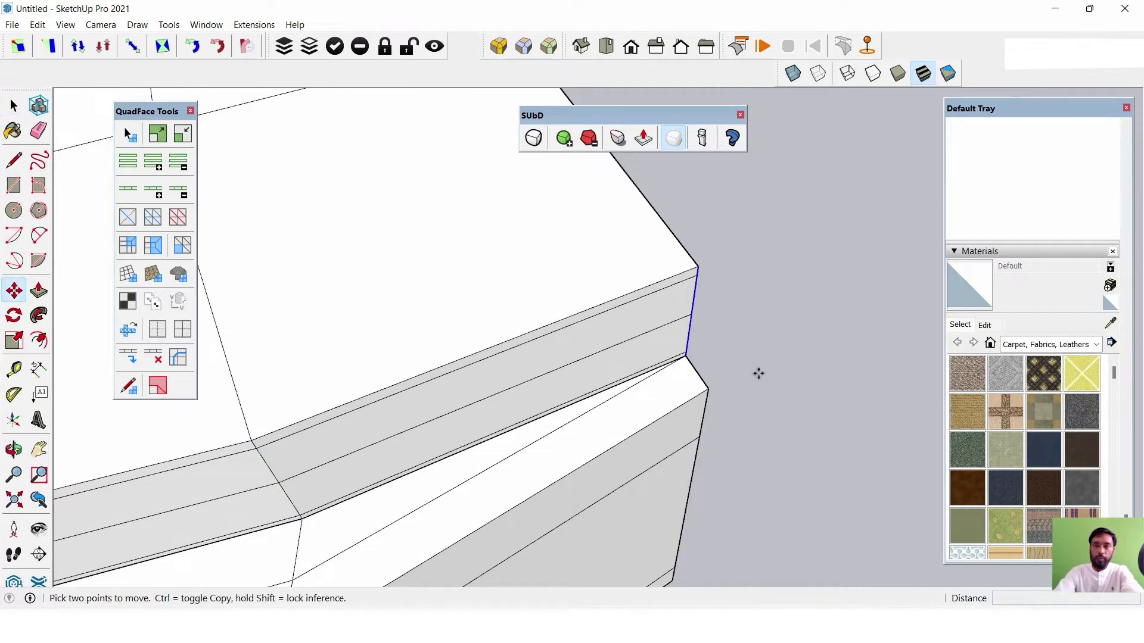
left_click(686, 358)
left_click(666, 326)
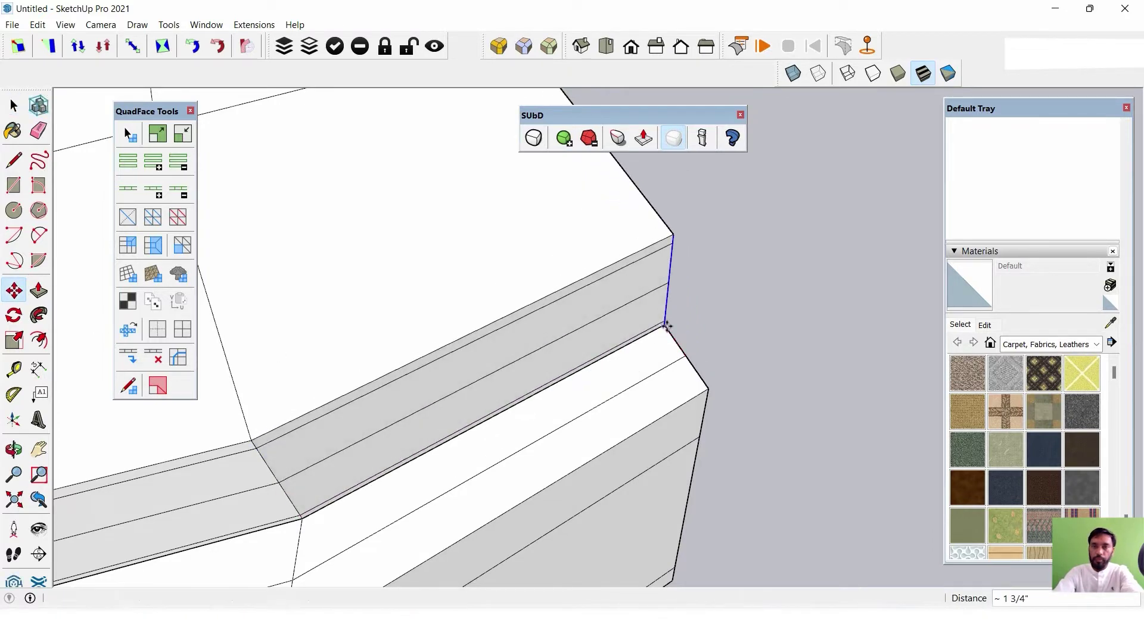
scroll(684, 345, "down", 3)
mouse_move(696, 352)
middle_mouse_down()
mouse_move(650, 344)
mouse_move(663, 349)
middle_mouse_up()
Insert two edge loops around the seat cushion with QuadFace Tools.
left_click(12, 107)
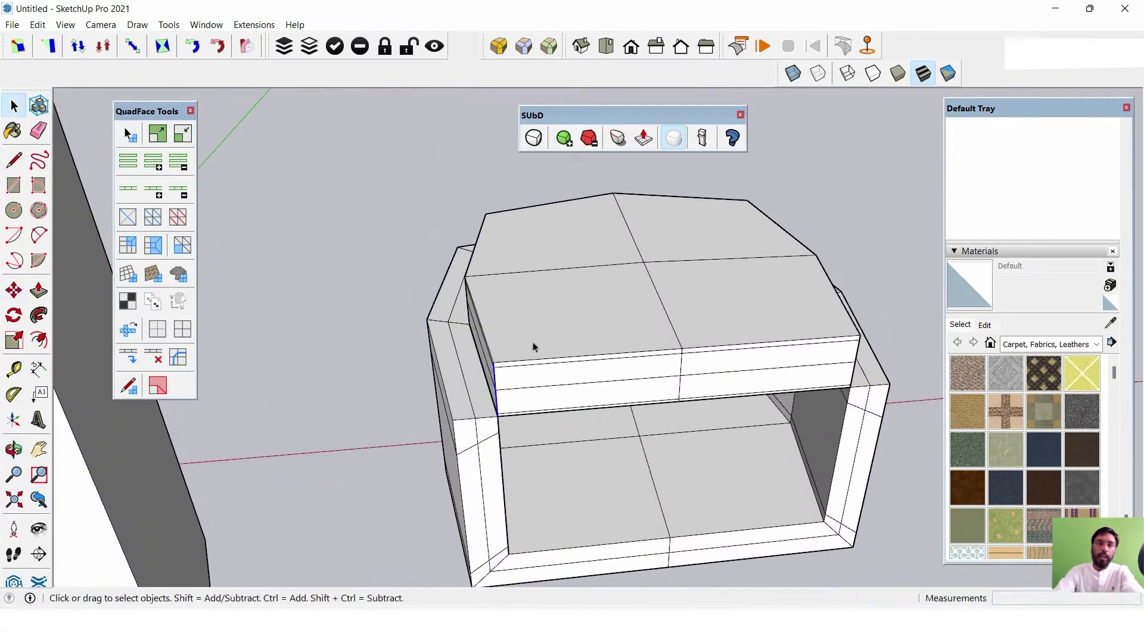
middle_click_drag(531, 345, 468, 320)
scroll(664, 332, "up", 3)
middle_click_drag(688, 356, 763, 340)
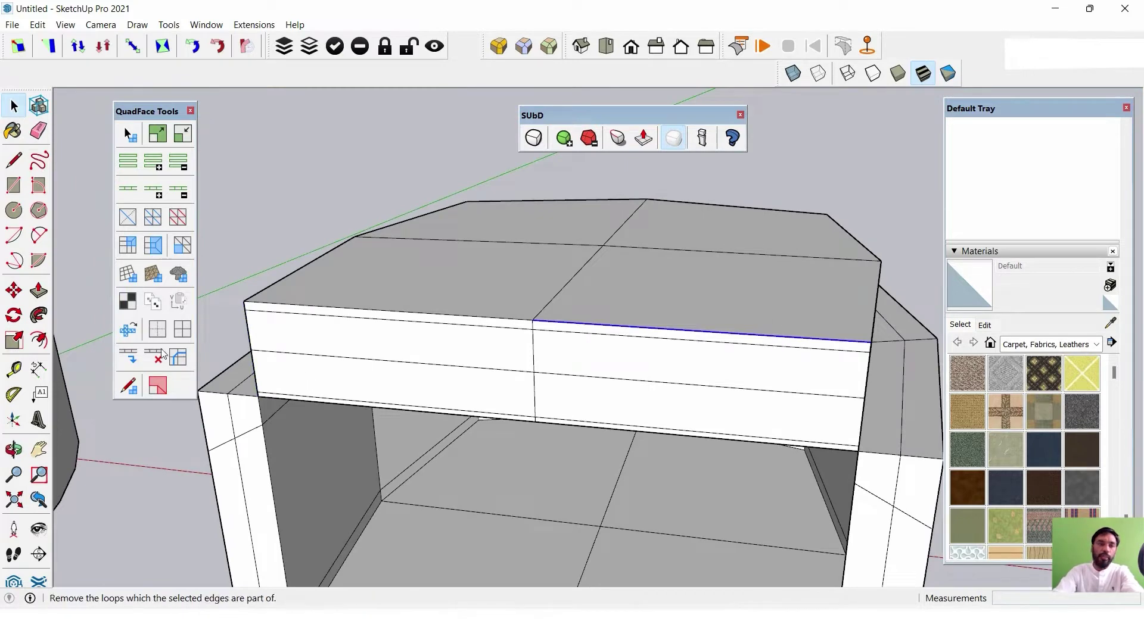
left_click(134, 356)
mouse_move(582, 337)
middle_mouse_down()
mouse_move(750, 404)
mouse_move(692, 376)
middle_mouse_up()
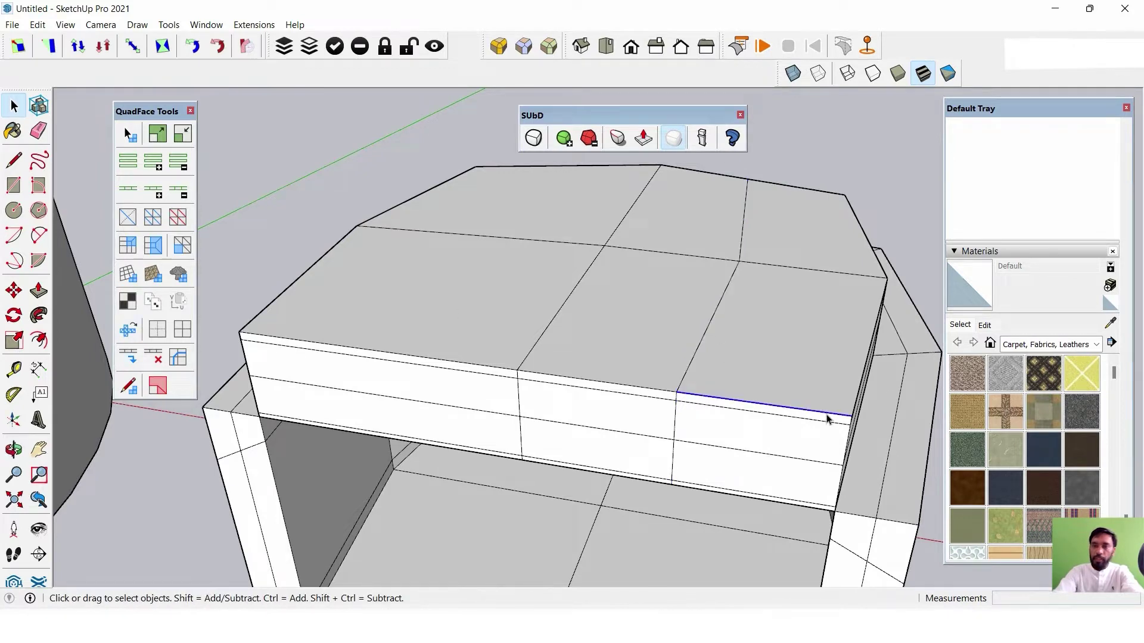
left_click(129, 356)
Slide the new edge loop toward the cushion's right end.
scroll(820, 333, "up", 3)
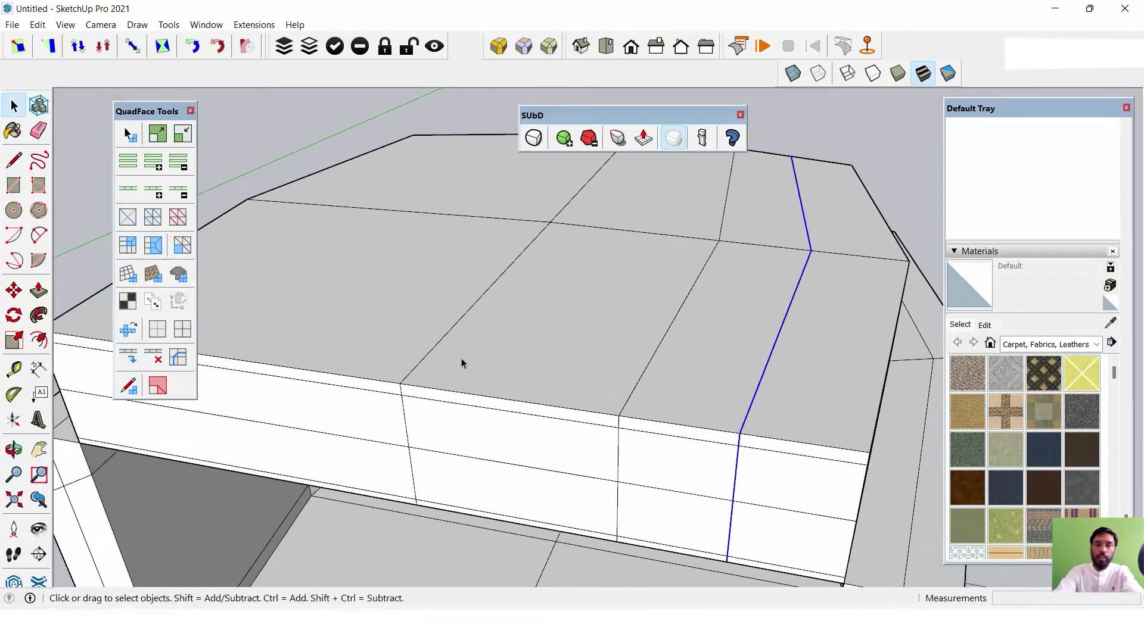
left_click(14, 290)
scroll(687, 368, "up", 2)
scroll(718, 383, "up", 2)
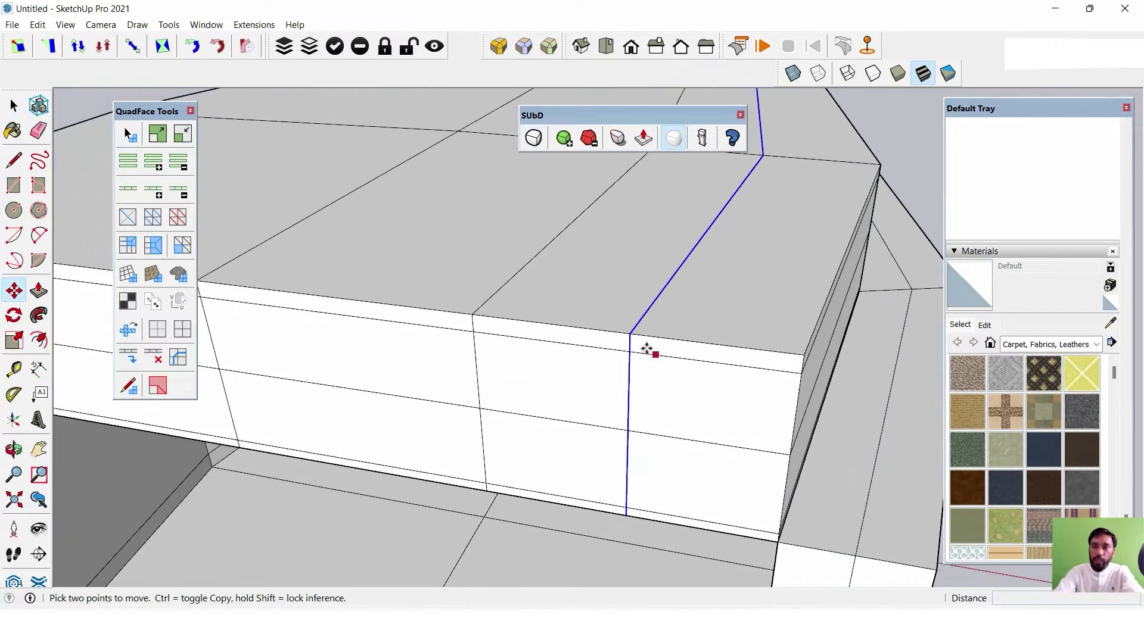
left_click(633, 338)
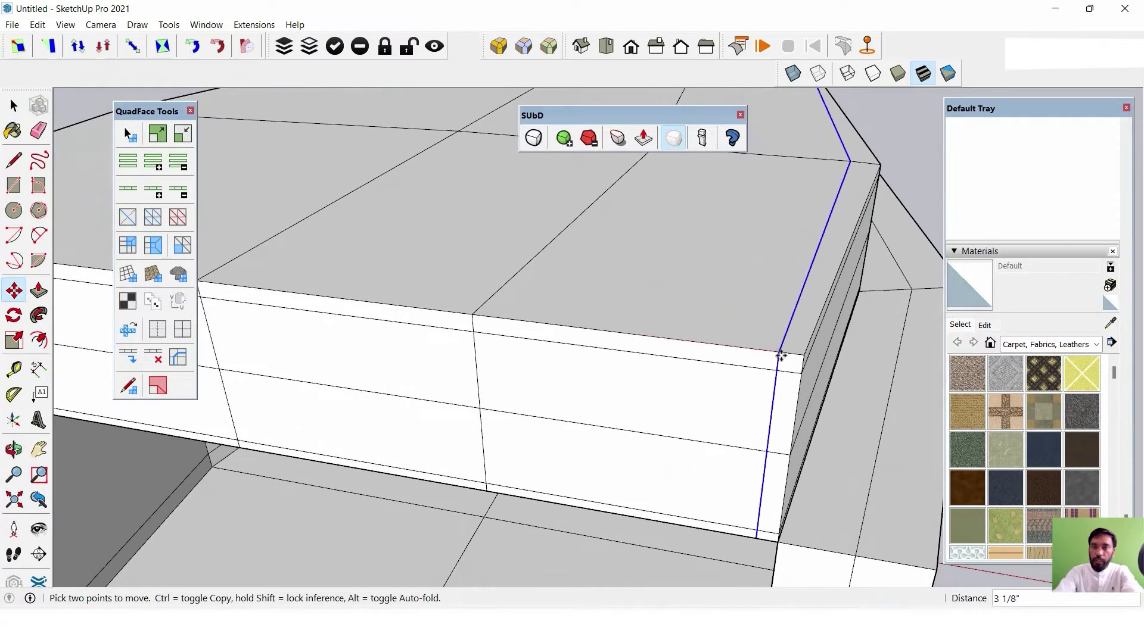
left_click(782, 358)
key("space")
Add an edge loop running along the cushion's length.
scroll(782, 358, "down", 3)
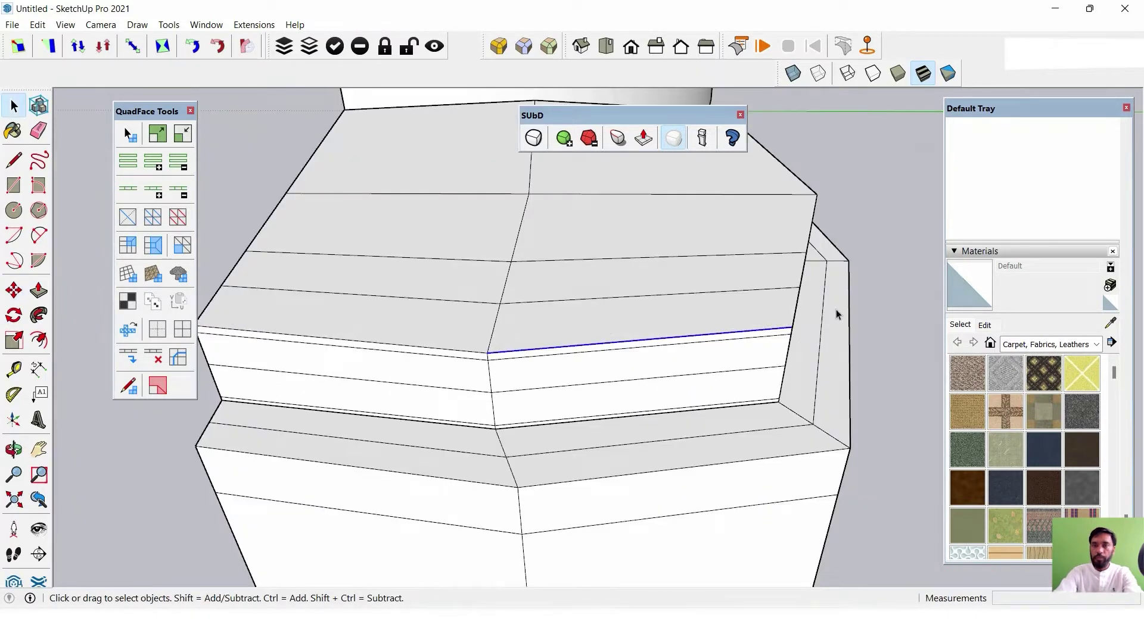
scroll(735, 332, "up", 1)
middle_click_drag(736, 331, 650, 328)
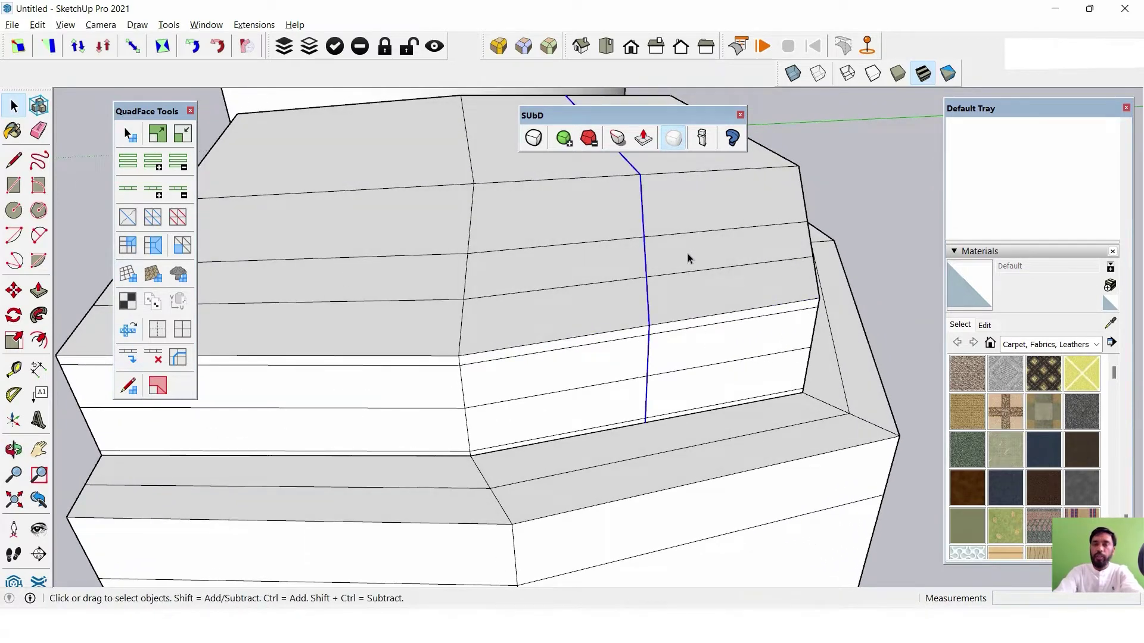
middle_click_drag(684, 255, 748, 423)
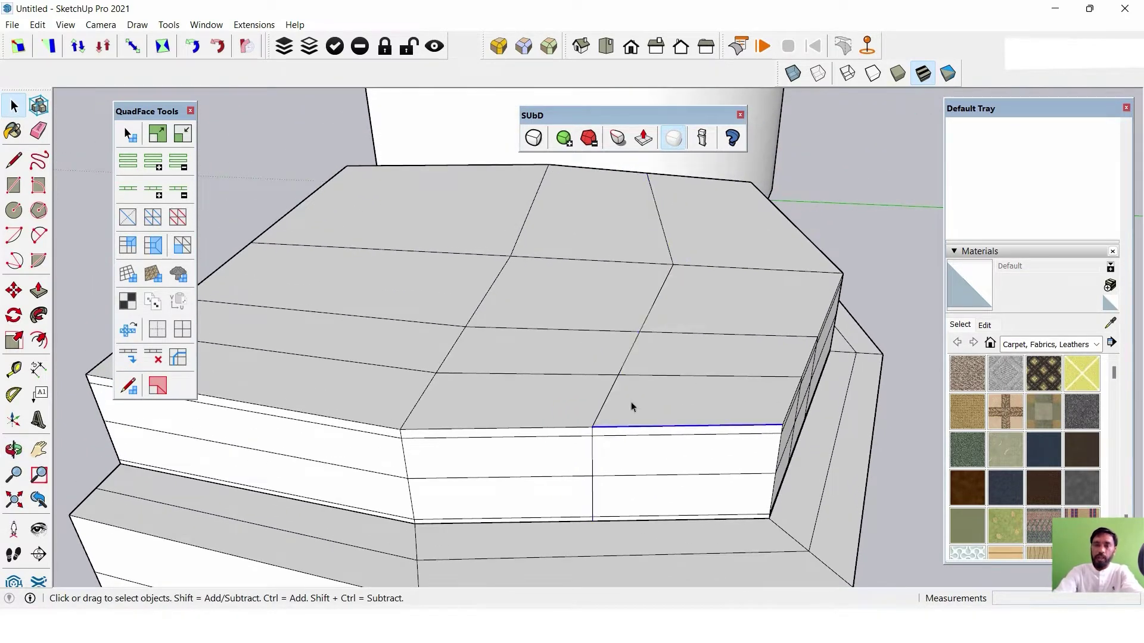
mouse_move(733, 319)
middle_mouse_down()
mouse_move(631, 373)
mouse_move(606, 356)
mouse_move(619, 364)
middle_mouse_up()
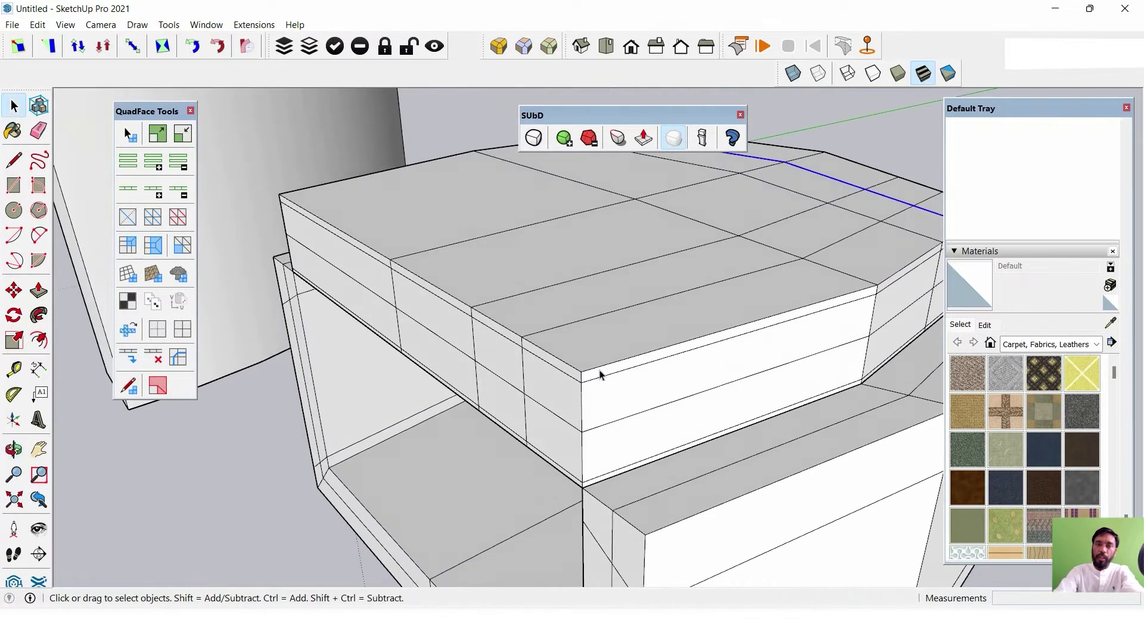
left_click(128, 358)
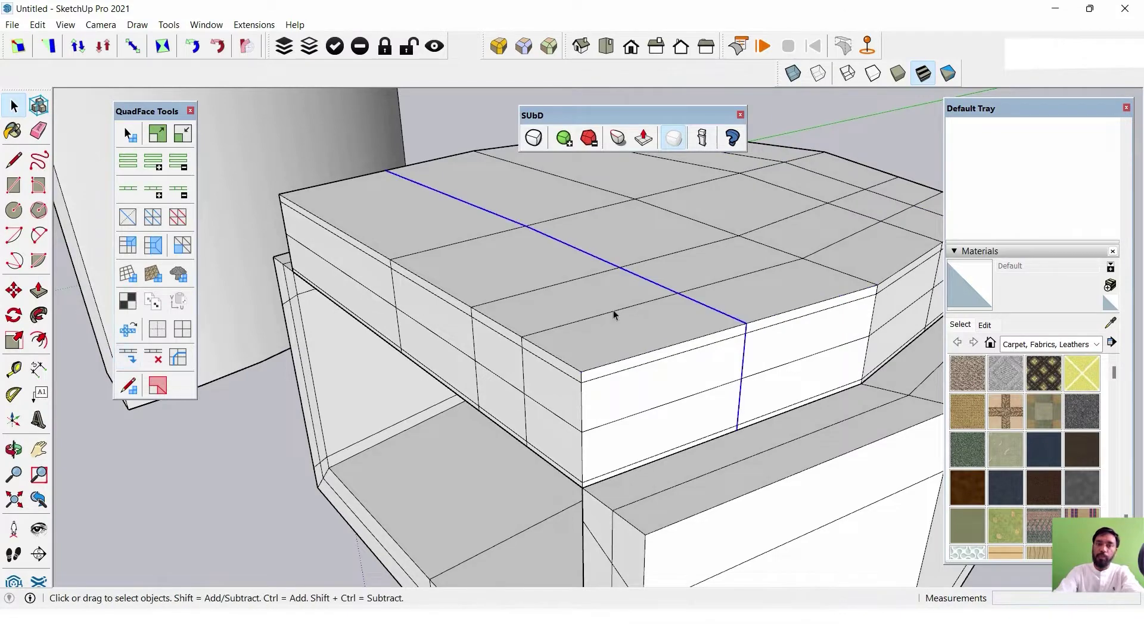
Attempt SUbD subdivision on the cushion and dismiss the resulting warning.
scroll(552, 359, "up", 3)
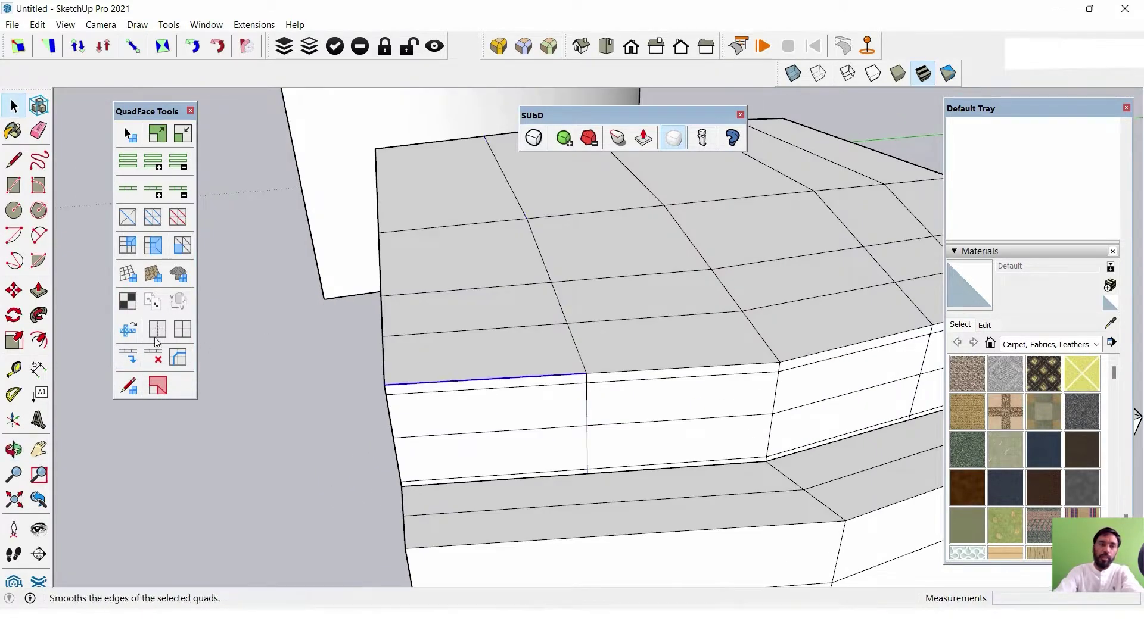
mouse_move(423, 340)
middle_mouse_down()
mouse_move(689, 322)
mouse_move(697, 278)
mouse_move(620, 285)
middle_mouse_up()
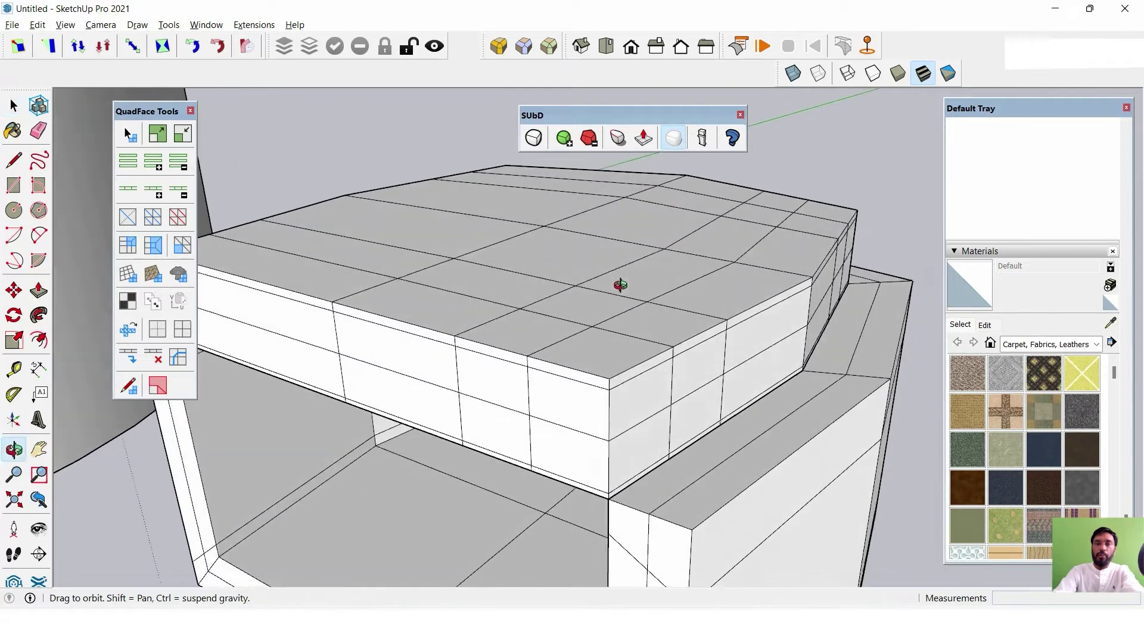
left_click(538, 146)
left_click(689, 345)
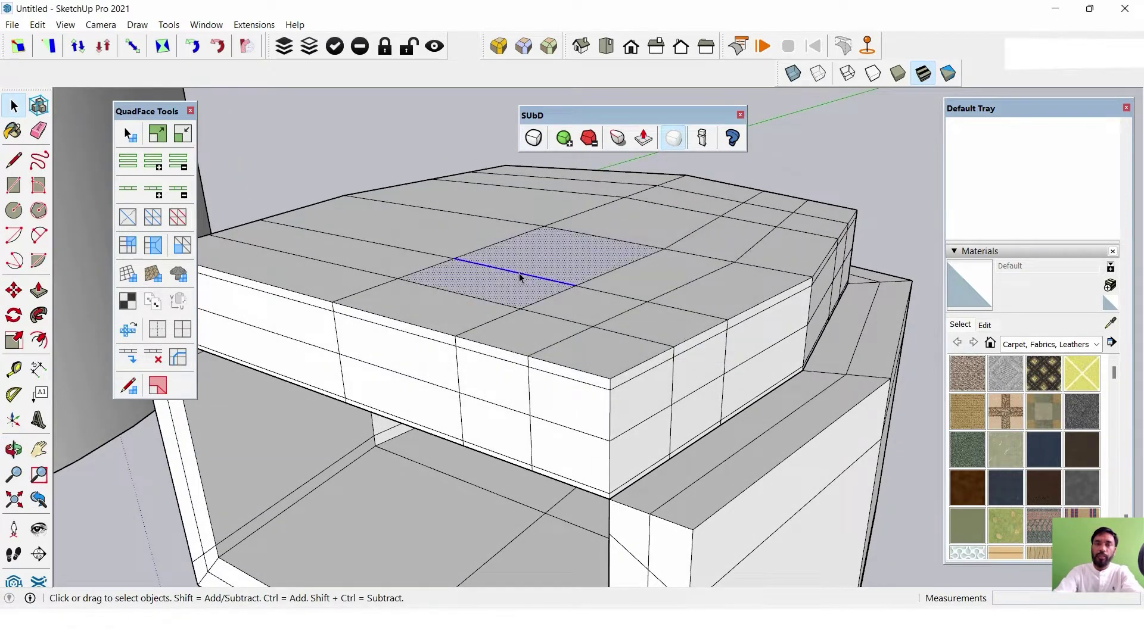
Make the cushion mesh a group and smooth it with SUbD subdivision.
triple_click(523, 273)
right_click(523, 272)
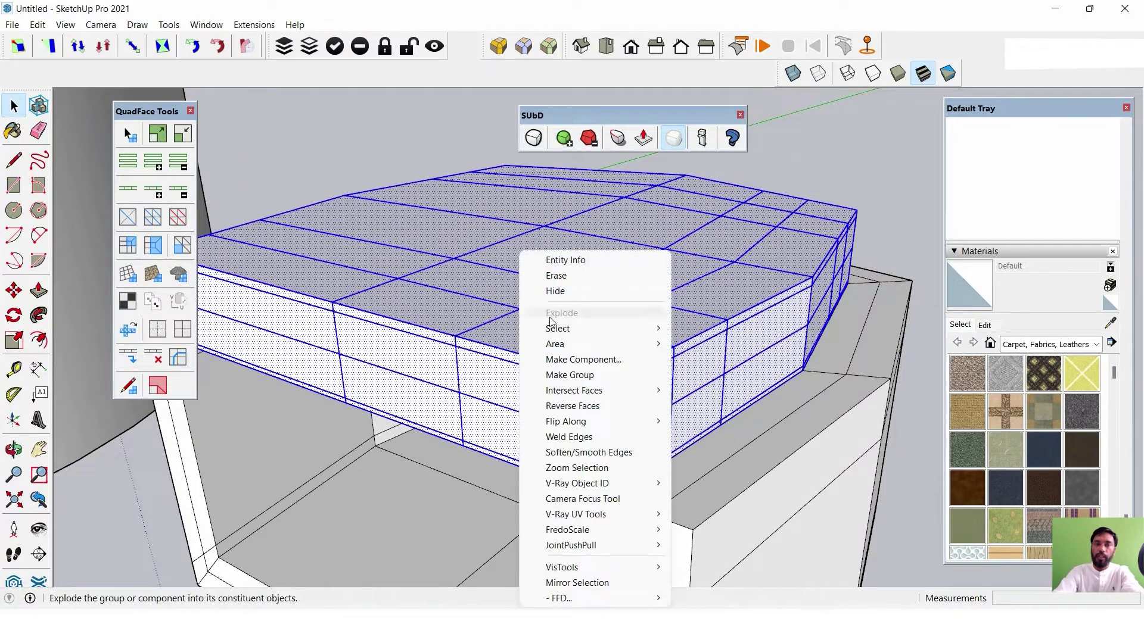
left_click(570, 375)
left_click(535, 142)
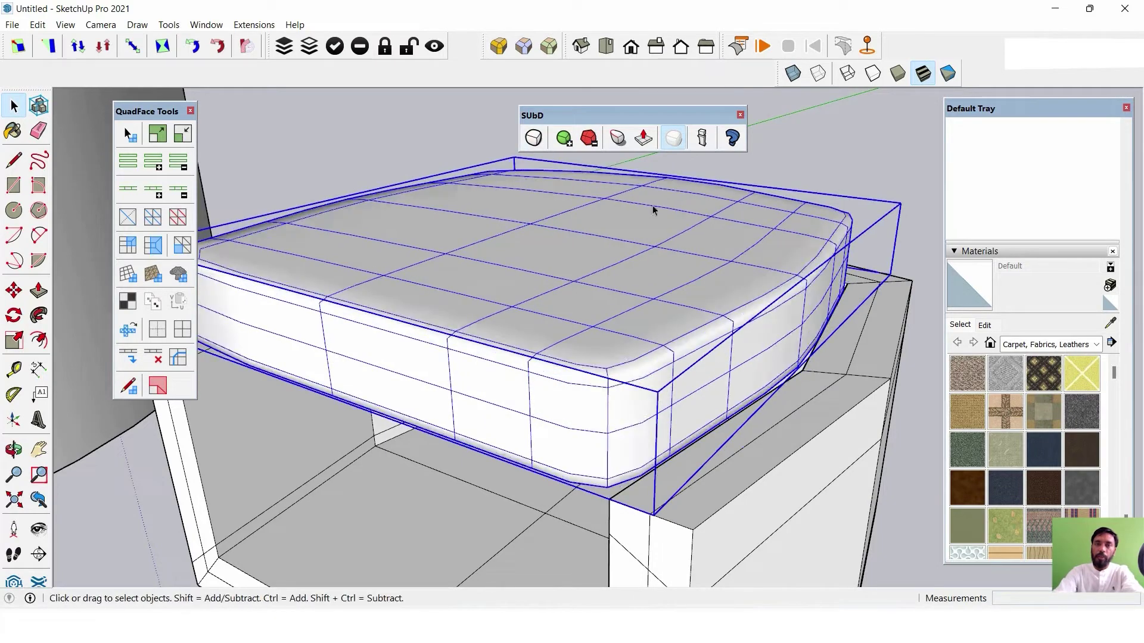
left_click(886, 164)
mouse_move(886, 163)
middle_mouse_down()
mouse_move(777, 415)
mouse_move(927, 365)
mouse_move(735, 332)
middle_mouse_up()
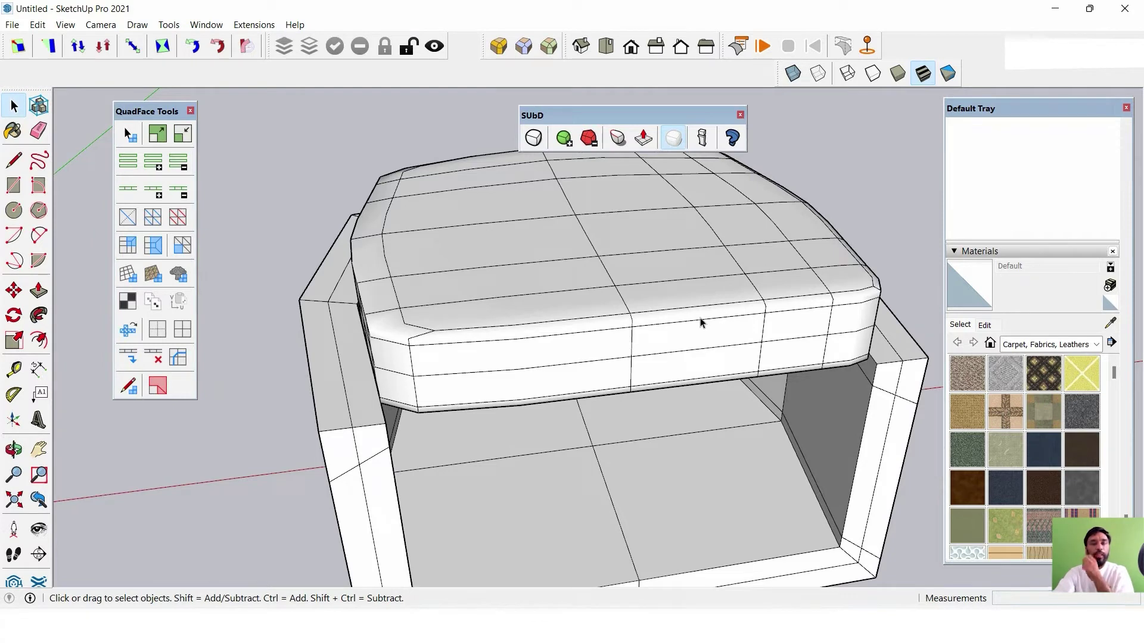
Dismiss the subdivision warning and select the seat cushion.
left_click(535, 139)
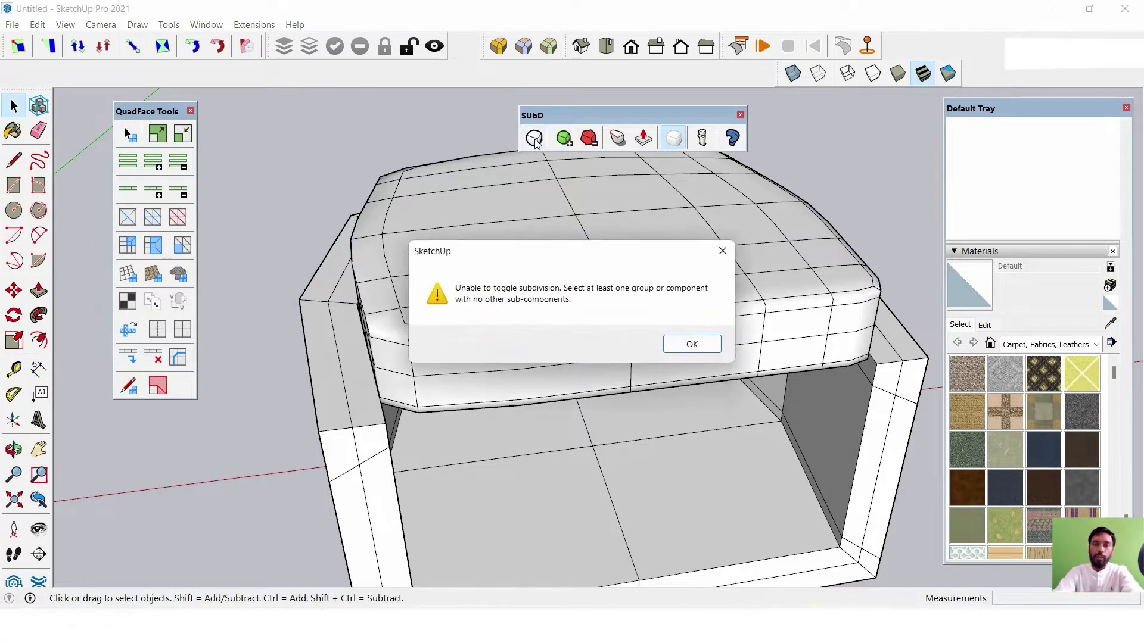
left_click(685, 339)
left_click(577, 281)
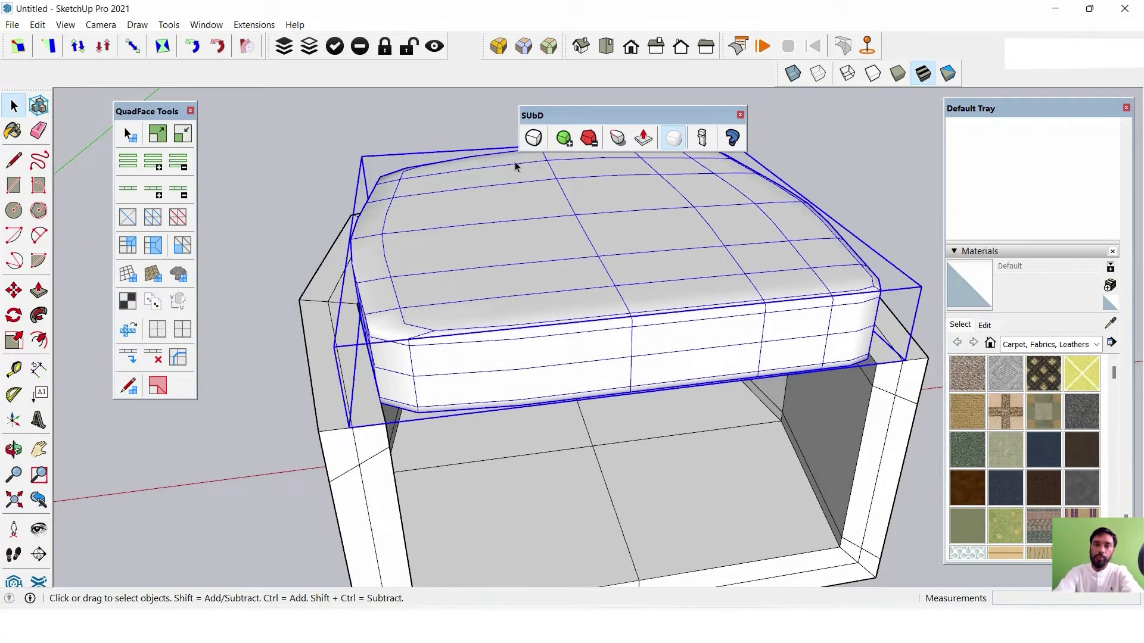
mouse_move(519, 167)
middle_mouse_down()
mouse_move(773, 289)
mouse_move(740, 286)
middle_mouse_up()
Move the cushion down about 1'3" so it rests inside the sofa base.
key("m")
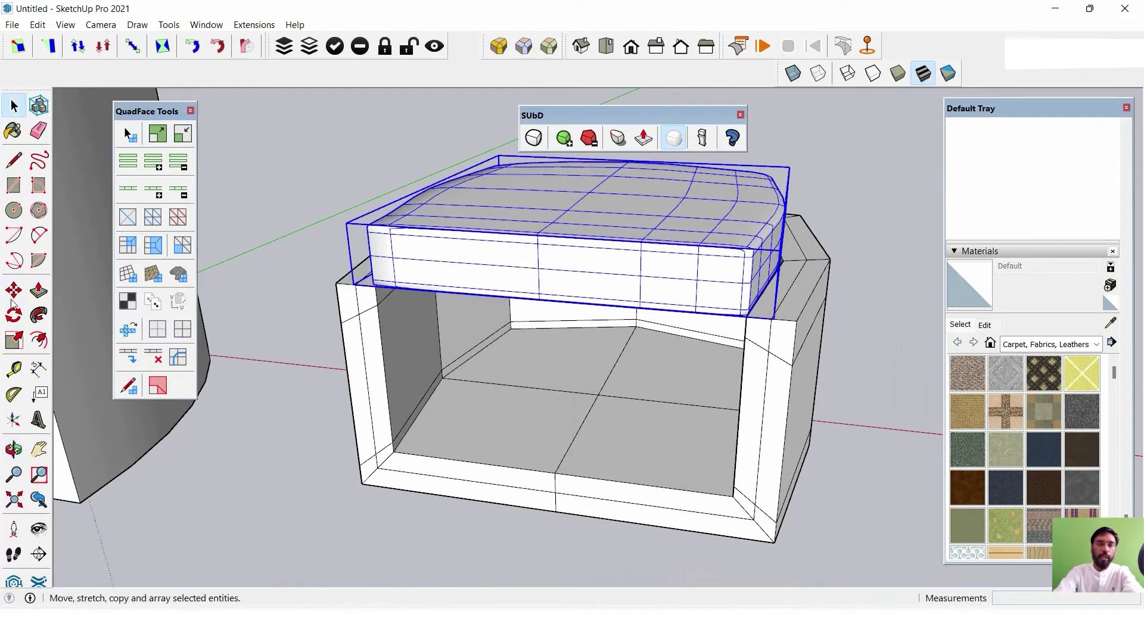
left_click(741, 316)
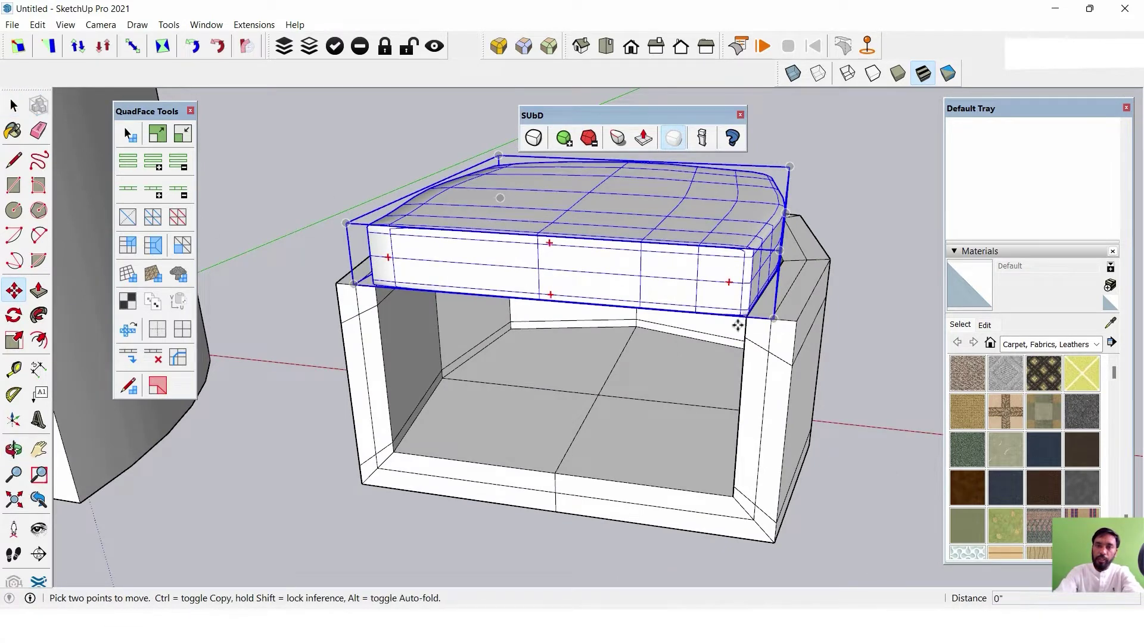
left_click(731, 499)
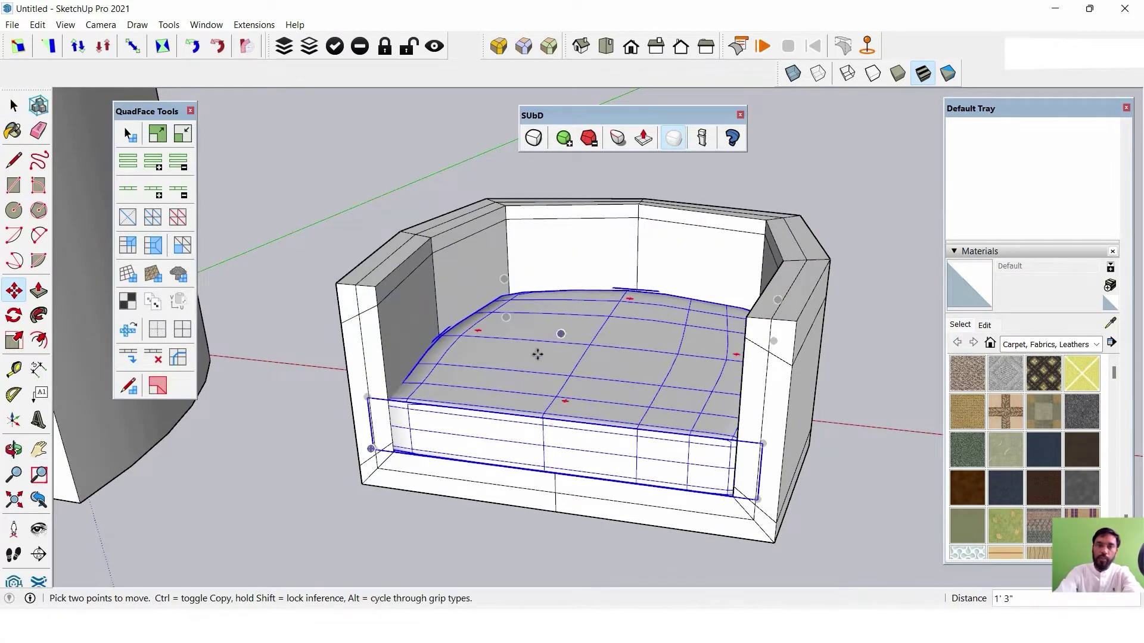
middle_click_drag(537, 351, 684, 413)
scroll(409, 234, "up", 2)
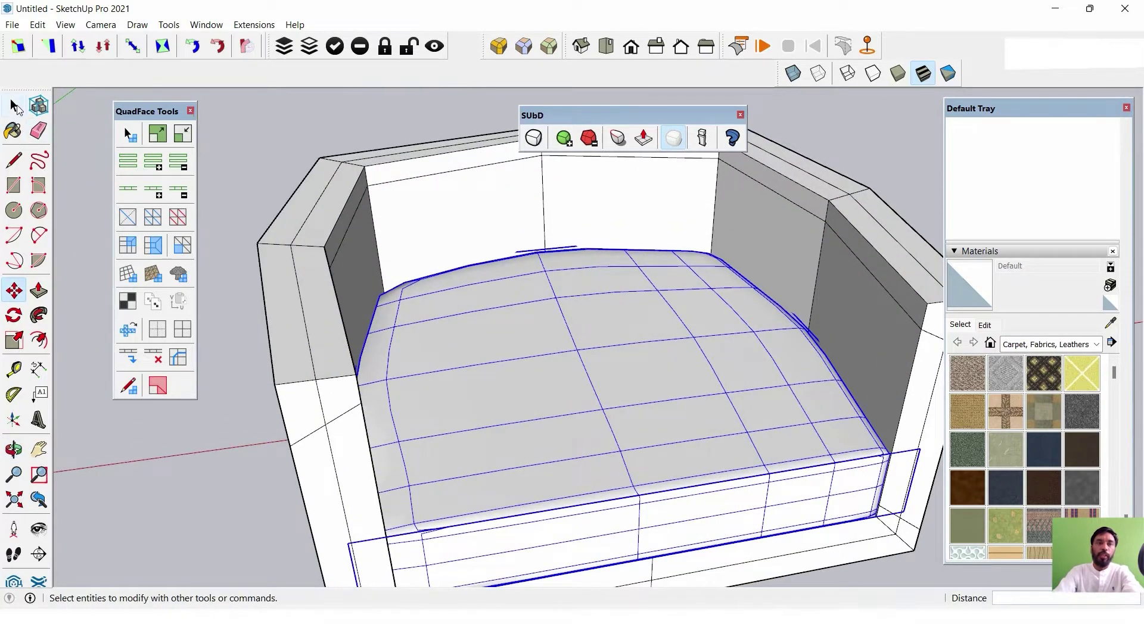
scroll(400, 152, "down", 3)
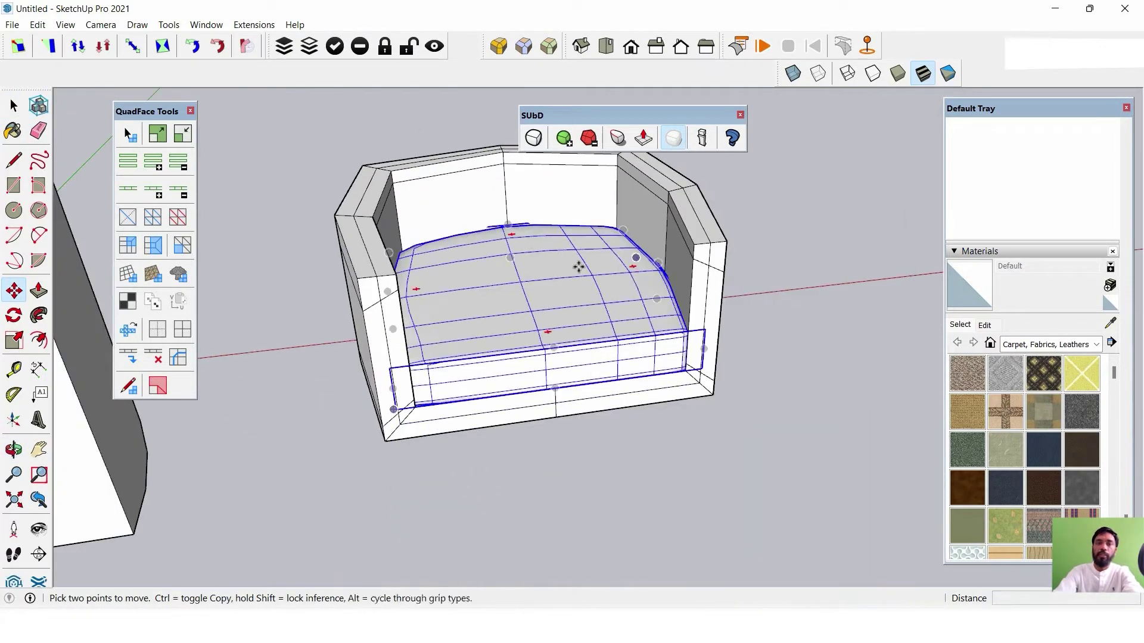
key("space")
left_click(723, 288)
mouse_move(723, 288)
middle_mouse_down()
mouse_move(524, 287)
mouse_move(838, 348)
middle_mouse_up()
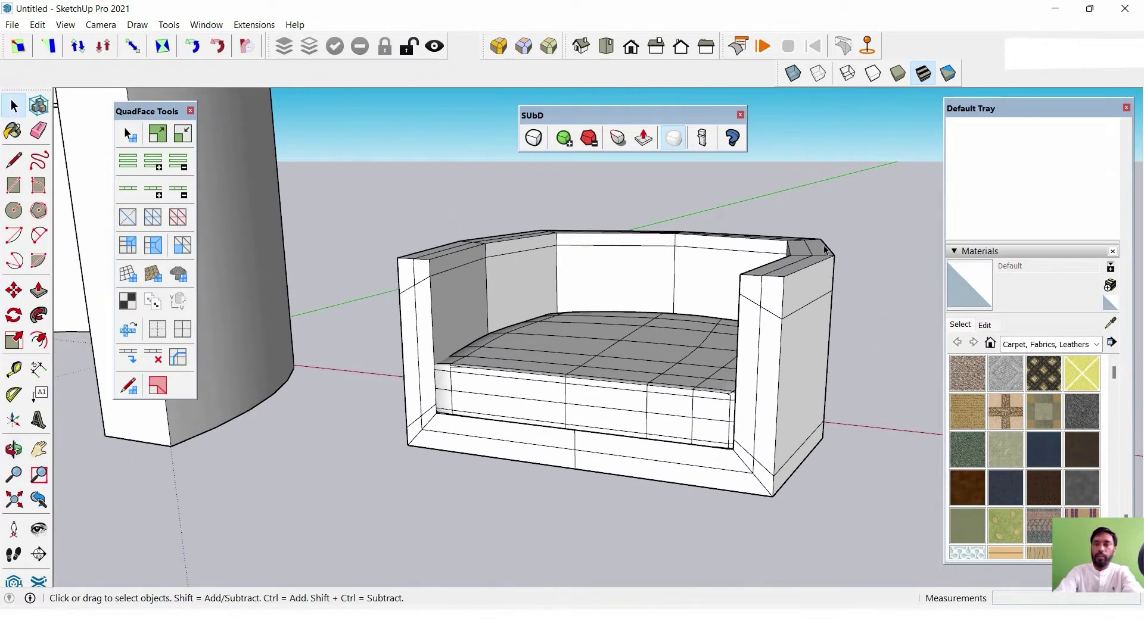
Apply SUbD subdivision to the sofa group and orbit around its rounded body.
left_click(794, 287)
left_click(533, 139)
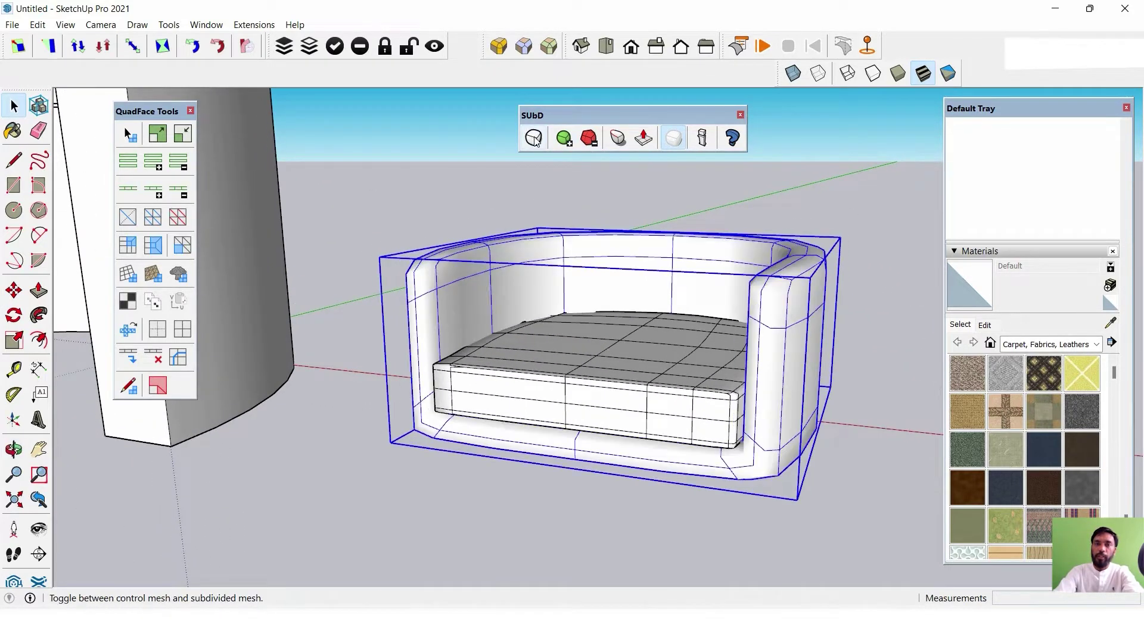
left_click(876, 330)
mouse_move(717, 333)
middle_mouse_down()
mouse_move(841, 423)
mouse_move(914, 388)
mouse_move(891, 317)
mouse_move(715, 346)
middle_mouse_up()
mouse_move(546, 366)
middle_mouse_down()
mouse_move(595, 435)
mouse_move(263, 416)
mouse_move(508, 309)
mouse_move(484, 222)
mouse_move(656, 355)
mouse_move(560, 181)
mouse_move(526, 340)
mouse_move(609, 286)
mouse_move(656, 421)
mouse_move(651, 501)
mouse_move(537, 199)
middle_mouse_up()
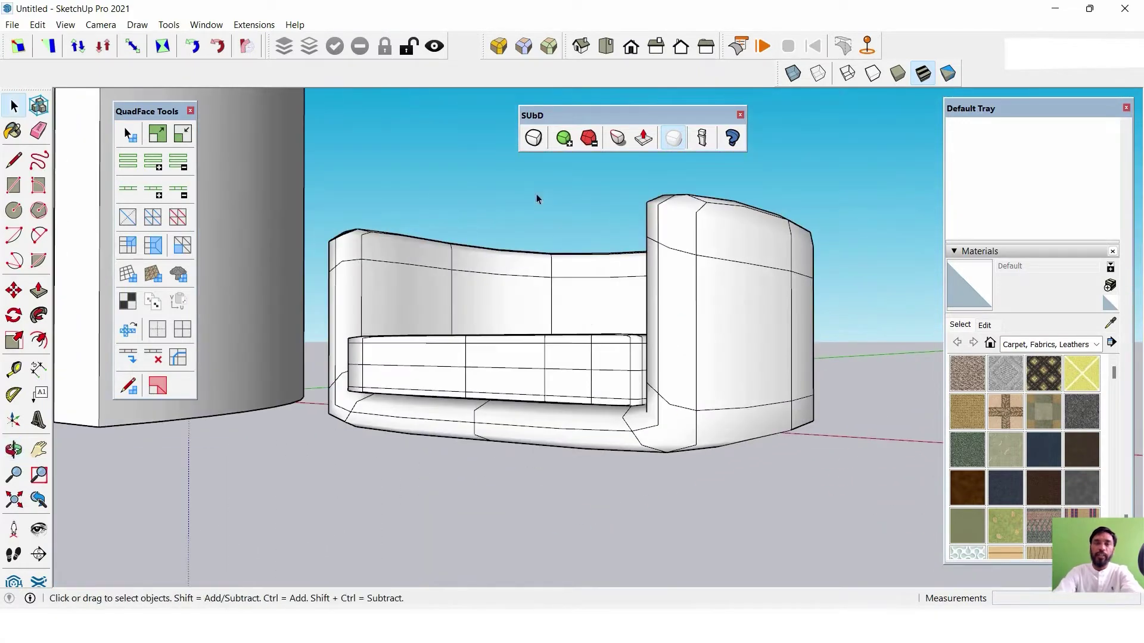
left_click(533, 137)
left_click(685, 343)
left_click(684, 293)
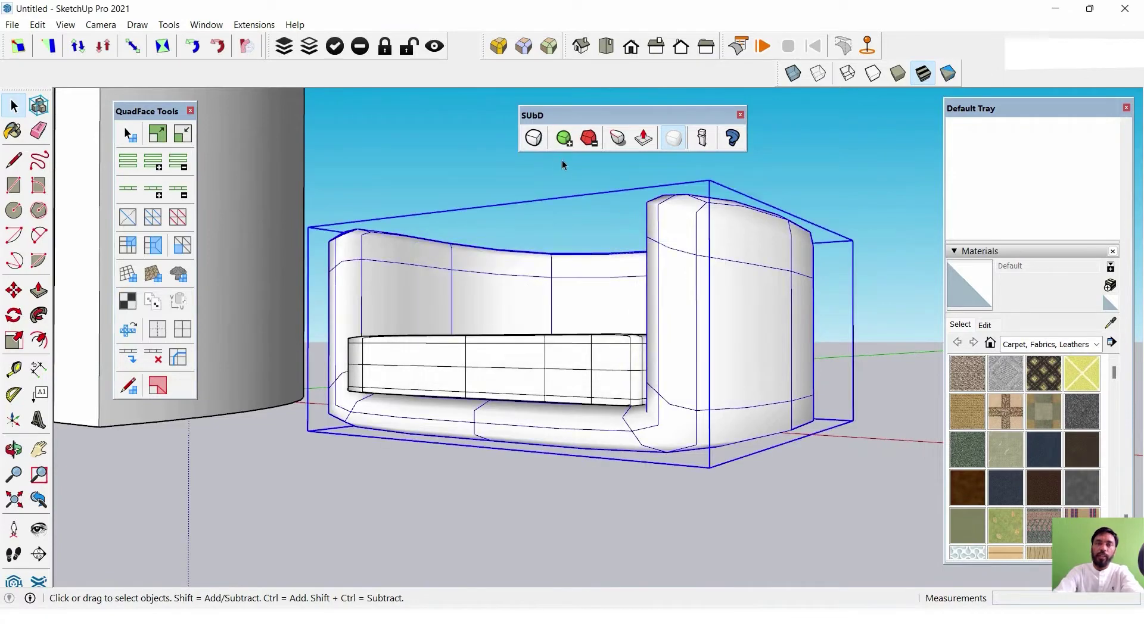
Draw a circle under the control mesh and push/pull it 6" into a cylinder.
left_click(534, 138)
mouse_move(638, 383)
middle_mouse_down()
mouse_move(575, 301)
mouse_move(618, 335)
middle_mouse_up()
left_click(13, 210)
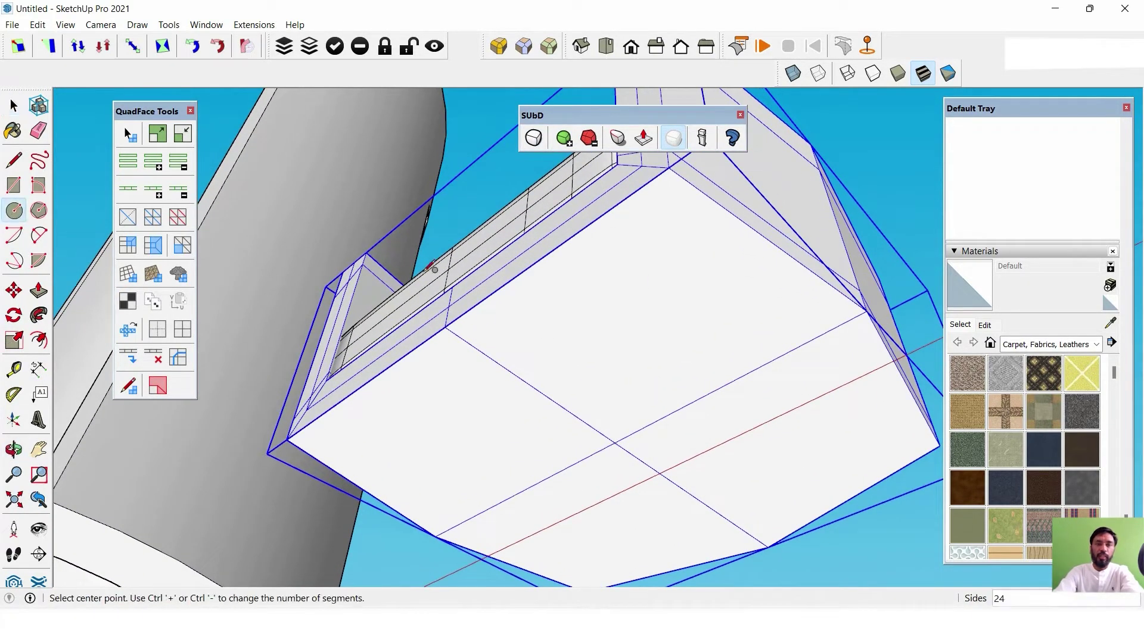
left_click(641, 255)
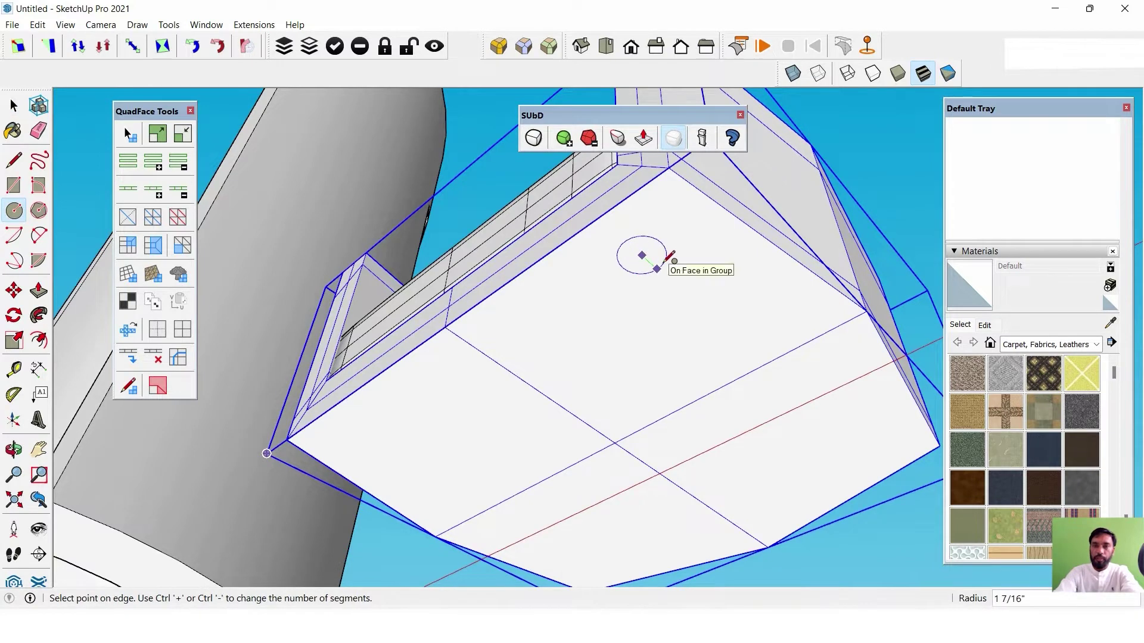
left_click(666, 261)
left_click(39, 291)
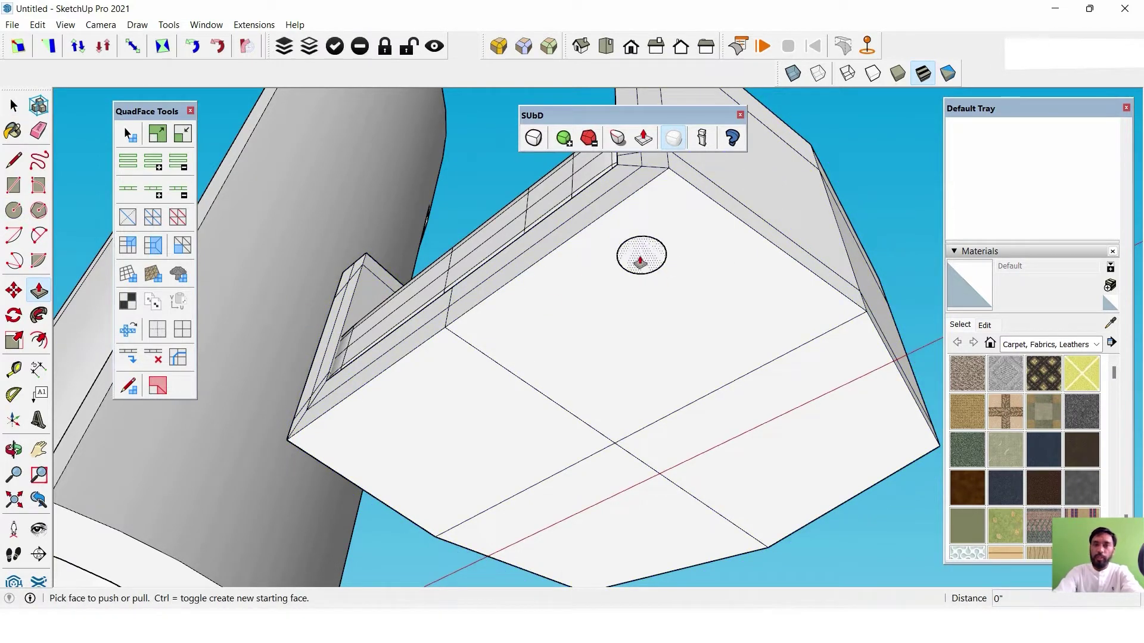
left_click_drag(640, 261, 626, 384)
middle_click_drag(625, 383, 769, 590)
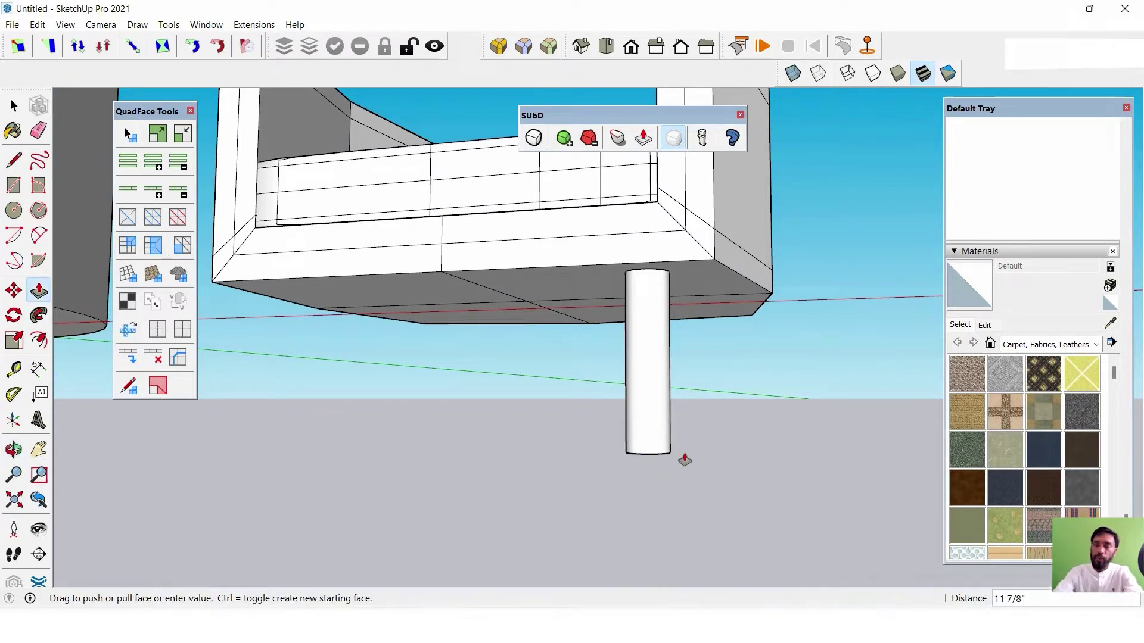
type("6")
key("Return")
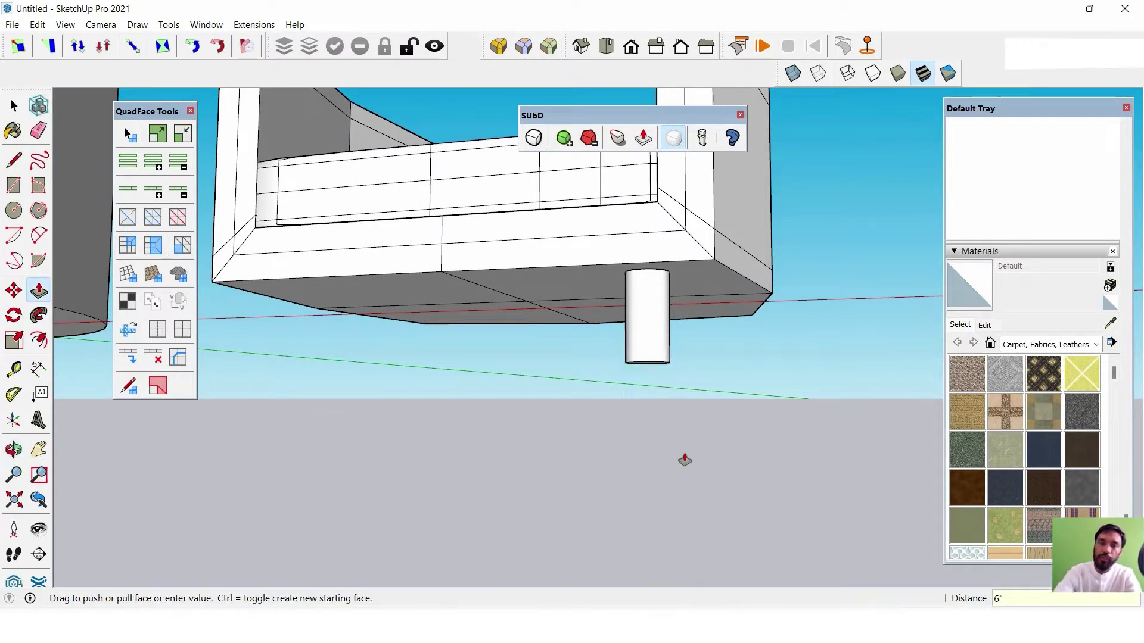
Scale the cylinder's bottom face to 0.5 about its center to taper the leg.
left_click(14, 106)
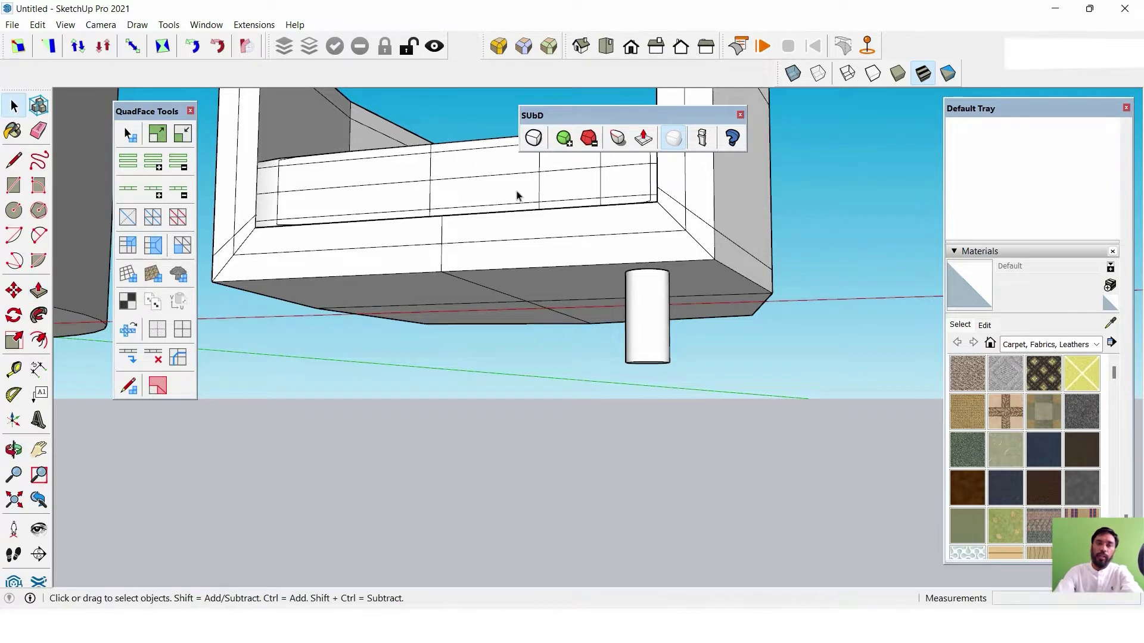
scroll(656, 377, "up", 2)
middle_click_drag(587, 397, 552, 310)
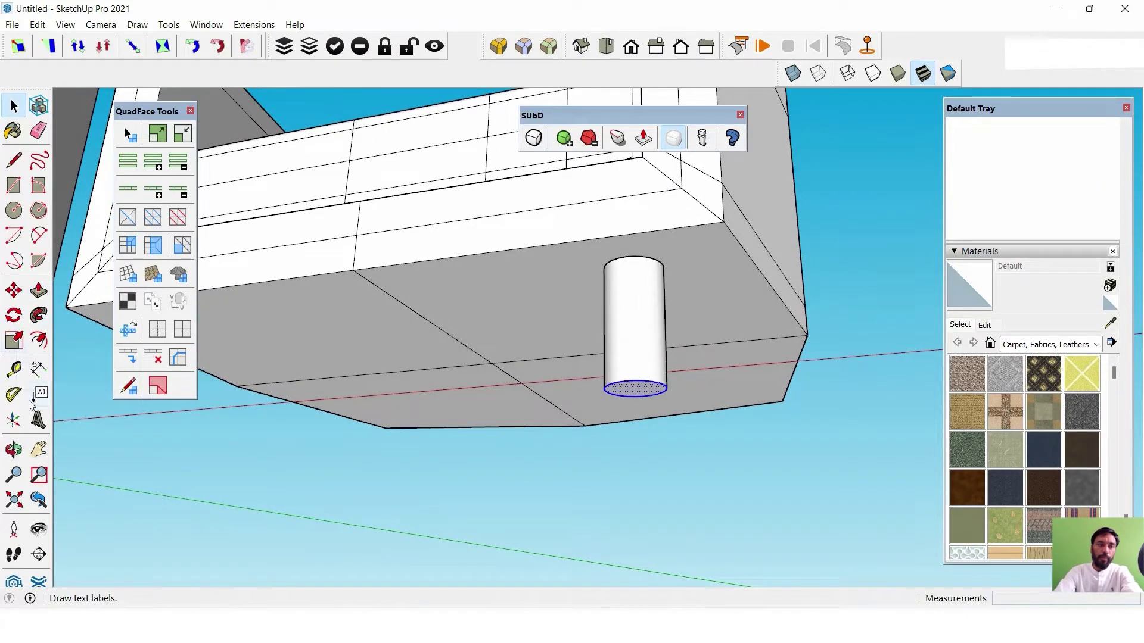
left_click(14, 341)
middle_click_drag(667, 453, 695, 503)
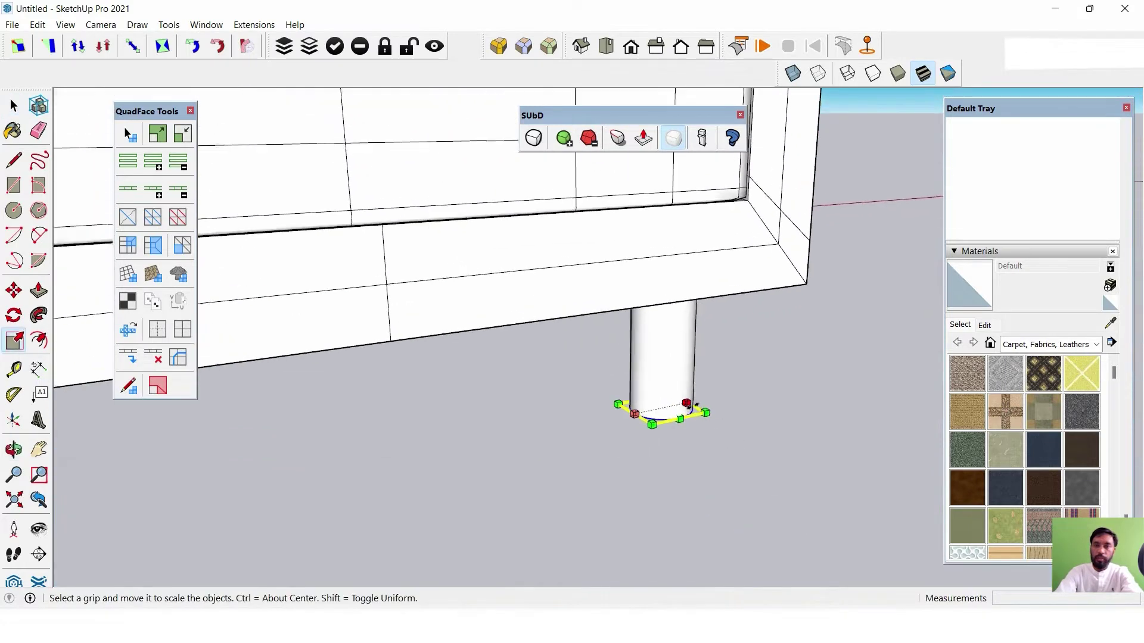
mouse_move(667, 417)
middle_mouse_down()
mouse_move(680, 434)
mouse_move(721, 426)
middle_mouse_up()
left_click_drag(718, 423, 684, 410, "ctrl")
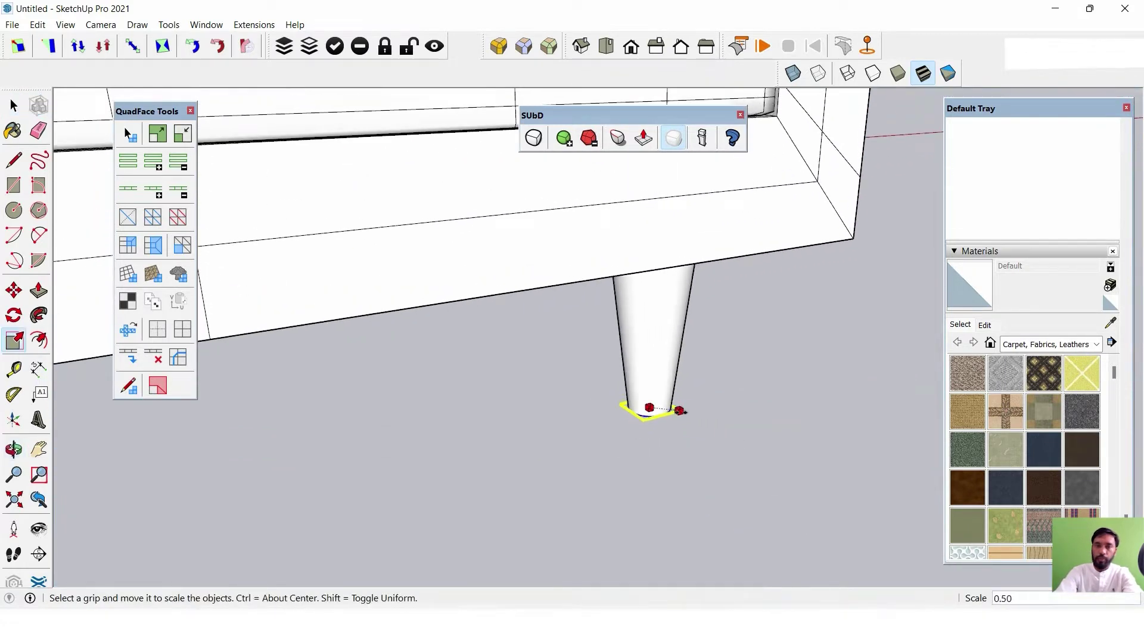
mouse_move(682, 351)
middle_mouse_down()
mouse_move(741, 332)
mouse_move(735, 307)
mouse_move(753, 320)
mouse_move(486, 289)
mouse_move(654, 360)
mouse_move(637, 351)
mouse_move(618, 292)
mouse_move(614, 309)
middle_mouse_up()
Group the tapered leg and flip it along the red axis.
left_click(14, 106)
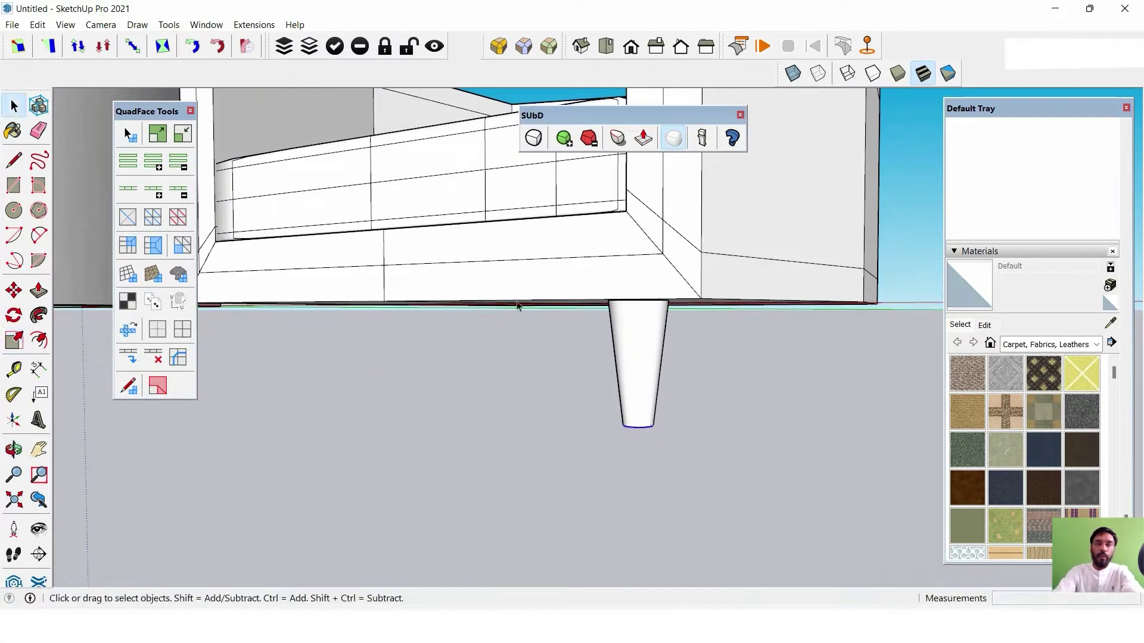
left_click(642, 358)
right_click(640, 354)
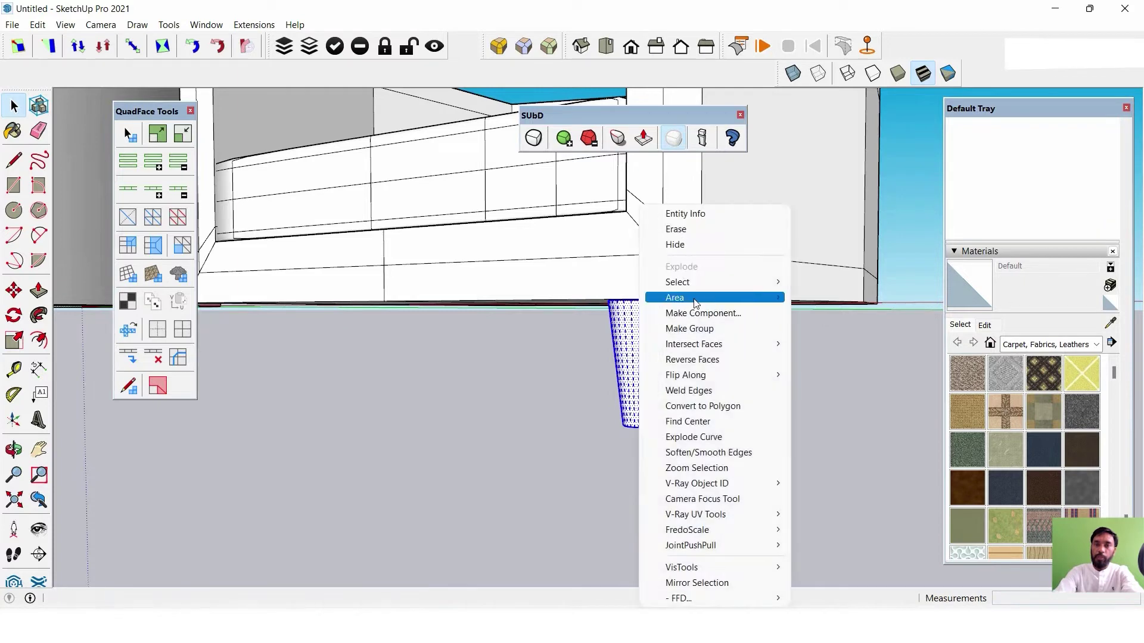
left_click(694, 329)
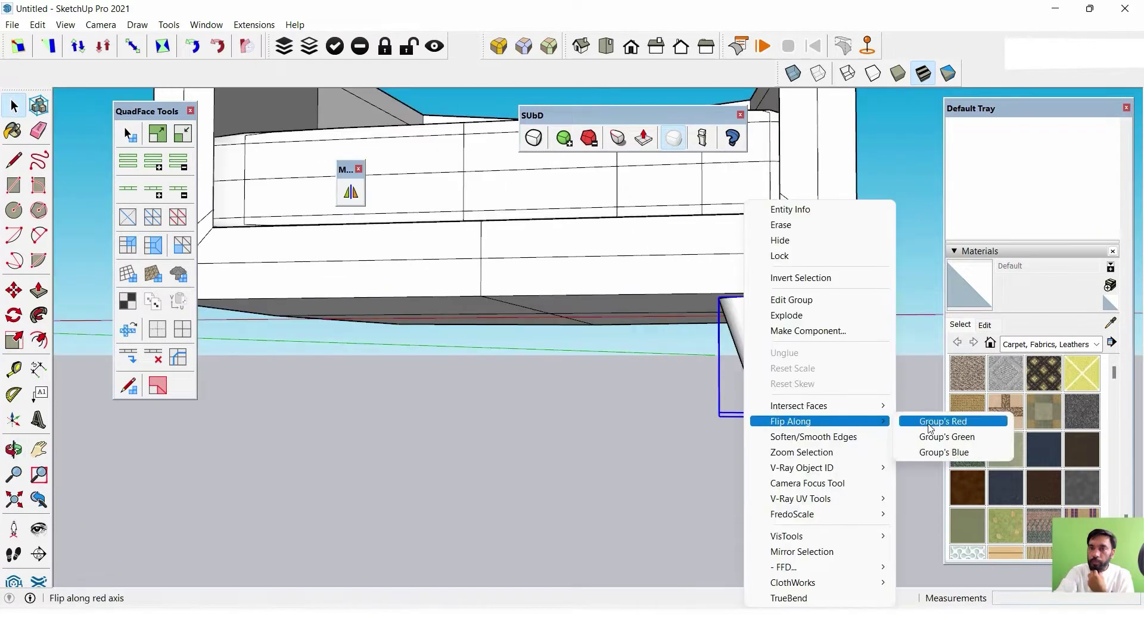
left_click(943, 421)
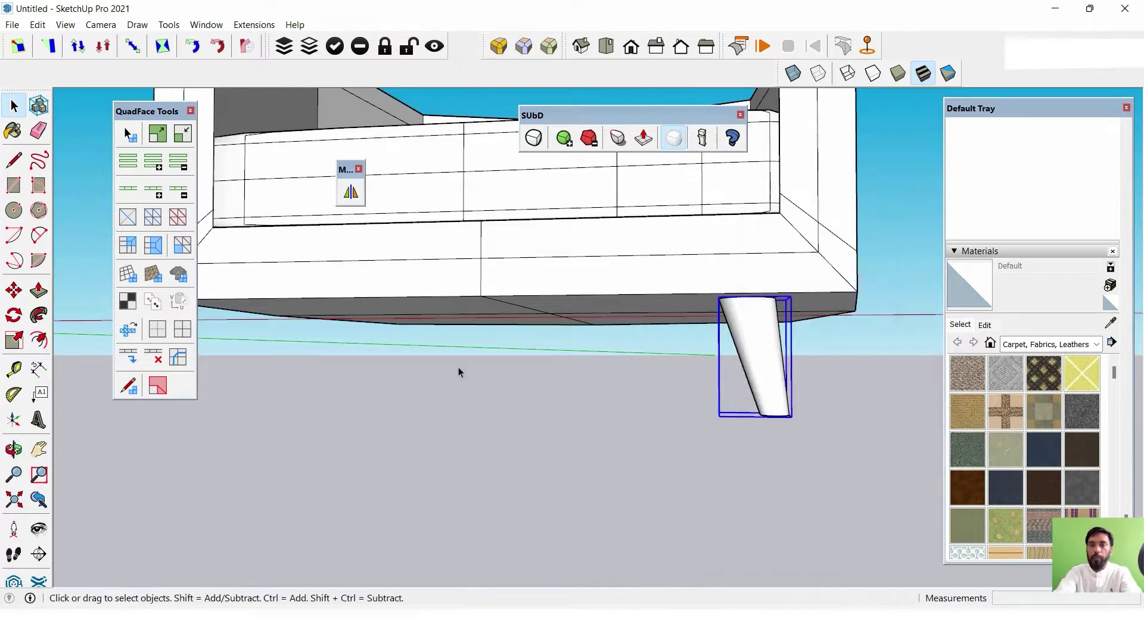
left_click(718, 335)
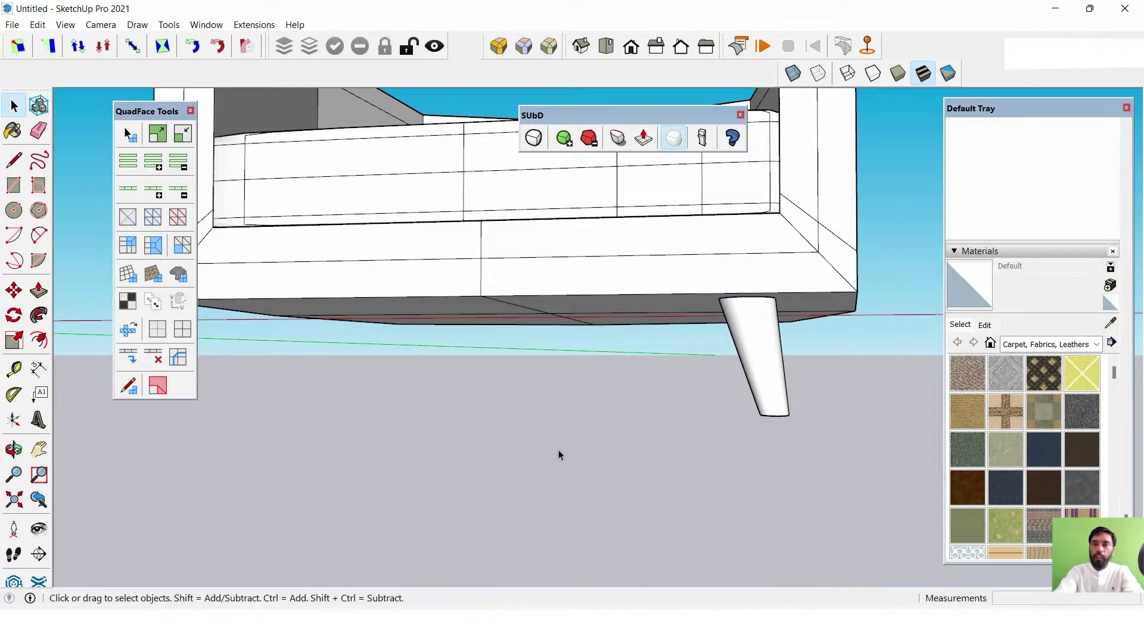
Copy the leg to the left end and mirror the copy along its red axis.
left_click(739, 356)
middle_click_drag(753, 370, 255, 270)
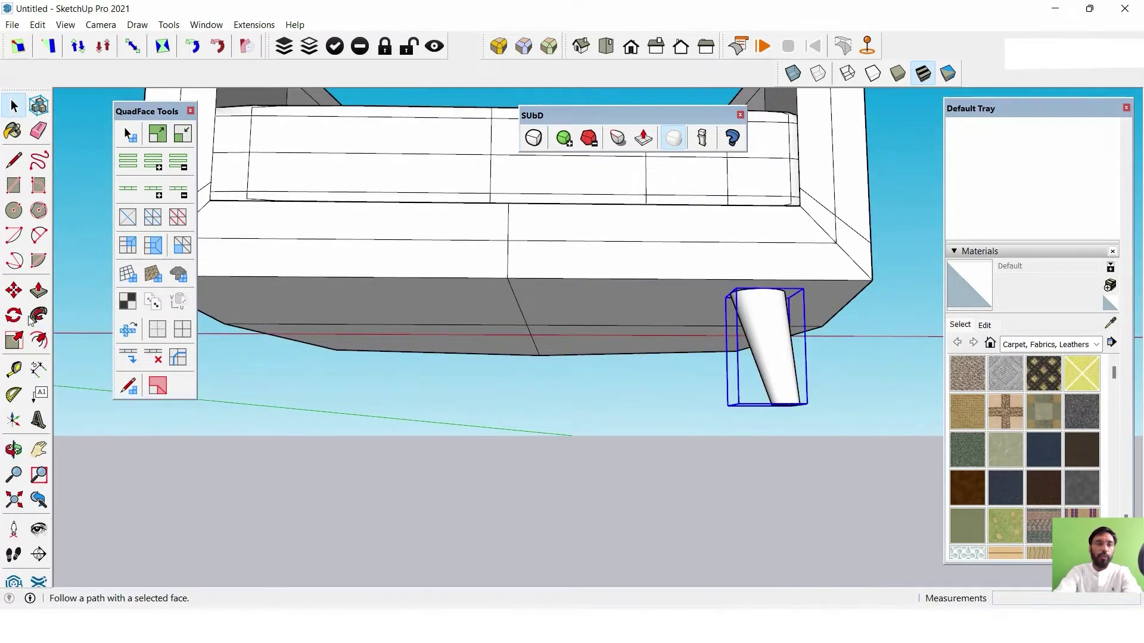
key("m")
left_click(807, 416)
key("ctrl")
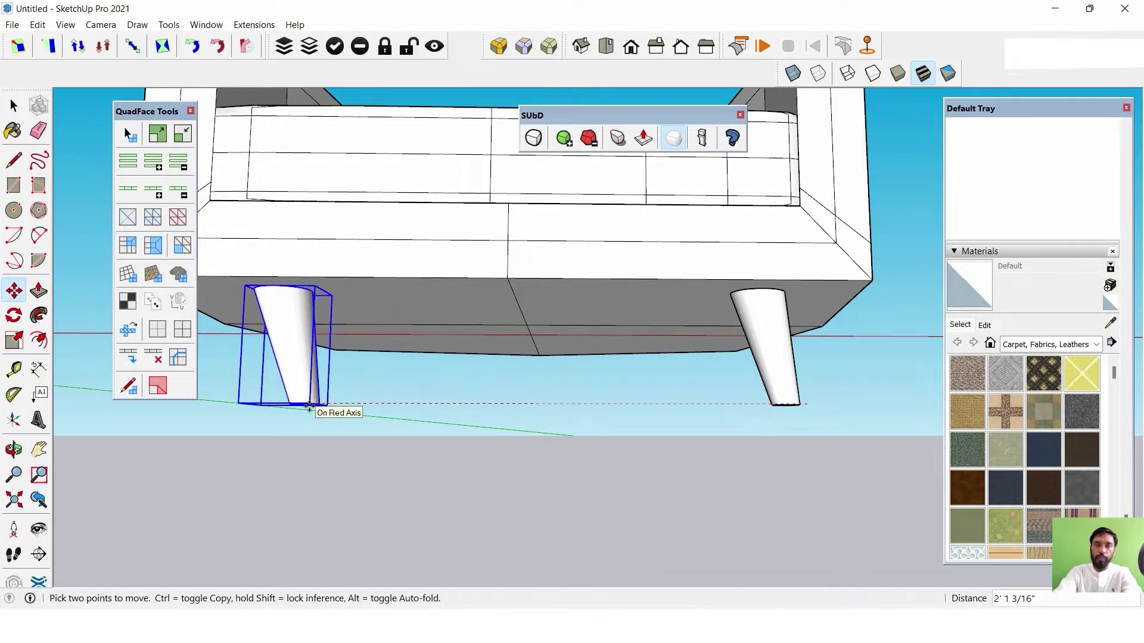
left_click(311, 405)
left_click(14, 105)
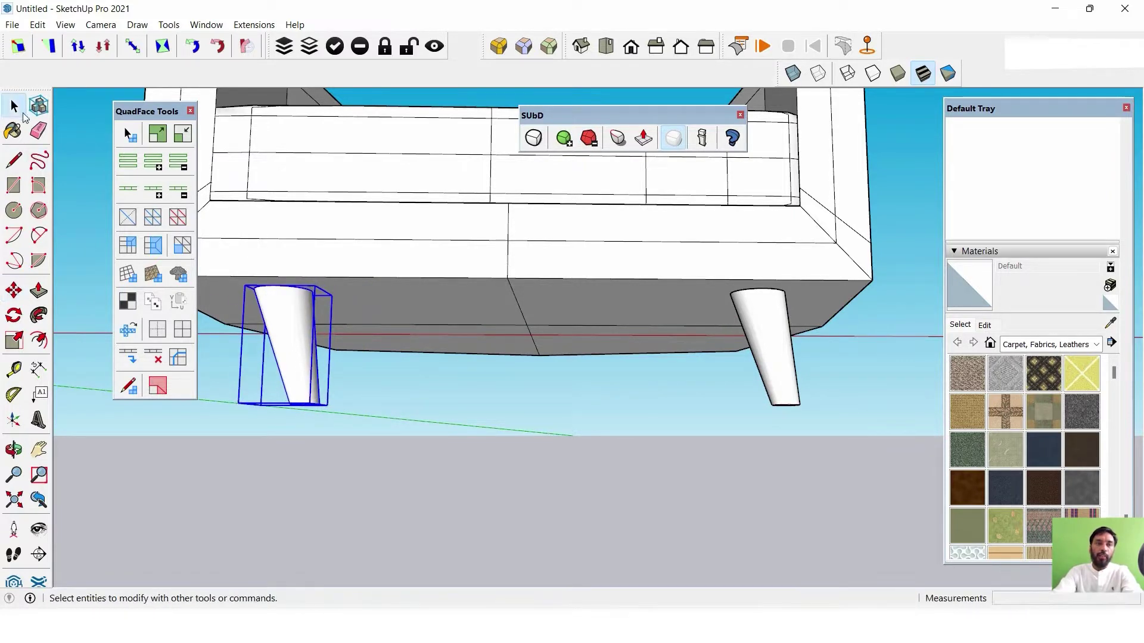
right_click(279, 328)
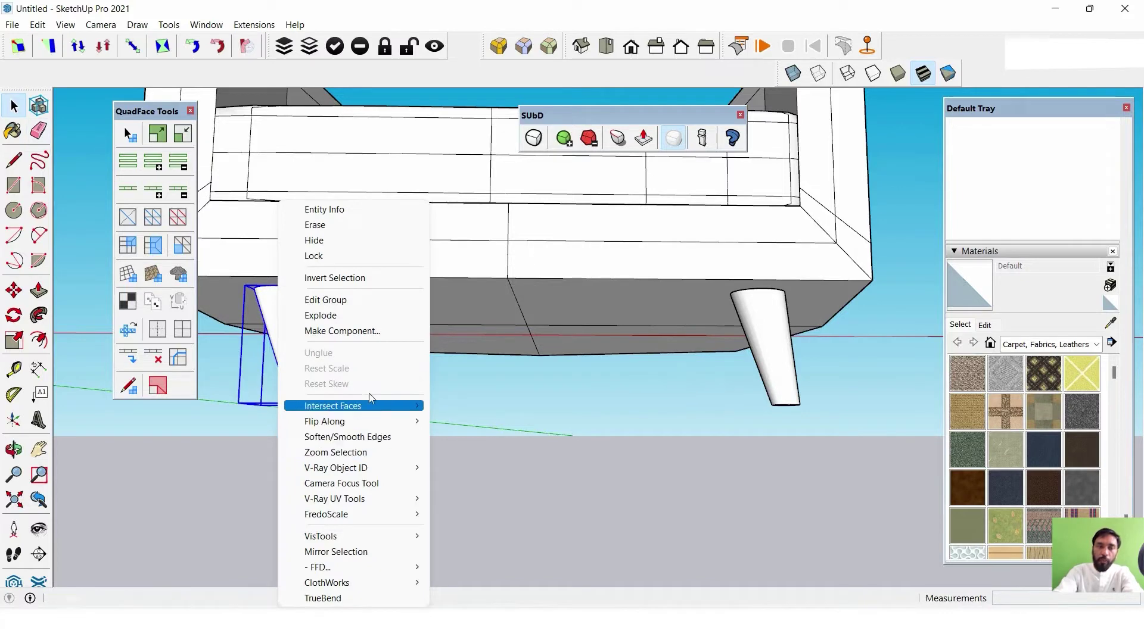
mouse_move(353, 421)
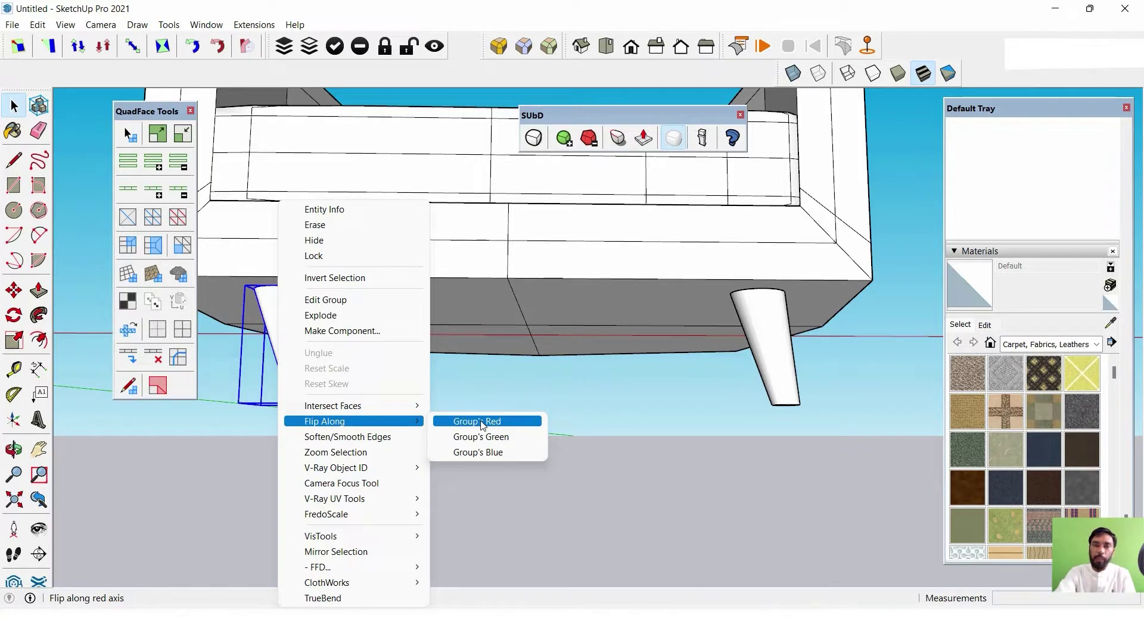
left_click(480, 423)
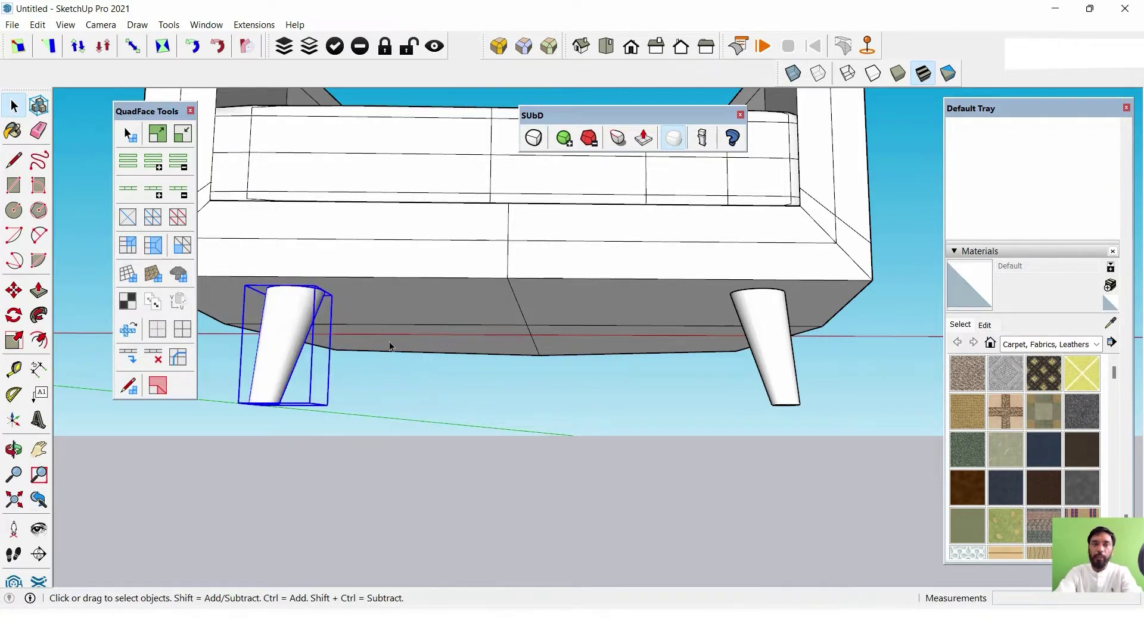
middle_click_drag(411, 356, 900, 413)
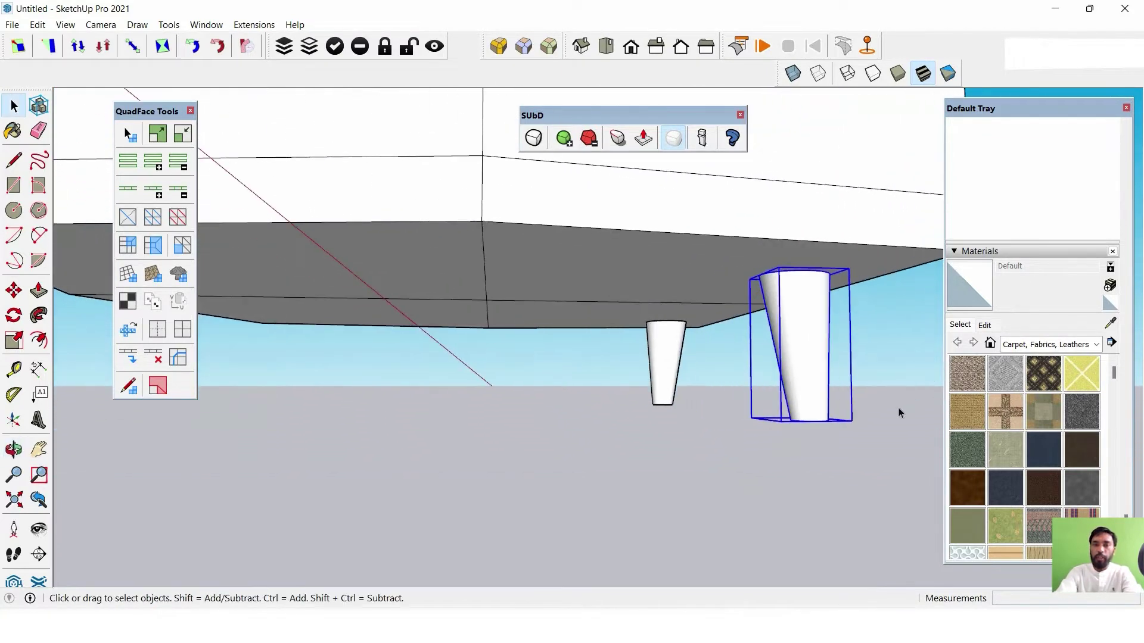
Copy both legs across to the opposite side of the sofa.
left_click_drag(707, 449, 598, 454)
mouse_move(598, 455)
middle_mouse_down()
mouse_move(676, 409)
mouse_move(677, 350)
middle_mouse_up()
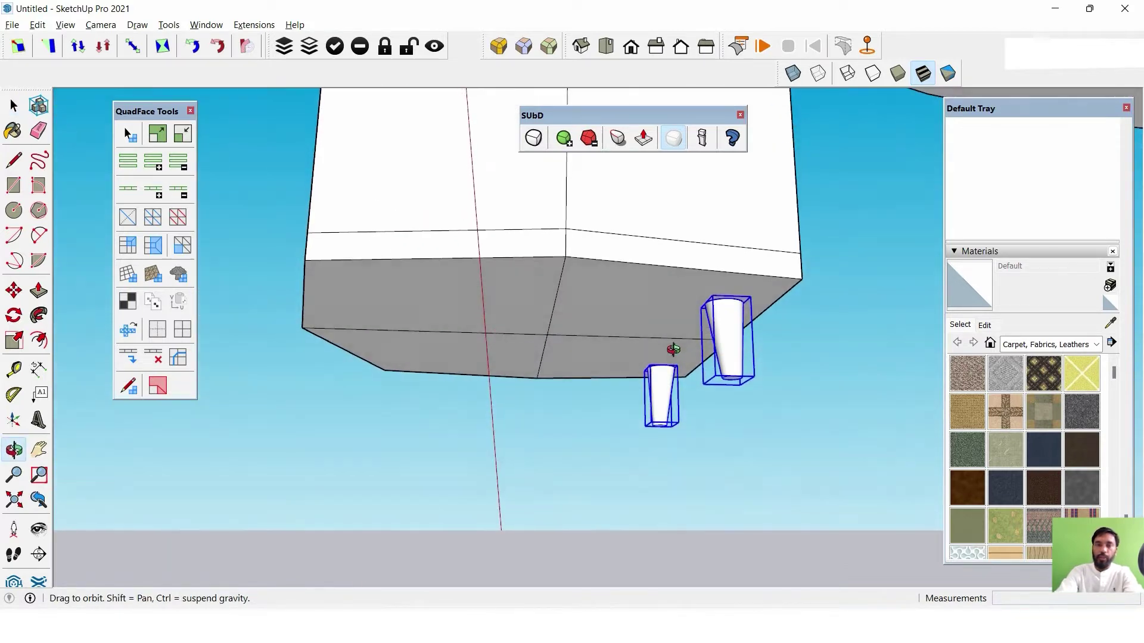
key("m")
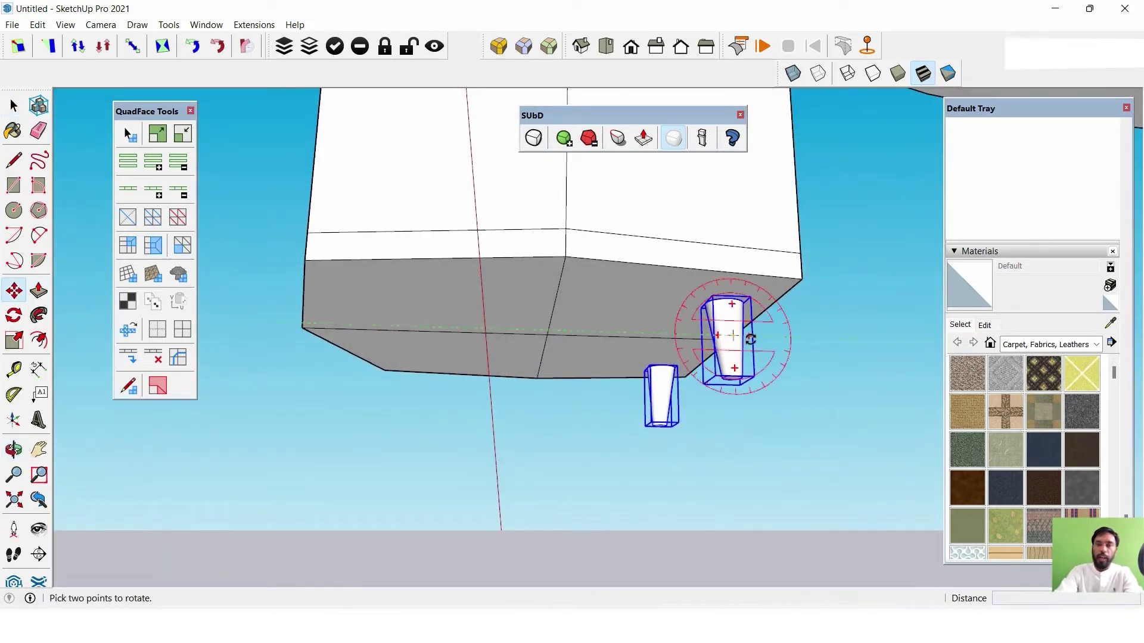
left_click(751, 297)
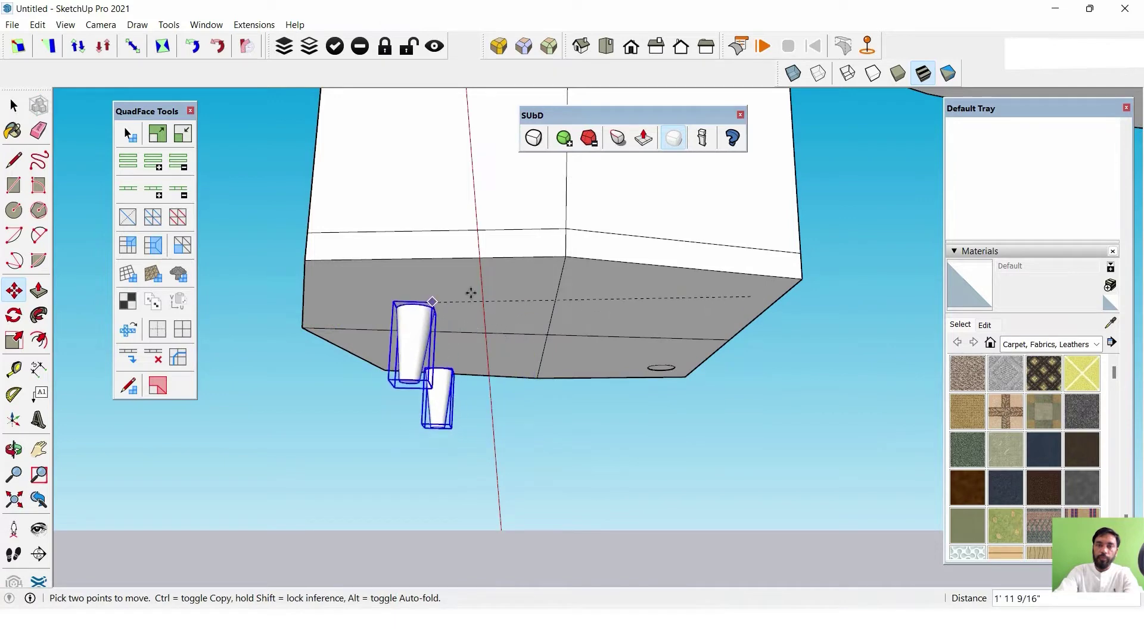
key("Escape")
left_click(750, 297)
key("ctrl")
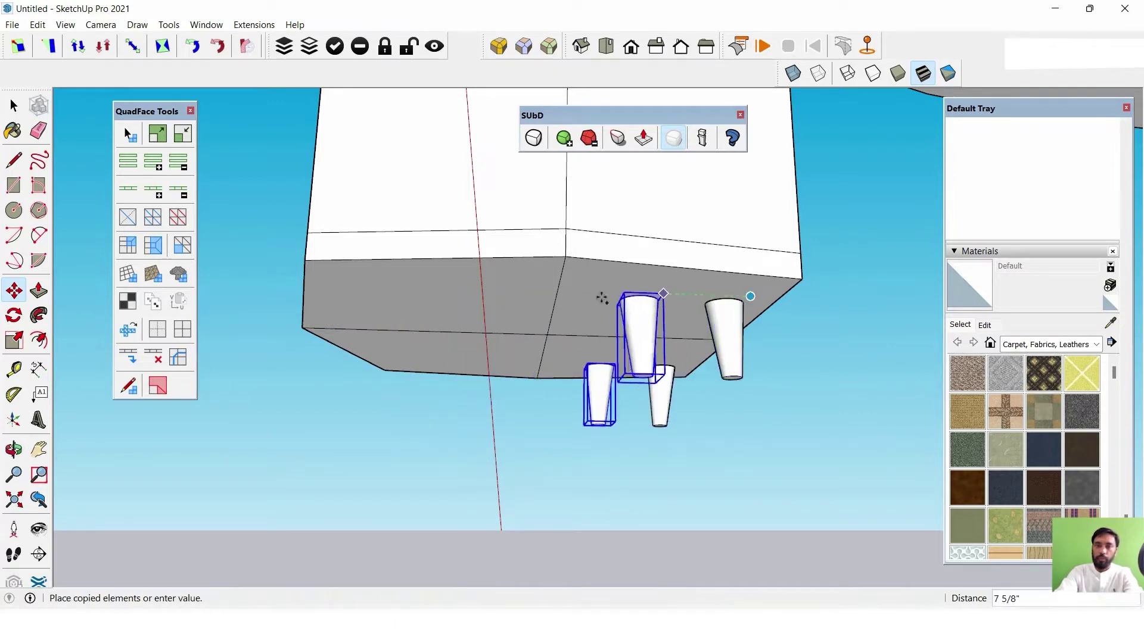
left_click(437, 287)
mouse_move(617, 325)
middle_mouse_down()
mouse_move(434, 434)
mouse_move(647, 369)
mouse_move(567, 353)
mouse_move(577, 348)
middle_mouse_up()
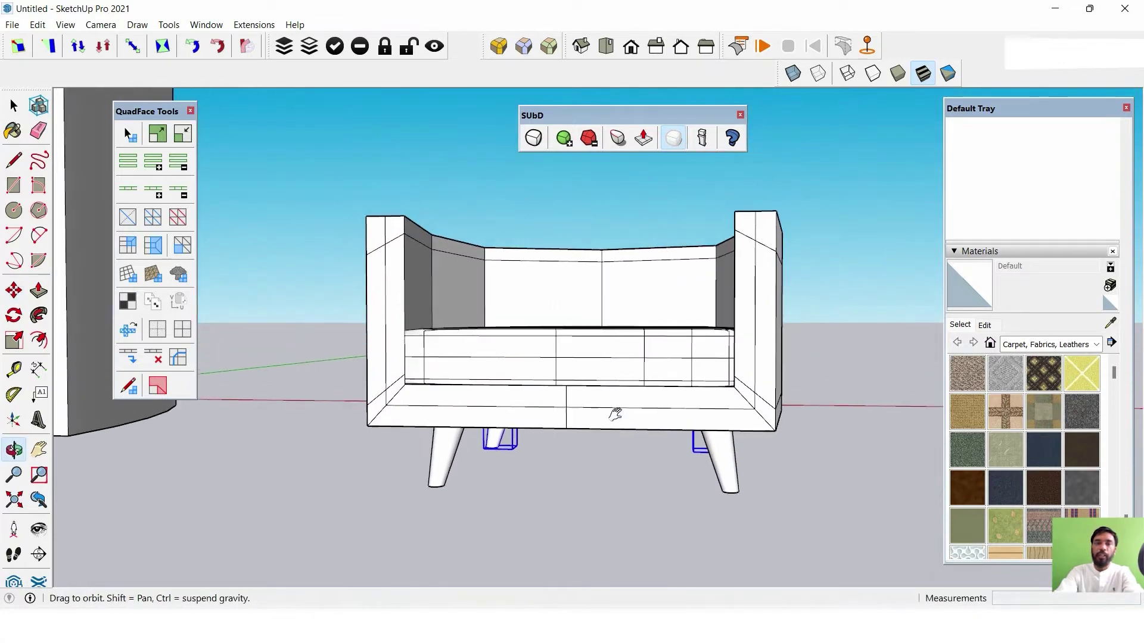
Orbit and zoom out to a distant front view of the finished sofa.
left_click(416, 161)
mouse_move(415, 161)
middle_mouse_down()
mouse_move(596, 327)
mouse_move(689, 378)
mouse_move(692, 345)
mouse_move(625, 255)
mouse_move(662, 324)
mouse_move(485, 335)
mouse_move(462, 416)
mouse_move(766, 476)
middle_mouse_up()
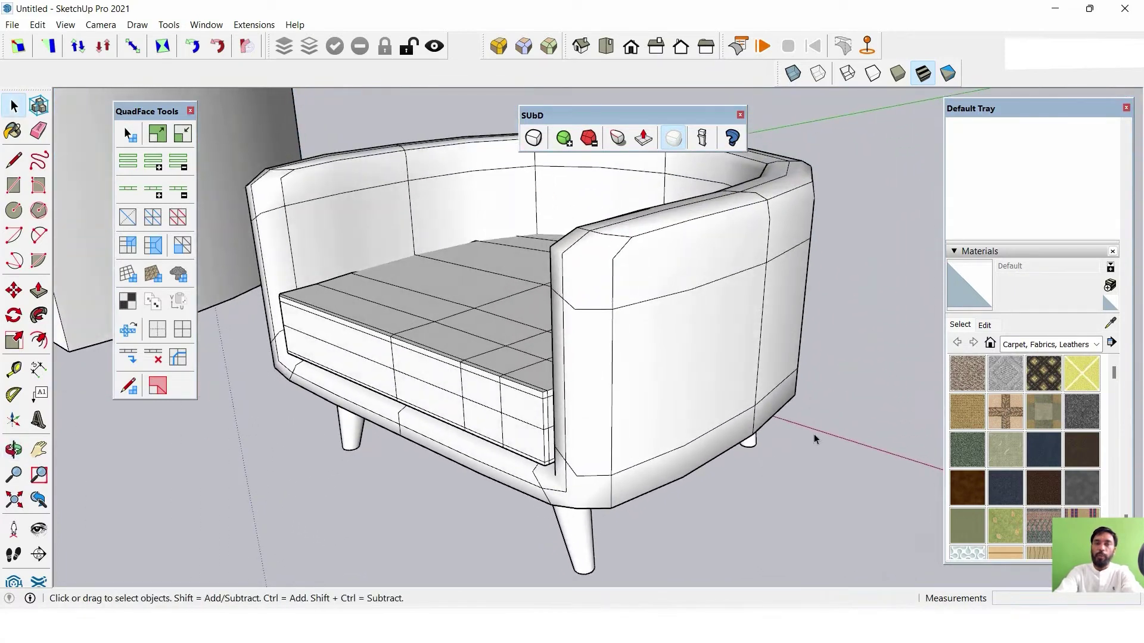
scroll(674, 393, "down", 3)
mouse_move(679, 388)
middle_mouse_down()
mouse_move(646, 368)
mouse_move(703, 334)
mouse_move(771, 255)
mouse_move(644, 494)
mouse_move(503, 439)
mouse_move(745, 434)
mouse_move(364, 377)
mouse_move(558, 408)
mouse_move(265, 472)
mouse_move(680, 485)
mouse_move(646, 490)
mouse_move(740, 498)
mouse_move(914, 467)
middle_mouse_up()
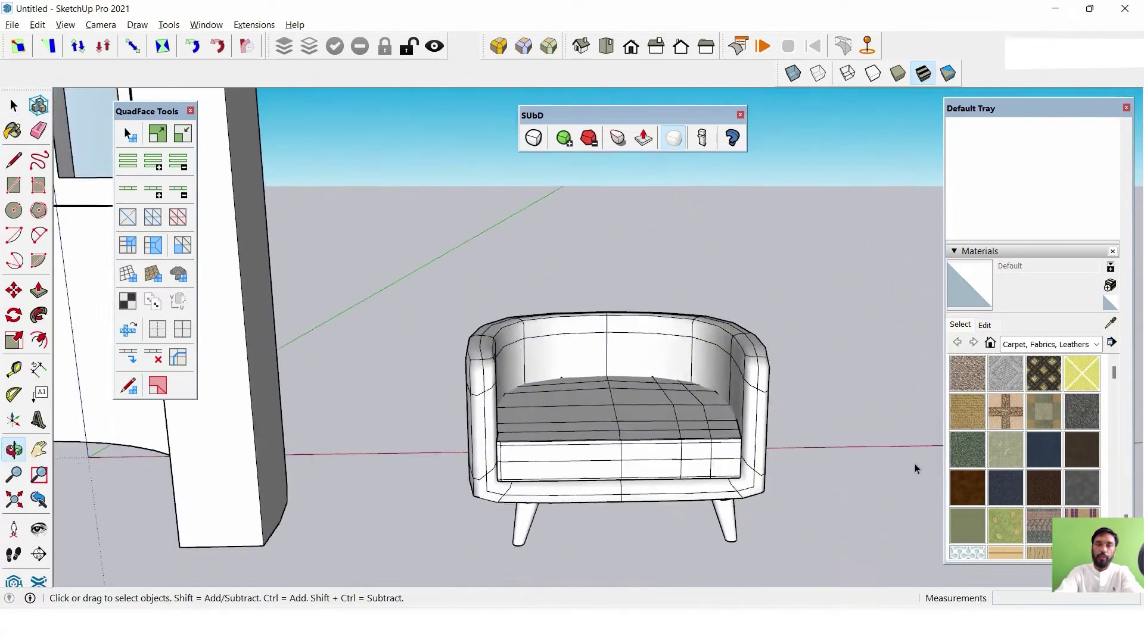
Paint the sofa body and cushion with Carpet Diamond Olive fabric.
left_click(1045, 377)
left_click(643, 388)
left_click(628, 365)
mouse_move(603, 401)
middle_mouse_down()
mouse_move(629, 464)
mouse_move(655, 417)
middle_mouse_up()
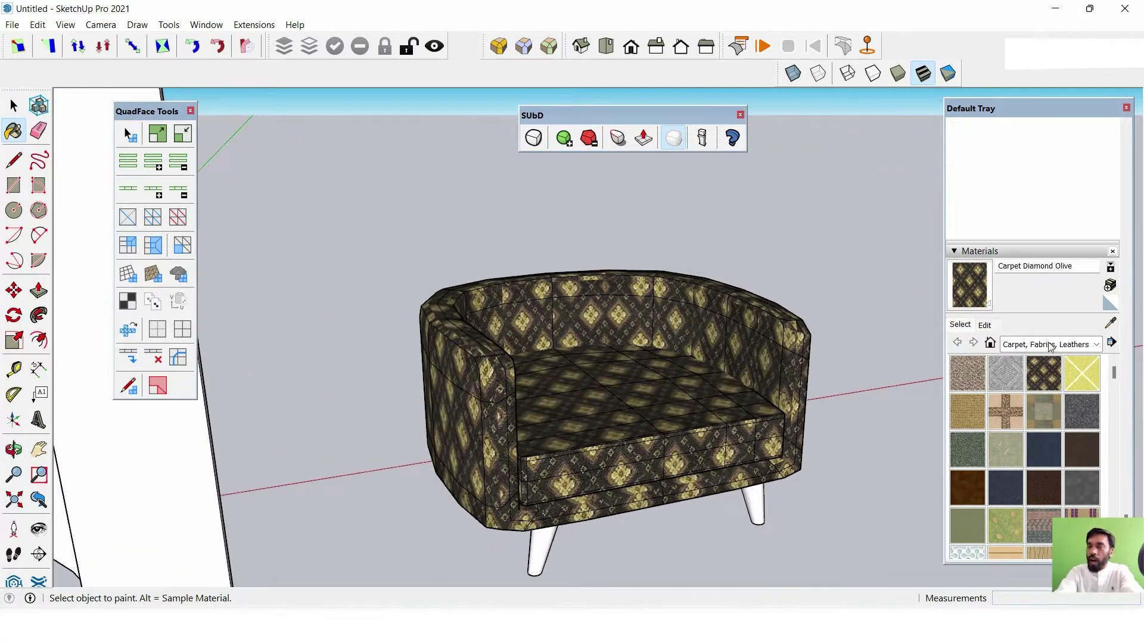
Paint the back legs with Wood Veneer 01 from the Wood category.
left_click(1050, 345)
left_click(1035, 540)
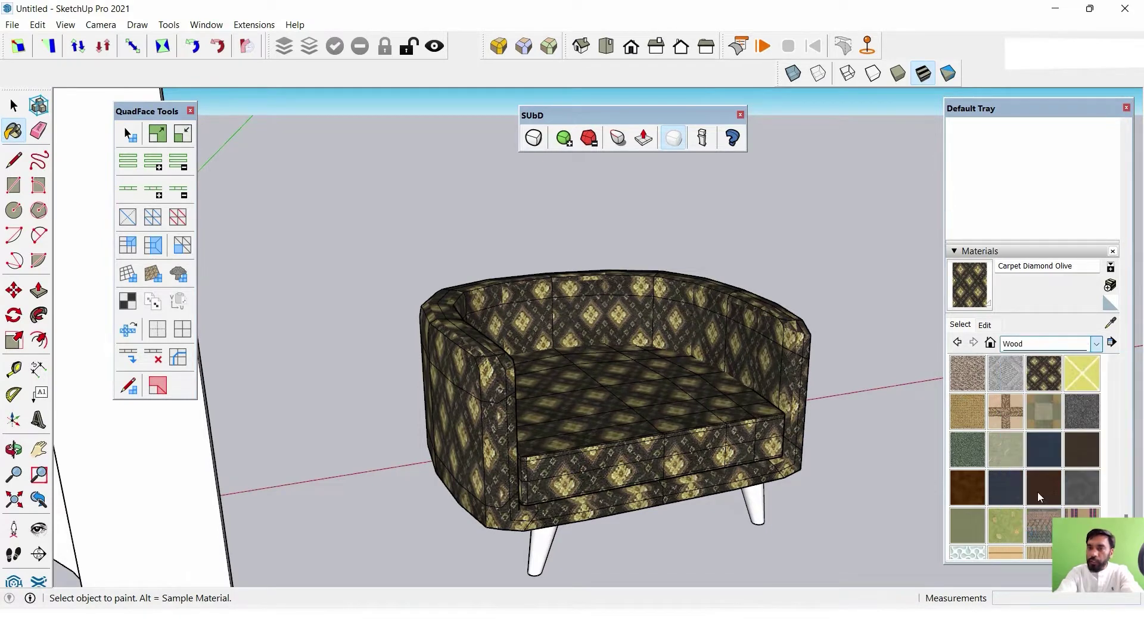
left_click(1043, 450)
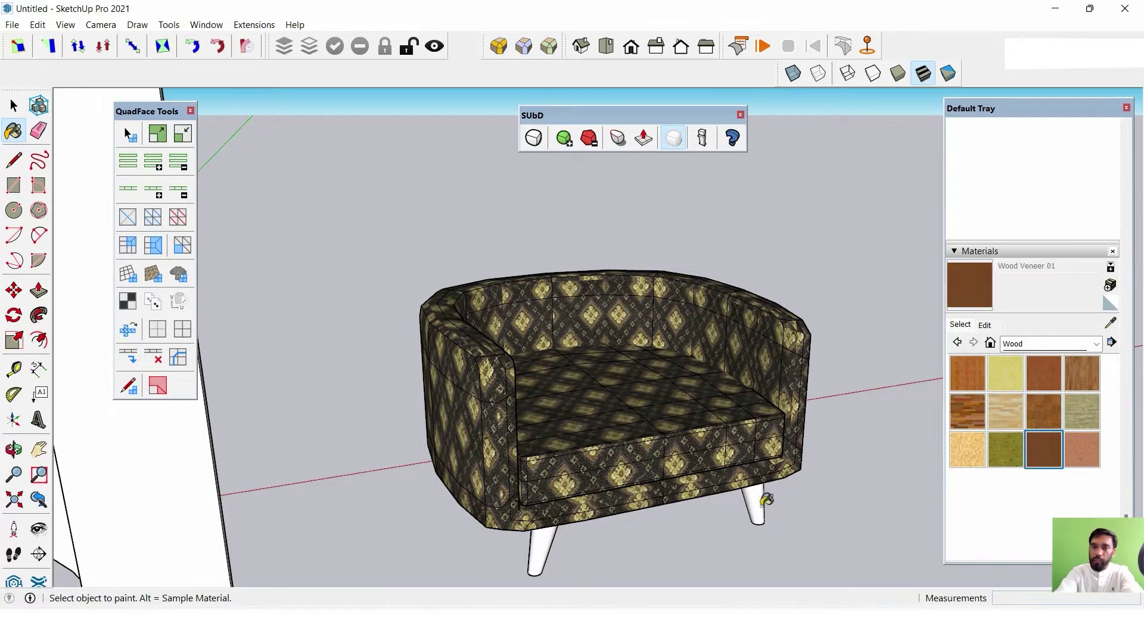
left_click(767, 500)
middle_click_drag(766, 500, 668, 500)
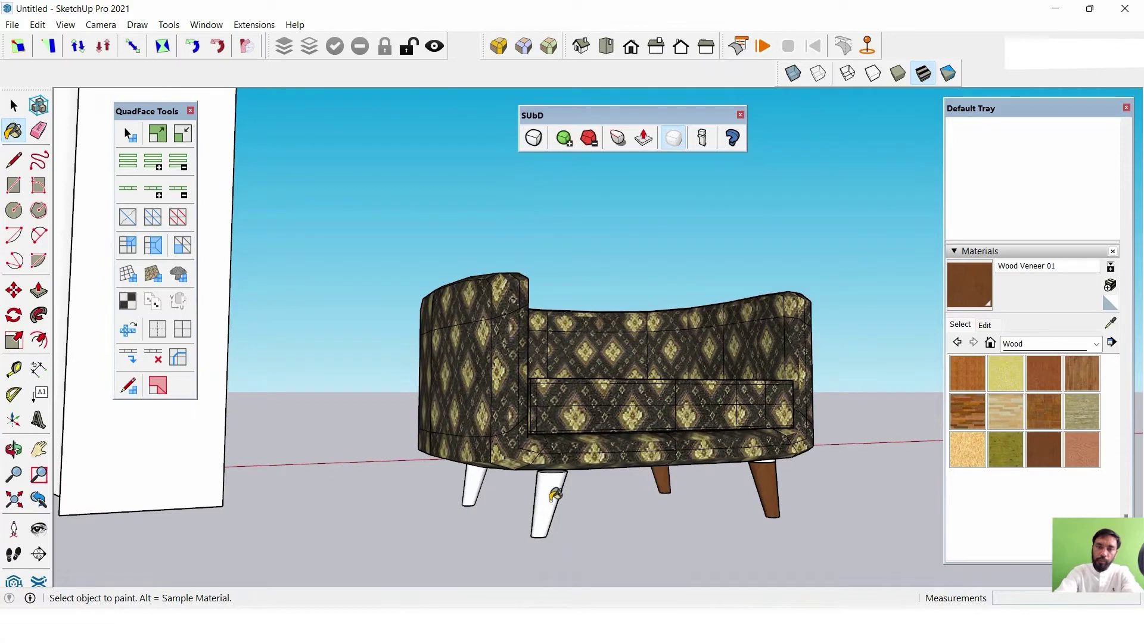
left_click(477, 485)
middle_click_drag(477, 486, 832, 464)
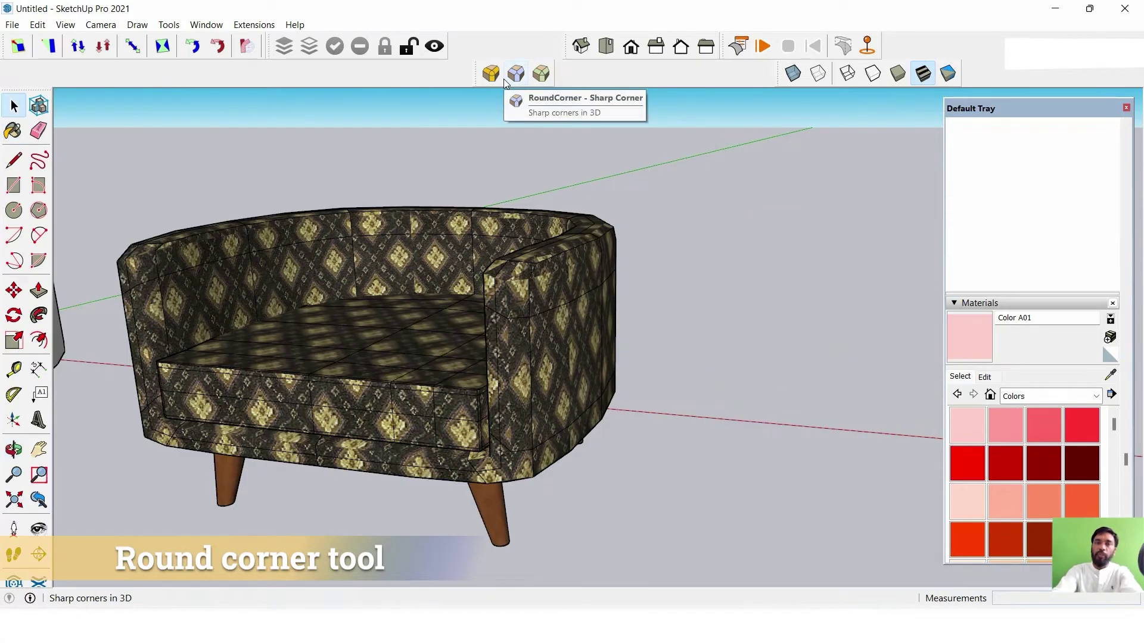
Start Round Corner on the first arm's top front edge with a 3" offset.
scroll(584, 149, "down", 3)
scroll(725, 275, "up", 2)
scroll(762, 312, "down", 3)
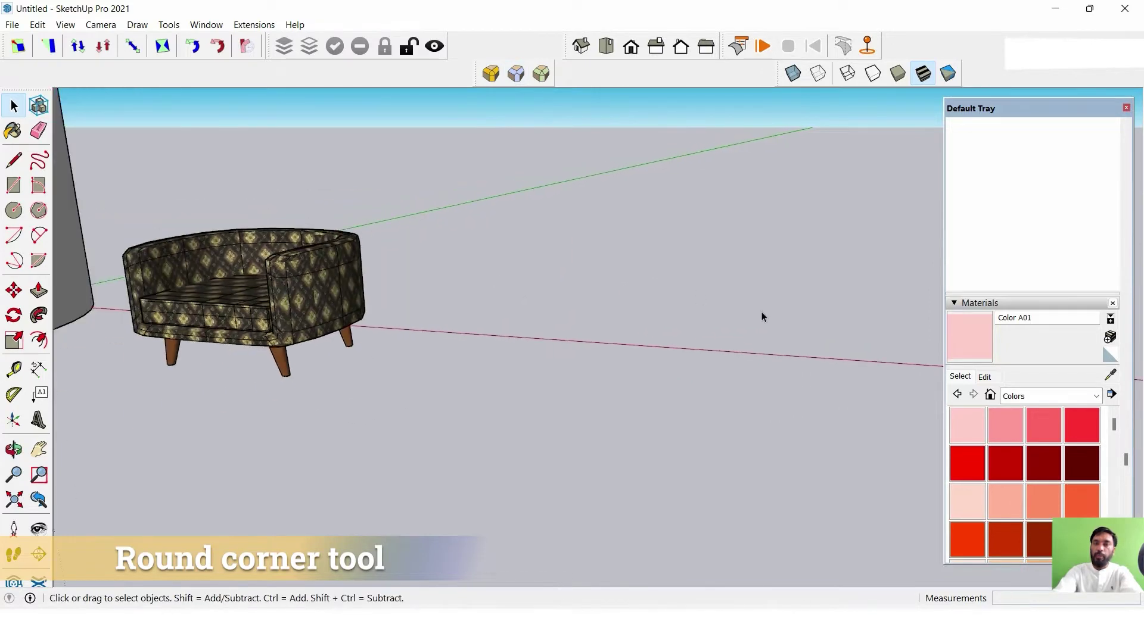
middle_click_drag(877, 403, 902, 441)
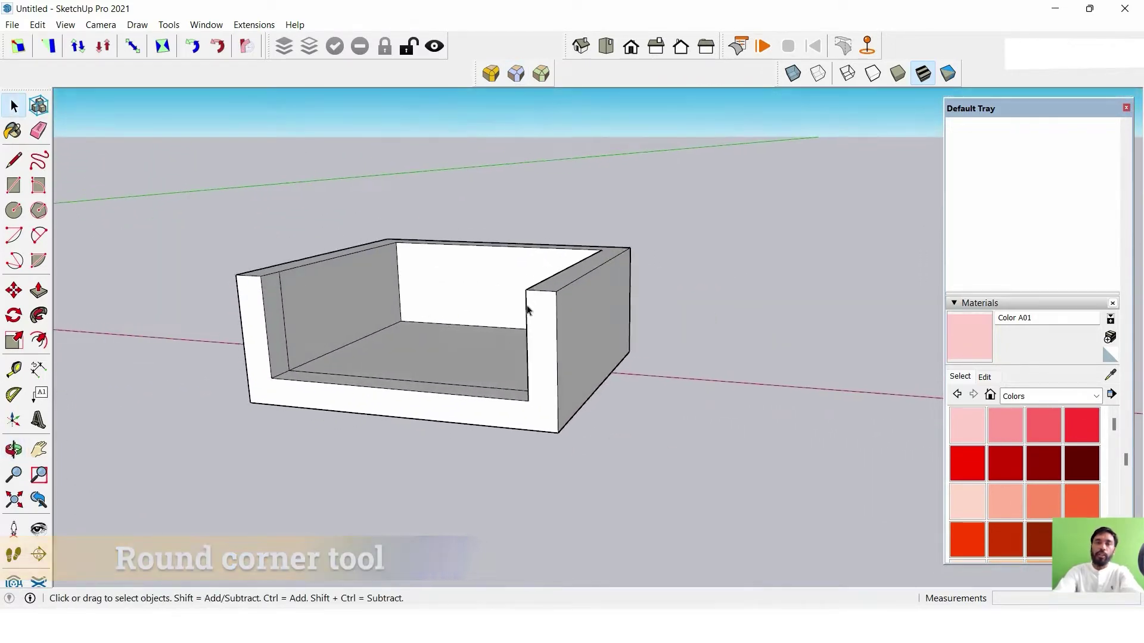
middle_click_drag(527, 308, 577, 306)
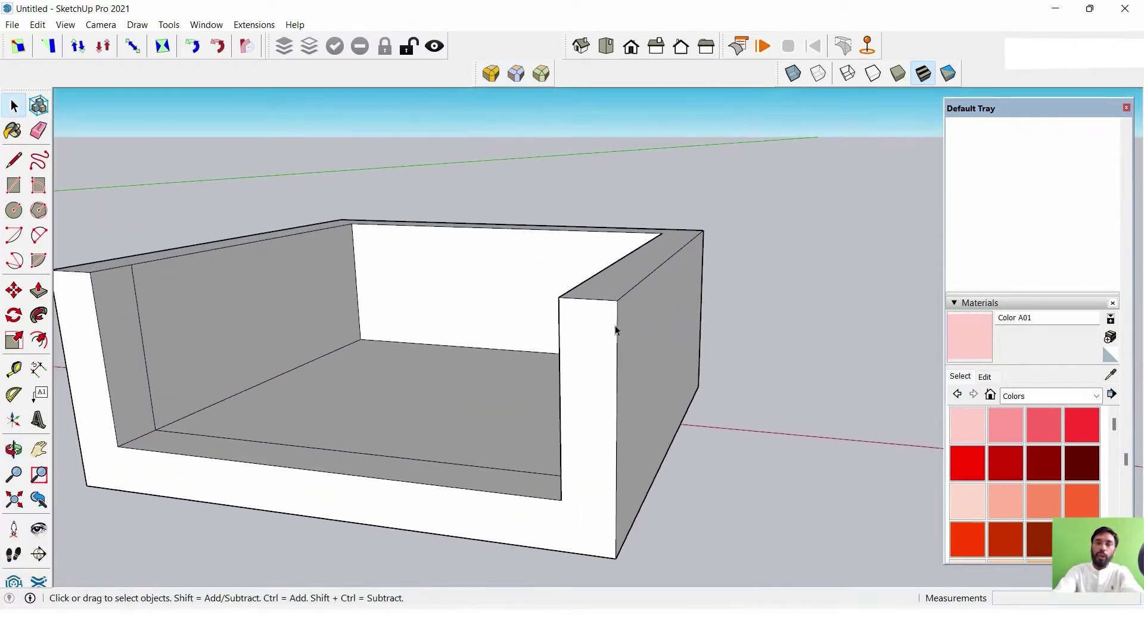
scroll(613, 327, "up", 2)
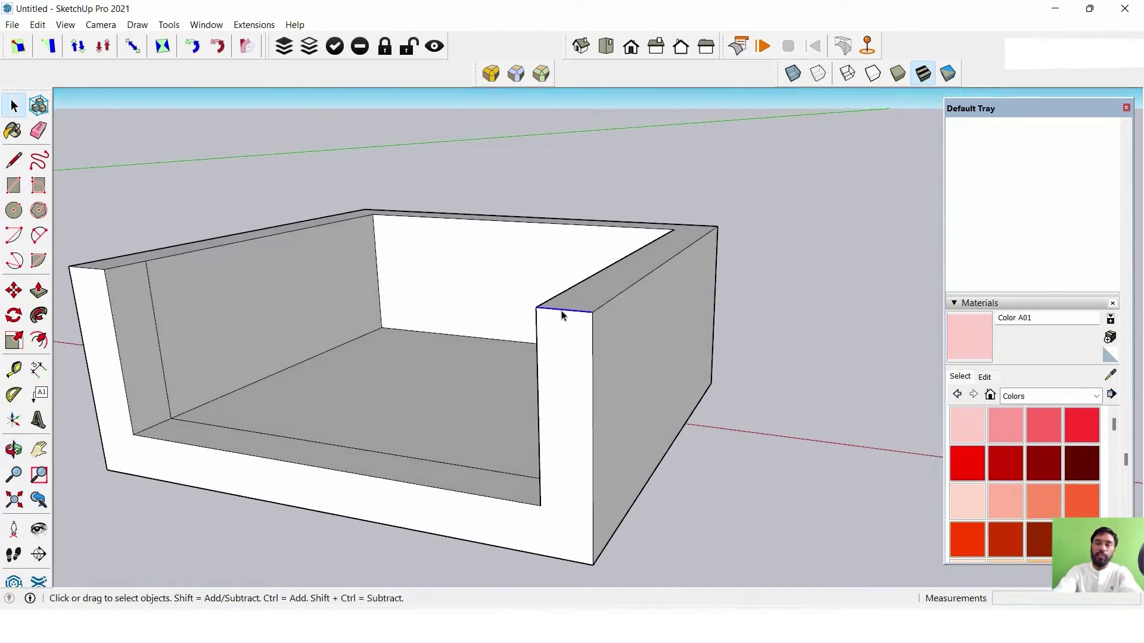
left_click(492, 75)
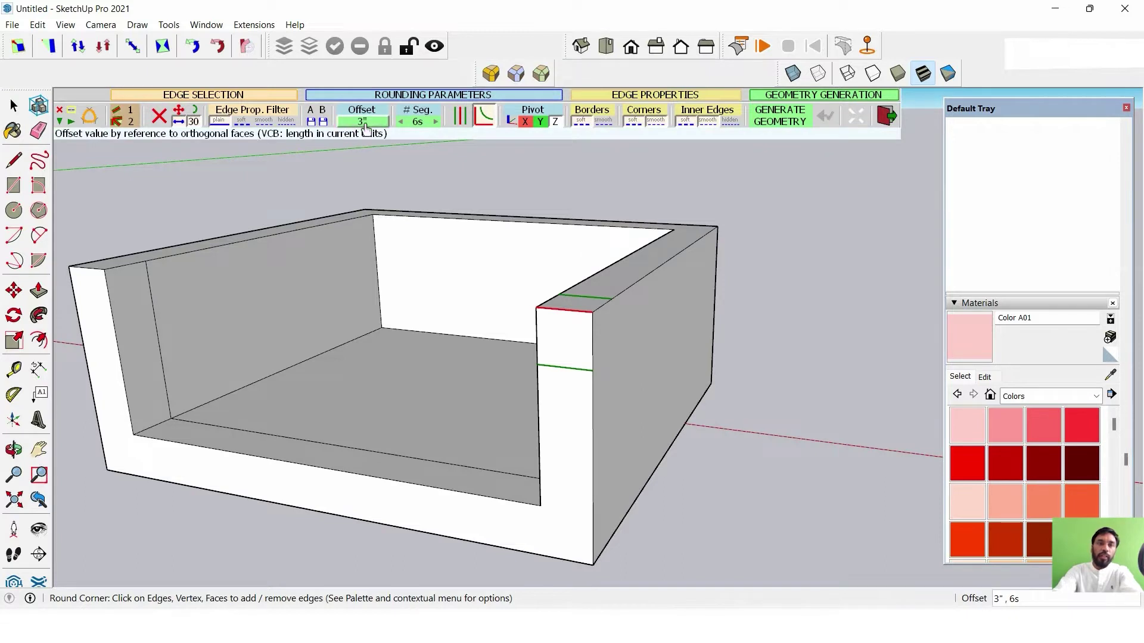
left_click(365, 122)
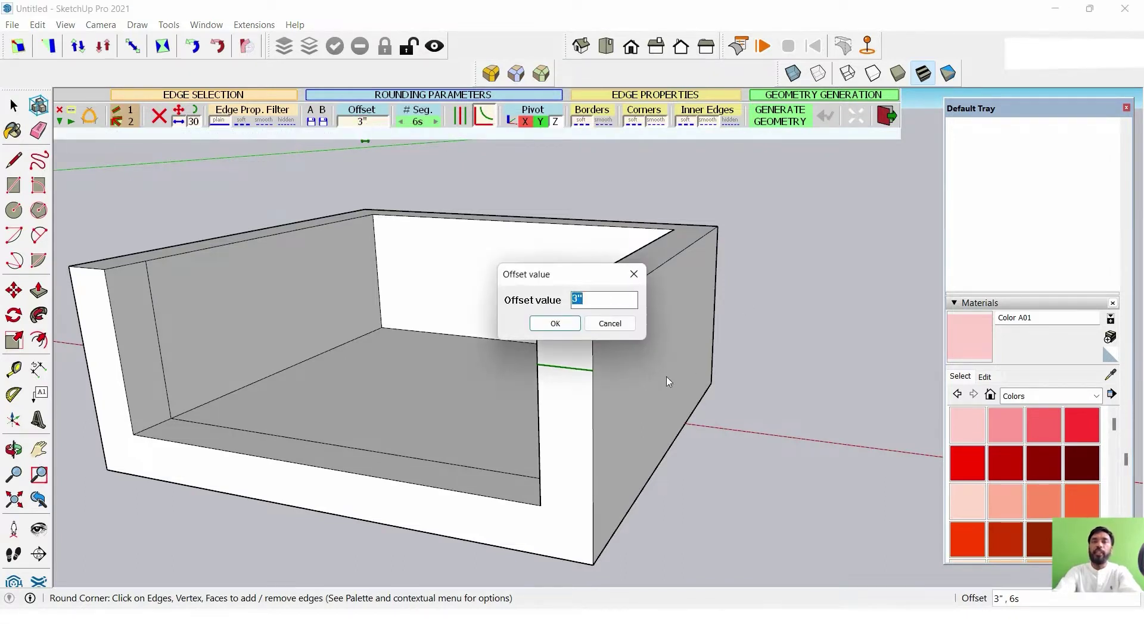
left_click_drag(577, 266, 901, 219)
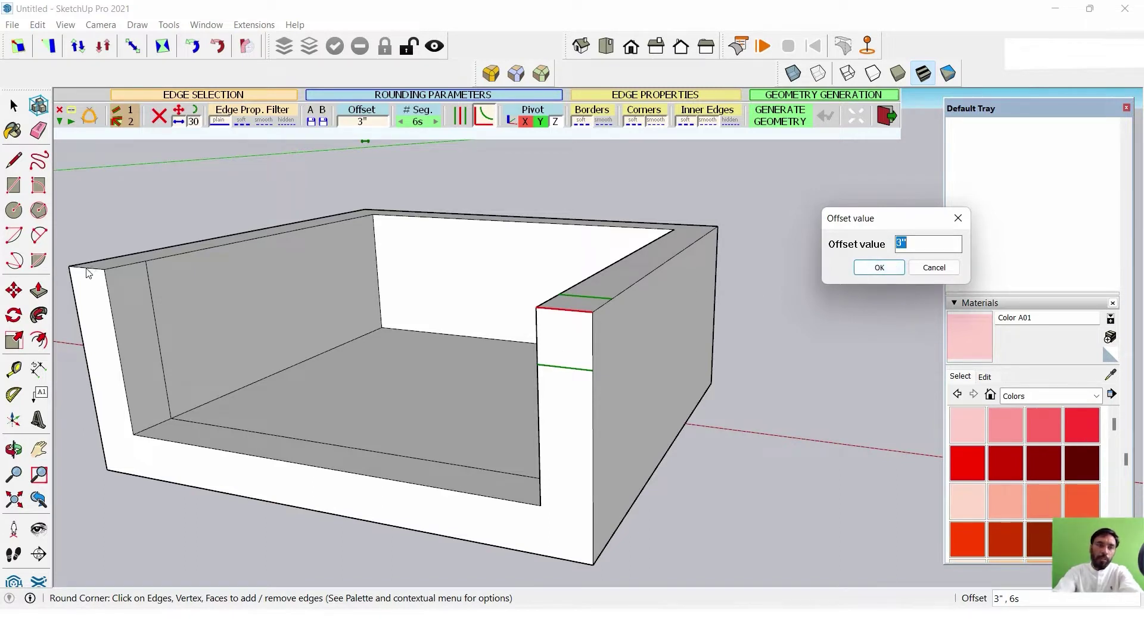
key("Return")
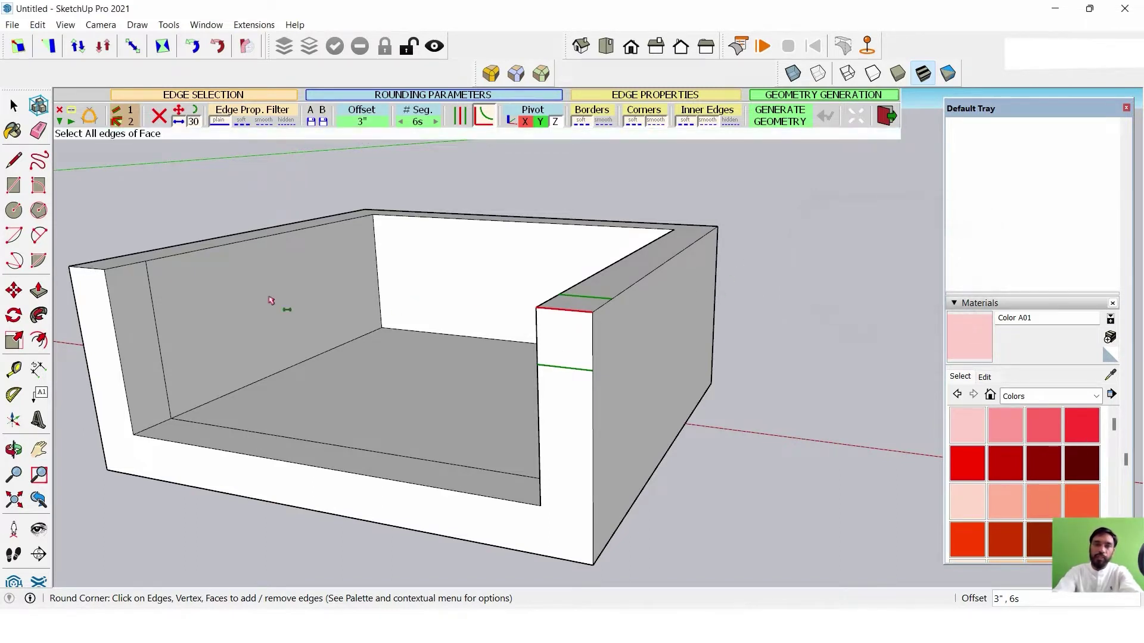
Add the other arm's top front edge and generate the 3" rounding on both arms.
mouse_move(651, 320)
middle_mouse_down()
mouse_move(546, 370)
mouse_move(557, 358)
middle_mouse_up()
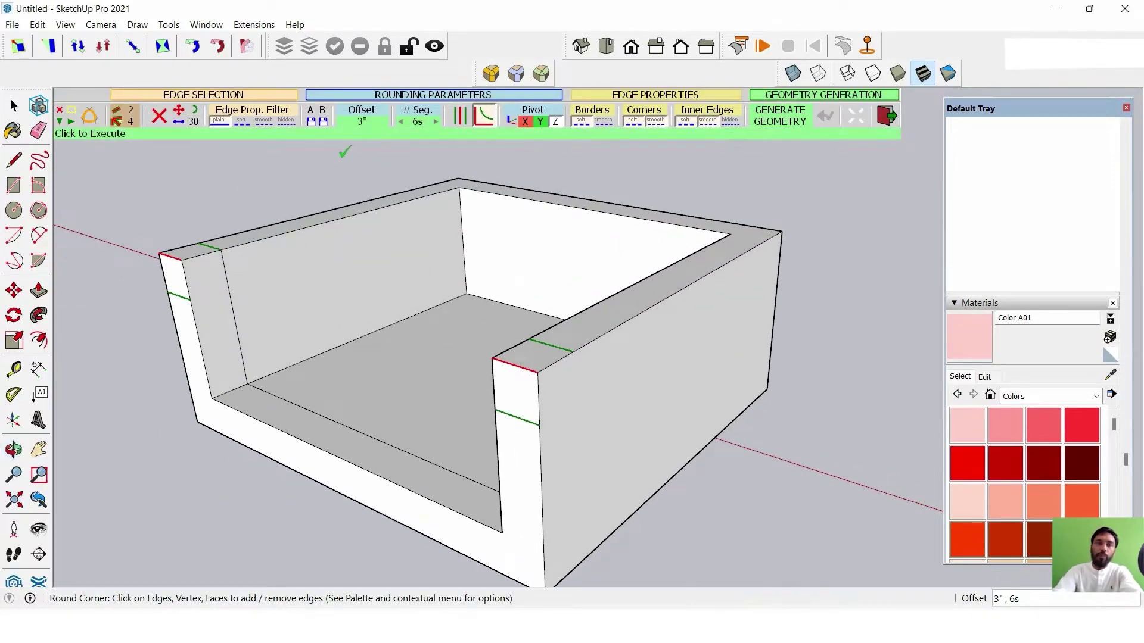
left_click(362, 116)
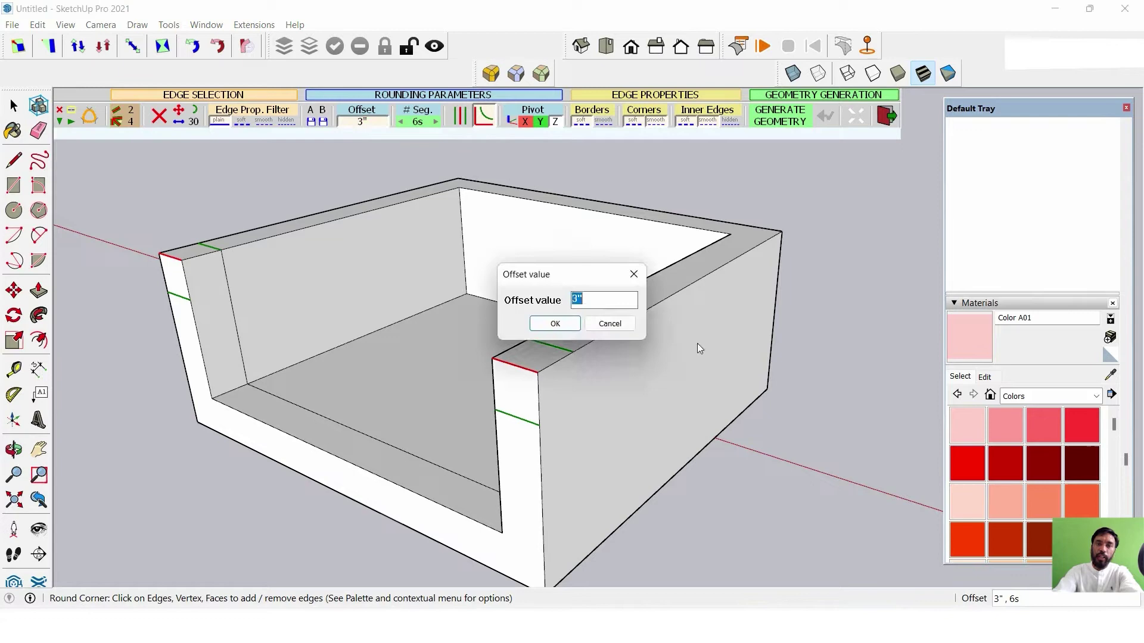
left_click(556, 325)
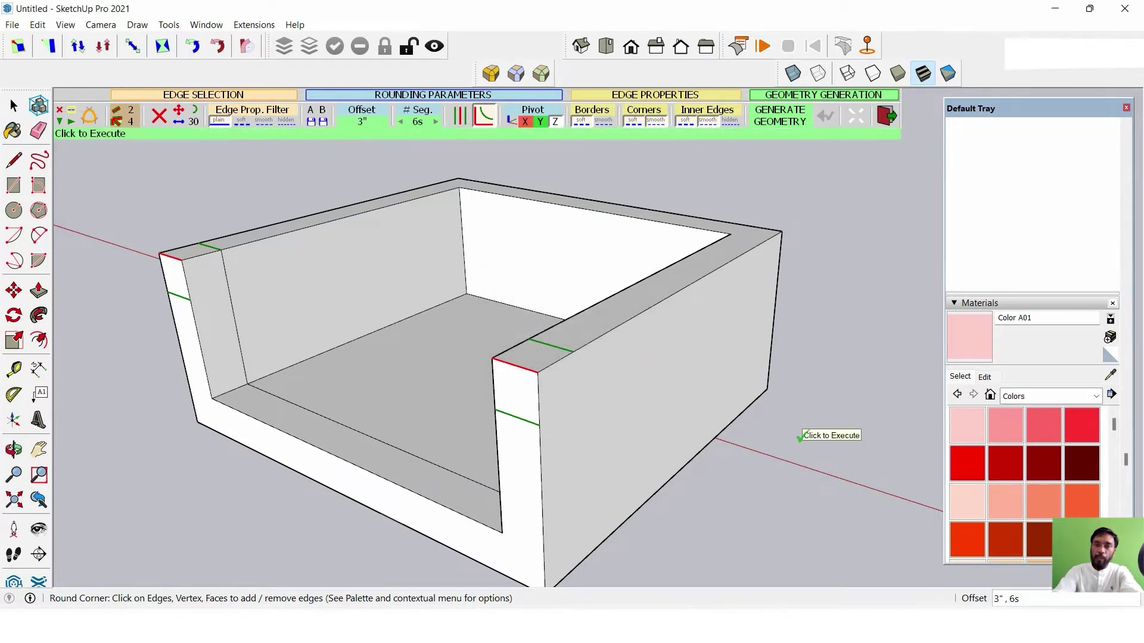
left_click(800, 437)
mouse_move(462, 401)
middle_mouse_down()
mouse_move(775, 301)
mouse_move(864, 327)
mouse_move(684, 322)
mouse_move(339, 383)
mouse_move(753, 396)
mouse_move(571, 334)
middle_mouse_up()
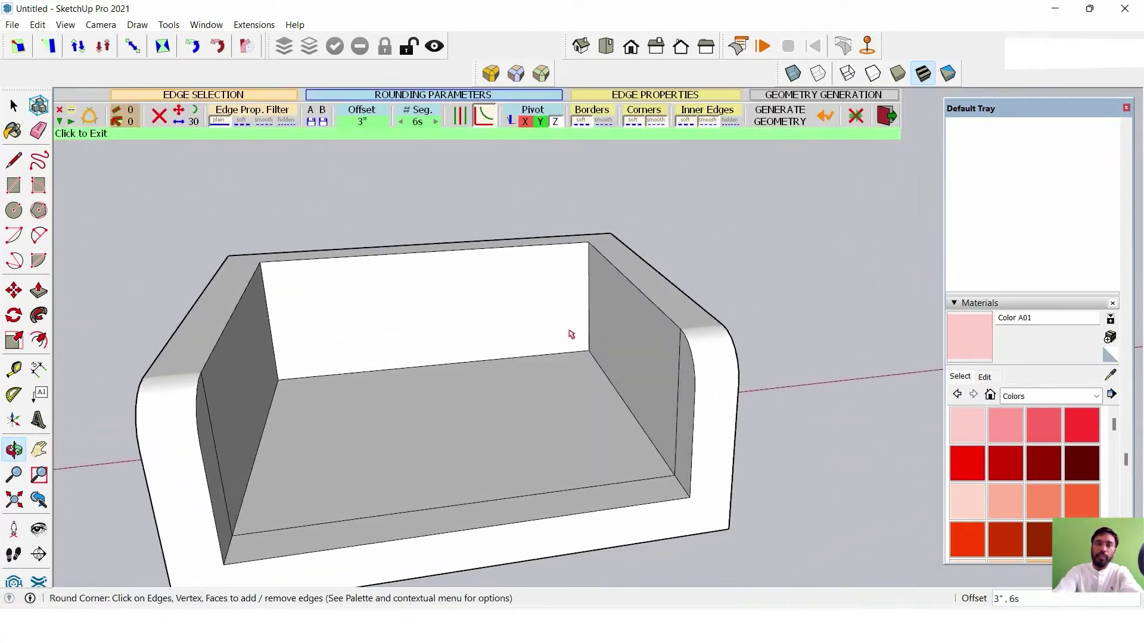
Select the right and left inside back vertical corner edges for rounding.
scroll(571, 335, "up", 2)
left_click(594, 281)
scroll(526, 292, "down", 1)
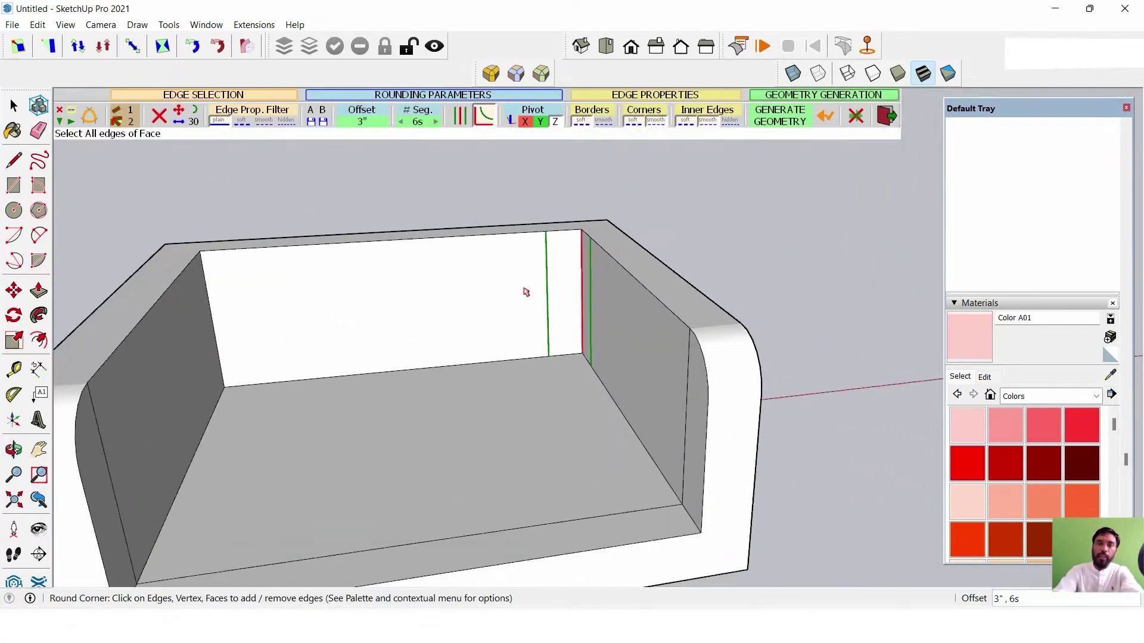
middle_click_drag(526, 292, 610, 205)
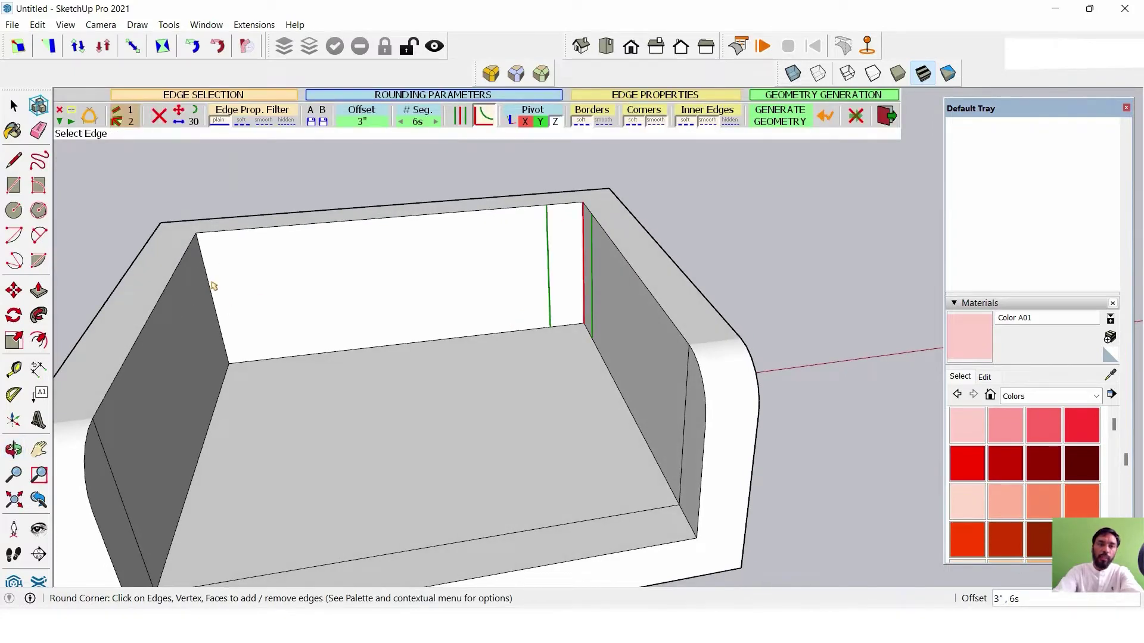
left_click(209, 287)
mouse_move(218, 303)
middle_mouse_down()
mouse_move(336, 379)
mouse_move(389, 357)
middle_mouse_up()
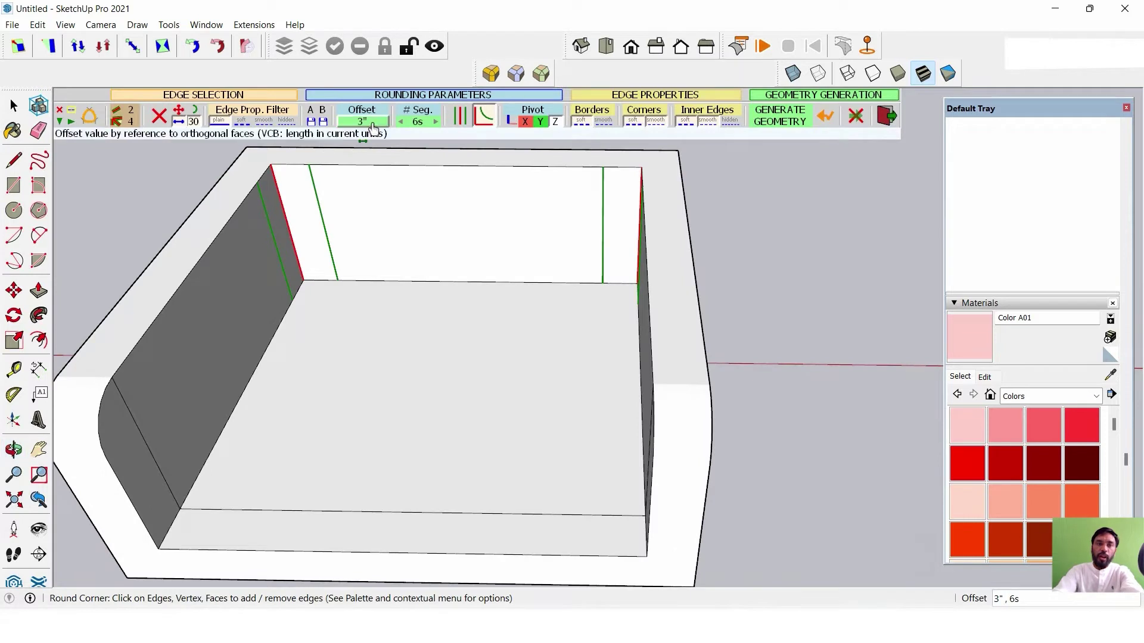
Generate the corner rounding with a 6" offset and 12 segments.
left_click(362, 121)
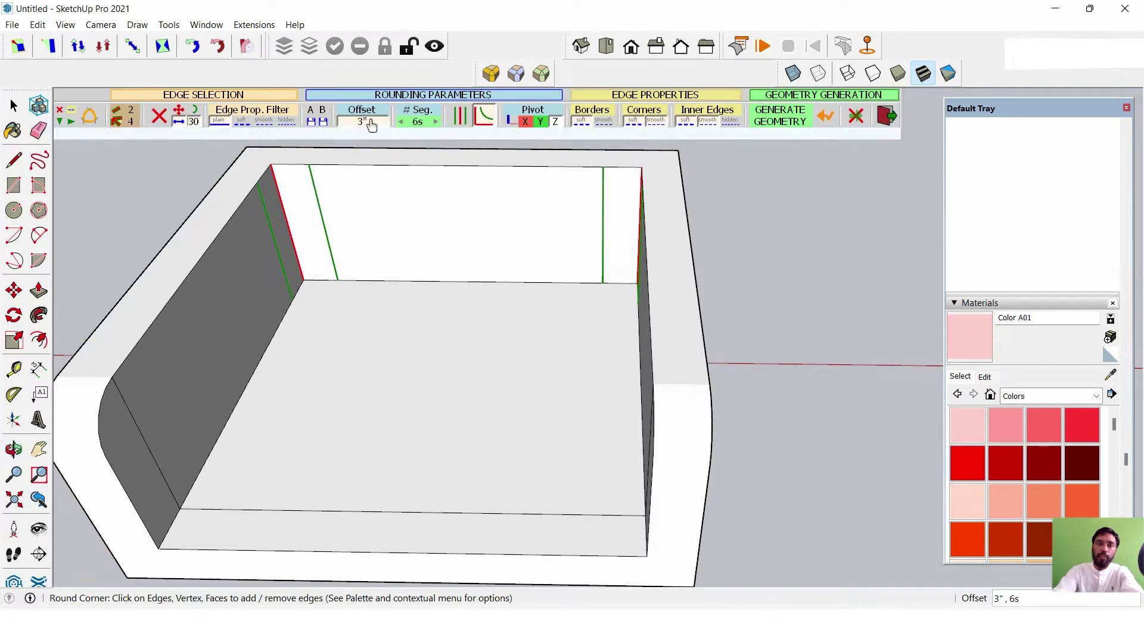
type("6\"")
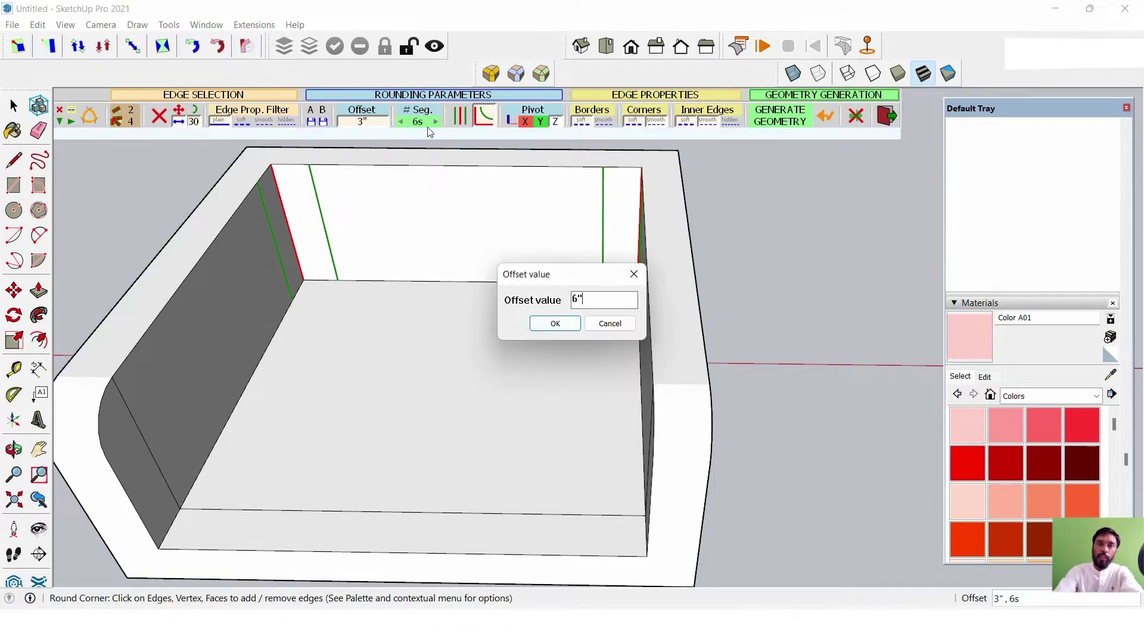
left_click(551, 325)
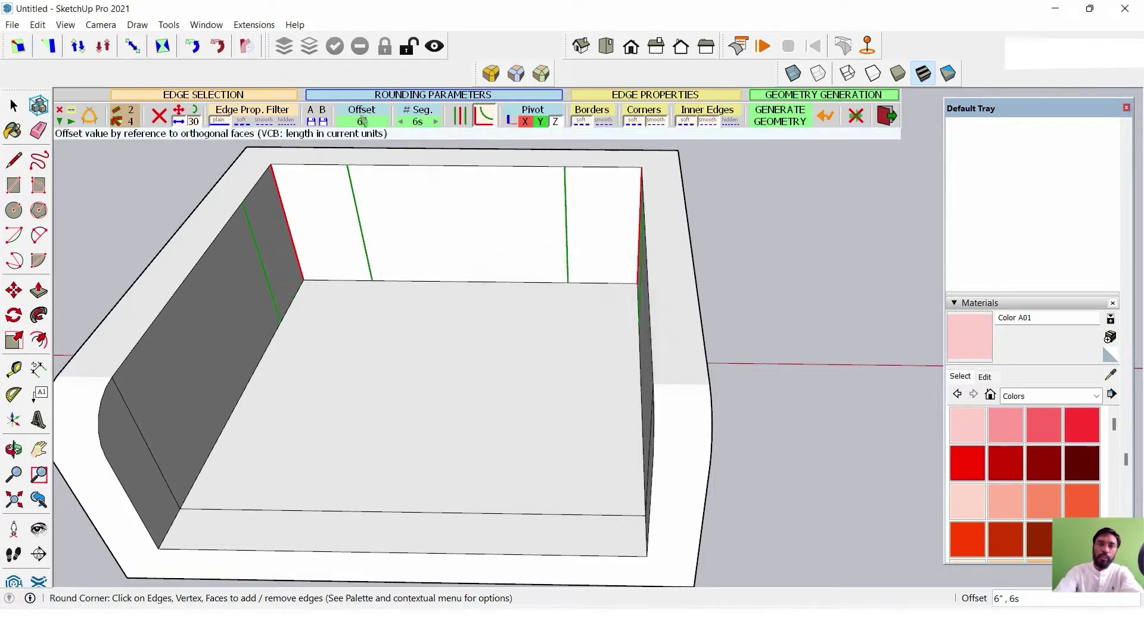
left_click(418, 121)
type("12")
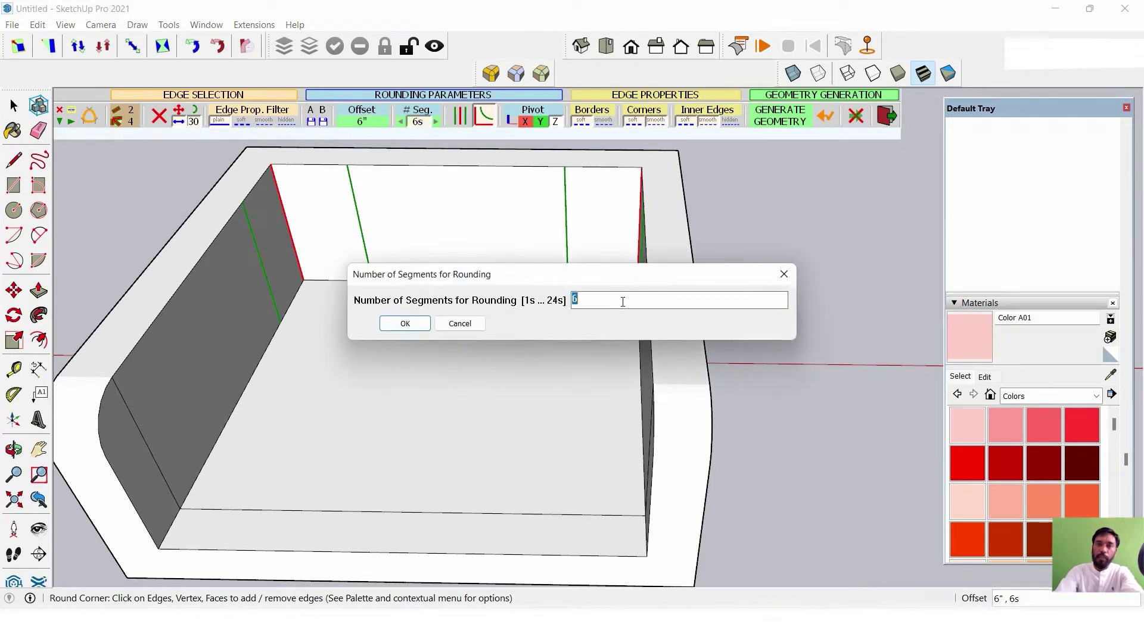
left_click(424, 328)
left_click(834, 256)
scroll(470, 356, "down", 2)
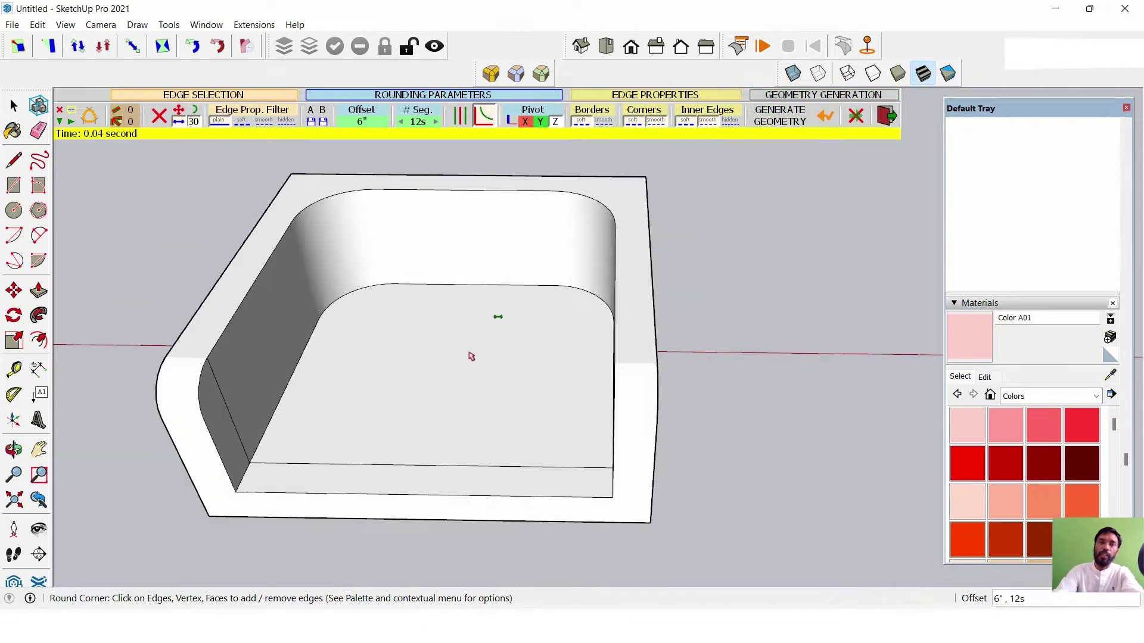
key("o")
mouse_move(471, 356)
left_mouse_down()
mouse_move(557, 327)
mouse_move(784, 215)
mouse_move(685, 153)
mouse_move(413, 303)
left_mouse_up()
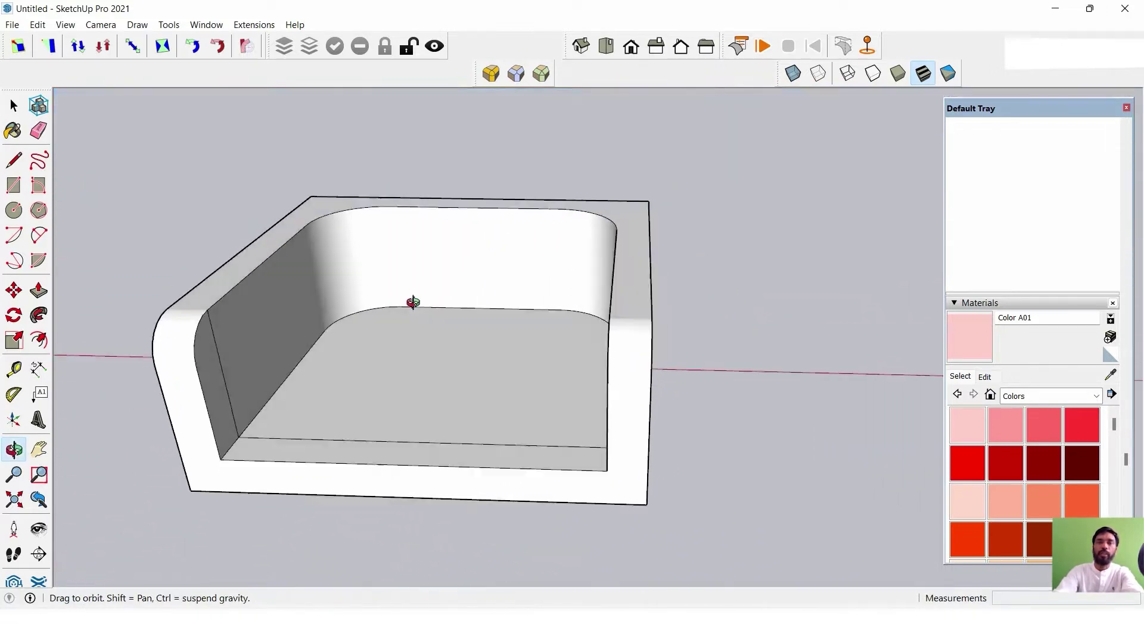
Round the edges of both side faces of the base with a 3" offset.
mouse_move(413, 303)
middle_mouse_down()
mouse_move(651, 401)
mouse_move(345, 335)
mouse_move(683, 400)
mouse_move(557, 475)
mouse_move(526, 398)
mouse_move(538, 414)
mouse_move(509, 395)
mouse_move(478, 450)
middle_mouse_up()
left_click(419, 411)
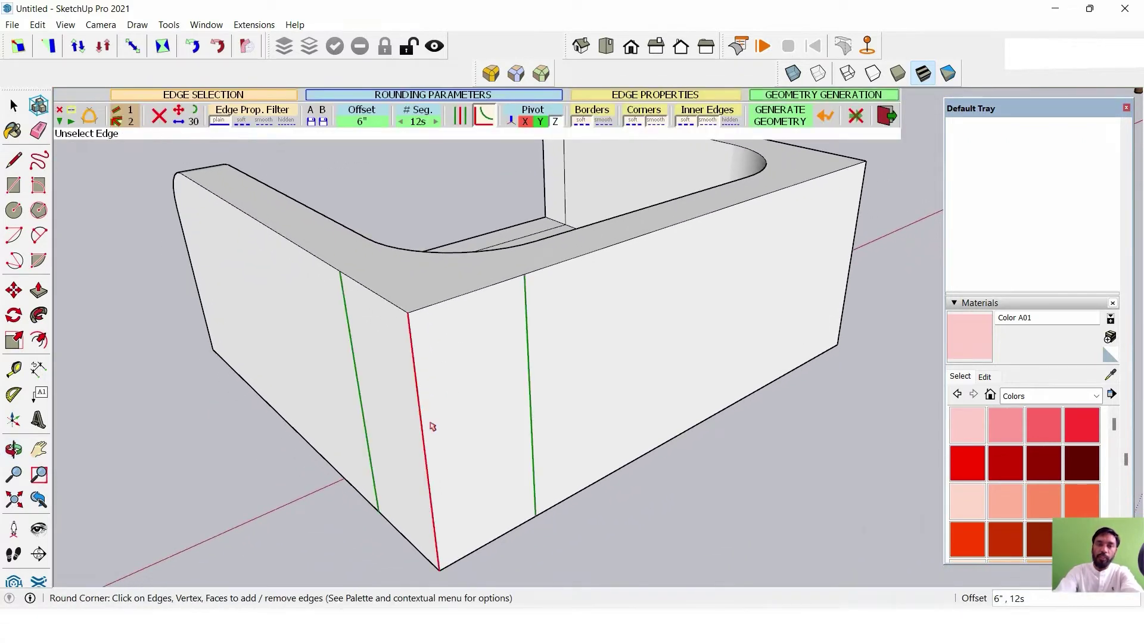
mouse_move(419, 411)
middle_mouse_down()
mouse_move(868, 298)
mouse_move(833, 359)
middle_mouse_up()
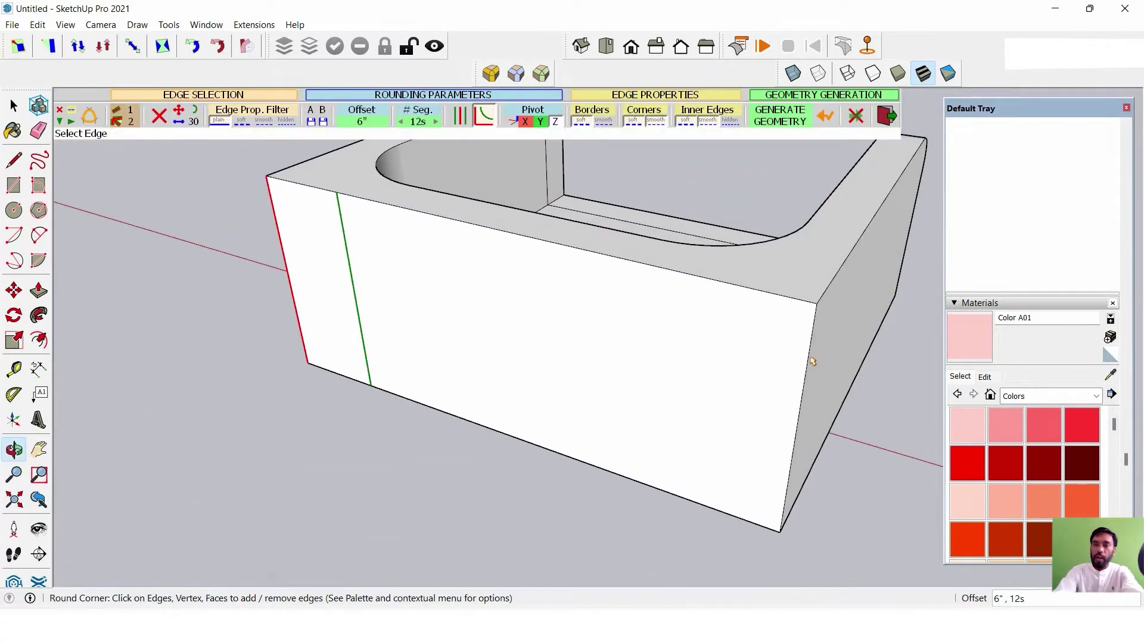
left_click(807, 365)
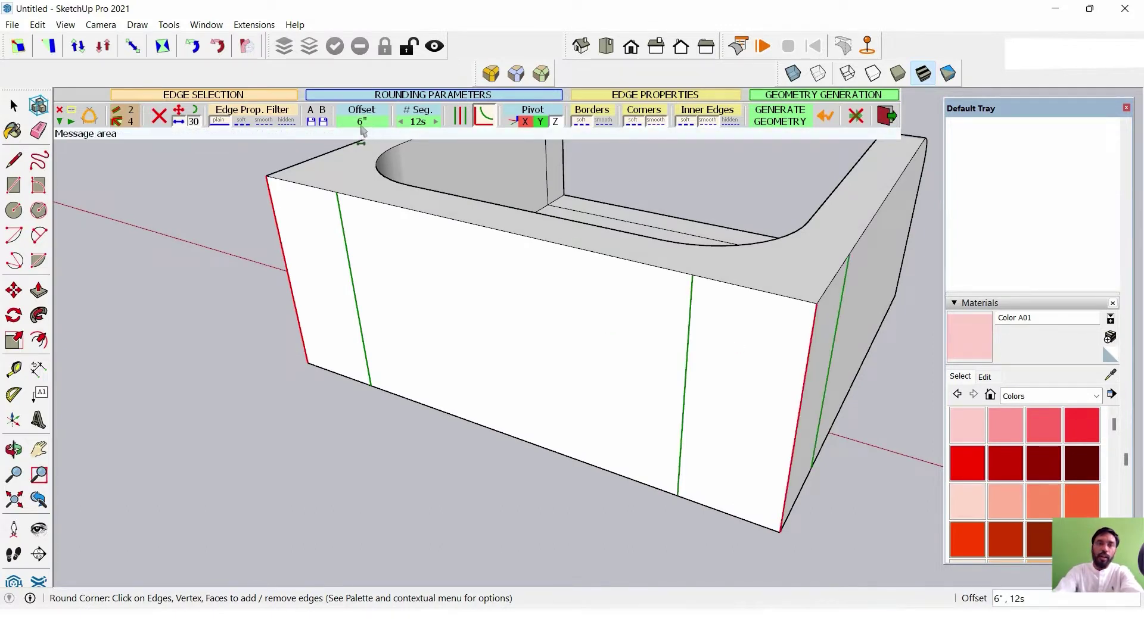
left_click(361, 125)
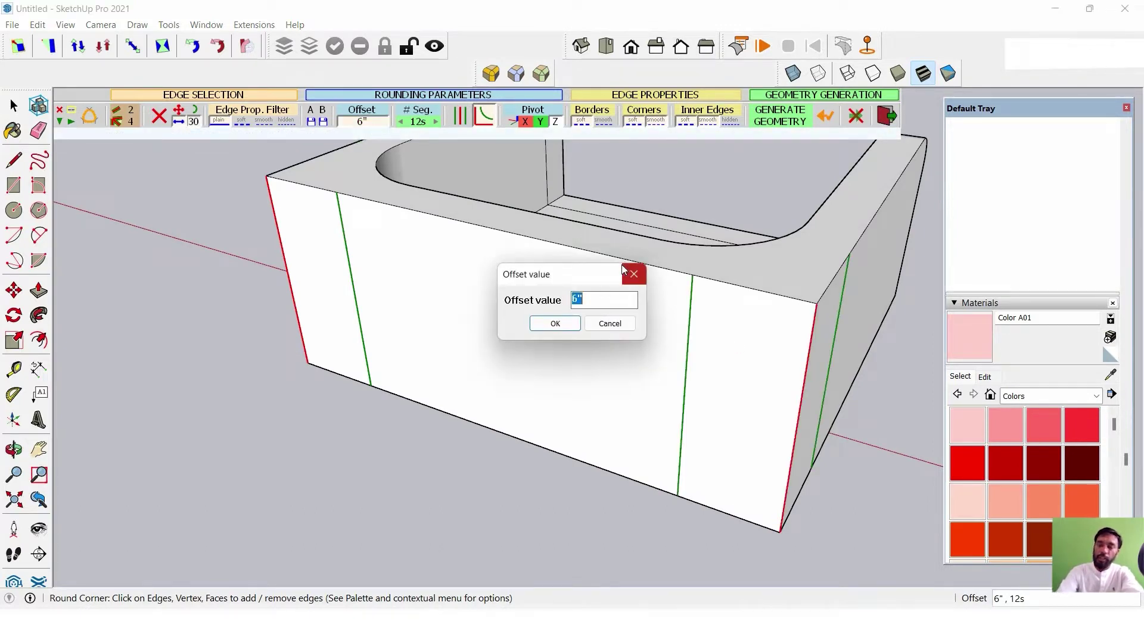
type("3\"")
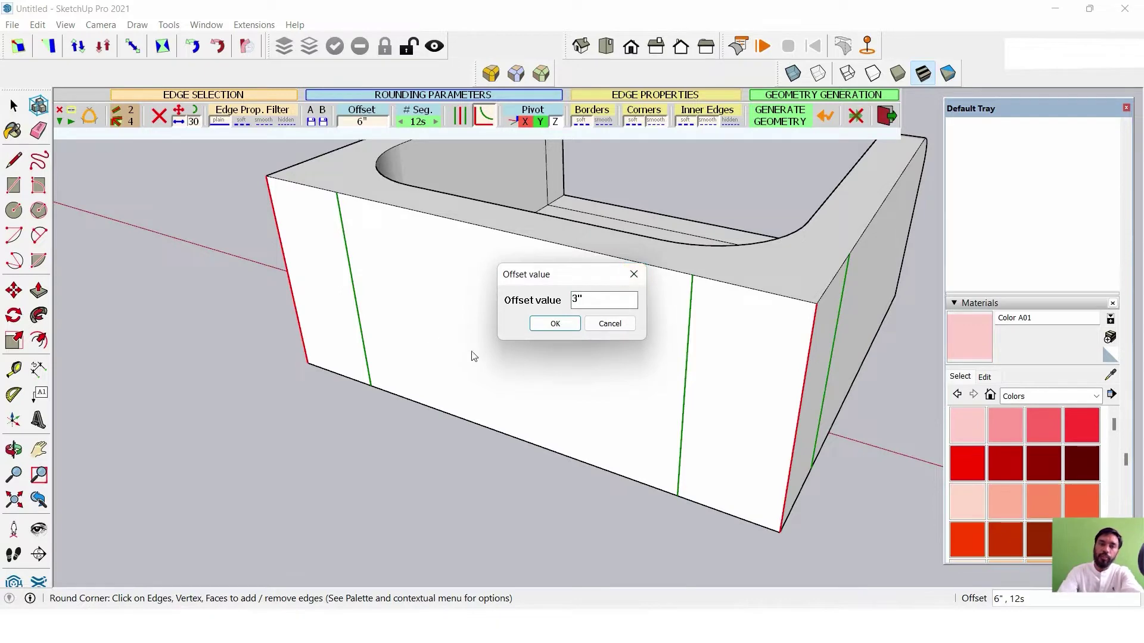
left_click(555, 324)
mouse_move(346, 352)
middle_mouse_down()
mouse_move(547, 388)
mouse_move(595, 435)
mouse_move(552, 453)
mouse_move(740, 309)
mouse_move(737, 272)
mouse_move(739, 393)
mouse_move(899, 355)
mouse_move(833, 248)
mouse_move(601, 298)
mouse_move(562, 324)
middle_mouse_up()
key("space")
scroll(600, 299, "up", 5)
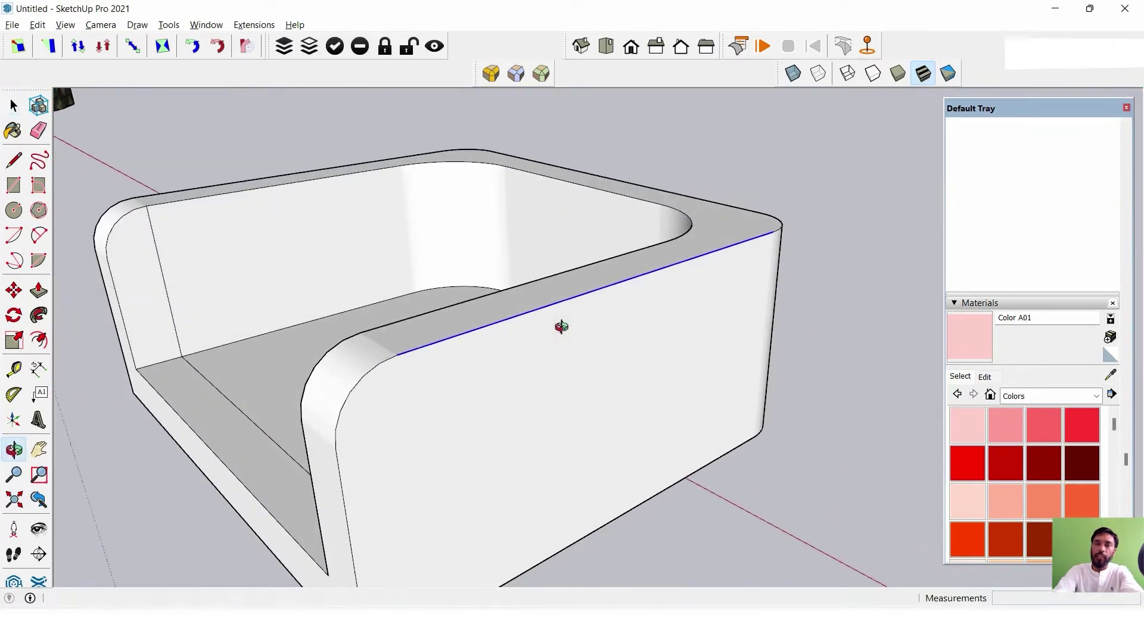
Round the arm's top edge with a 1" offset.
left_click(492, 77)
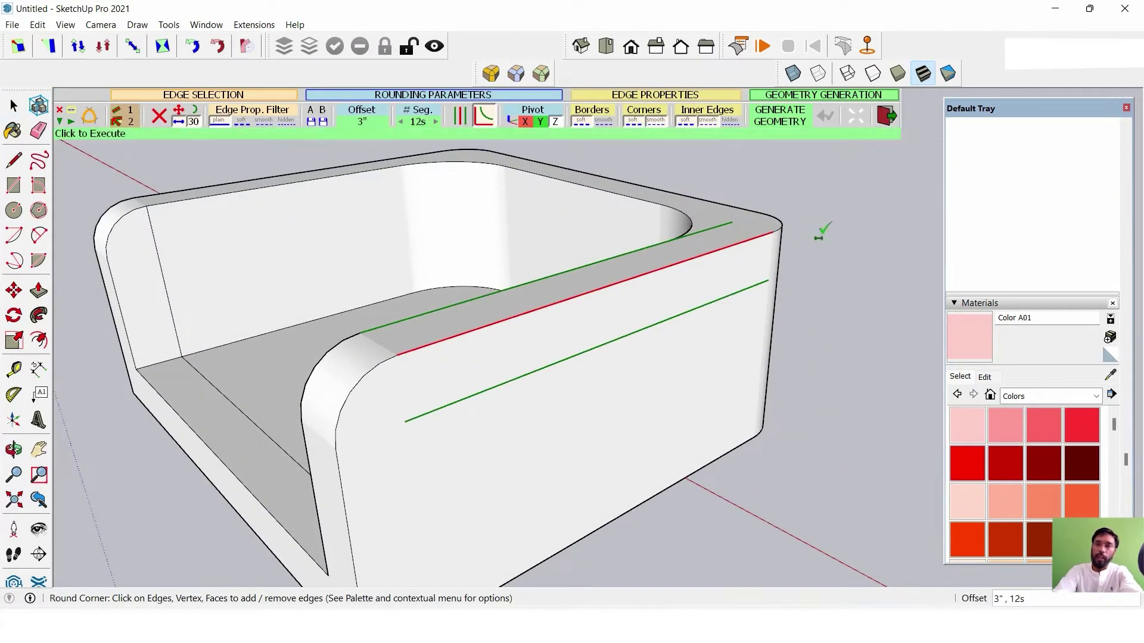
mouse_move(815, 238)
middle_mouse_down()
mouse_move(845, 324)
mouse_move(727, 320)
mouse_move(832, 309)
middle_mouse_up()
scroll(809, 334, "up", 3)
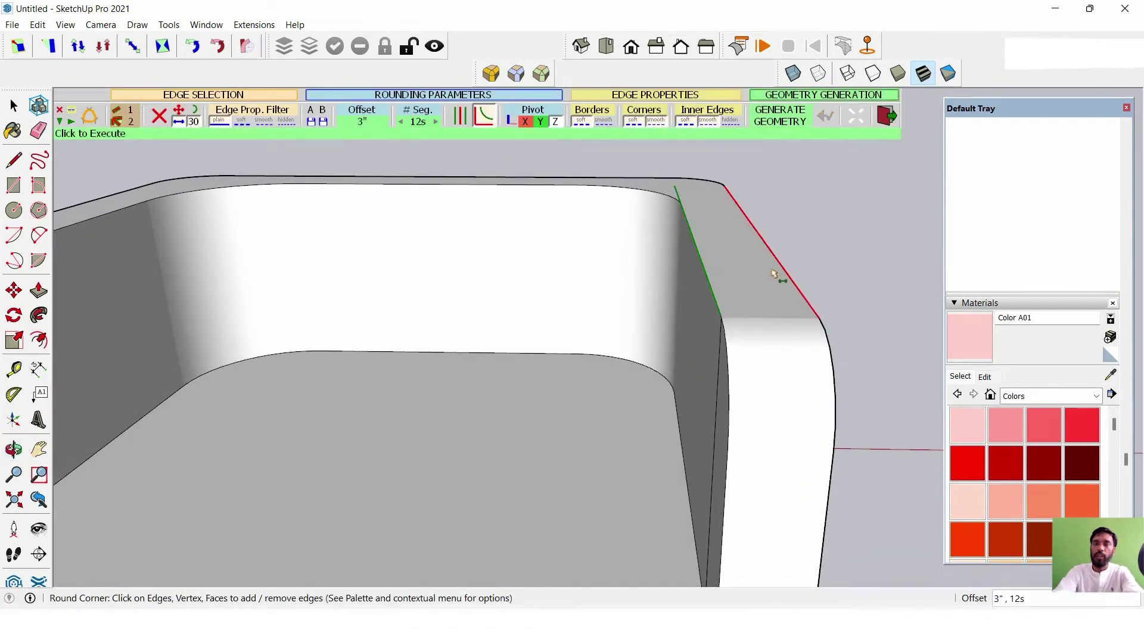
middle_click_drag(774, 275, 89, 116)
left_click(362, 116)
type("1\"")
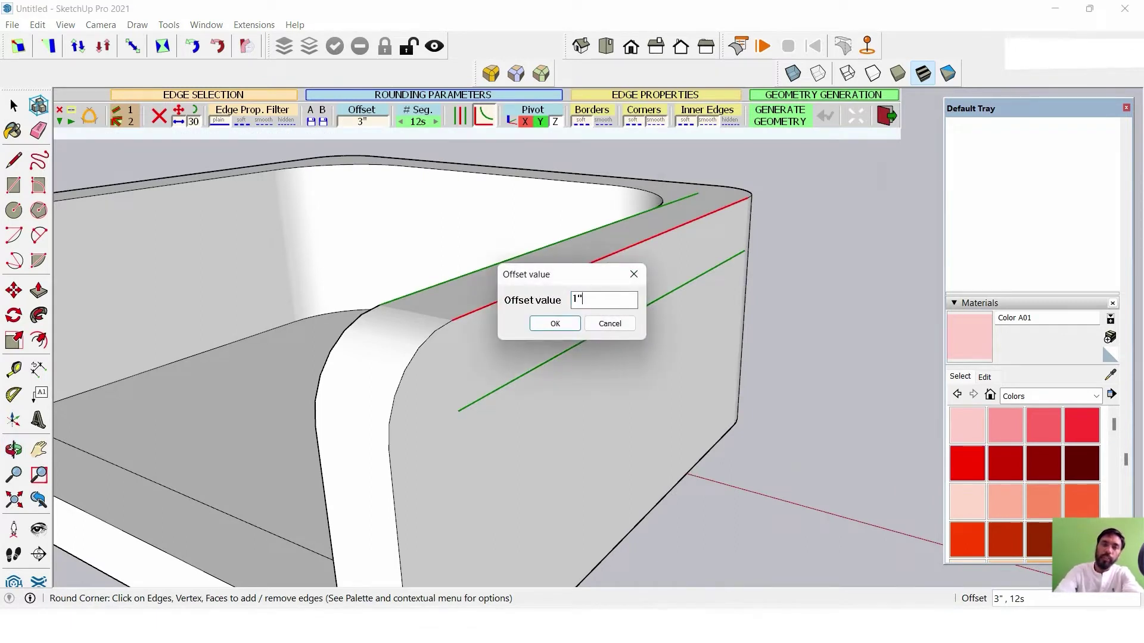
left_click(555, 324)
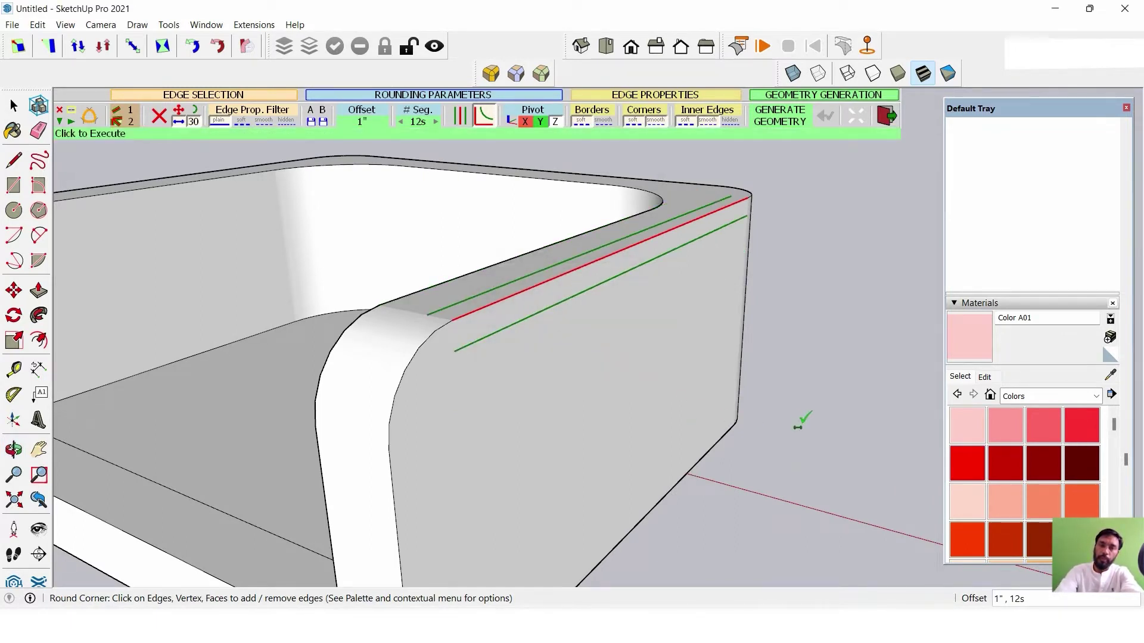
key("Return")
Round the arm end face's edges and its top edge at 1".
mouse_move(613, 314)
middle_mouse_down()
mouse_move(439, 391)
mouse_move(365, 352)
mouse_move(442, 354)
middle_mouse_up()
left_click(437, 348)
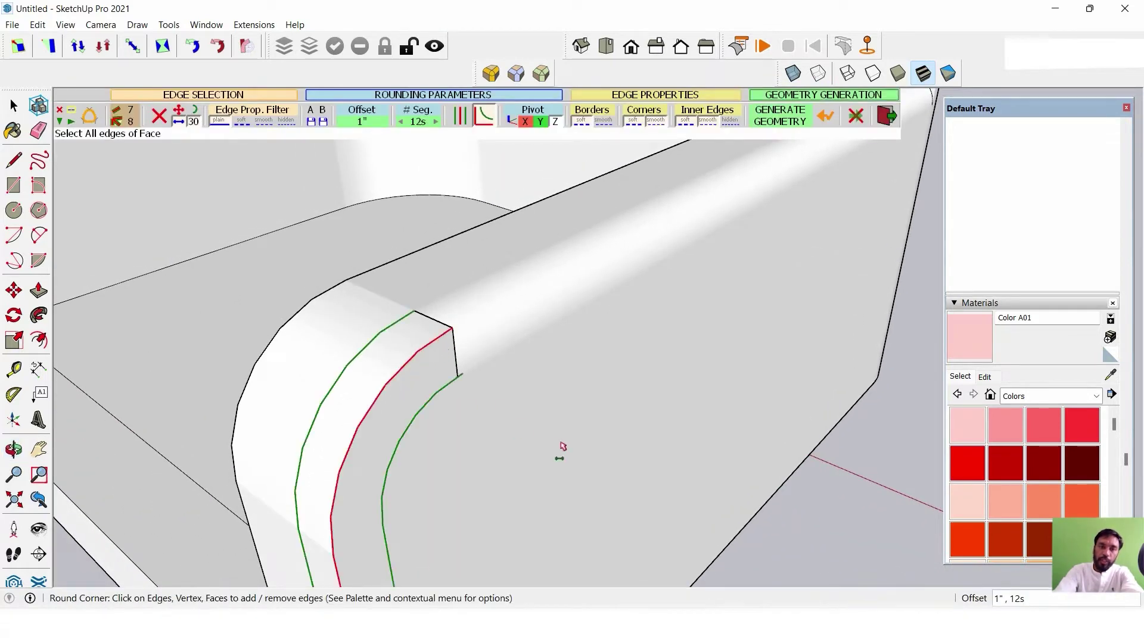
key("Return")
scroll(489, 343, "up", 2)
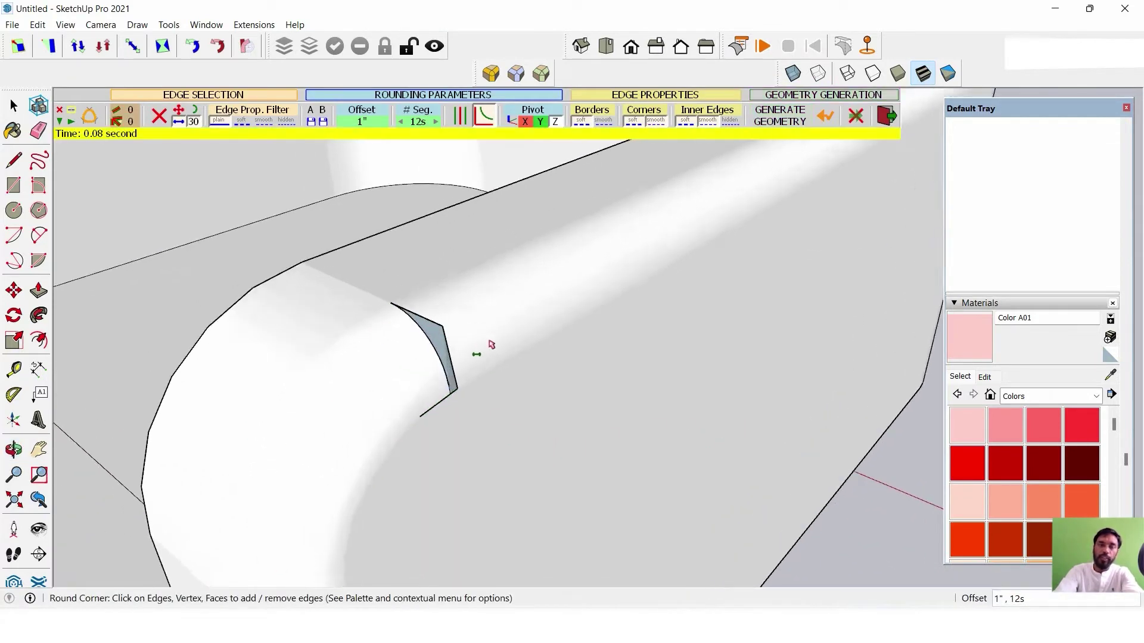
left_click(498, 338)
mouse_move(460, 350)
middle_mouse_down()
mouse_move(179, 352)
mouse_move(510, 312)
mouse_move(411, 304)
mouse_move(498, 285)
middle_mouse_up()
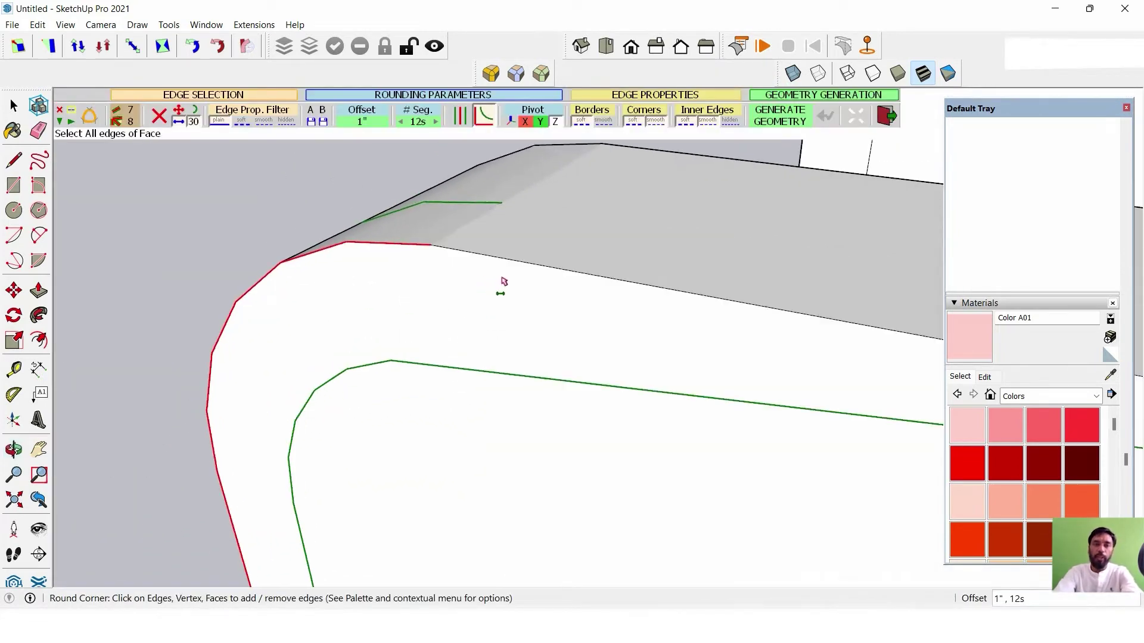
left_click(466, 253)
mouse_move(467, 256)
middle_mouse_down()
mouse_move(552, 288)
mouse_move(621, 363)
mouse_move(613, 319)
mouse_move(447, 294)
mouse_move(665, 435)
middle_mouse_up()
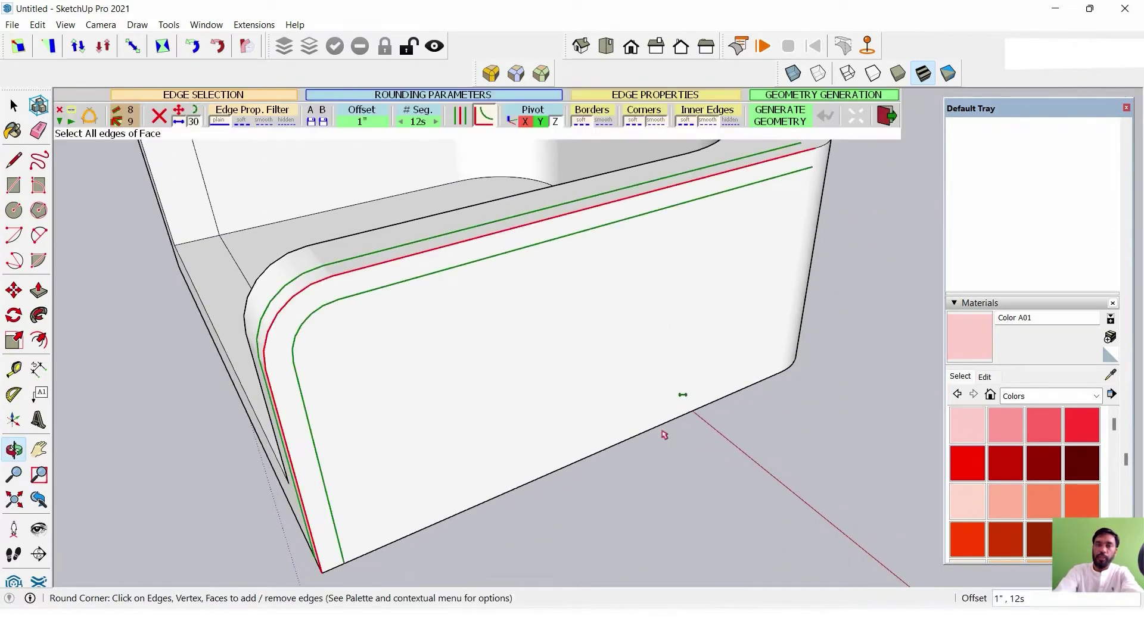
key("Return")
Generate the 1" rounding on all of the sofa's selected top rim edges.
mouse_move(388, 357)
middle_mouse_down()
mouse_move(566, 232)
mouse_move(650, 221)
mouse_move(520, 289)
middle_mouse_up()
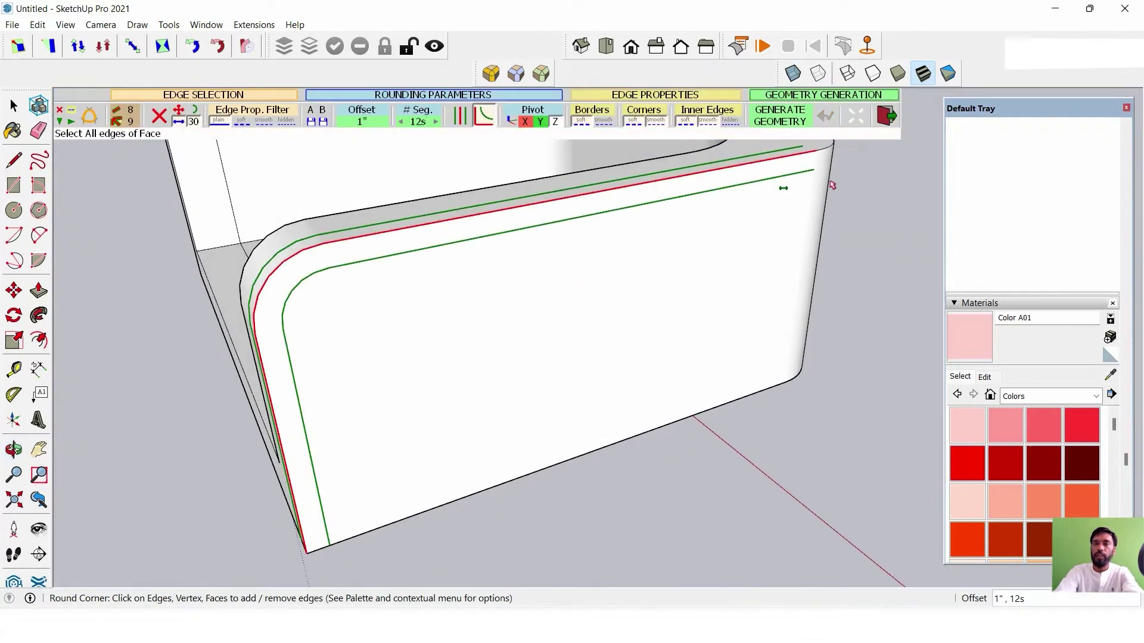
middle_click_drag(702, 263, 699, 237)
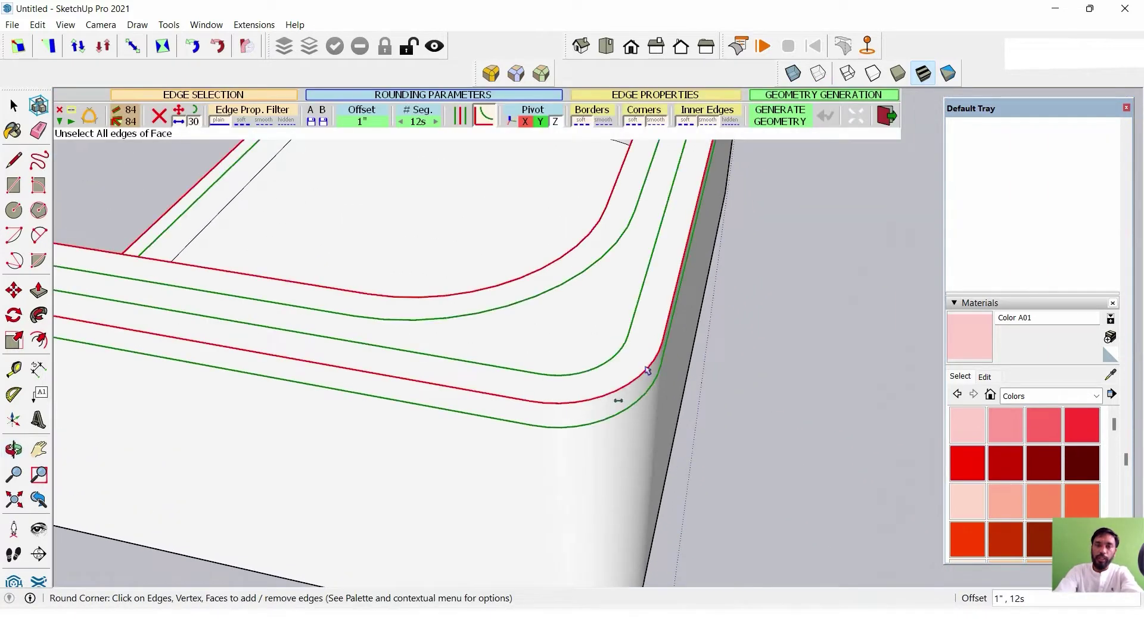
middle_click_drag(648, 371, 672, 255)
middle_click_drag(367, 422, 438, 361)
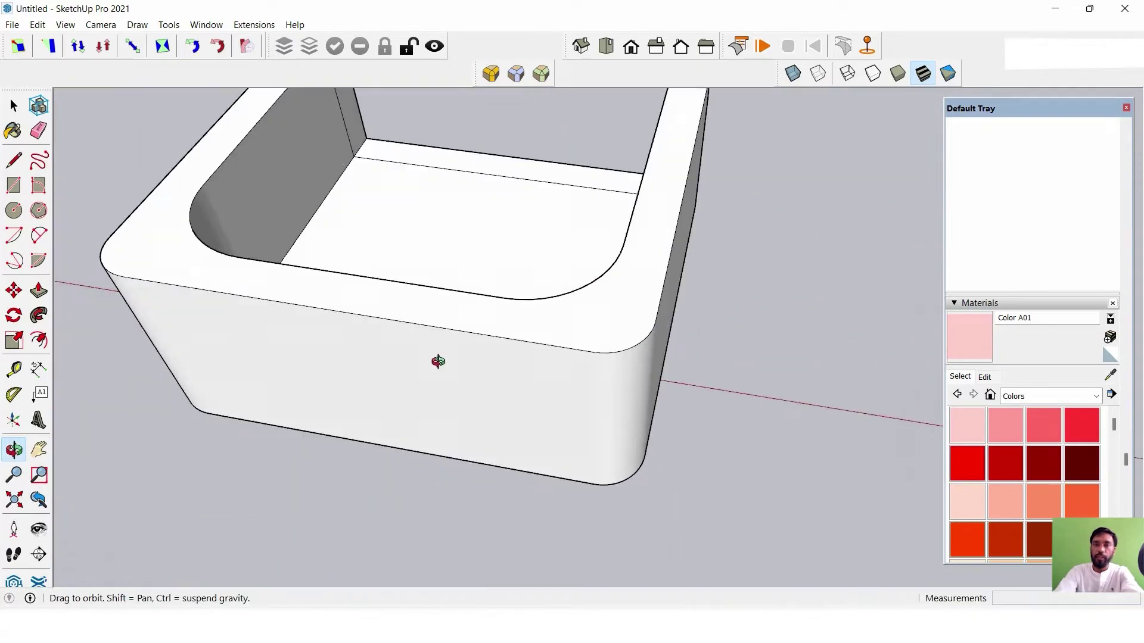
mouse_move(748, 286)
middle_mouse_down()
mouse_move(365, 276)
mouse_move(605, 366)
middle_mouse_up()
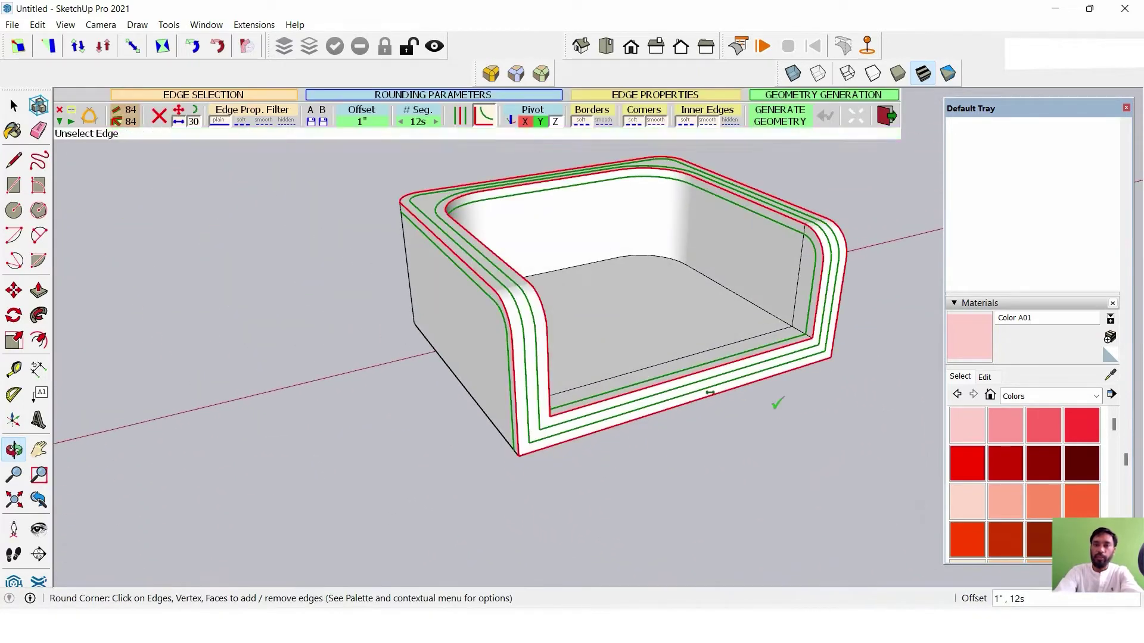
left_click(886, 426)
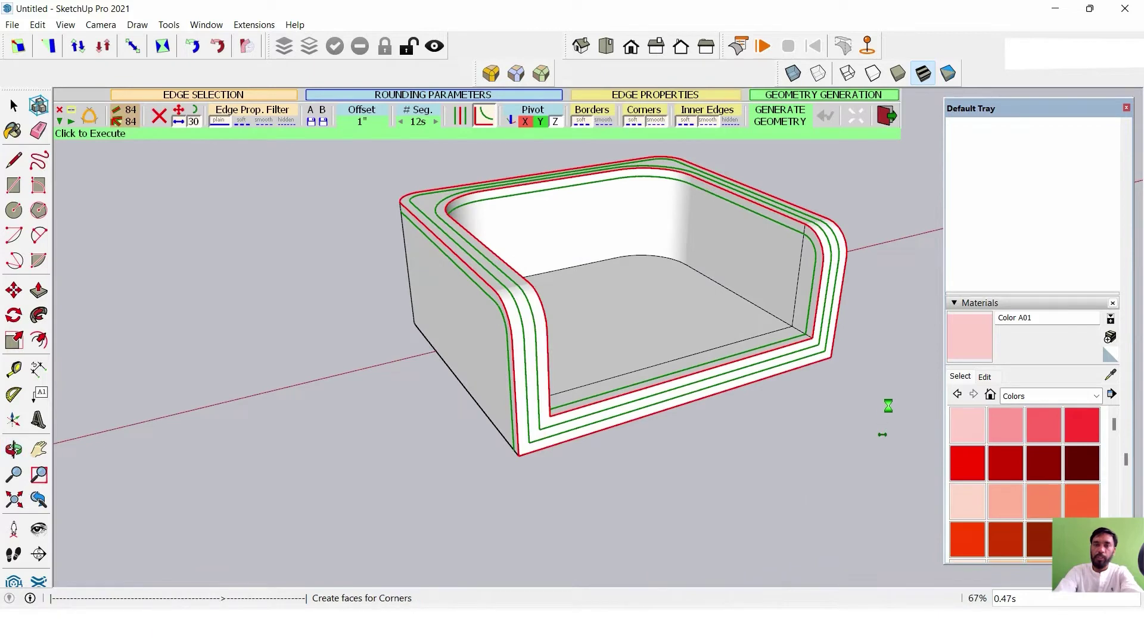
scroll(758, 322, "up", 3)
middle_click_drag(759, 322, 556, 307)
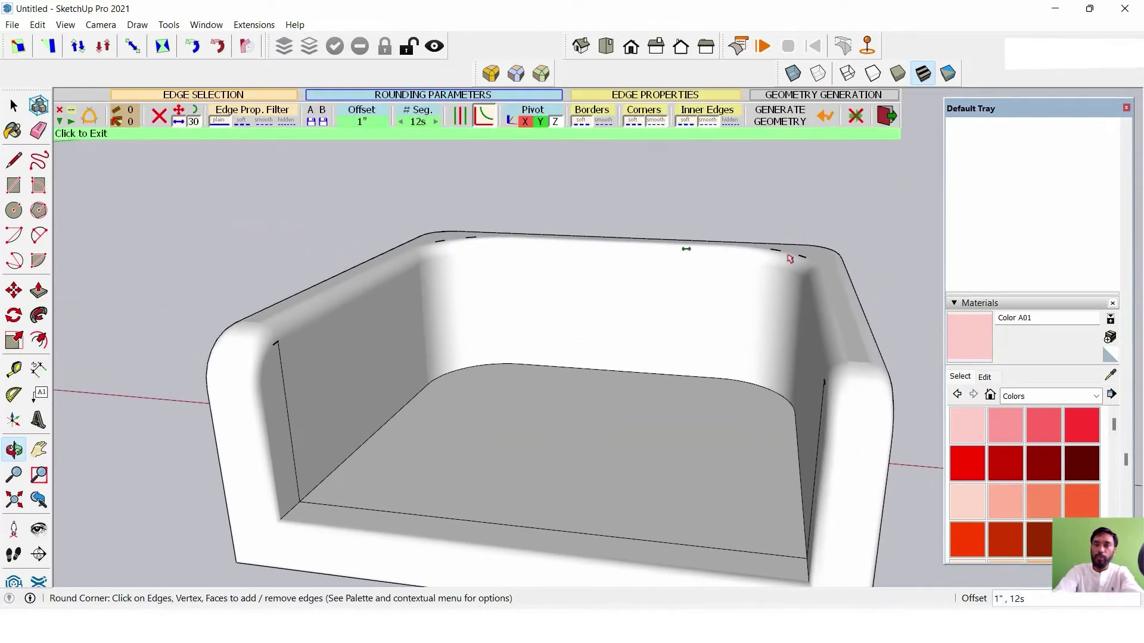
scroll(876, 324, "down", 3)
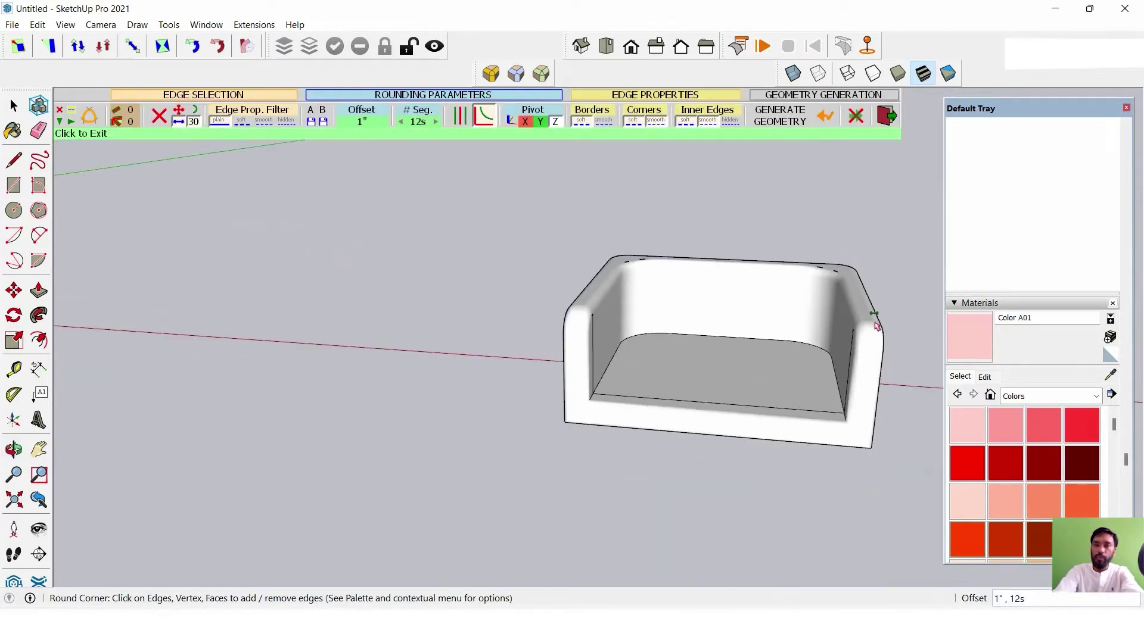
mouse_move(876, 325)
middle_mouse_down()
mouse_move(603, 345)
mouse_move(505, 383)
mouse_move(810, 375)
mouse_move(745, 315)
mouse_move(606, 360)
middle_mouse_up()
Exit RoundCorner, zoom into the back corner and delete the stray leftover edge.
scroll(815, 166, "up", 2)
key("space")
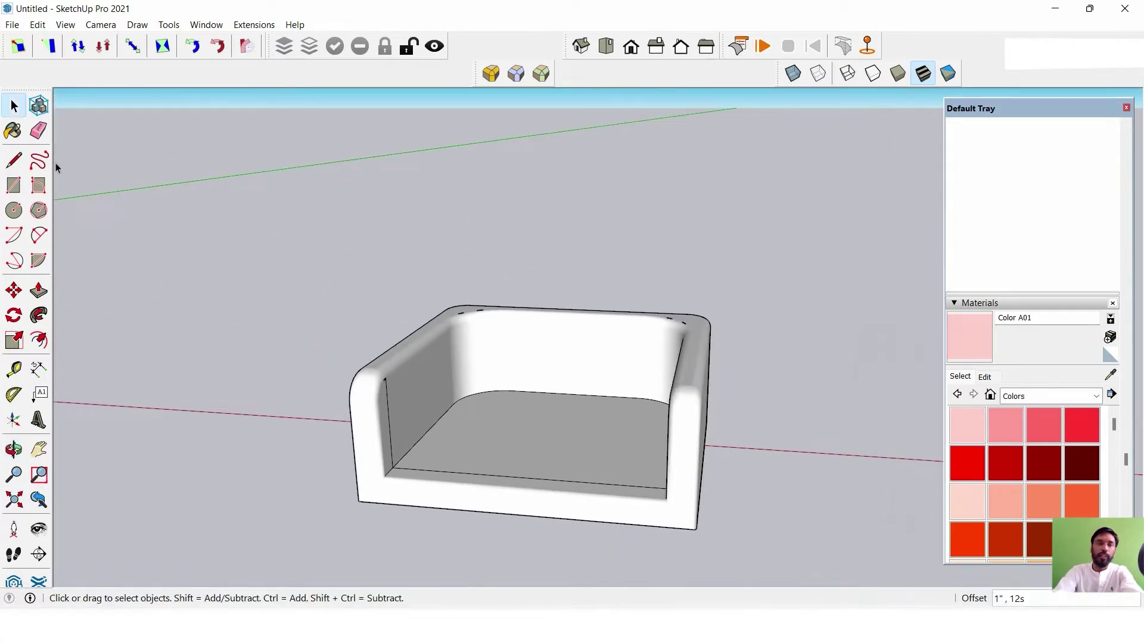
scroll(748, 340, "up", 3)
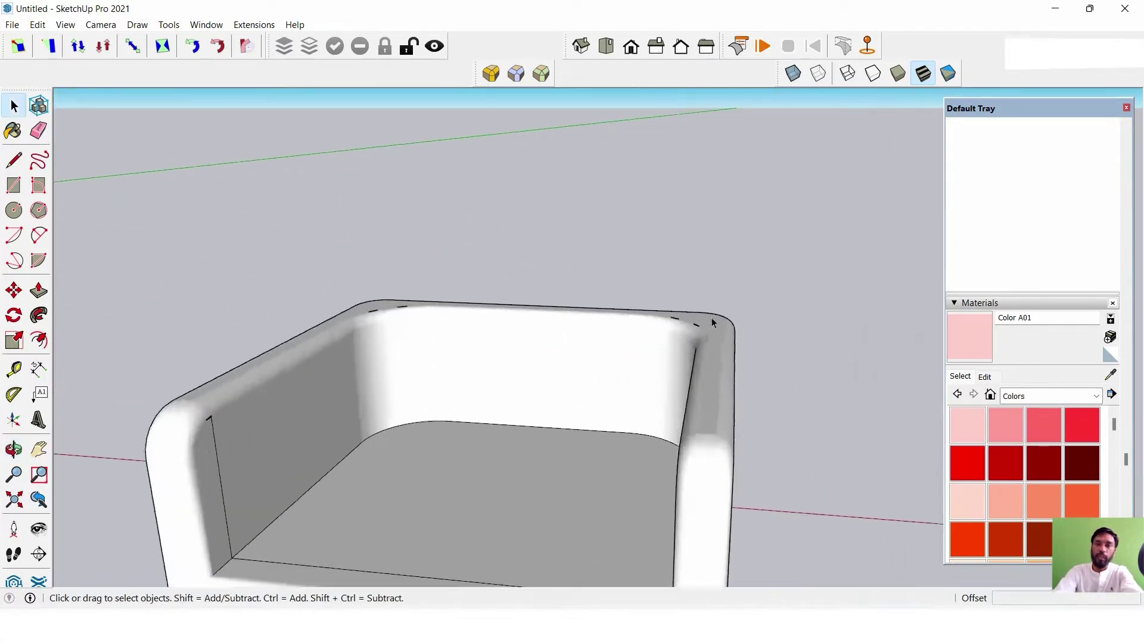
scroll(685, 340, "up", 3)
scroll(681, 340, "up", 1)
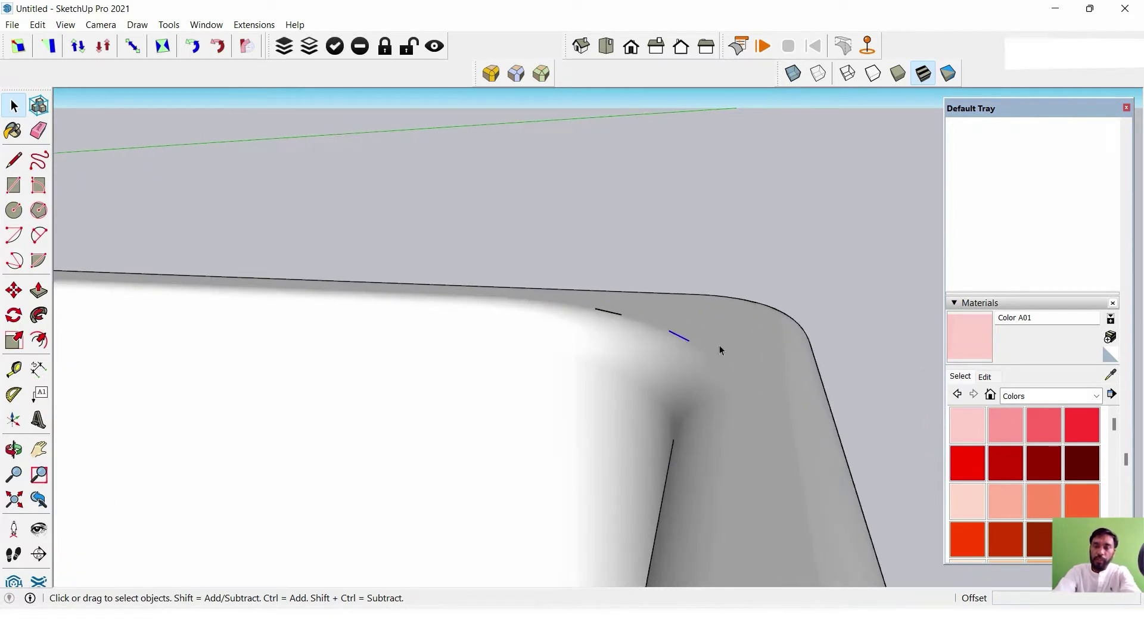
key("Delete")
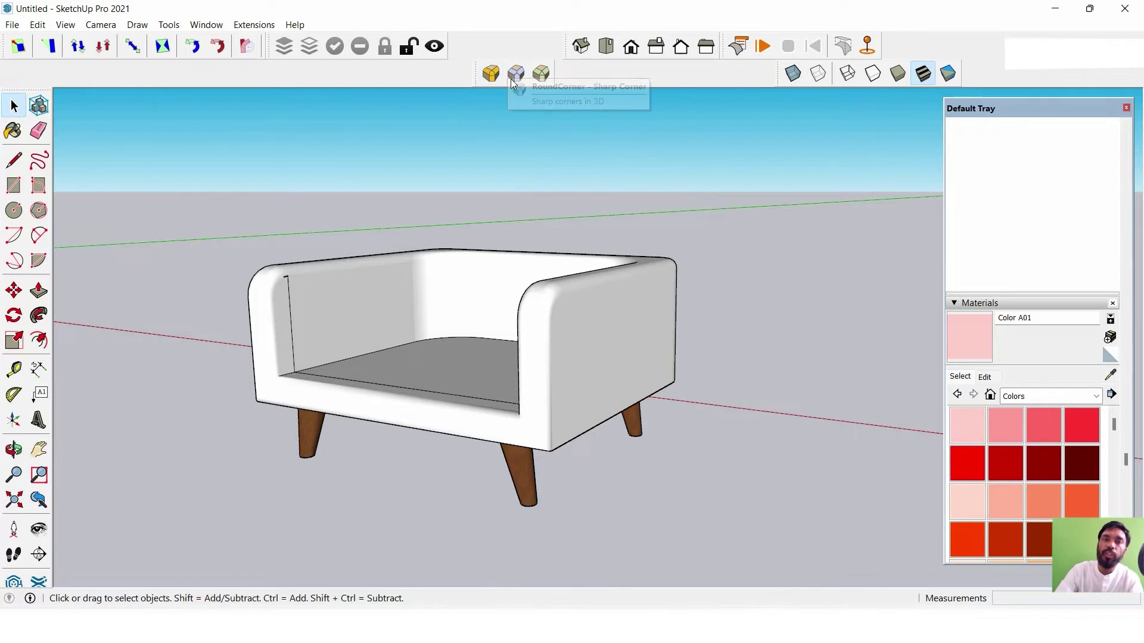
scroll(578, 205, "down", 3)
scroll(563, 288, "up", 3)
middle_click_drag(563, 288, 573, 388)
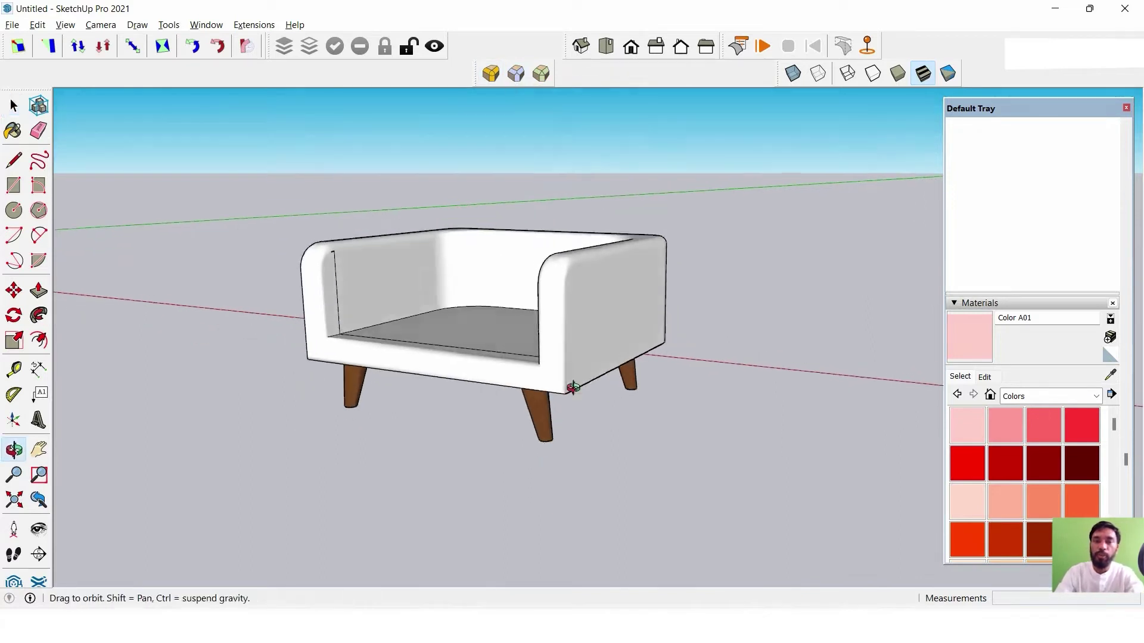
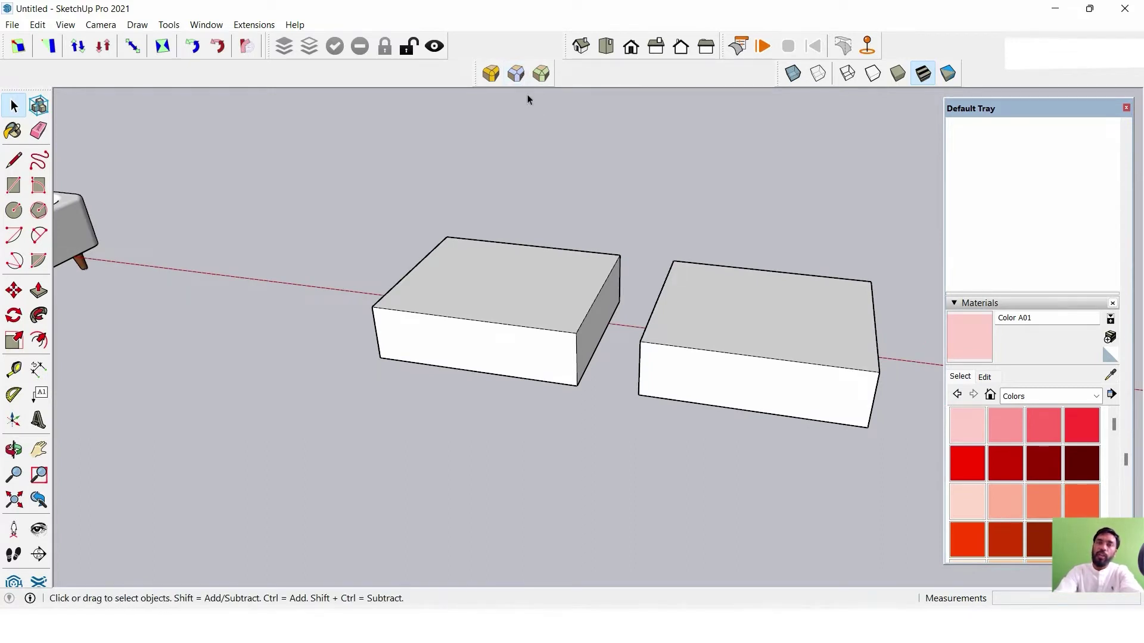
Round every edge of the left box with RoundCorner, using 4 segments at a 2-inch offset.
scroll(588, 255, "up", 2)
middle_click_drag(587, 255, 579, 260)
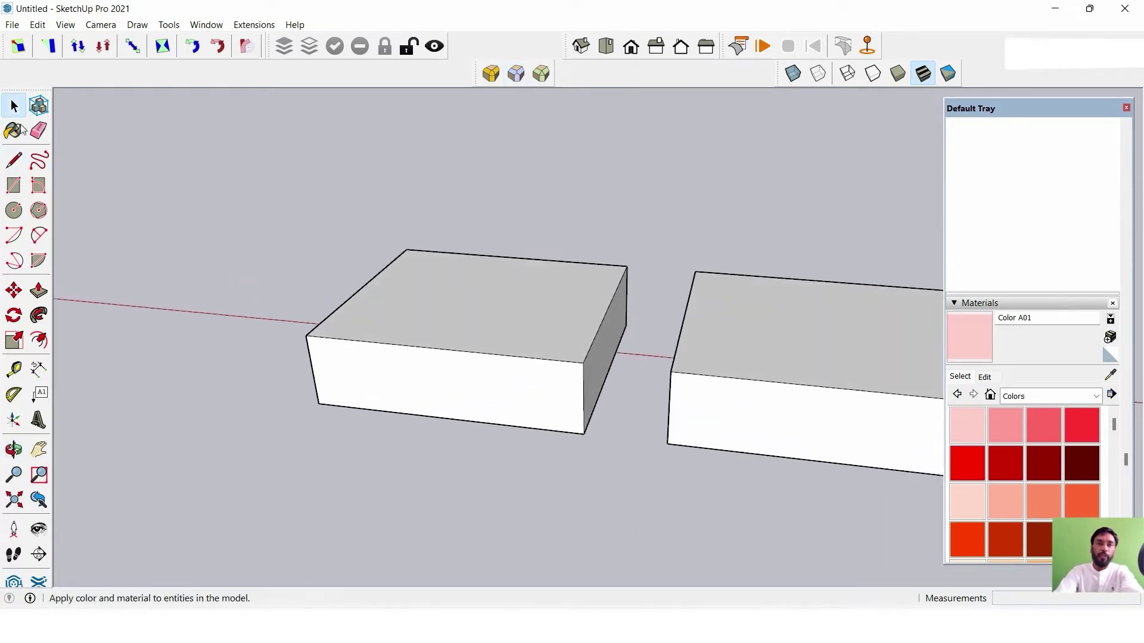
left_click_drag(563, 452, 639, 488)
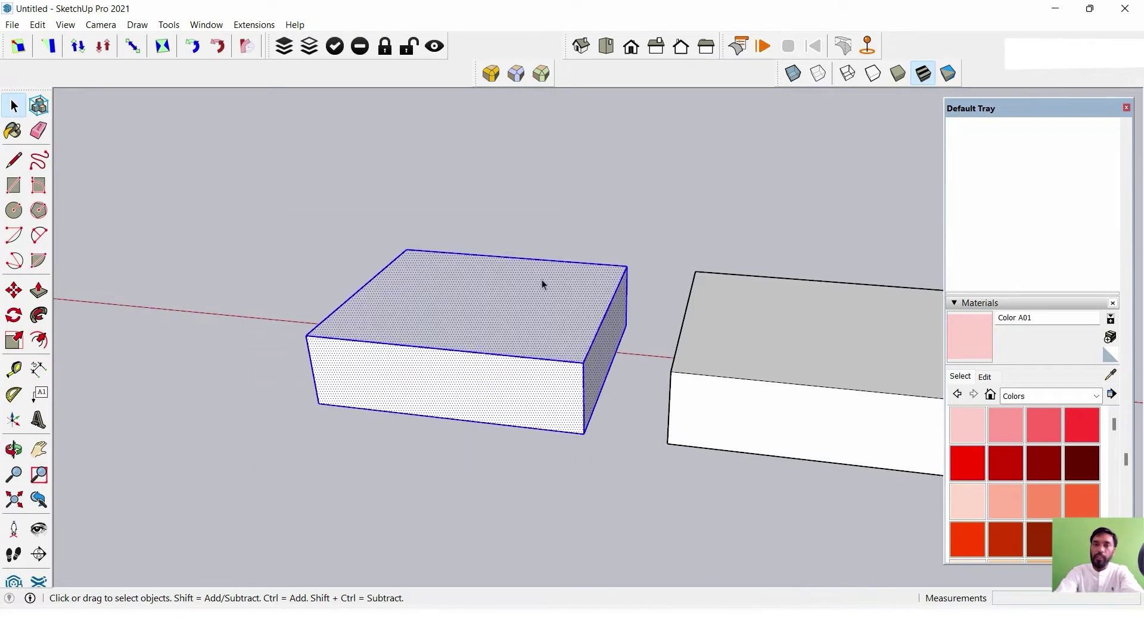
left_click(532, 78)
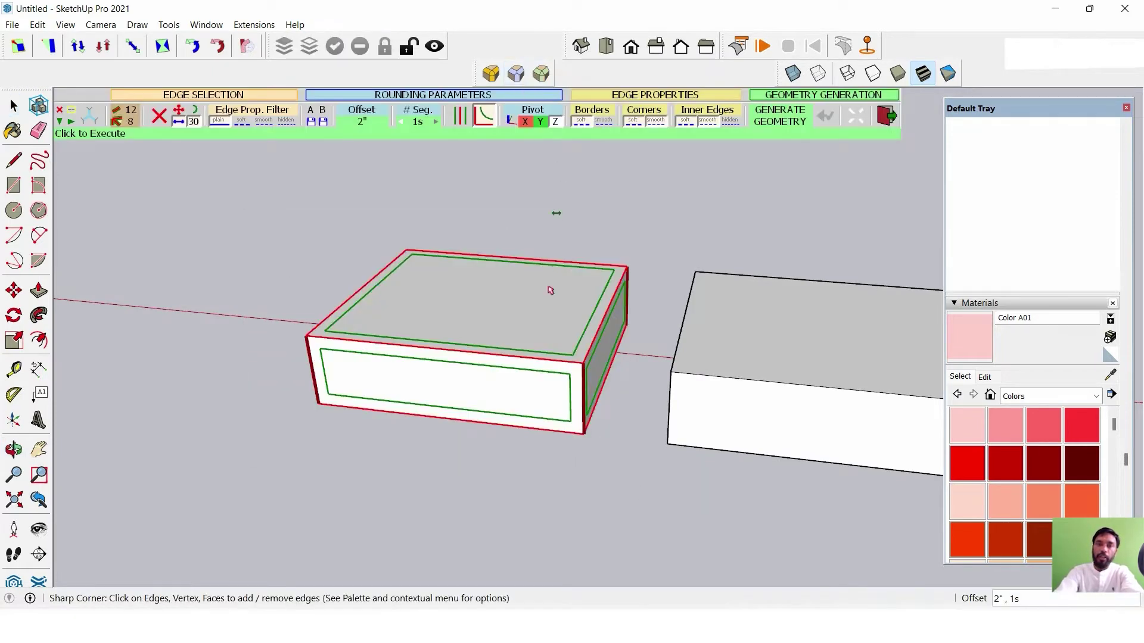
mouse_move(595, 294)
middle_mouse_down()
mouse_move(455, 251)
mouse_move(471, 239)
middle_mouse_up()
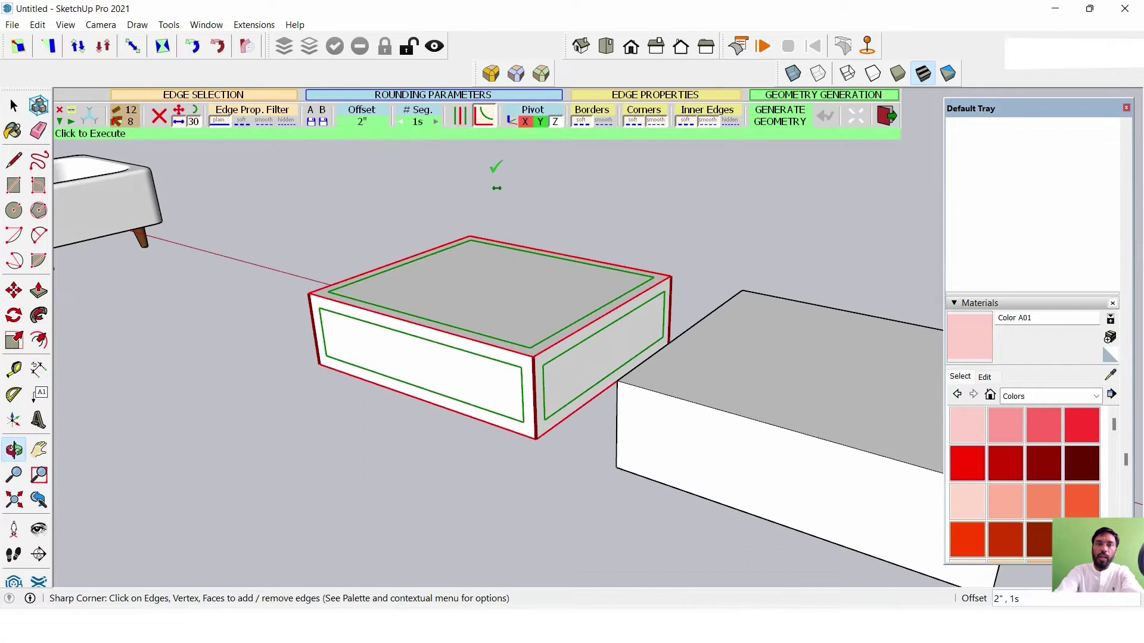
left_click(417, 122)
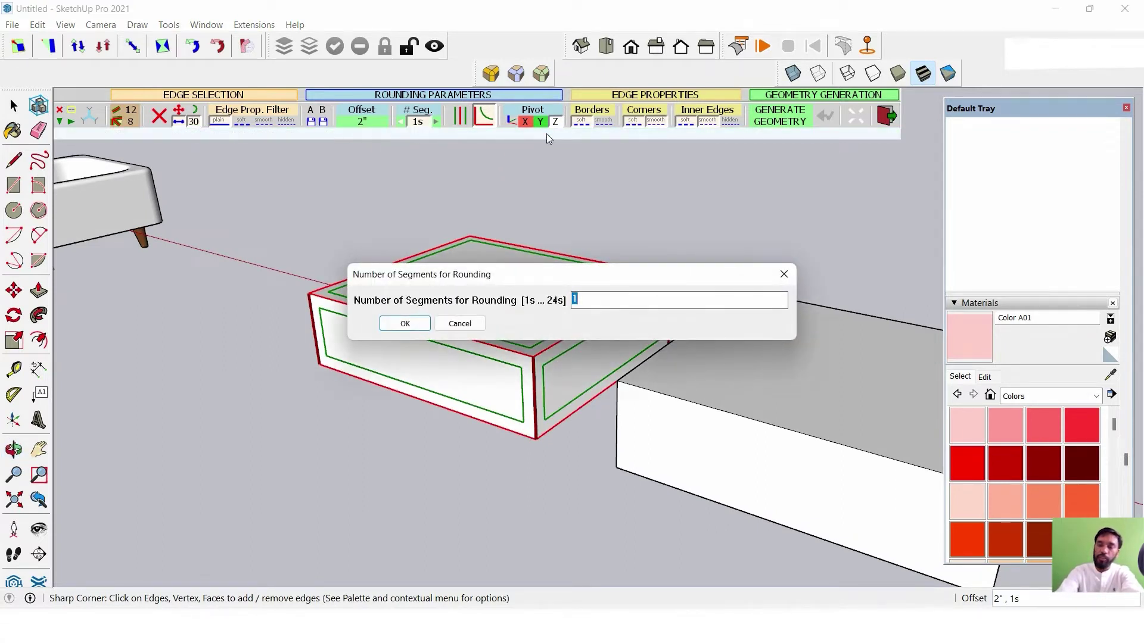
type("4")
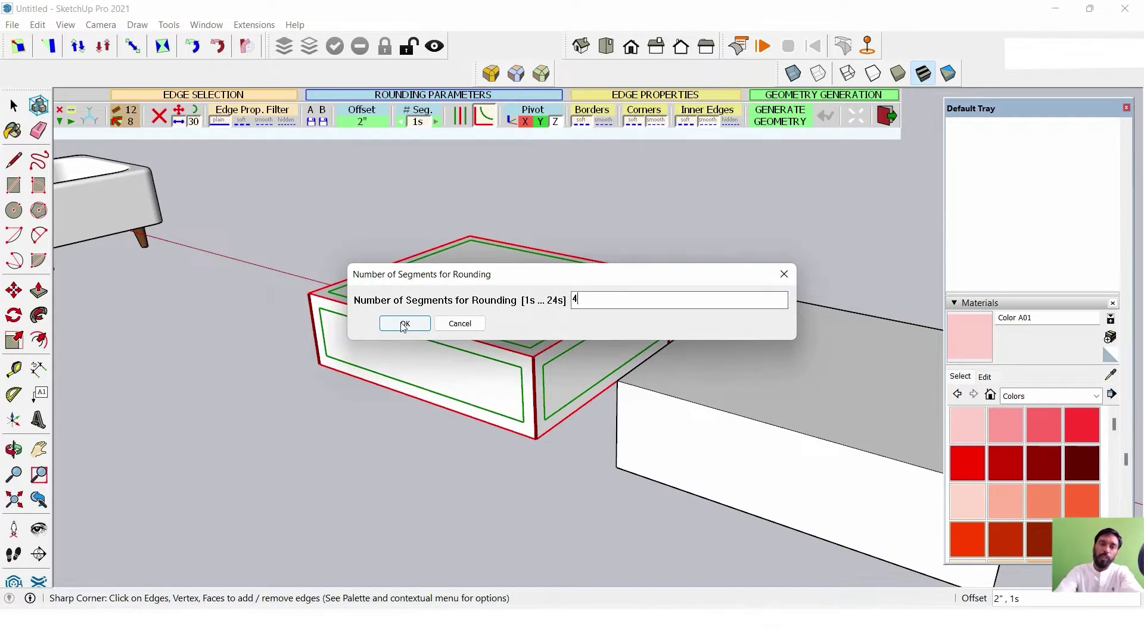
left_click(403, 323)
left_click(567, 211)
scroll(545, 336, "up", 3)
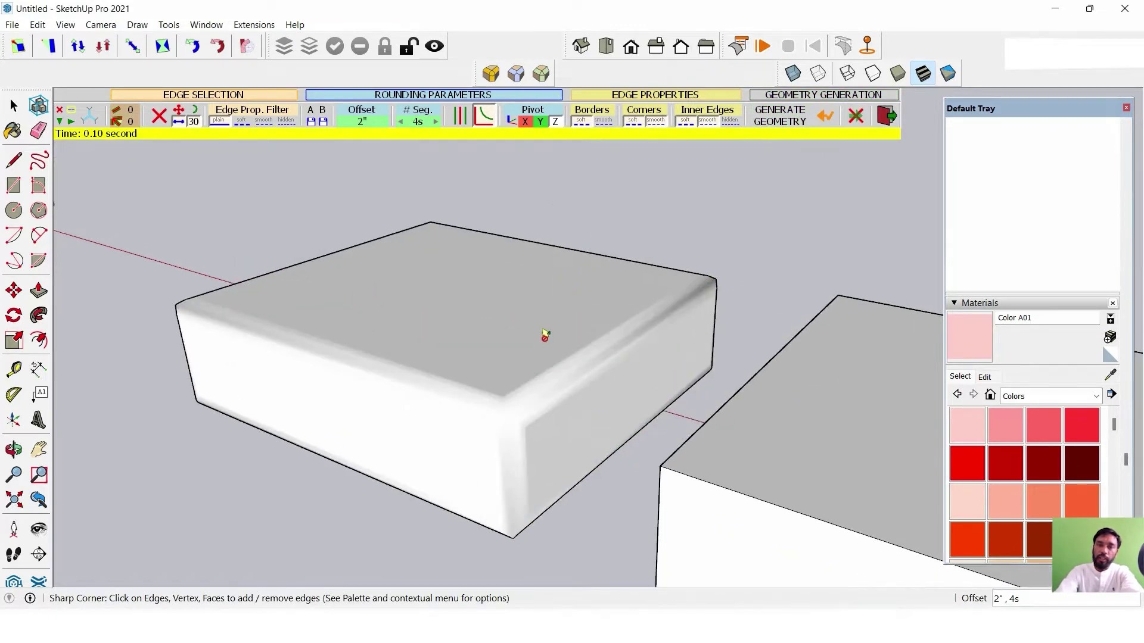
mouse_move(544, 335)
middle_mouse_down()
mouse_move(602, 194)
mouse_move(682, 235)
middle_mouse_up()
scroll(695, 324, "up", 5)
Leave RoundCorner, select the rounded box and turn on View > Hidden Geometry.
middle_click_drag(694, 324, 734, 352)
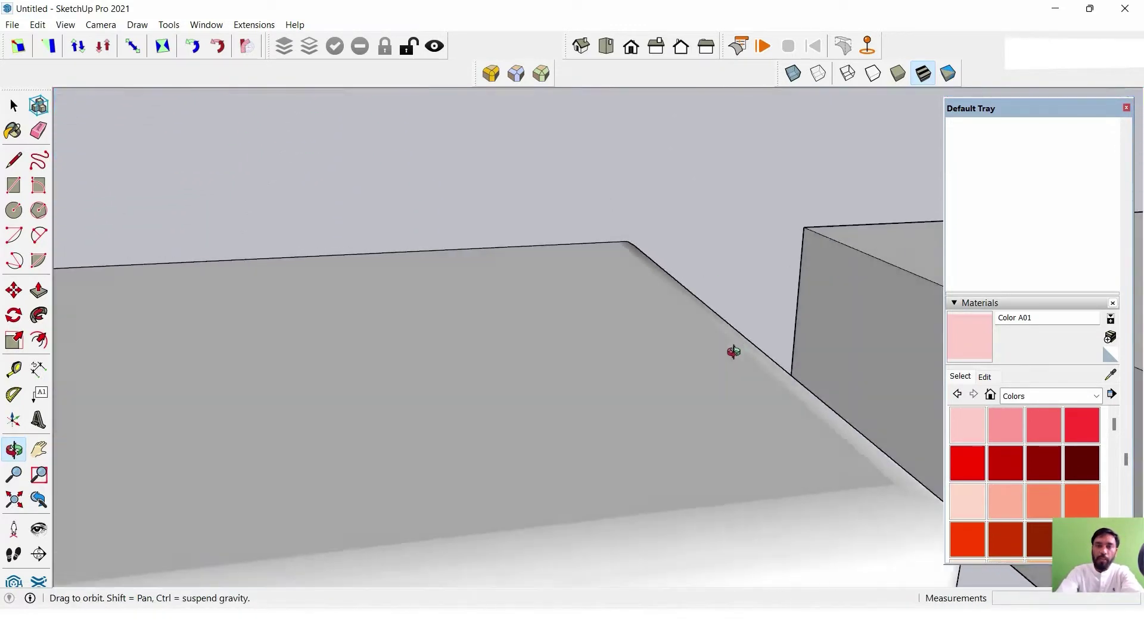
scroll(613, 286, "down", 3)
scroll(613, 299, "down", 2)
mouse_move(613, 299)
middle_mouse_down()
mouse_move(592, 350)
mouse_move(785, 234)
mouse_move(754, 166)
mouse_move(511, 283)
mouse_move(663, 284)
mouse_move(720, 360)
mouse_move(455, 322)
mouse_move(371, 340)
mouse_move(419, 340)
mouse_move(518, 208)
mouse_move(564, 259)
mouse_move(330, 327)
mouse_move(501, 317)
mouse_move(418, 340)
mouse_move(343, 430)
middle_mouse_up()
key("space")
left_click(366, 318)
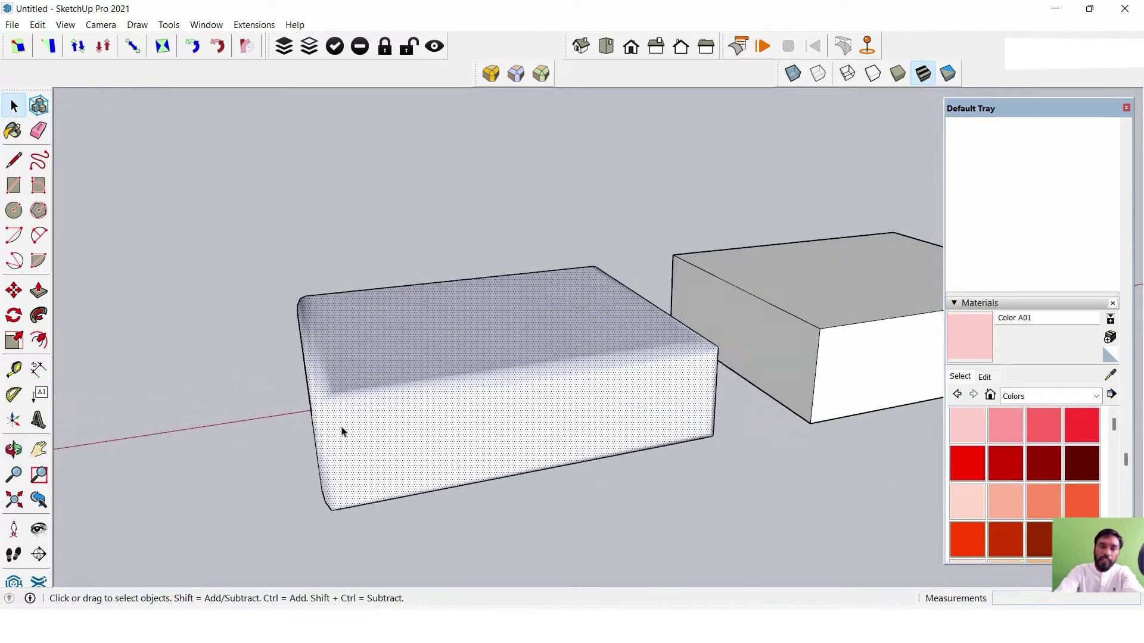
left_click(66, 25)
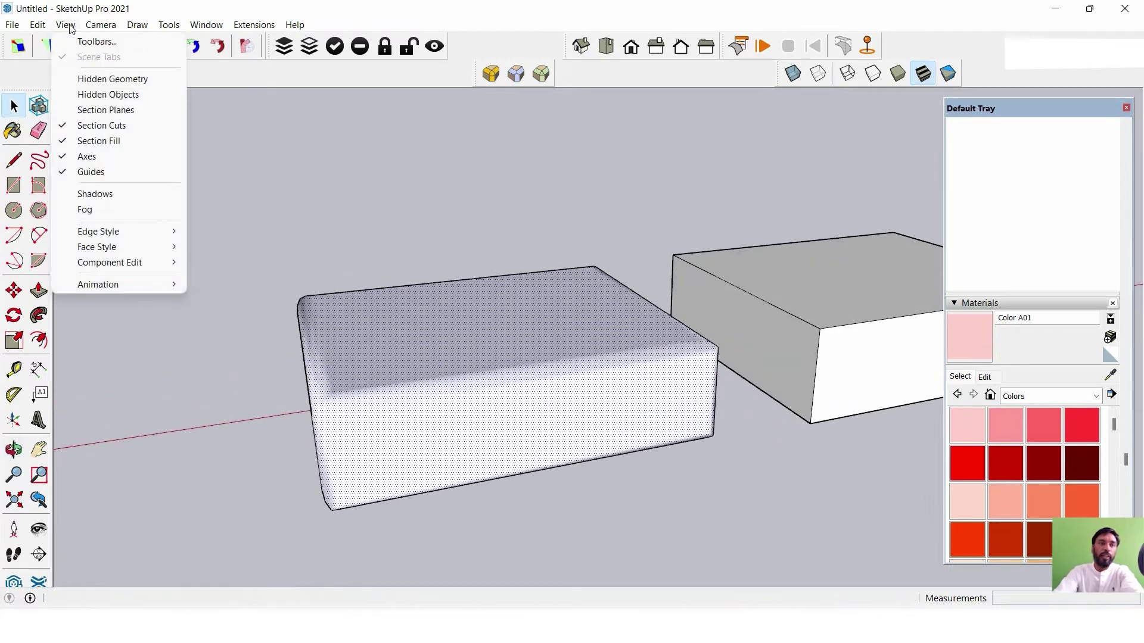
left_click(87, 84)
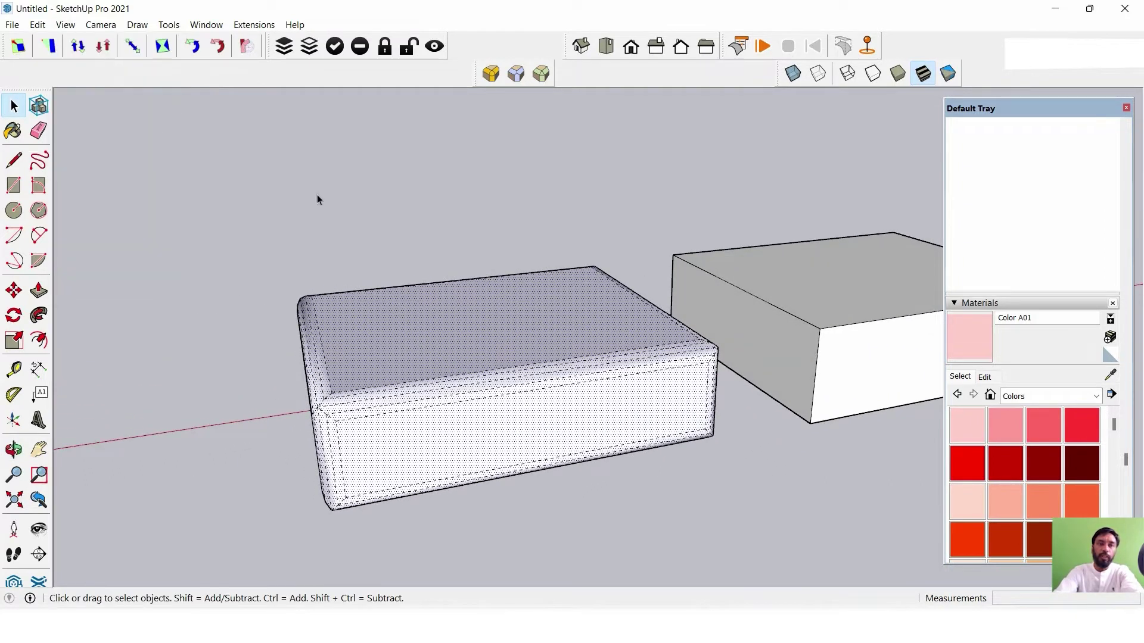
Select the whole right box.
mouse_move(449, 327)
middle_mouse_down()
mouse_move(492, 341)
mouse_move(300, 338)
mouse_move(562, 337)
mouse_move(286, 317)
mouse_move(519, 332)
mouse_move(428, 305)
mouse_move(556, 264)
mouse_move(516, 224)
middle_mouse_up()
scroll(294, 324, "up", 3)
triple_click(557, 264)
scroll(556, 263, "down", 3)
Generate a 2-inch RoundCorner bevel on the right box's edges, then exit the tool.
left_click(539, 83)
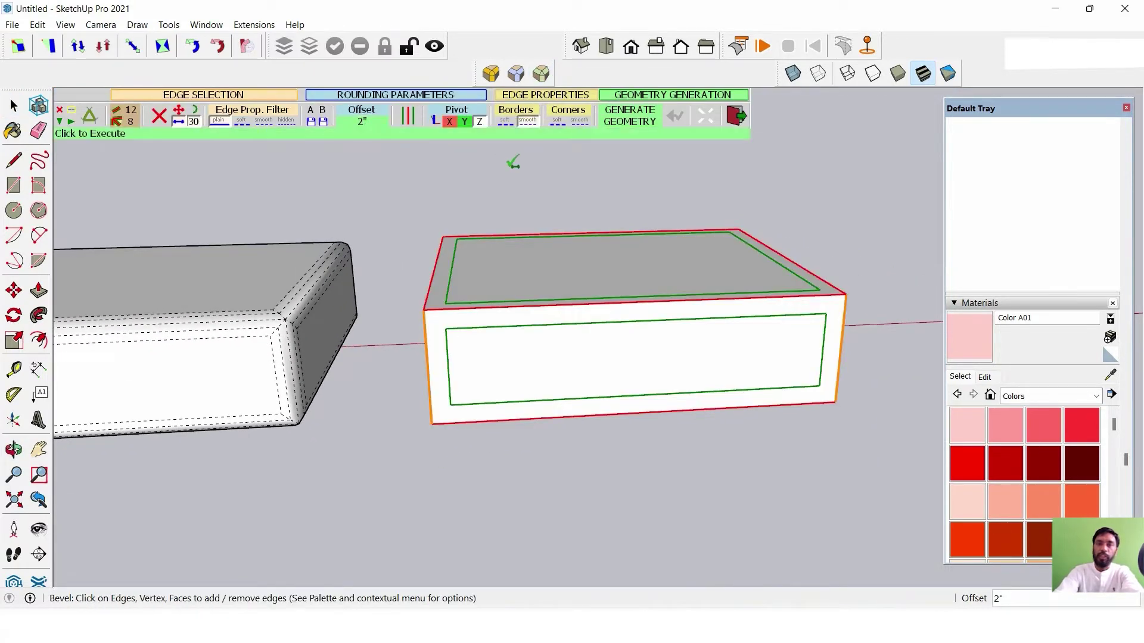
left_click(804, 203)
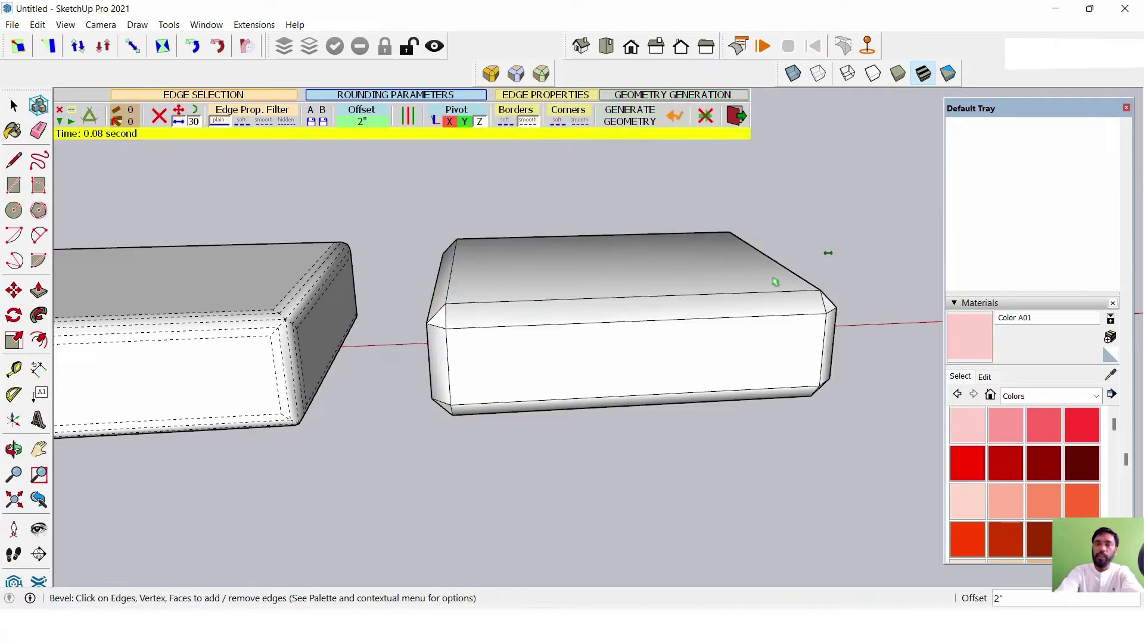
mouse_move(775, 282)
middle_mouse_down()
mouse_move(717, 342)
mouse_move(683, 331)
mouse_move(606, 391)
mouse_move(597, 365)
mouse_move(448, 368)
mouse_move(613, 377)
mouse_move(460, 347)
mouse_move(817, 328)
mouse_move(314, 304)
mouse_move(207, 332)
mouse_move(212, 363)
mouse_move(312, 352)
mouse_move(109, 220)
middle_mouse_up()
key("space")
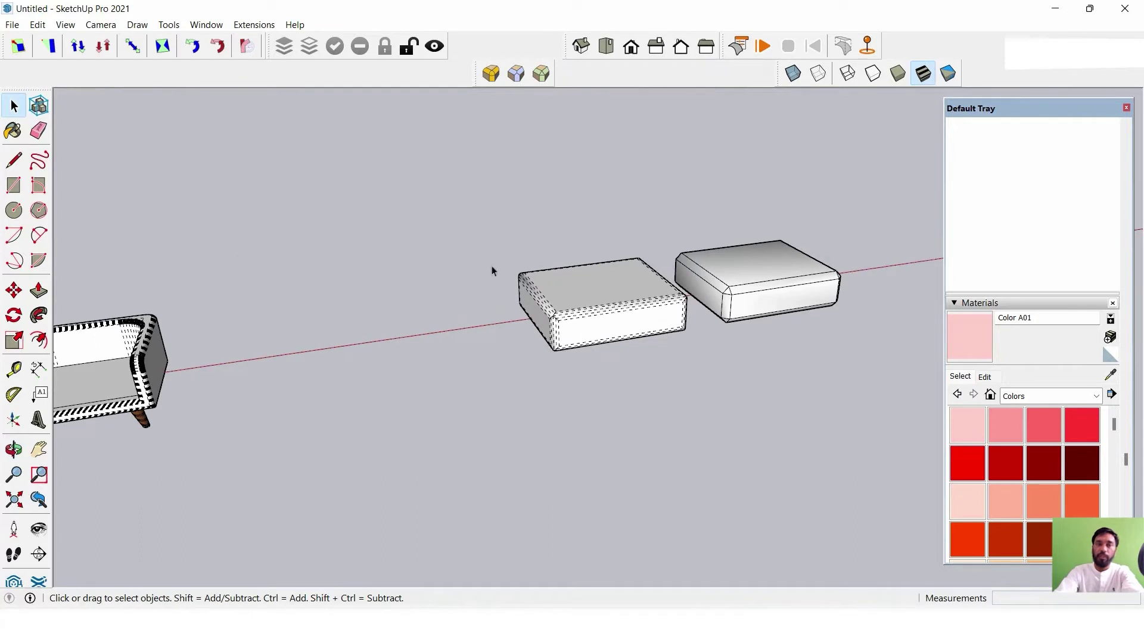
scroll(492, 271, "down", 2)
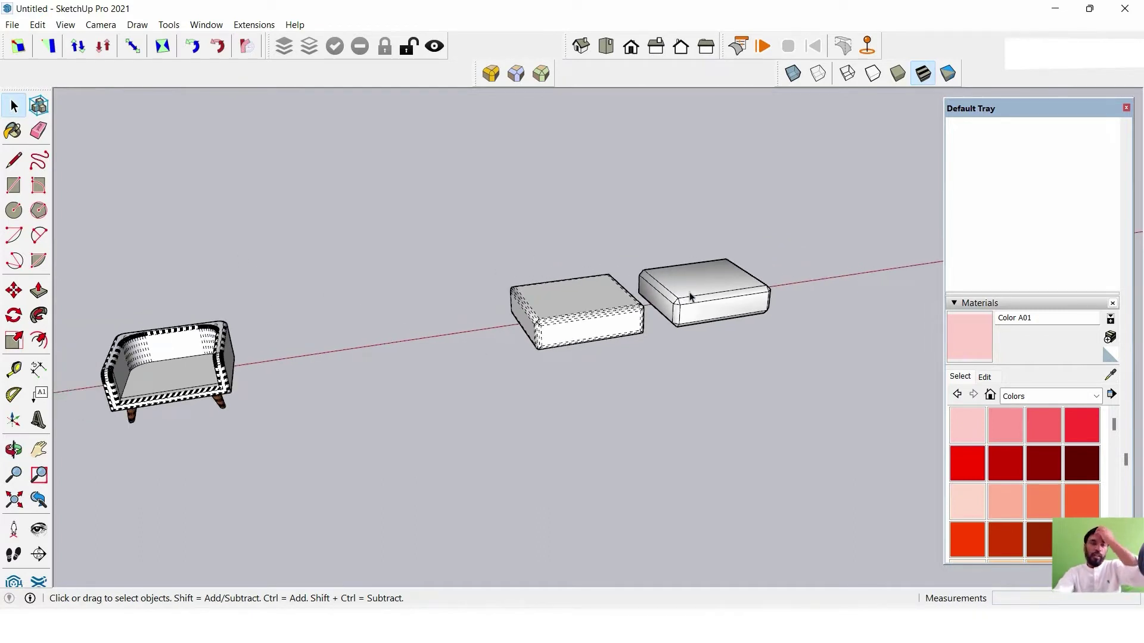
scroll(385, 252, "down", 2)
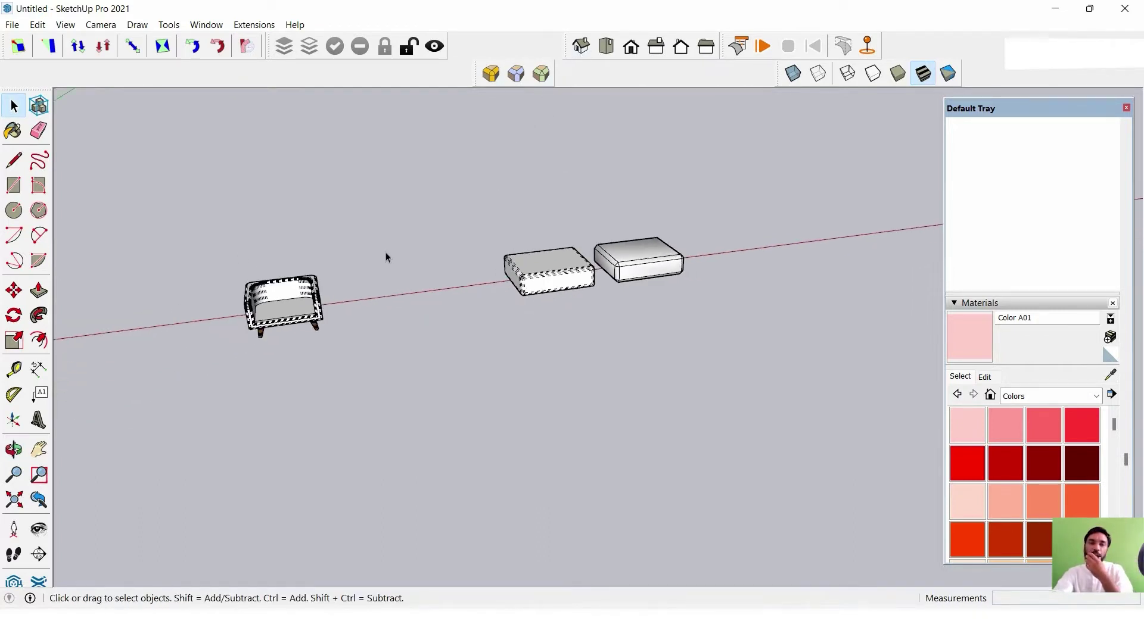
scroll(333, 280, "up", 1)
scroll(291, 299, "up", 2)
scroll(294, 292, "up", 3)
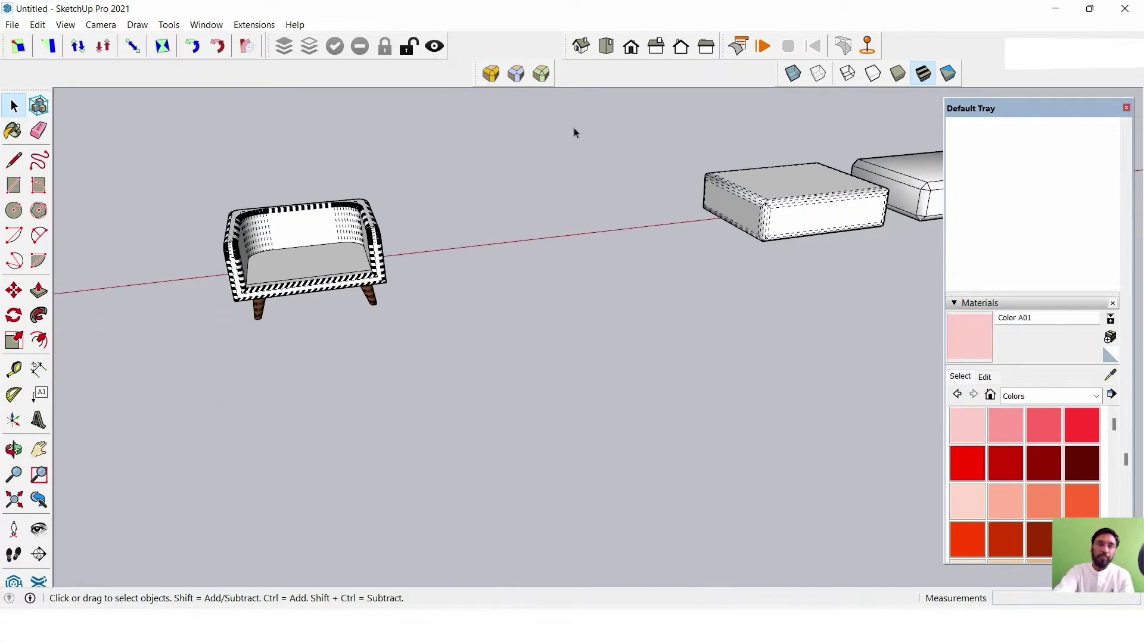
left_click(577, 383)
scroll(536, 357, "down", 2)
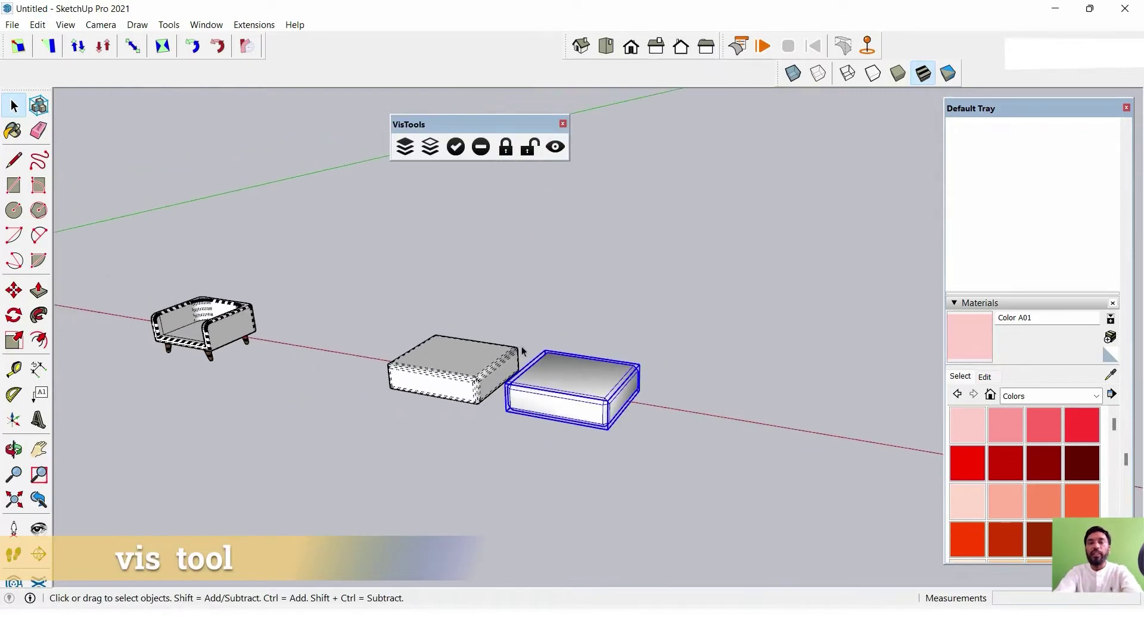
left_click(455, 360)
scroll(468, 369, "down", 1)
mouse_move(468, 370)
middle_mouse_down()
mouse_move(387, 343)
mouse_move(492, 384)
middle_mouse_up()
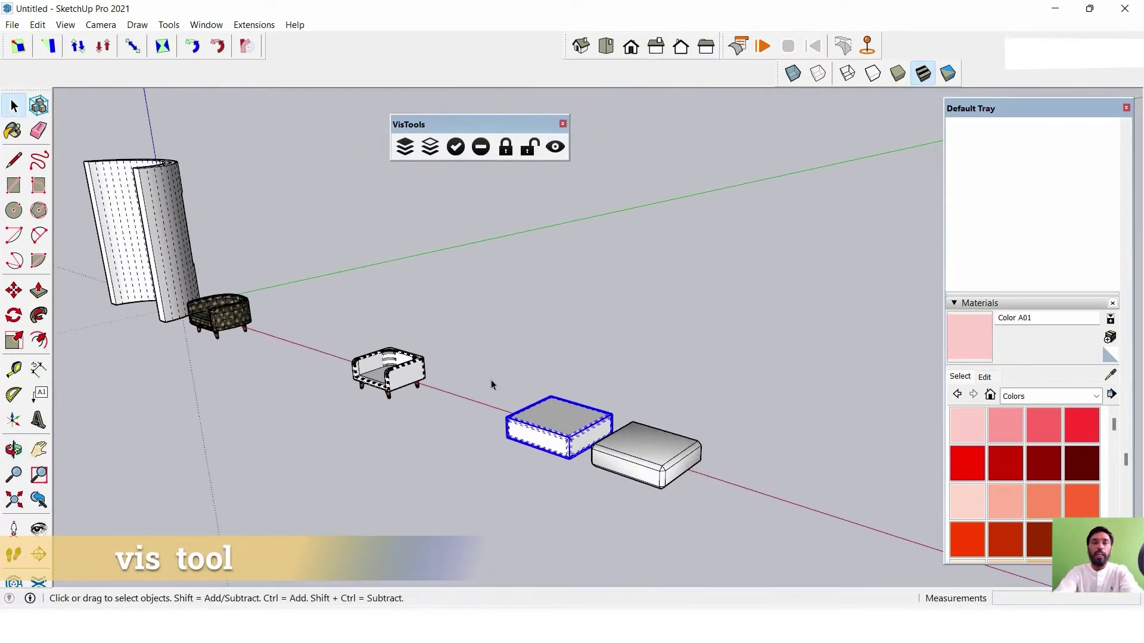
scroll(656, 435, "up", 3)
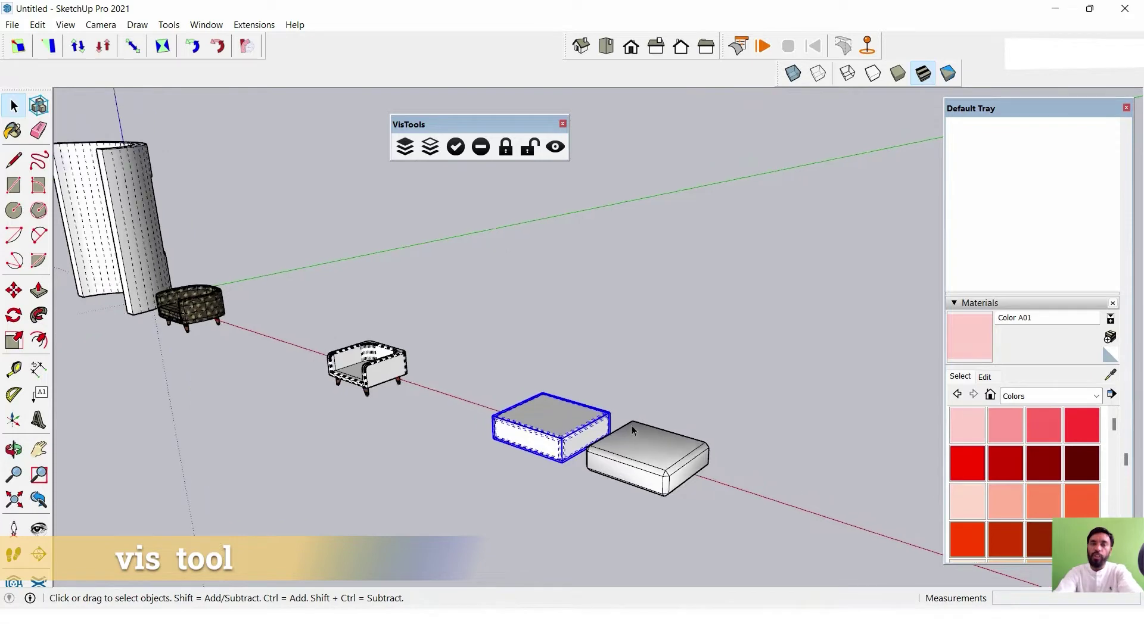
mouse_move(655, 435)
middle_mouse_down()
mouse_move(525, 405)
mouse_move(516, 430)
middle_mouse_up()
left_click(535, 400)
scroll(639, 441, "up", 2)
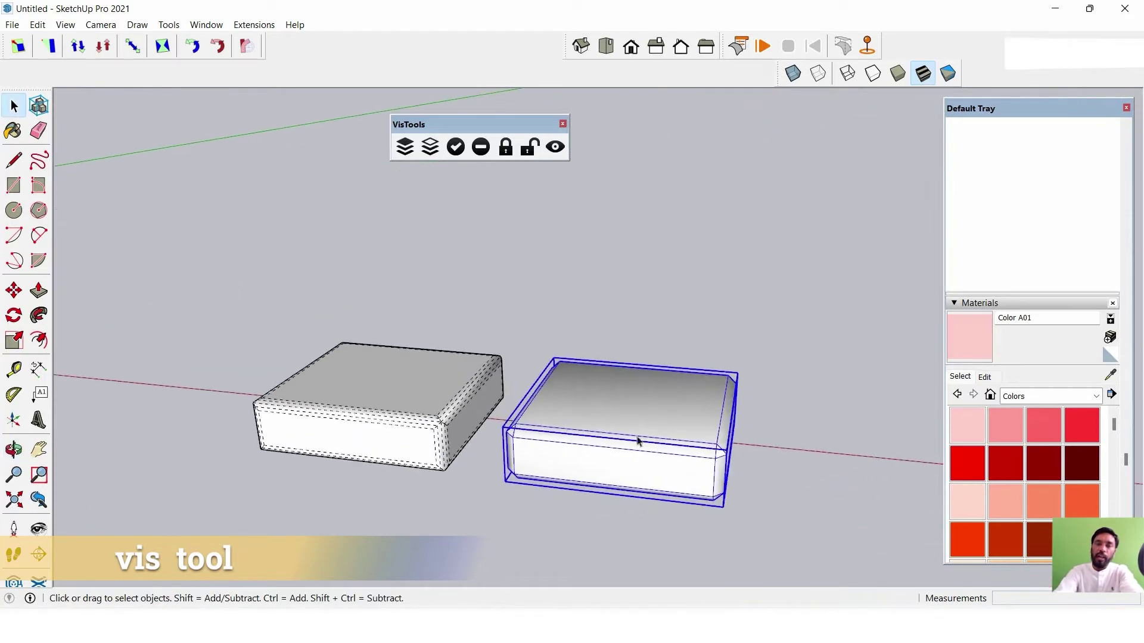
scroll(638, 441, "up", 2)
middle_click_drag(638, 422, 672, 353)
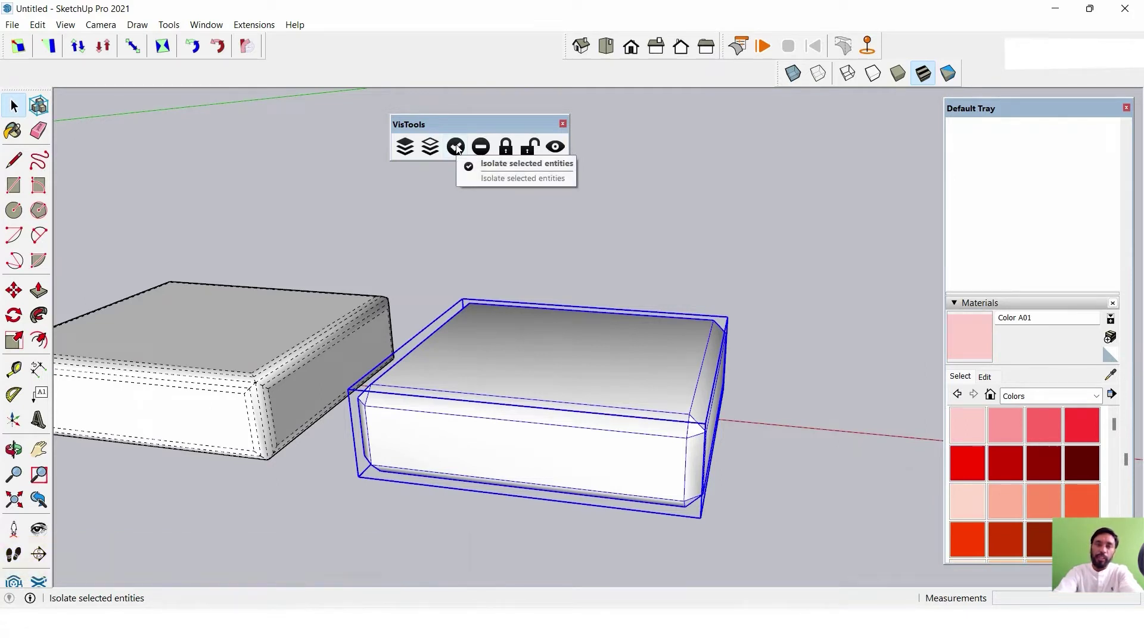
left_click(457, 149)
scroll(610, 320, "down", 4)
mouse_move(610, 320)
middle_mouse_down("shift")
mouse_move(624, 289)
mouse_move(625, 388)
mouse_move(542, 260)
mouse_move(384, 292)
mouse_move(487, 414)
mouse_move(515, 389)
middle_mouse_up("shift")
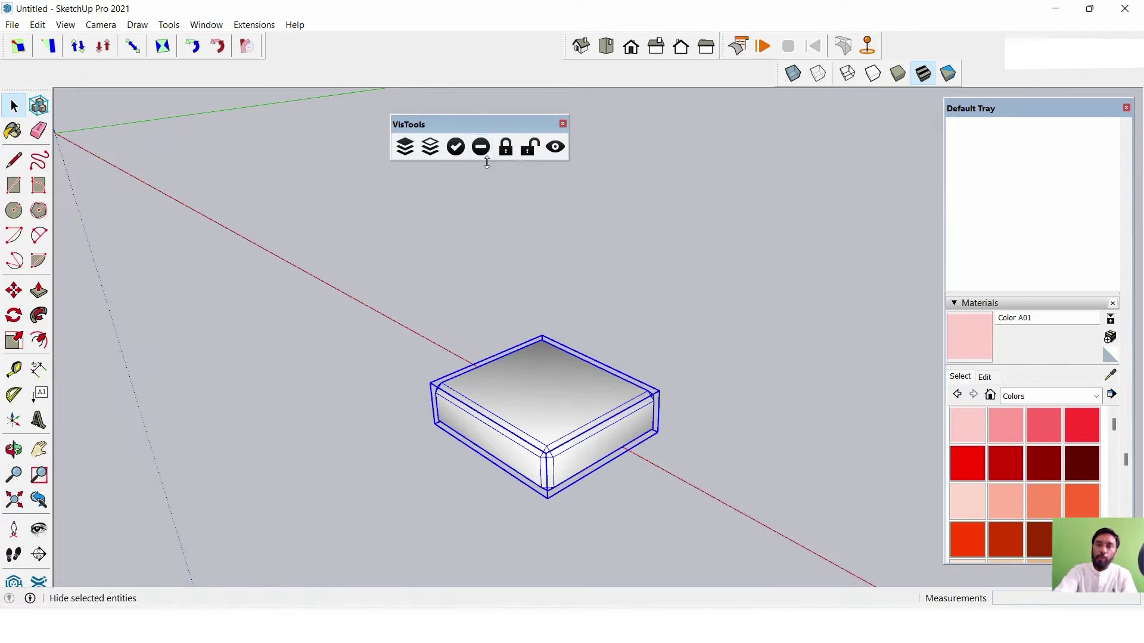
left_click(556, 147)
scroll(524, 263, "down", 2)
scroll(472, 263, "down", 2)
scroll(463, 315, "up", 2)
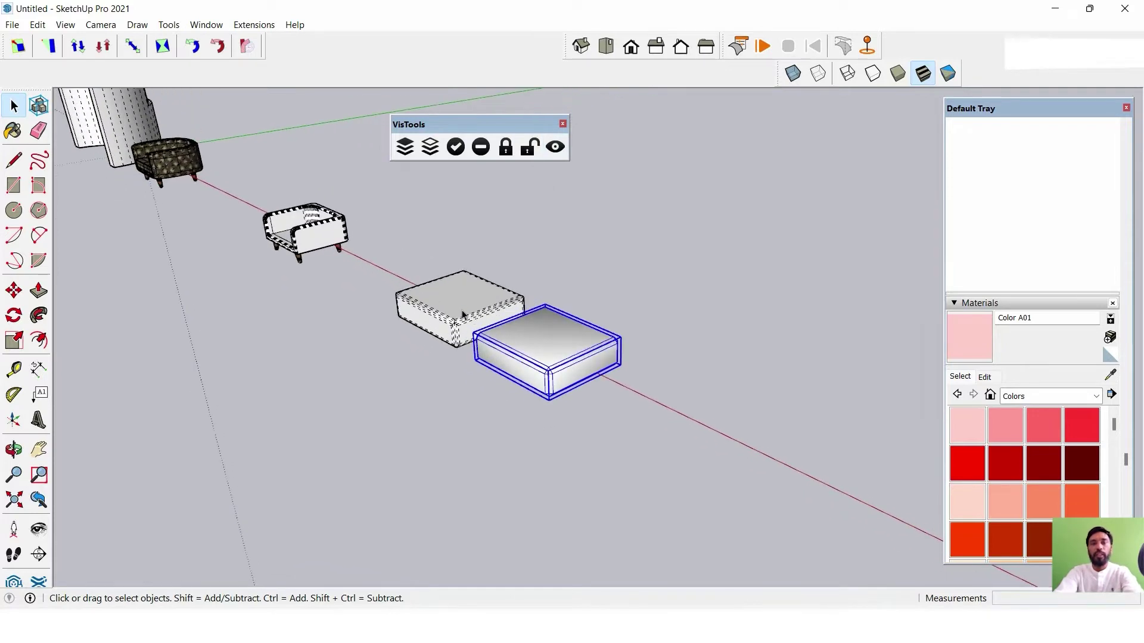
middle_click_drag(463, 315, 698, 295)
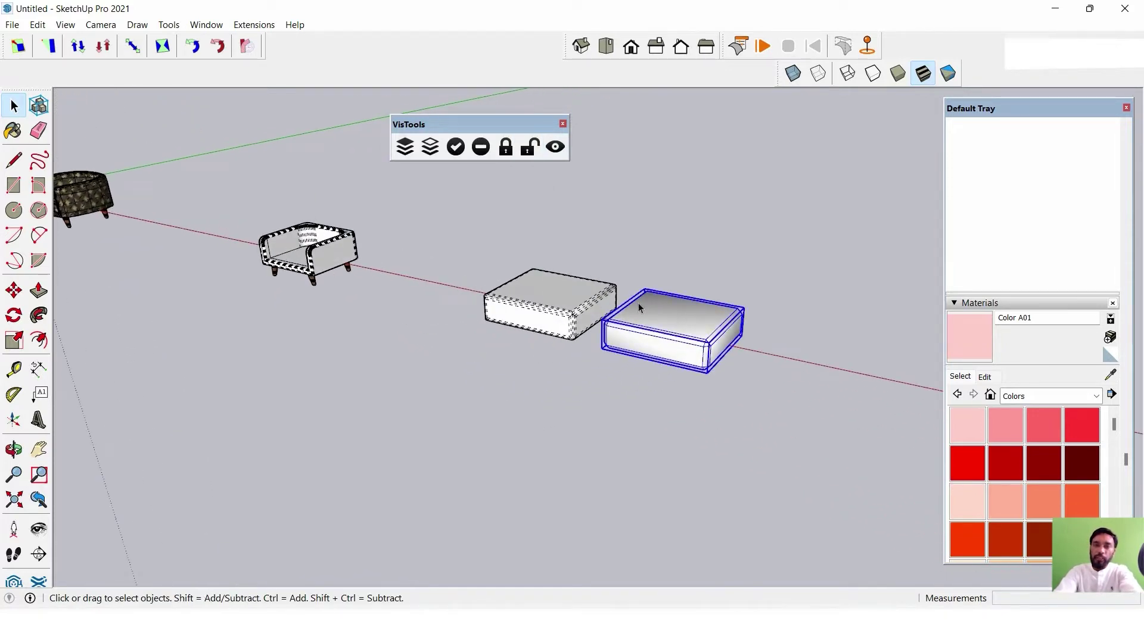
left_click(481, 147)
scroll(631, 267, "up", 1)
scroll(631, 262, "up", 2)
scroll(640, 388, "up", 1)
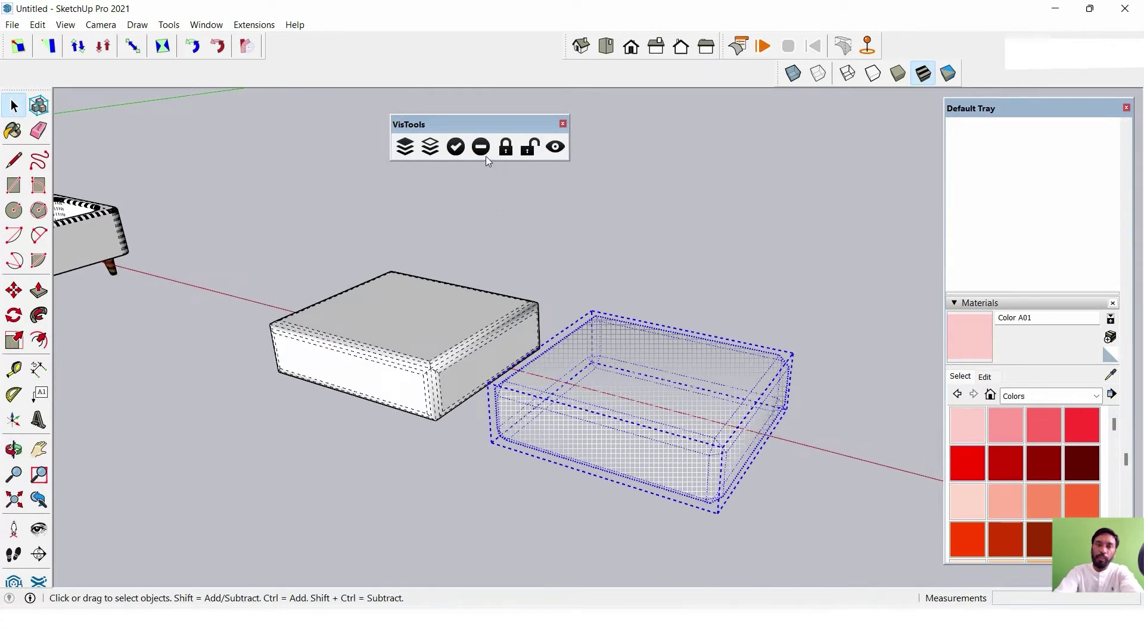
left_click(555, 147)
left_click(630, 228)
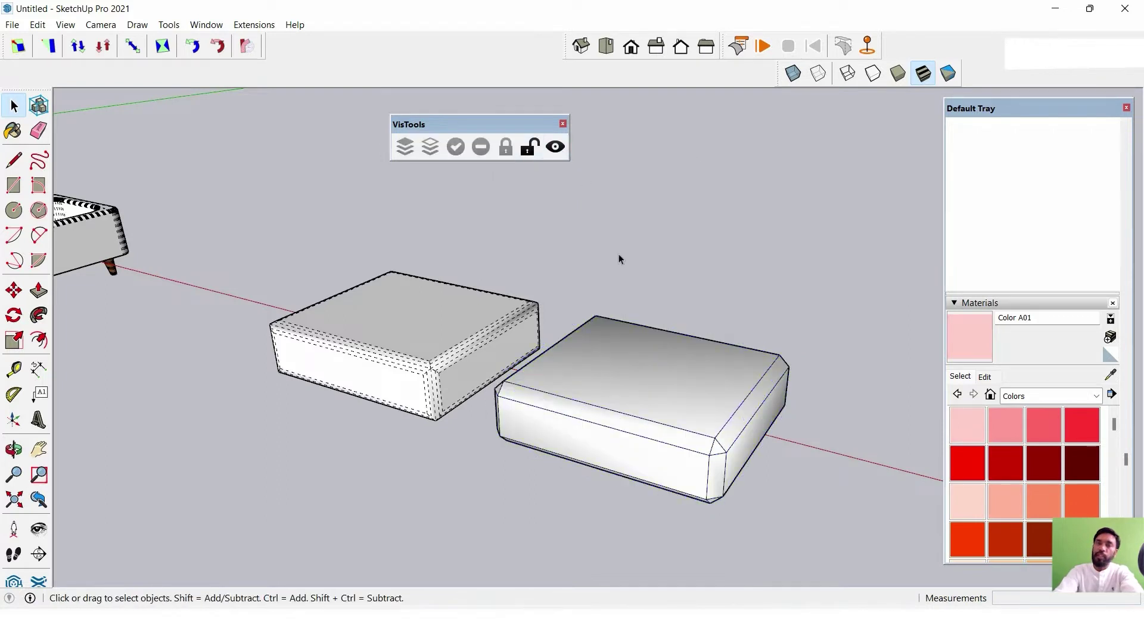
left_click(589, 381)
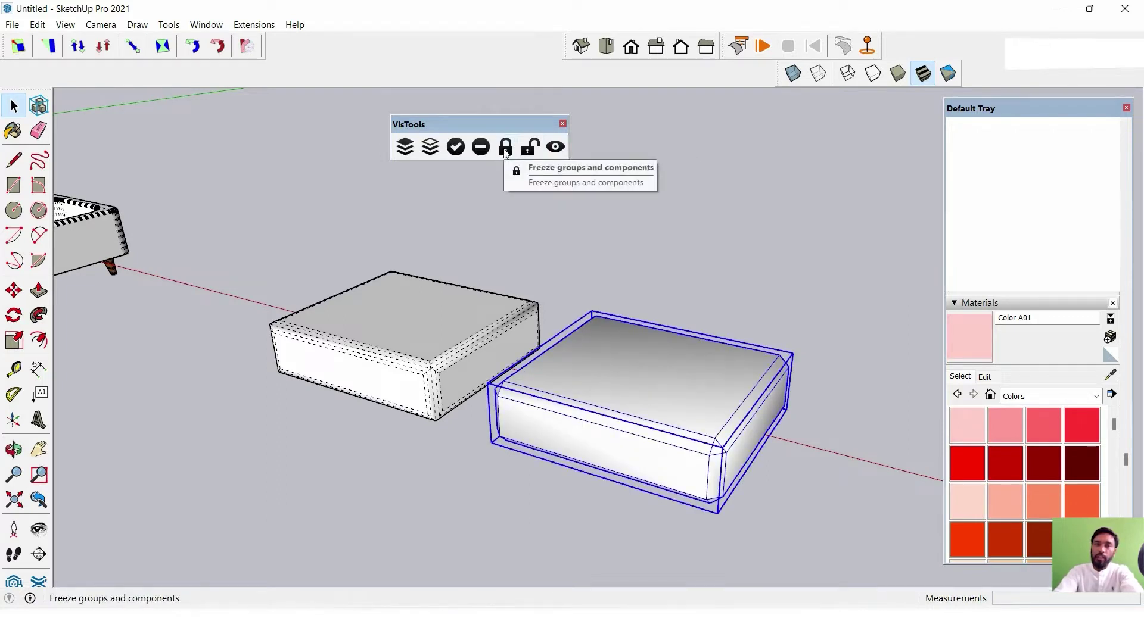
left_click(506, 147)
left_click_drag(640, 266, 602, 331)
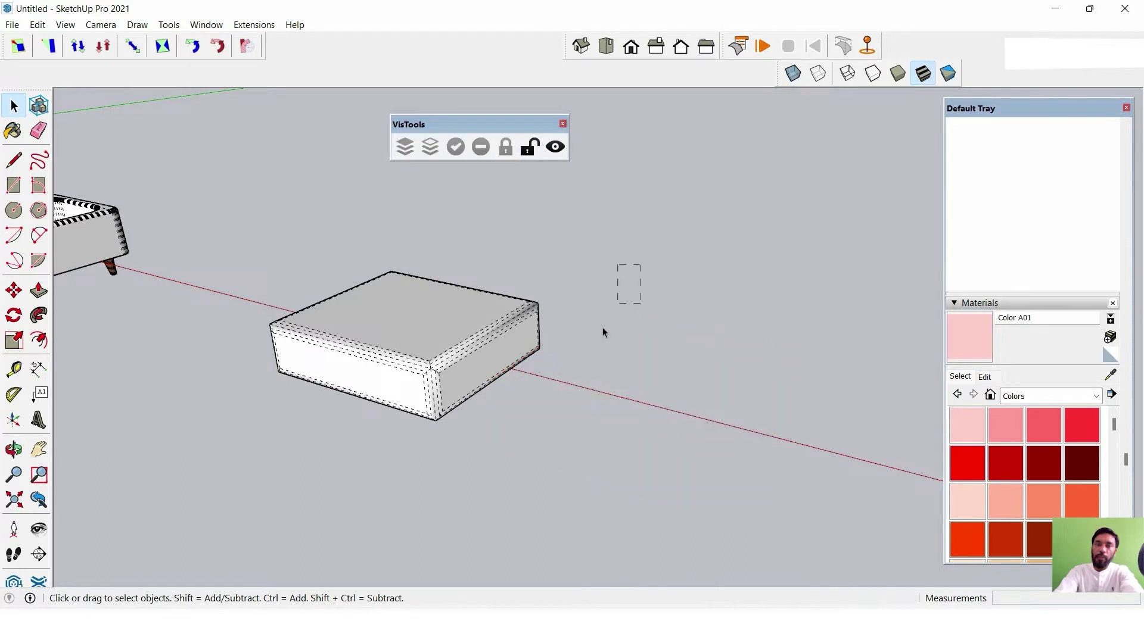
left_click(527, 146)
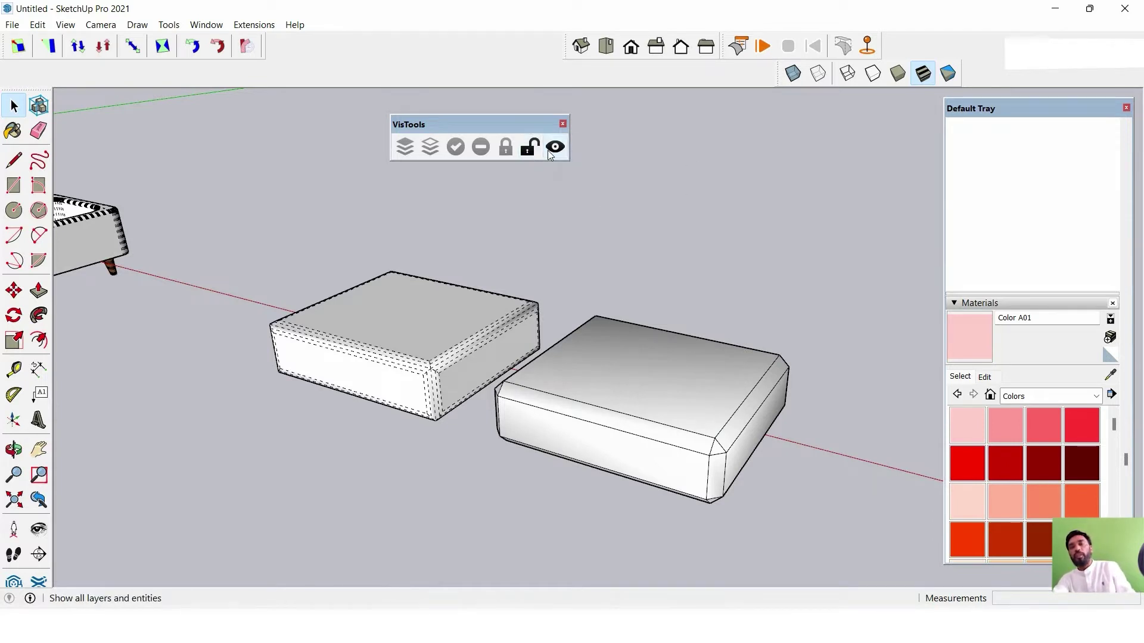
left_click(607, 350)
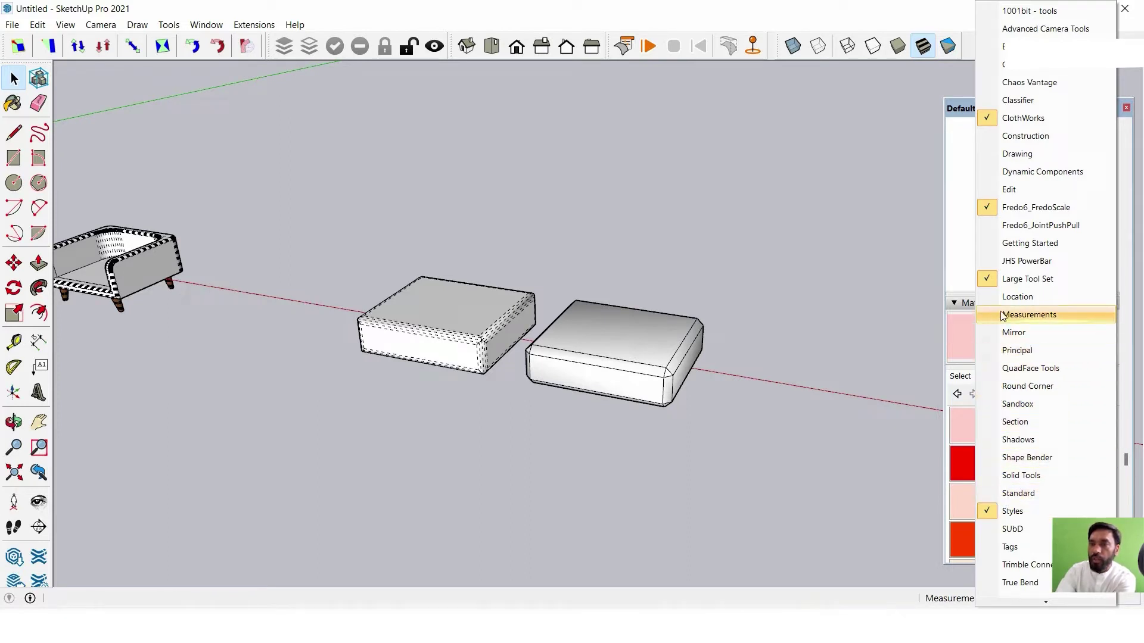
Enable the QuadFace Tools toolbar.
left_click(1013, 368)
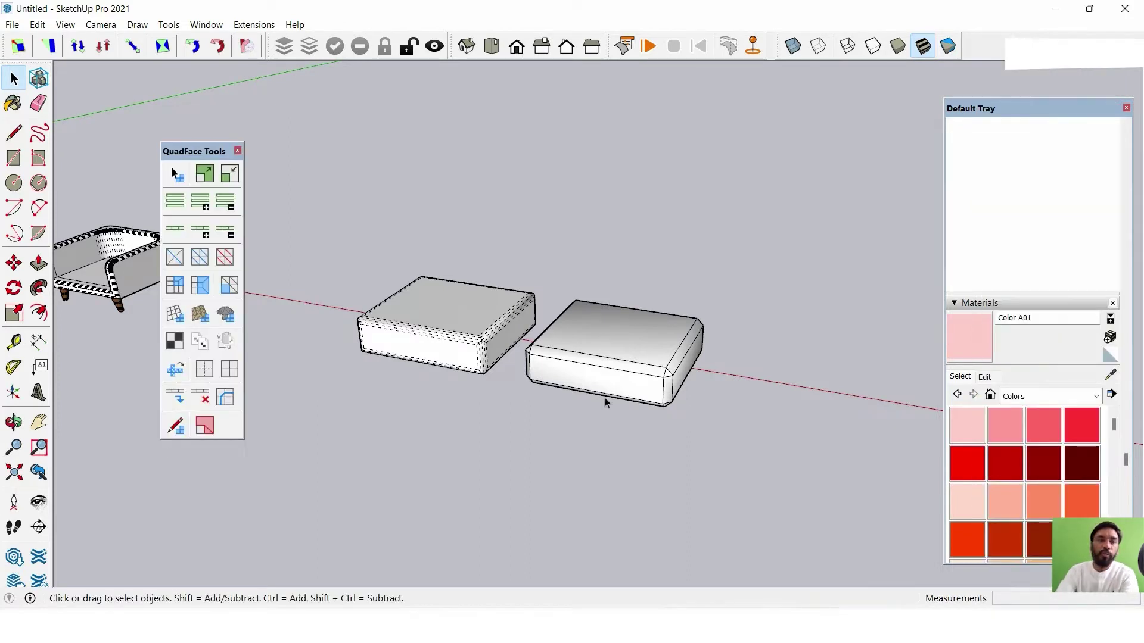
scroll(197, 396, "down", 1)
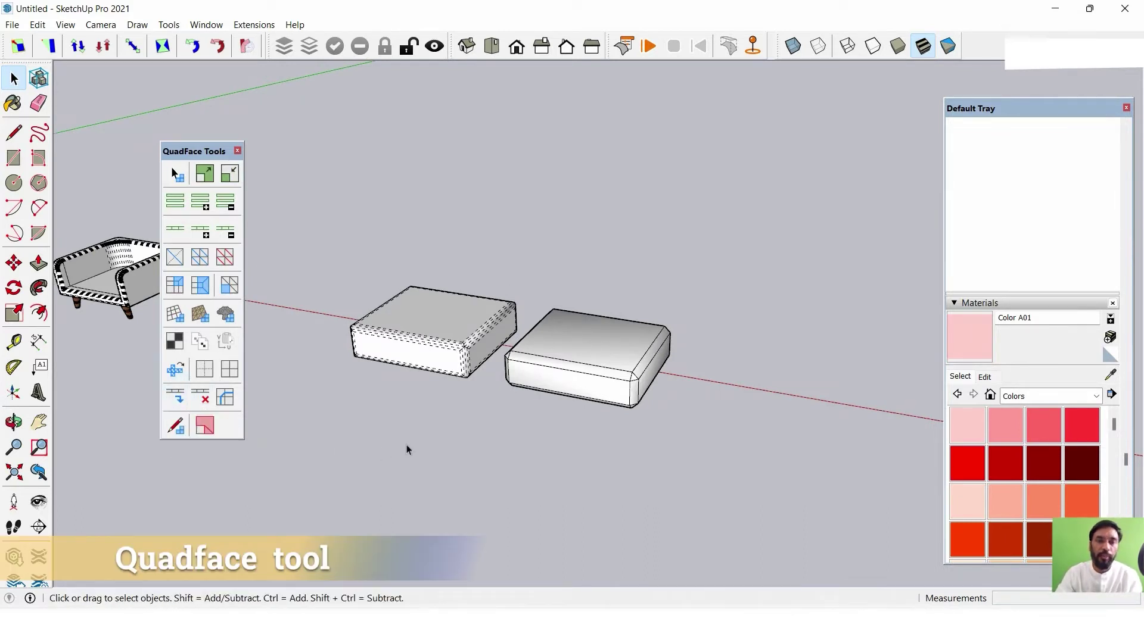
Draw a rectangle face on the ground plane.
scroll(500, 340, "down", 2)
scroll(630, 356, "up", 1)
middle_click_drag(630, 355, 417, 286)
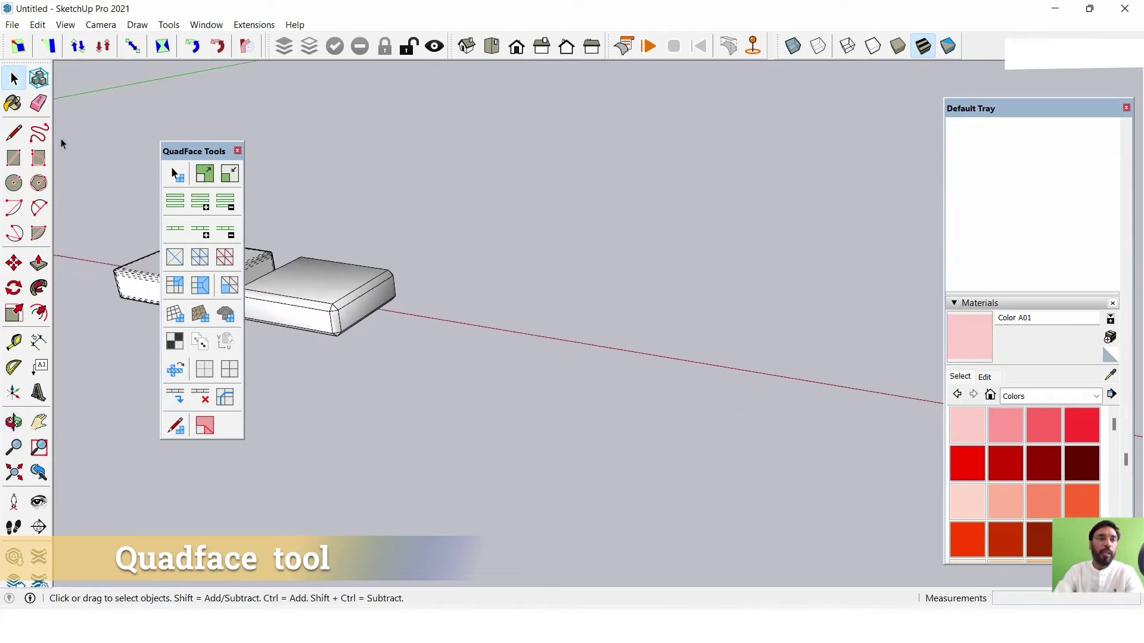
left_click(13, 157)
left_click(590, 290)
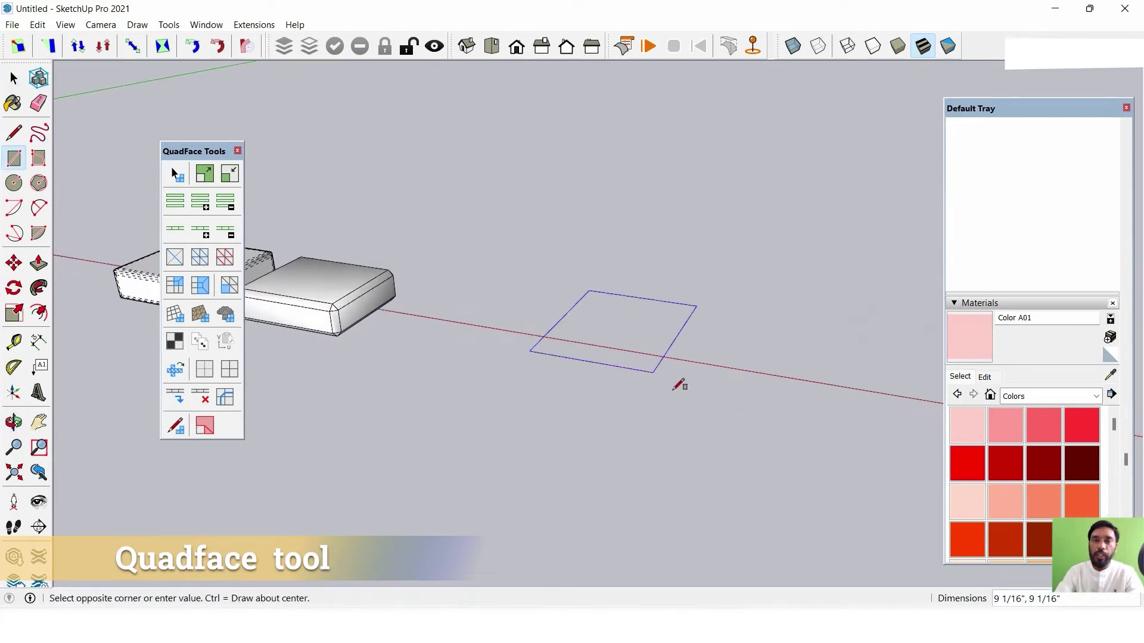
left_click(790, 517)
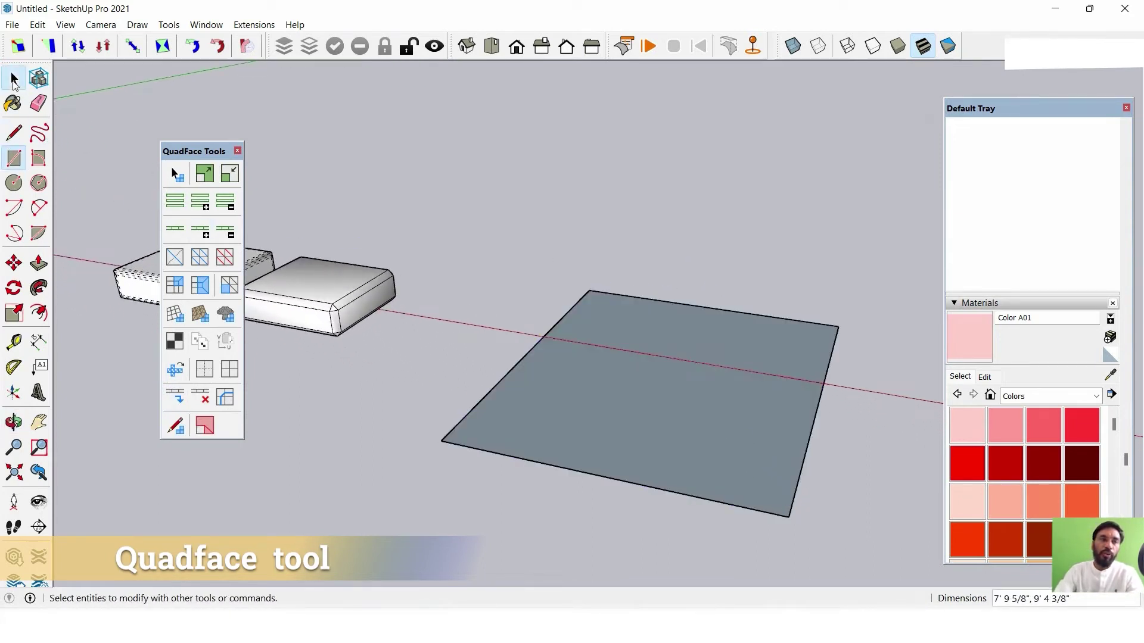
Select the rectangle face, then insert a trial edge loop and remove it again.
left_click(13, 78)
left_click_drag(650, 484, 619, 559)
mouse_move(643, 475)
middle_mouse_down()
mouse_move(723, 435)
mouse_move(646, 422)
mouse_move(595, 266)
middle_mouse_up()
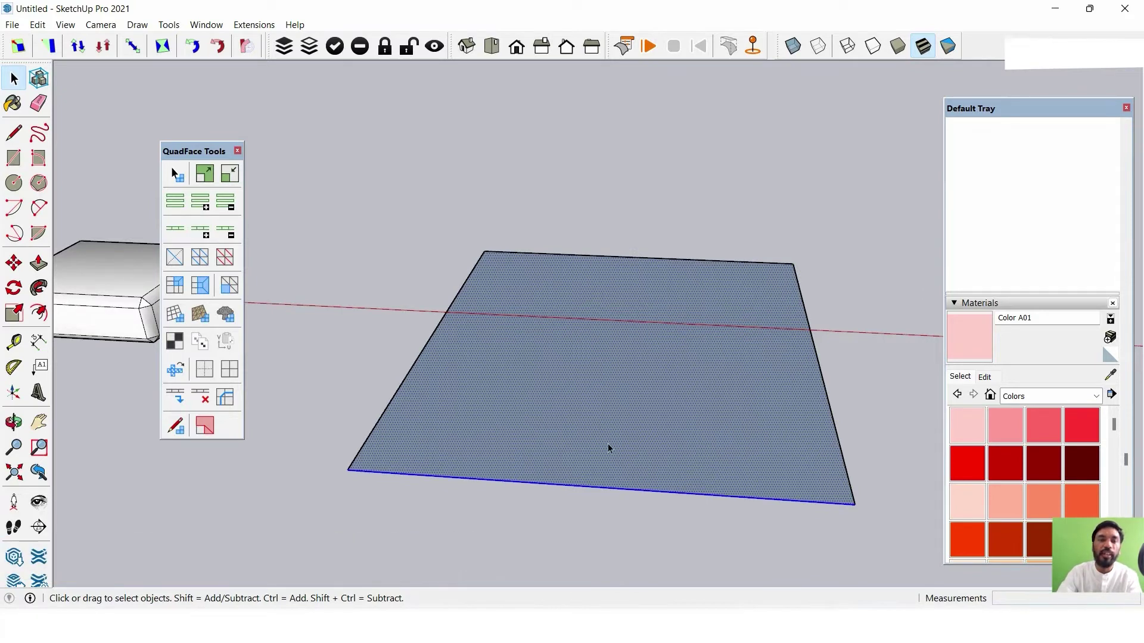
left_click(181, 398)
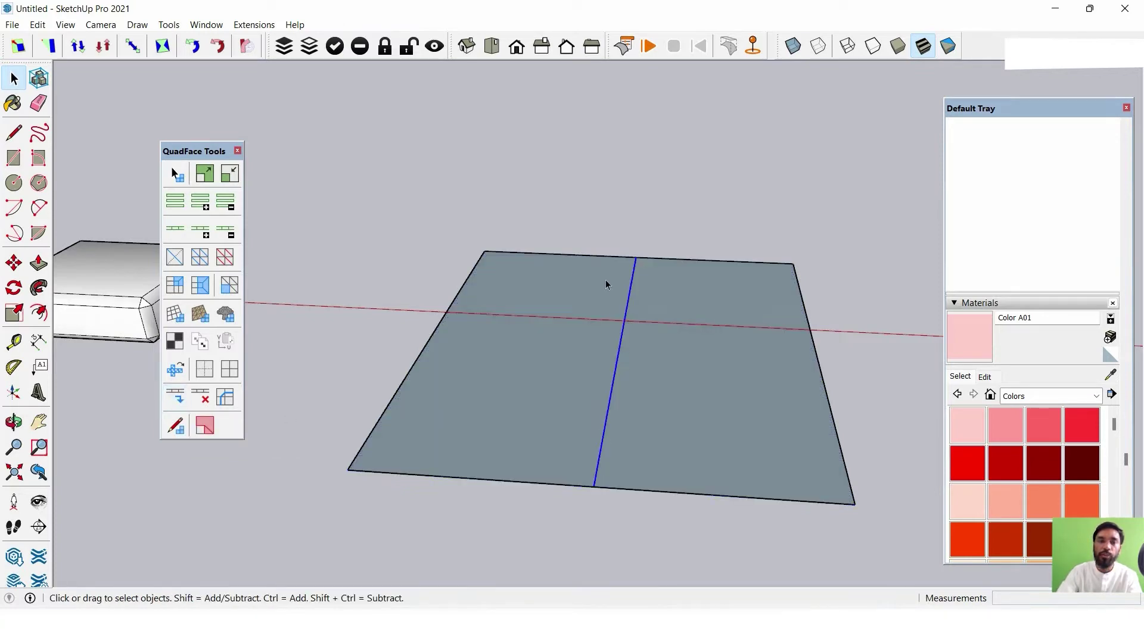
left_click(207, 395)
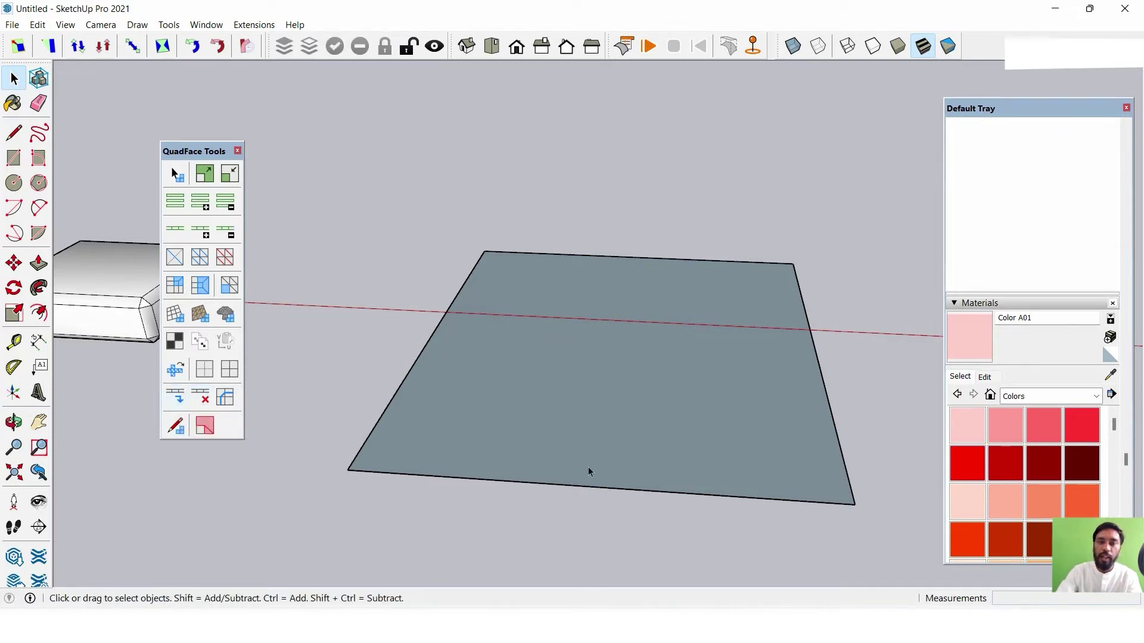
Insert repeated edge loops from the bottom edge to build a square quad grid.
left_click(569, 487)
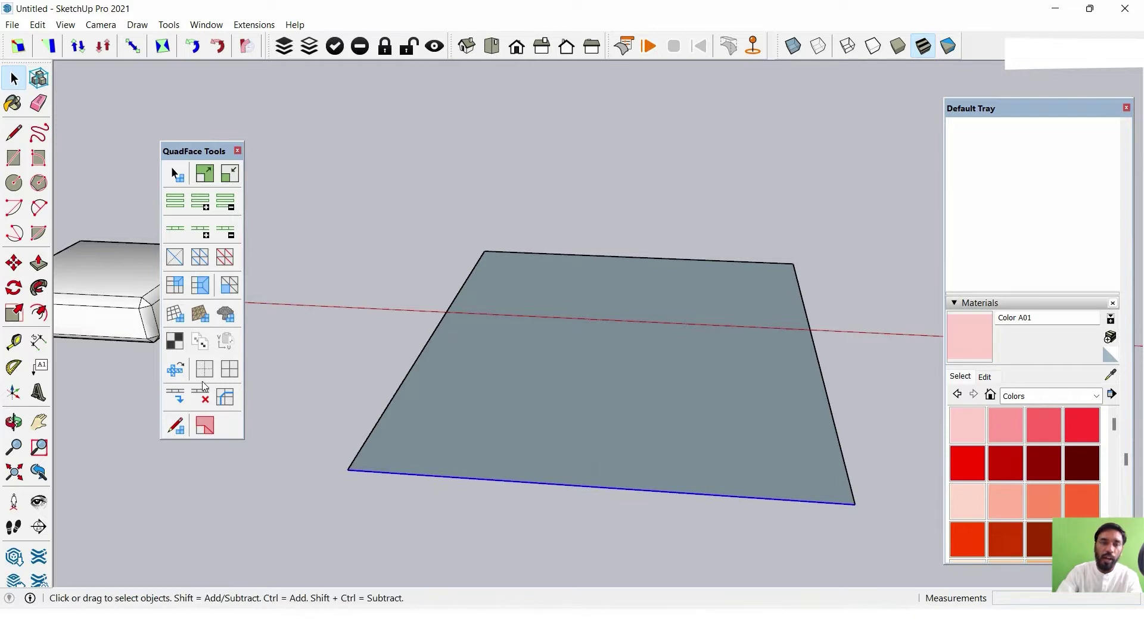
left_click(182, 393)
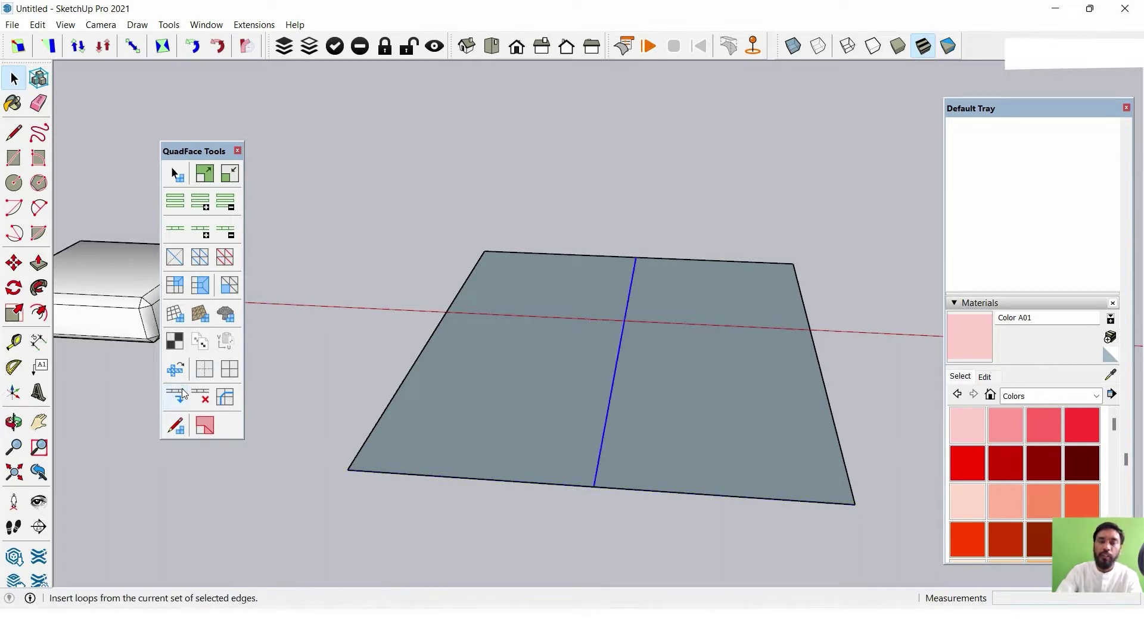
left_click(183, 392)
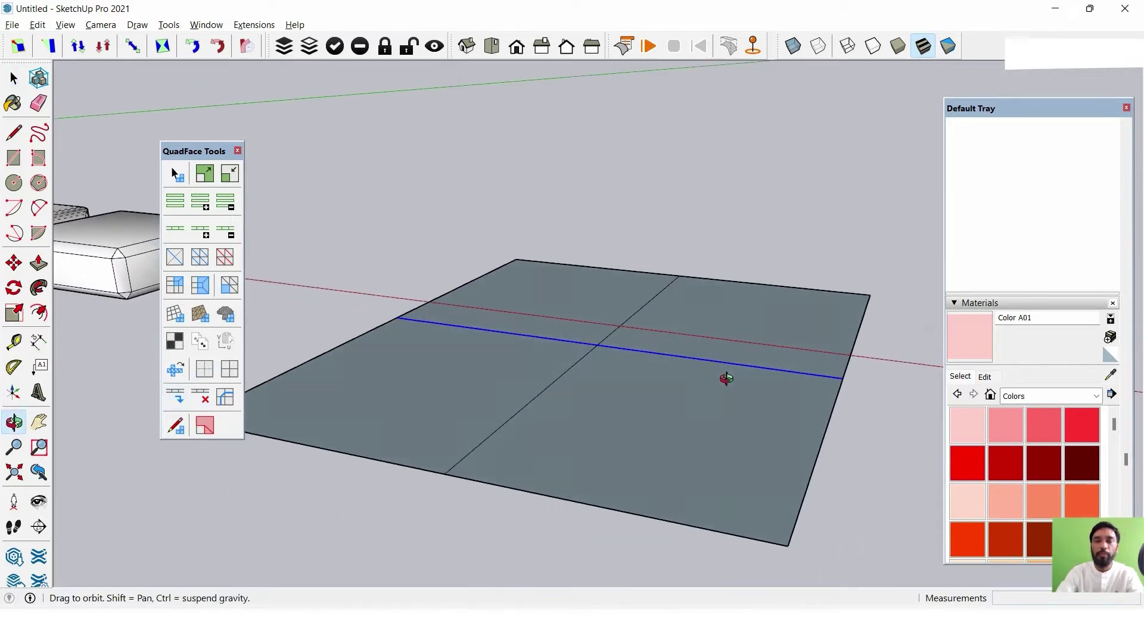
middle_click_drag(772, 329, 715, 381)
left_click(181, 397)
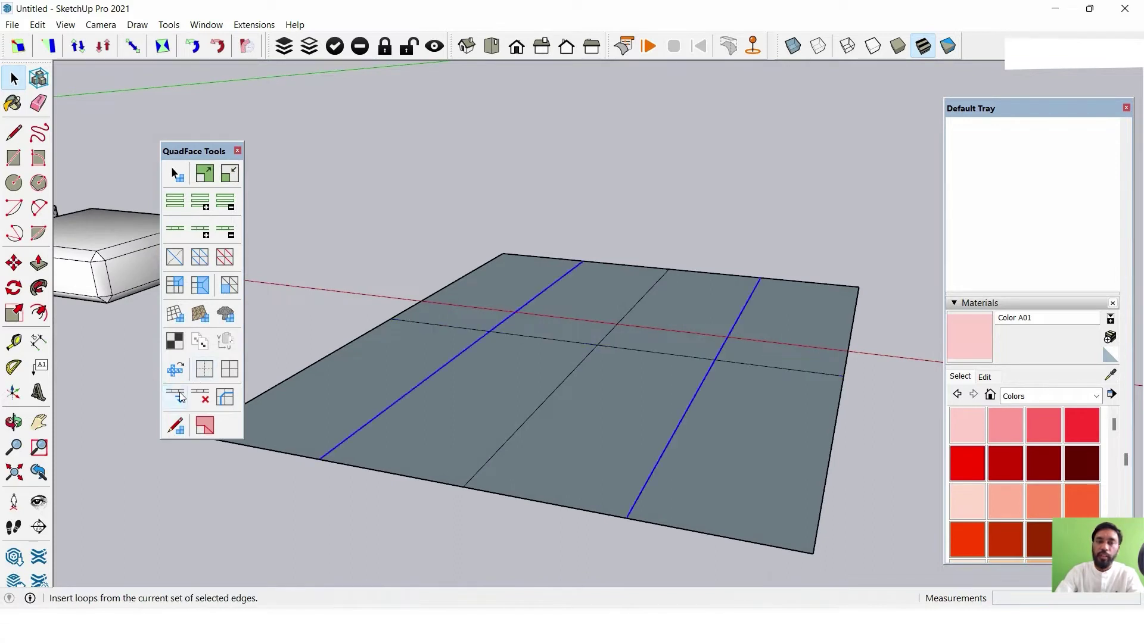
mouse_move(524, 400)
middle_mouse_down()
mouse_move(587, 401)
mouse_move(570, 381)
middle_mouse_up()
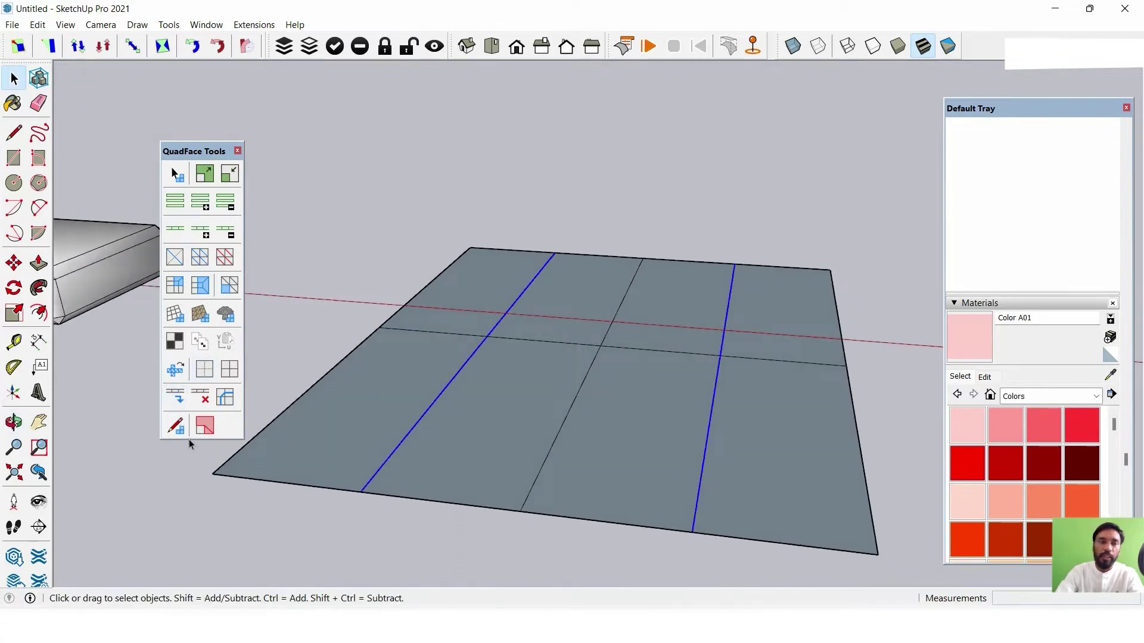
left_click(181, 396)
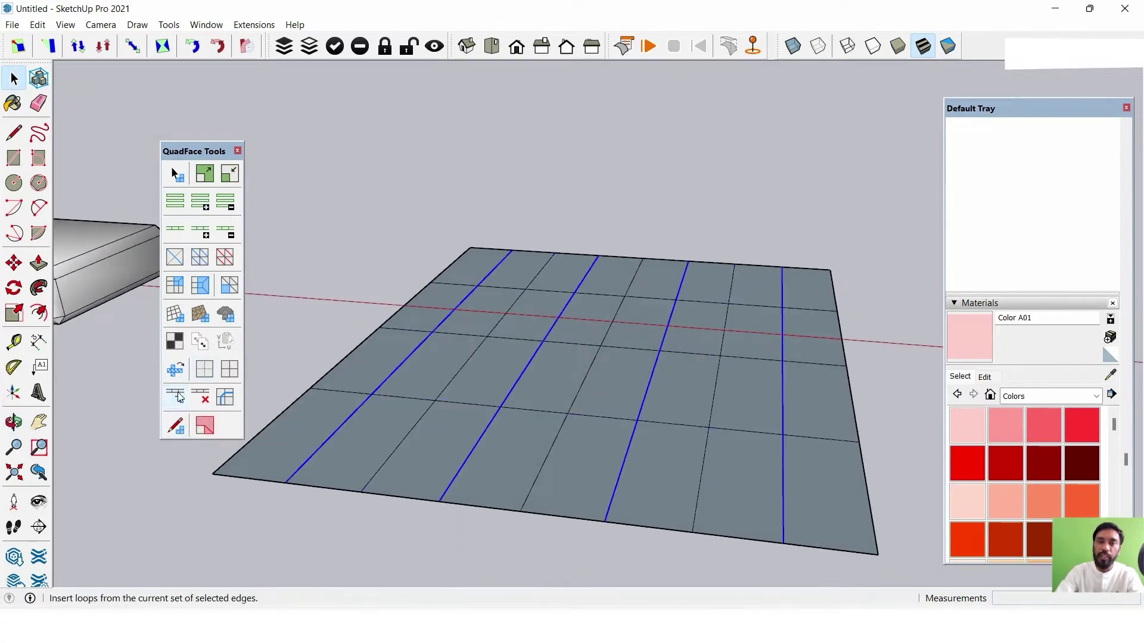
left_click(180, 396)
mouse_move(281, 404)
middle_mouse_down()
mouse_move(613, 388)
mouse_move(302, 362)
mouse_move(309, 393)
mouse_move(699, 349)
mouse_move(689, 344)
middle_mouse_up()
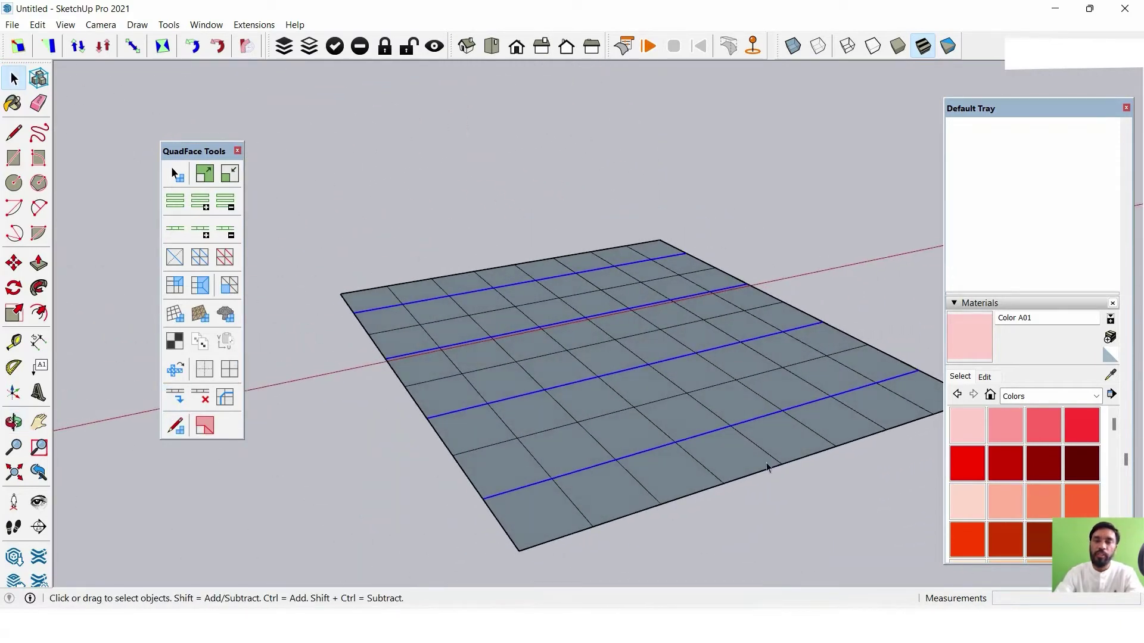
scroll(554, 422, "down", 3)
scroll(588, 378, "up", 3)
middle_click_drag(583, 386, 530, 441)
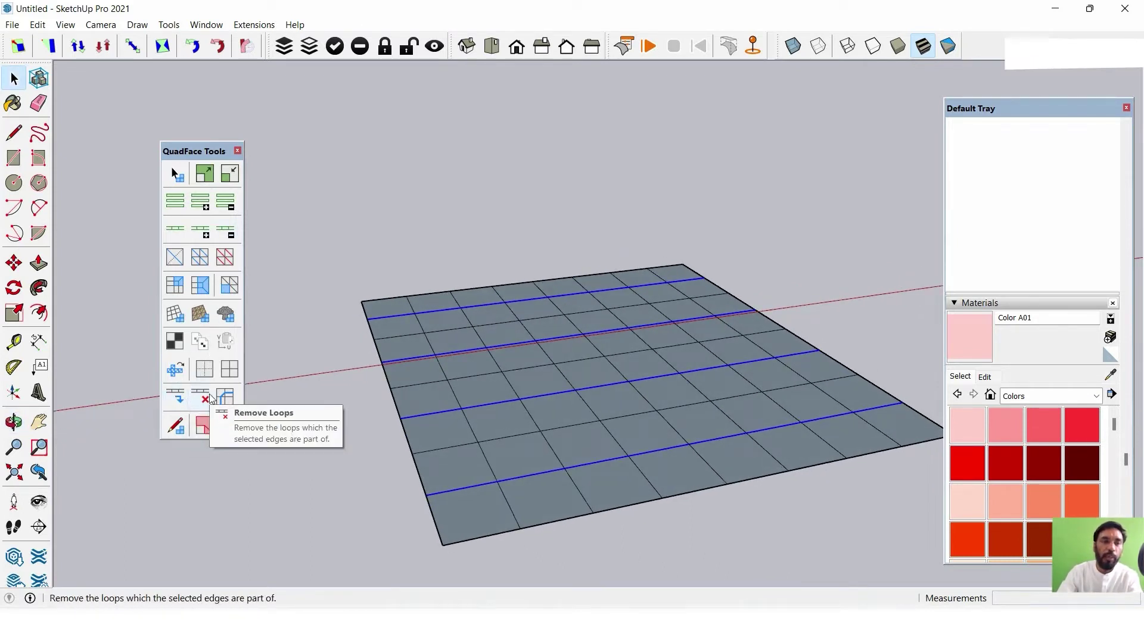
Clear the selection and select a single grid edge.
left_click(406, 217)
left_click(506, 440)
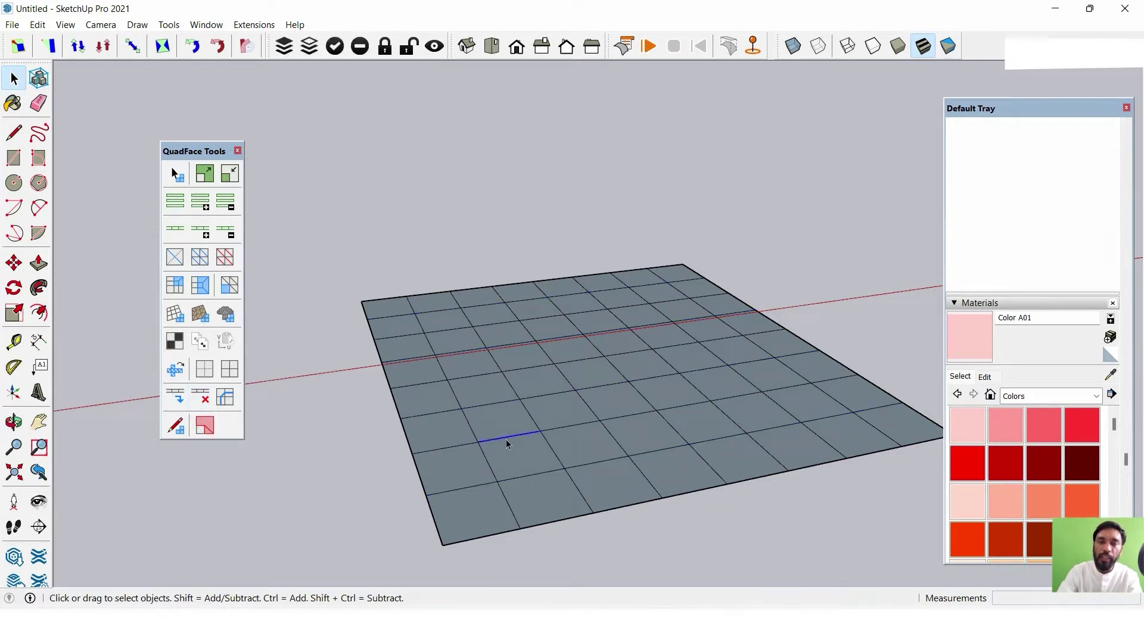
scroll(525, 377, "up", 1)
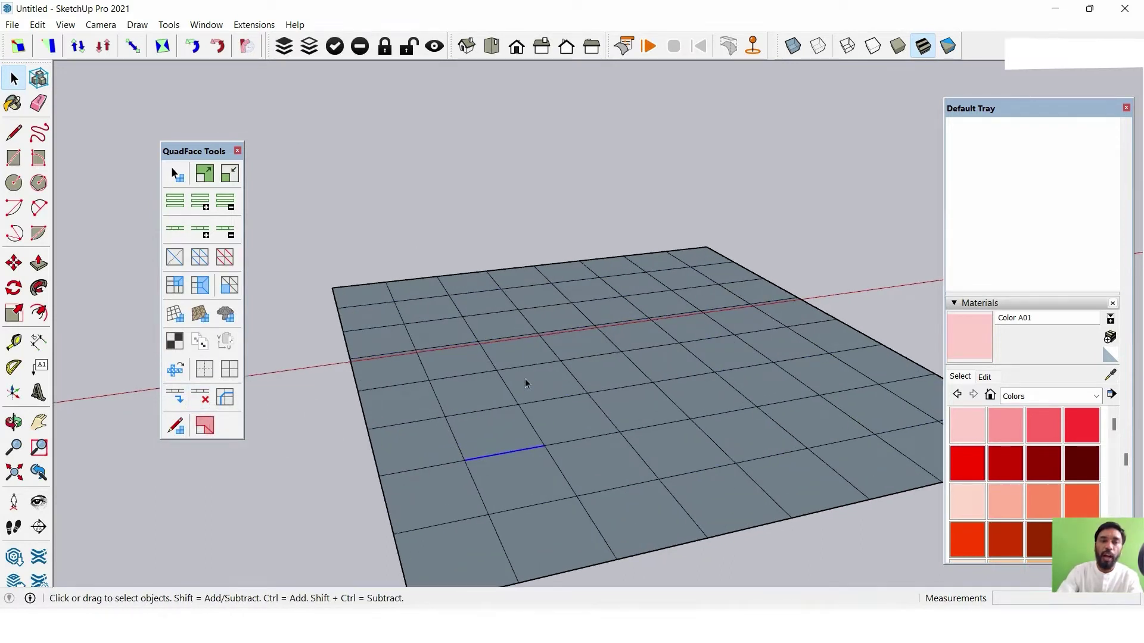
scroll(525, 377, "down", 1)
mouse_move(524, 378)
middle_mouse_down()
mouse_move(479, 439)
mouse_move(470, 426)
middle_mouse_up()
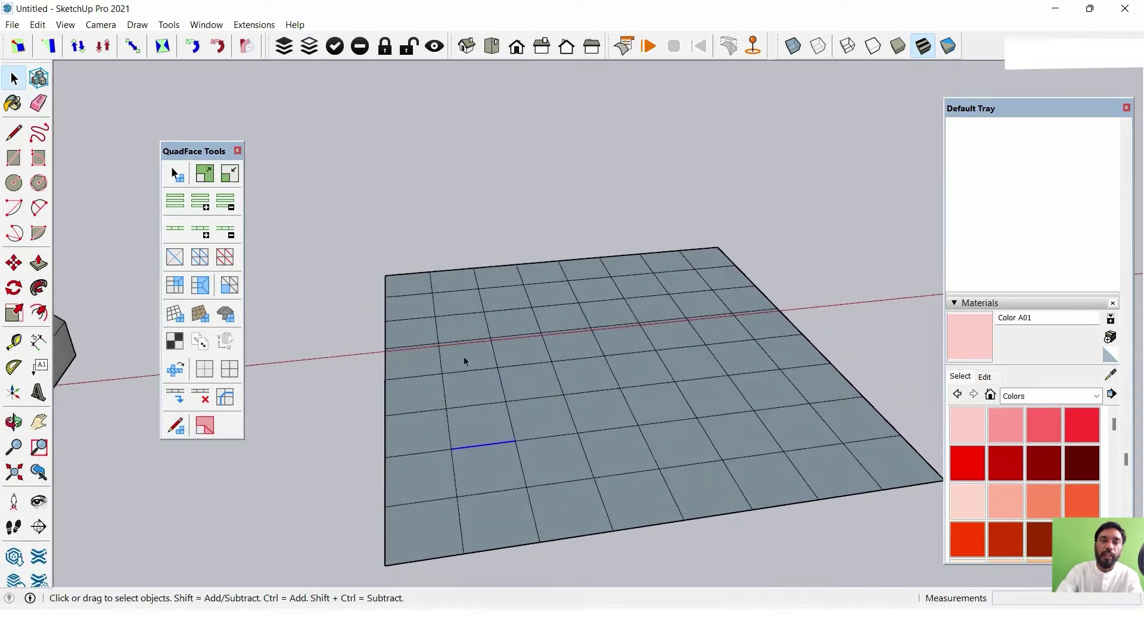
Use Select Ring and Select Loop from a single grid edge.
left_click(176, 202)
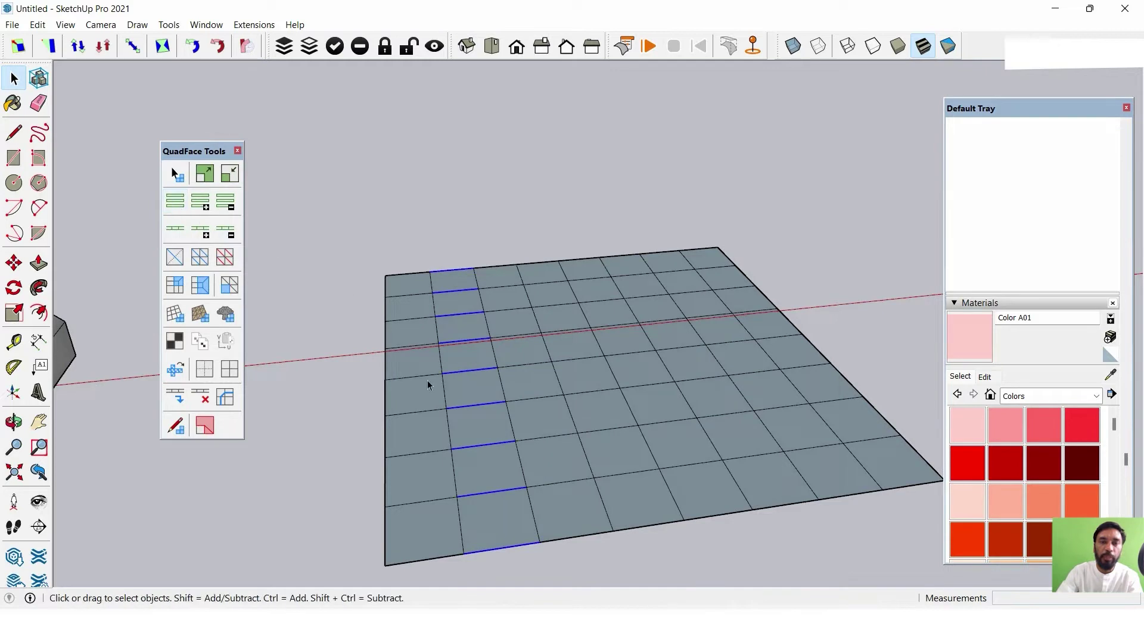
mouse_move(546, 429)
middle_mouse_down()
mouse_move(513, 360)
mouse_move(498, 187)
mouse_move(568, 462)
mouse_move(544, 462)
middle_mouse_up()
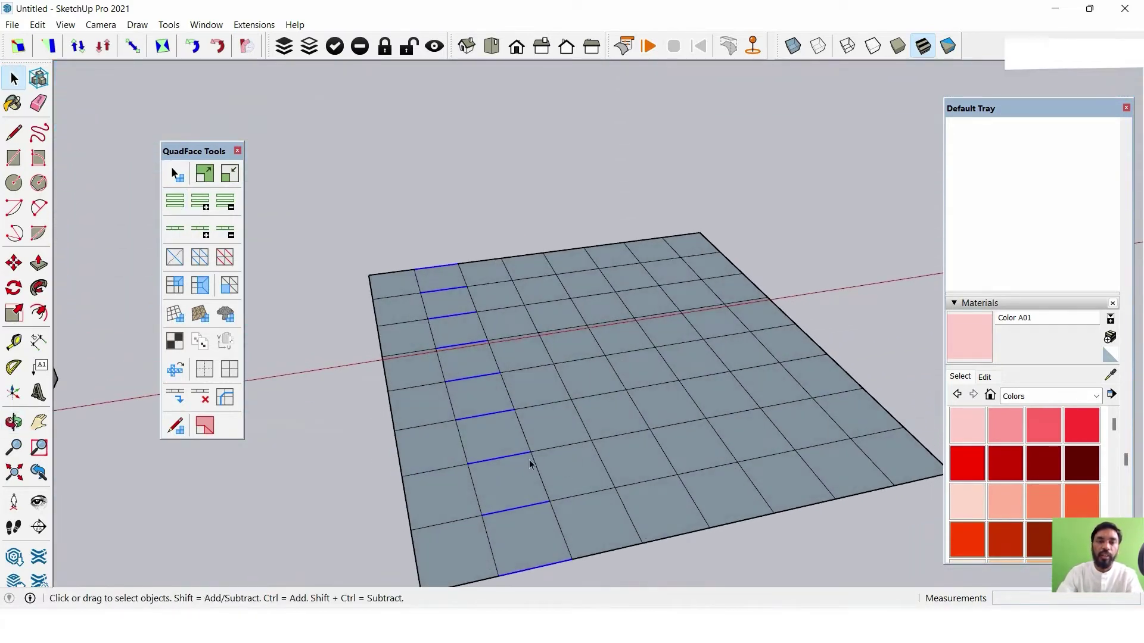
left_click(434, 474)
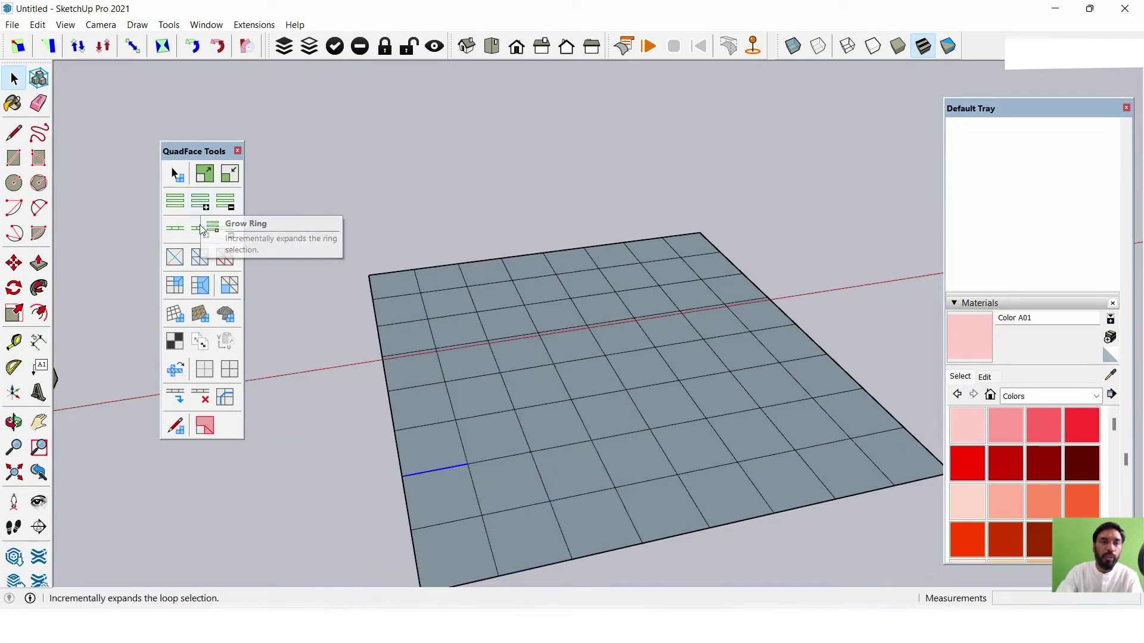
left_click(184, 235)
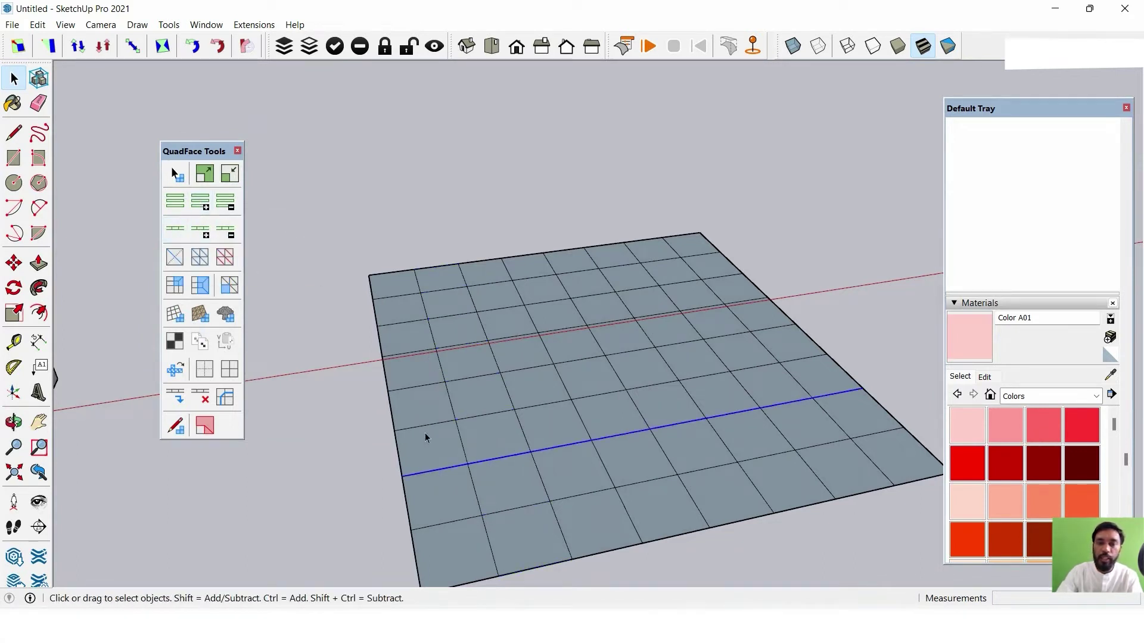
mouse_move(594, 440)
middle_mouse_down()
mouse_move(594, 416)
mouse_move(369, 232)
mouse_move(291, 322)
mouse_move(562, 398)
mouse_move(592, 413)
mouse_move(579, 421)
middle_mouse_up()
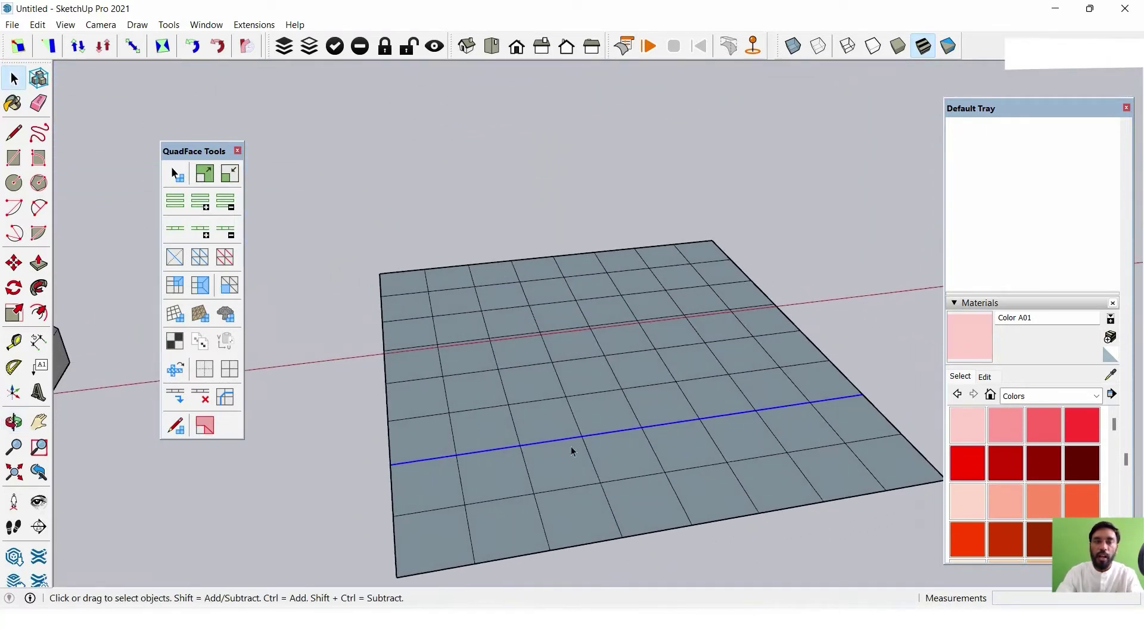
Select the ring of a bottom edge, then expand one edge with Grow Ring three times.
left_click(552, 455)
left_click(560, 490)
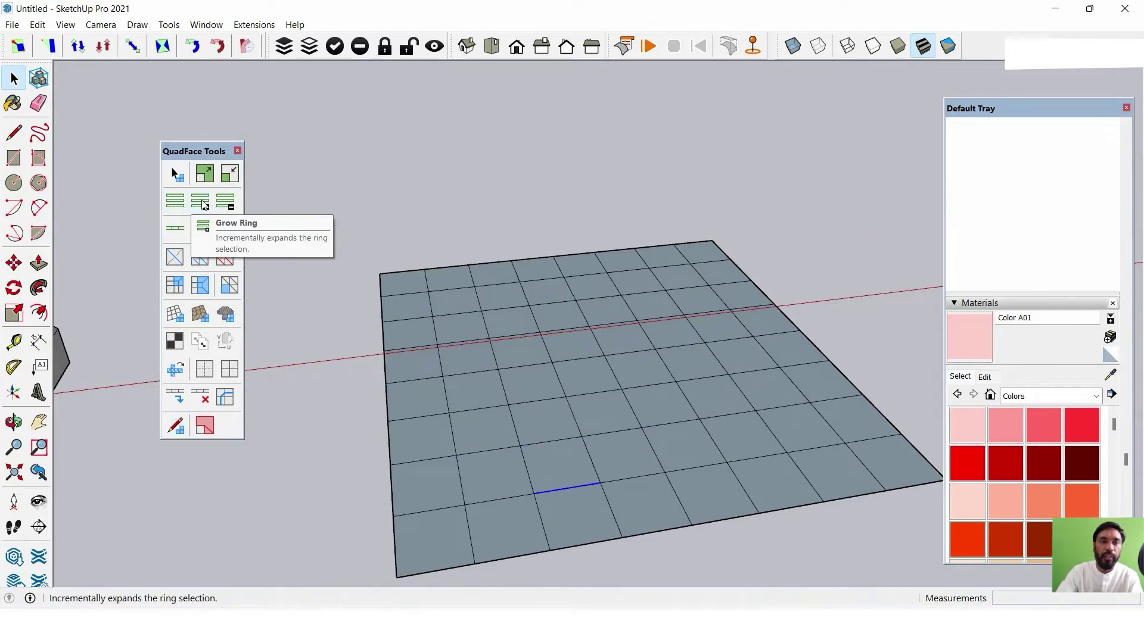
left_click(173, 206)
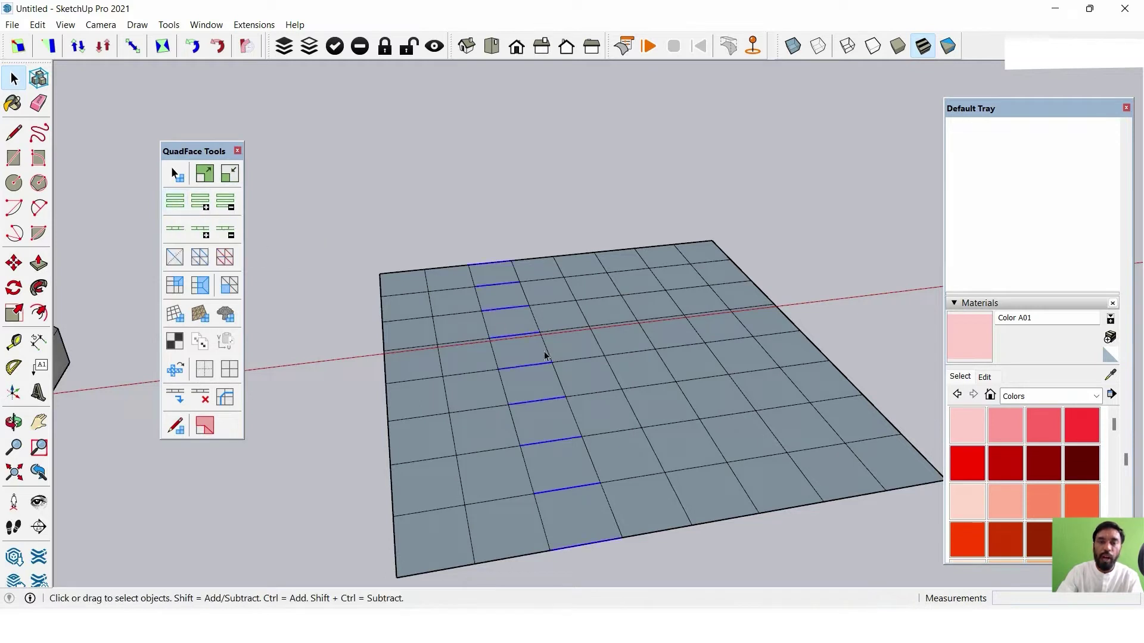
left_click(543, 447)
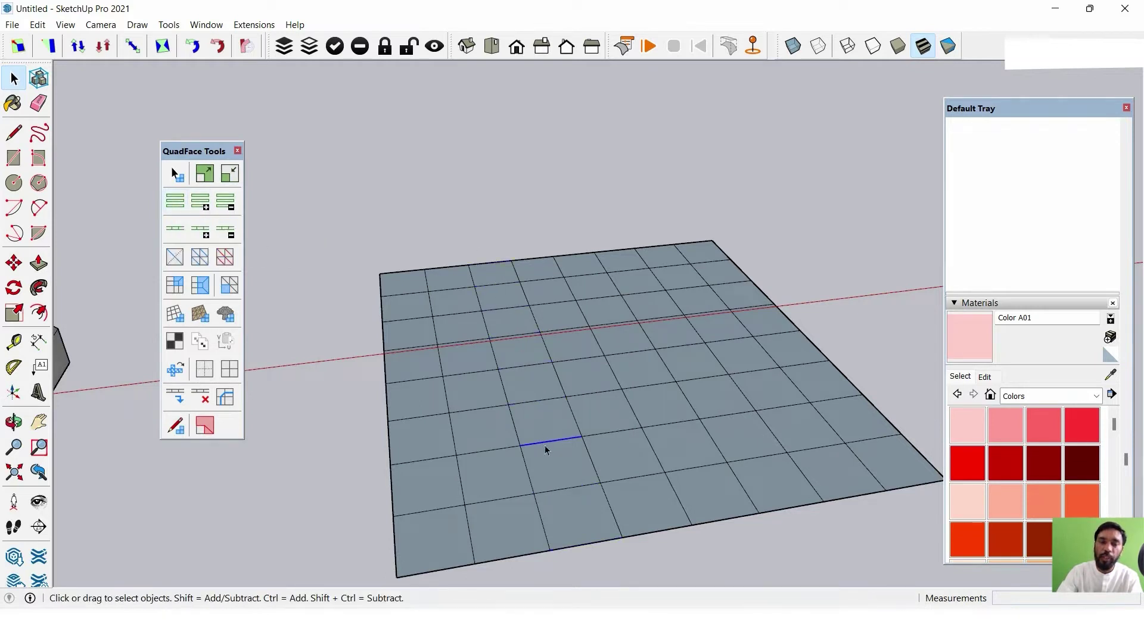
left_click(204, 206)
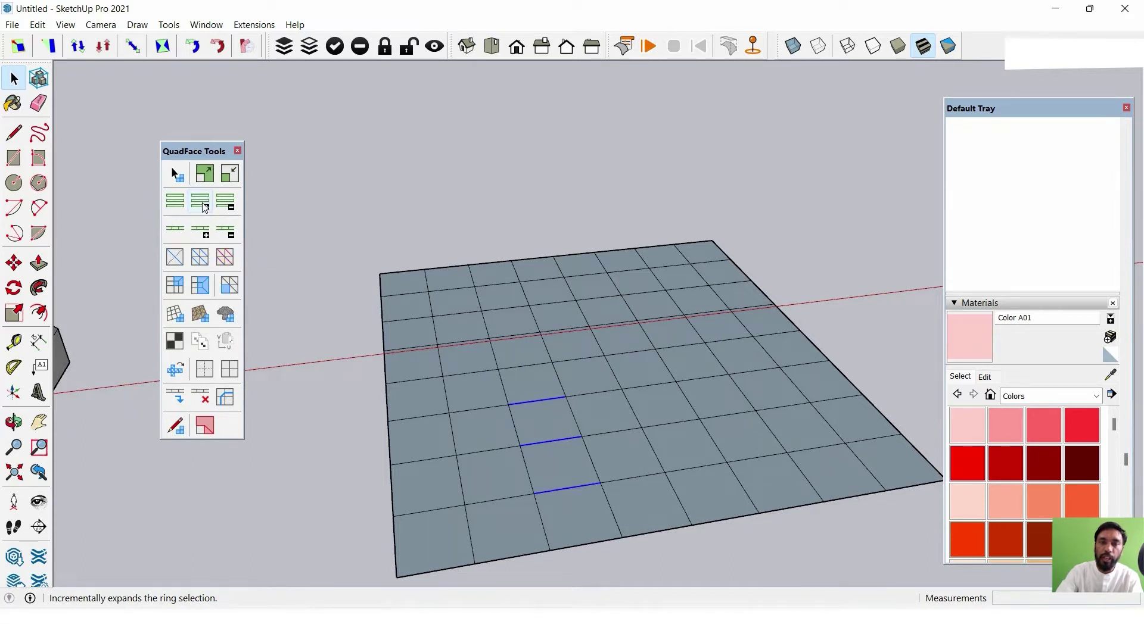
left_click(203, 207)
left_click(204, 207)
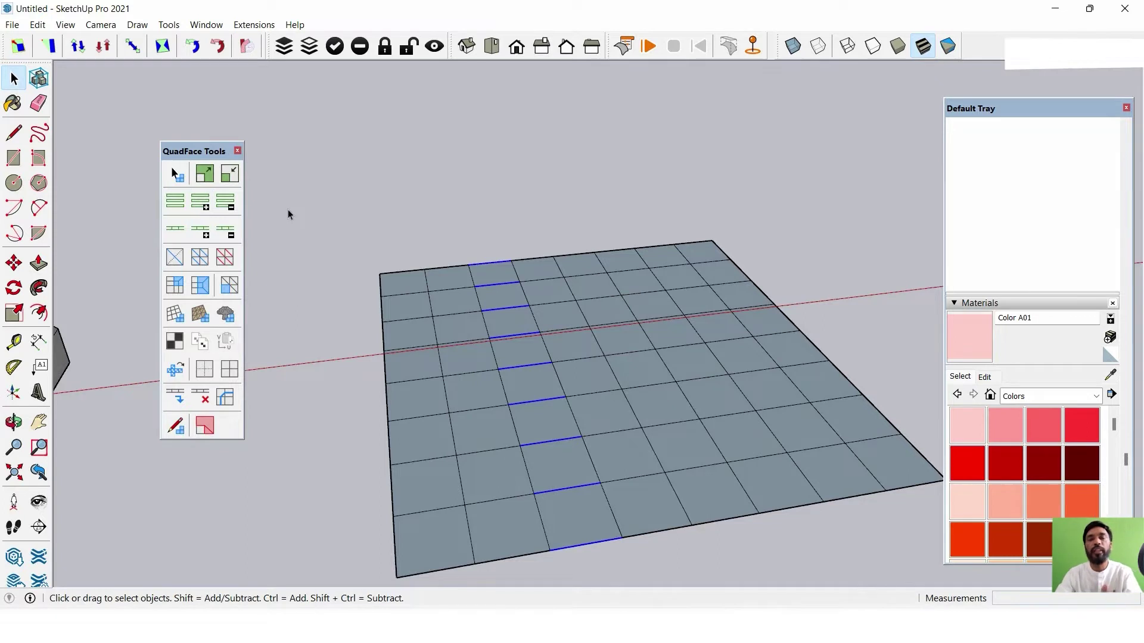
Alternate Grow Loop and Shrink Loop on one grid edge until nothing is selected.
left_click(423, 459)
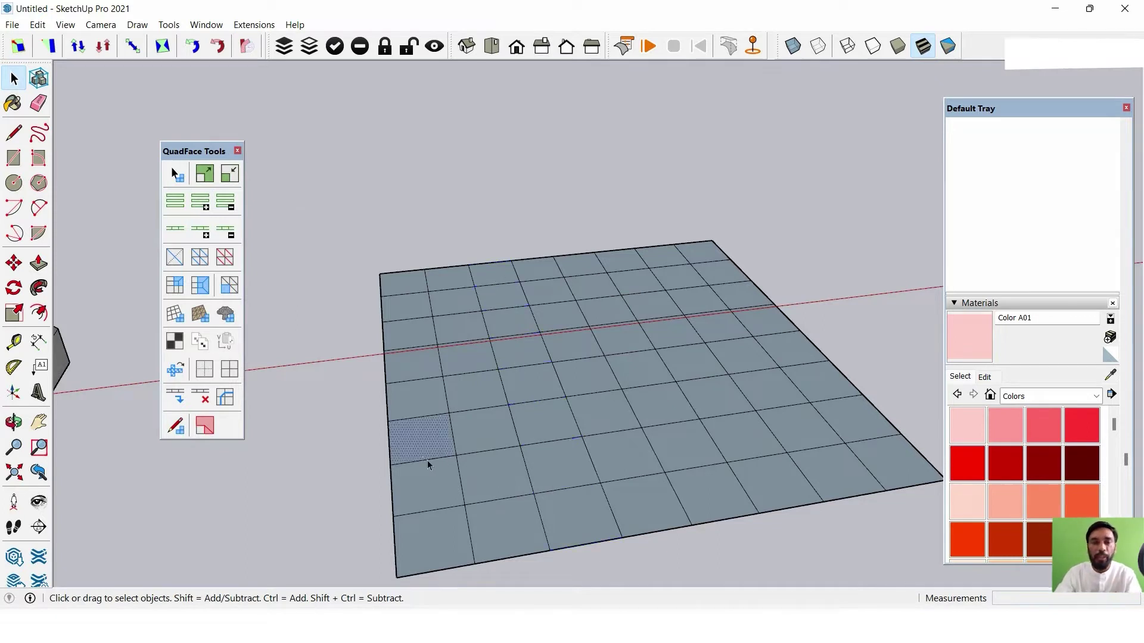
left_click(427, 460)
left_click(206, 237)
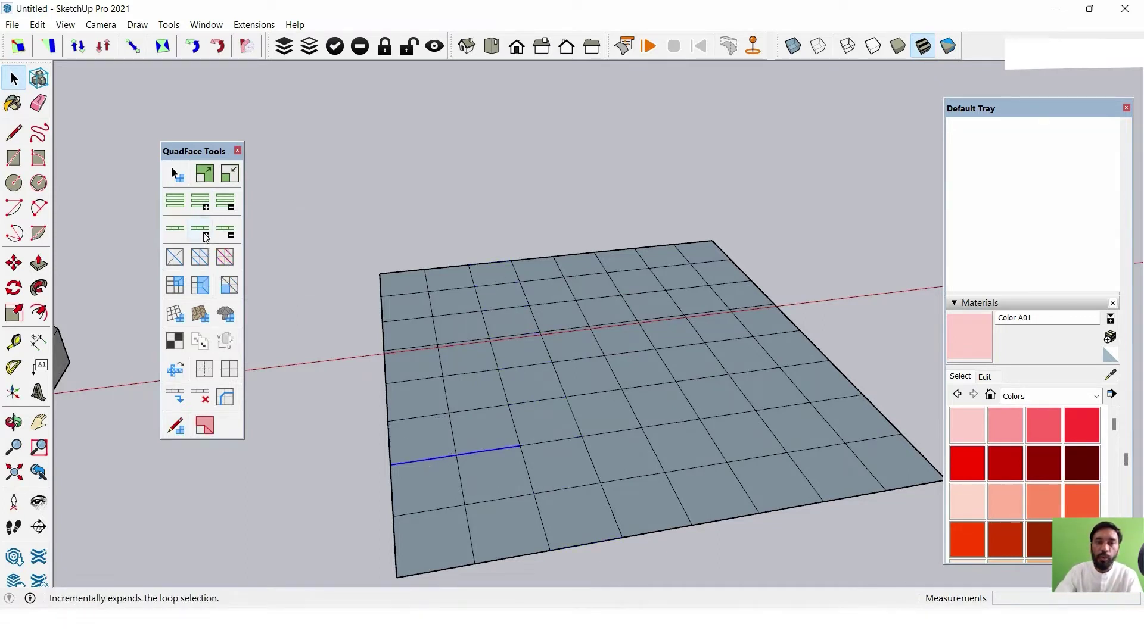
left_click(205, 237)
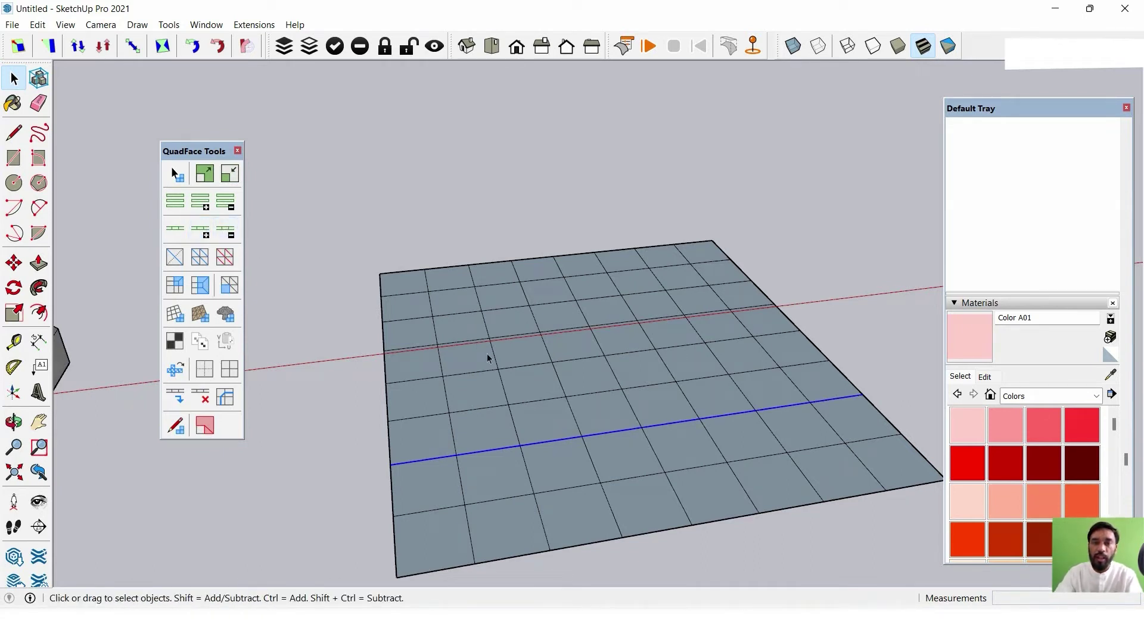
left_click(543, 451)
left_click(205, 234)
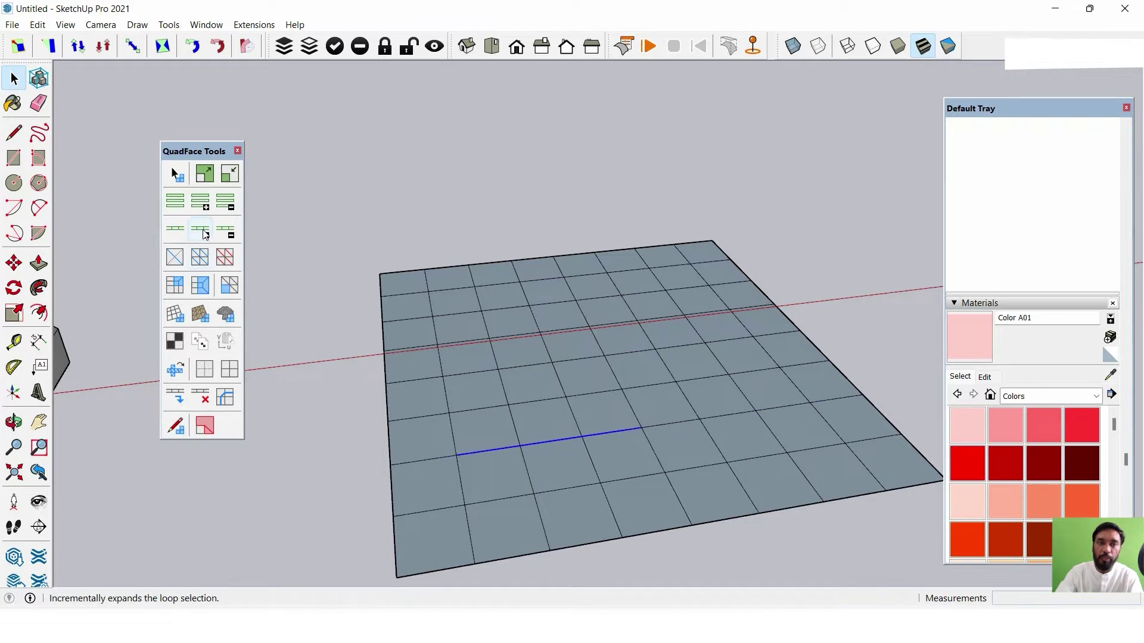
left_click(227, 236)
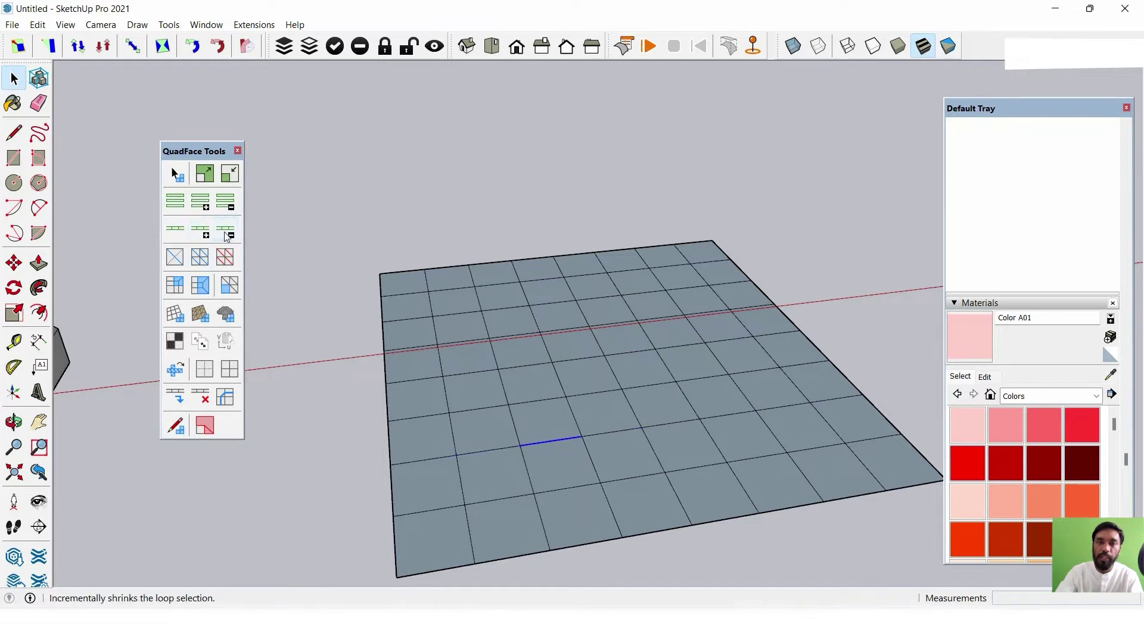
left_click(204, 233)
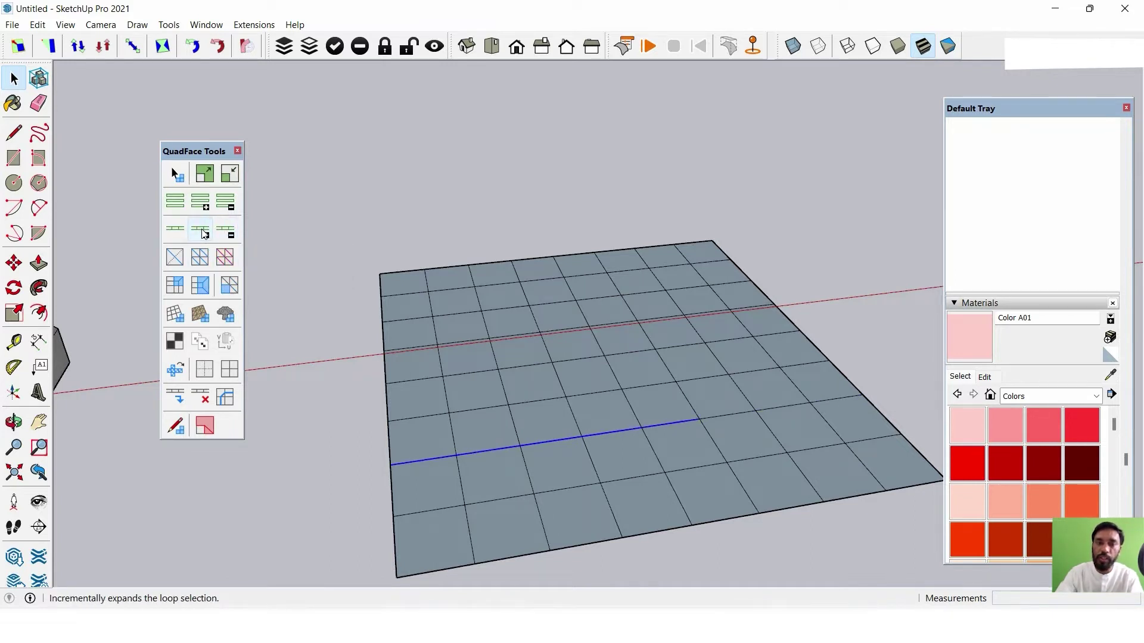
left_click(230, 235)
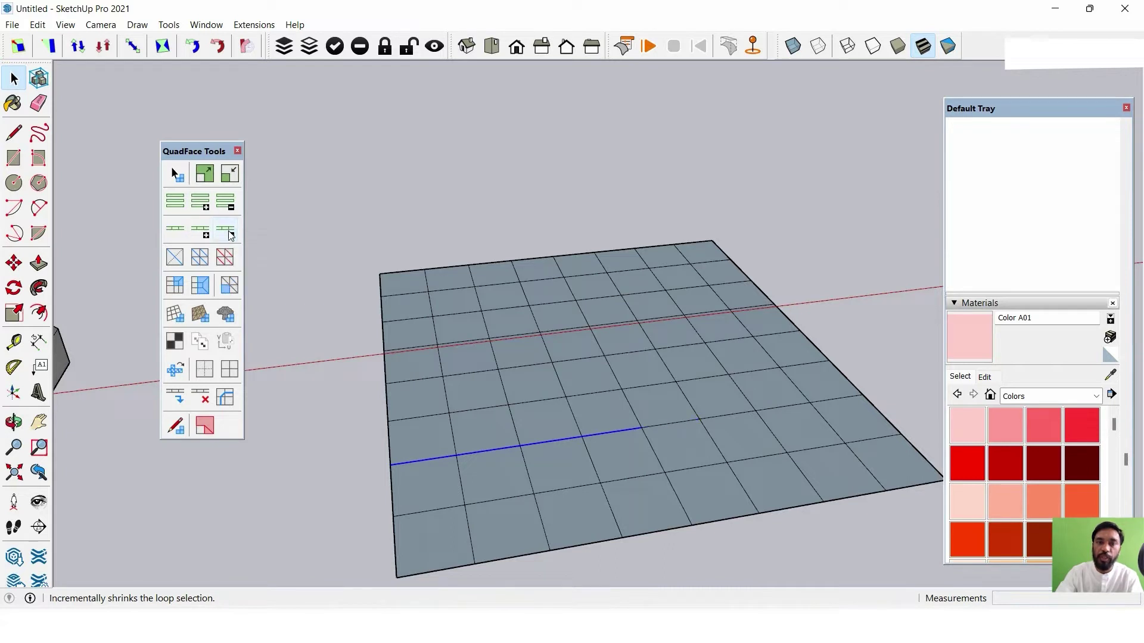
left_click(231, 235)
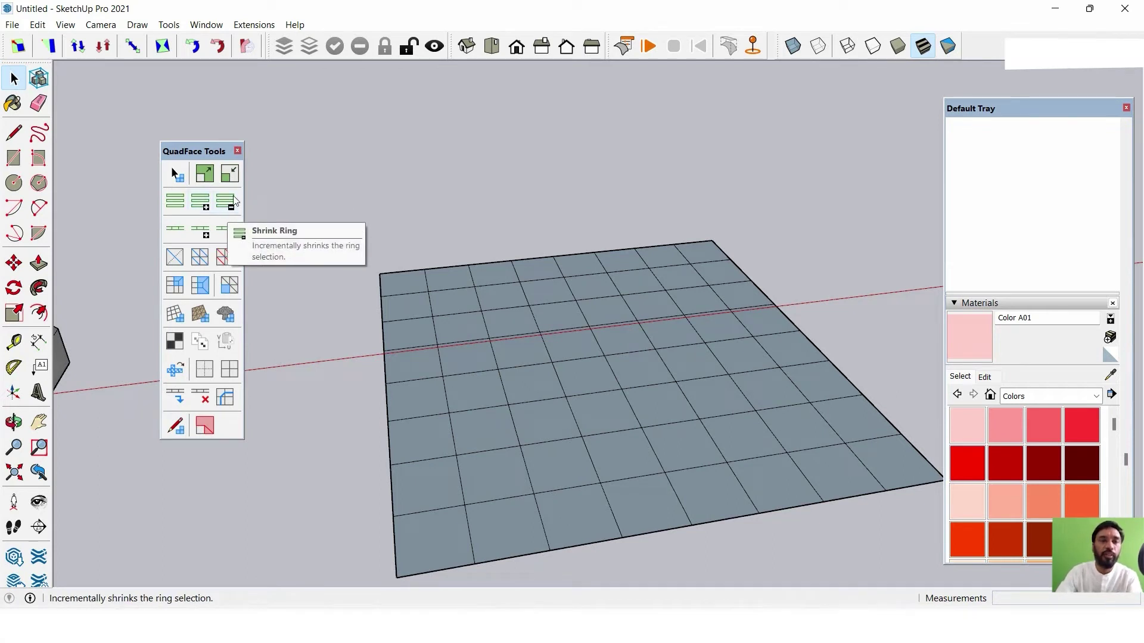
Grow a single-face selection ring by ring until it covers nearly the whole plane.
left_click(499, 519)
scroll(476, 436, "down", 2)
left_click(525, 449)
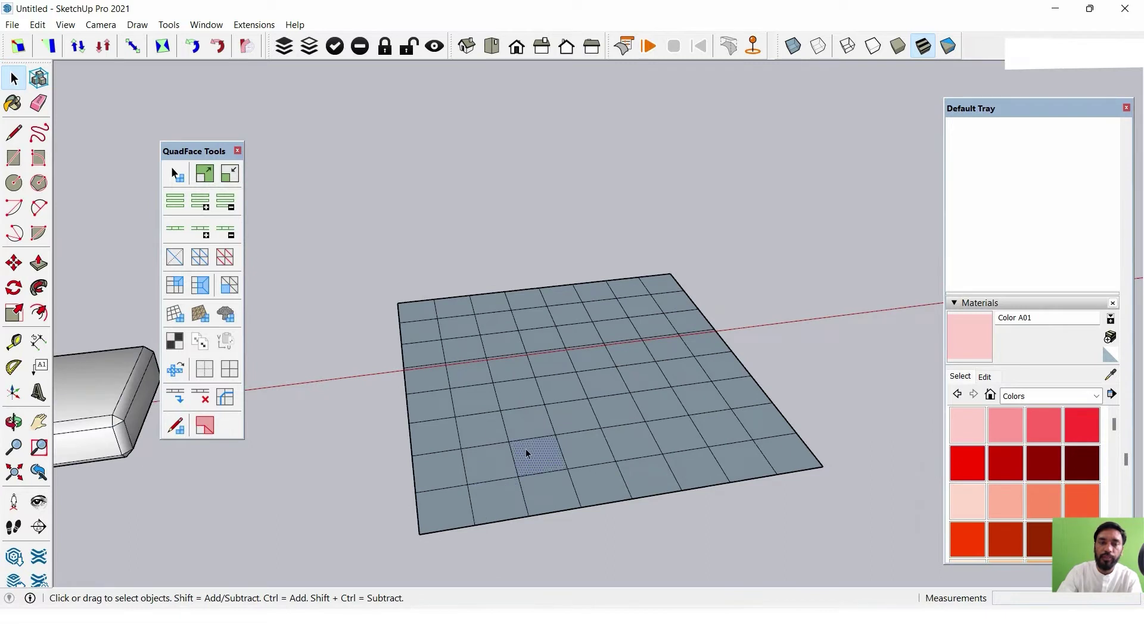
left_click(207, 172)
scroll(542, 415, "up", 1)
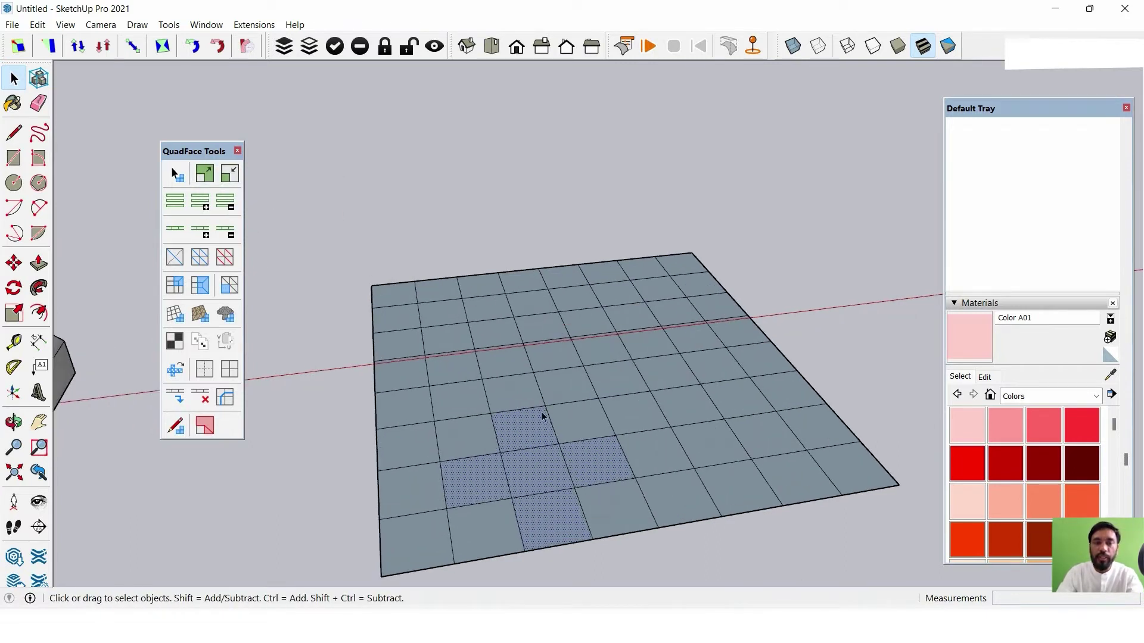
scroll(557, 455, "up", 2)
middle_click_drag(620, 399, 575, 409)
scroll(575, 409, "up", 2)
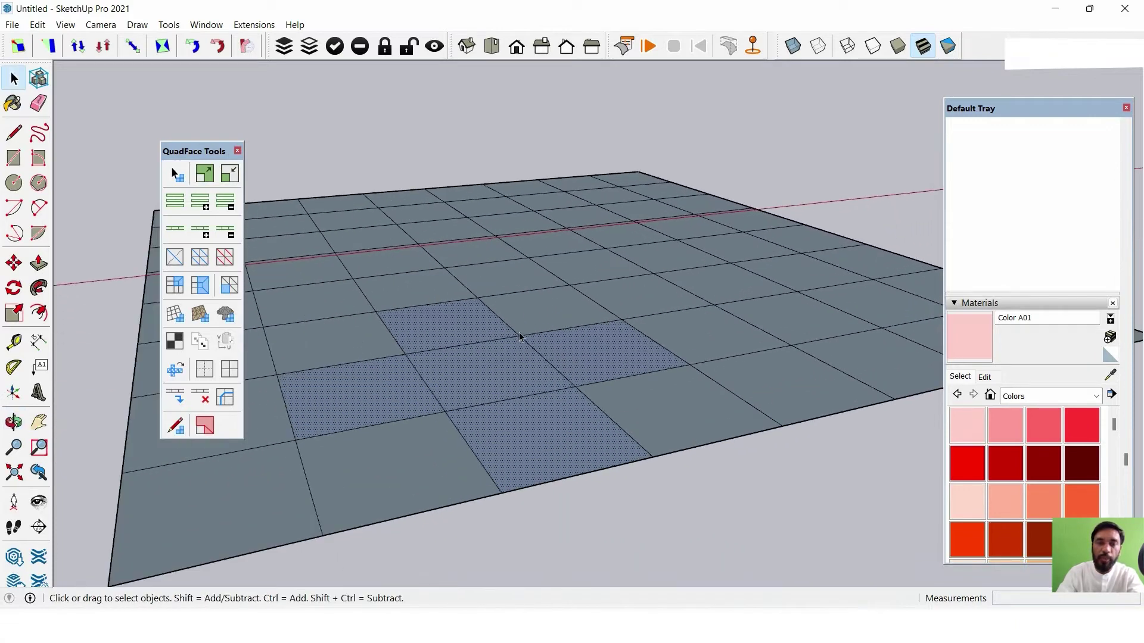
mouse_move(520, 332)
middle_mouse_down()
mouse_move(546, 383)
mouse_move(547, 372)
middle_mouse_up()
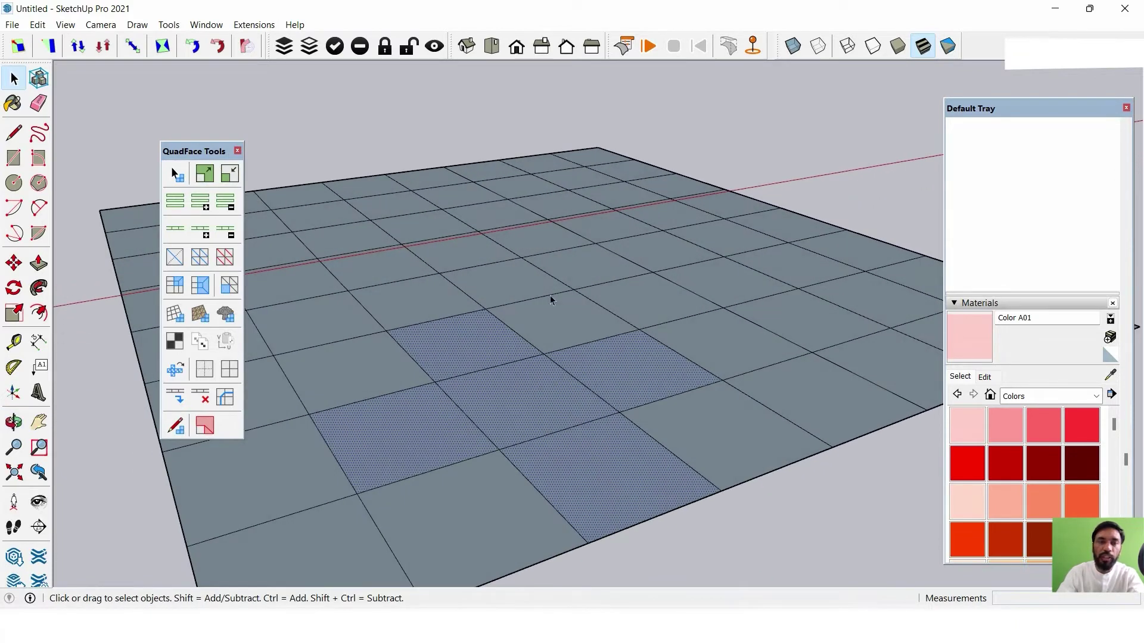
left_click(212, 169)
left_click(211, 169)
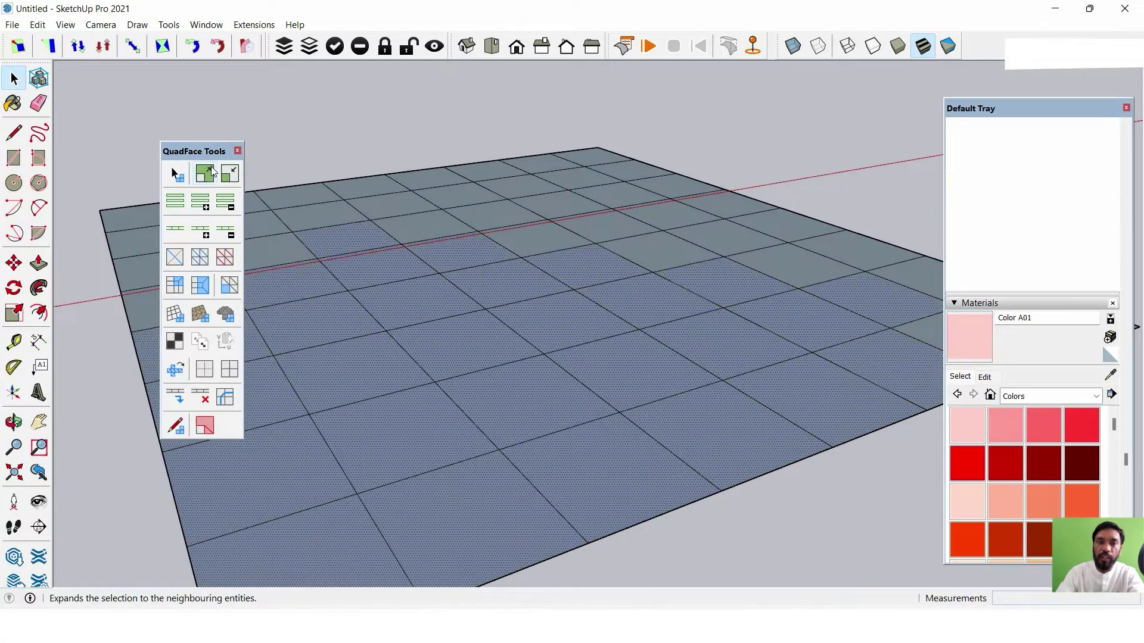
Shrink the face selection back to a few faces.
left_click(235, 173)
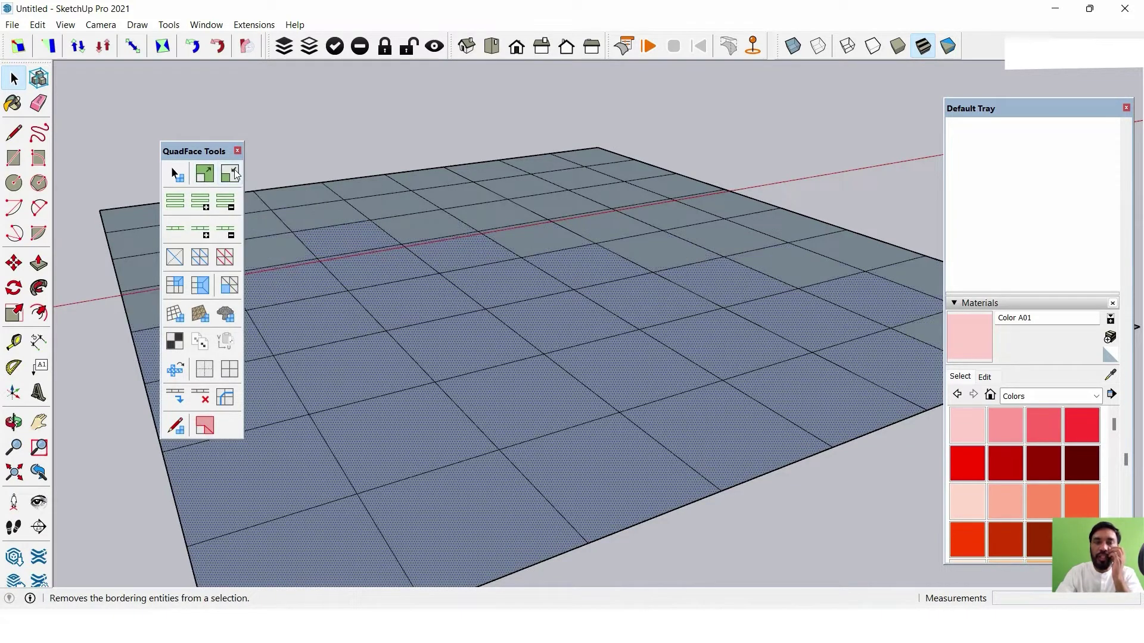
left_click(235, 174)
left_click(235, 173)
left_click(235, 173)
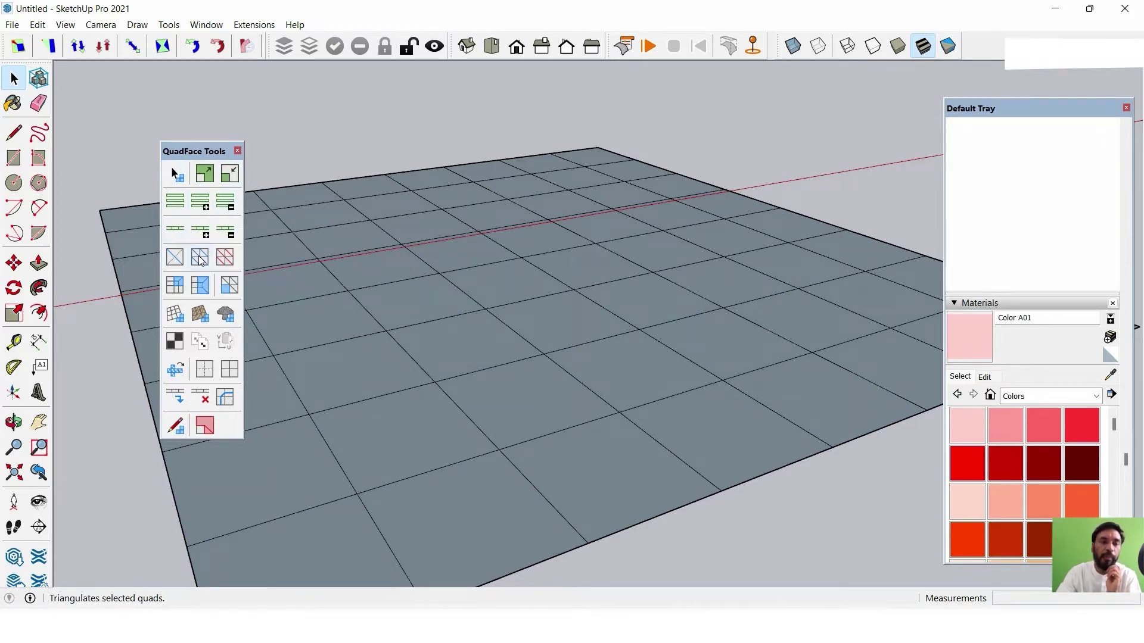
Triangulate one grid quad, check each triangle, then remove the triangulation.
scroll(447, 345, "up", 3)
left_click(447, 345)
mouse_move(447, 345)
middle_mouse_down()
mouse_move(450, 375)
mouse_move(438, 370)
middle_mouse_up()
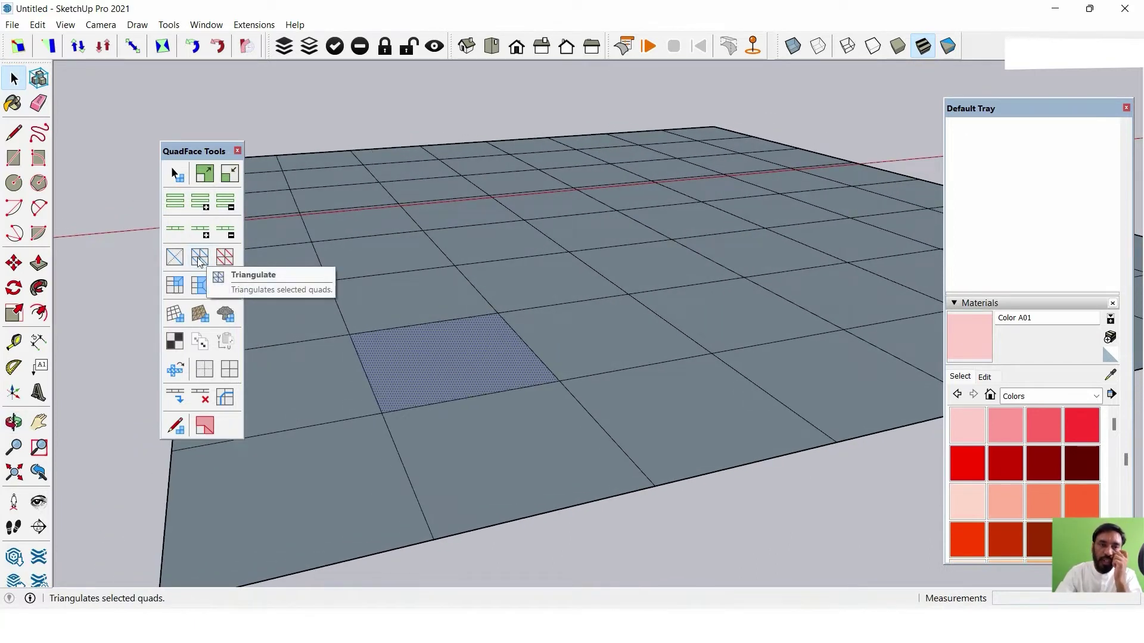
left_click(200, 263)
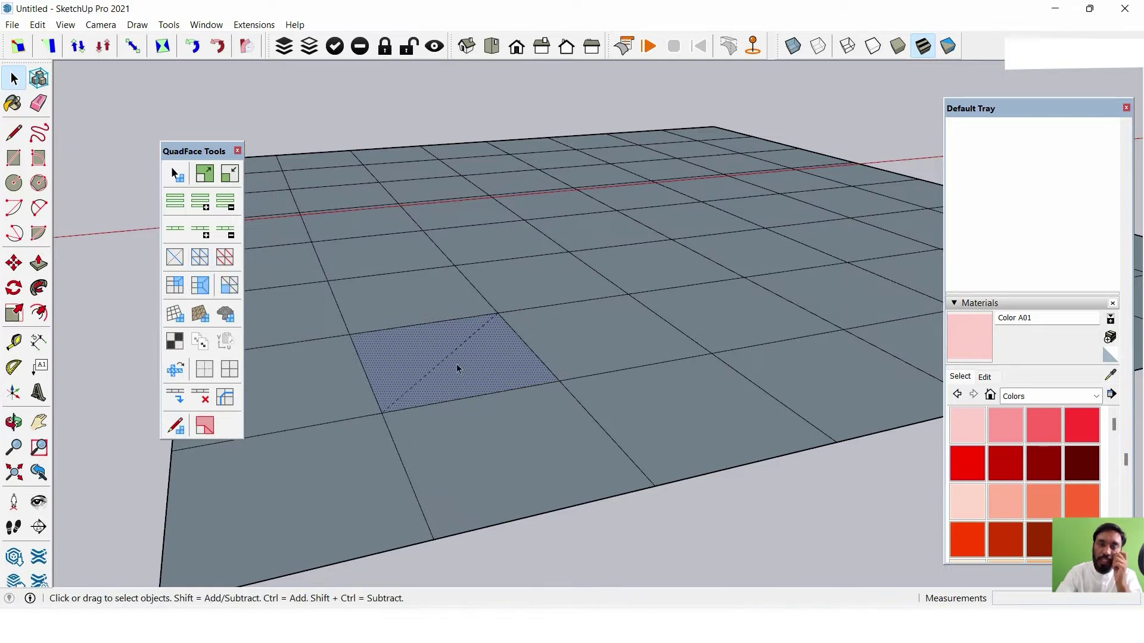
scroll(441, 359, "up", 2)
left_click(516, 349)
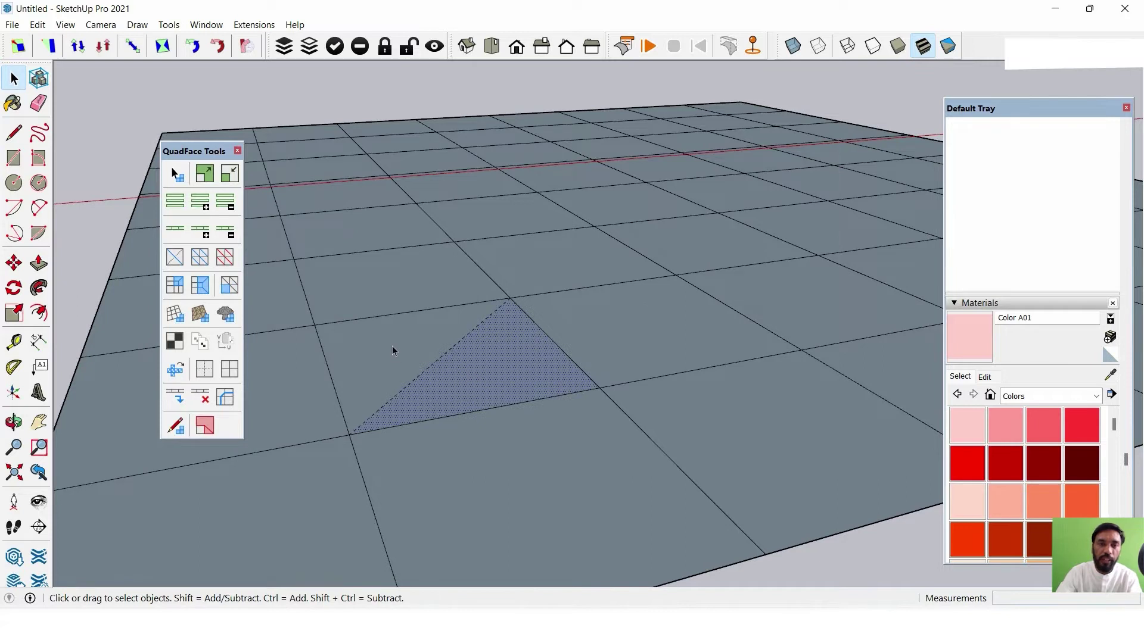
left_click(417, 370)
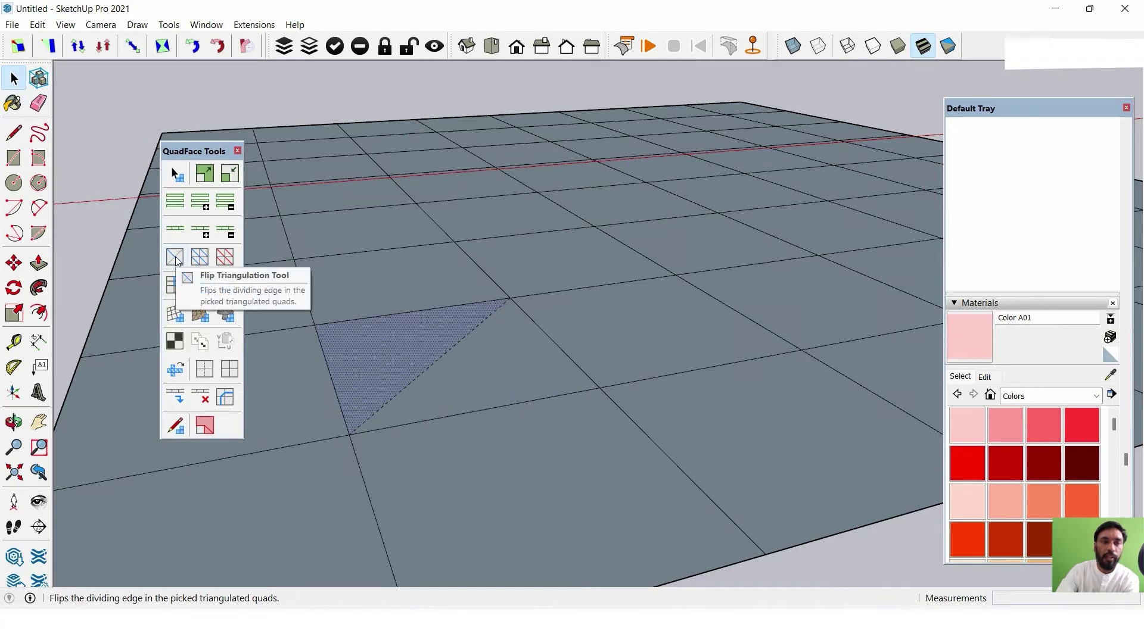
left_click(227, 258)
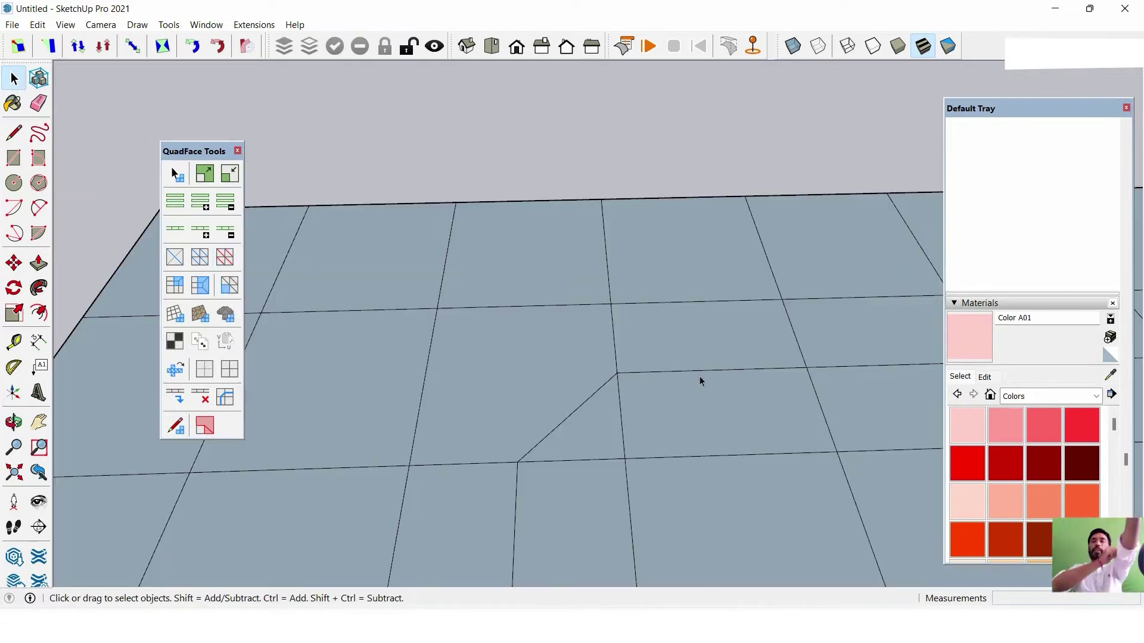
Select the face with its diagonal and turn it into a corner loop with Build Corners.
scroll(699, 405, "down", 3)
scroll(679, 429, "down", 3)
middle_click_drag(659, 421, 577, 355)
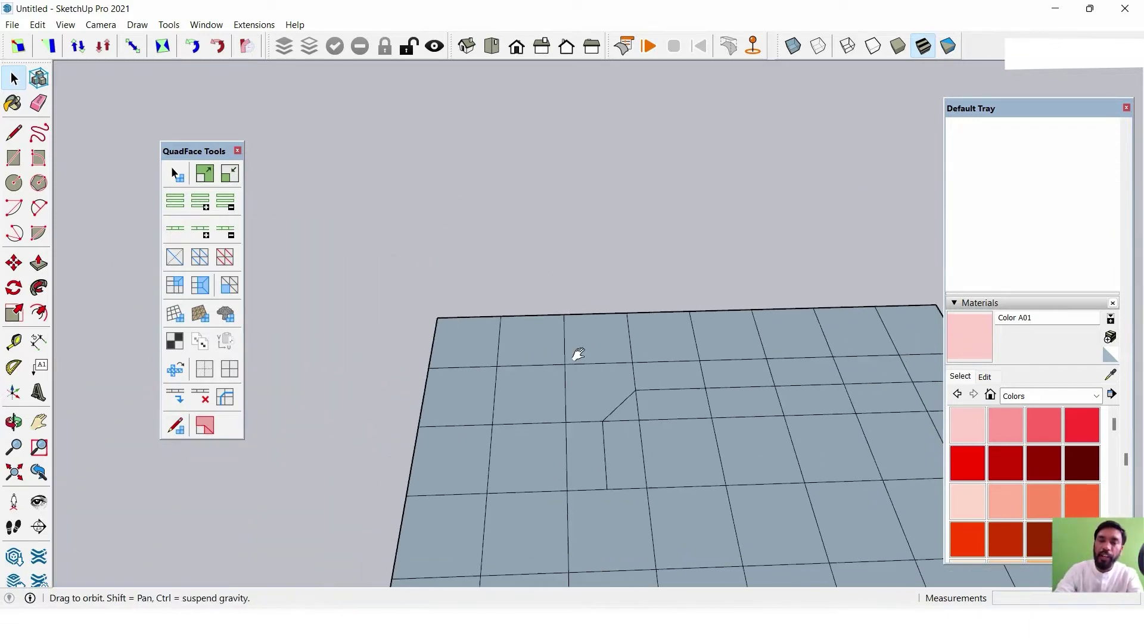
scroll(561, 310, "up", 5)
middle_click_drag(562, 311, 534, 324)
scroll(502, 341, "up", 3)
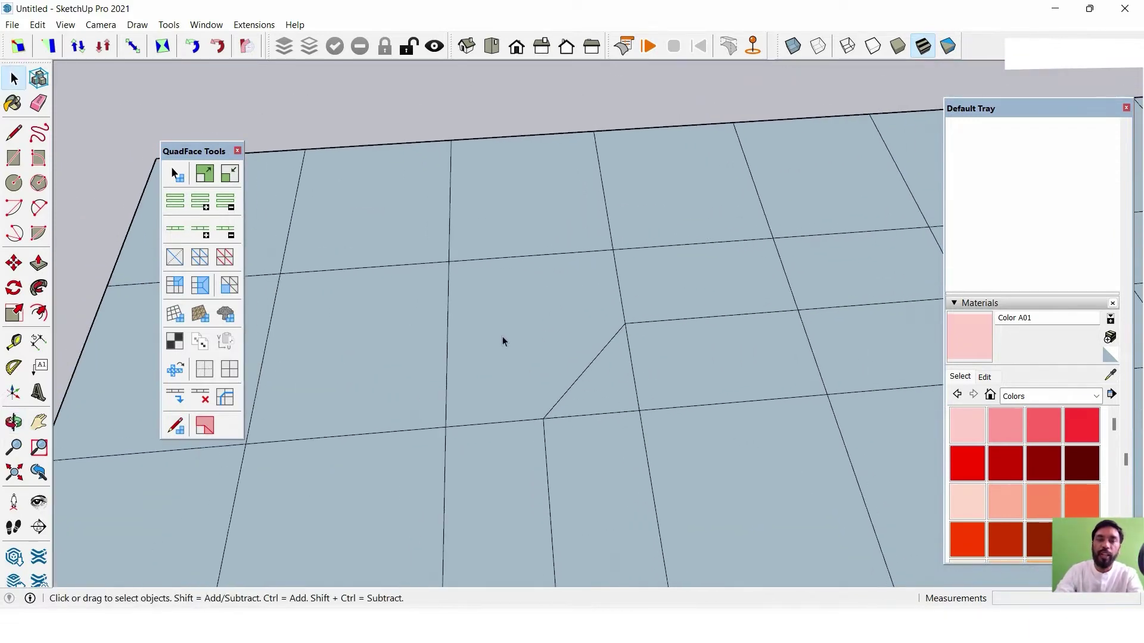
left_click_drag(535, 338, 535, 338)
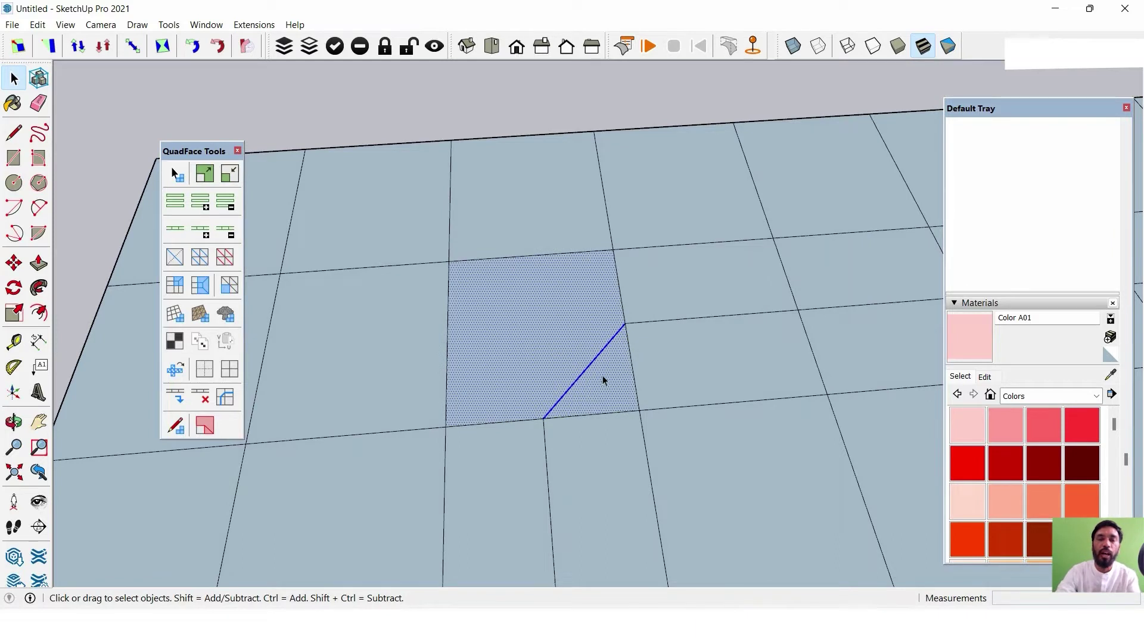
left_click(180, 290)
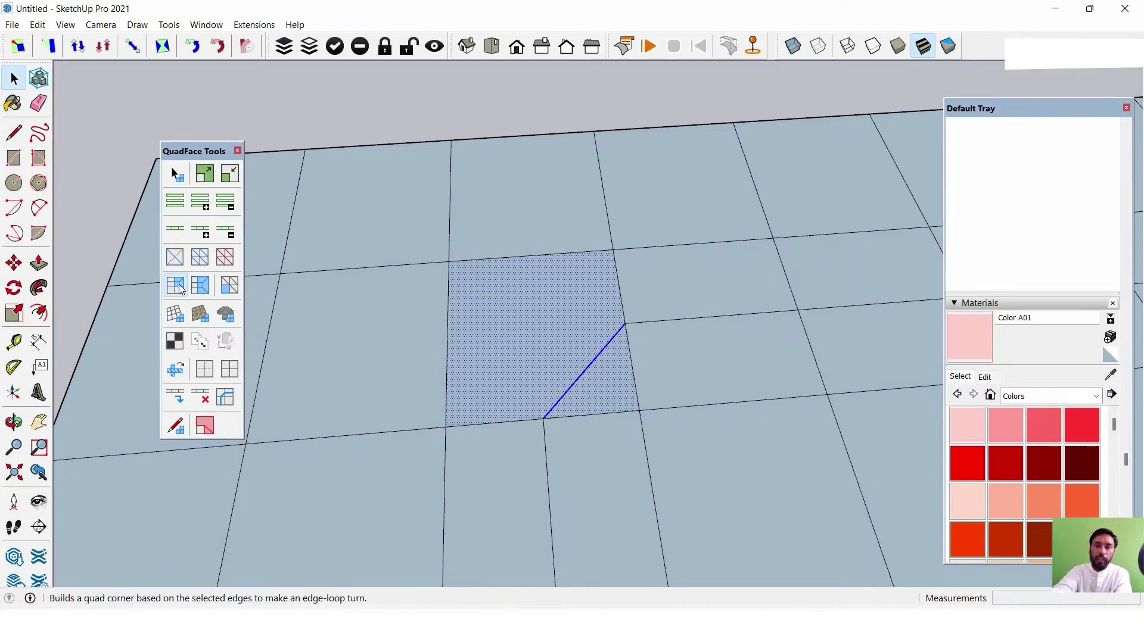
Create quad ends around the selected edge with Build Ends and inspect the result.
scroll(564, 315, "down", 2)
scroll(571, 345, "up", 2)
middle_click_drag(571, 344, 526, 288)
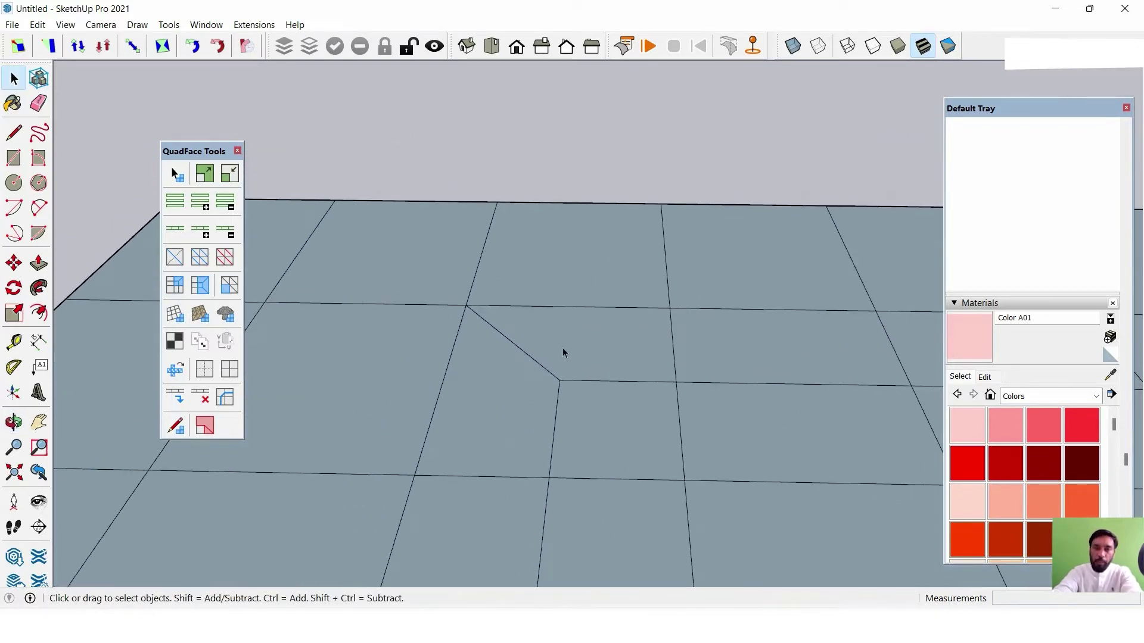
scroll(515, 414, "down", 2)
scroll(570, 435, "down", 2)
mouse_move(569, 435)
middle_mouse_down()
mouse_move(662, 376)
mouse_move(463, 286)
middle_mouse_up()
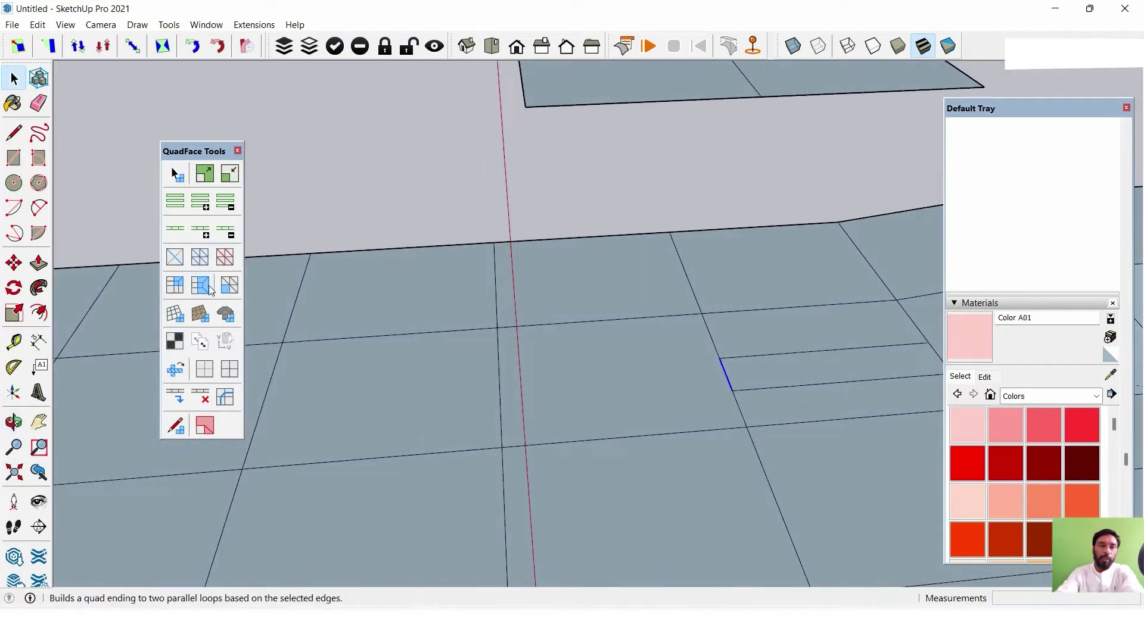
mouse_move(453, 333)
middle_mouse_down()
mouse_move(600, 373)
mouse_move(679, 463)
mouse_move(656, 429)
mouse_move(636, 450)
mouse_move(634, 361)
middle_mouse_up()
scroll(630, 383, "up", 2)
scroll(579, 386, "up", 2)
scroll(633, 360, "up", 2)
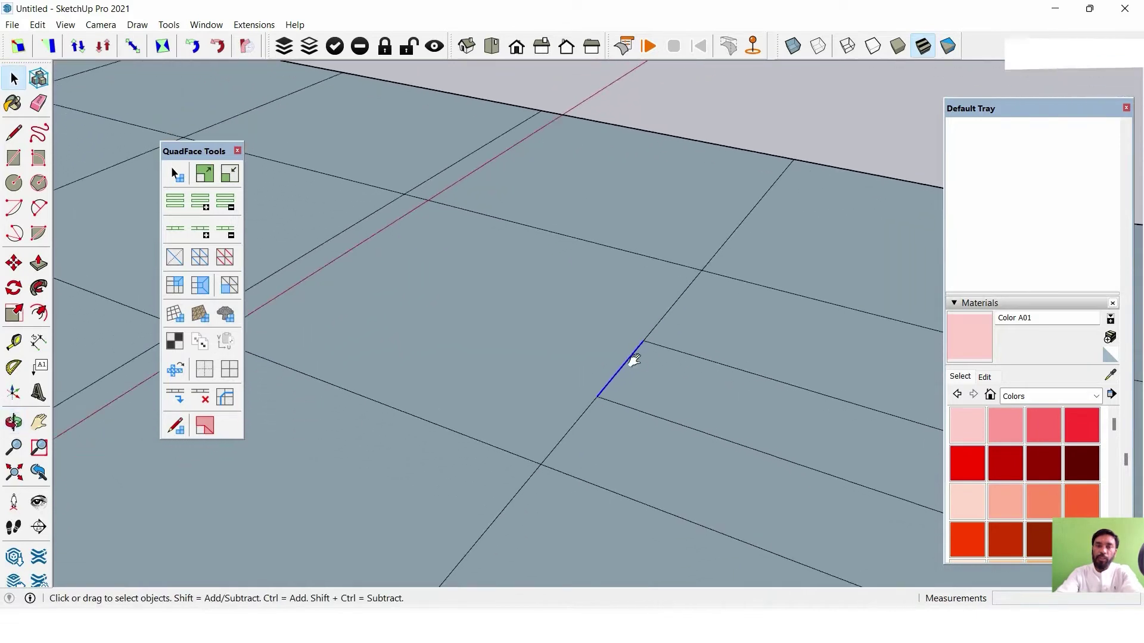
left_click(201, 289)
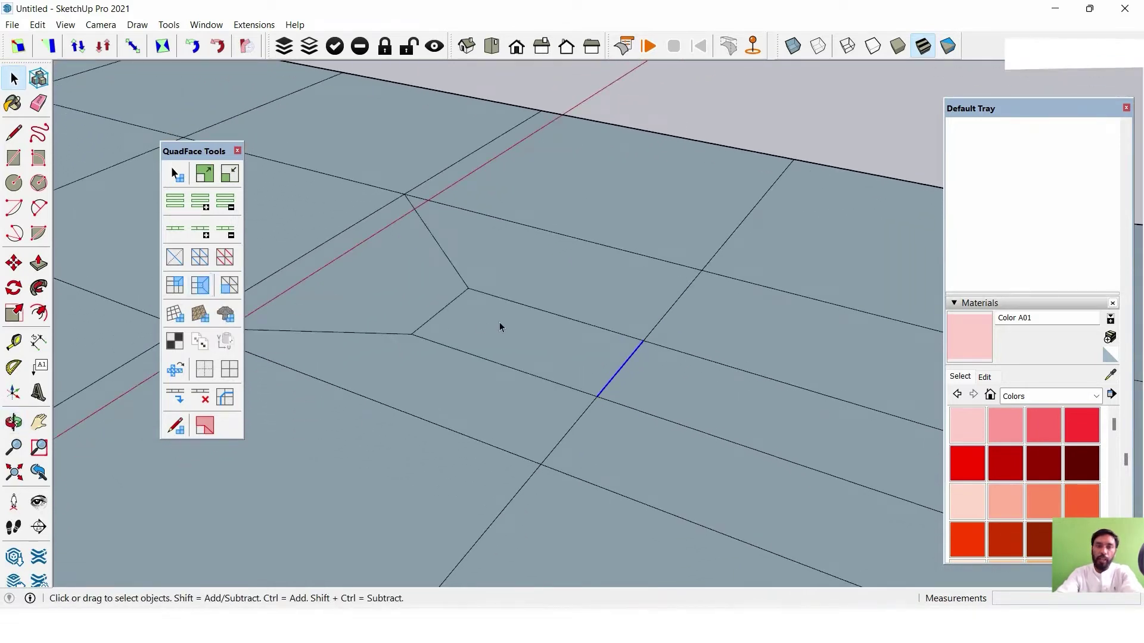
middle_click_drag(498, 325, 575, 357)
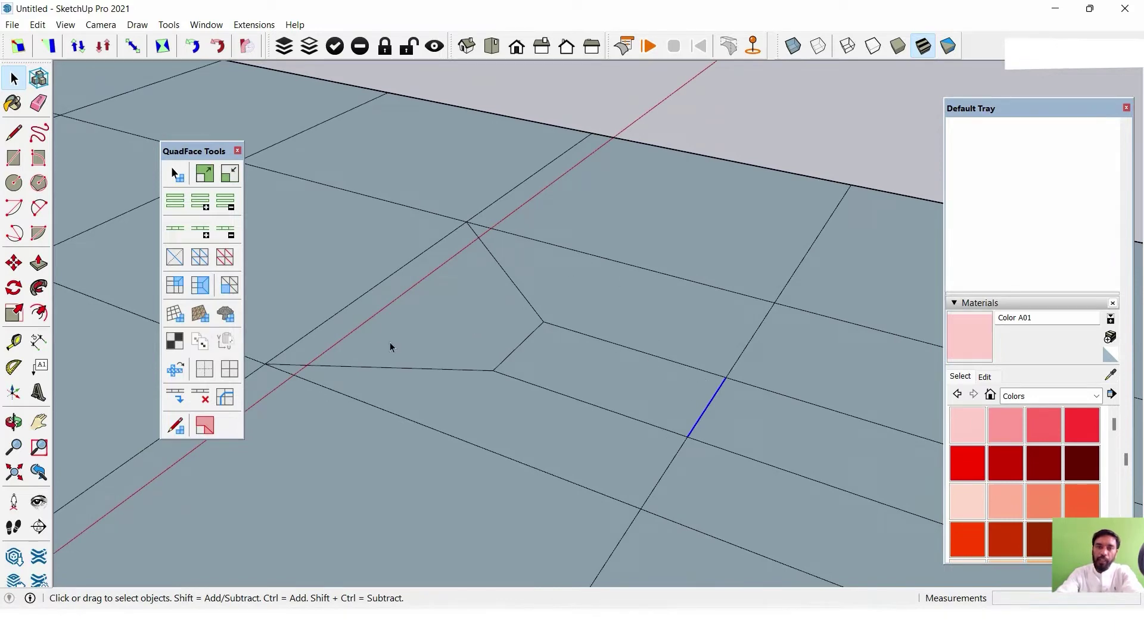
mouse_move(480, 405)
middle_mouse_down()
mouse_move(649, 438)
mouse_move(619, 419)
middle_mouse_up()
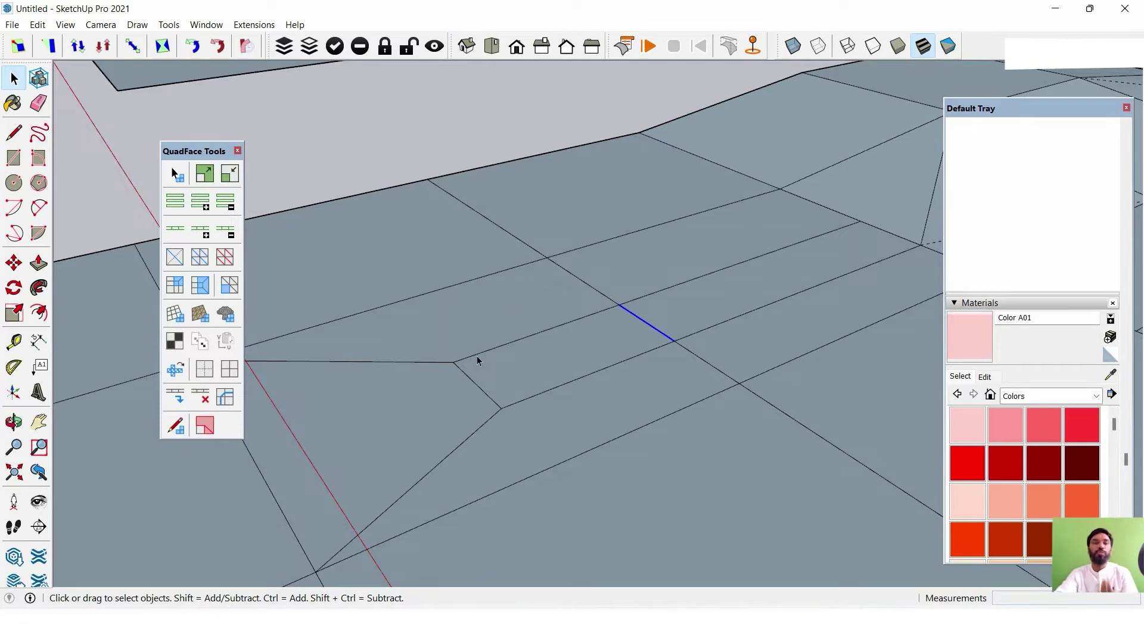
scroll(453, 405, "down", 1)
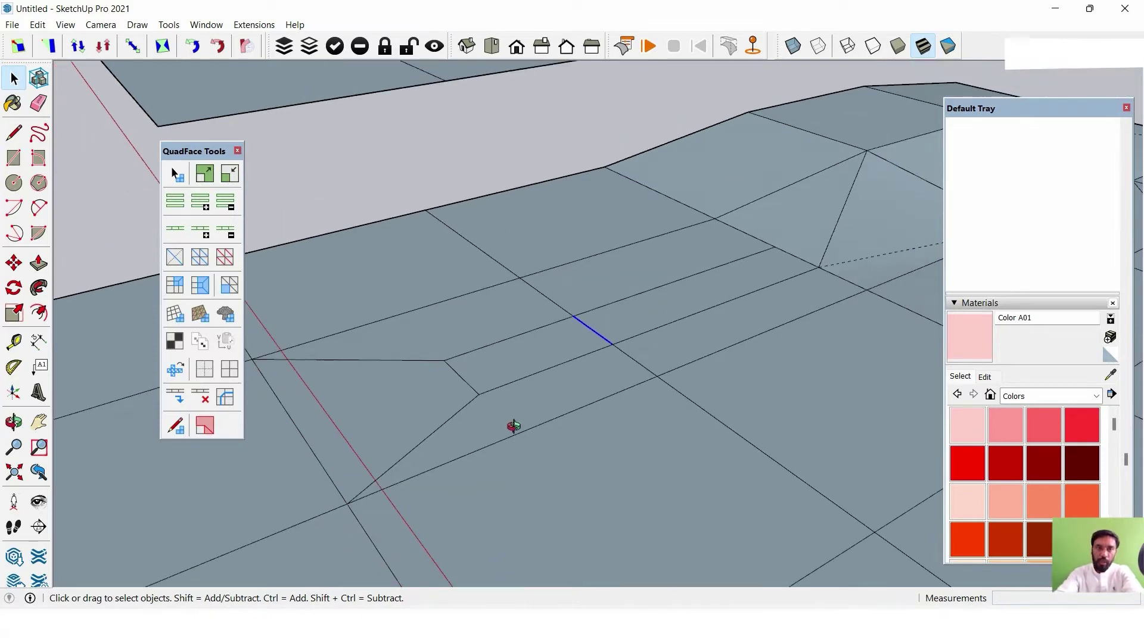
scroll(511, 426, "down", 2)
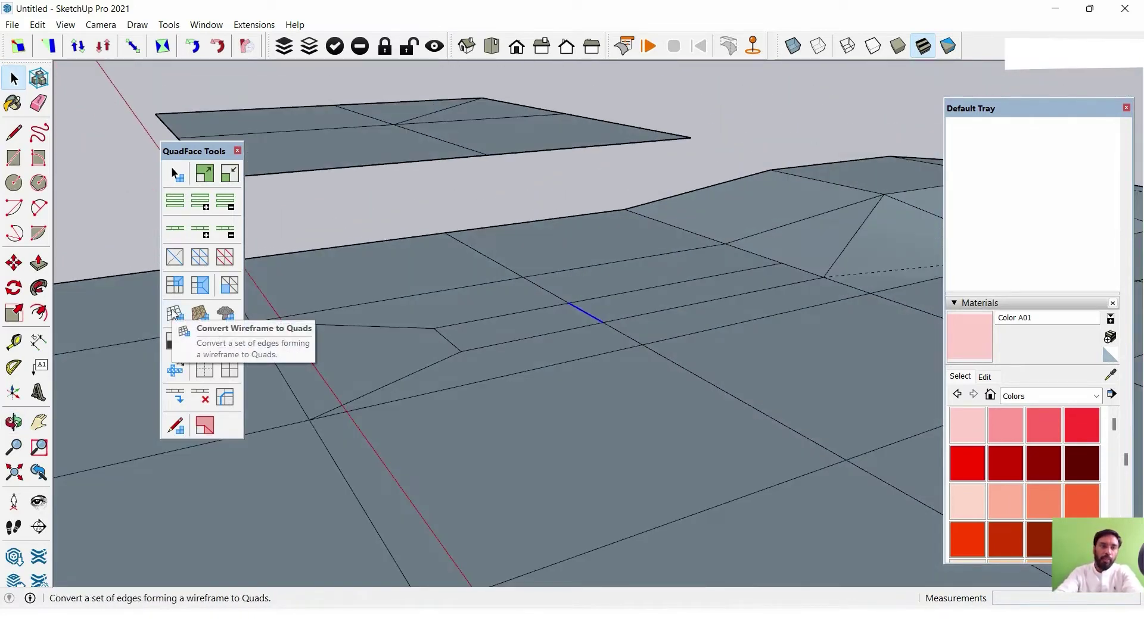
Convert the wireframe edges into quads and exit QuadFace, leaving plain grey faces.
left_click(173, 314)
mouse_move(504, 378)
middle_mouse_down()
mouse_move(634, 342)
mouse_move(677, 431)
mouse_move(582, 371)
middle_mouse_up()
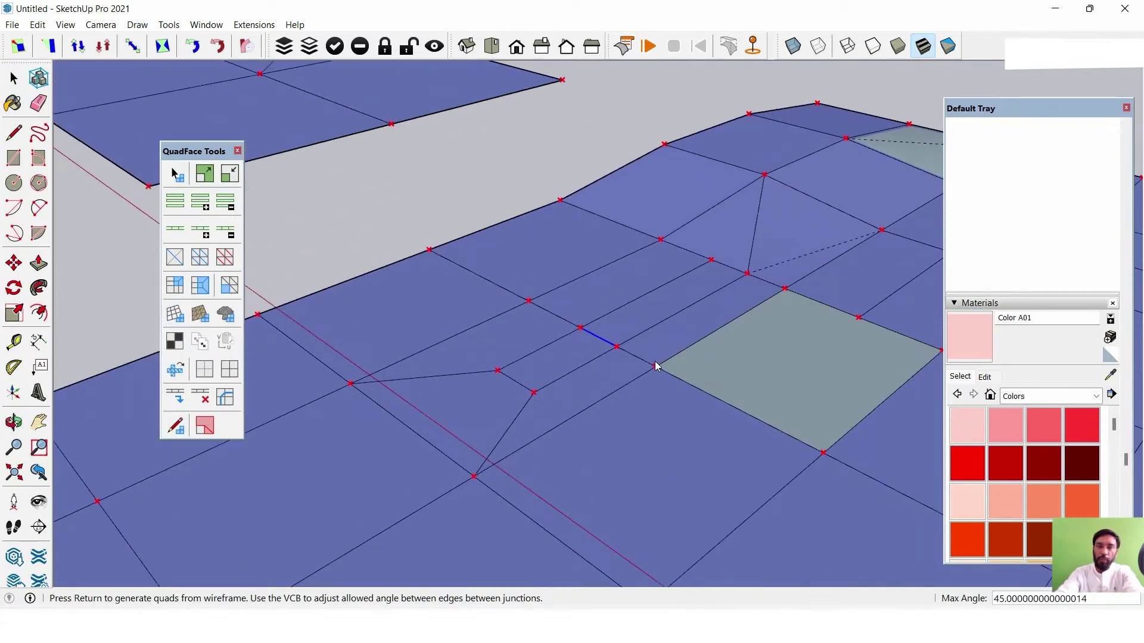
mouse_move(656, 367)
middle_mouse_down()
mouse_move(761, 375)
mouse_move(523, 339)
mouse_move(713, 350)
mouse_move(599, 286)
mouse_move(621, 360)
mouse_move(638, 344)
mouse_move(602, 333)
middle_mouse_up()
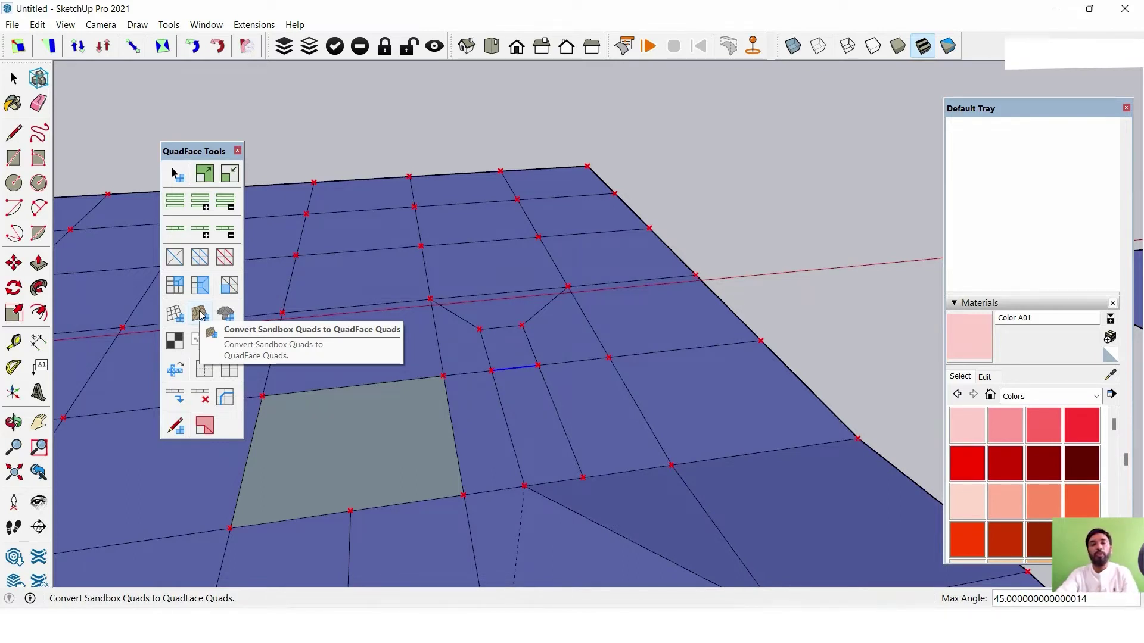
left_click(200, 314)
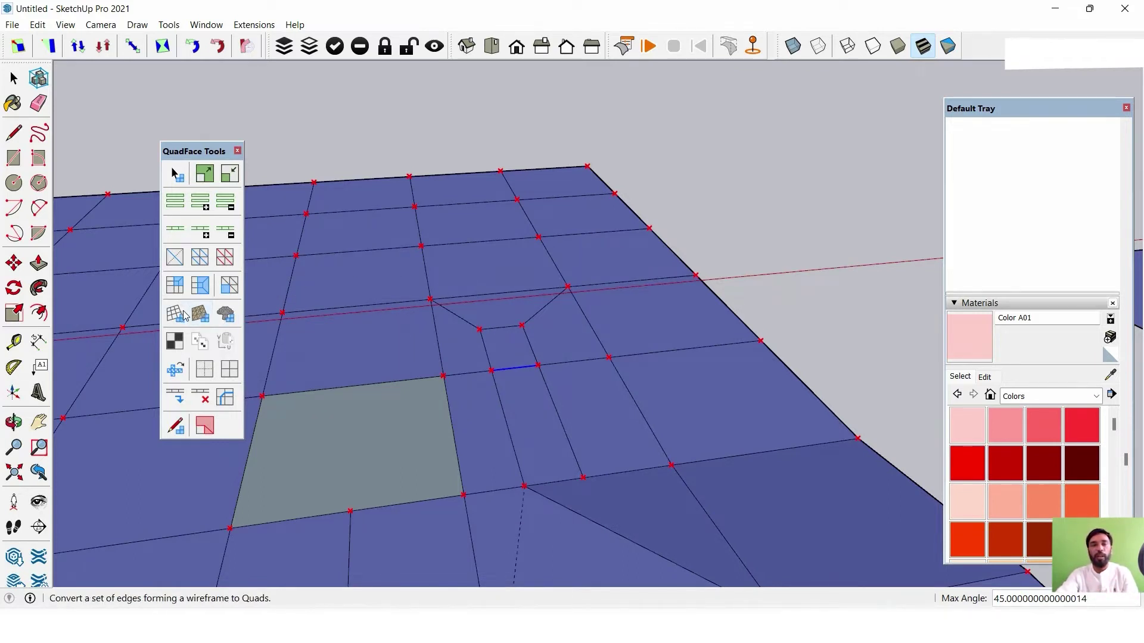
key("Return")
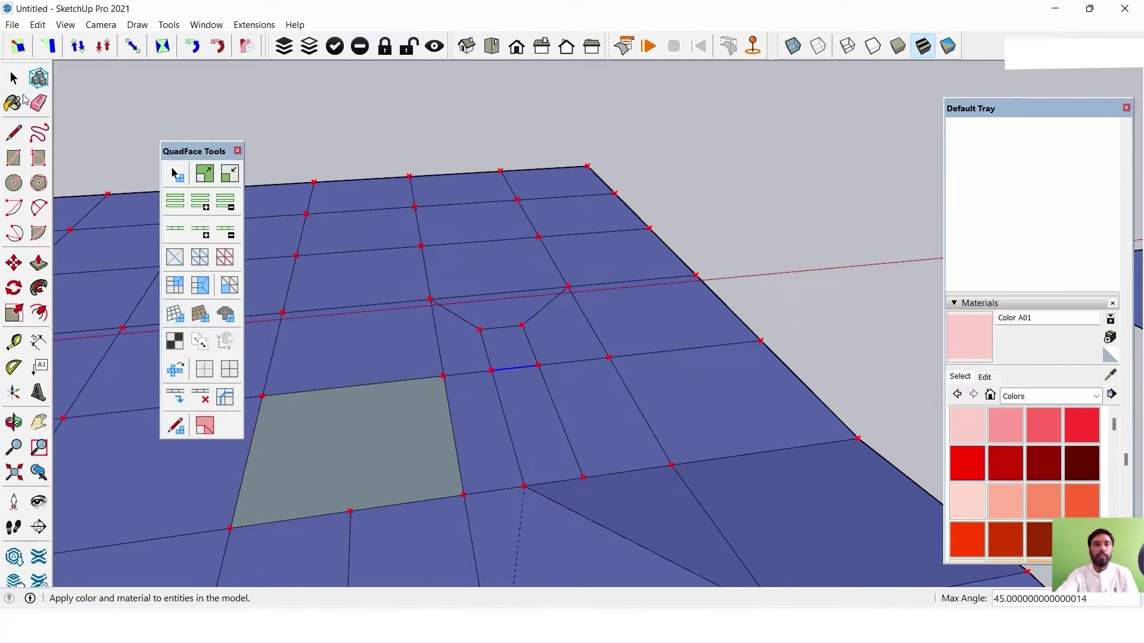
left_click(14, 78)
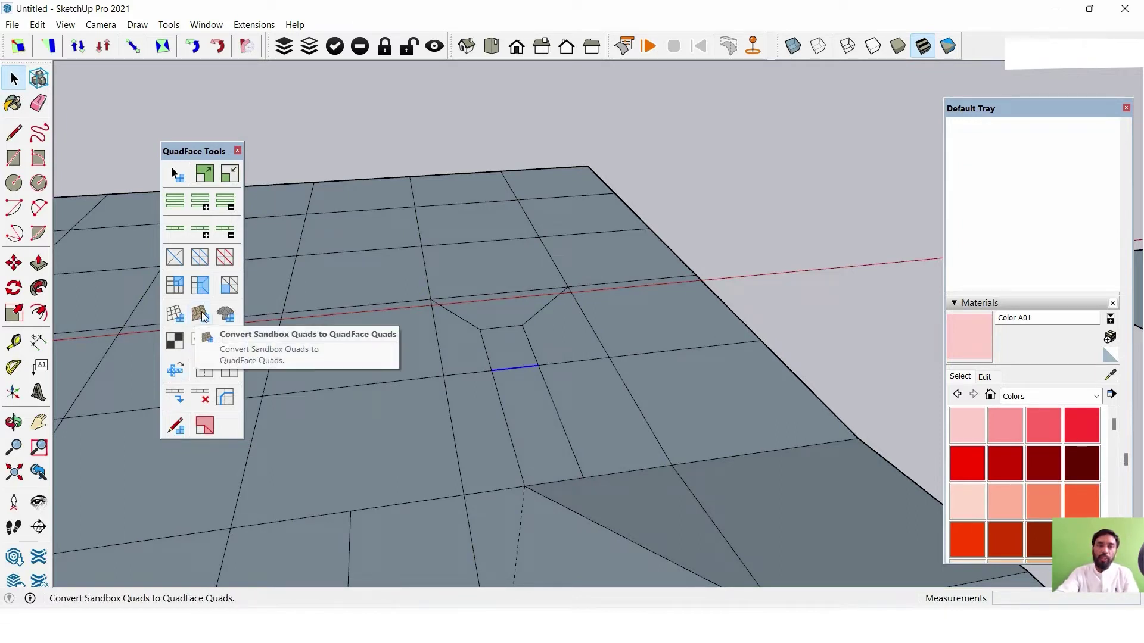
middle_click_drag(331, 338, 675, 291)
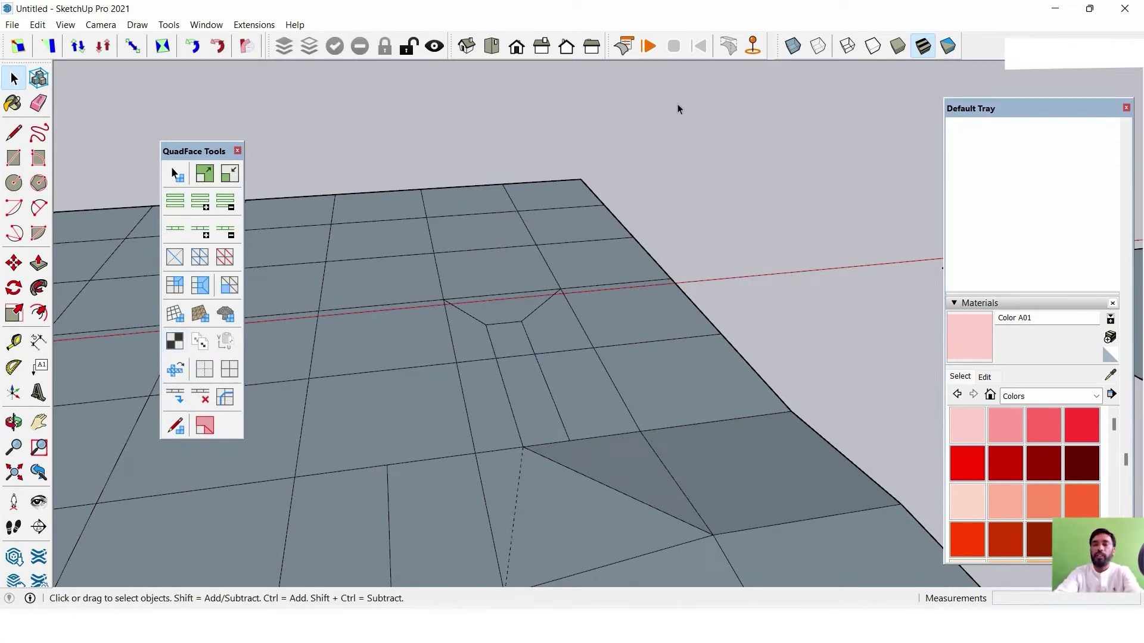
Paint the left box with Carpet Diamond Olive from the Carpet, Fabrics, Leathers library.
scroll(678, 104, "down", 5)
mouse_move(685, 232)
middle_mouse_down()
mouse_move(818, 405)
mouse_move(685, 297)
mouse_move(537, 299)
mouse_move(477, 352)
mouse_move(308, 350)
mouse_move(423, 352)
middle_mouse_up()
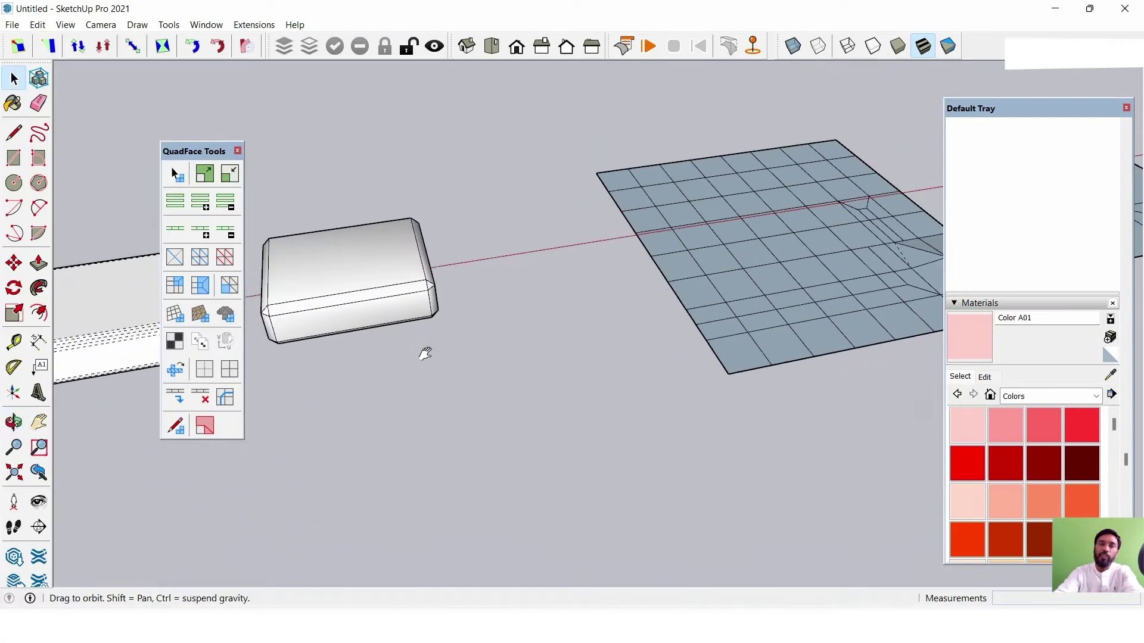
scroll(549, 434, "up", 3)
middle_click_drag(548, 434, 416, 399)
scroll(354, 358, "up", 2)
scroll(493, 398, "down", 3)
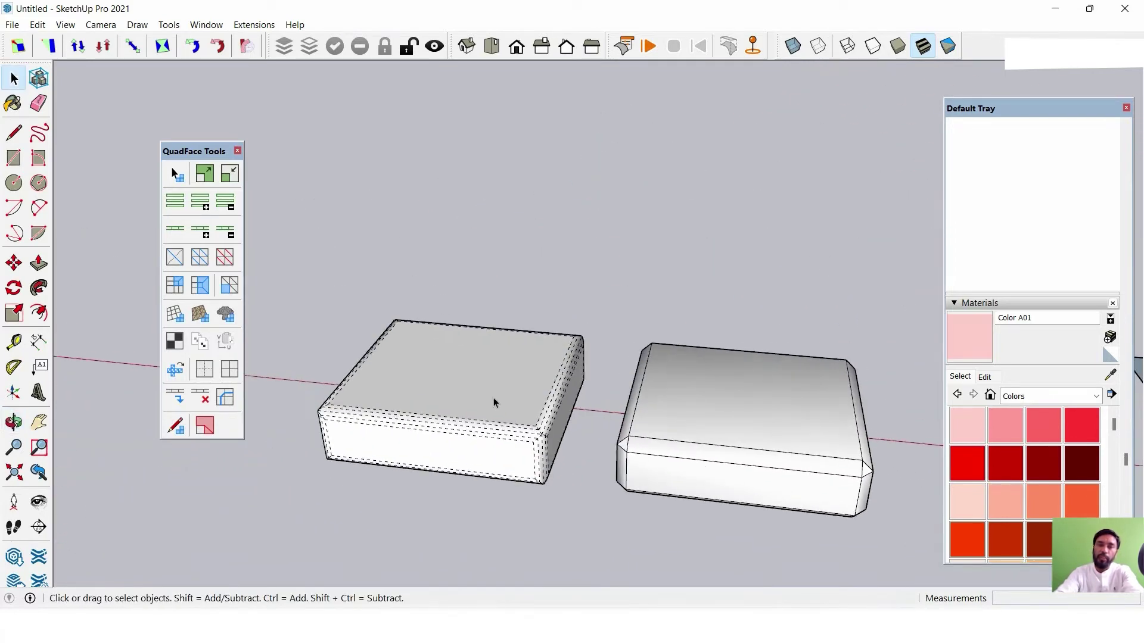
left_click(487, 389)
middle_click_drag(488, 389, 503, 403)
scroll(503, 403, "up", 2)
left_click(1039, 397)
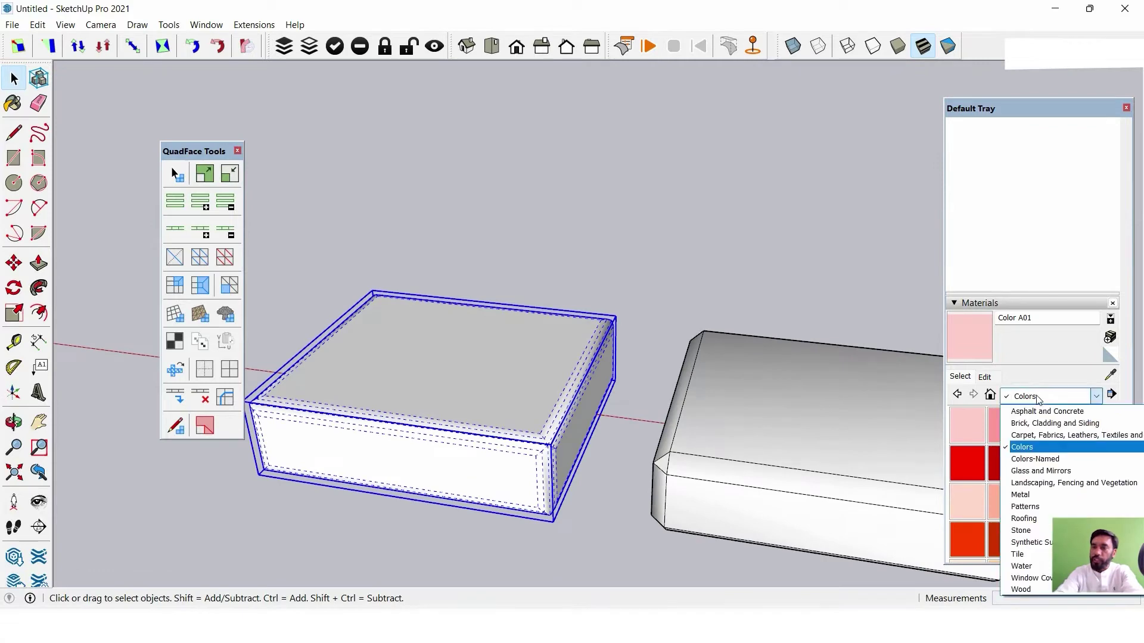
left_click(1039, 435)
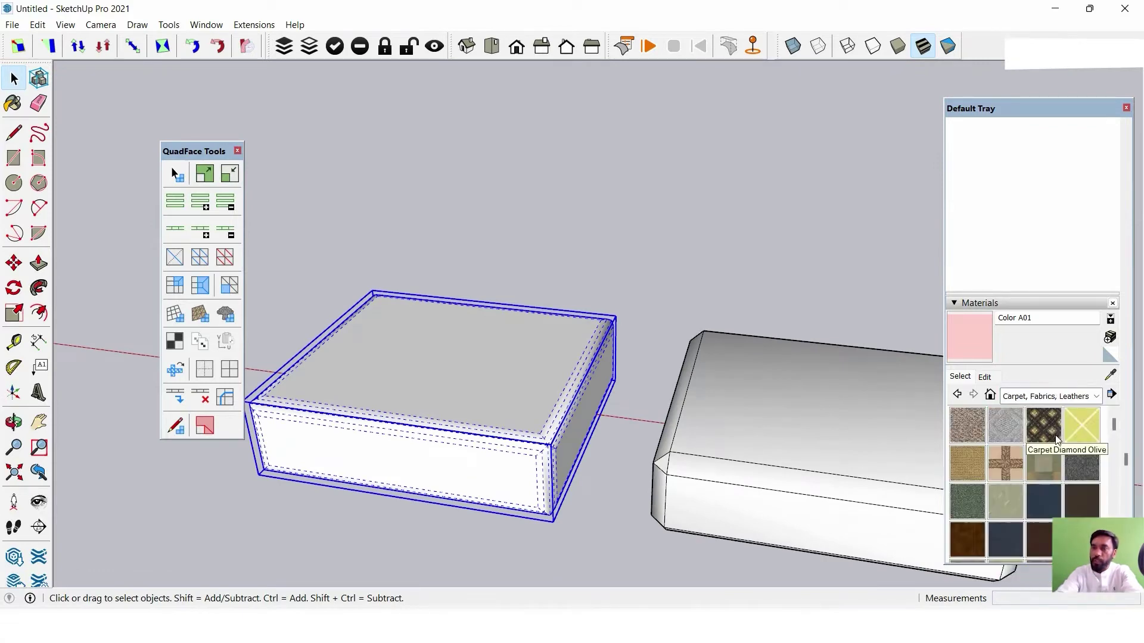
left_click(1042, 424)
left_click(521, 366)
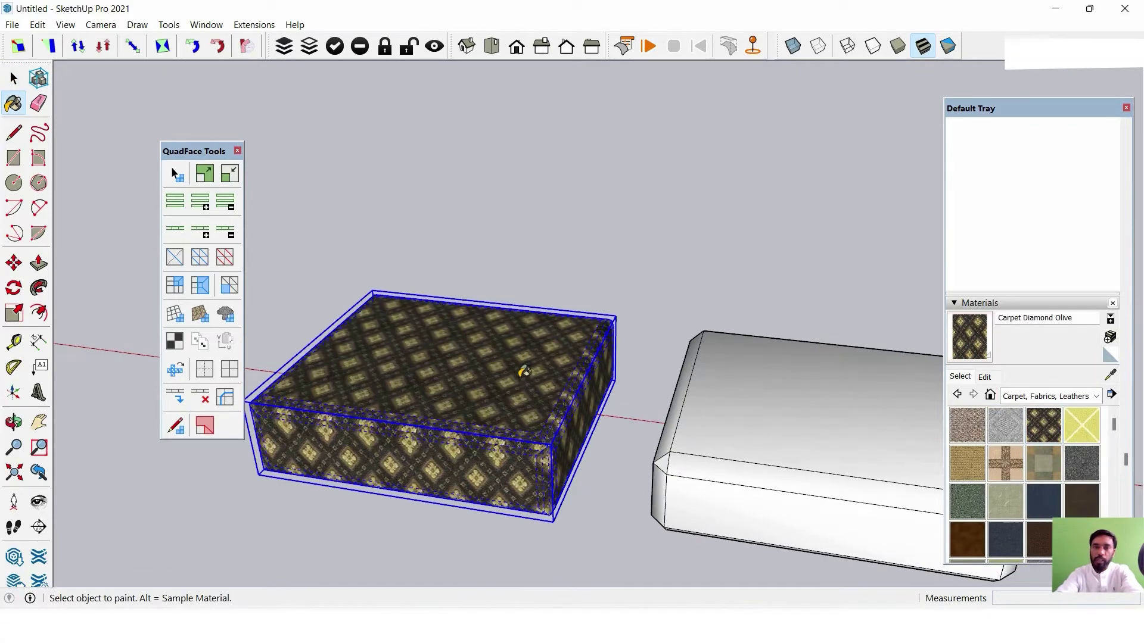
Paint the white rounded box with Carpet Diamond Olive as well.
scroll(523, 370, "up", 2)
mouse_move(523, 371)
middle_mouse_down()
mouse_move(643, 484)
mouse_move(446, 364)
mouse_move(765, 301)
mouse_move(504, 408)
mouse_move(501, 380)
mouse_move(388, 353)
mouse_move(416, 301)
middle_mouse_up()
scroll(525, 377, "up", 2)
scroll(524, 377, "up", 2)
scroll(446, 365, "down", 3)
scroll(465, 370, "down", 2)
scroll(495, 359, "down", 2)
left_click(525, 352)
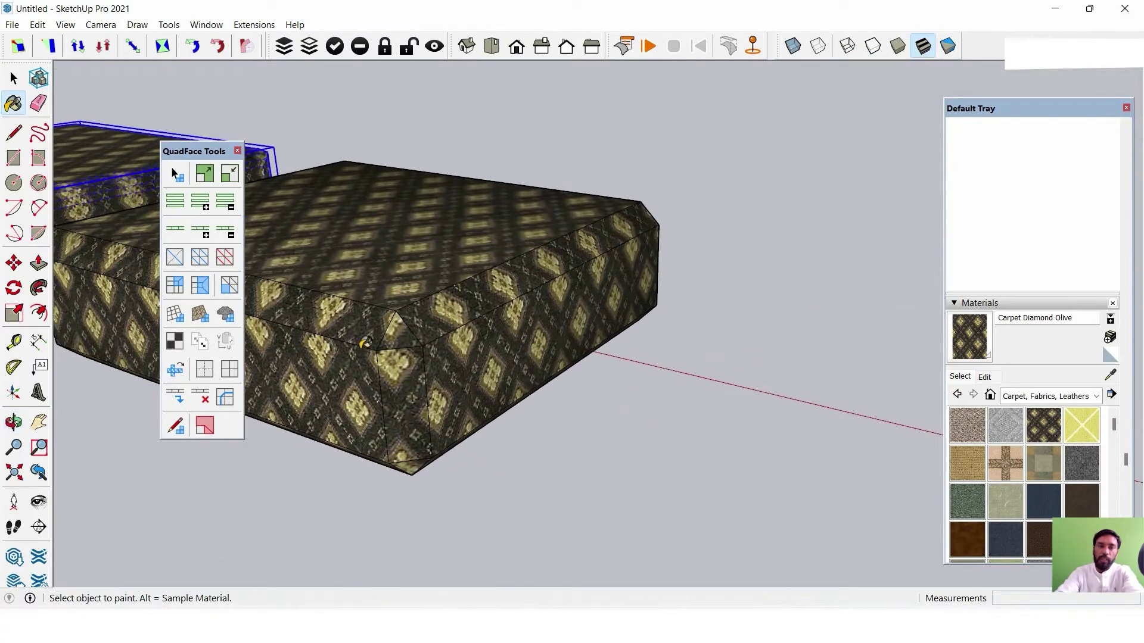
Paint the white armchair with Carpet Diamond Olive.
scroll(536, 310, "down", 2)
scroll(576, 298, "down", 2)
scroll(652, 346, "down", 2)
scroll(468, 348, "down", 2)
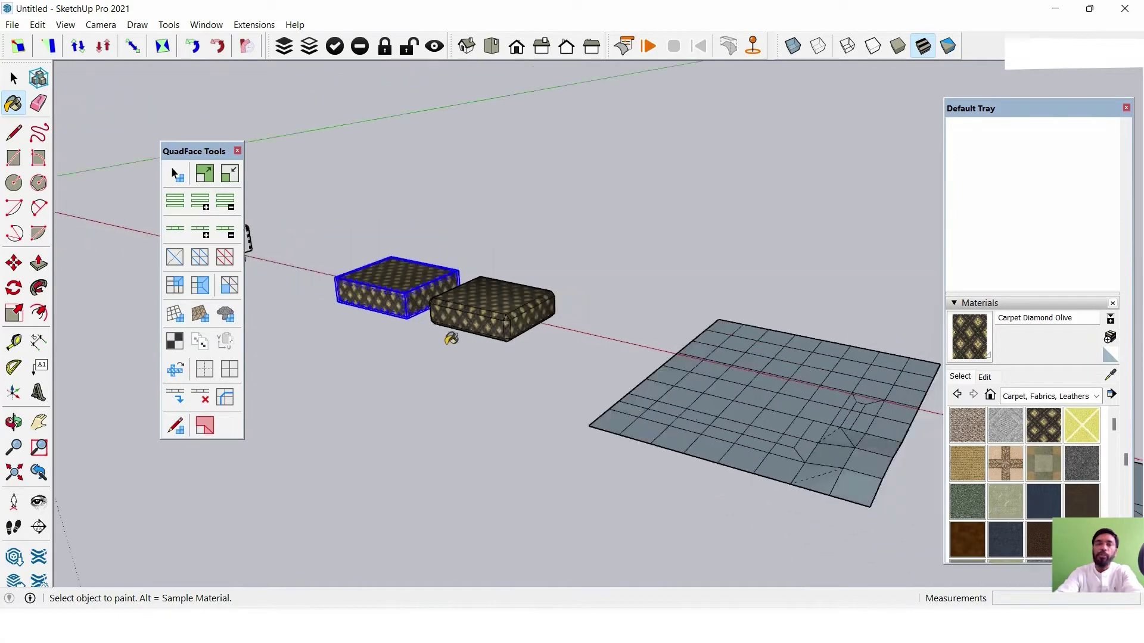
mouse_move(468, 348)
middle_mouse_down()
mouse_move(806, 484)
mouse_move(509, 327)
mouse_move(470, 355)
mouse_move(804, 314)
middle_mouse_up()
scroll(471, 301, "up", 2)
scroll(466, 300, "up", 3)
left_click(536, 353)
Orbit to a higher three-quarter view of the painted chair and boxes.
scroll(536, 353, "down", 2)
scroll(756, 364, "up", 3)
scroll(755, 363, "down", 2)
scroll(685, 372, "down", 2)
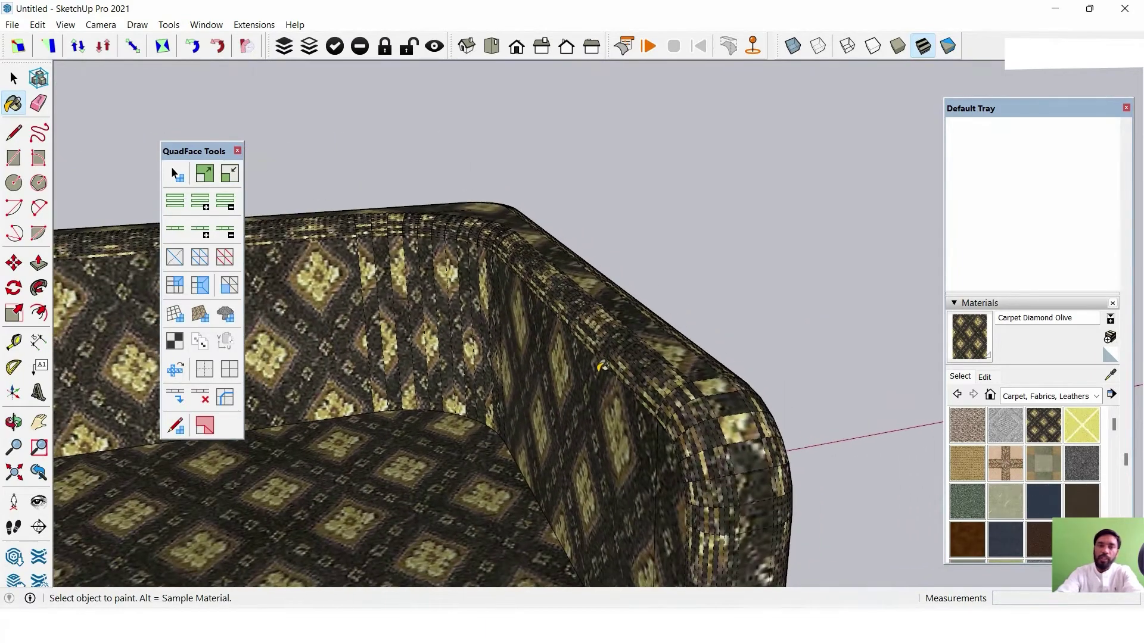
scroll(596, 381, "down", 1)
scroll(478, 398, "down", 2)
scroll(453, 429, "up", 1)
mouse_move(435, 461)
middle_mouse_down()
mouse_move(498, 379)
mouse_move(417, 322)
mouse_move(378, 358)
middle_mouse_up()
scroll(393, 388, "up", 2)
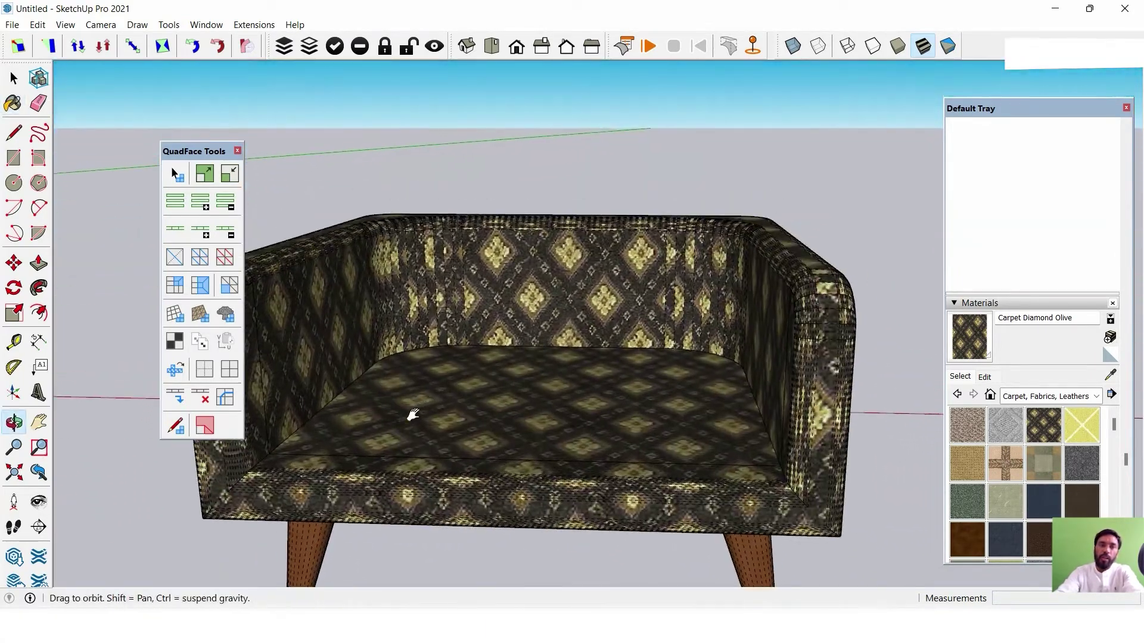
mouse_move(409, 413)
middle_mouse_down()
mouse_move(501, 401)
mouse_move(505, 341)
middle_mouse_up()
scroll(506, 342, "down", 2)
middle_click_drag(774, 352, 569, 345, "shift")
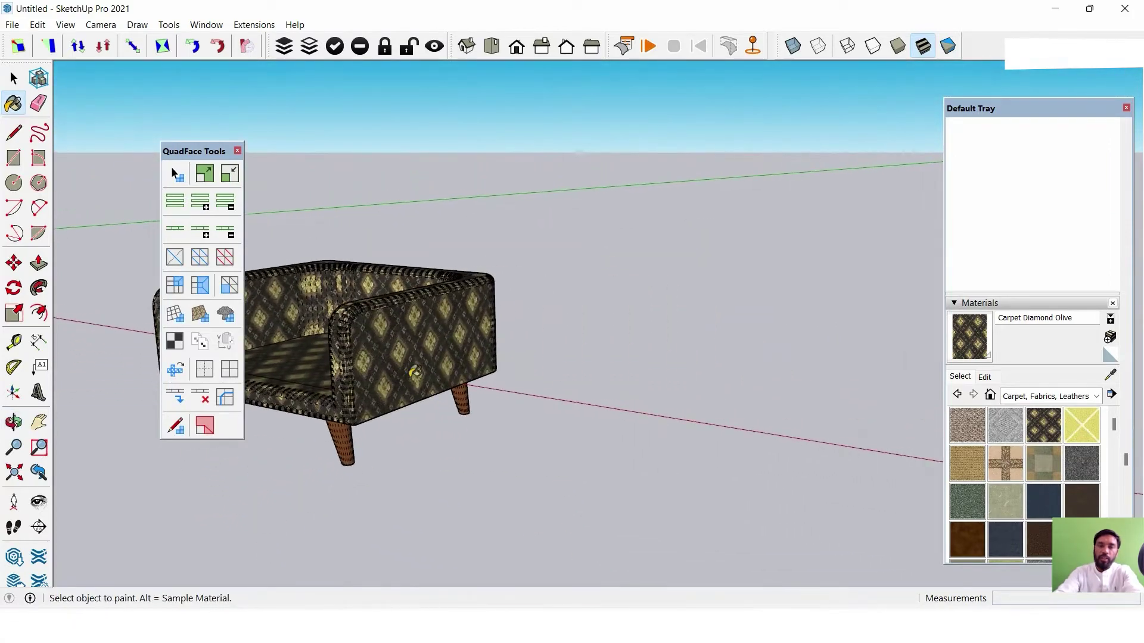
scroll(569, 344, "down", 1)
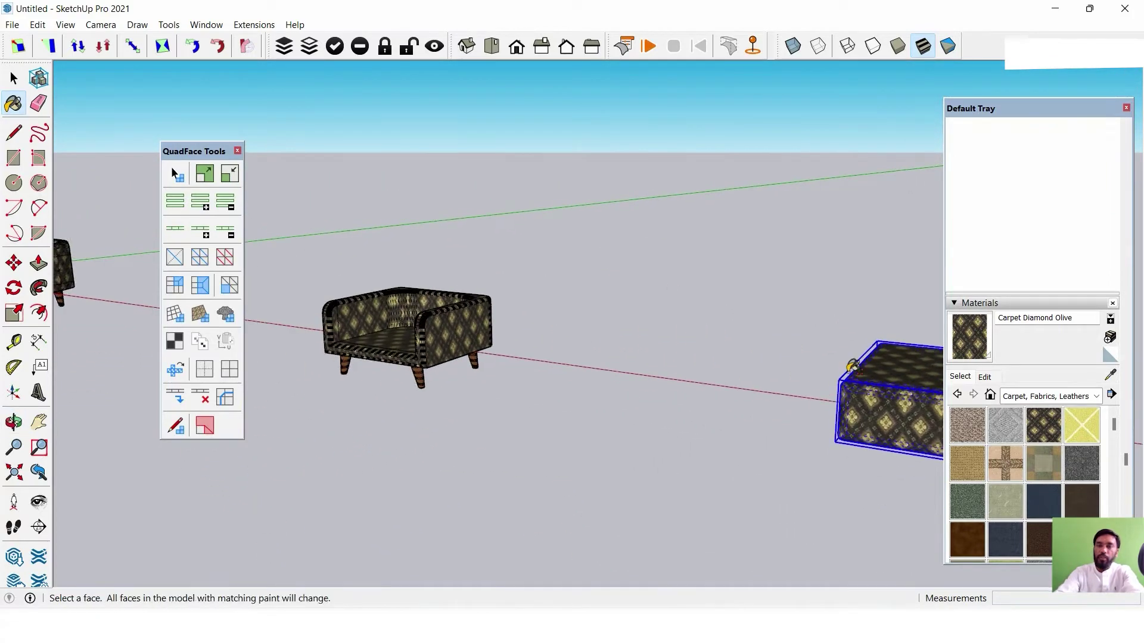
left_click(13, 78)
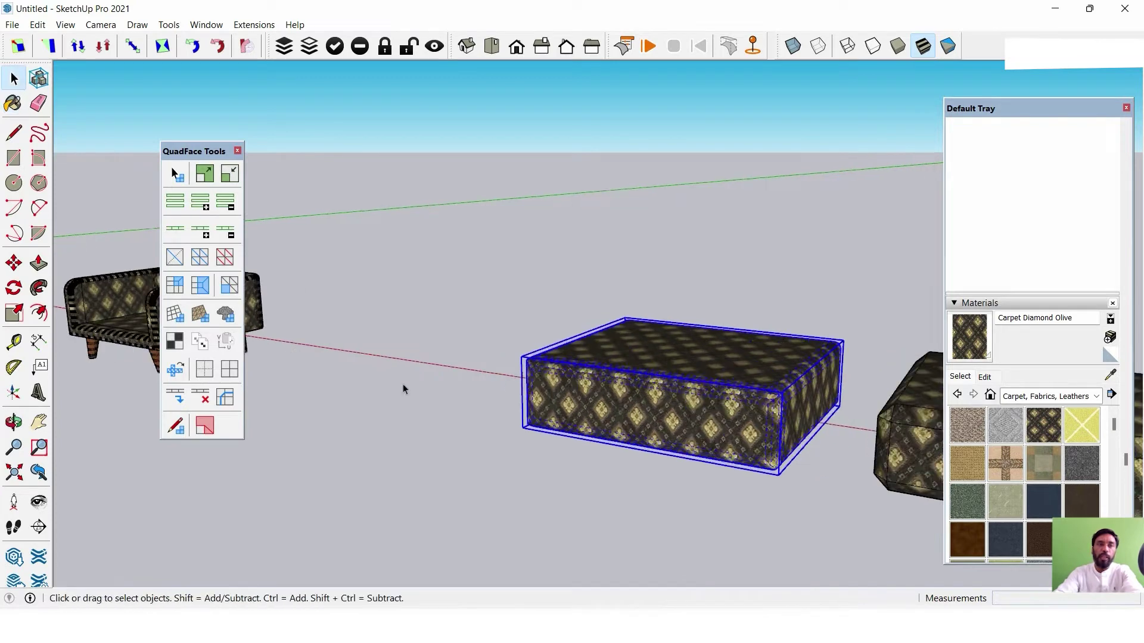
mouse_move(401, 389)
middle_mouse_down()
mouse_move(803, 400)
mouse_move(238, 356)
middle_mouse_up()
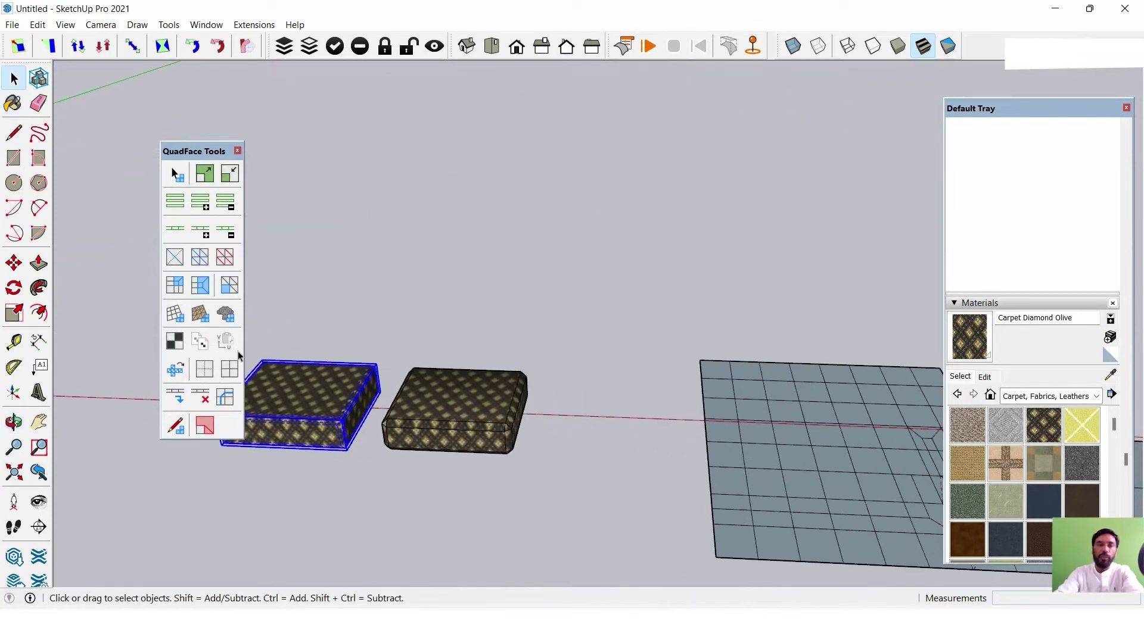
Draw a hexagon on open ground and Push/Pull it up into a prism.
left_click(39, 207)
middle_click_drag(558, 345, 667, 359)
left_click(526, 417)
left_click(626, 457)
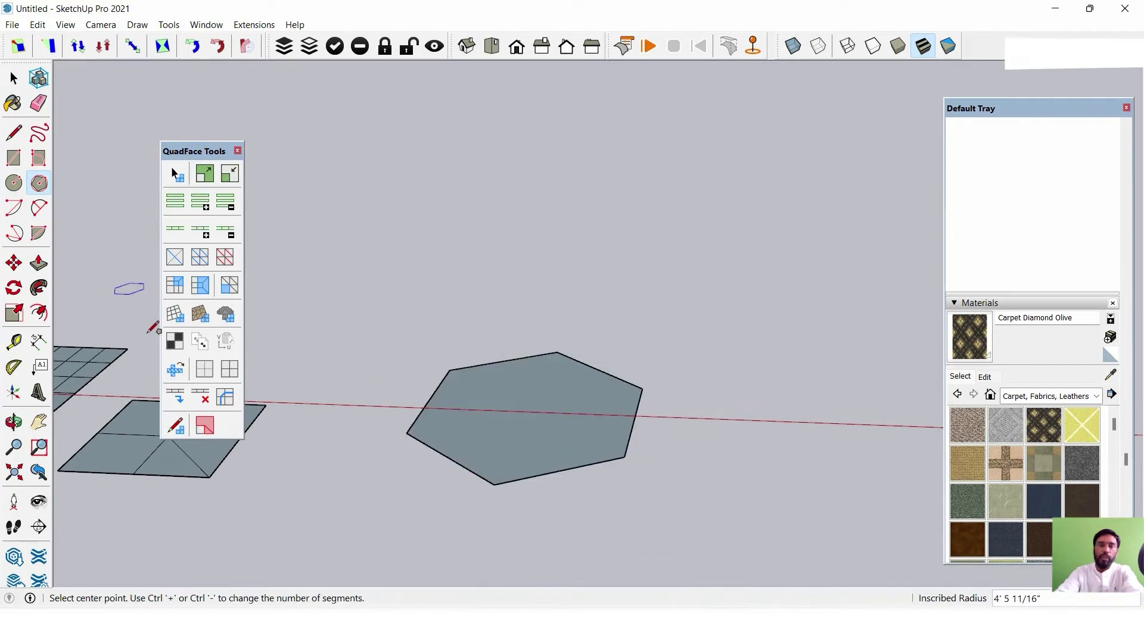
left_click(39, 262)
left_click_drag(524, 434, 528, 318)
mouse_move(506, 355)
middle_mouse_down()
mouse_move(524, 314)
mouse_move(633, 451)
middle_mouse_up()
left_click_drag(624, 447, 620, 301)
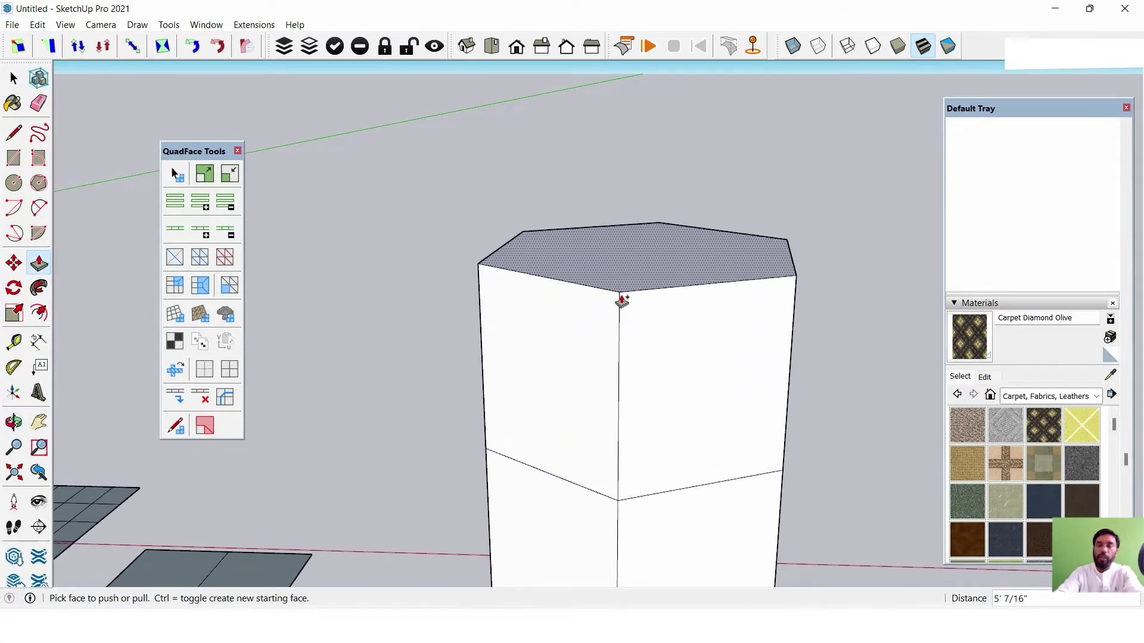
mouse_move(620, 301)
middle_mouse_down()
mouse_move(670, 327)
mouse_move(624, 401)
middle_mouse_up()
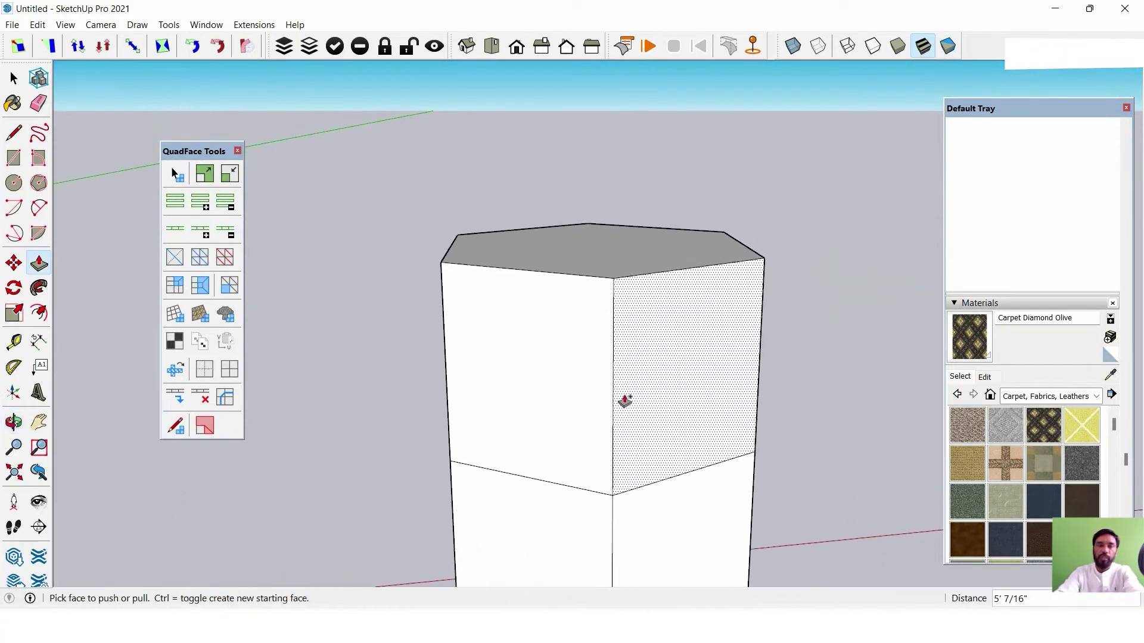
left_click(15, 80)
Scale the prism's top face outward and raise it into a flared section.
left_click_drag(435, 182, 826, 326)
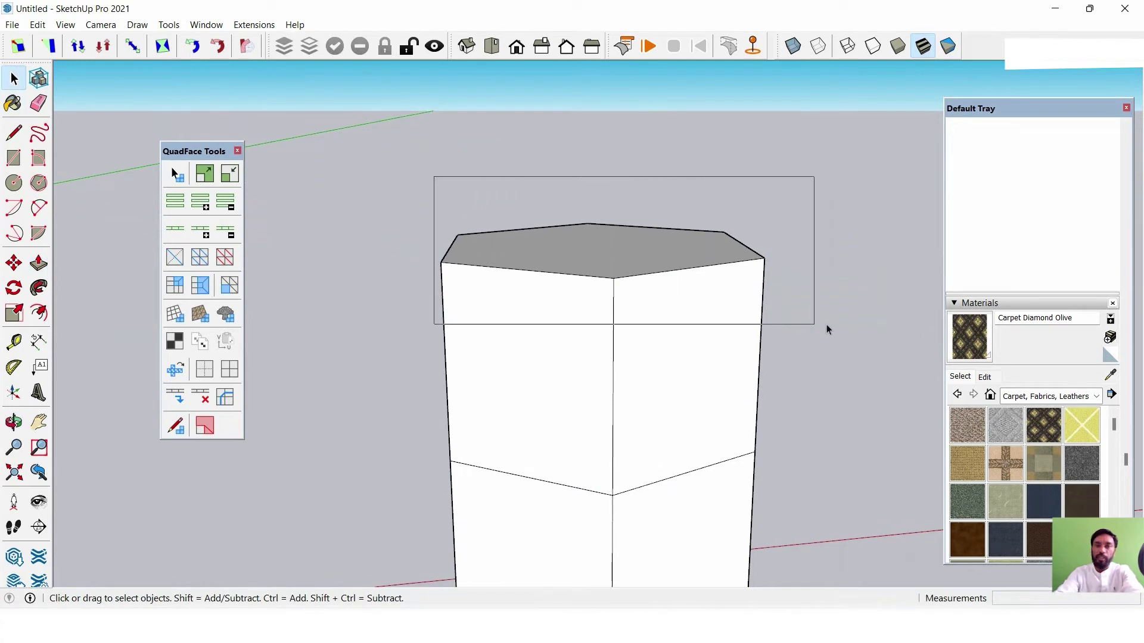
left_click(14, 312)
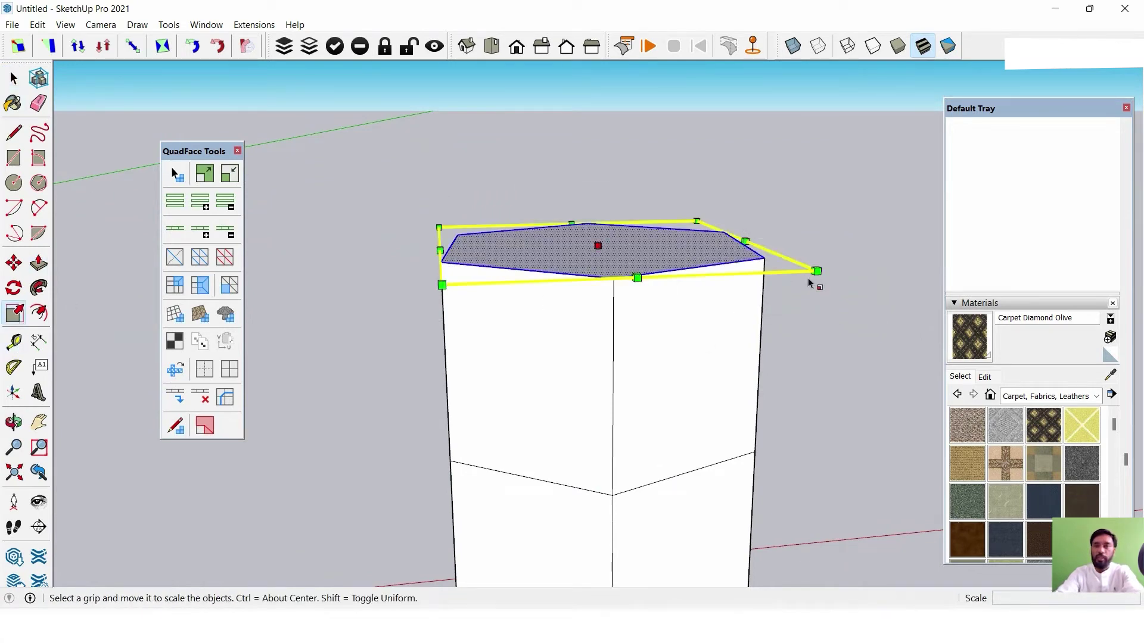
left_click_drag(817, 271, 917, 281)
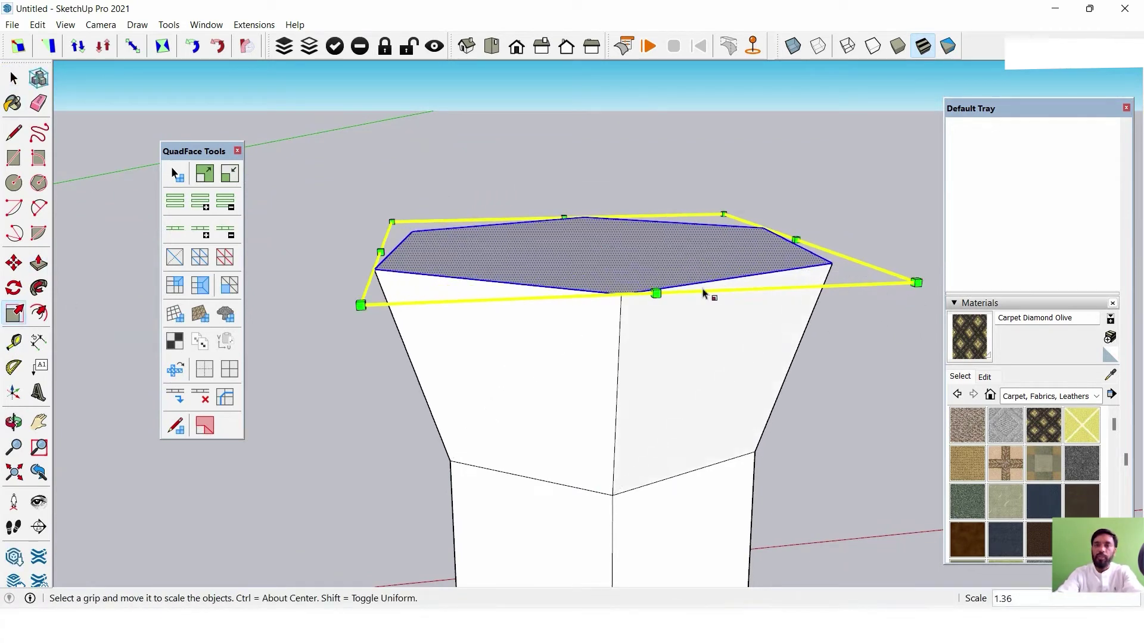
scroll(658, 366, "down", 2)
mouse_move(658, 367)
middle_mouse_down()
mouse_move(743, 301)
mouse_move(626, 284)
mouse_move(615, 320)
mouse_move(590, 322)
middle_mouse_up()
left_click(39, 263)
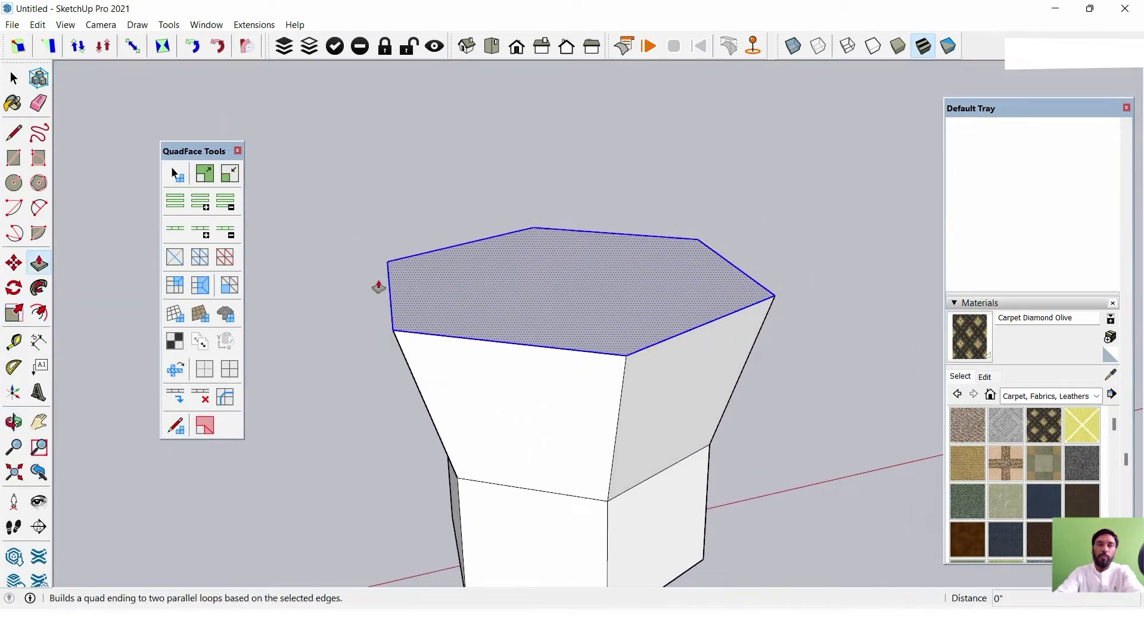
left_click_drag(526, 302, 516, 161)
scroll(536, 286, "down", 3)
mouse_move(537, 286)
middle_mouse_down()
mouse_move(613, 200)
mouse_move(427, 263)
middle_mouse_up()
Shrink the new top face about its centre and pull it up into a tall section.
left_click(13, 78)
left_click_drag(384, 215, 799, 311)
left_click(14, 312)
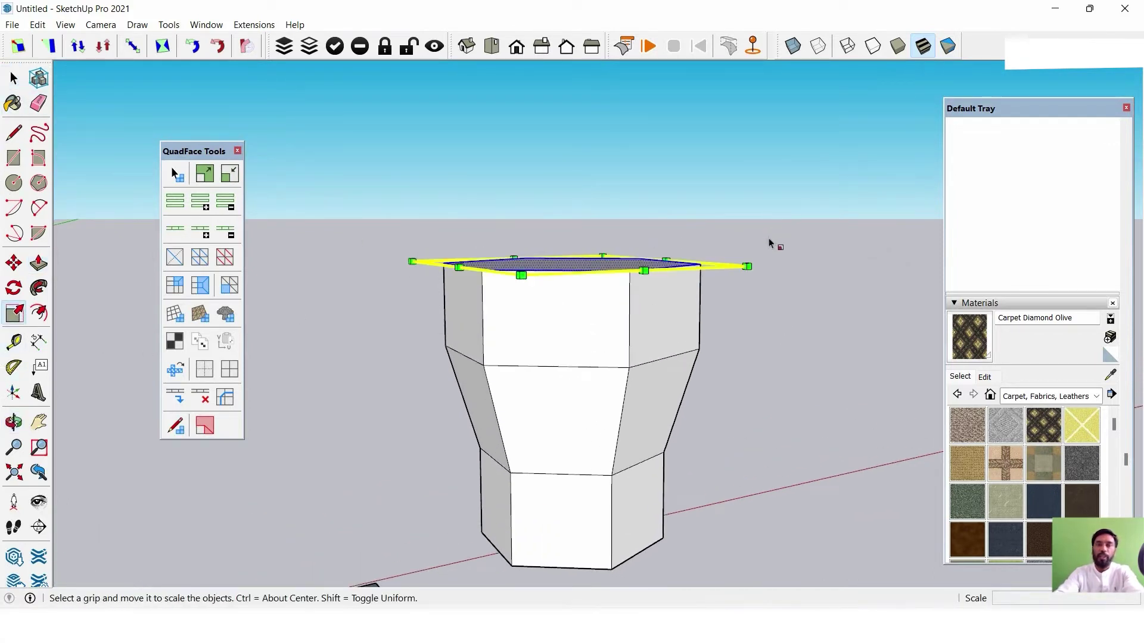
left_click_drag(747, 265, 657, 265, "ctrl")
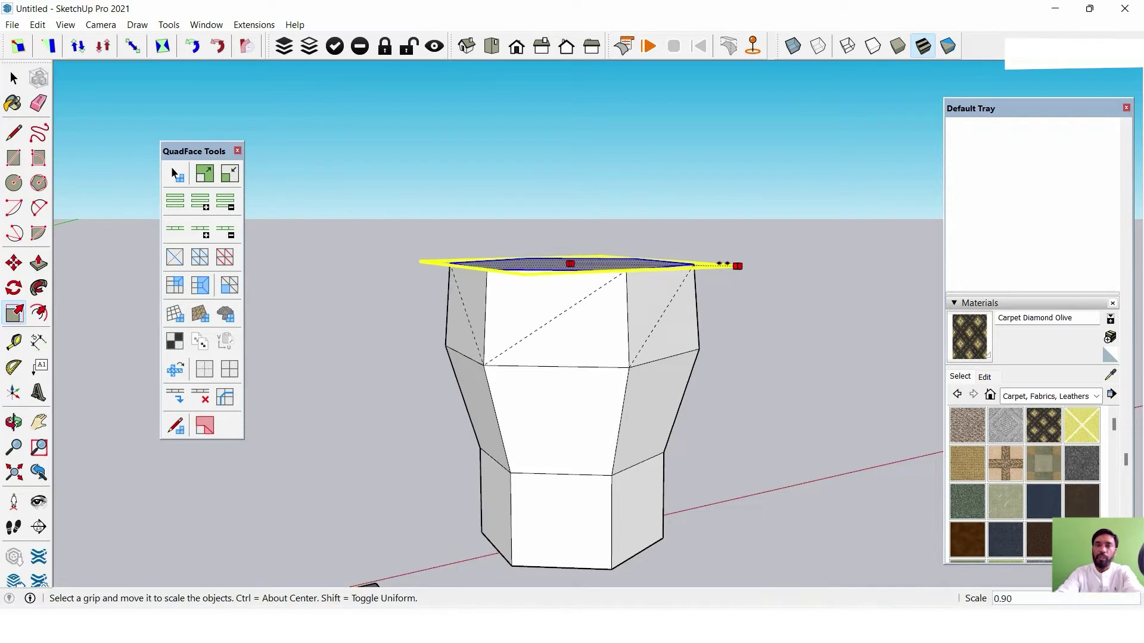
mouse_move(657, 264)
middle_mouse_down()
mouse_move(603, 273)
mouse_move(605, 312)
mouse_move(644, 358)
middle_mouse_up()
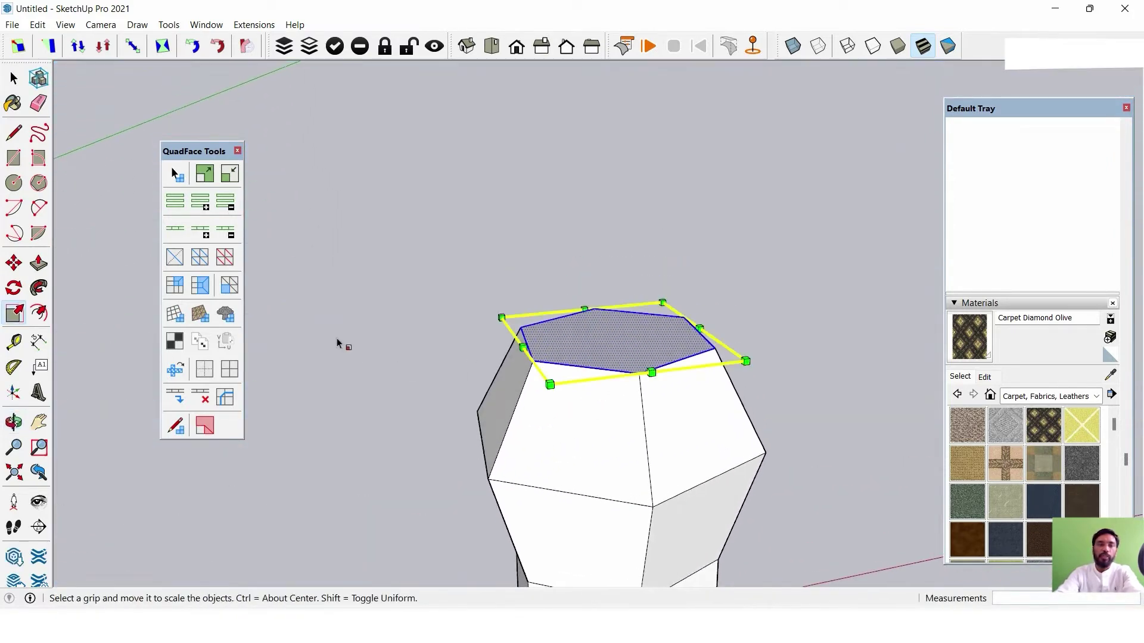
left_click(37, 266)
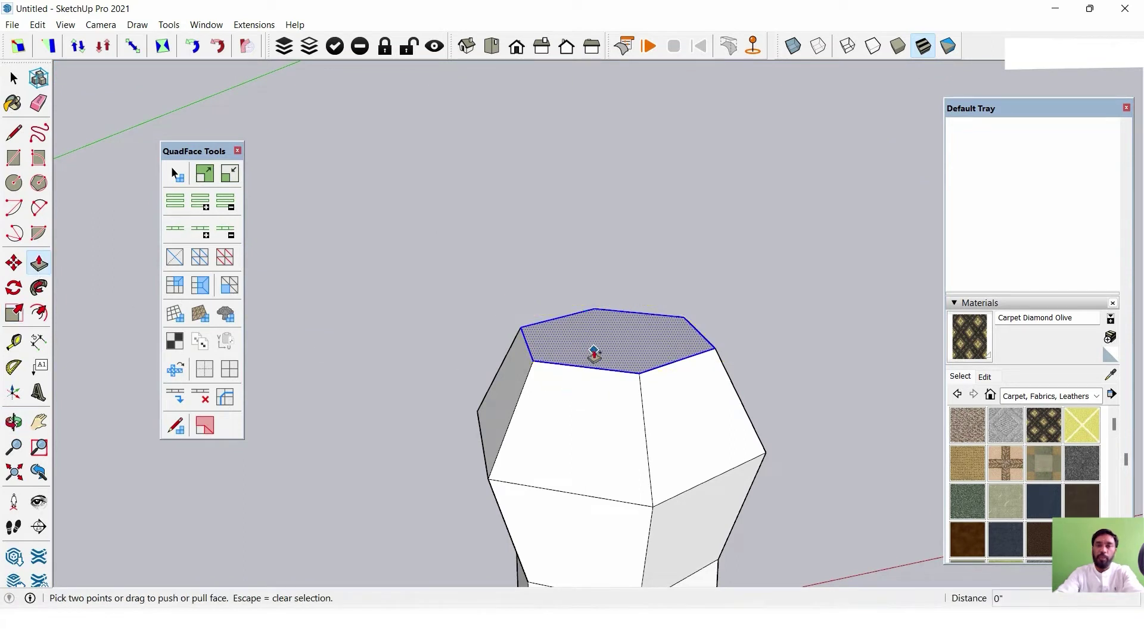
left_click(594, 351)
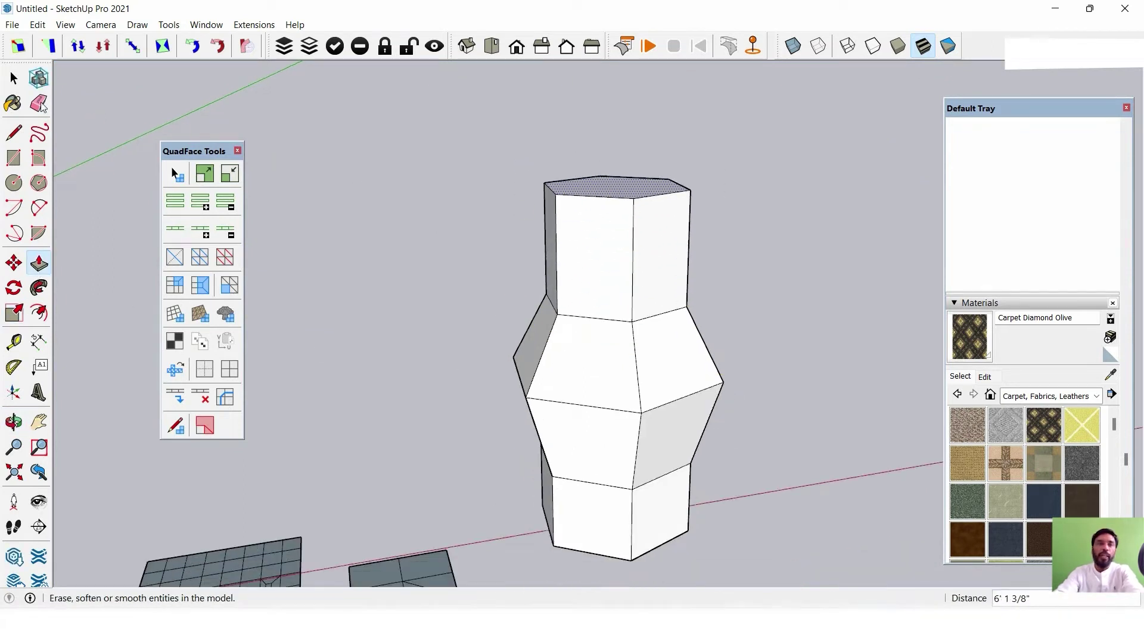
Paint the vase's front middle face with Carpet Pattern Squares Multi.
left_click(14, 77)
mouse_move(563, 435)
middle_mouse_down()
mouse_move(758, 356)
mouse_move(906, 437)
middle_mouse_up()
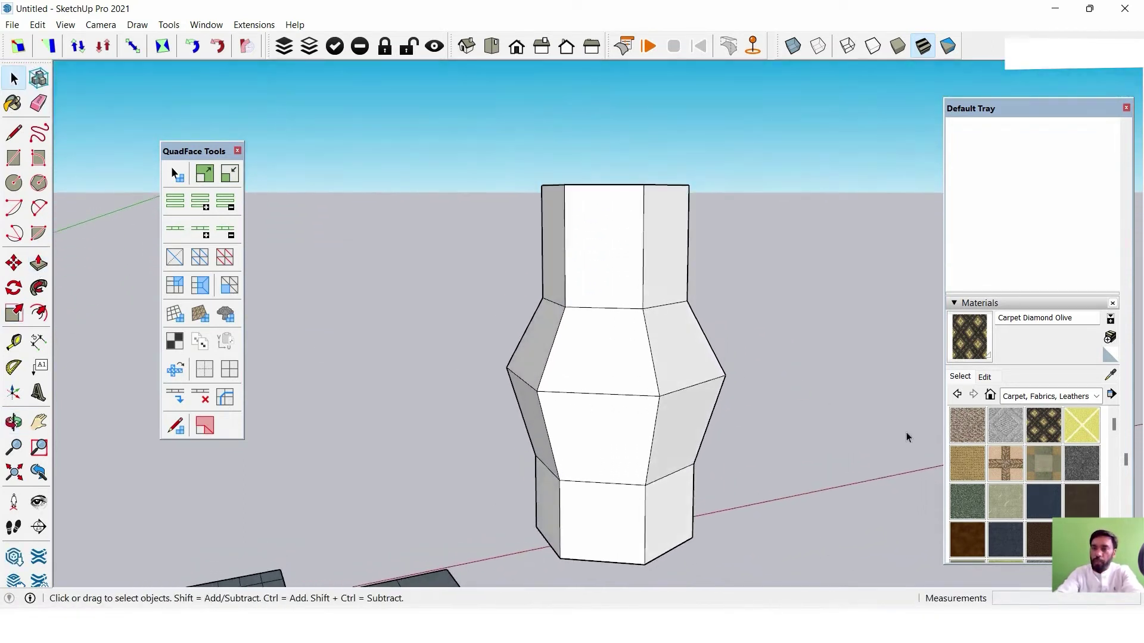
left_click(1047, 457)
left_click(641, 357)
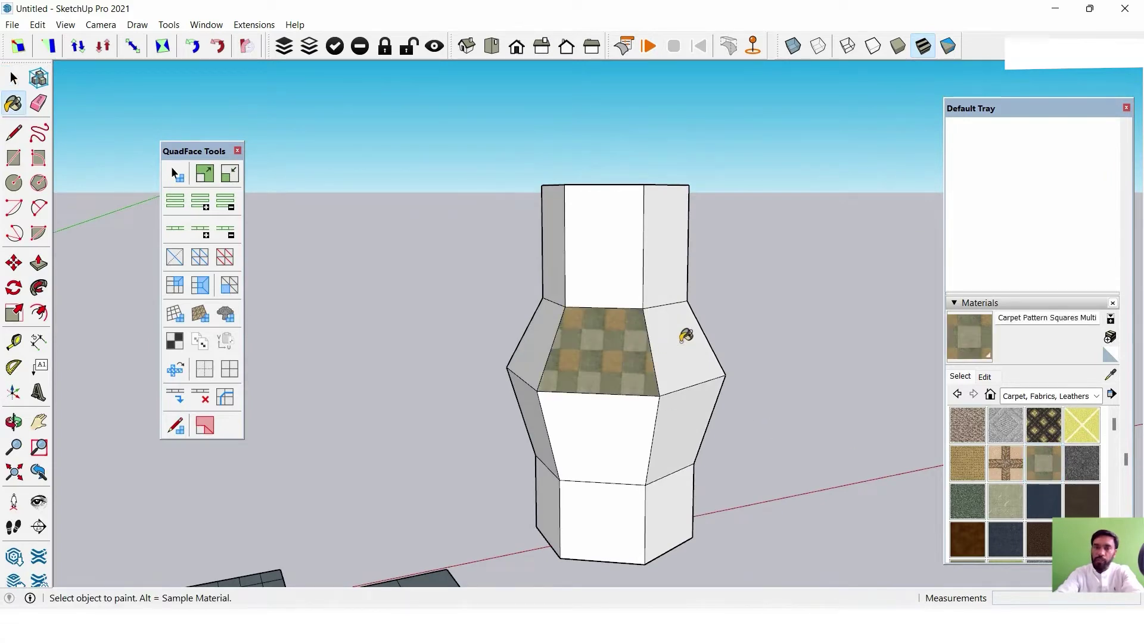
Select the whole vase and paint it with Carpet Diamond Olive.
left_click(14, 78)
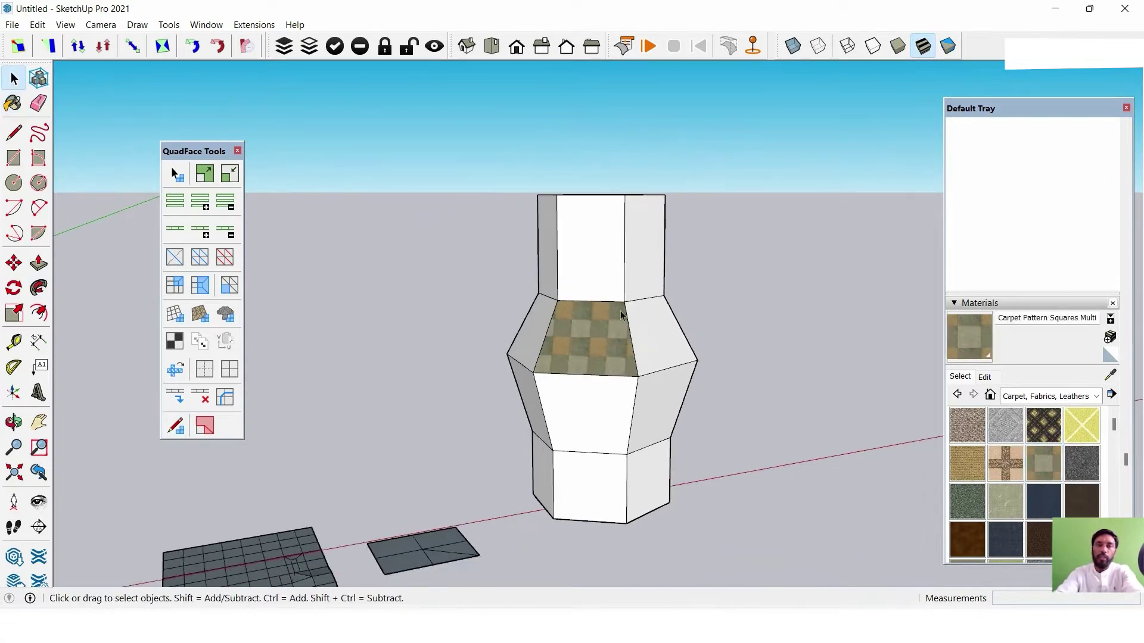
middle_click_drag(494, 262, 498, 213)
left_click_drag(492, 149, 816, 536)
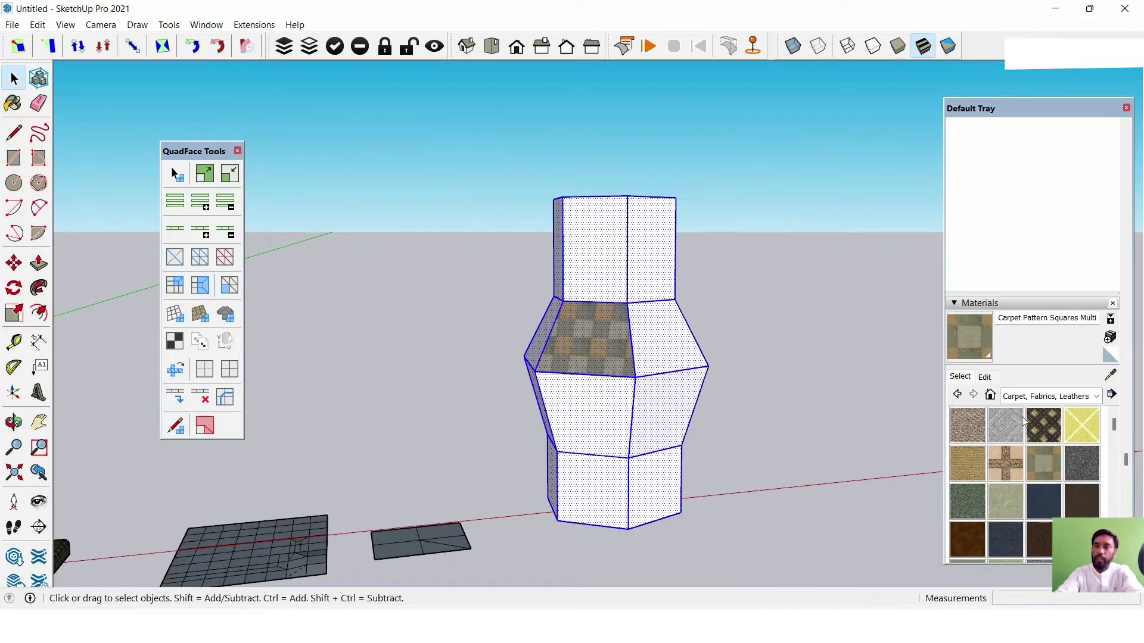
left_click(1043, 425)
left_click(615, 246)
scroll(634, 326, "up", 1)
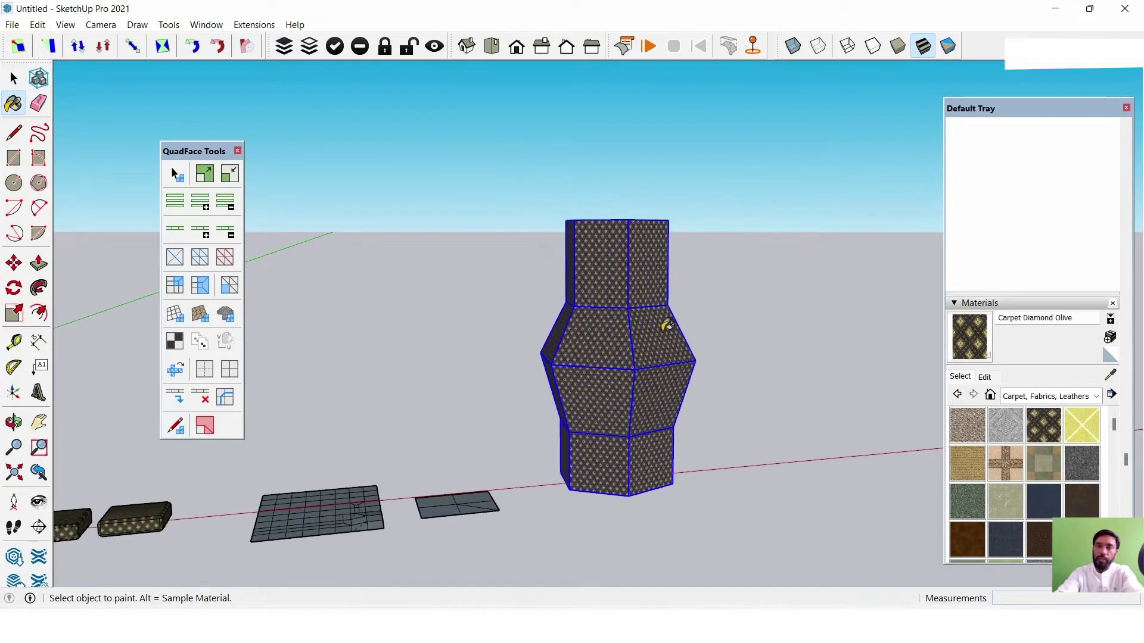
scroll(630, 326, "up", 3)
middle_click_drag(629, 327, 676, 454)
scroll(531, 396, "up", 2)
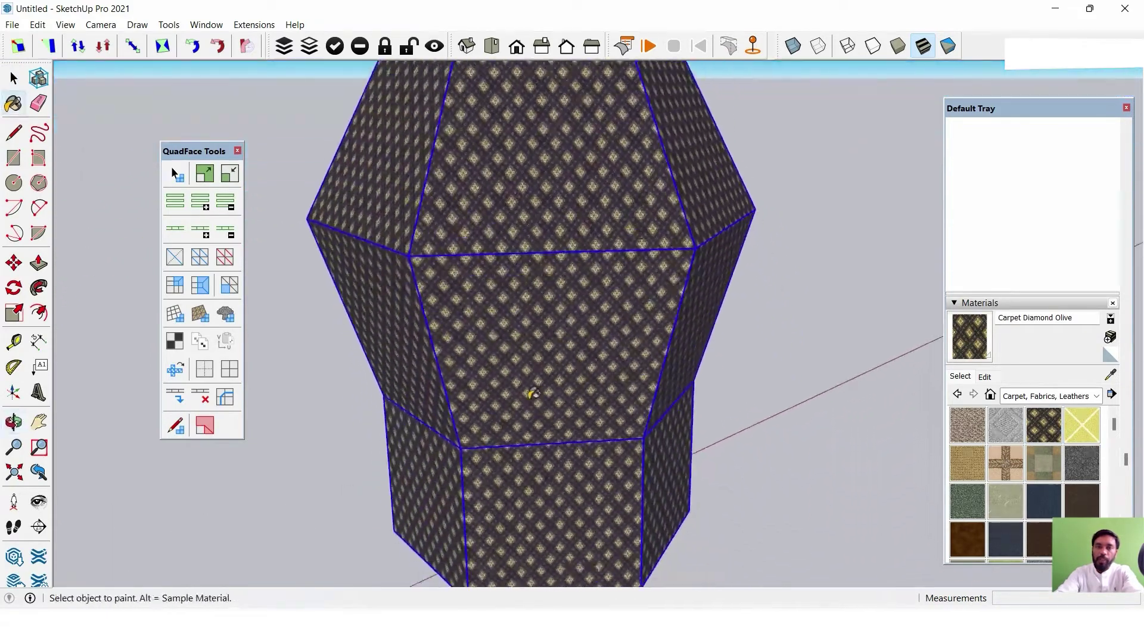
scroll(655, 414, "up", 2)
scroll(656, 415, "down", 2)
scroll(543, 453, "up", 3)
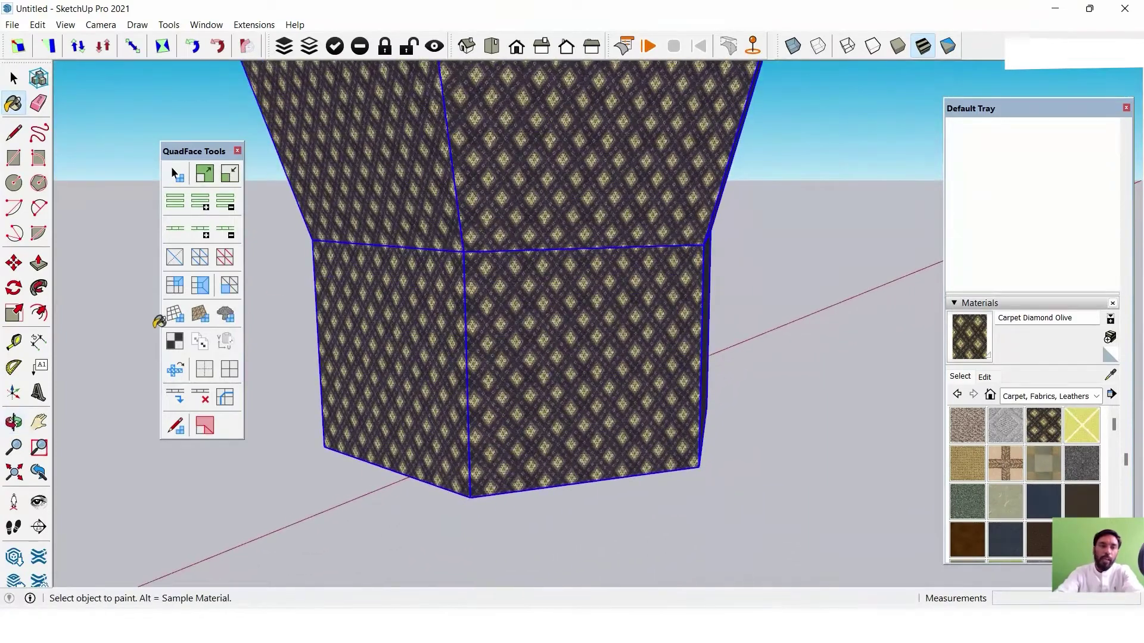
Remap the vase texture with QuadFace UV Mapping, scaling it to about 0.61 by 1.00.
left_click(175, 342)
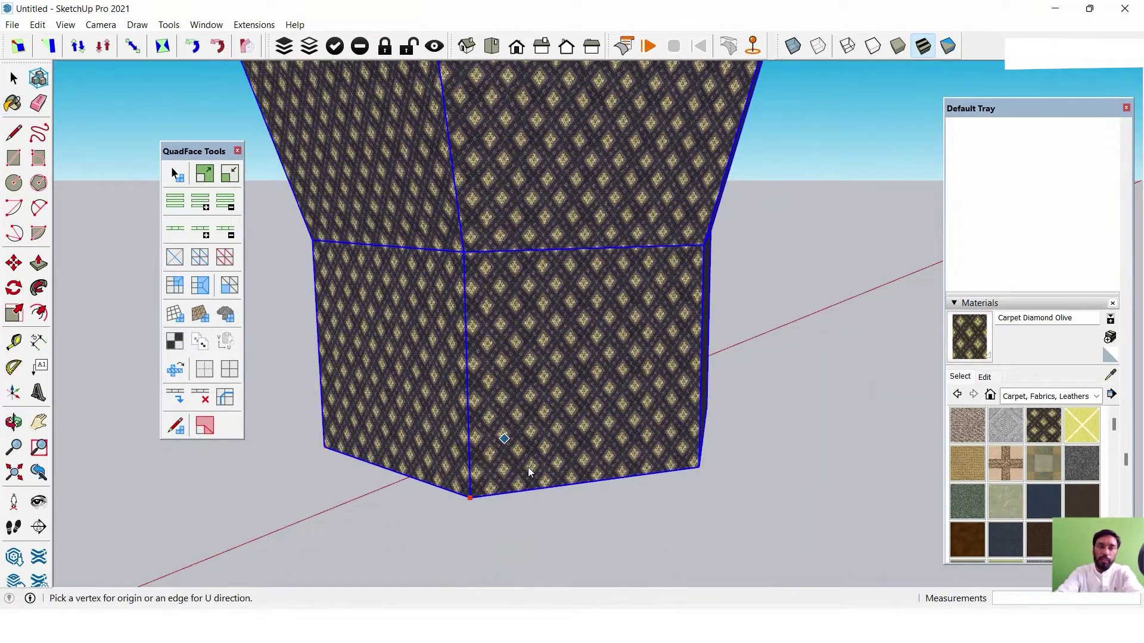
left_click(473, 503)
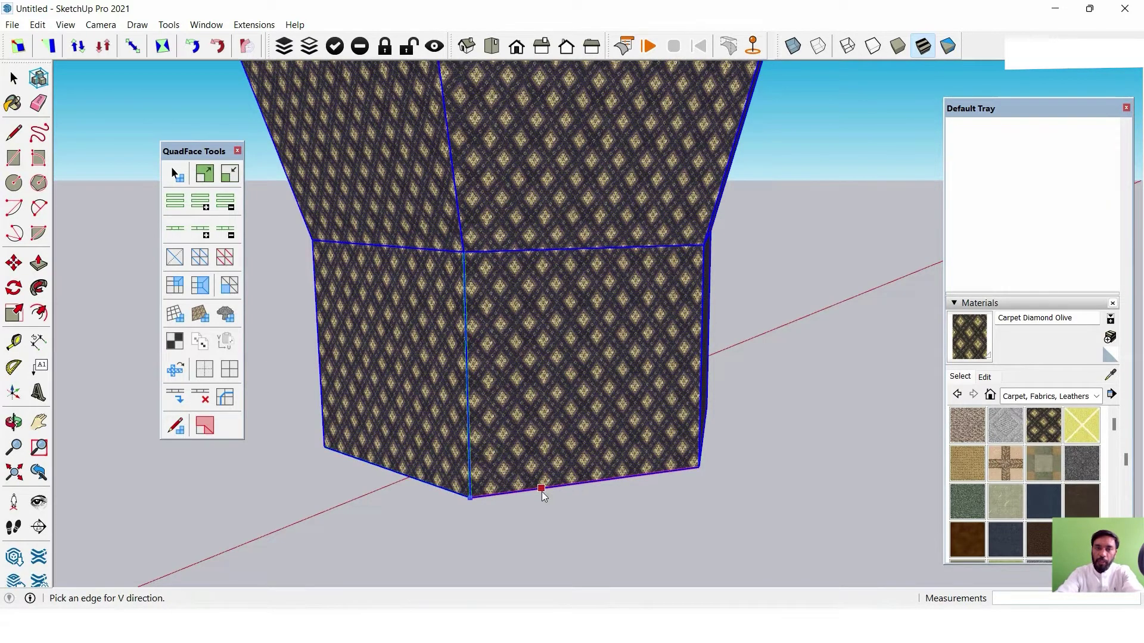
left_click(470, 420)
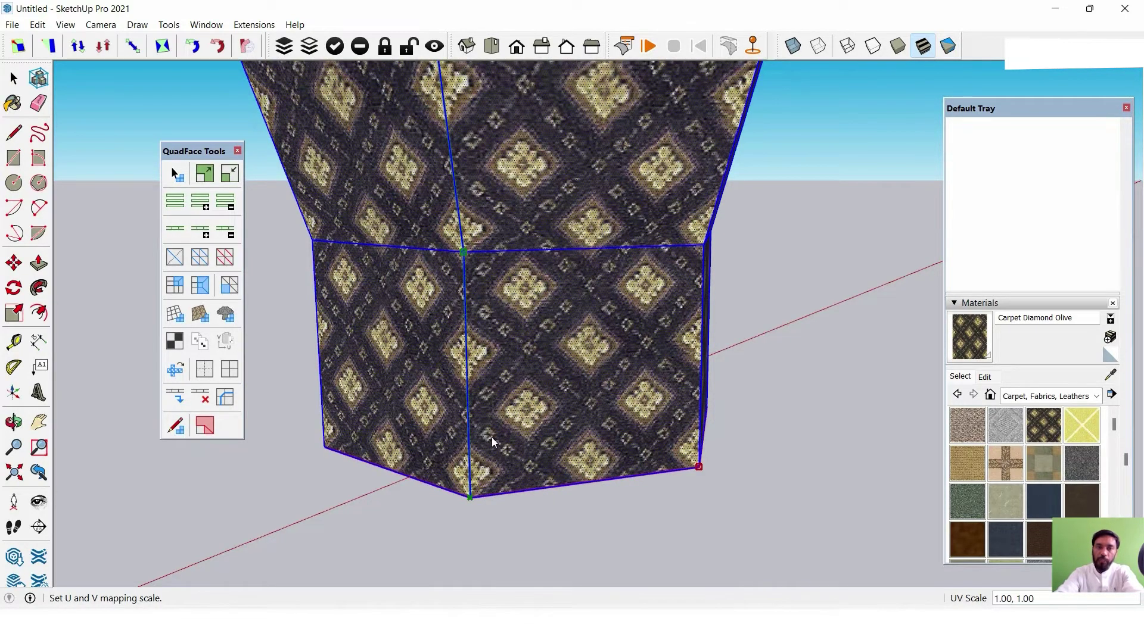
mouse_move(491, 441)
middle_mouse_down()
mouse_move(608, 353)
mouse_move(284, 294)
mouse_move(408, 377)
mouse_move(560, 381)
mouse_move(590, 358)
mouse_move(605, 321)
mouse_move(498, 423)
mouse_move(753, 475)
mouse_move(799, 413)
mouse_move(555, 259)
mouse_move(470, 232)
mouse_move(453, 385)
mouse_move(842, 311)
mouse_move(757, 323)
middle_mouse_up()
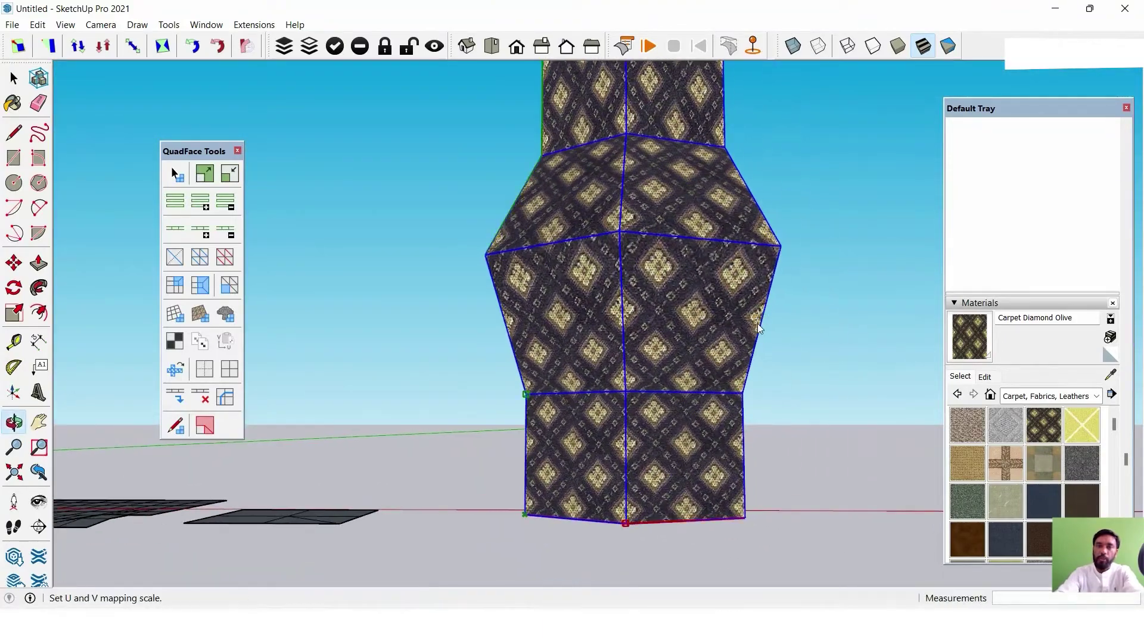
scroll(667, 432, "up", 2)
scroll(656, 447, "up", 1)
scroll(643, 458, "up", 3)
scroll(609, 465, "up", 2)
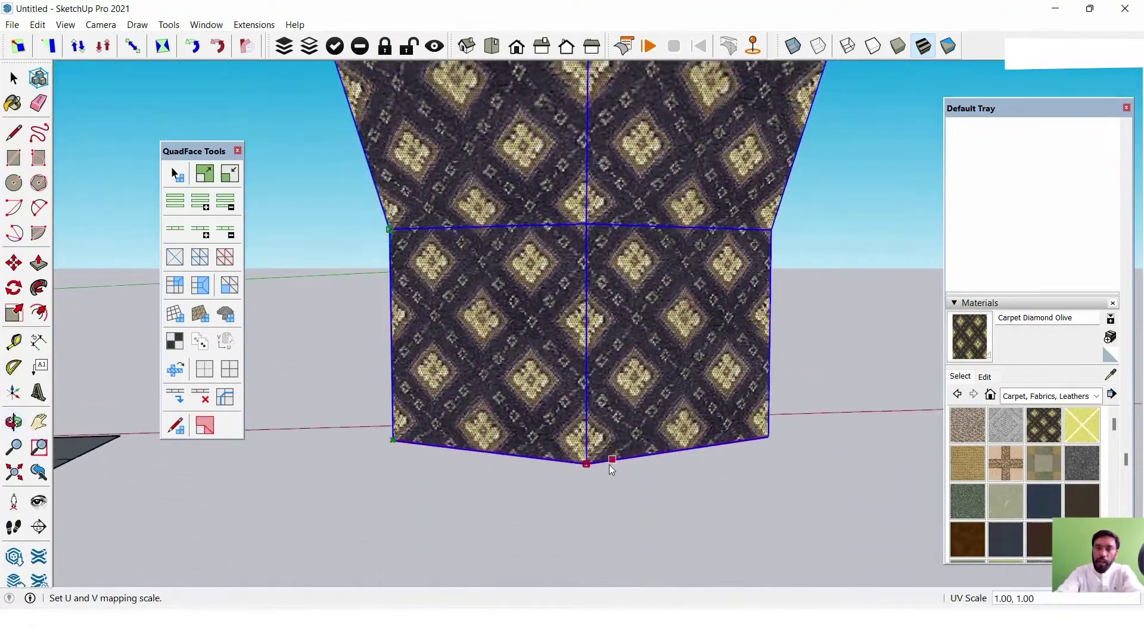
left_click(588, 464)
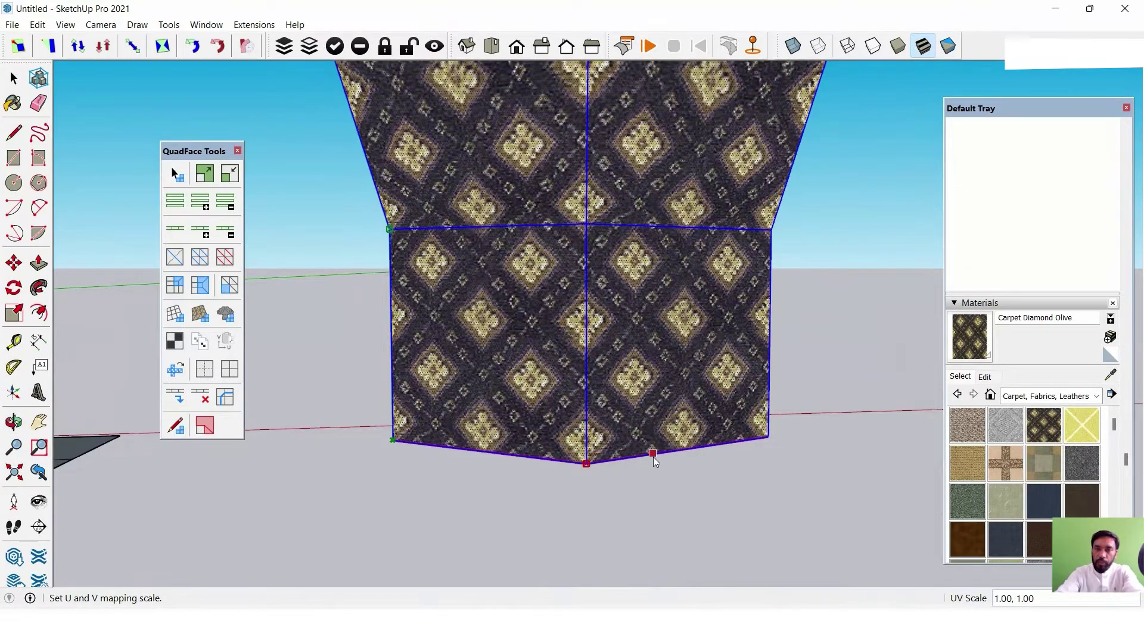
mouse_move(653, 459)
middle_mouse_down()
mouse_move(653, 490)
mouse_move(678, 479)
middle_mouse_up()
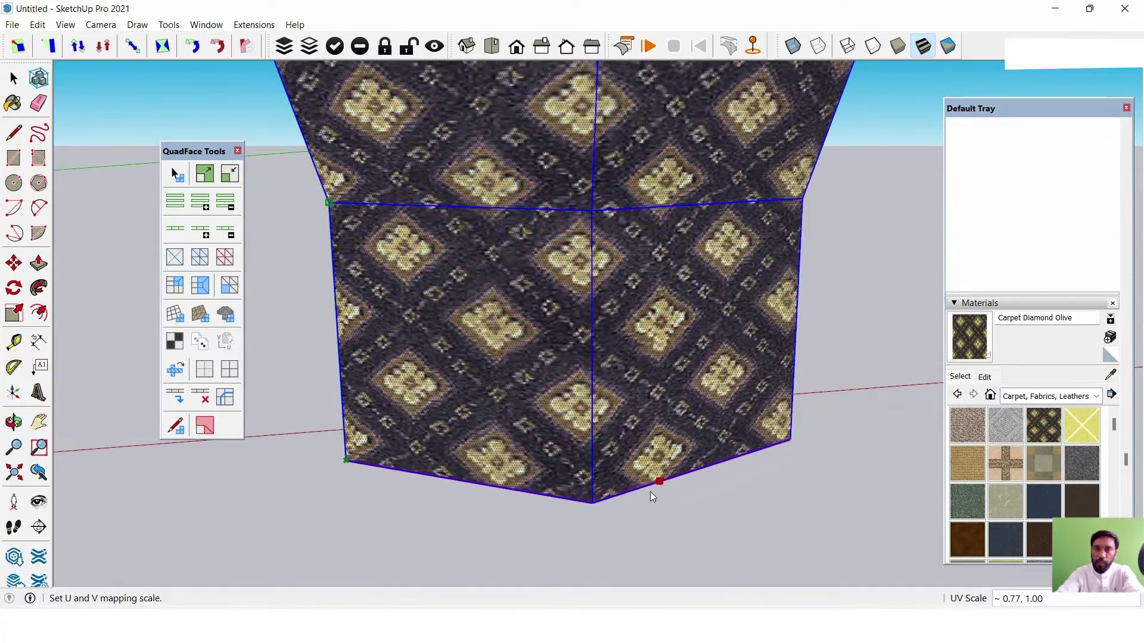
scroll(671, 481, "down", 3)
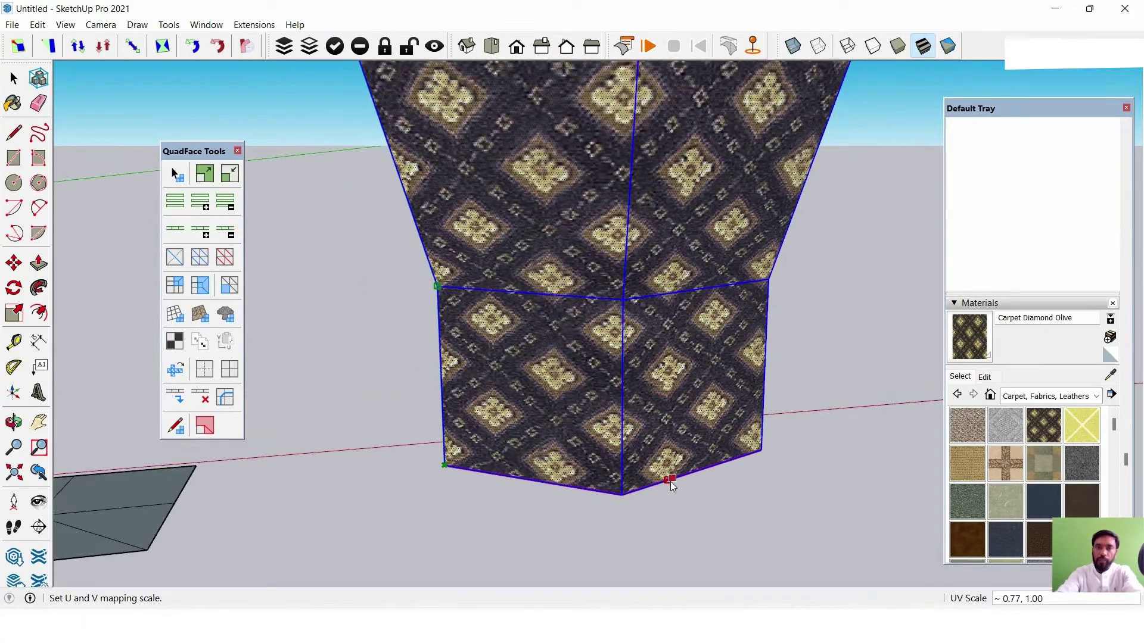
scroll(666, 478, "up", 3)
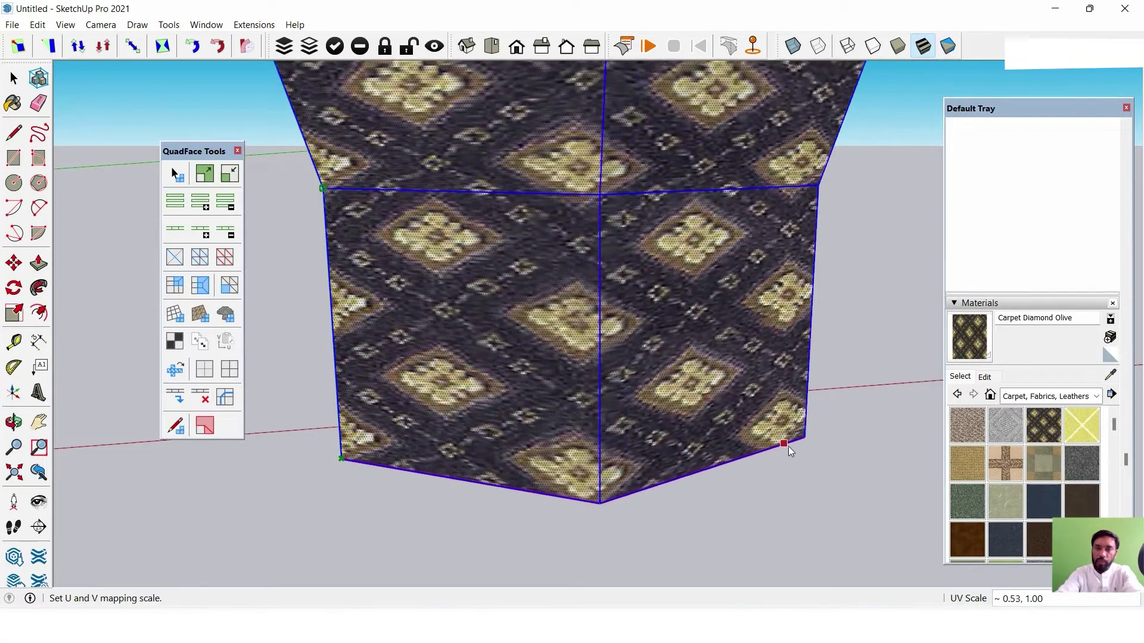
left_click(14, 79)
Drag the ClothWorks toolbar off the top row so it floats beside the pink column.
mouse_move(281, 248)
middle_mouse_down()
mouse_move(583, 257)
mouse_move(599, 316)
middle_mouse_up()
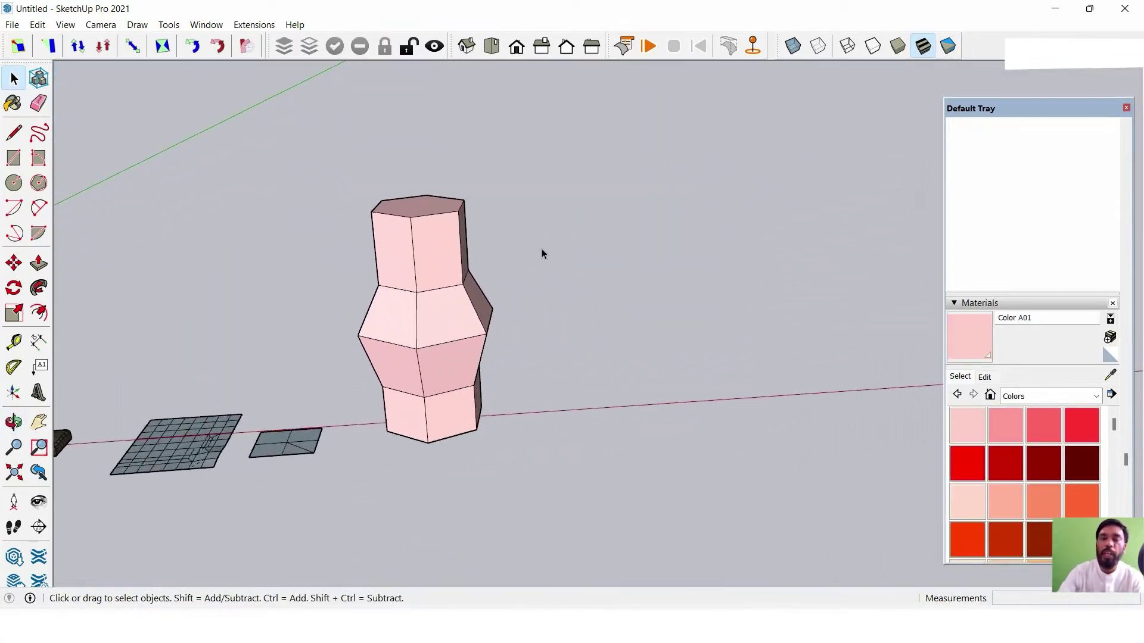
mouse_move(542, 254)
middle_mouse_down()
mouse_move(530, 238)
mouse_move(523, 288)
mouse_move(525, 266)
middle_mouse_up()
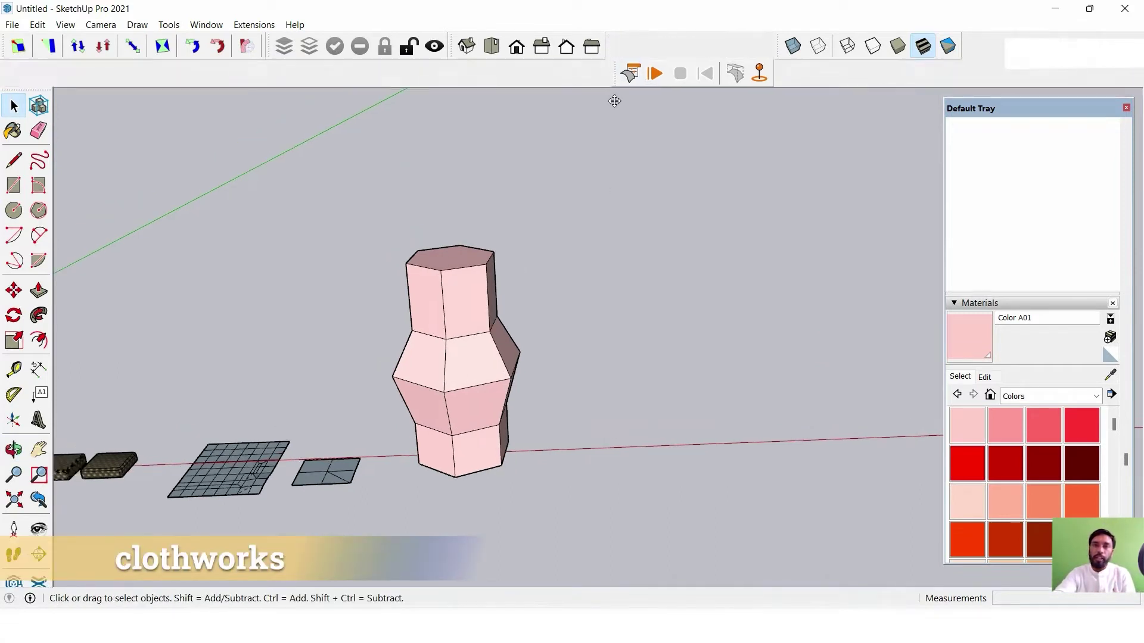
left_click_drag(608, 55, 607, 113)
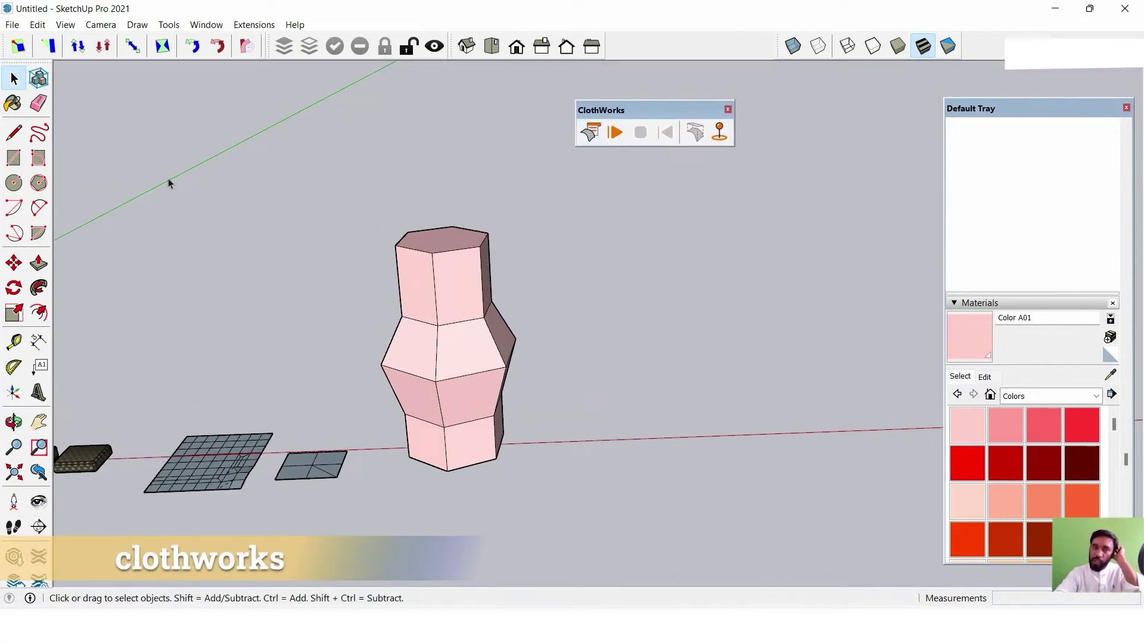
Draw a rectangle and Push/Pull it up into a white box.
left_click(24, 162)
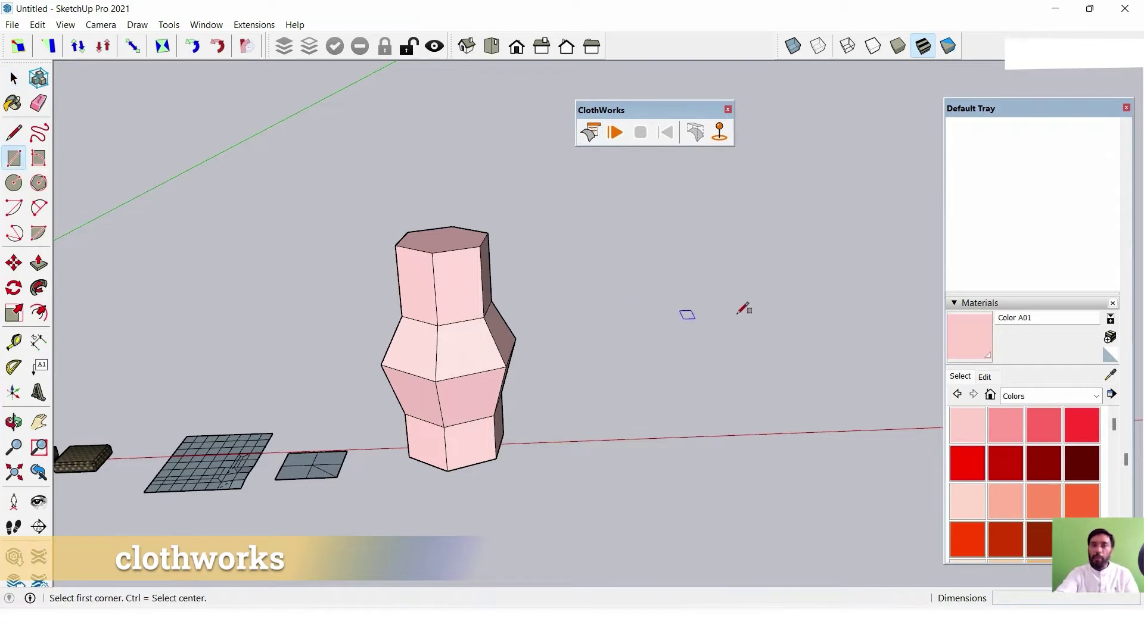
left_click(798, 335)
left_click(625, 445)
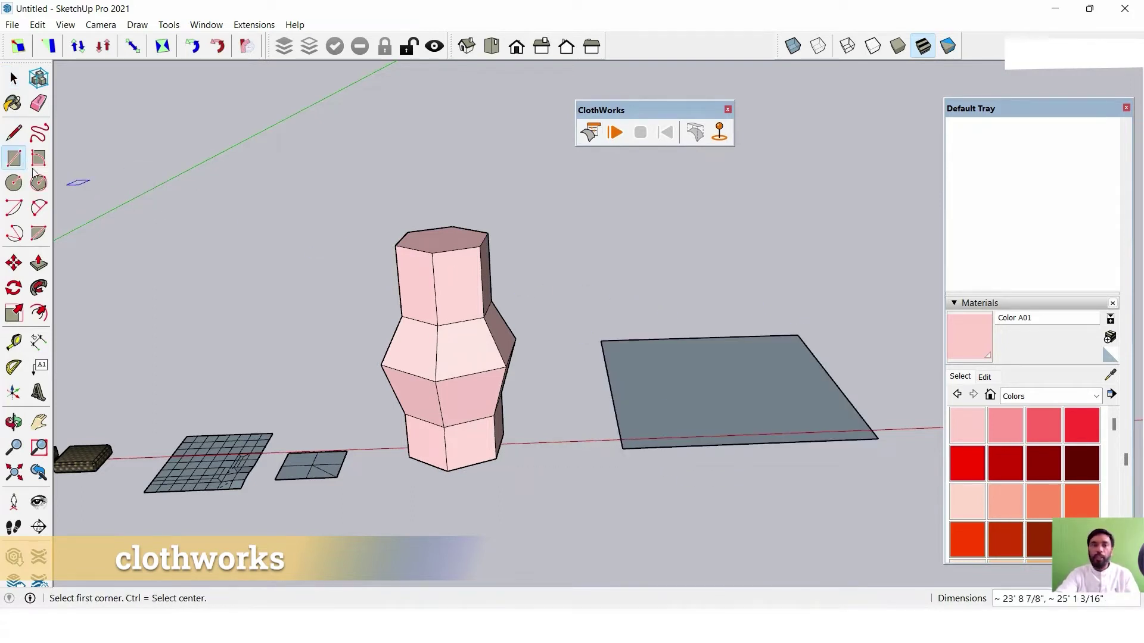
left_click(38, 263)
mouse_move(718, 251)
middle_mouse_down()
mouse_move(682, 348)
mouse_move(572, 262)
middle_mouse_up()
left_click(679, 366)
left_click(685, 325)
Make the box a group and move it along the red axis away from the vase.
left_click(14, 78)
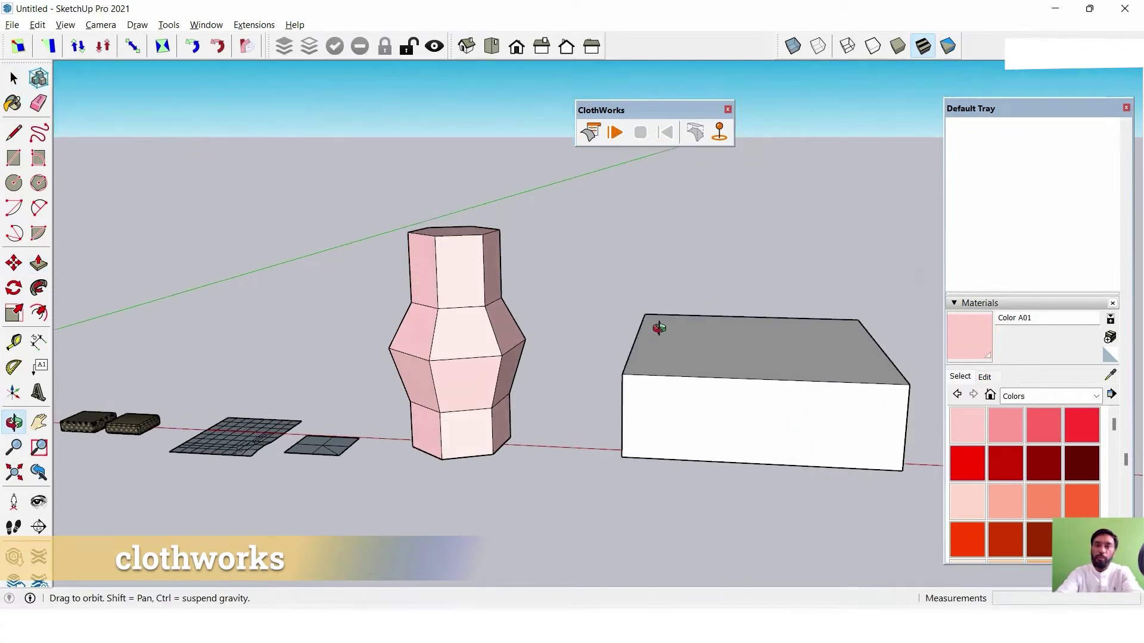
left_click_drag(562, 256, 929, 471)
right_click(791, 420)
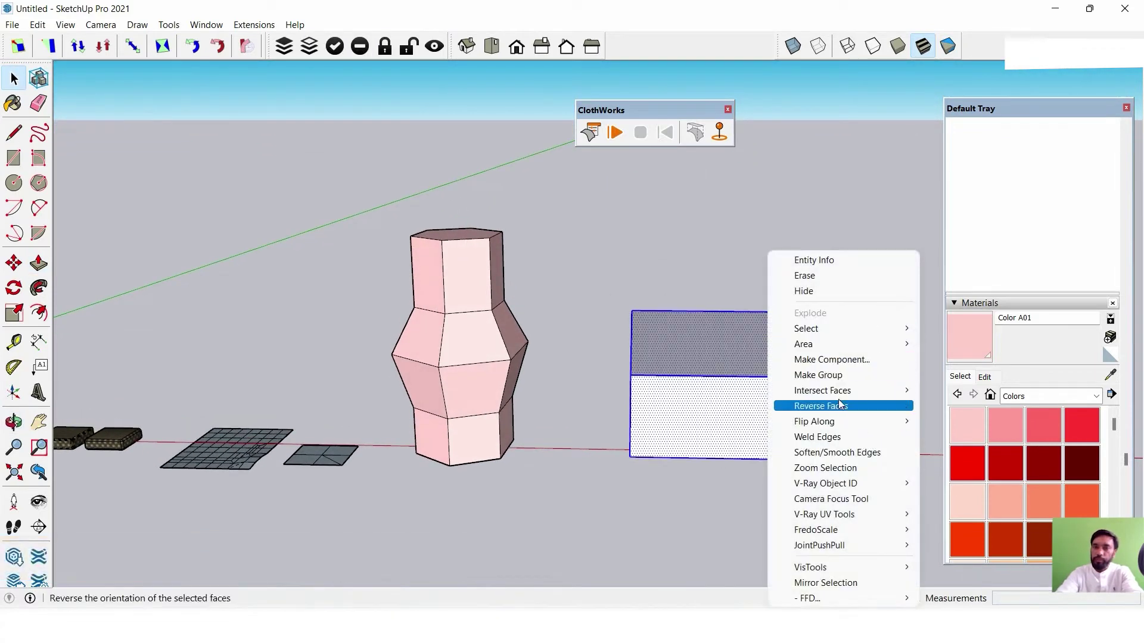
left_click(816, 373)
scroll(575, 313, "down", 1)
scroll(576, 314, "down", 3)
mouse_move(575, 314)
middle_mouse_down()
mouse_move(694, 401)
mouse_move(434, 371)
middle_mouse_up()
left_click(20, 269)
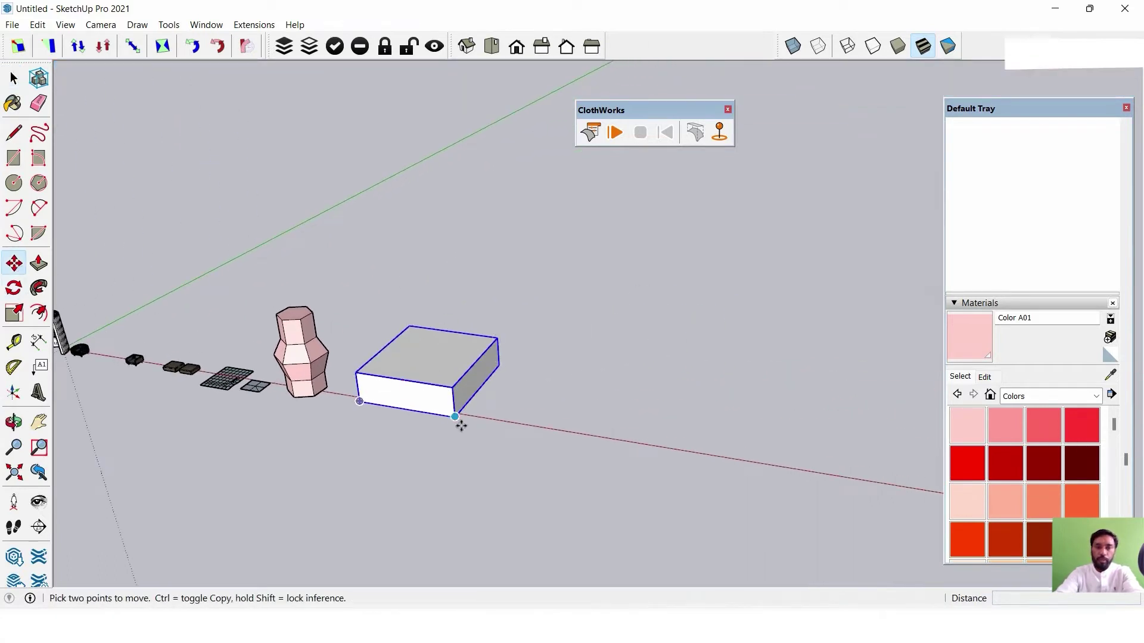
left_click(456, 418)
left_click(680, 429)
scroll(574, 363, "up", 2)
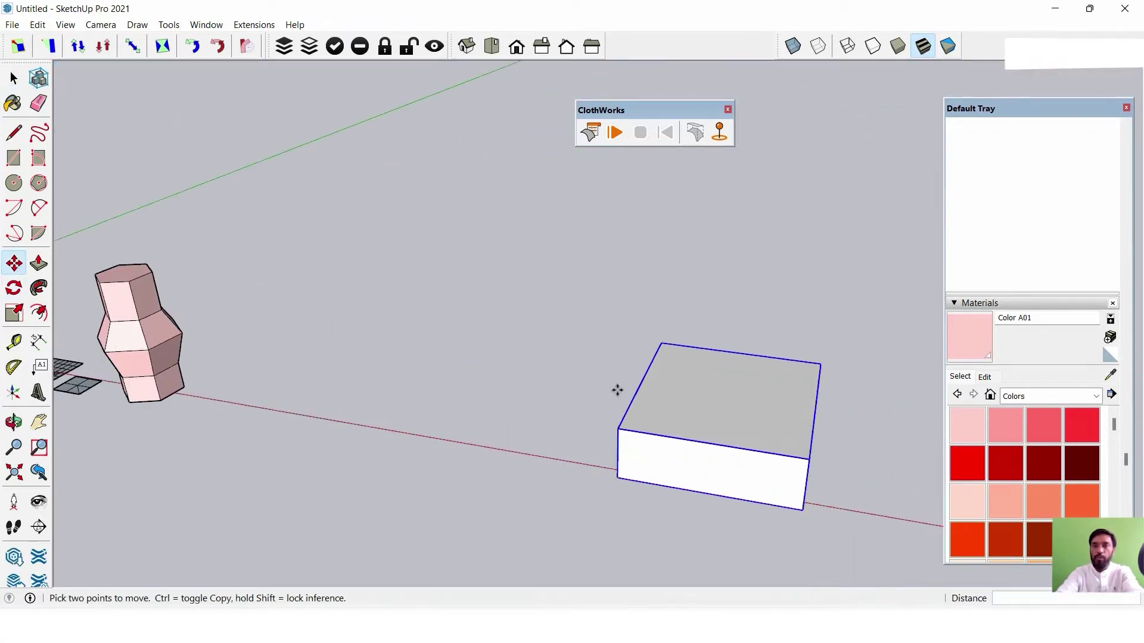
scroll(122, 307, "up", 2)
Draw a larger flat rectangle underneath the grouped box.
left_click(14, 158)
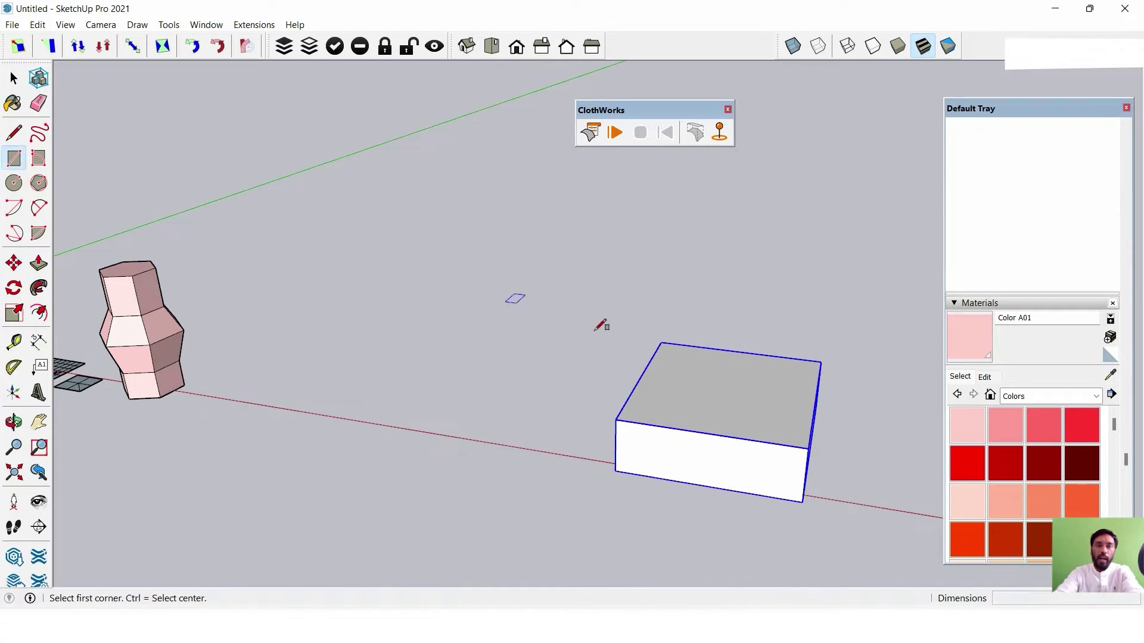
left_click(619, 288)
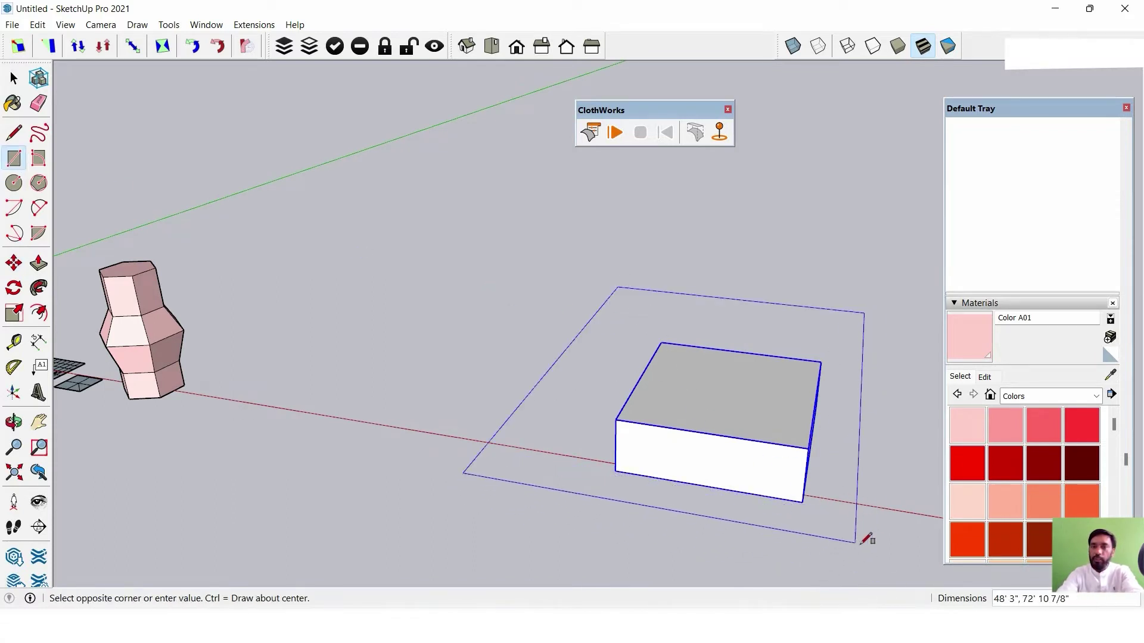
key("Escape")
mouse_move(784, 477)
middle_mouse_down()
mouse_move(766, 531)
mouse_move(633, 313)
middle_mouse_up()
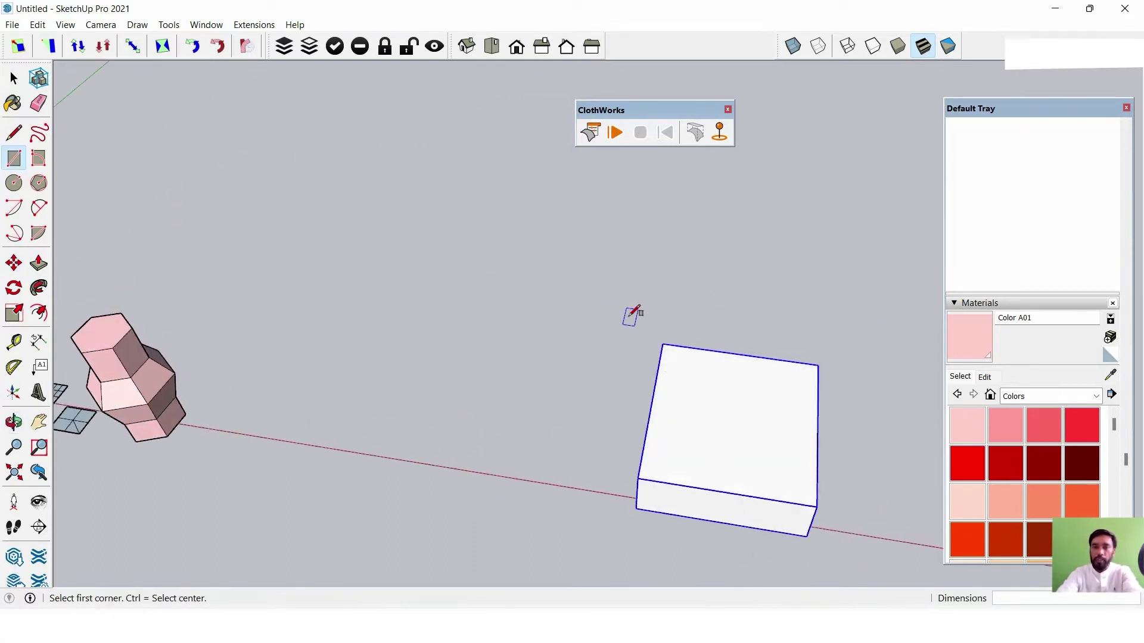
left_click(633, 311)
left_click(857, 579)
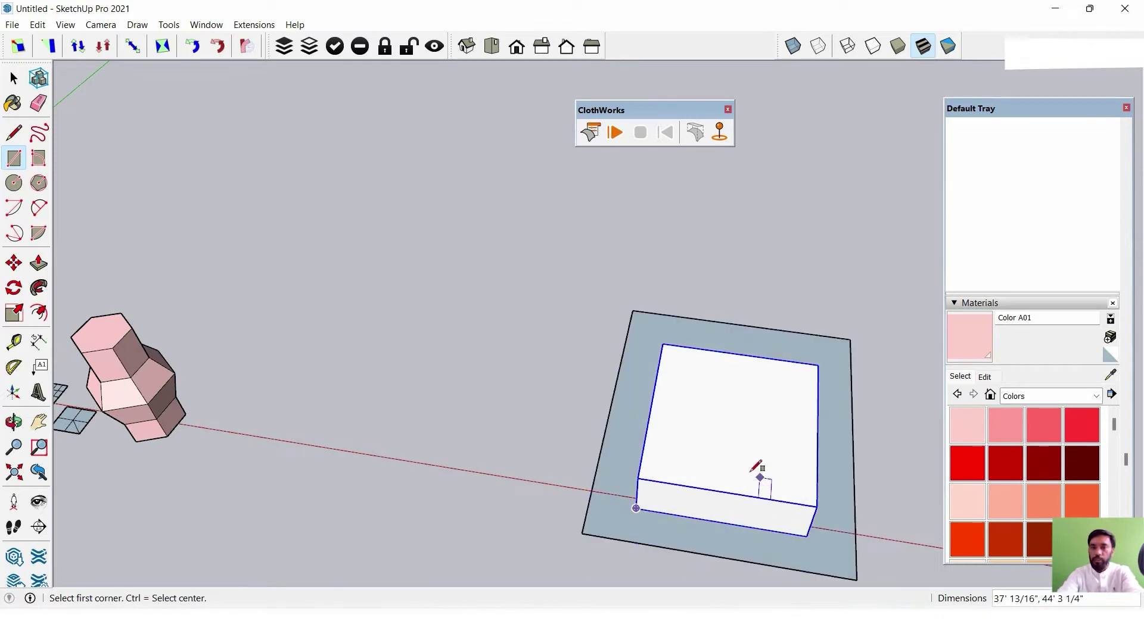
middle_click_drag(755, 467, 608, 284)
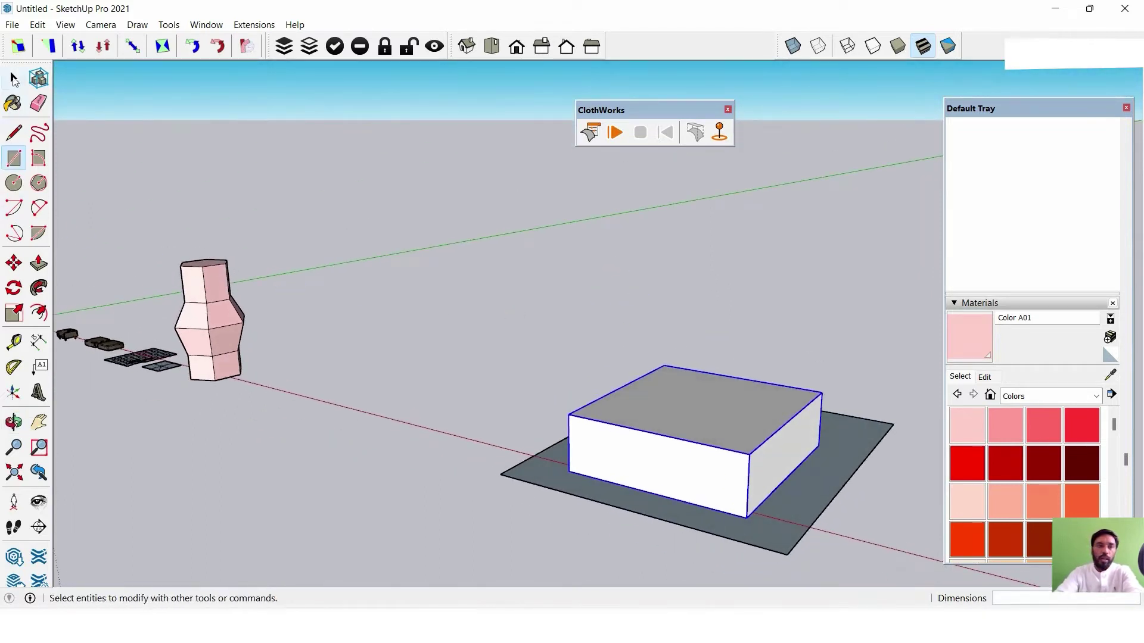
left_click(14, 78)
middle_click_drag(473, 286, 671, 381)
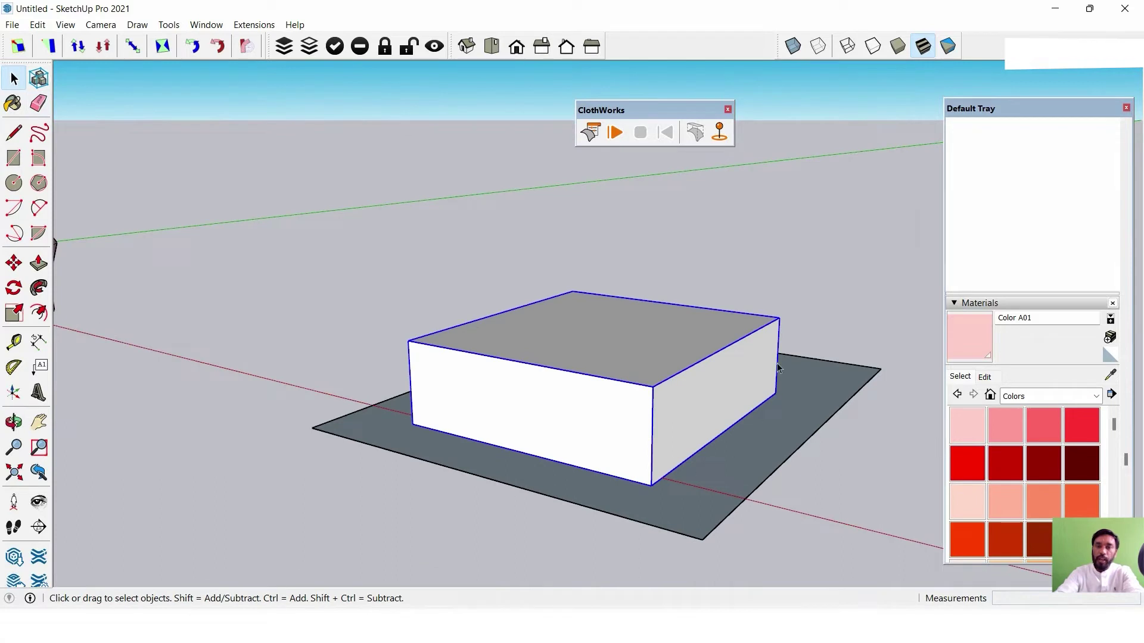
left_click(671, 514)
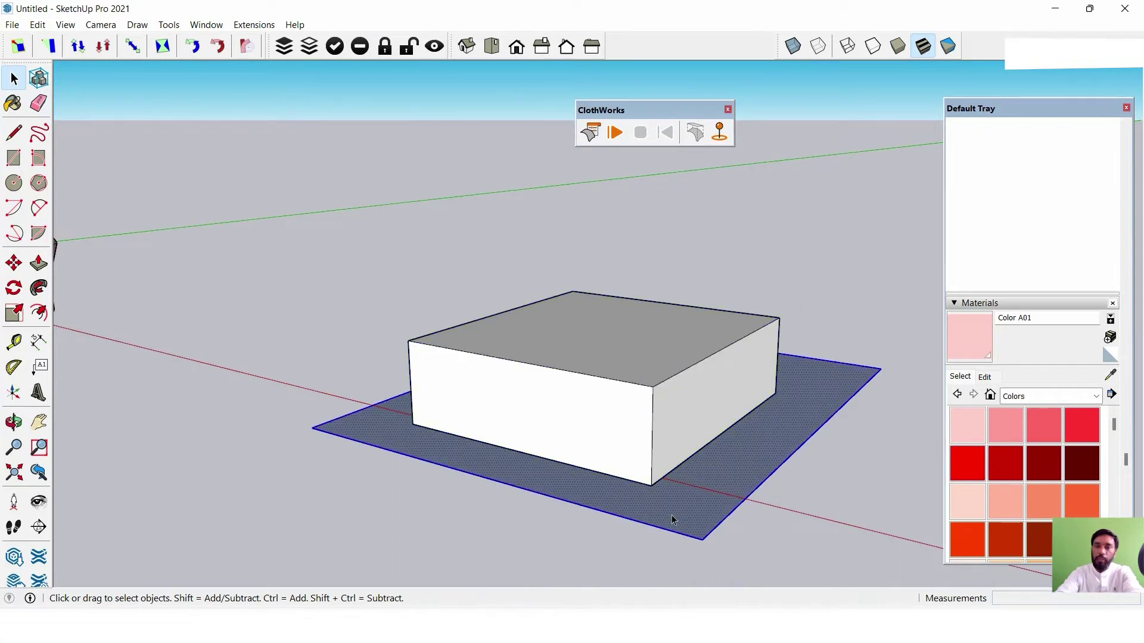
right_click(677, 501)
key("Escape")
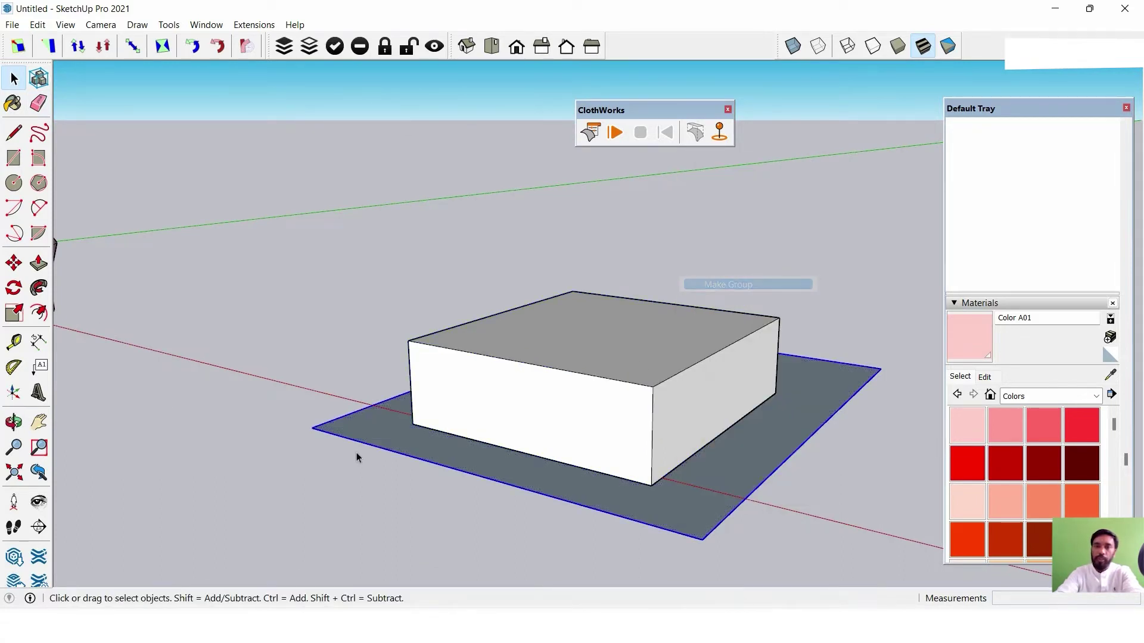
left_click(14, 263)
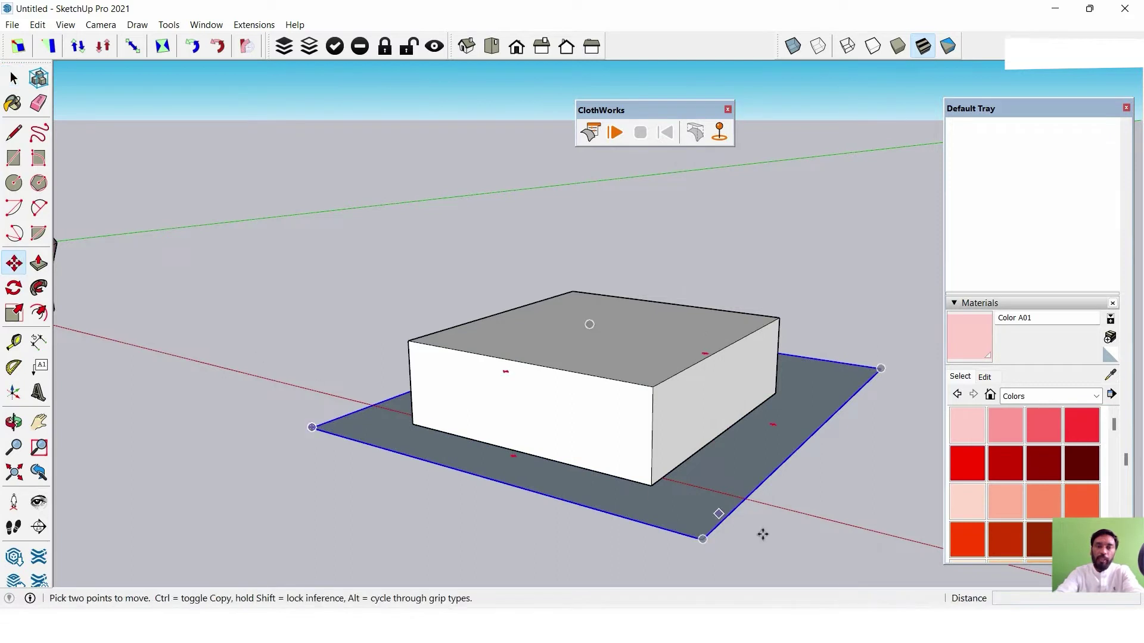
left_click(704, 544)
left_click(745, 337)
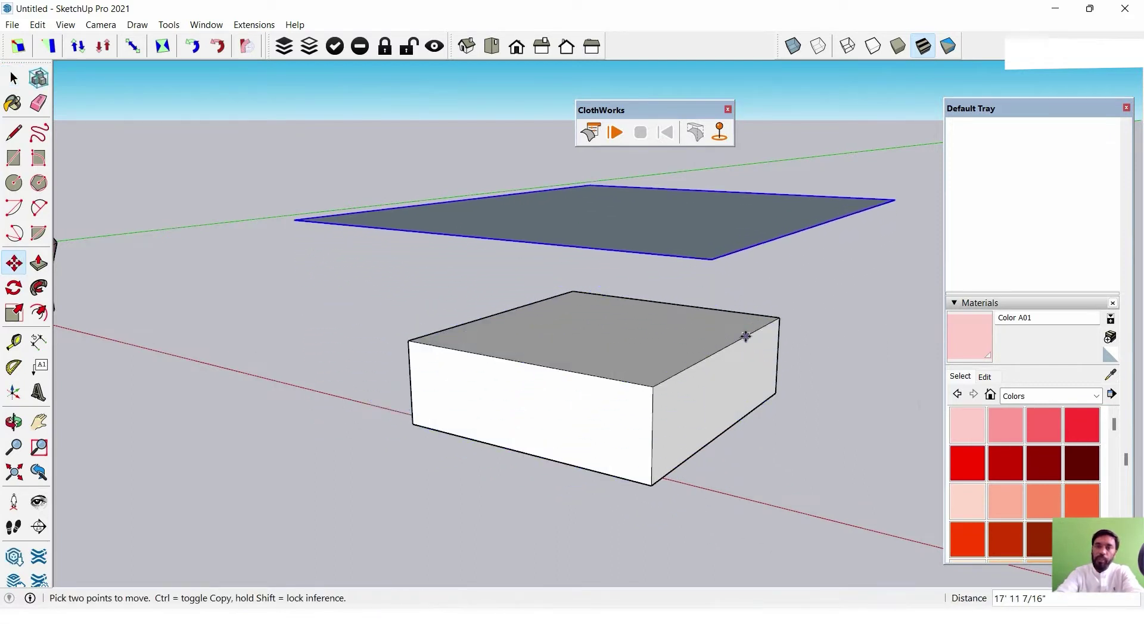
key("space")
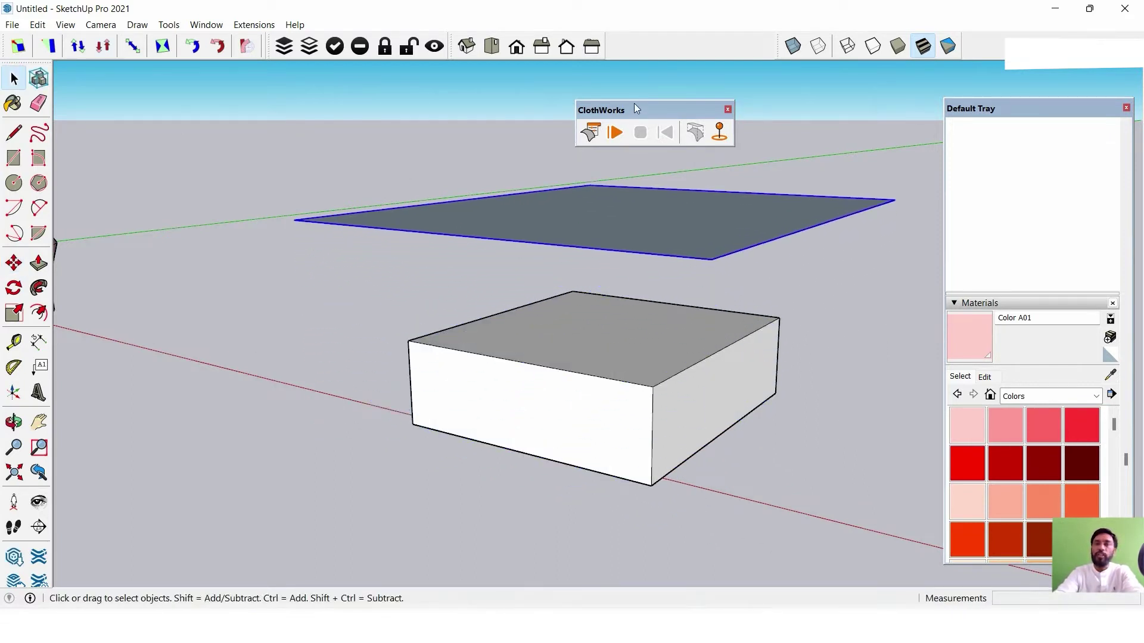
left_click_drag(637, 107, 664, 92)
middle_click_drag(664, 152, 748, 295)
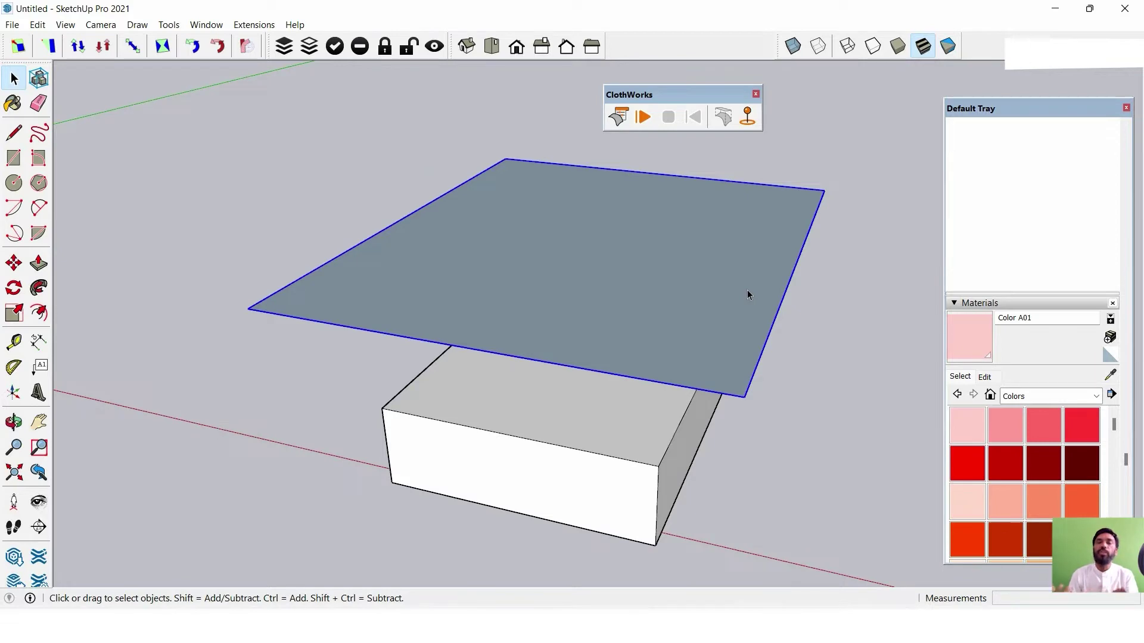
mouse_move(882, 287)
middle_mouse_down()
mouse_move(504, 296)
mouse_move(637, 281)
mouse_move(677, 352)
mouse_move(577, 453)
mouse_move(470, 324)
mouse_move(783, 394)
middle_mouse_up()
mouse_move(640, 308)
middle_mouse_down()
mouse_move(561, 247)
mouse_move(539, 421)
middle_mouse_up()
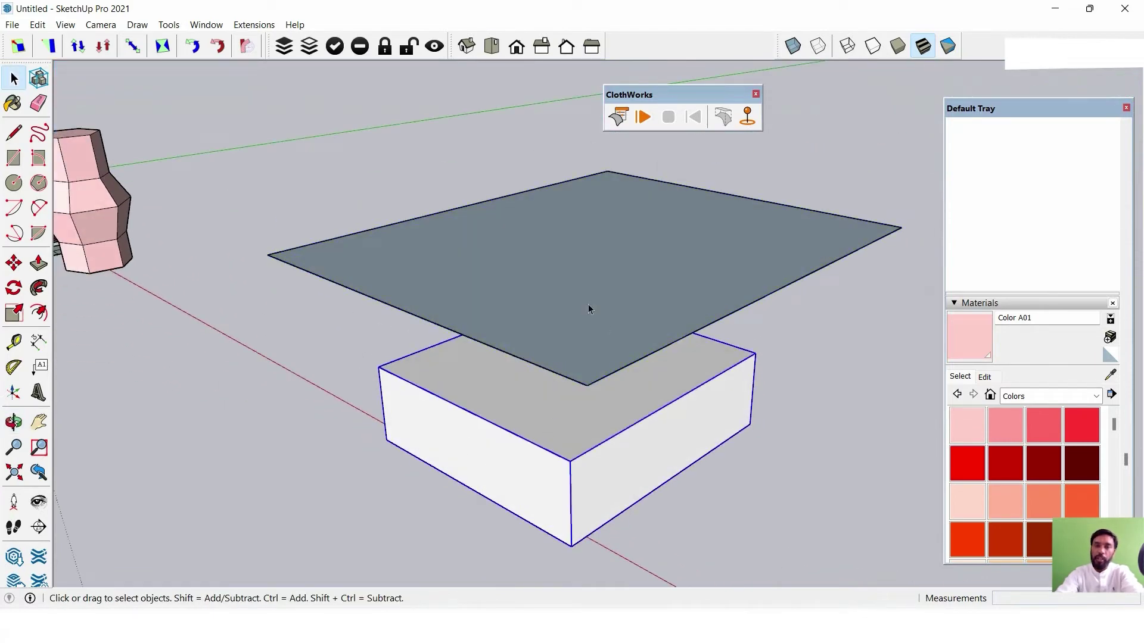
Convert the plane into a ClothWorks cloth with Make Cloth.
right_click(580, 245)
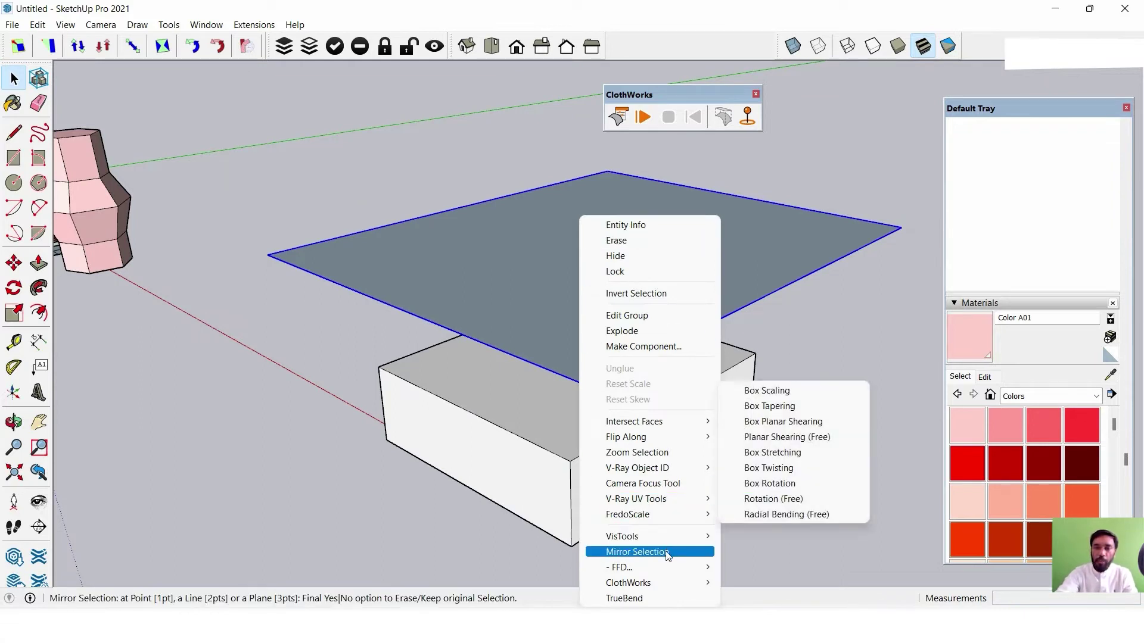
mouse_move(628, 582)
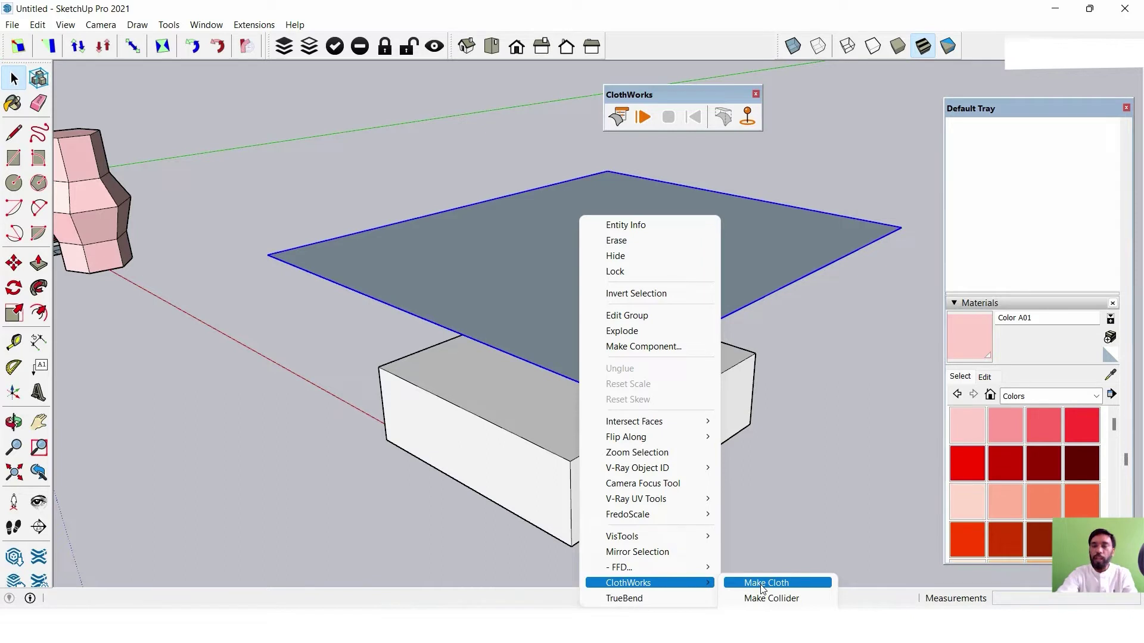
left_click(762, 584)
scroll(623, 243, "down", 2)
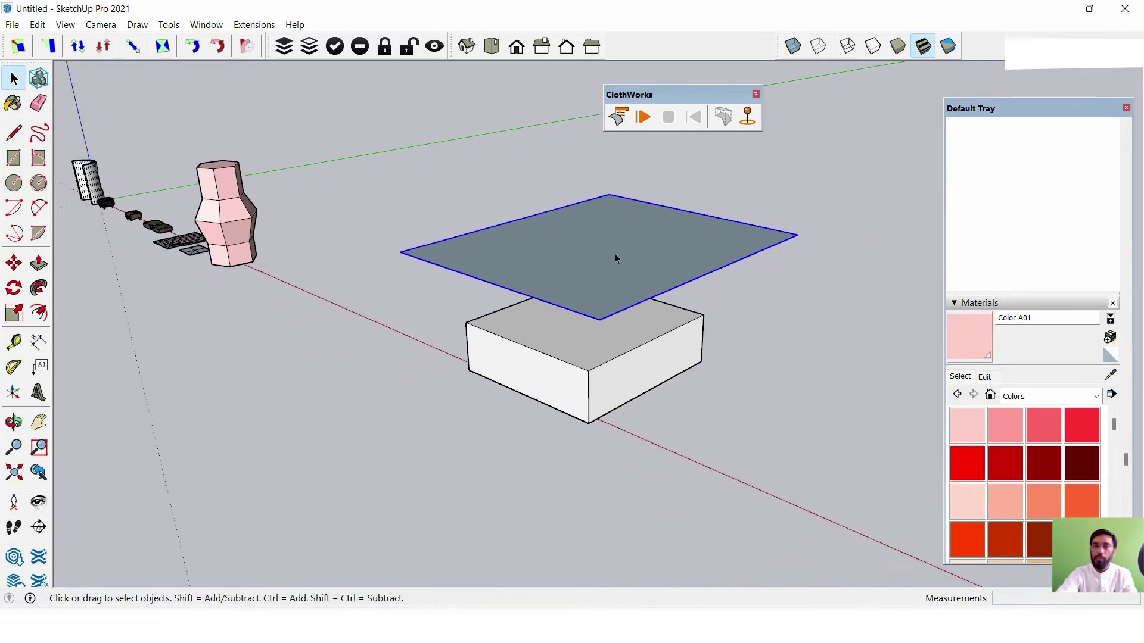
Mesh the cloth with a Cross-Quadrilateral Grid at resolution 100.
right_click(589, 216)
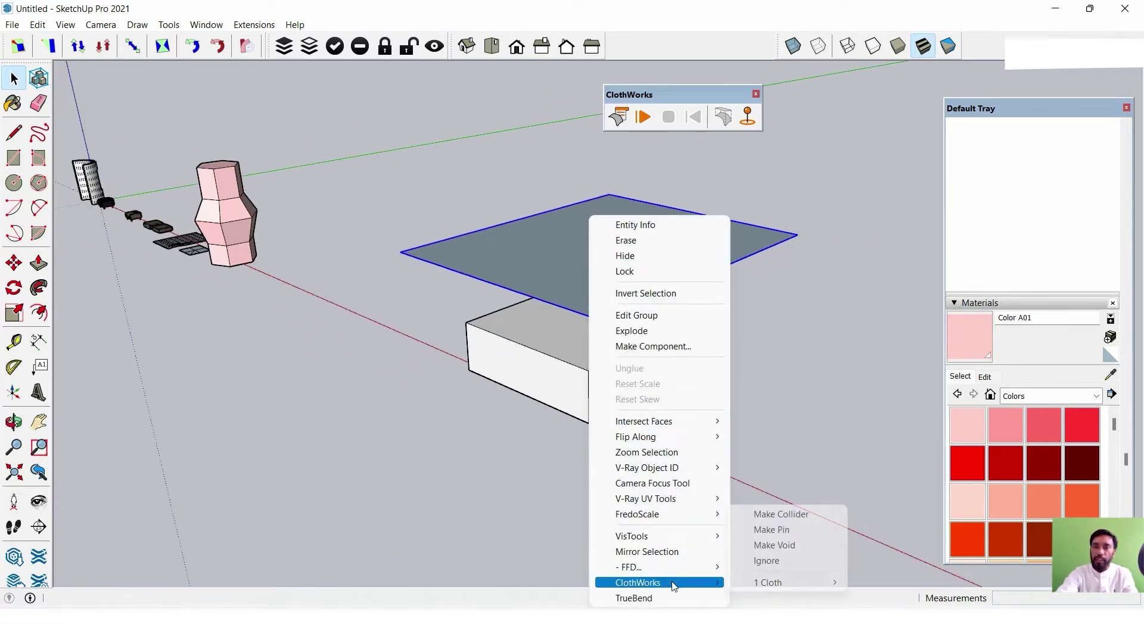
mouse_move(657, 582)
mouse_move(774, 582)
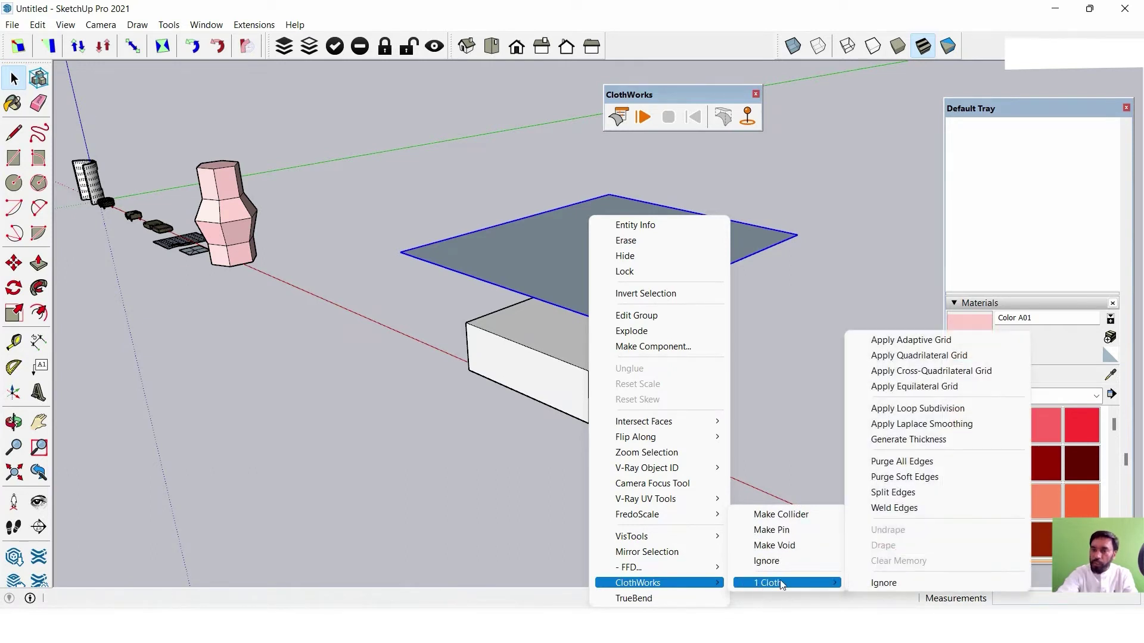
left_click(509, 220)
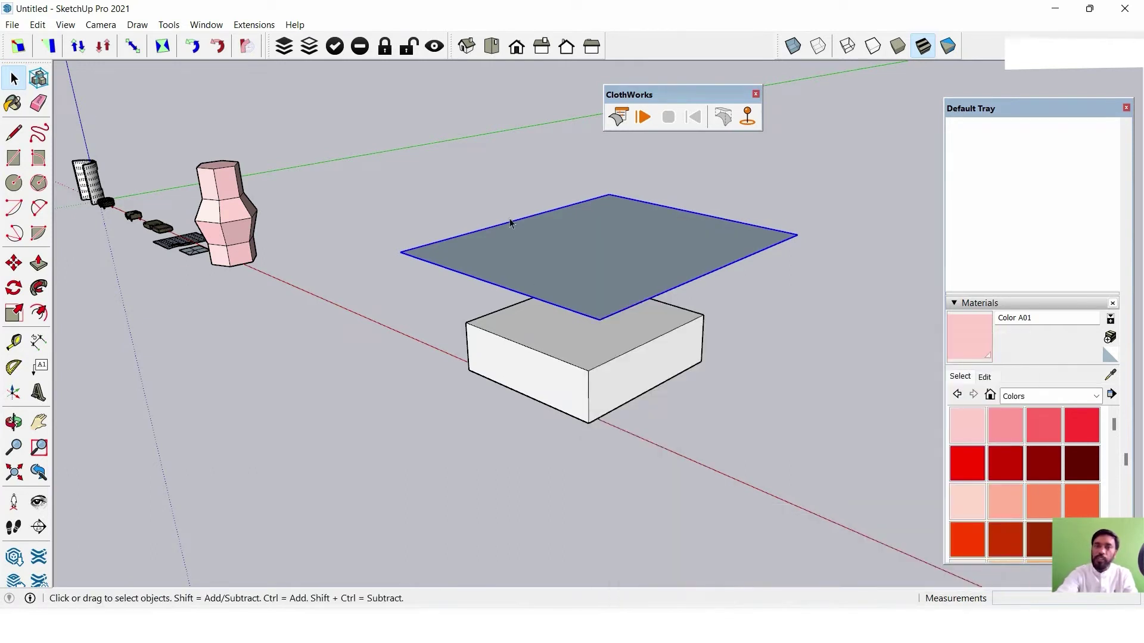
scroll(595, 262, "up", 3)
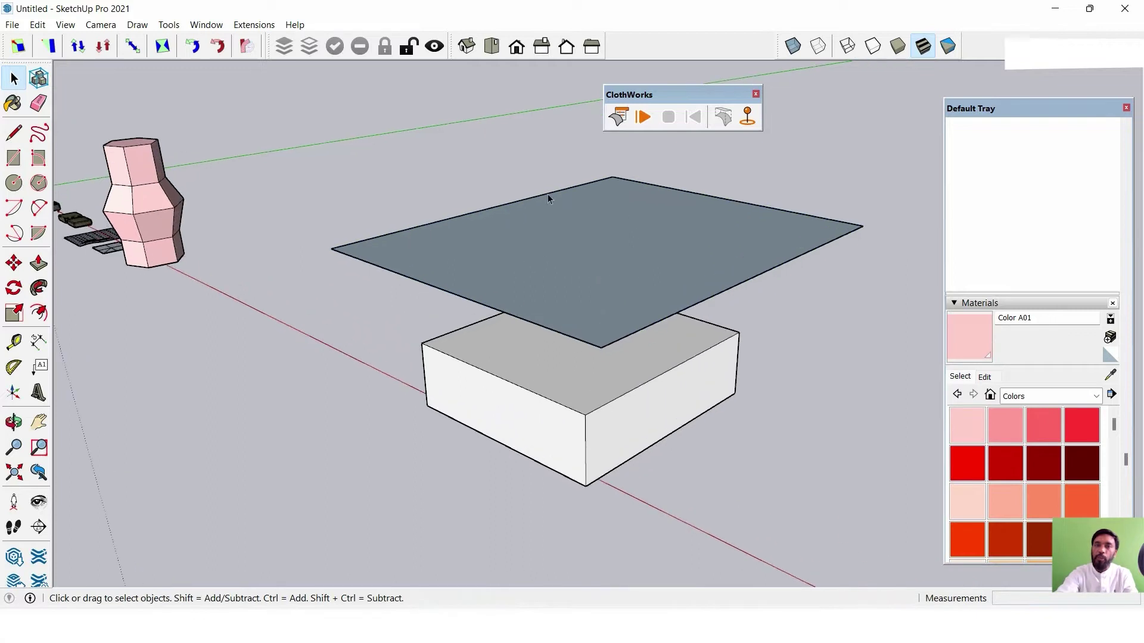
right_click(570, 227)
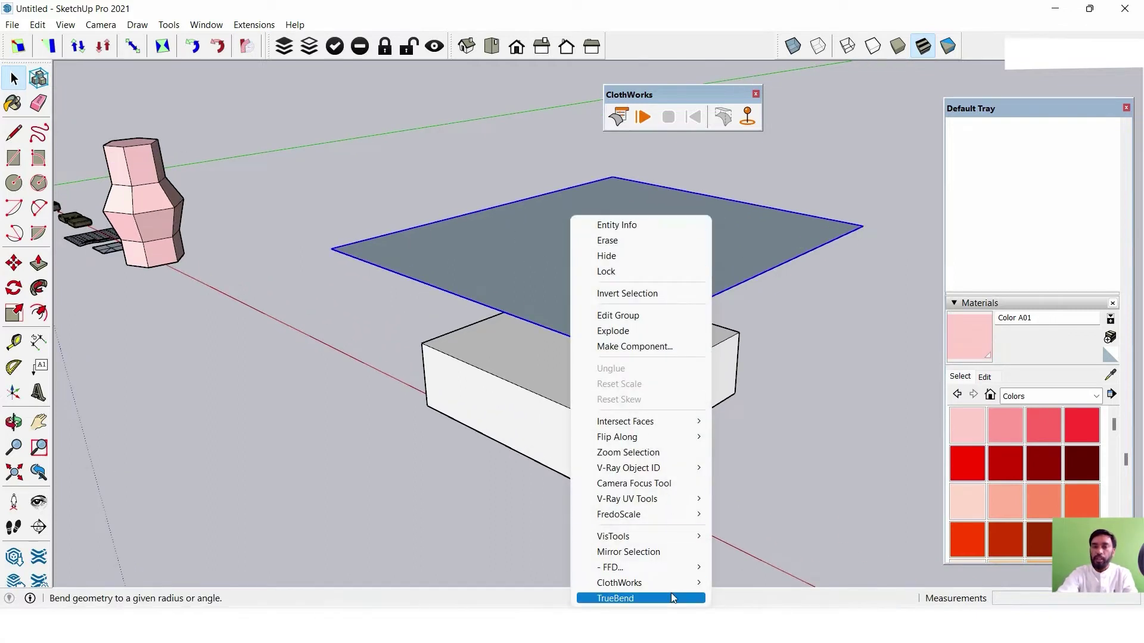
mouse_move(640, 583)
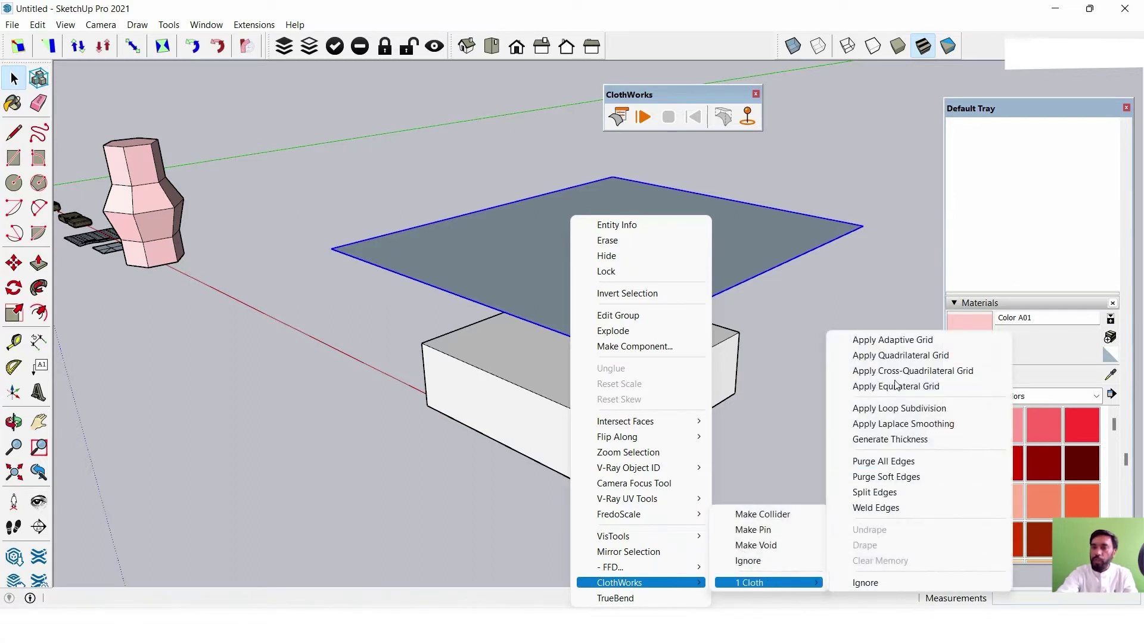
mouse_move(767, 582)
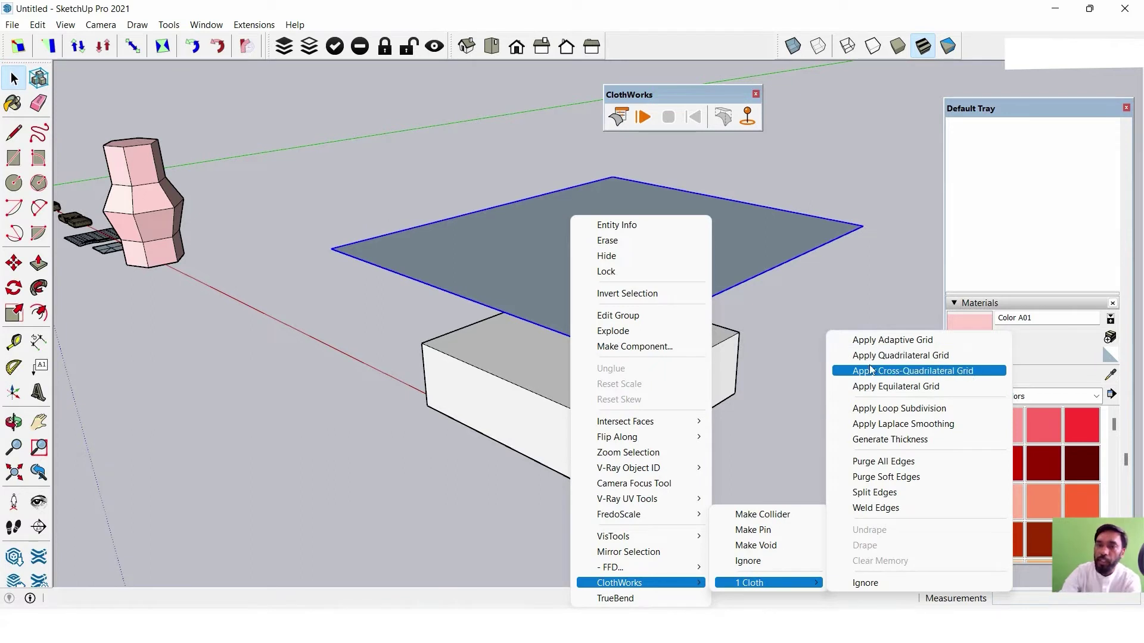
left_click(905, 359)
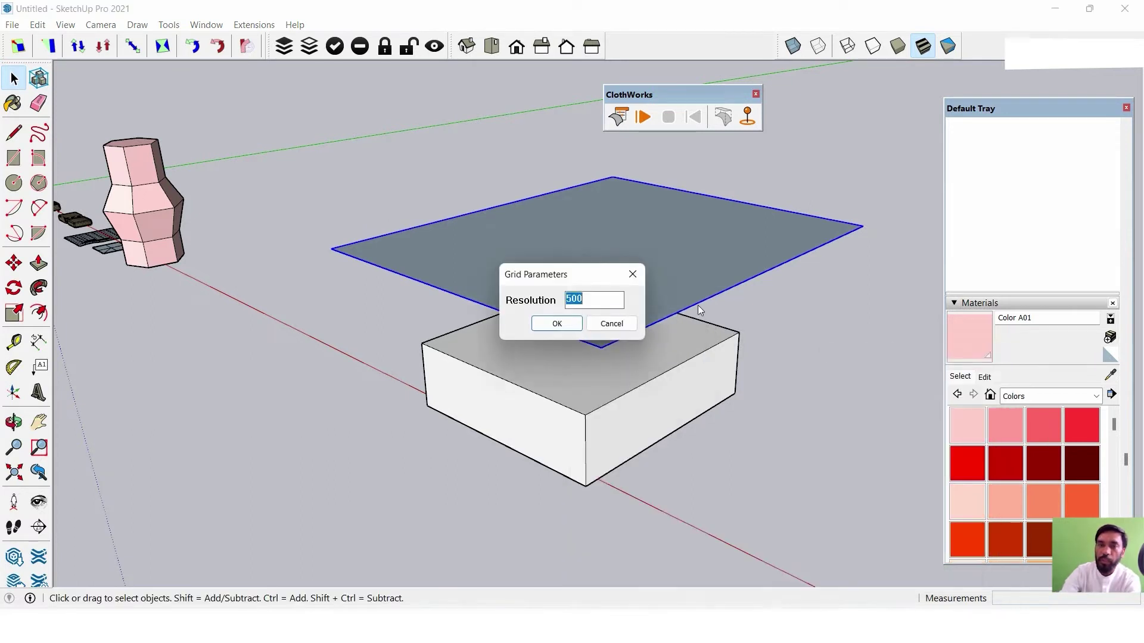
mouse_move(588, 283)
left_mouse_down()
mouse_move(754, 305)
mouse_move(776, 294)
left_mouse_up()
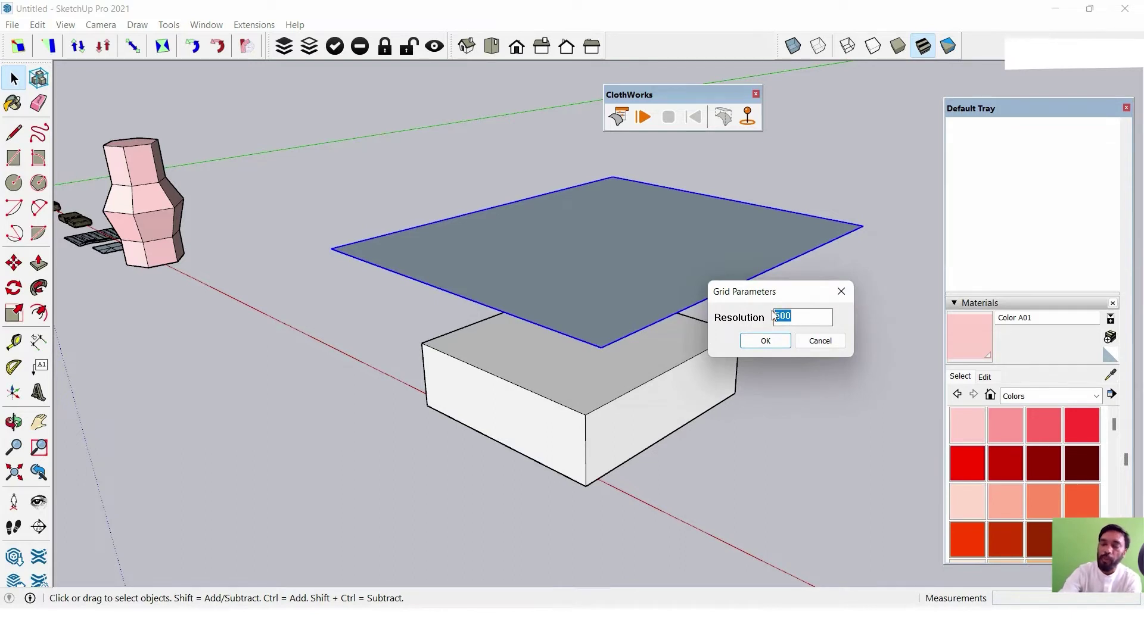
left_click(780, 342)
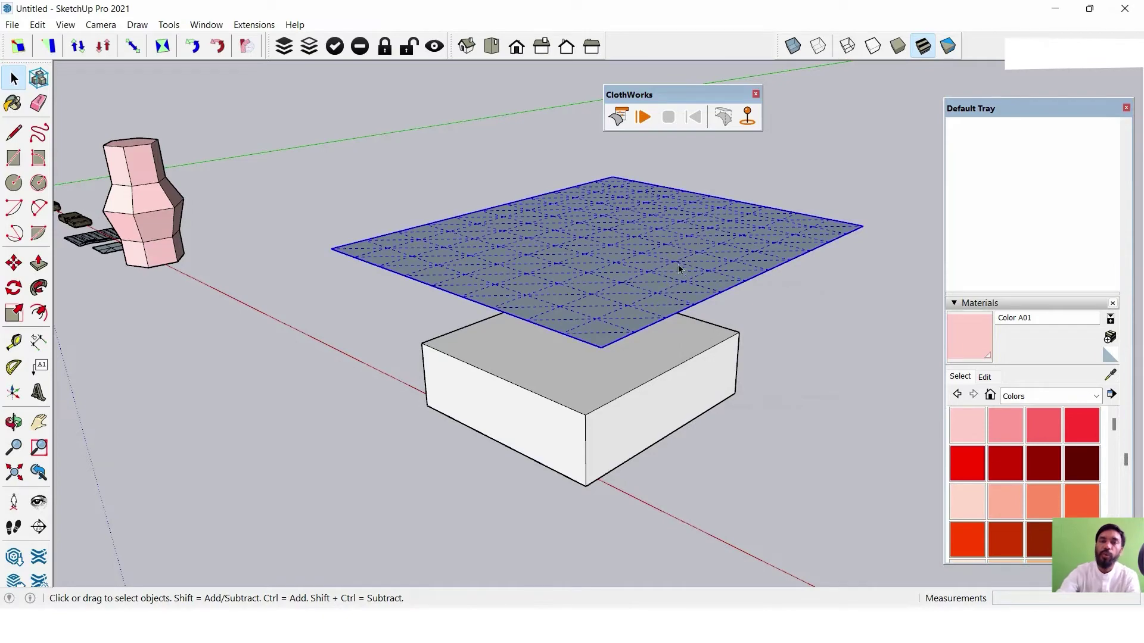
mouse_move(617, 241)
middle_mouse_down()
mouse_move(564, 276)
mouse_move(594, 325)
mouse_move(654, 358)
mouse_move(641, 350)
mouse_move(575, 442)
middle_mouse_up()
Make the box a ClothWorks collider.
right_click(555, 406)
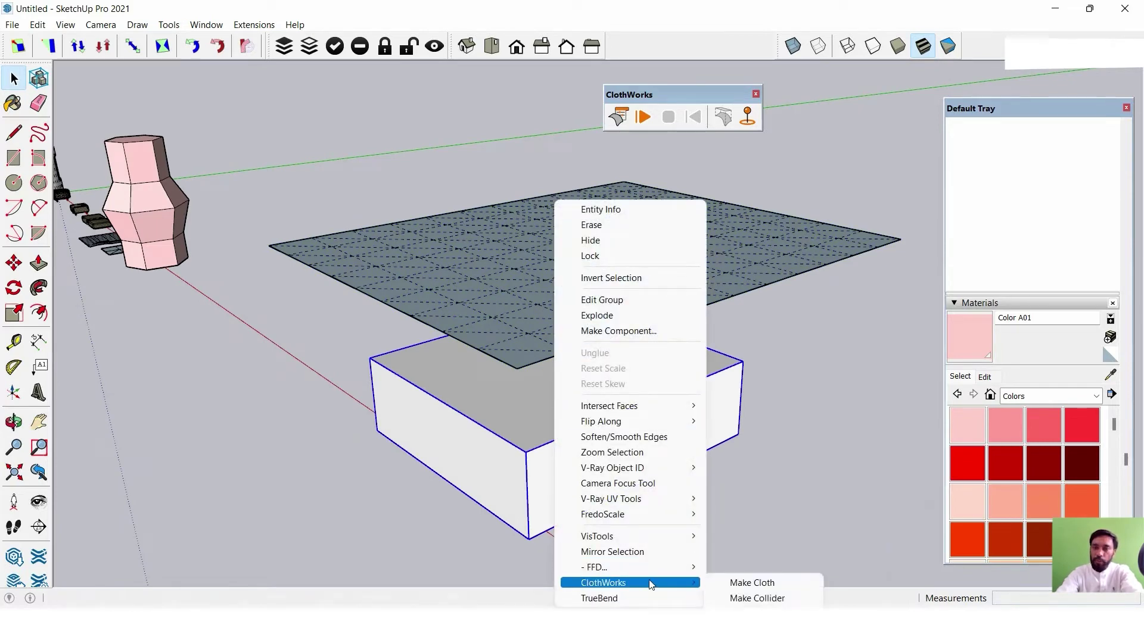
left_click(783, 599)
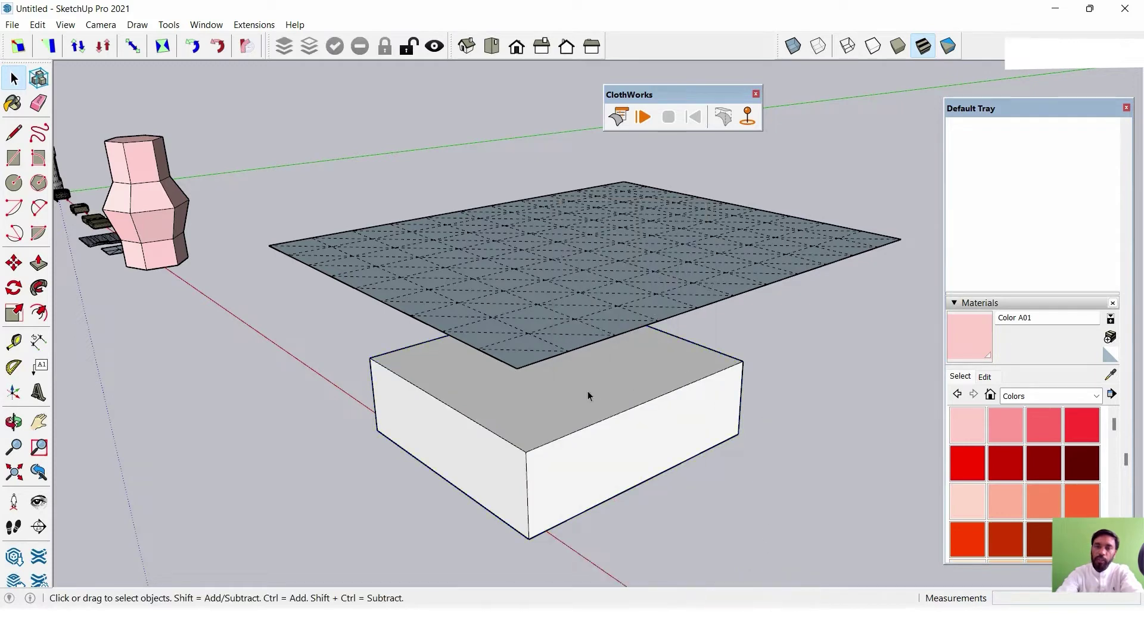
mouse_move(588, 391)
middle_mouse_down()
mouse_move(617, 340)
mouse_move(620, 381)
middle_mouse_up()
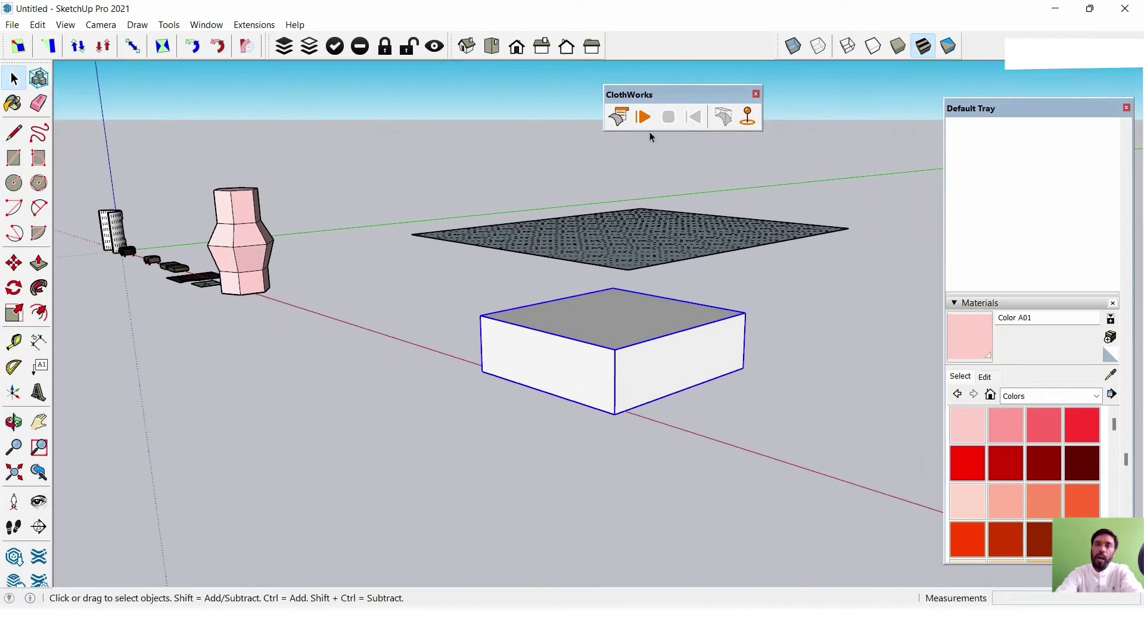
Play the cloth simulation, dismiss the licence notice, and watch the sheet drape over the box.
left_click(644, 118)
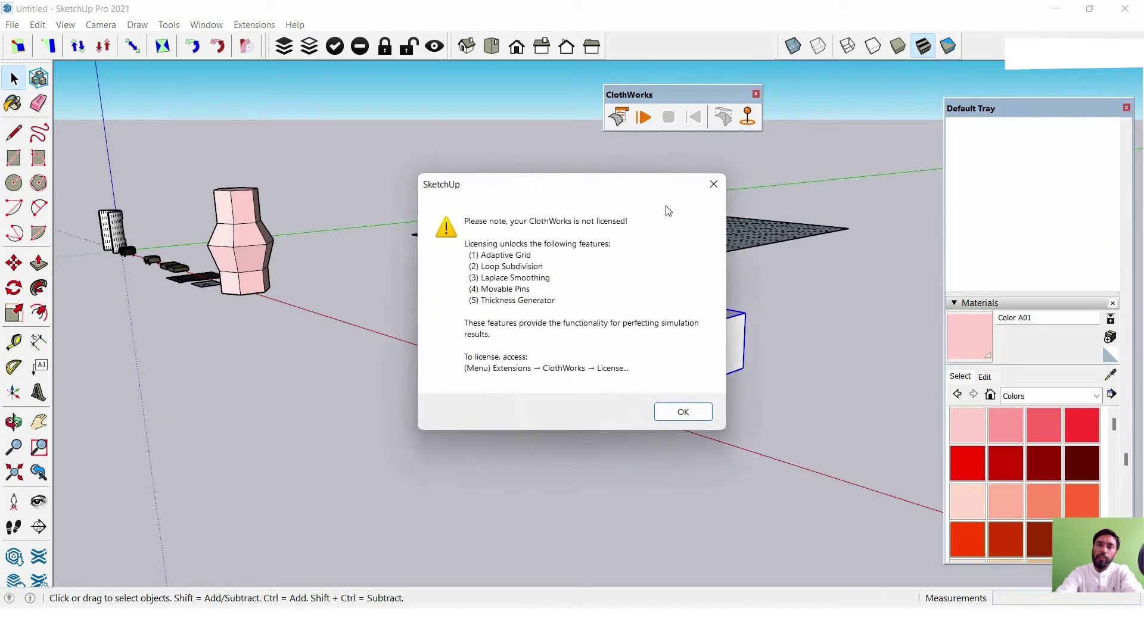
left_click(683, 413)
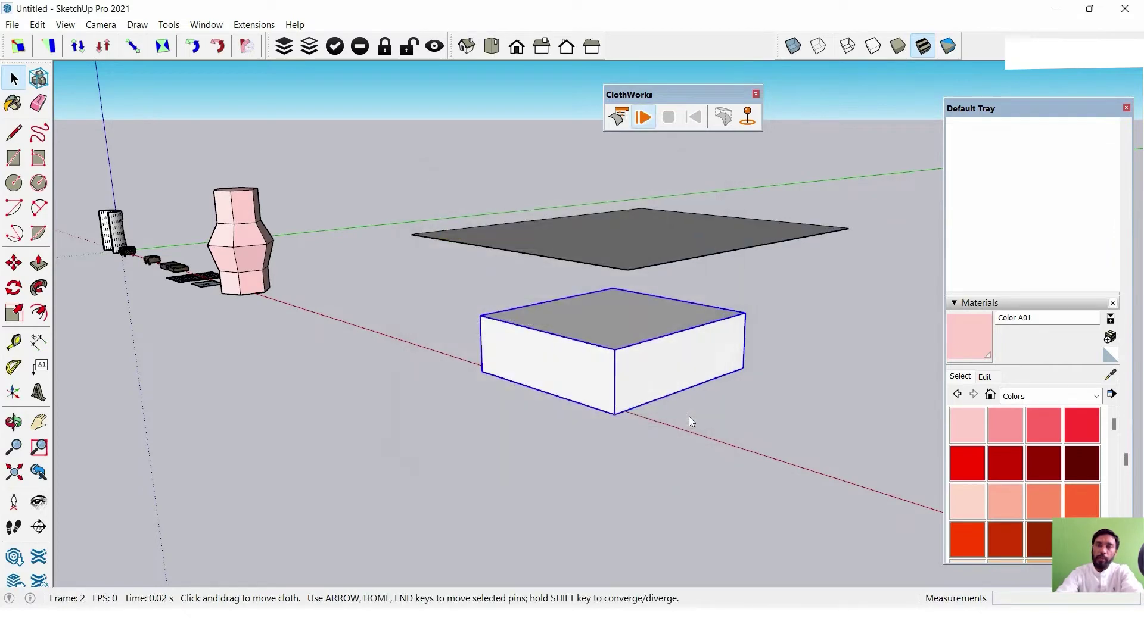
mouse_move(661, 261)
middle_mouse_down()
mouse_move(684, 249)
mouse_move(579, 271)
mouse_move(672, 302)
middle_mouse_up()
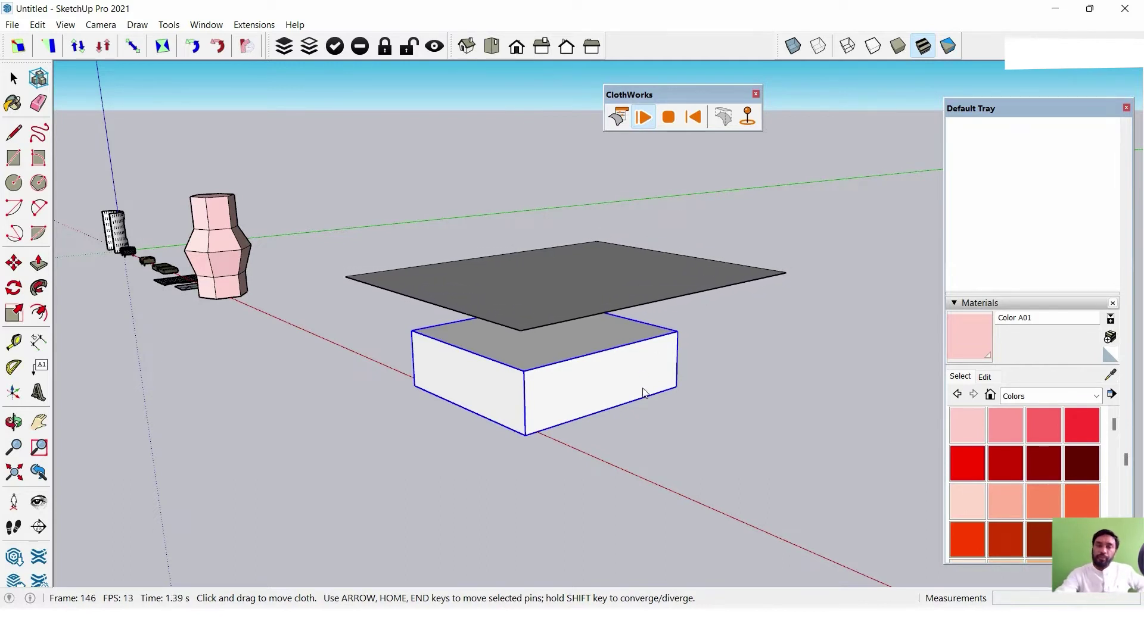
scroll(620, 337, "up", 1)
scroll(620, 338, "up", 1)
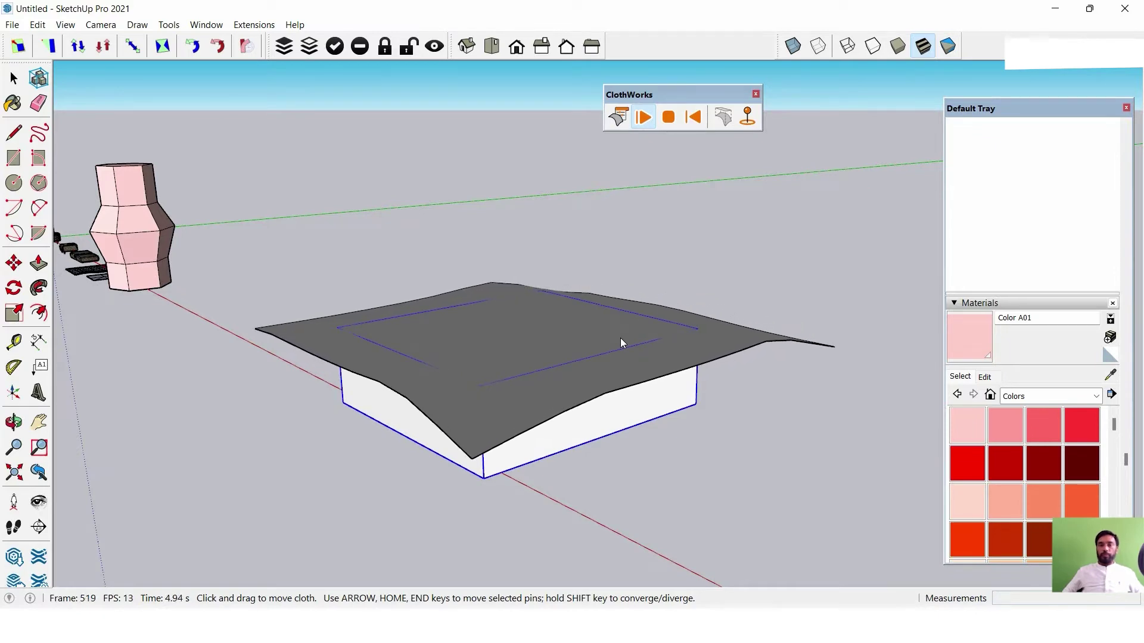
mouse_move(620, 338)
middle_mouse_down()
mouse_move(746, 409)
mouse_move(860, 391)
mouse_move(725, 351)
mouse_move(512, 470)
mouse_move(593, 442)
middle_mouse_up()
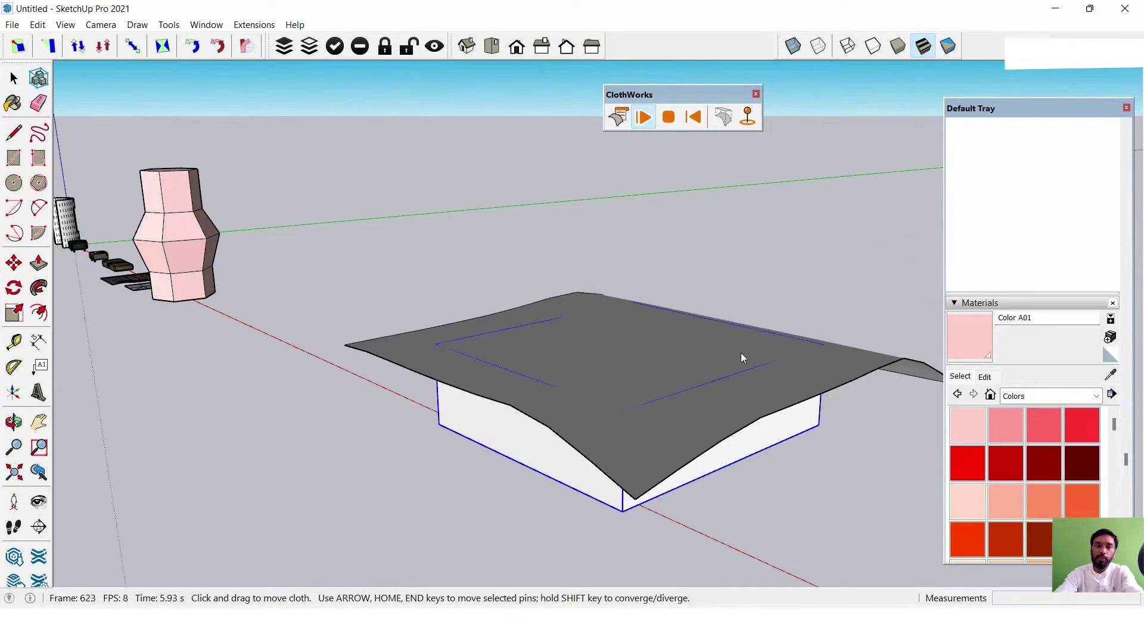
Reset the simulation and undo back to the plain, ungridded sheet.
left_click(693, 117)
left_click(695, 171)
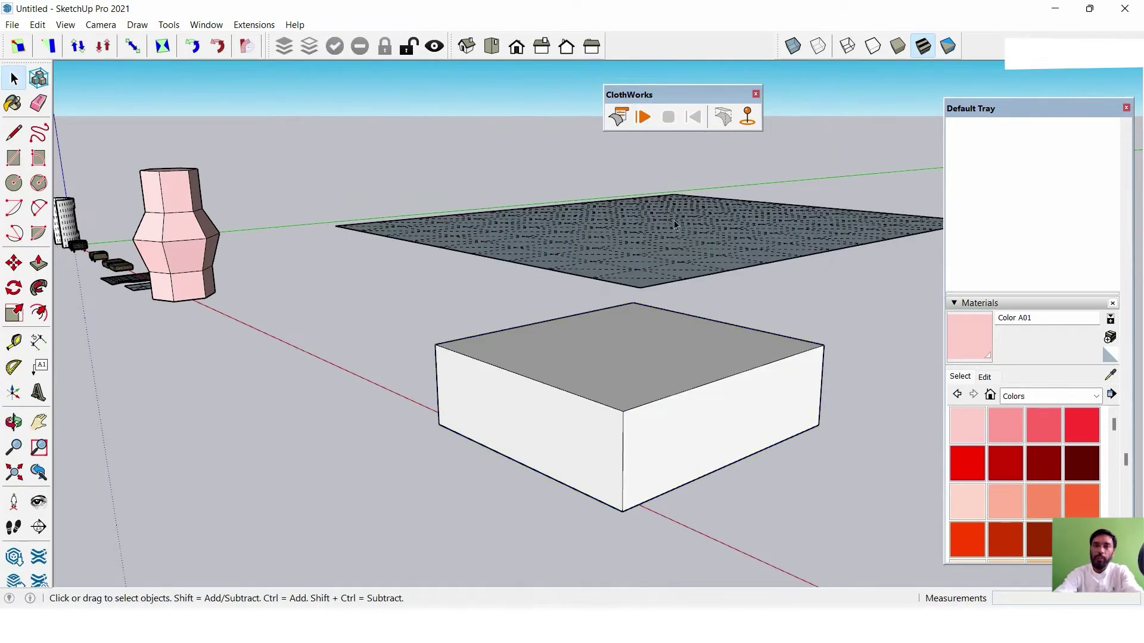
mouse_move(672, 257)
middle_mouse_down()
mouse_move(647, 289)
mouse_move(524, 341)
mouse_move(596, 299)
mouse_move(602, 404)
mouse_move(636, 391)
mouse_move(571, 307)
middle_mouse_up()
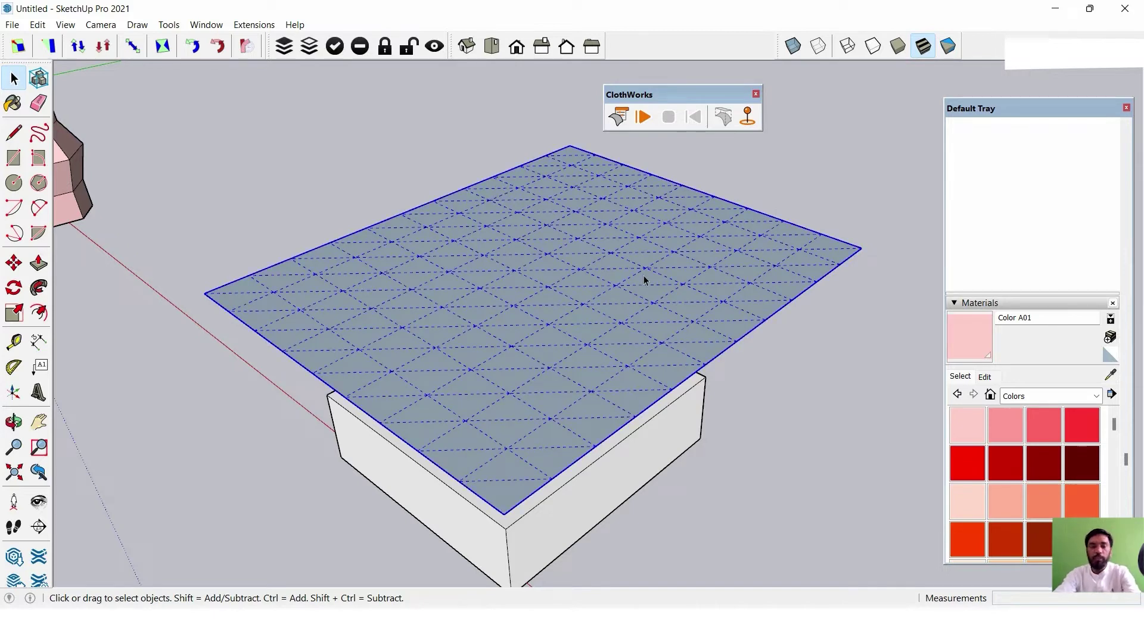
key("ctrl+t")
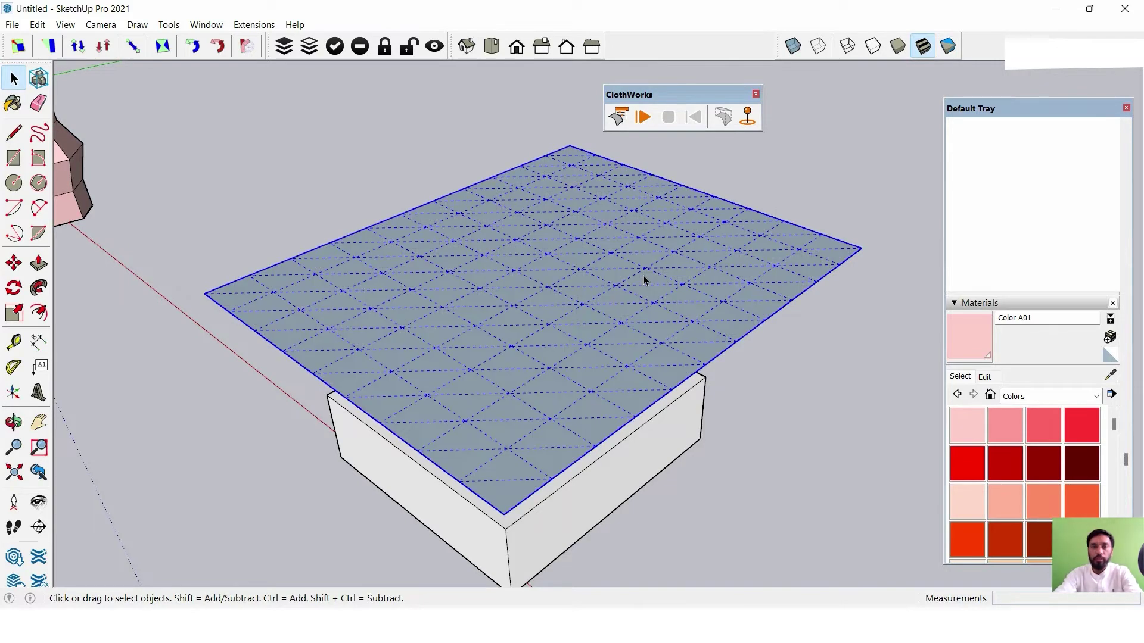
Turn the plain sheet back into a ClothWorks cloth.
left_click(570, 268)
scroll(520, 283, "down", 2)
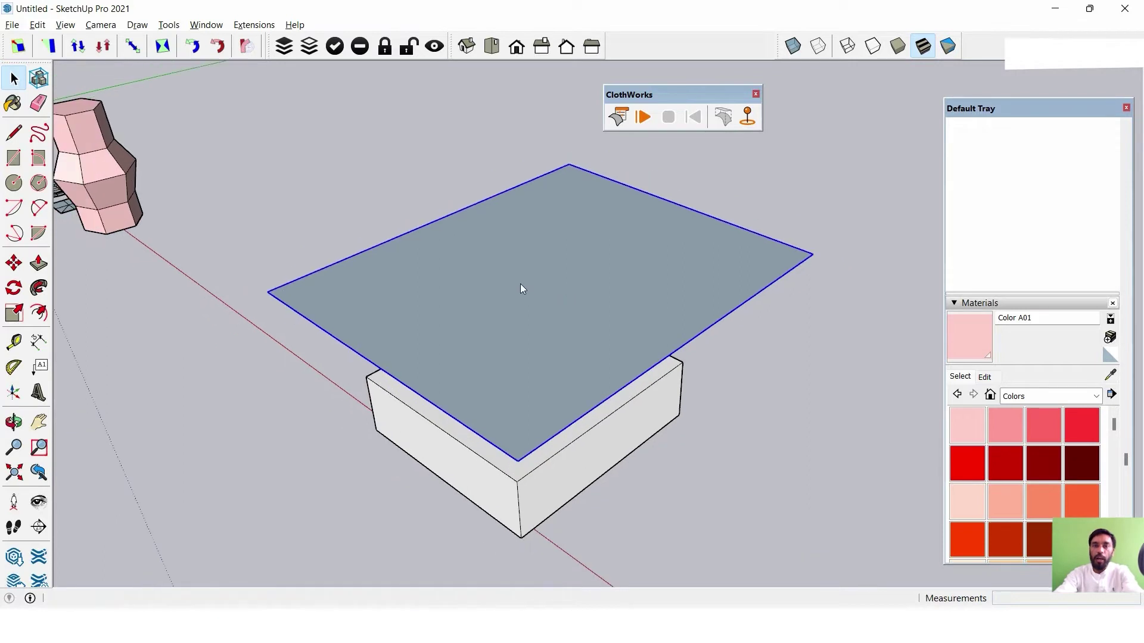
right_click(521, 267)
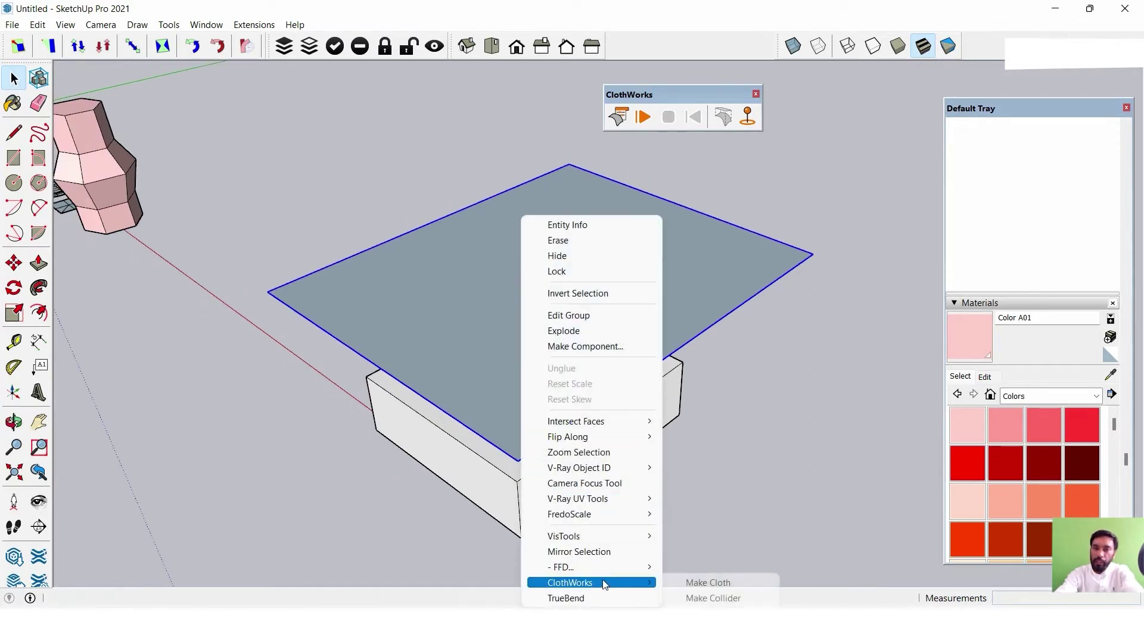
mouse_move(570, 582)
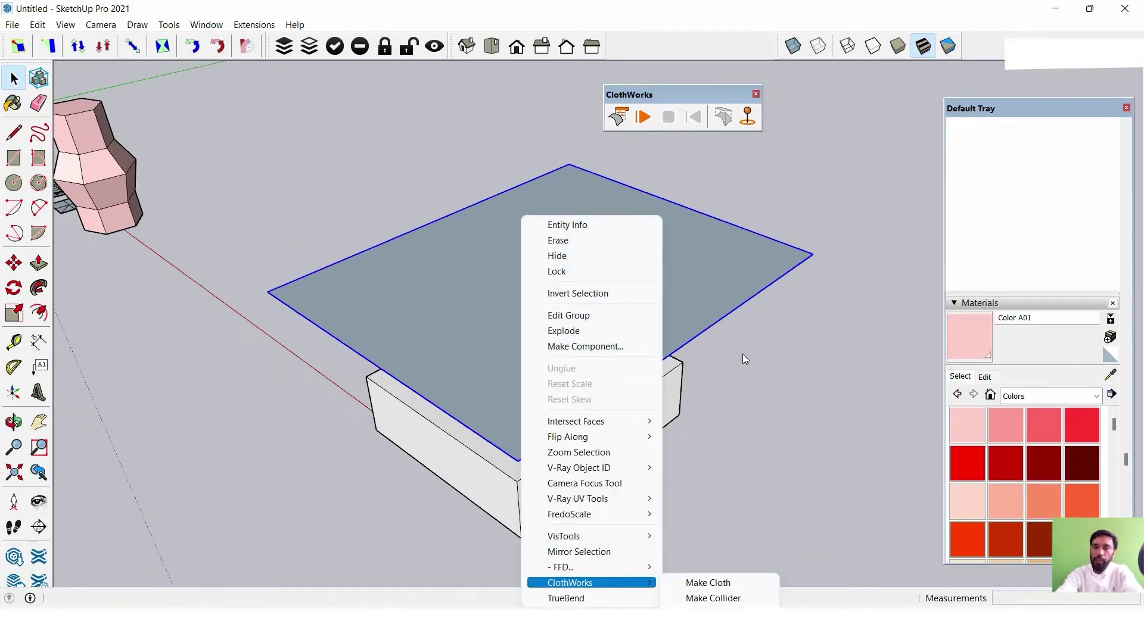
mouse_move(742, 357)
middle_mouse_down()
mouse_move(653, 301)
mouse_move(615, 243)
middle_mouse_up()
right_click(608, 196)
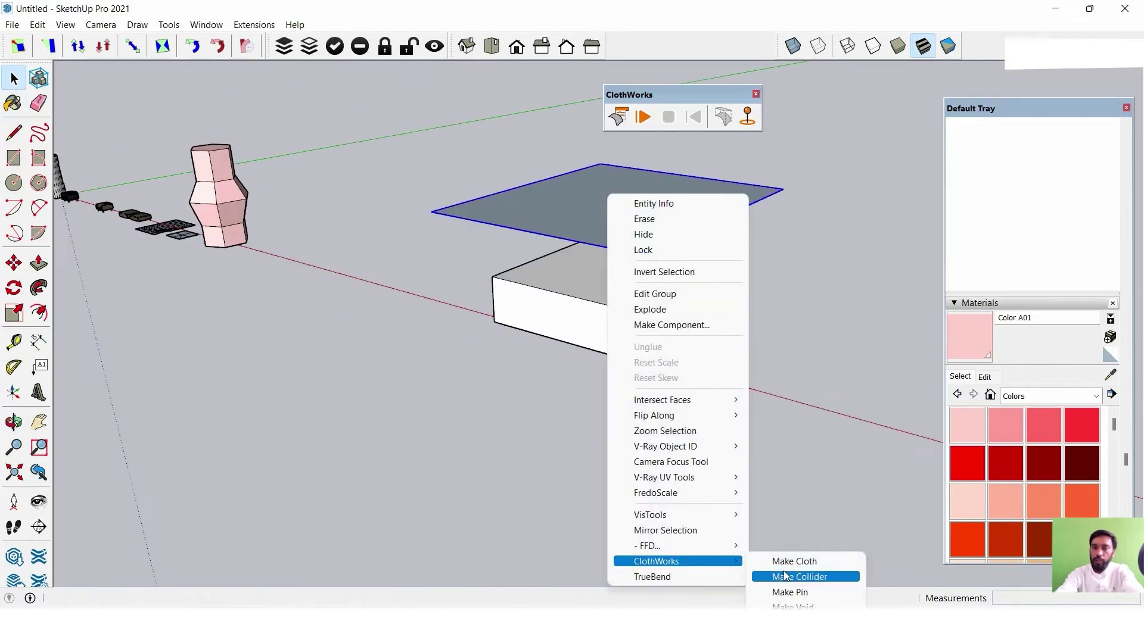
left_click(784, 575)
Apply a denser cloth grid at resolution 2500.
right_click(632, 199)
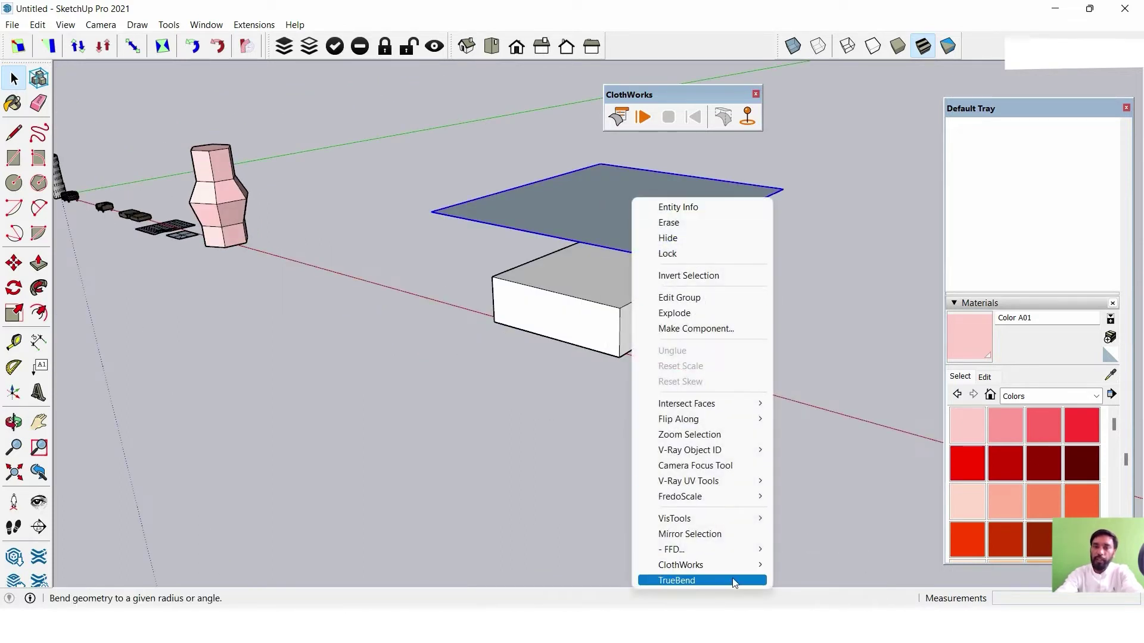
mouse_move(680, 565)
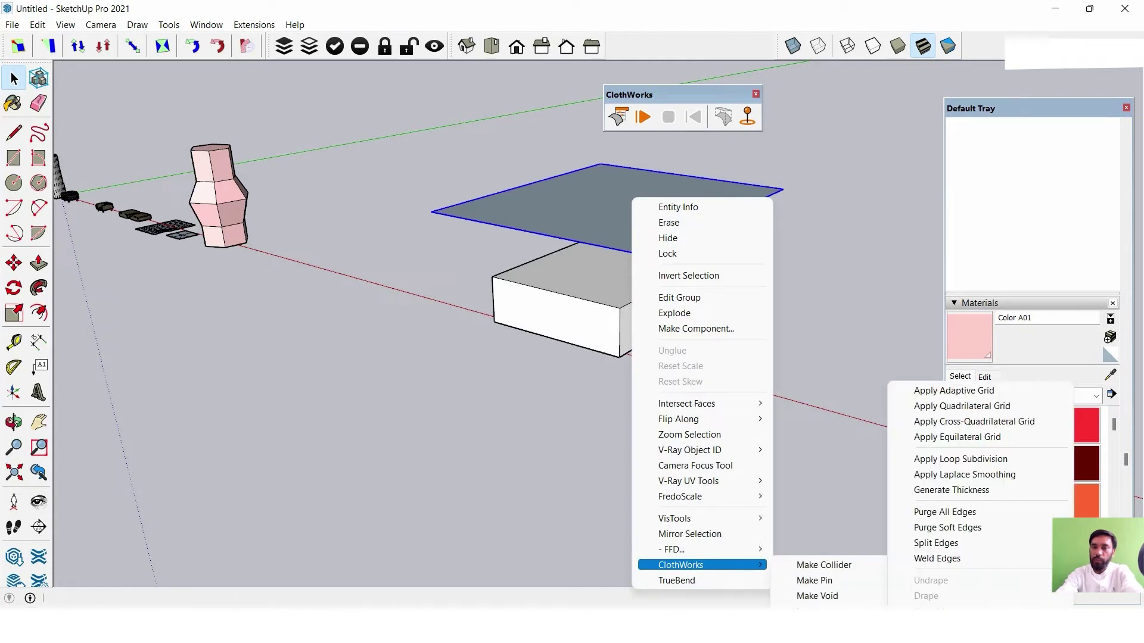
left_click(971, 407)
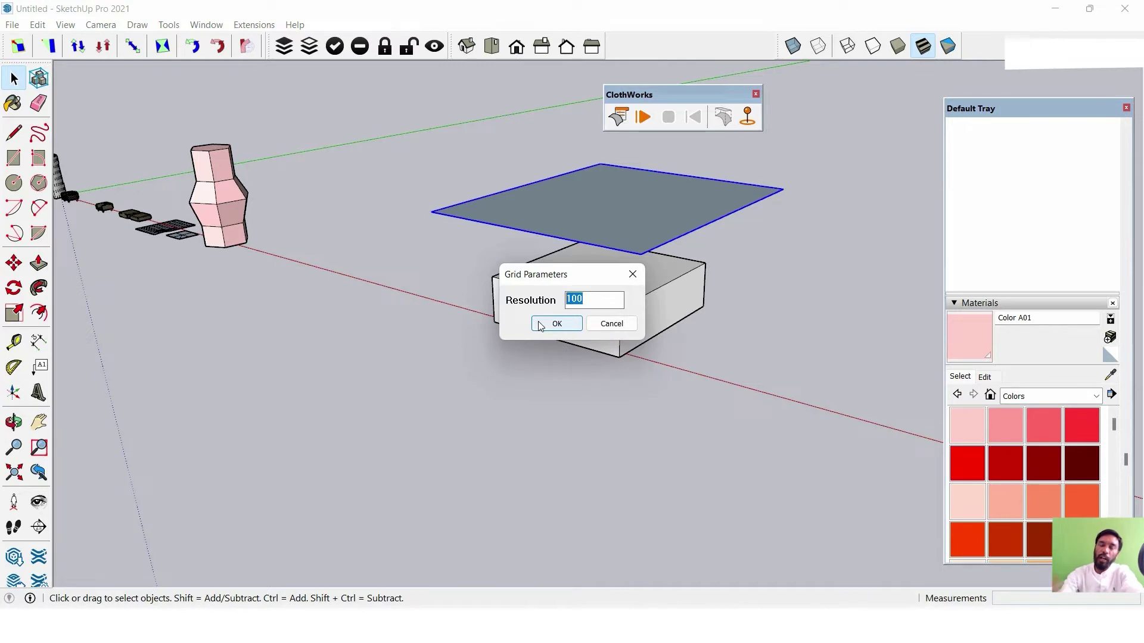
type("25")
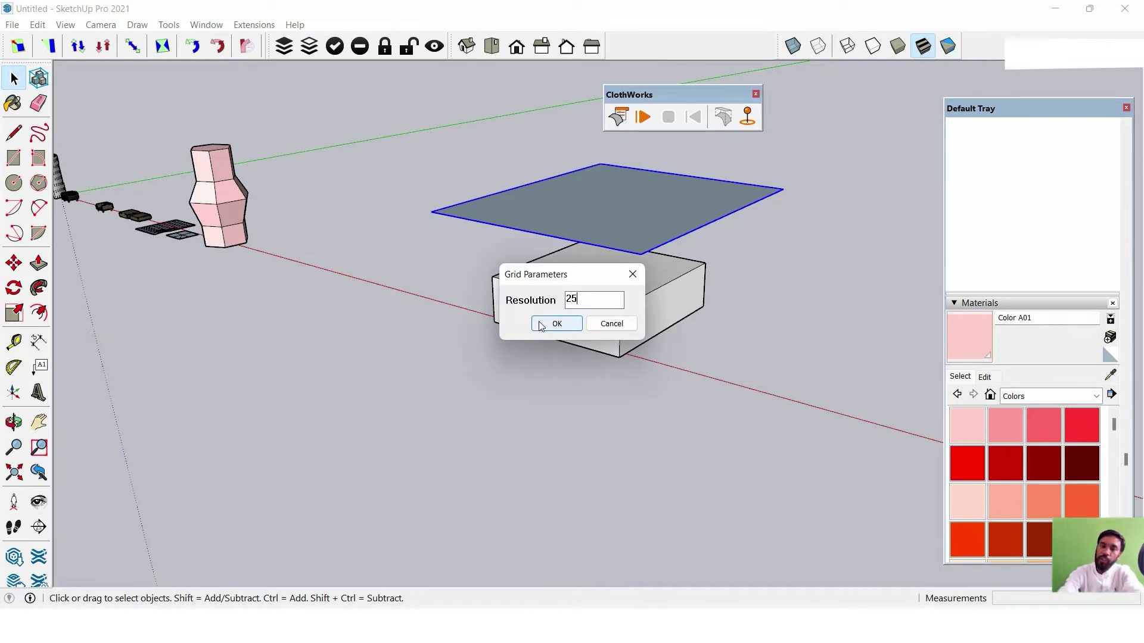
type("00")
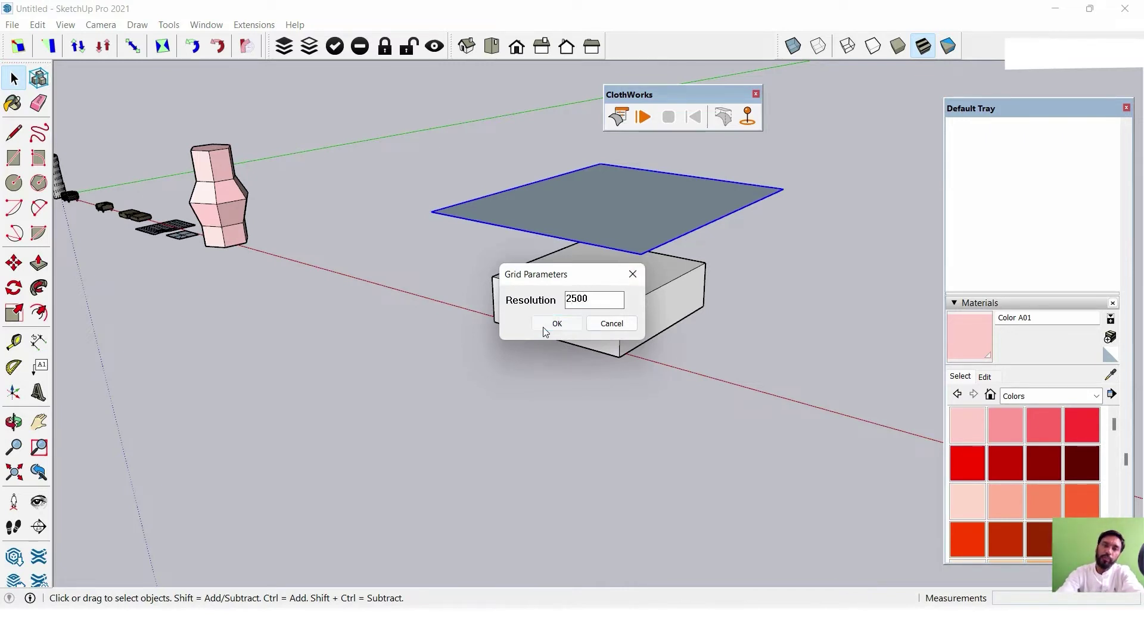
left_click(542, 326)
scroll(648, 242, "up", 2)
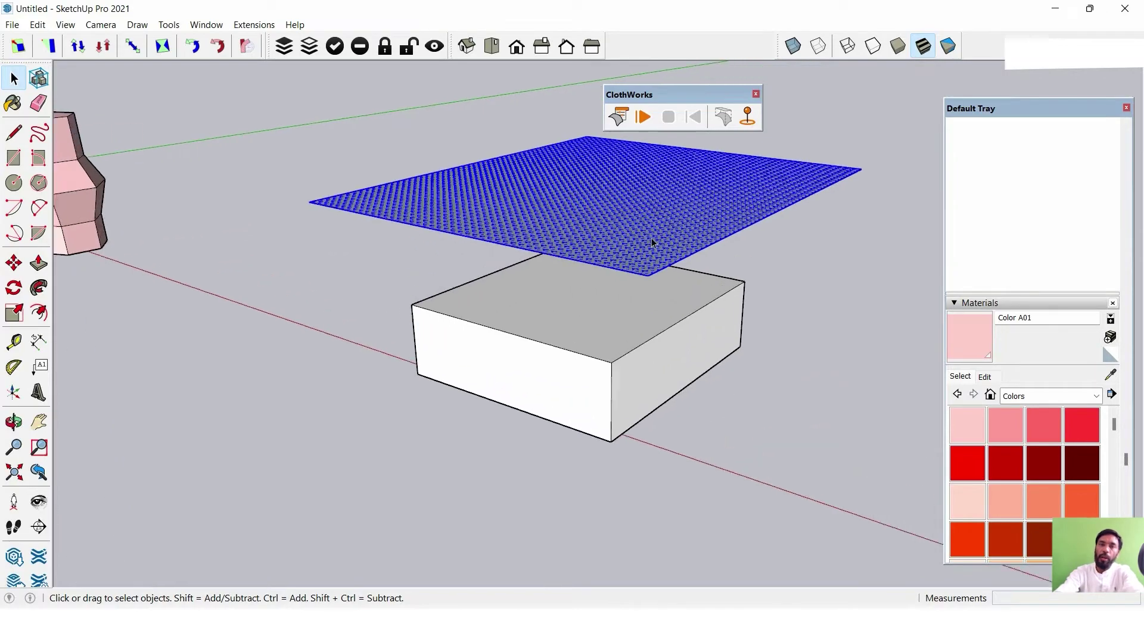
mouse_move(648, 243)
middle_mouse_down()
mouse_move(605, 409)
mouse_move(609, 279)
mouse_move(595, 357)
mouse_move(658, 427)
middle_mouse_up()
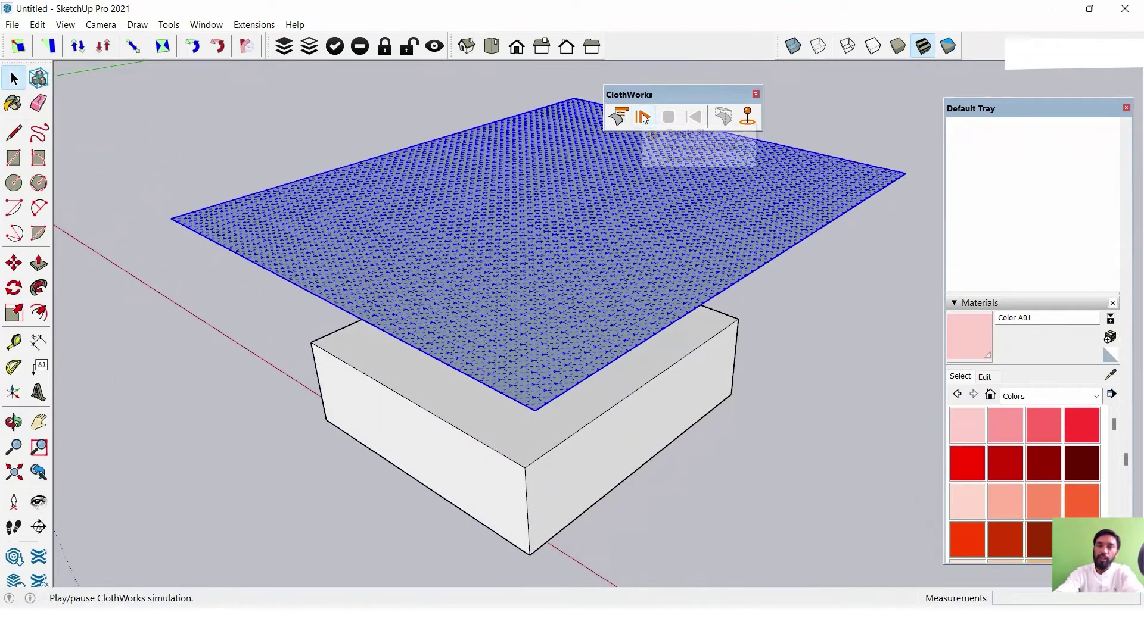
Play the simulation, watch the dense cloth fall toward the box, then stop it.
left_click(643, 117)
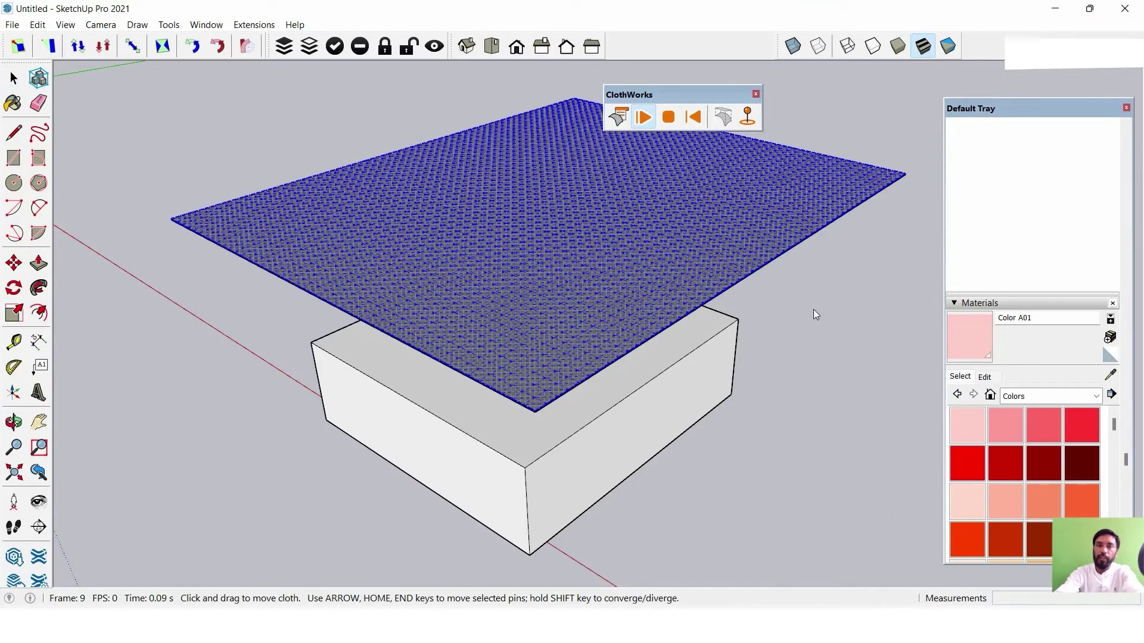
scroll(721, 343, "down", 2)
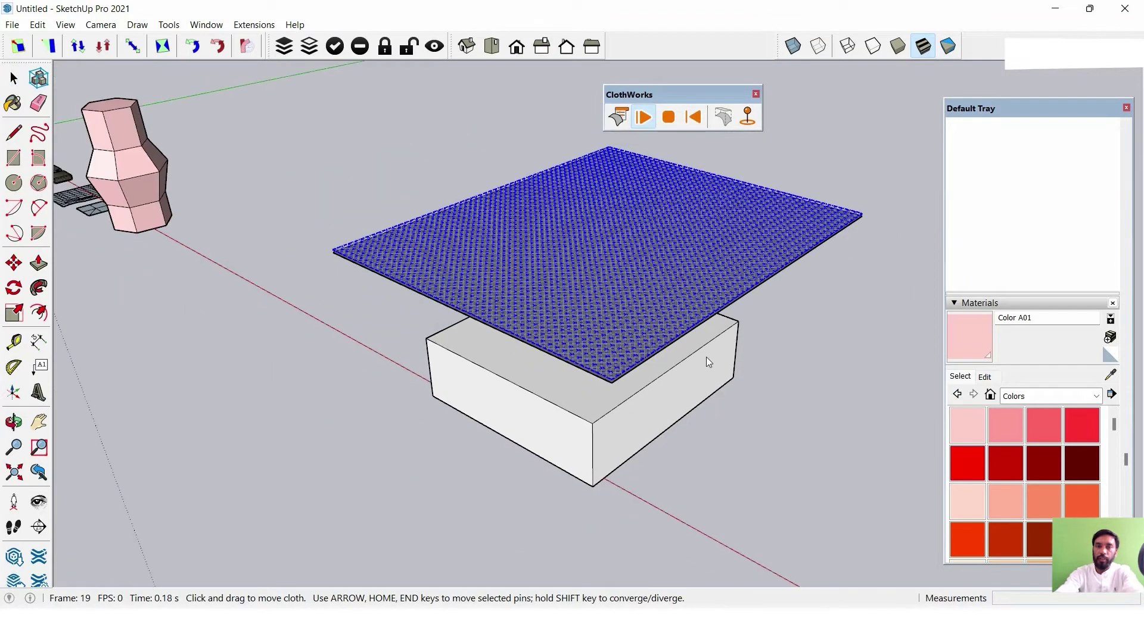
mouse_move(706, 357)
middle_mouse_down()
mouse_move(691, 388)
mouse_move(657, 326)
middle_mouse_up()
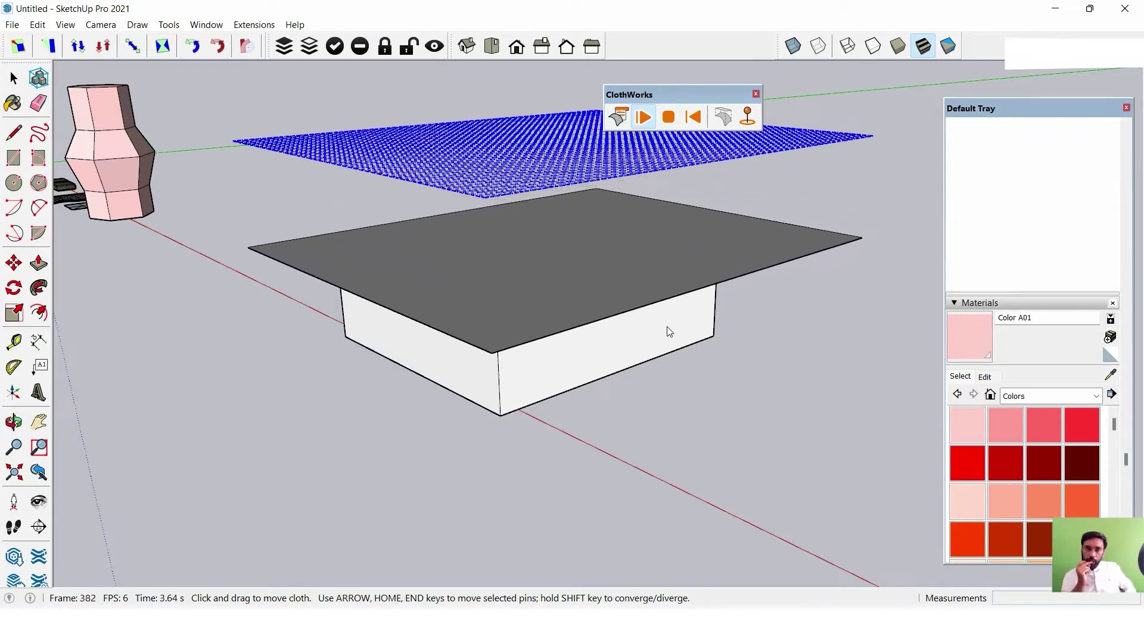
middle_click_drag(667, 332, 613, 417)
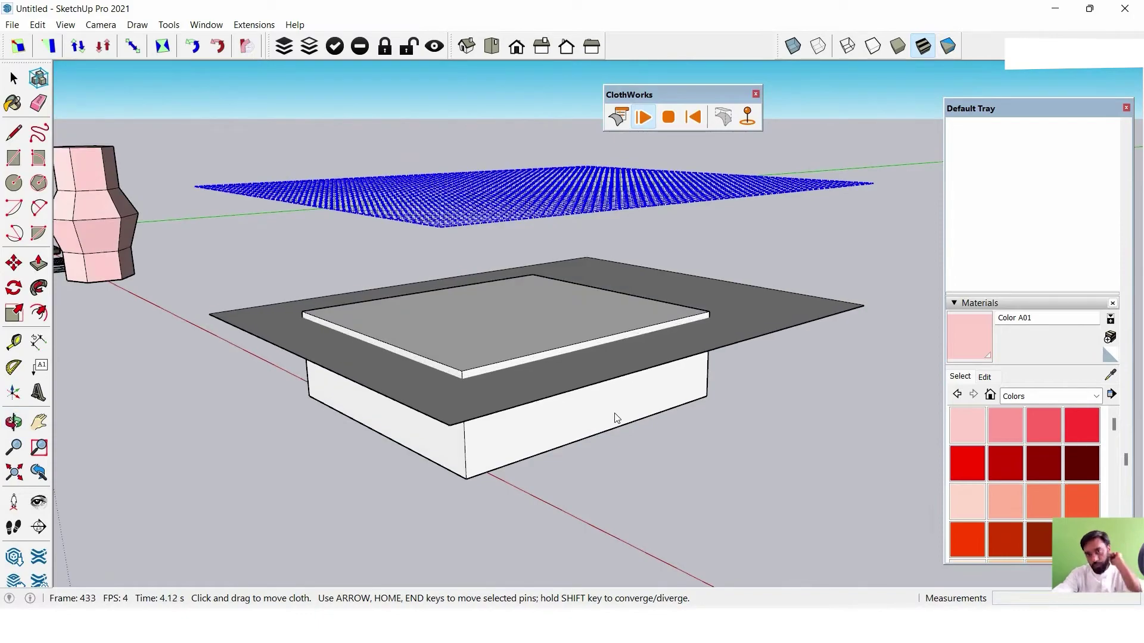
key("space")
Apply a ClothWorks cloth setting to the box.
right_click(572, 359)
left_click(741, 622)
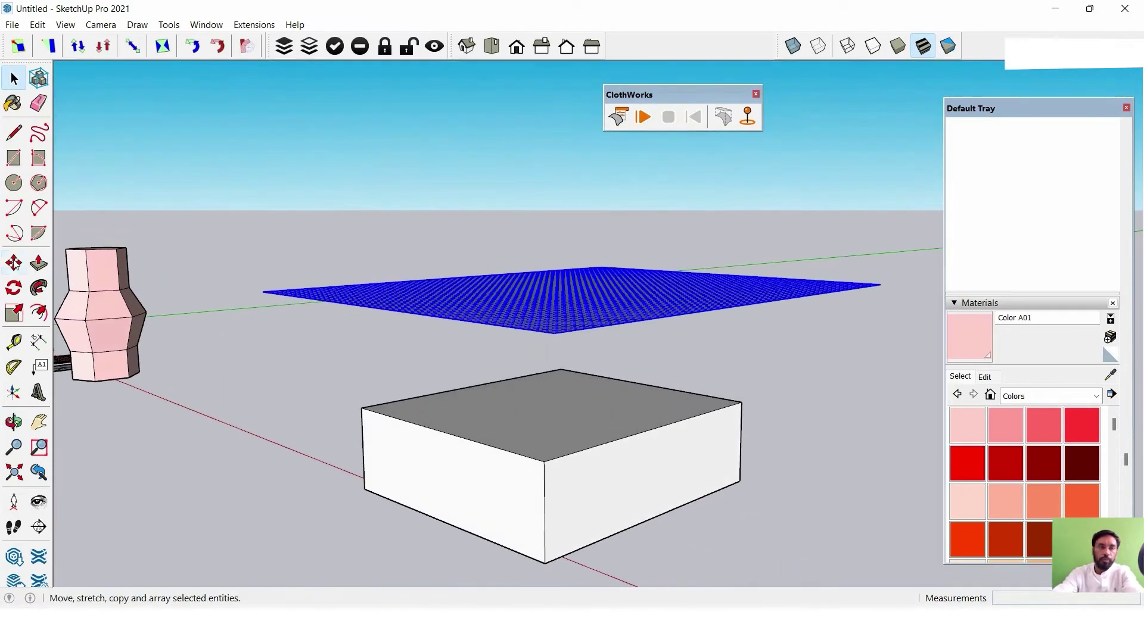
left_click(14, 262)
mouse_move(544, 429)
middle_mouse_down()
mouse_move(820, 401)
mouse_move(744, 298)
middle_mouse_up()
Replay the simulation and stop it once the cloth drapes over the box.
left_click(643, 117)
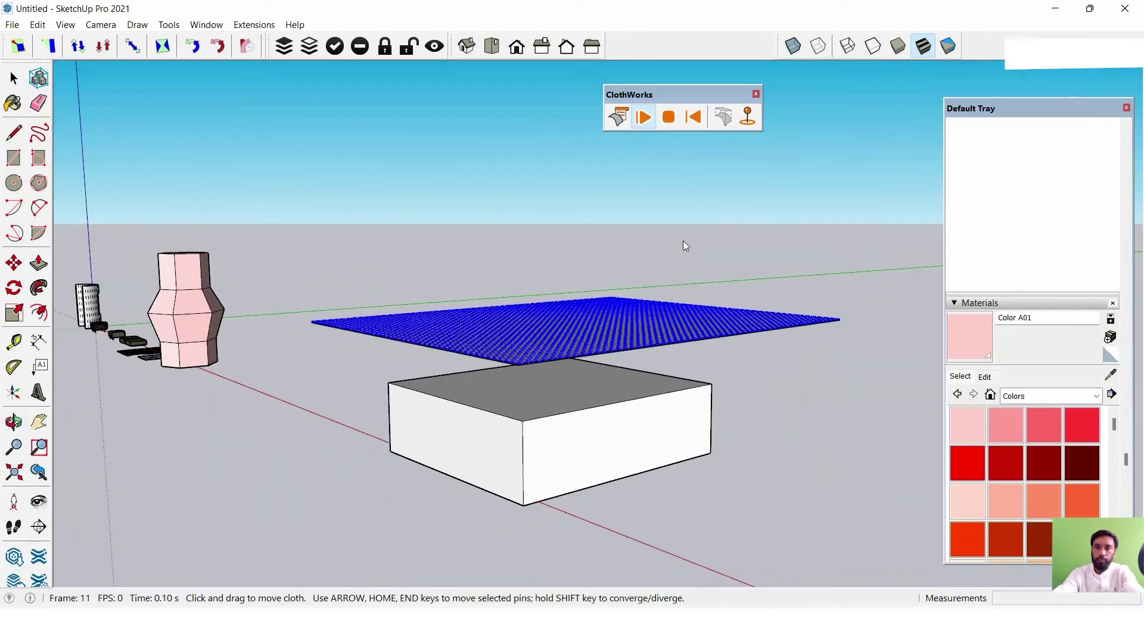
middle_click_drag(685, 245, 709, 299)
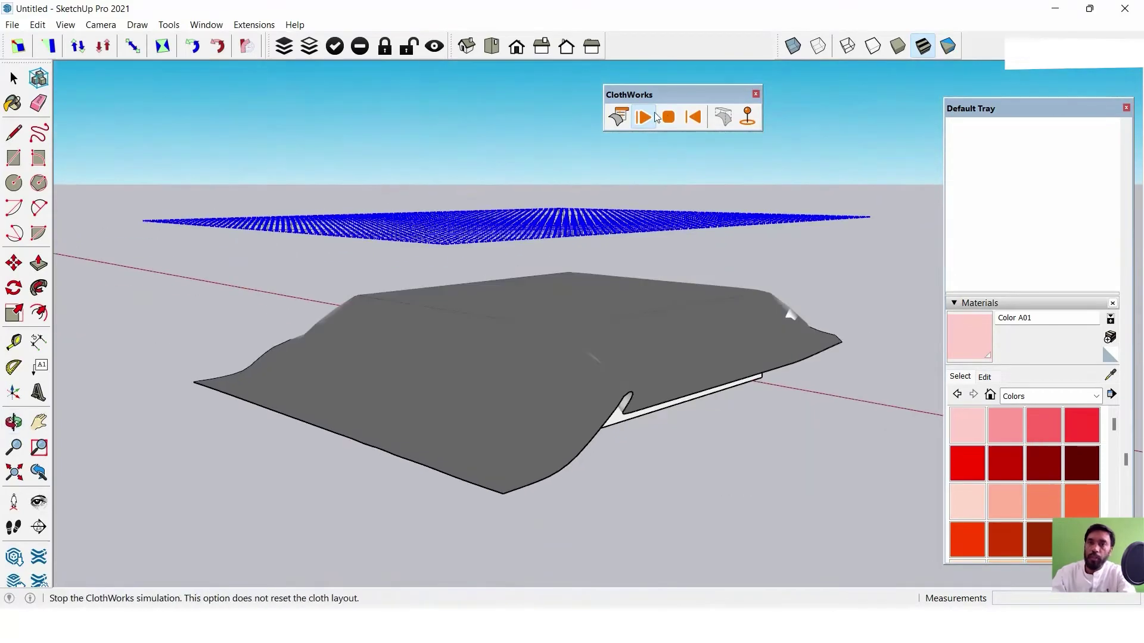
left_click(668, 117)
mouse_move(613, 310)
middle_mouse_down()
mouse_move(582, 377)
mouse_move(577, 338)
mouse_move(452, 366)
mouse_move(511, 434)
mouse_move(198, 431)
mouse_move(582, 425)
middle_mouse_up()
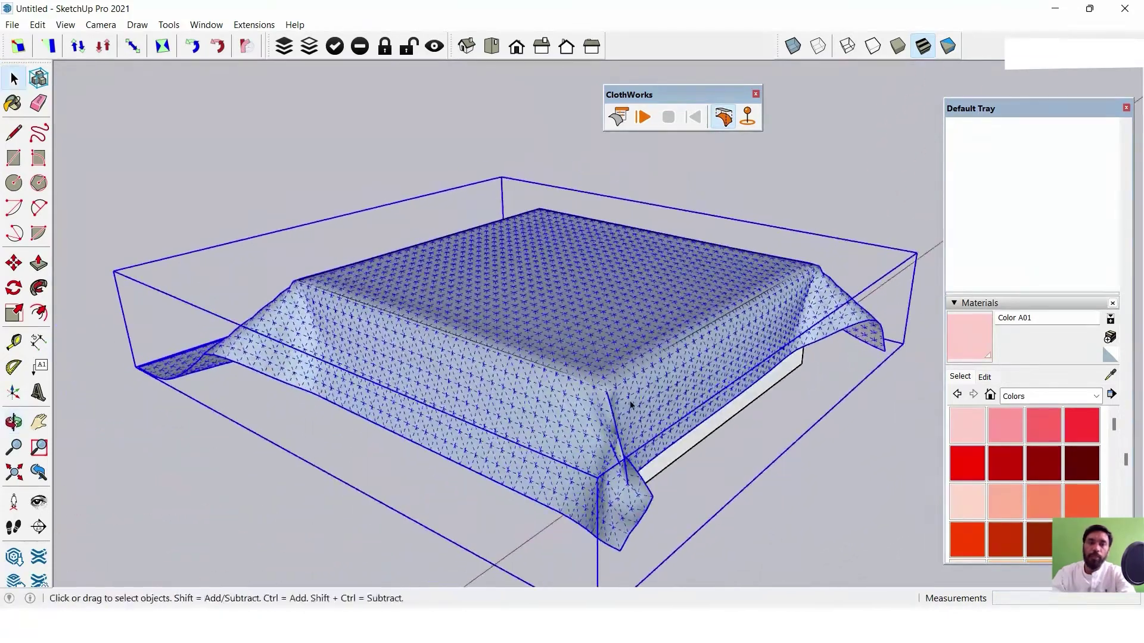
left_click(802, 480)
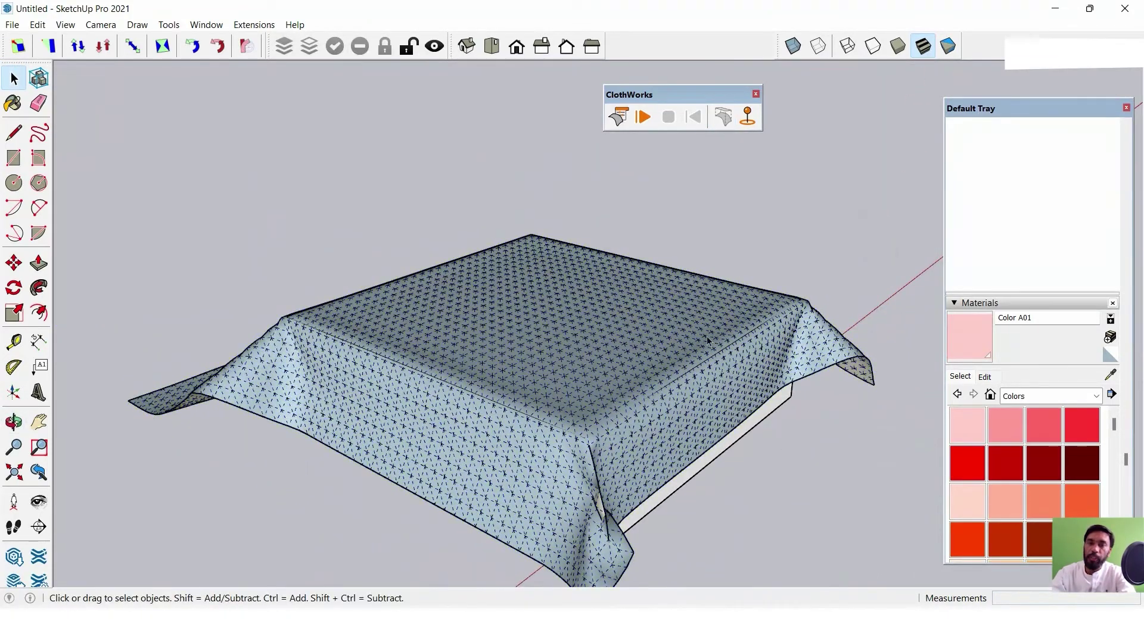
scroll(715, 345, "up", 2)
mouse_move(755, 342)
middle_mouse_down()
mouse_move(733, 350)
mouse_move(753, 219)
mouse_move(729, 419)
mouse_move(738, 396)
mouse_move(601, 276)
middle_mouse_up()
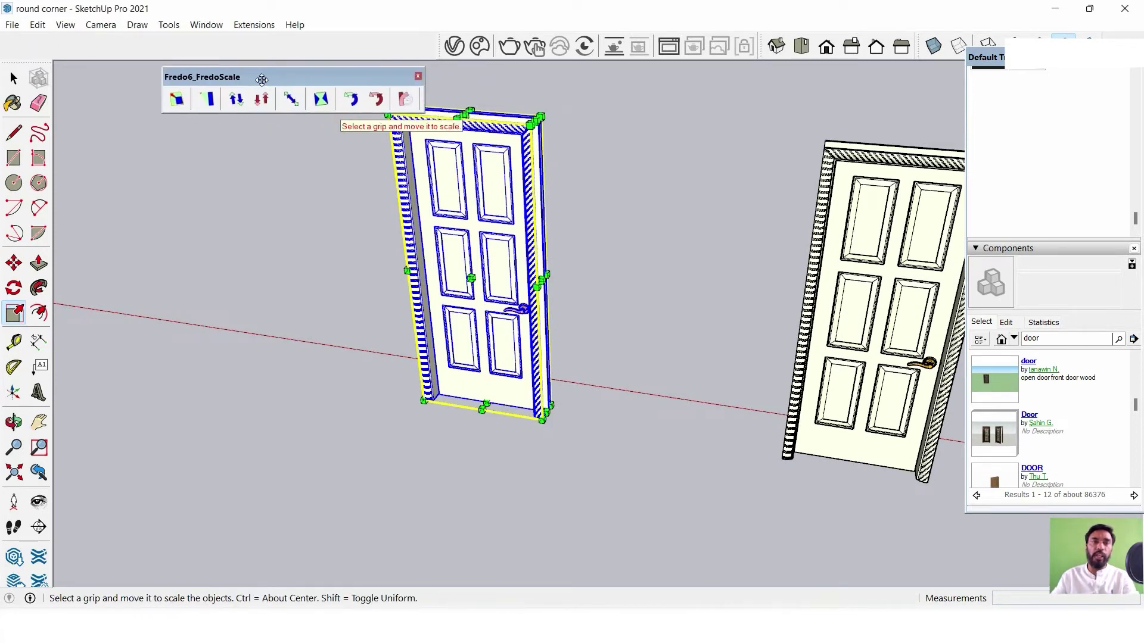
Try stretching the door wider along red with the Scale tool, then cancel.
mouse_move(388, 113)
left_mouse_down()
mouse_move(451, 135)
mouse_move(350, 184)
left_mouse_up()
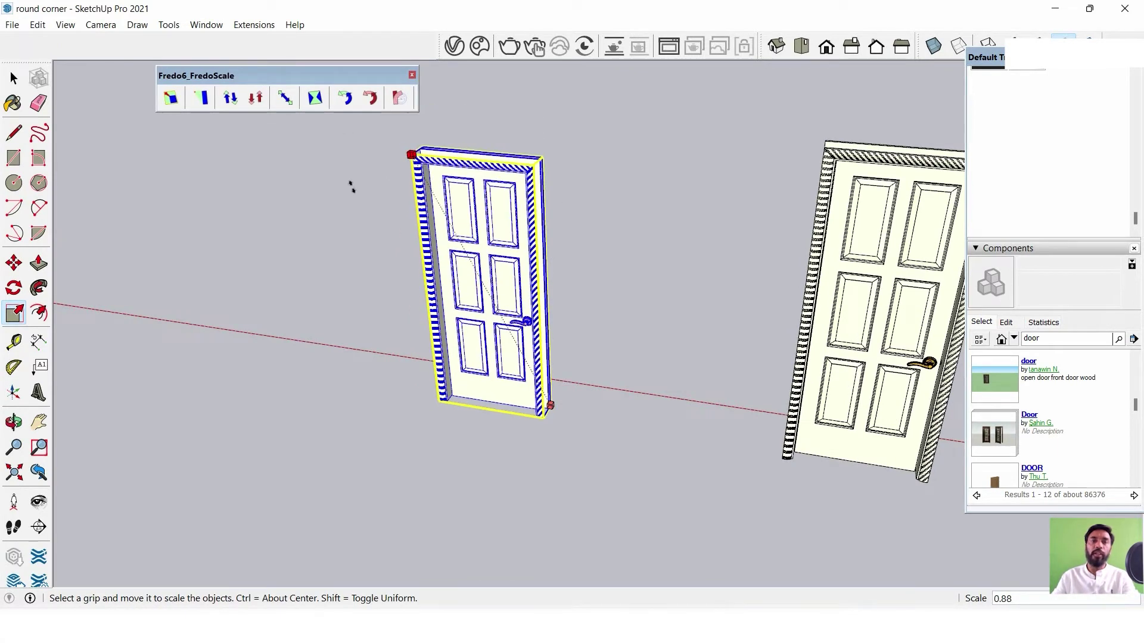
mouse_move(351, 185)
middle_mouse_down()
mouse_move(416, 265)
mouse_move(401, 236)
middle_mouse_up()
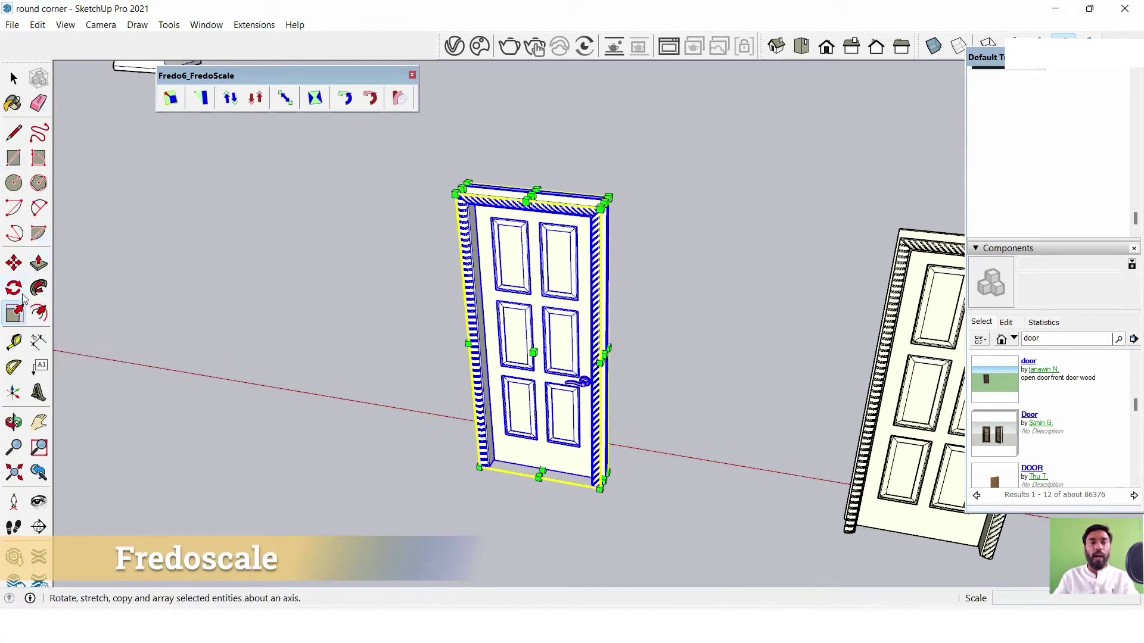
left_click(20, 317)
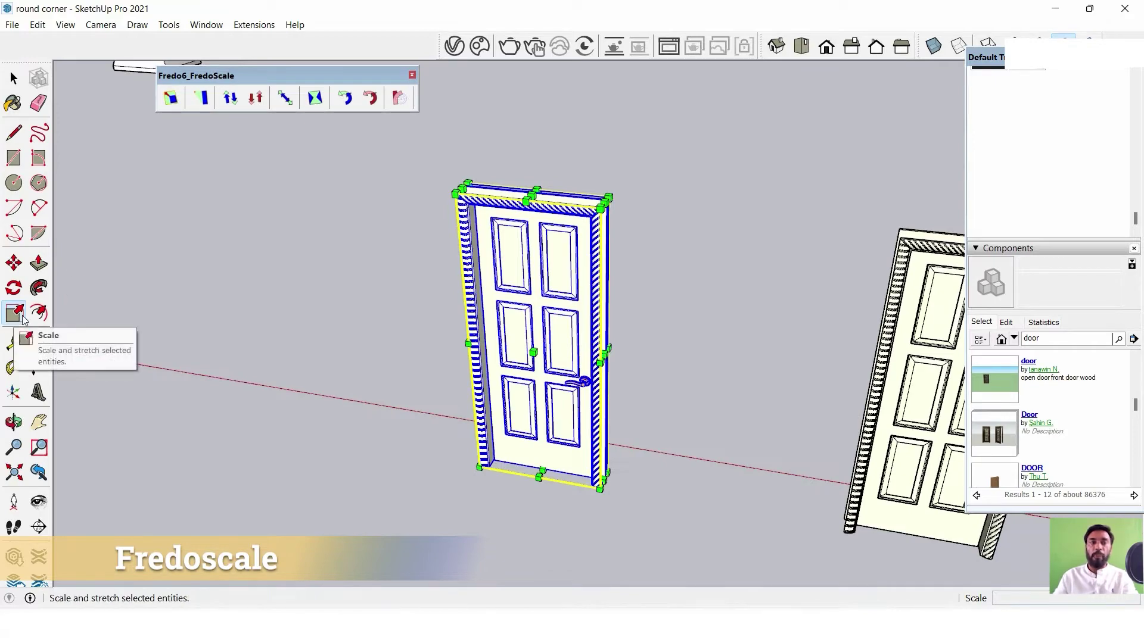
mouse_move(456, 227)
middle_mouse_down()
mouse_move(626, 286)
mouse_move(573, 284)
mouse_move(645, 327)
mouse_move(575, 306)
mouse_move(575, 333)
middle_mouse_up()
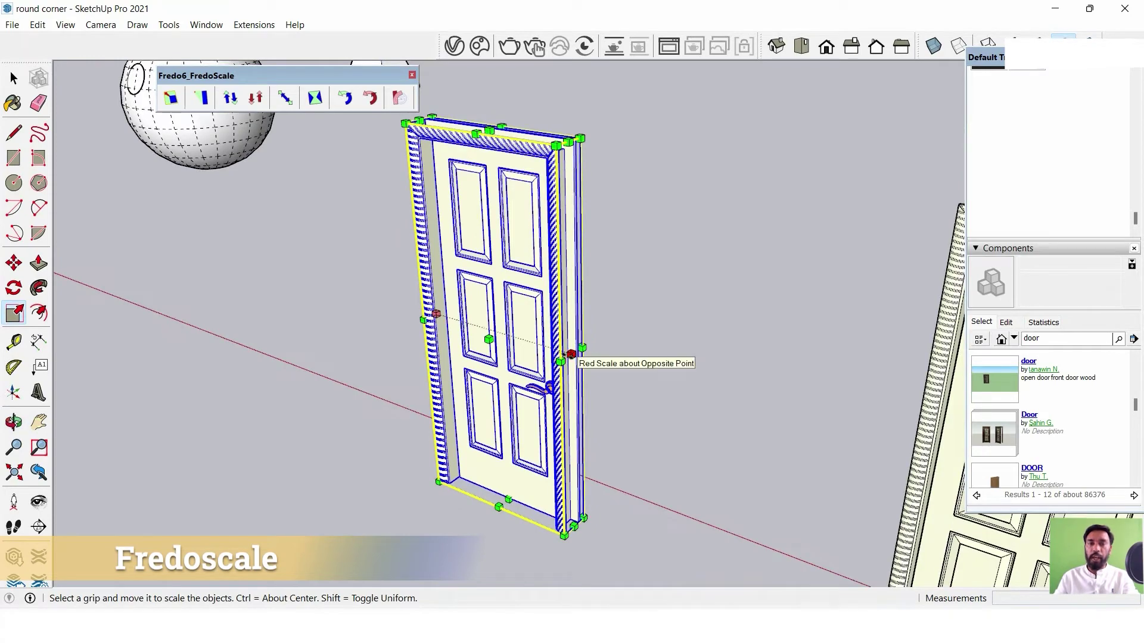
left_click_drag(571, 354, 813, 425)
mouse_move(814, 424)
middle_mouse_down()
mouse_move(624, 351)
mouse_move(873, 401)
mouse_move(775, 358)
mouse_move(500, 166)
mouse_move(513, 257)
mouse_move(577, 274)
mouse_move(534, 273)
mouse_move(578, 323)
middle_mouse_up()
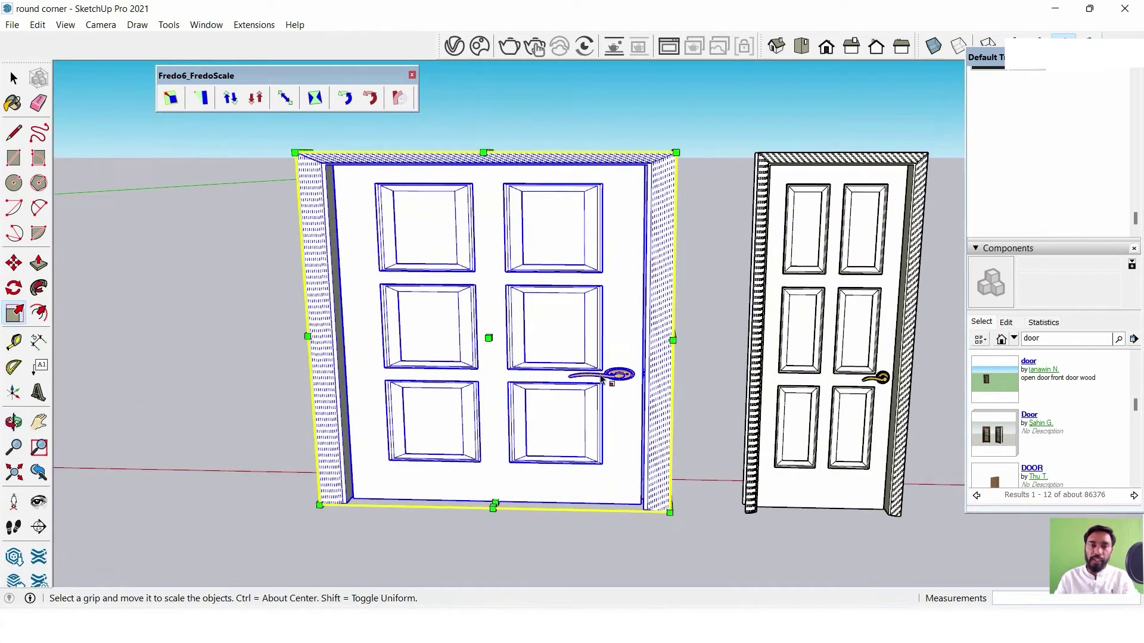
mouse_move(601, 377)
middle_mouse_down()
mouse_move(511, 353)
mouse_move(460, 411)
mouse_move(506, 377)
middle_mouse_up()
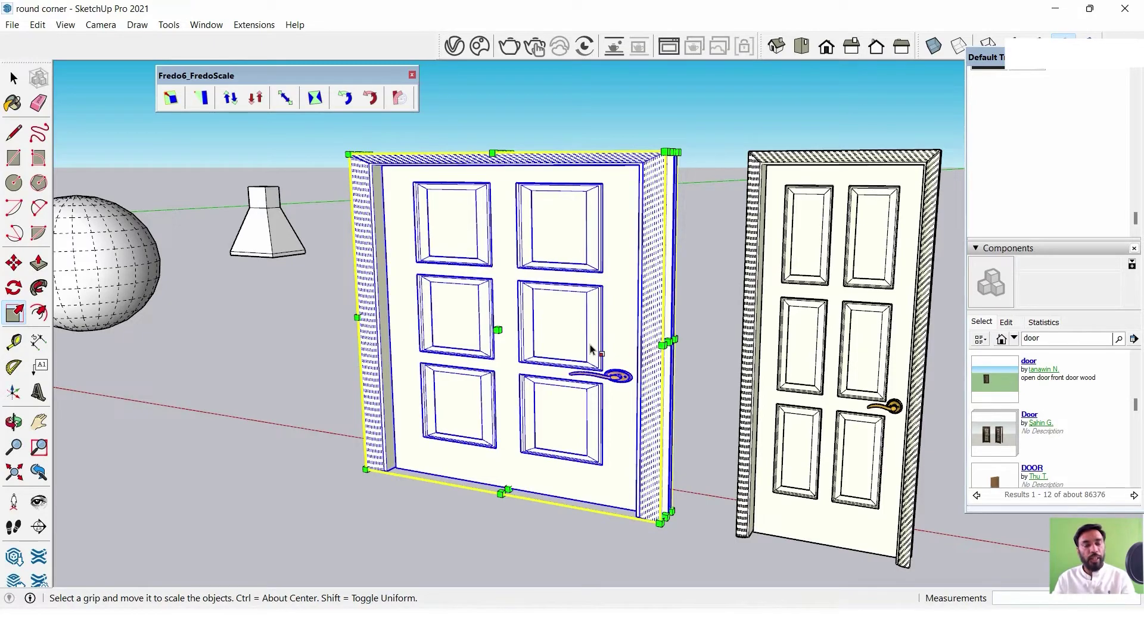
key("Escape")
Scale the door to 2.00 along the red axis.
mouse_move(554, 316)
middle_mouse_down()
mouse_move(494, 300)
mouse_move(509, 333)
mouse_move(498, 268)
mouse_move(517, 329)
middle_mouse_up()
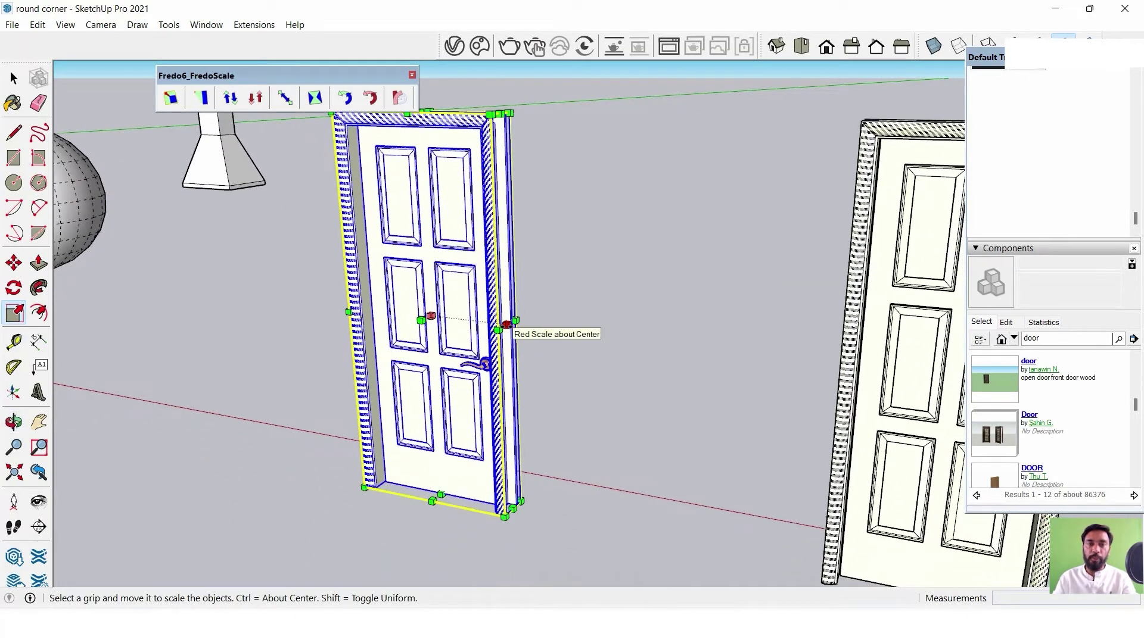
left_click_drag(507, 324, 662, 330)
type("2")
key("Return")
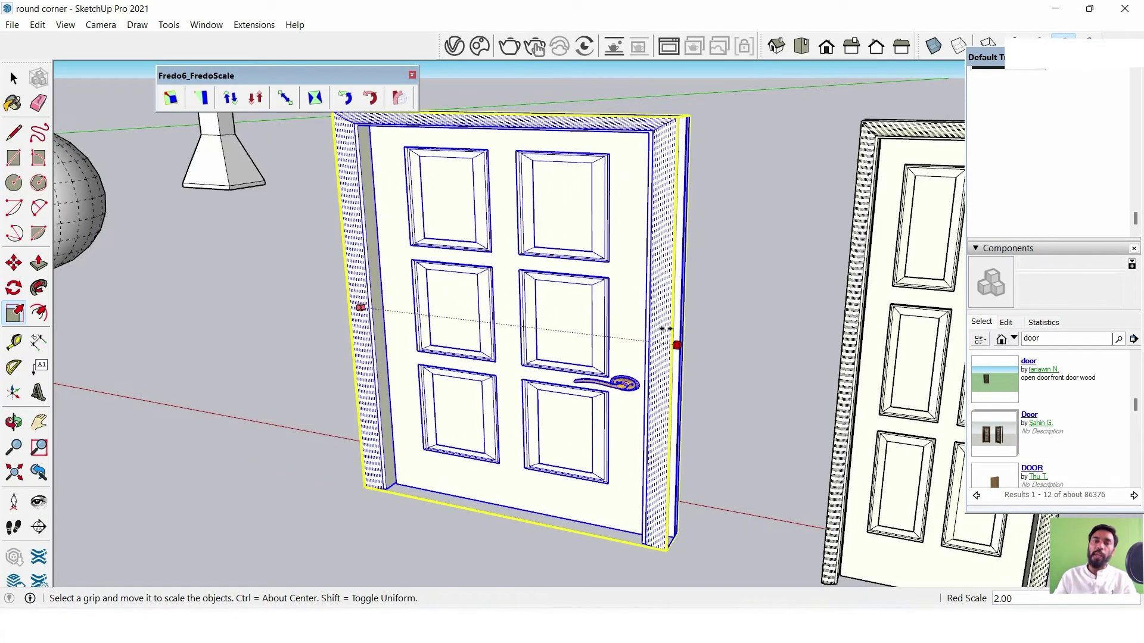
mouse_move(536, 302)
middle_mouse_down()
mouse_move(544, 281)
mouse_move(490, 289)
mouse_move(518, 298)
middle_mouse_up()
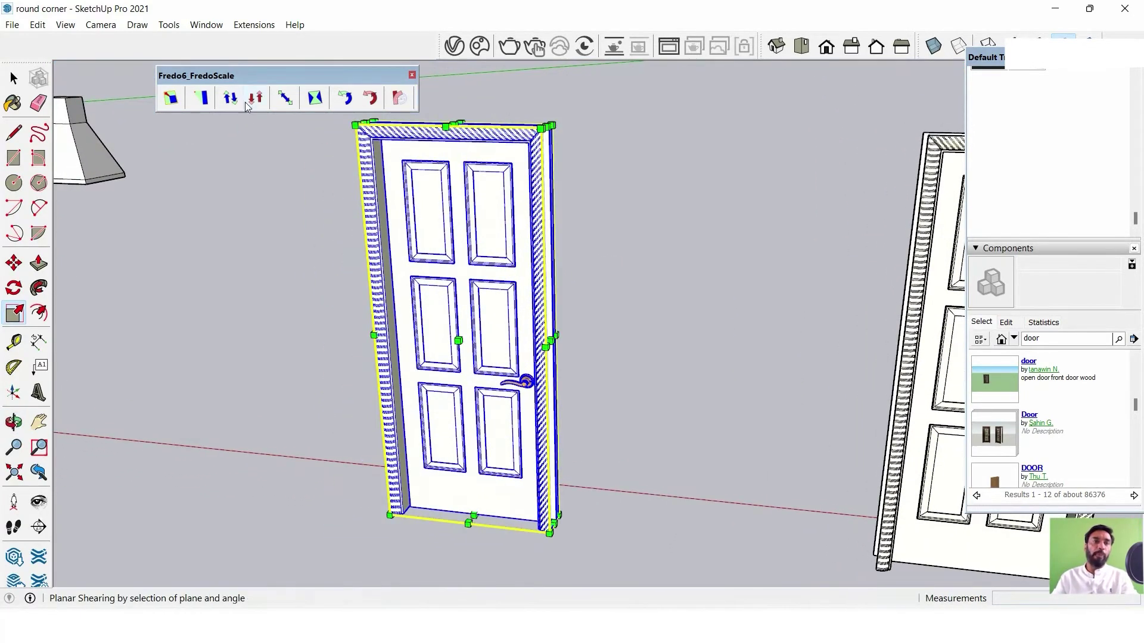
Activate FredoScale Box Stretching, pick the door's side grip, then cancel the preview.
left_click_drag(241, 82, 251, 74)
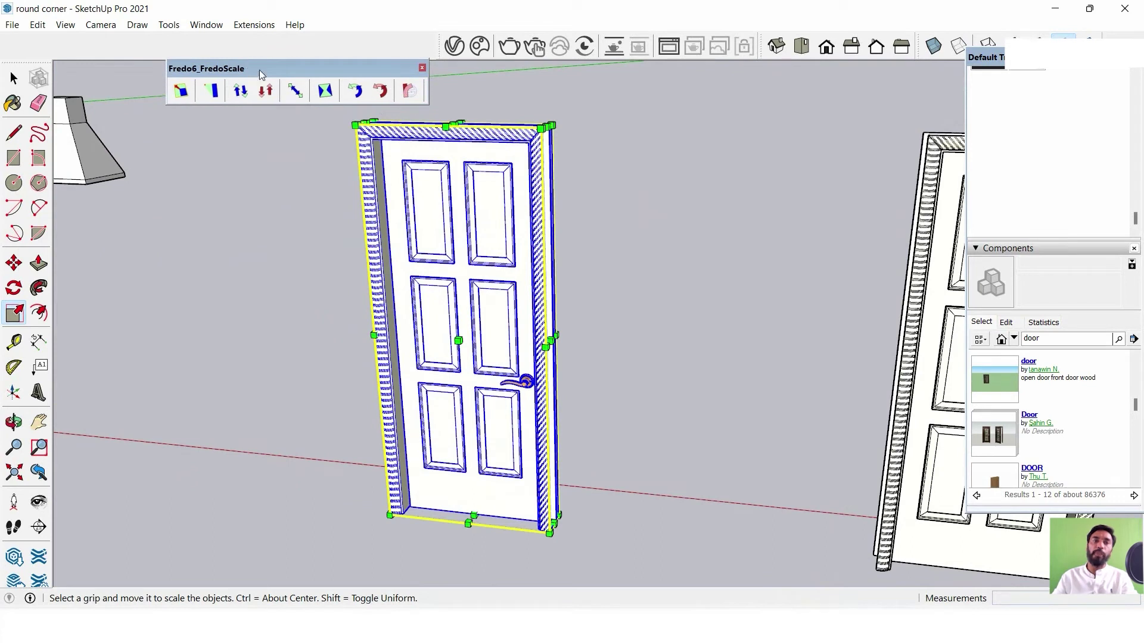
left_click(300, 96)
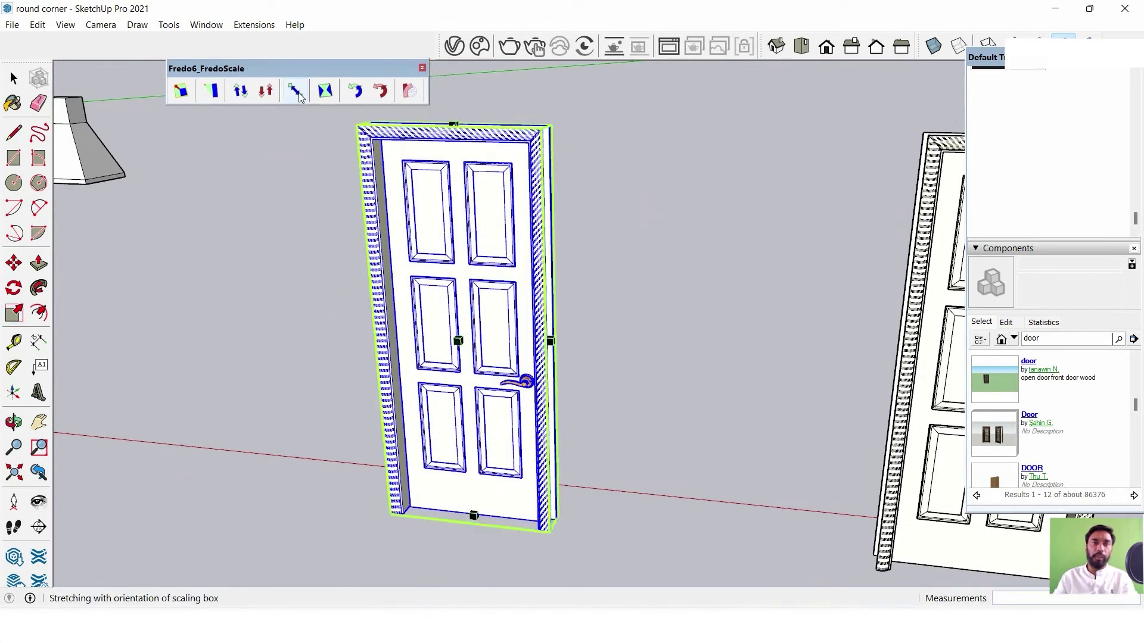
mouse_move(536, 301)
middle_mouse_down()
mouse_move(536, 283)
mouse_move(468, 307)
mouse_move(597, 200)
middle_mouse_up()
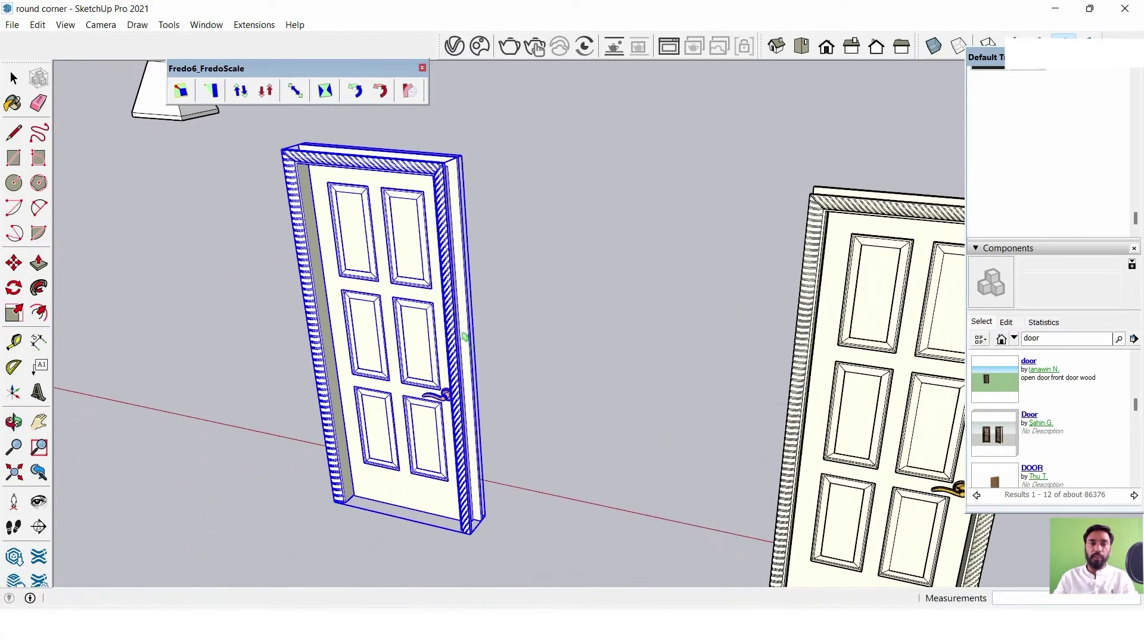
key("space")
scroll(361, 268, "down", 3)
scroll(361, 268, "up", 3)
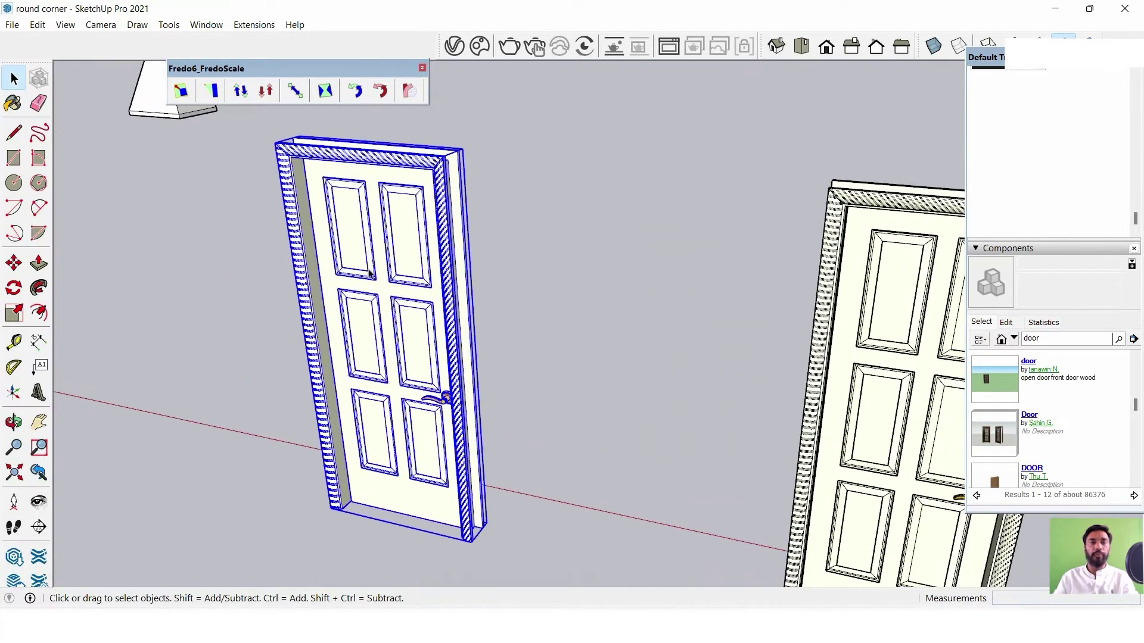
left_click(296, 92)
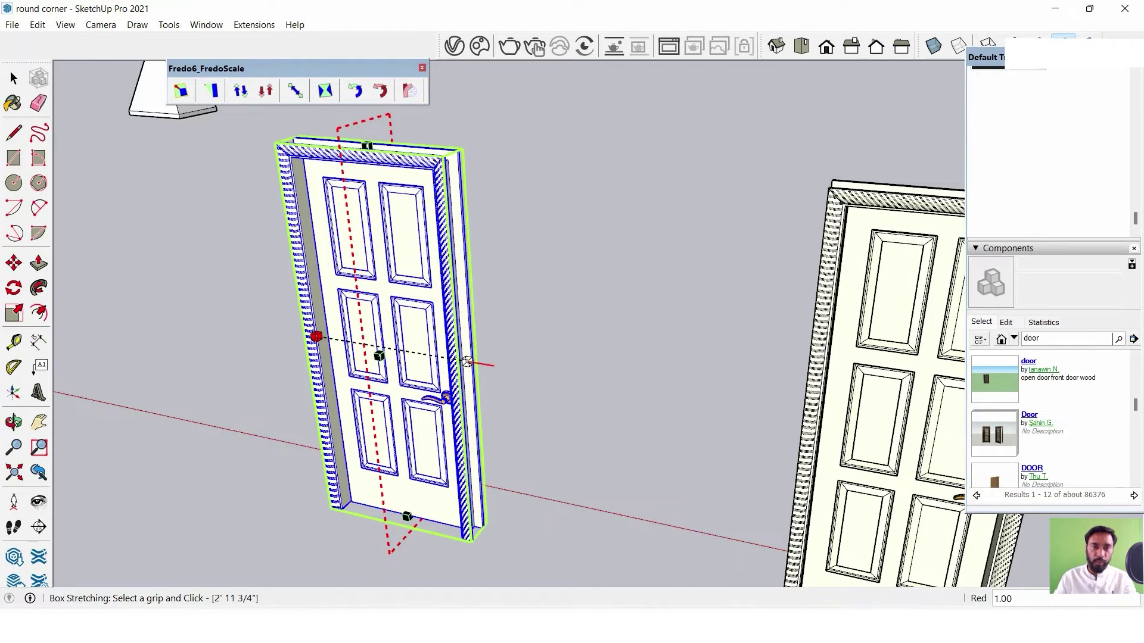
left_click(468, 362)
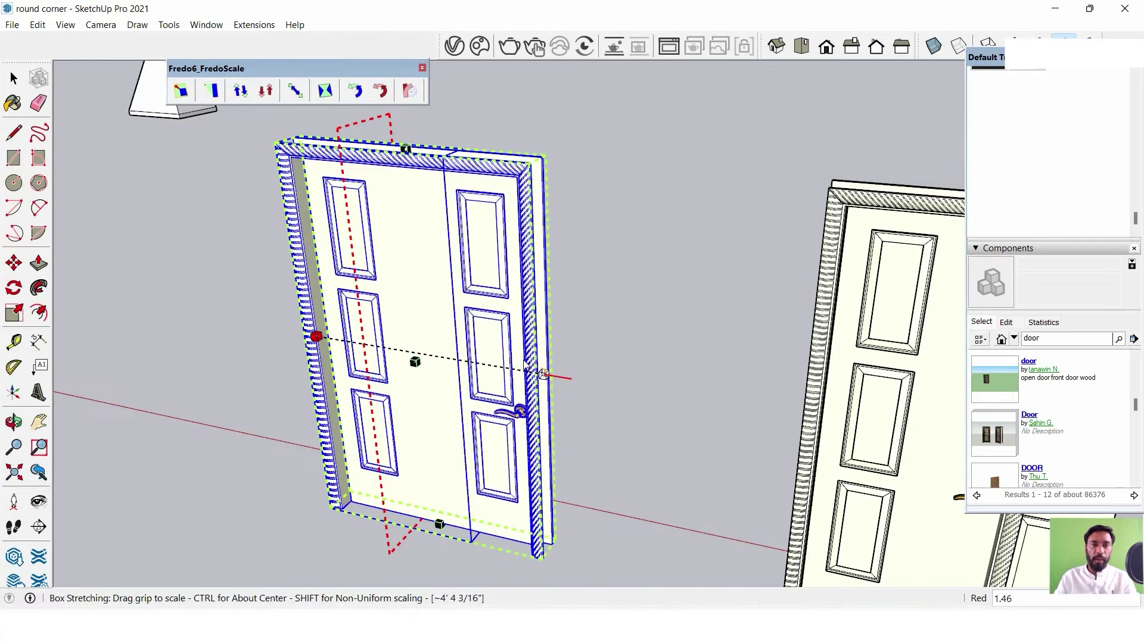
key("Escape")
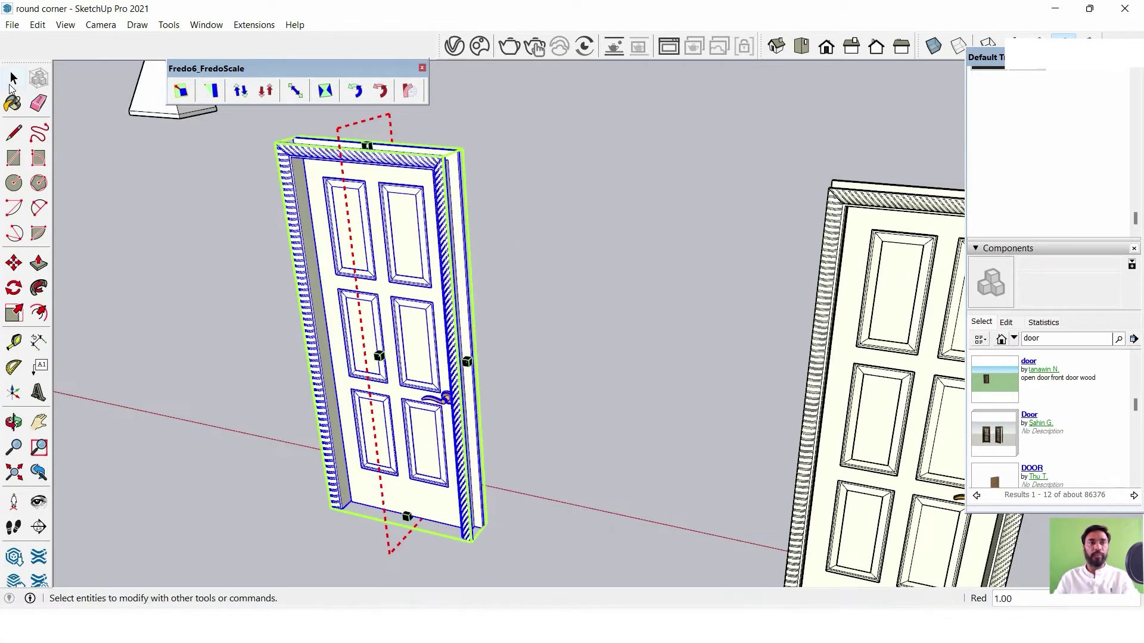
Select three of the four doors in the row.
left_click(12, 86)
left_click(592, 212)
scroll(654, 309, "down", 5)
mouse_move(653, 309)
middle_mouse_down()
mouse_move(463, 333)
mouse_move(498, 238)
middle_mouse_up()
scroll(464, 333, "down", 3)
left_click_drag(498, 205, 845, 420)
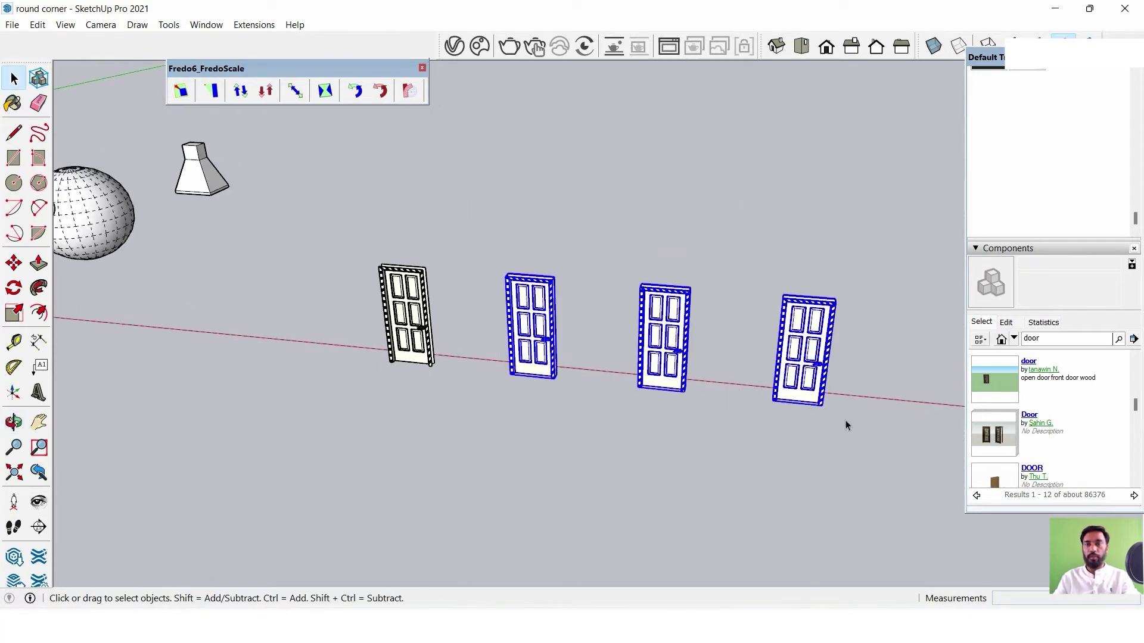
Delete the three selected doors and select the remaining one.
key("Delete")
scroll(434, 312, "up", 5)
left_click(370, 301)
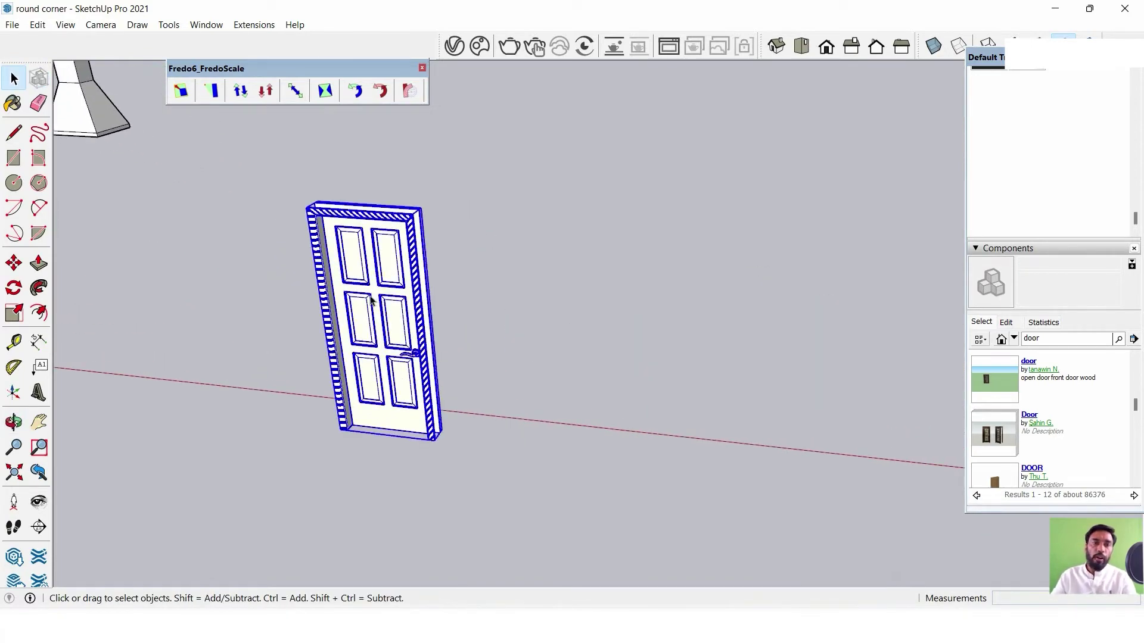
scroll(371, 301, "up", 3)
mouse_move(371, 301)
middle_mouse_down()
mouse_move(521, 321)
mouse_move(513, 309)
middle_mouse_up()
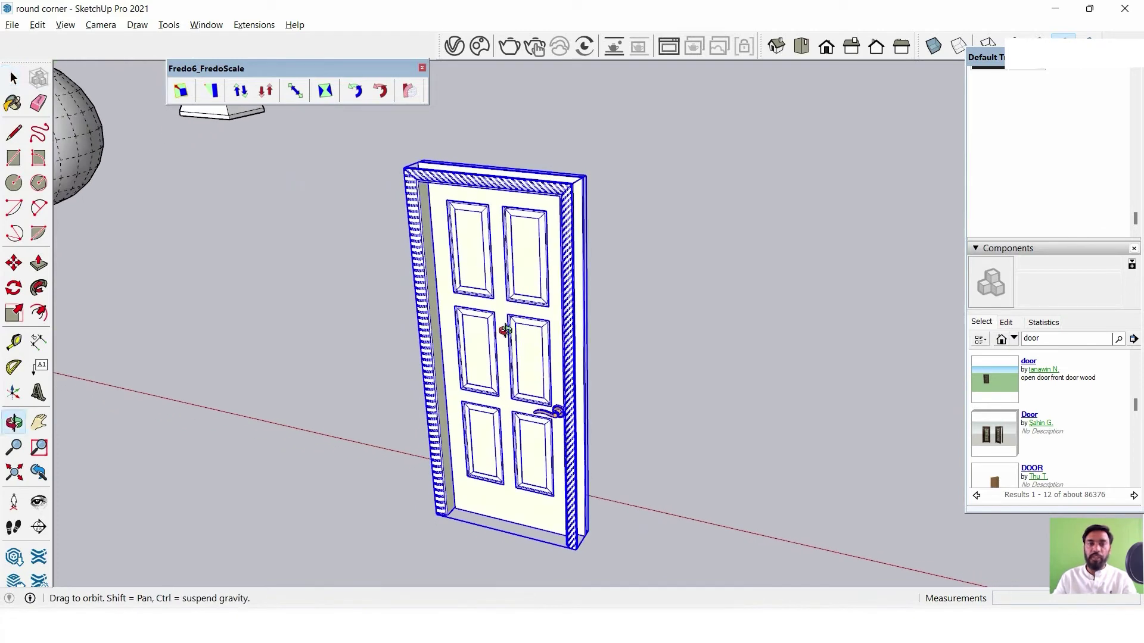
Activate Box Stretching on the door, adjust the view, then exit the tool.
left_click(299, 96)
scroll(634, 395, "up", 2)
scroll(612, 388, "up", 2)
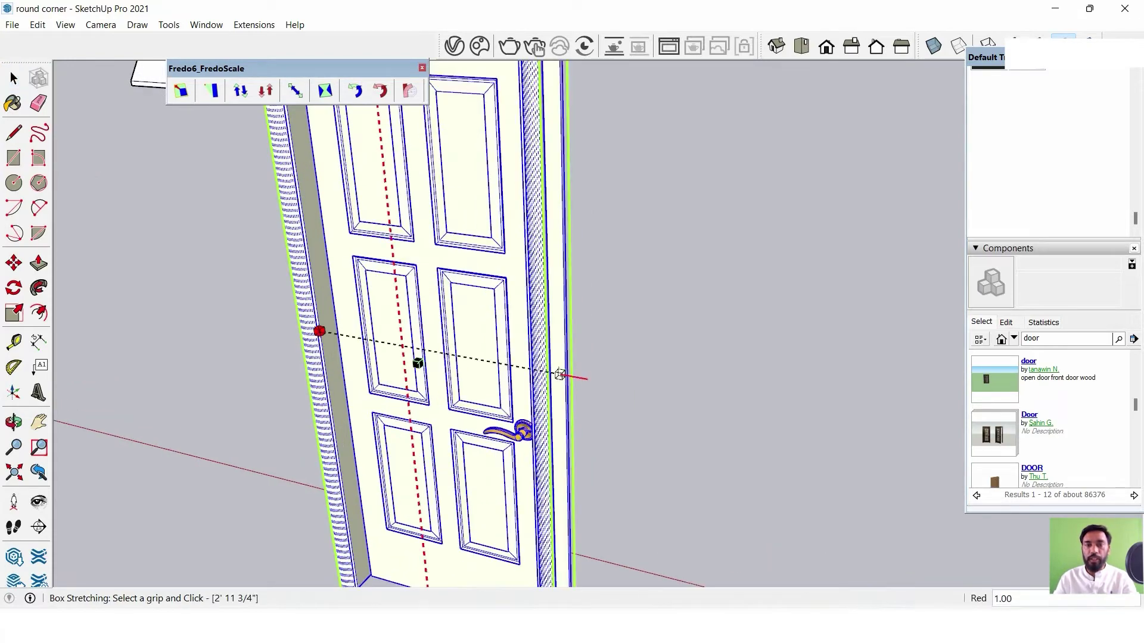
scroll(560, 375, "down", 3)
middle_click_drag(560, 374, 539, 428)
middle_click_drag(683, 173, 751, 78, "shift")
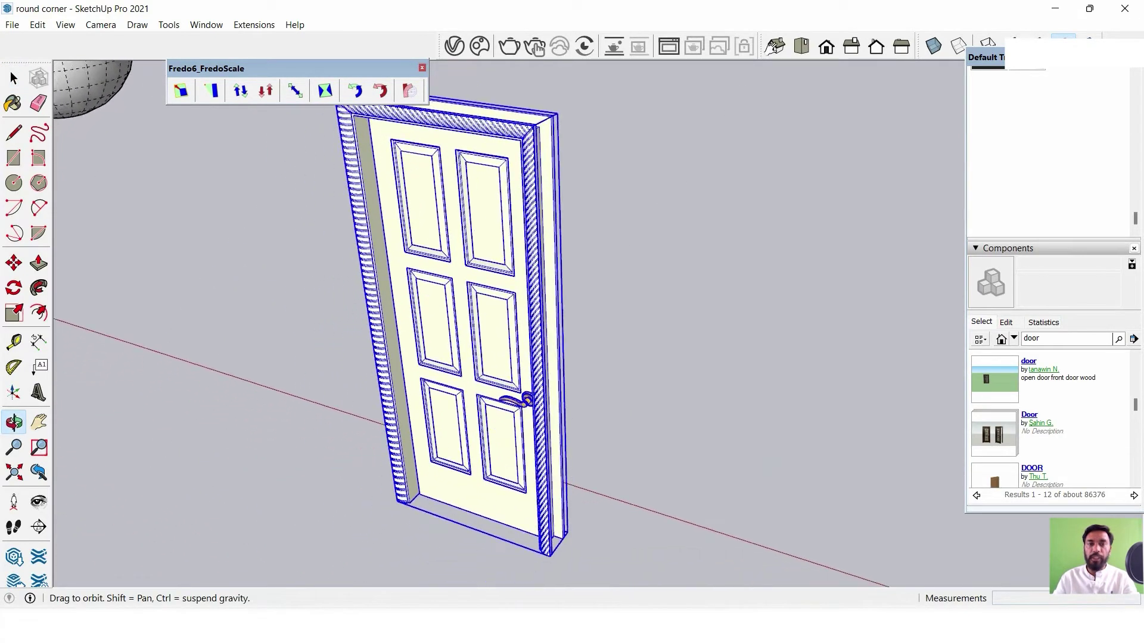
key("space")
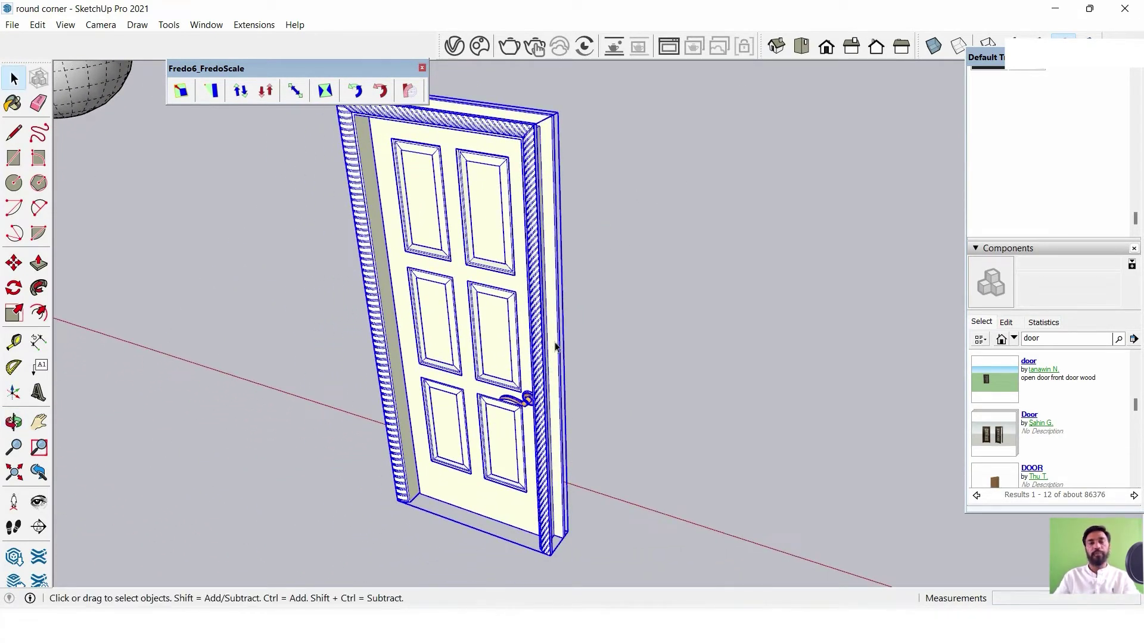
Widen the door with its right-side Box Stretching grip, then undo the stretch.
left_click(211, 91)
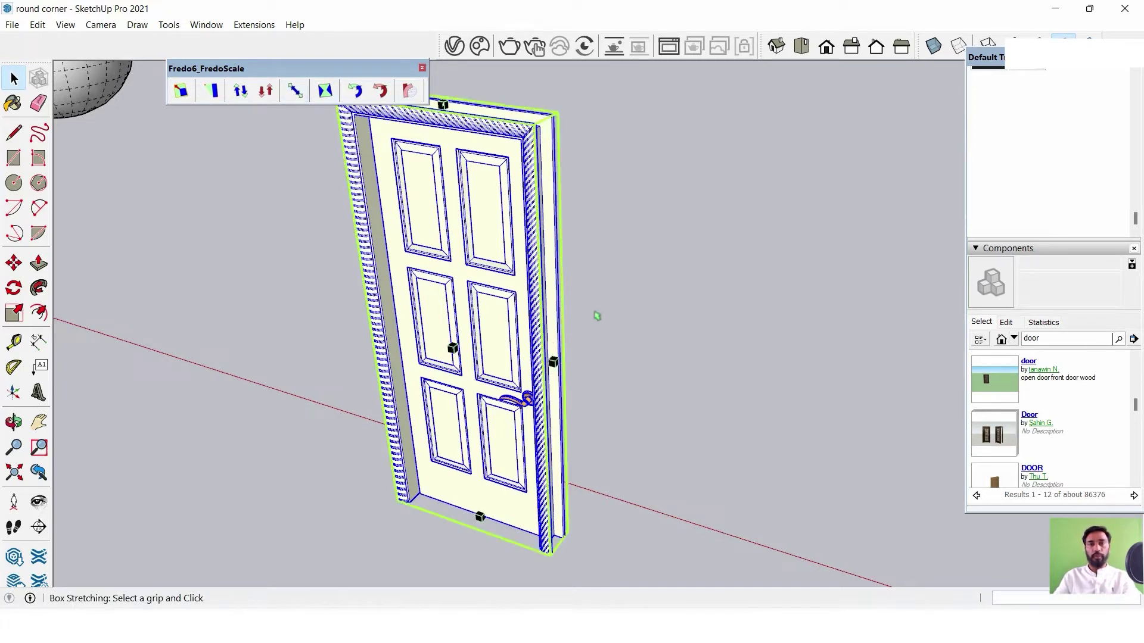
left_click(555, 362)
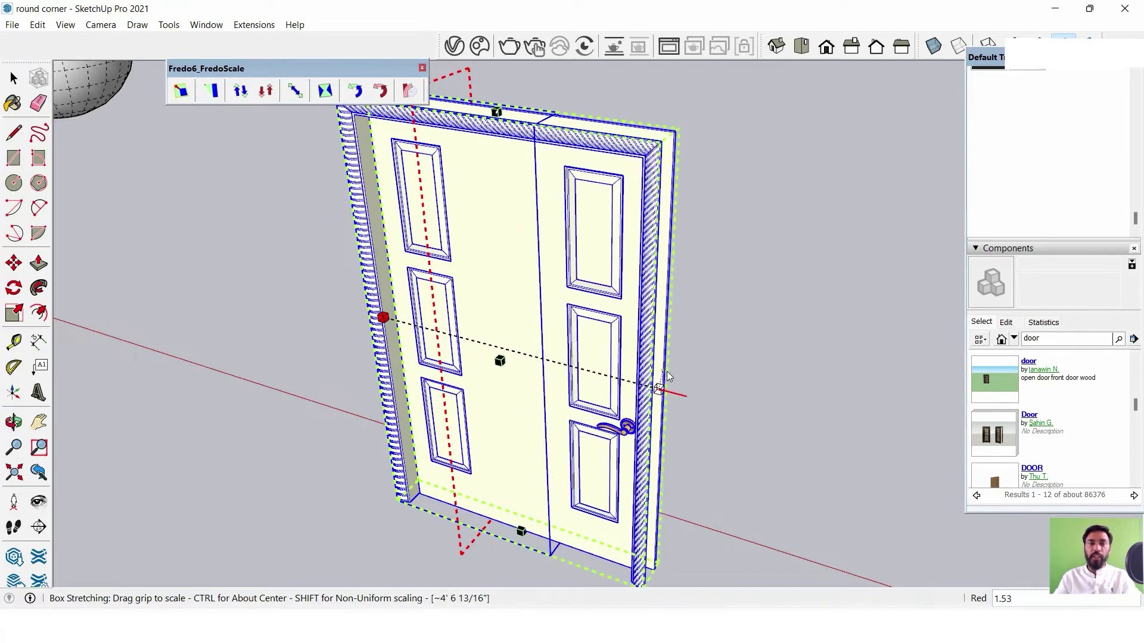
left_click(668, 376)
mouse_move(535, 321)
middle_mouse_down()
mouse_move(582, 312)
mouse_move(523, 299)
mouse_move(470, 253)
middle_mouse_up()
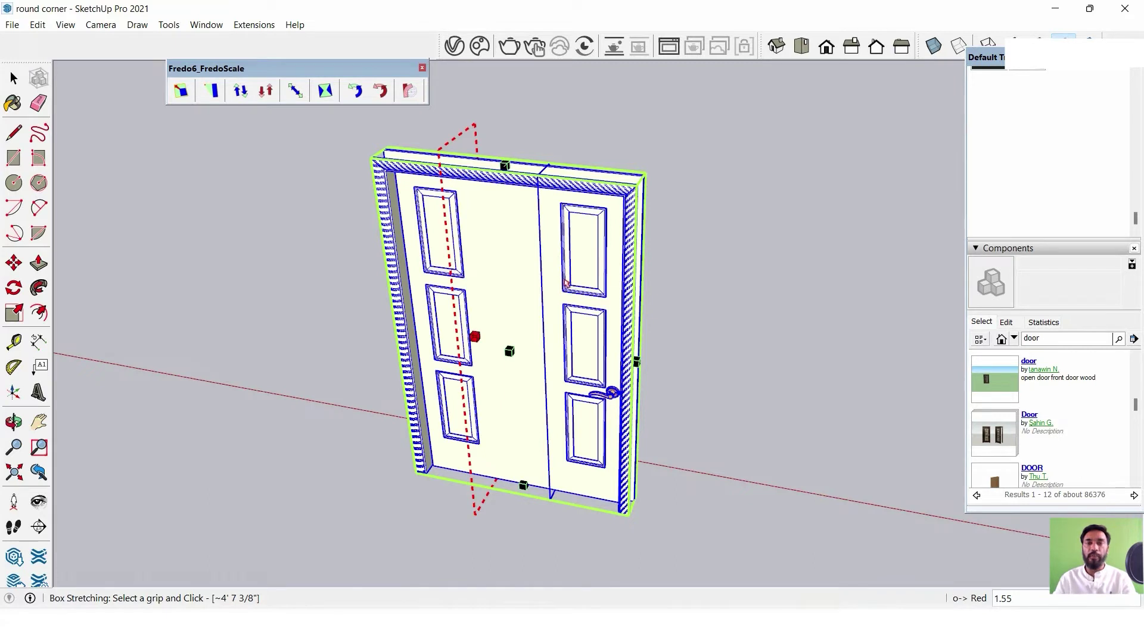
key("ctrl+z")
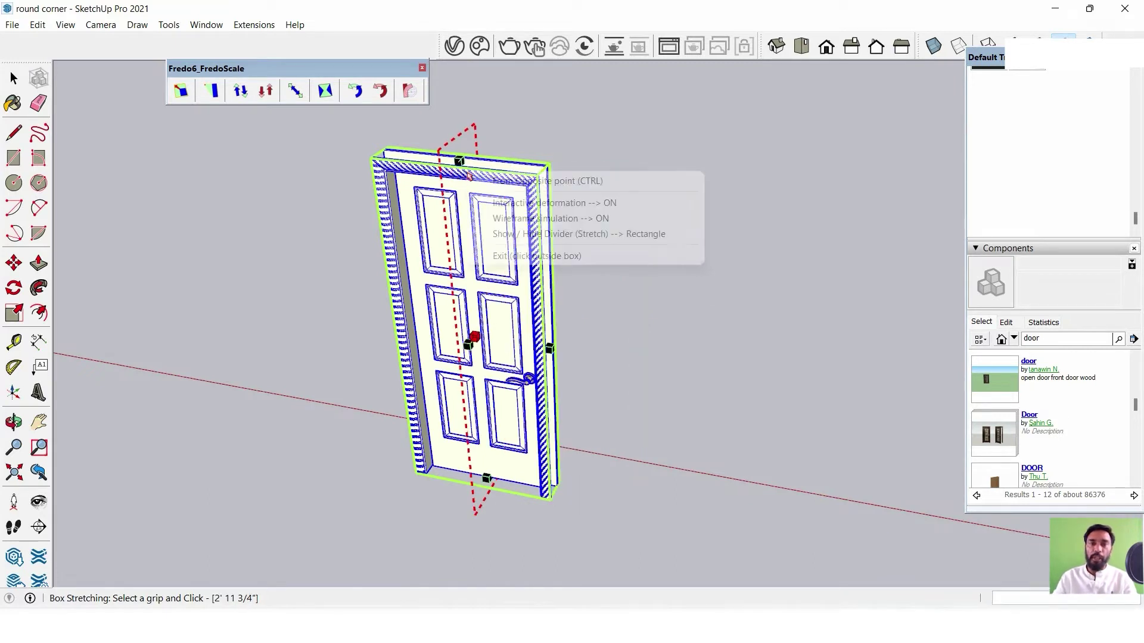
Toggle Show / Hide Divider (Stretch) twice in Box Stretching, exiting the tool each time.
right_click(468, 174)
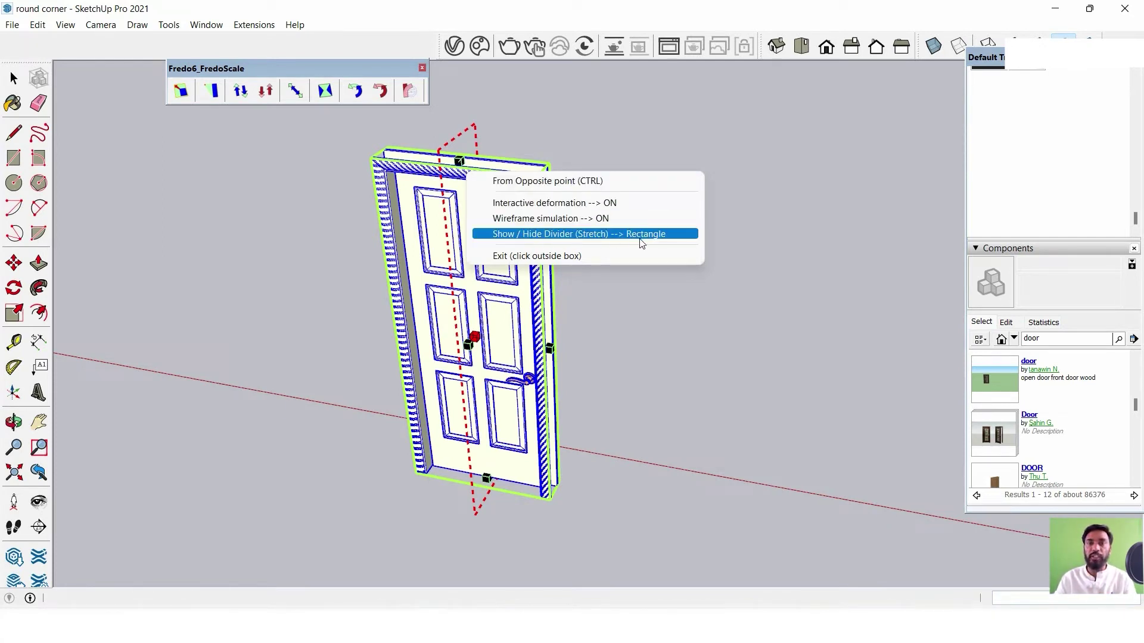
left_click(573, 236)
key("space")
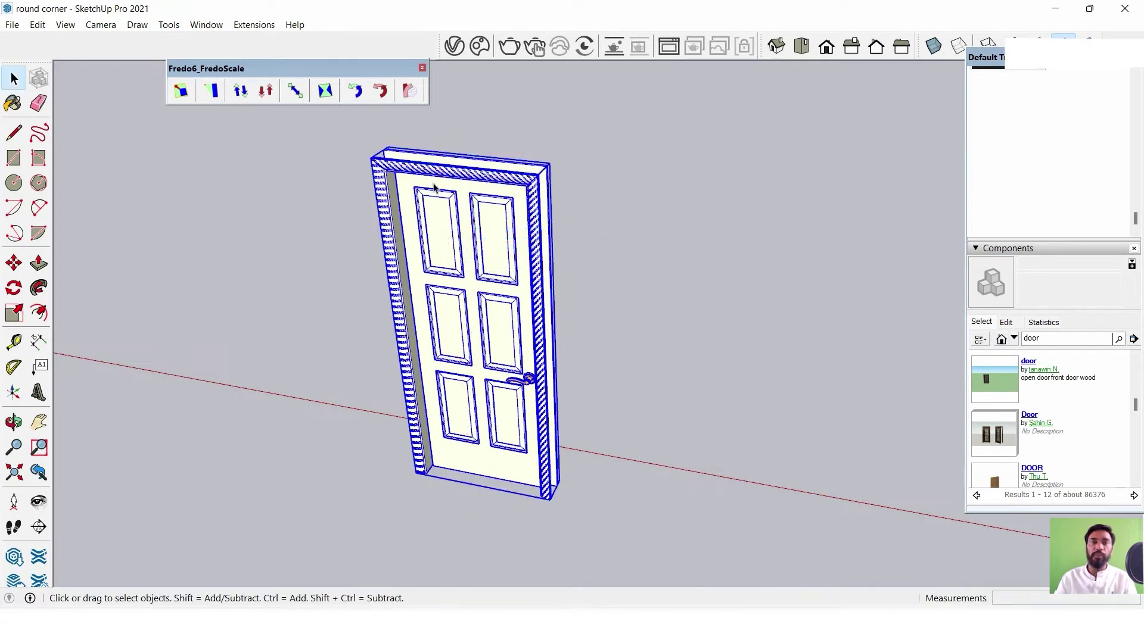
left_click(295, 91)
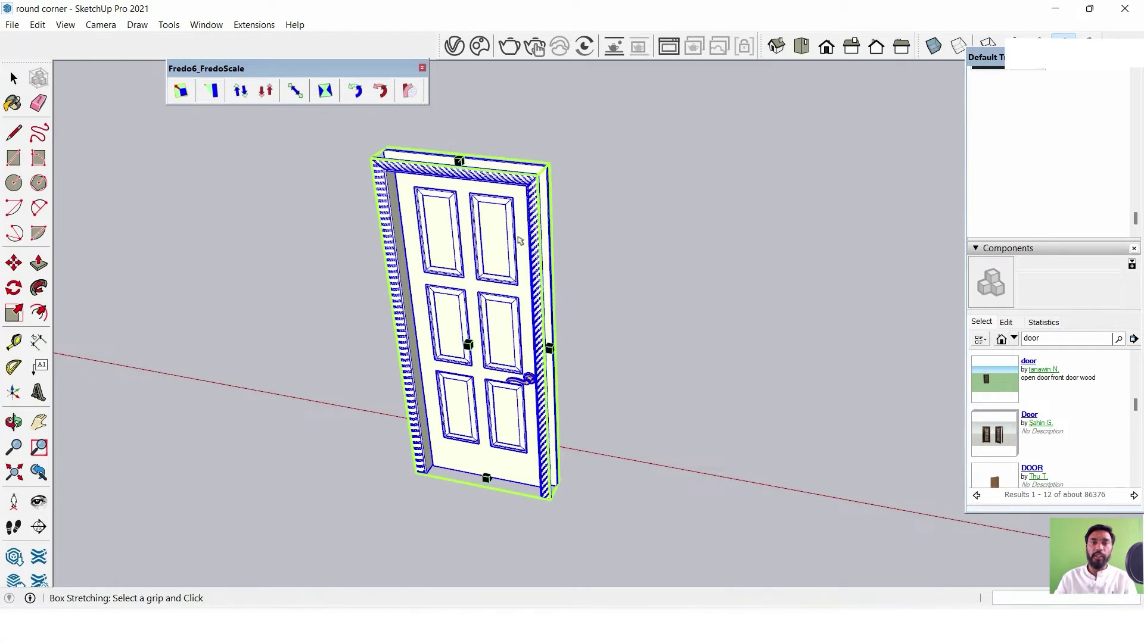
right_click(500, 220)
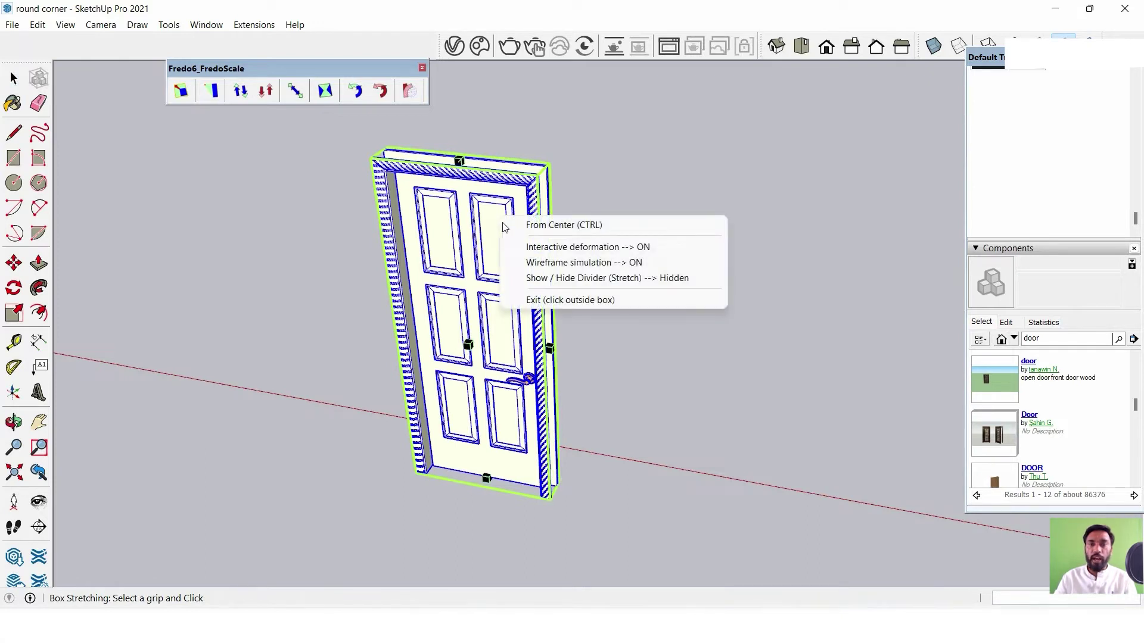
left_click(562, 278)
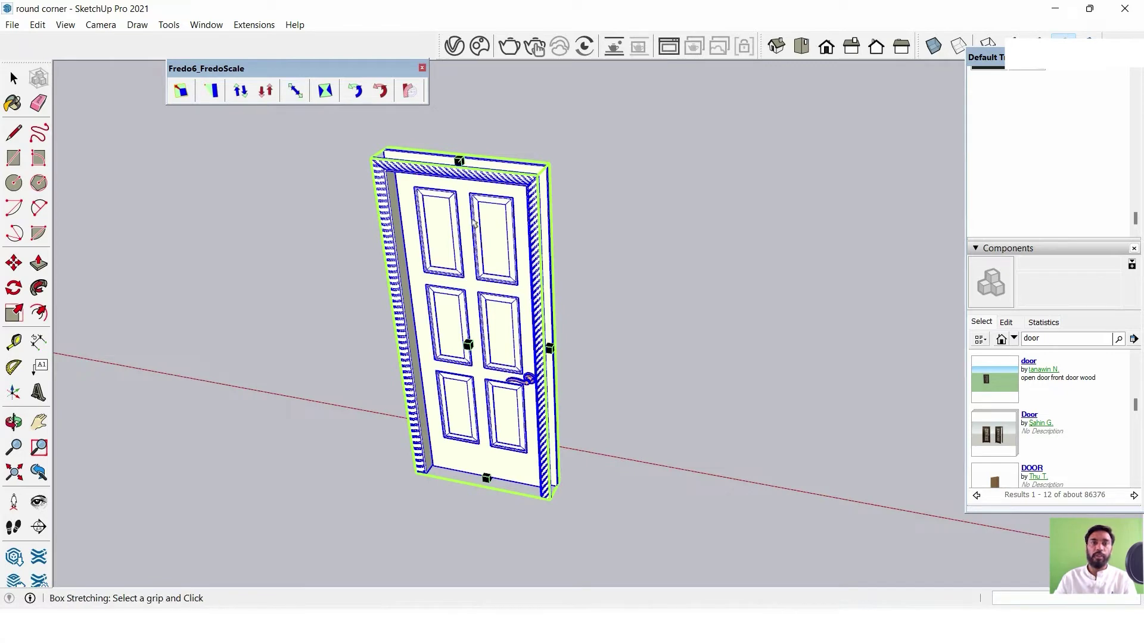
key("space")
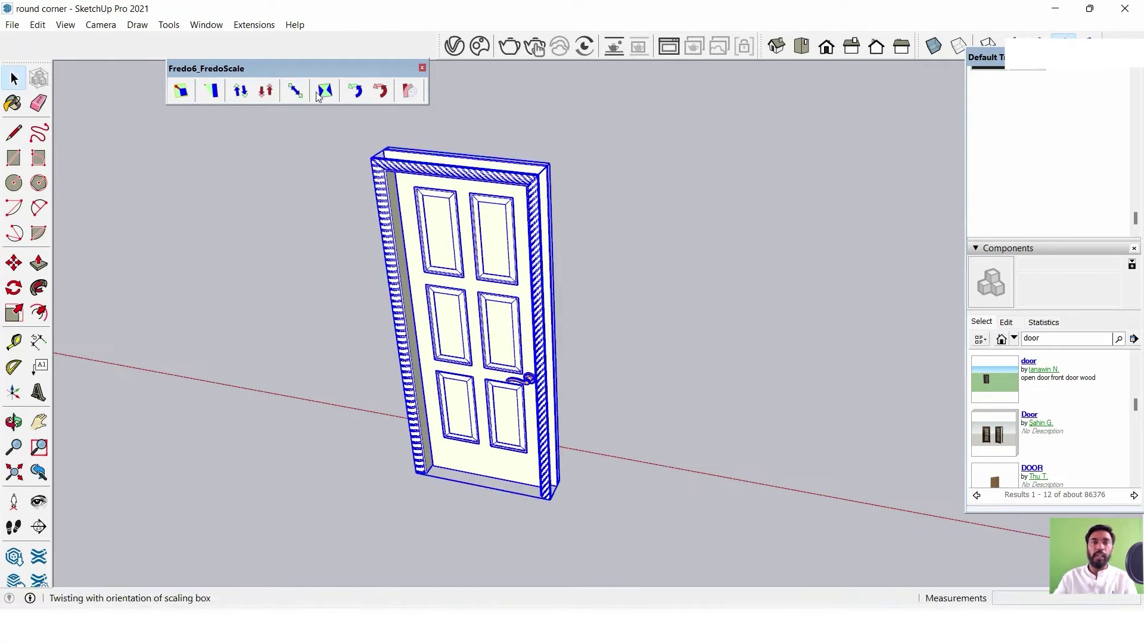
Reframe the view to centre and face the six-panel door.
left_click(293, 94)
scroll(535, 250, "up", 2)
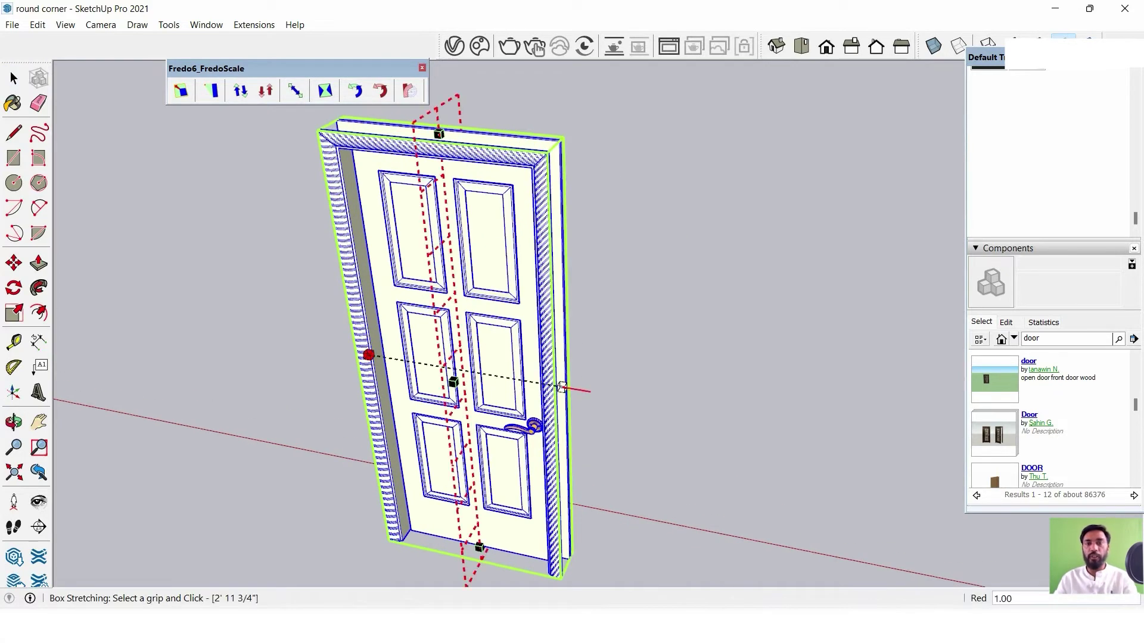
middle_click_drag(562, 388, 528, 378)
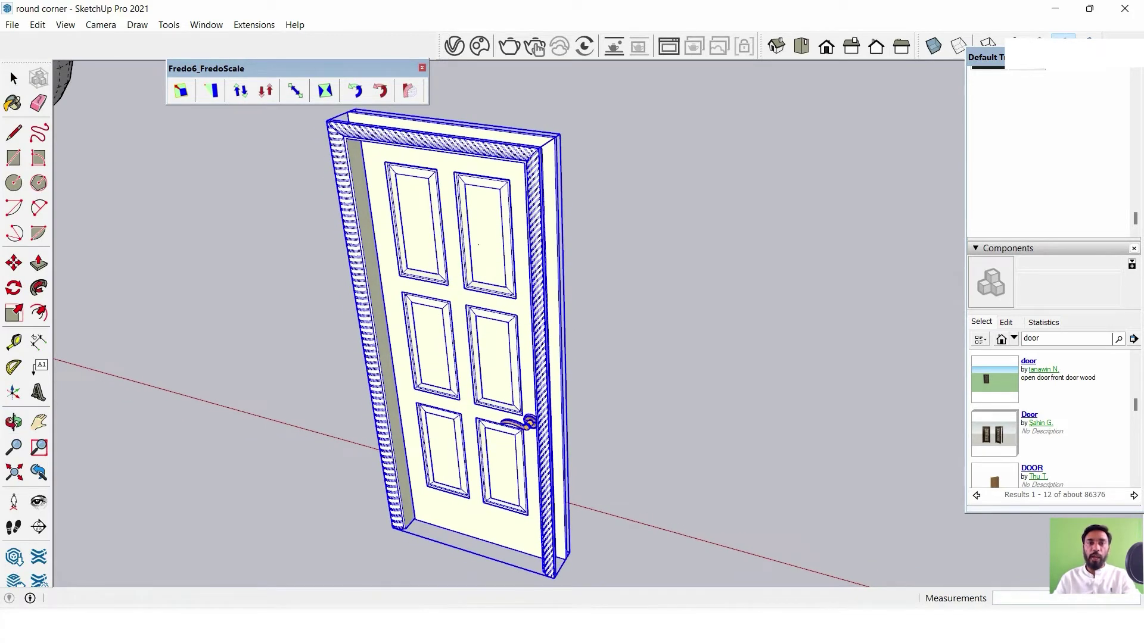
middle_click_drag(478, 244, 514, 246)
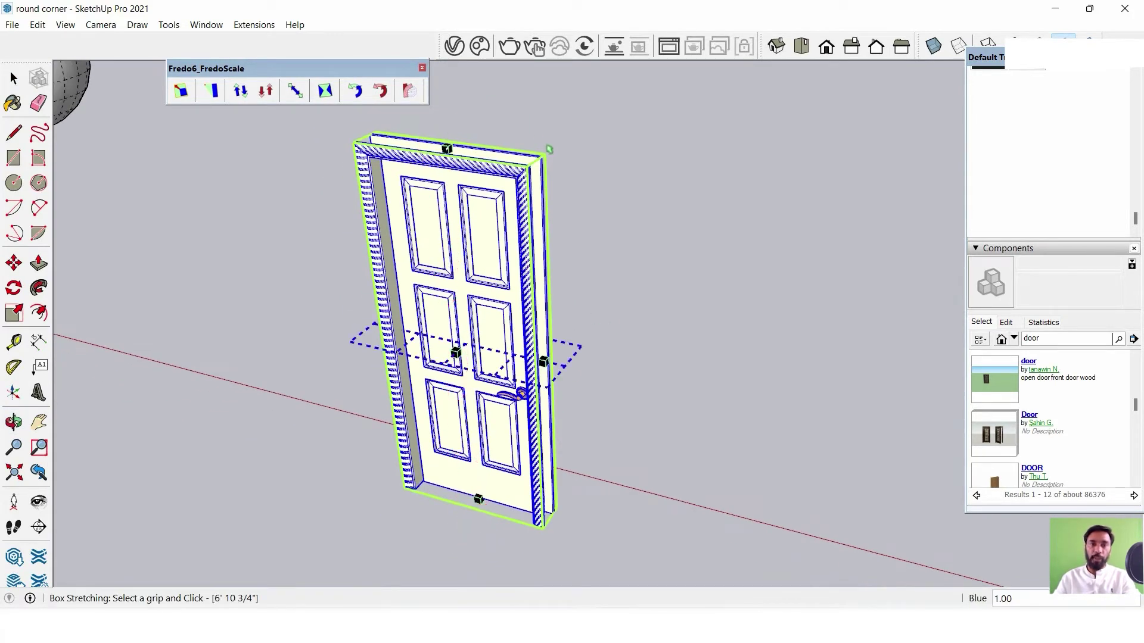
mouse_move(488, 206)
middle_mouse_down()
mouse_move(468, 263)
mouse_move(464, 195)
middle_mouse_up()
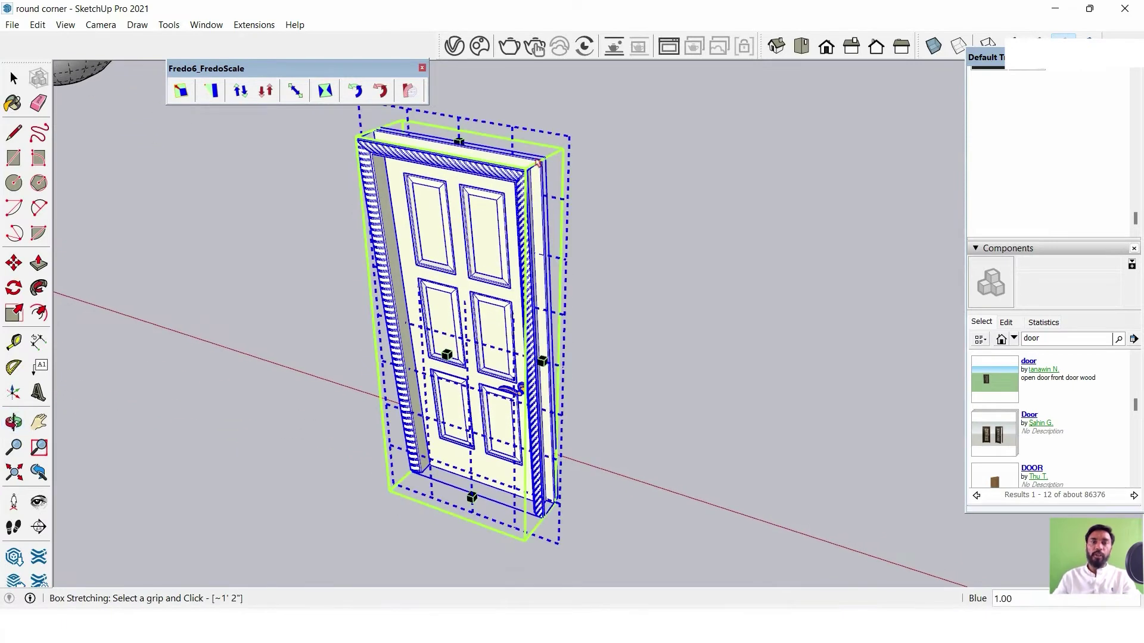
middle_click_drag(499, 269, 547, 198)
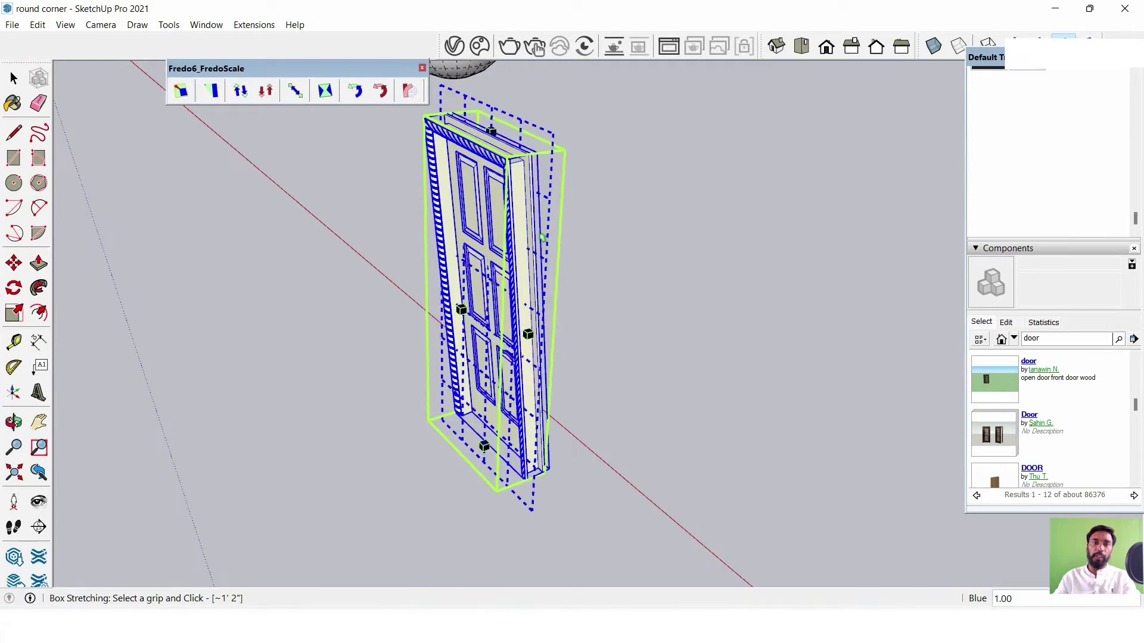
middle_click_drag(542, 237, 564, 168)
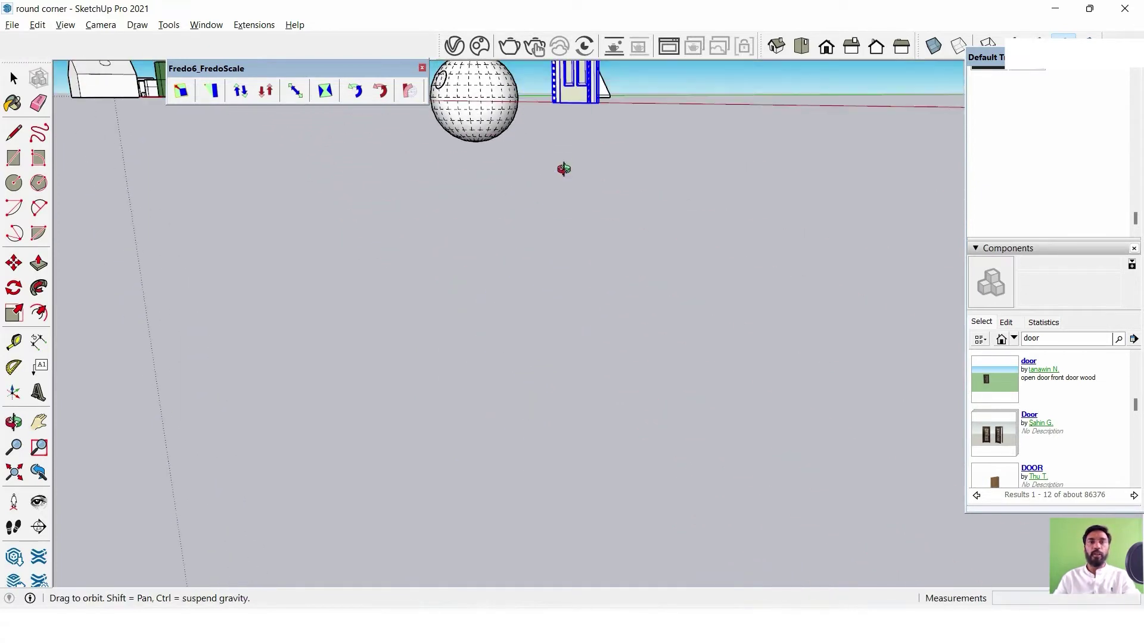
middle_click_drag(581, 219, 620, 383, "shift")
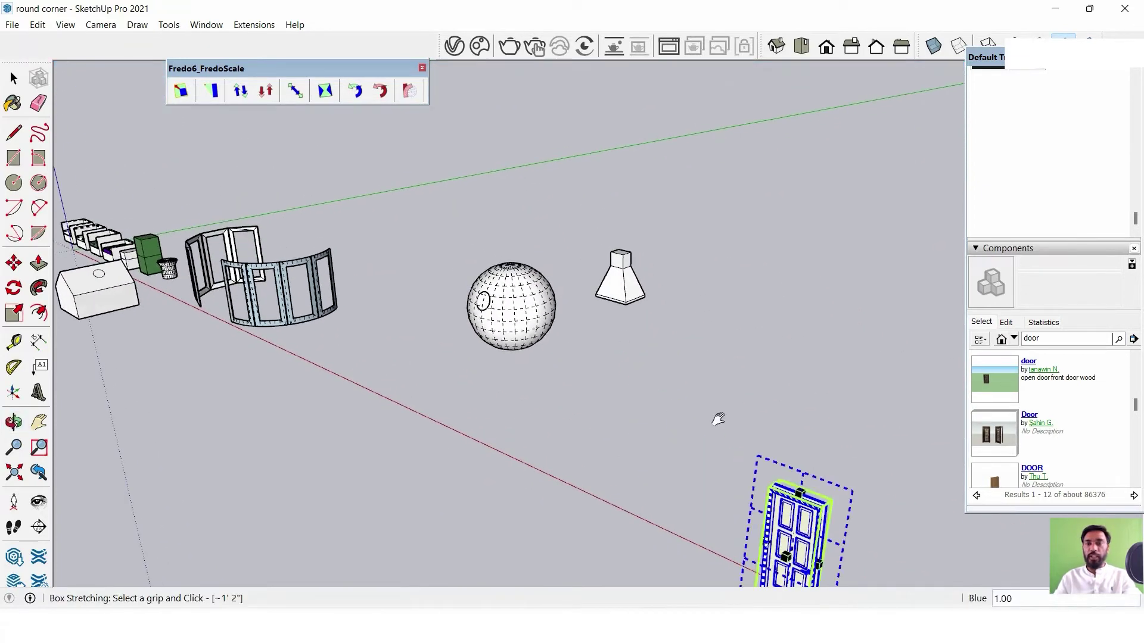
scroll(733, 381, "up", 2)
scroll(689, 375, "up", 2)
scroll(834, 357, "up", 2)
middle_click_drag(834, 357, 564, 294)
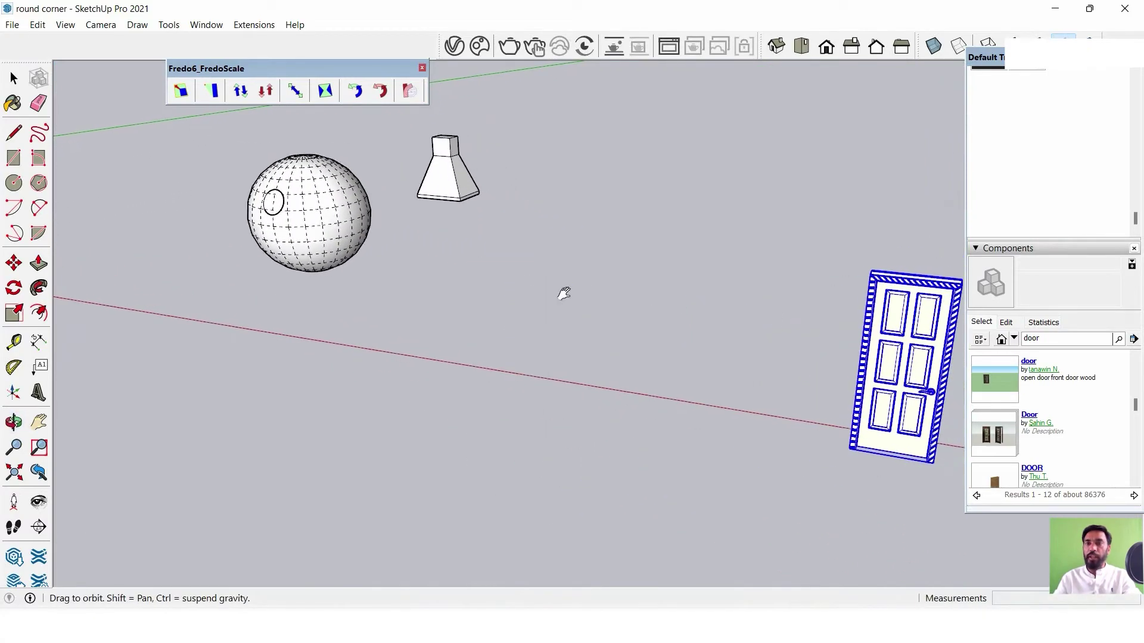
middle_click_drag(880, 370, 578, 338, "shift")
scroll(578, 338, "up", 3)
Exit Box Stretching, then reactivate it on the door.
key("space")
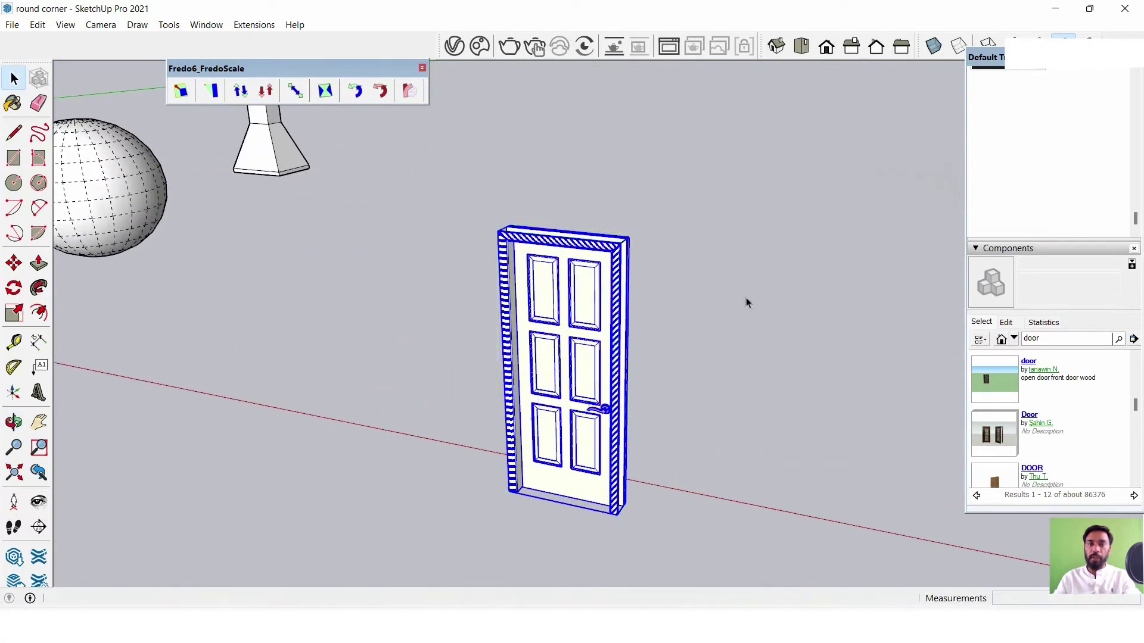
scroll(590, 421, "up", 2)
mouse_move(589, 421)
middle_mouse_down()
mouse_move(536, 410)
mouse_move(605, 383)
middle_mouse_up()
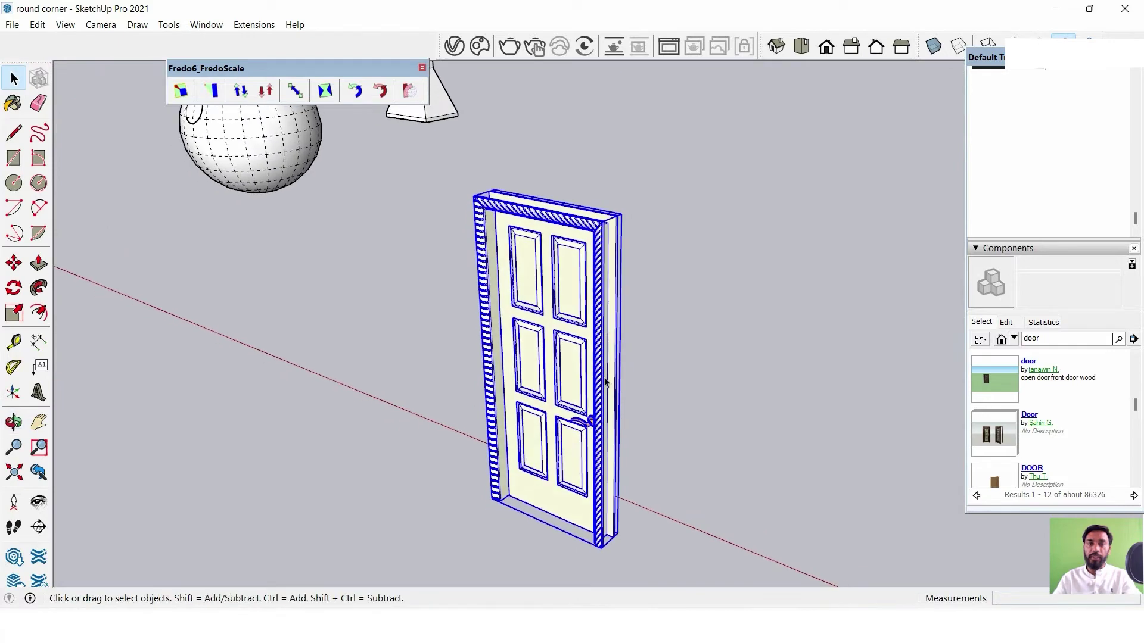
left_click(301, 99)
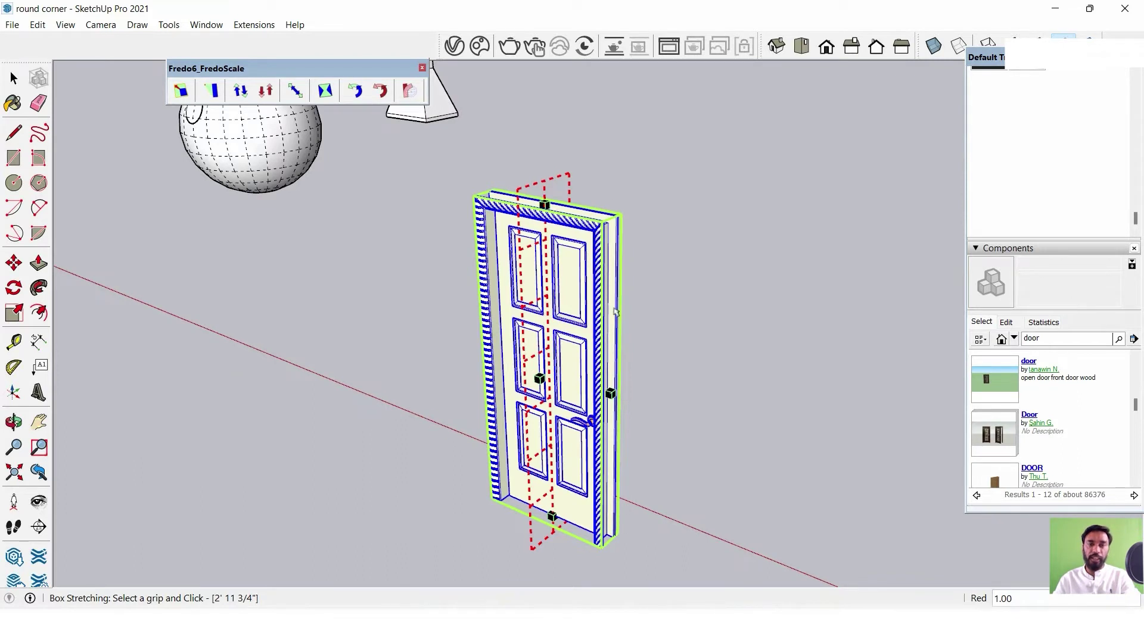
Switch stretching to From Center and reposition the middle divider plane.
right_click(565, 298)
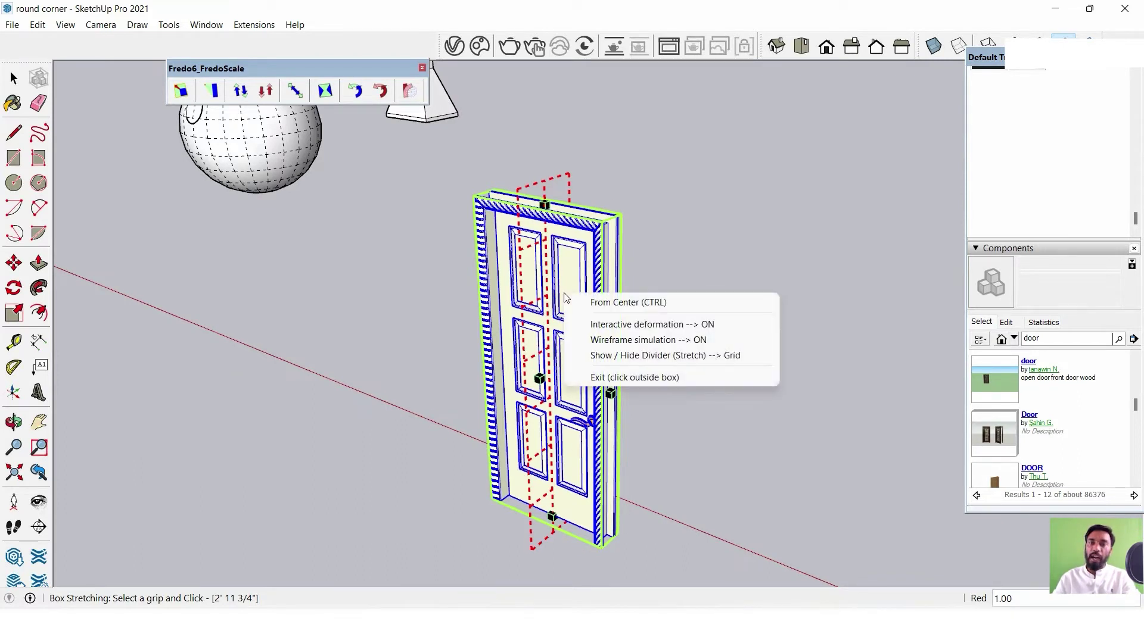
left_click(601, 304)
middle_click_drag(581, 336, 537, 306)
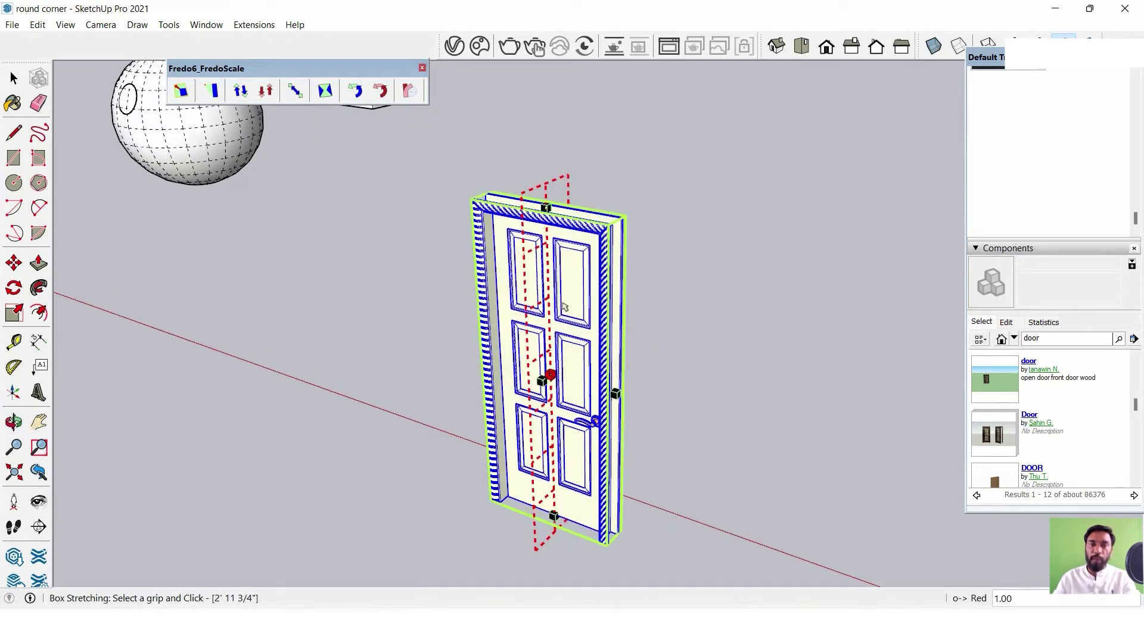
left_click(554, 367)
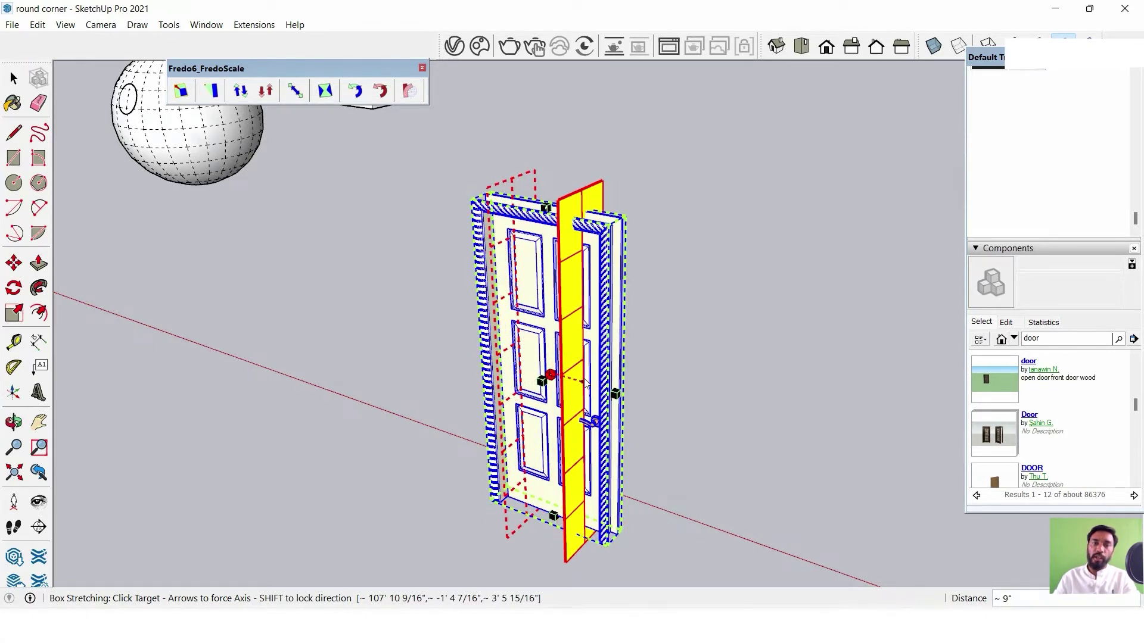
left_click(579, 382)
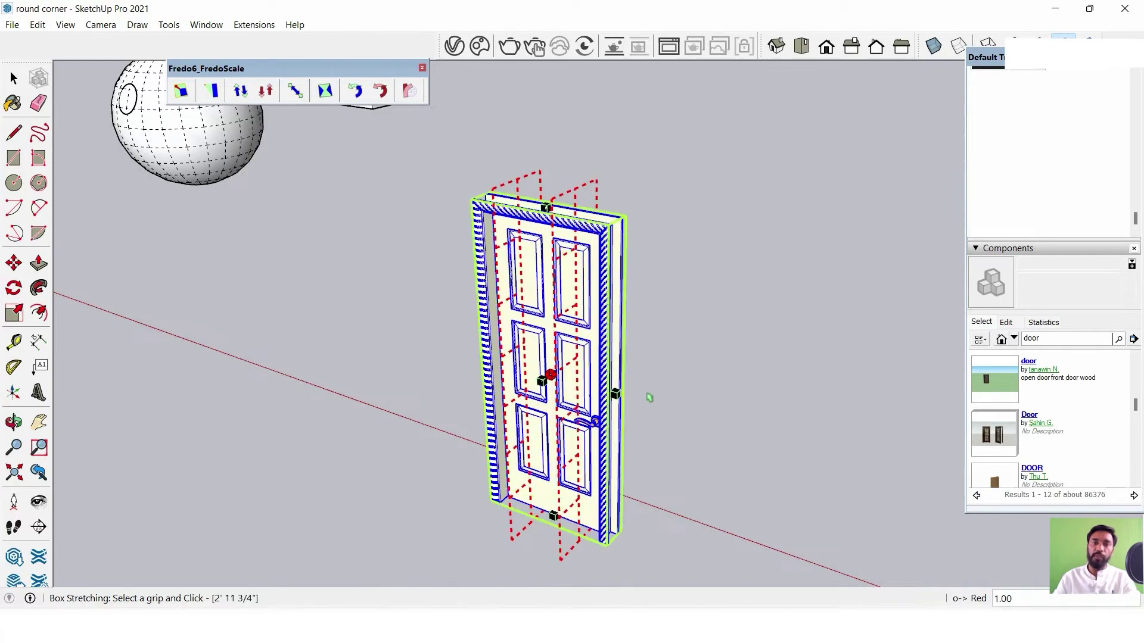
Grab the door's side grip to begin widening it toward 1.5 times its width.
middle_click_drag(646, 399, 682, 383)
scroll(656, 380, "up", 3)
scroll(714, 366, "up", 2)
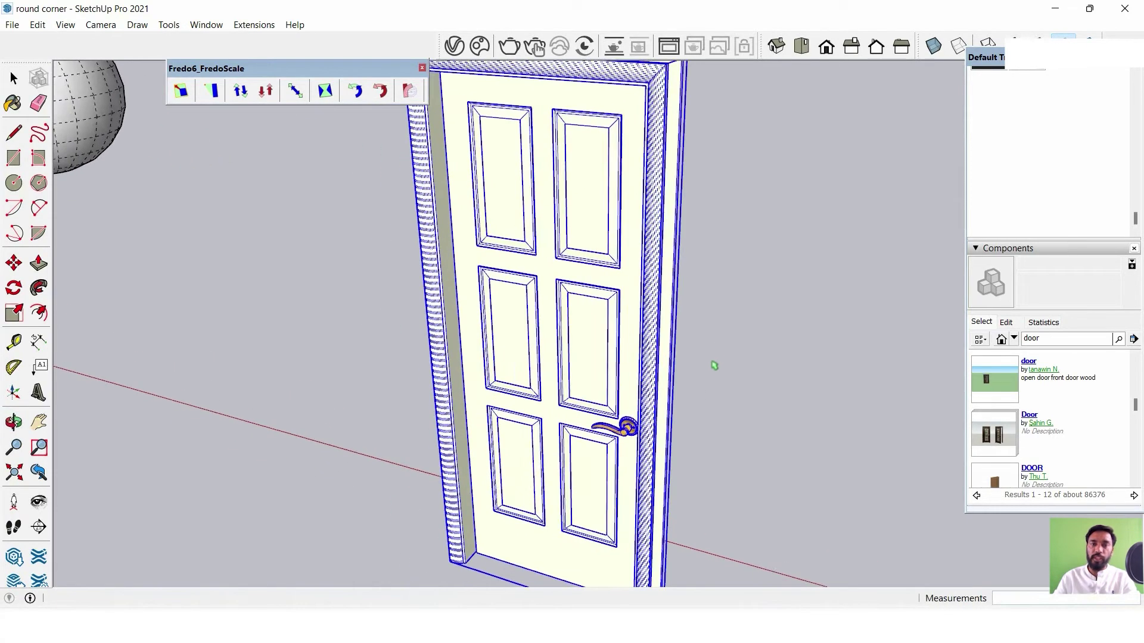
scroll(653, 377, "down", 2)
left_click(660, 375)
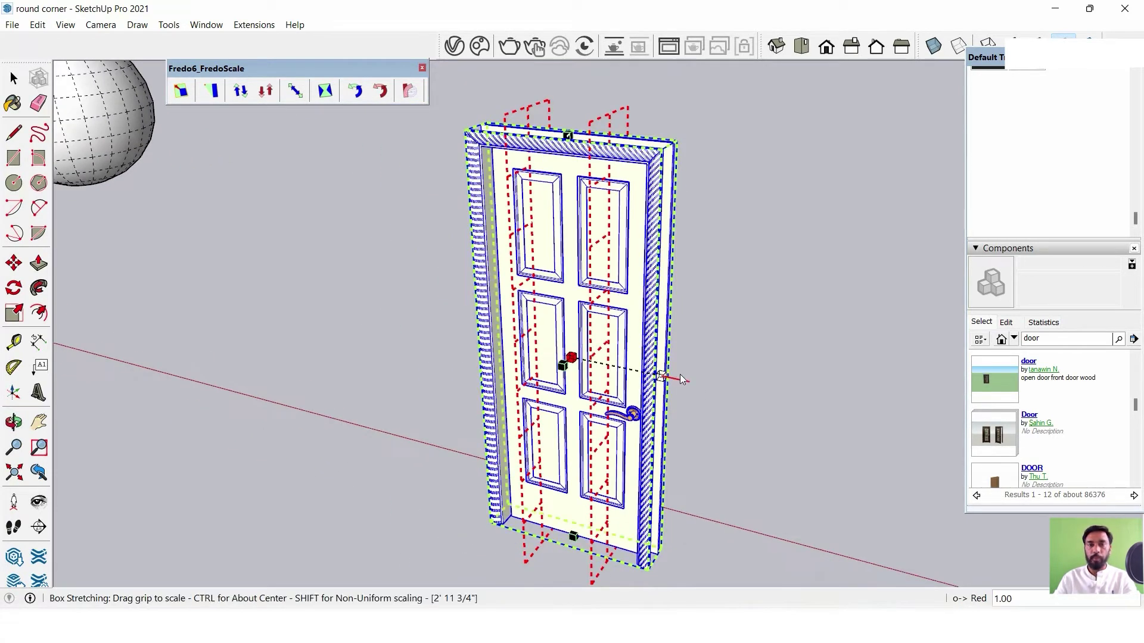
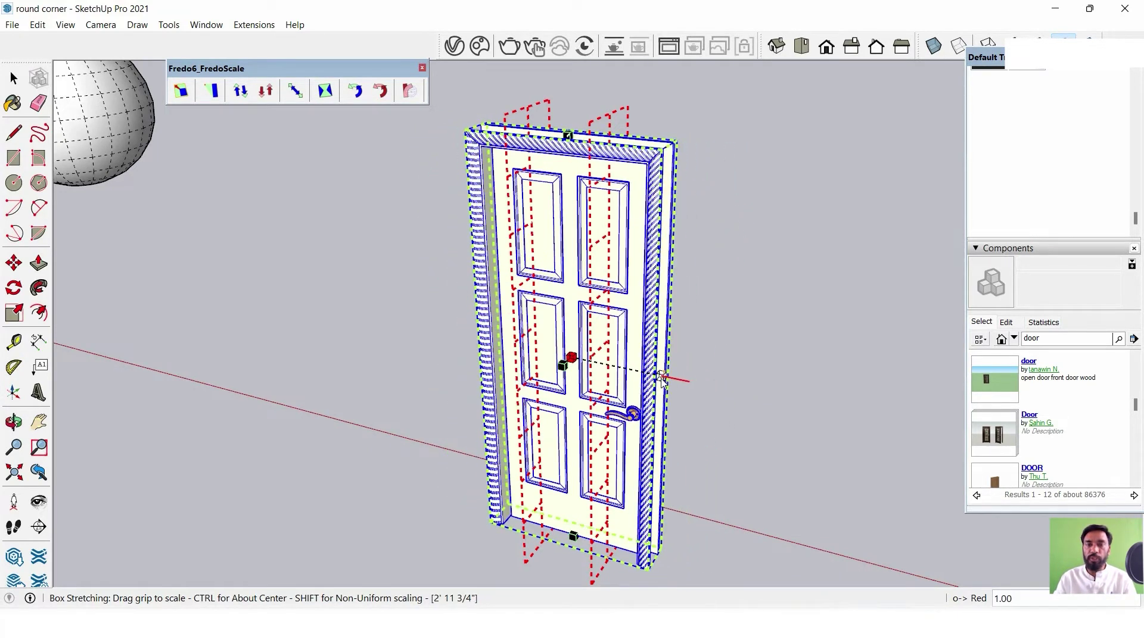
Stretch the door wider along the red axis to a scale of 1.19.
left_click(673, 382)
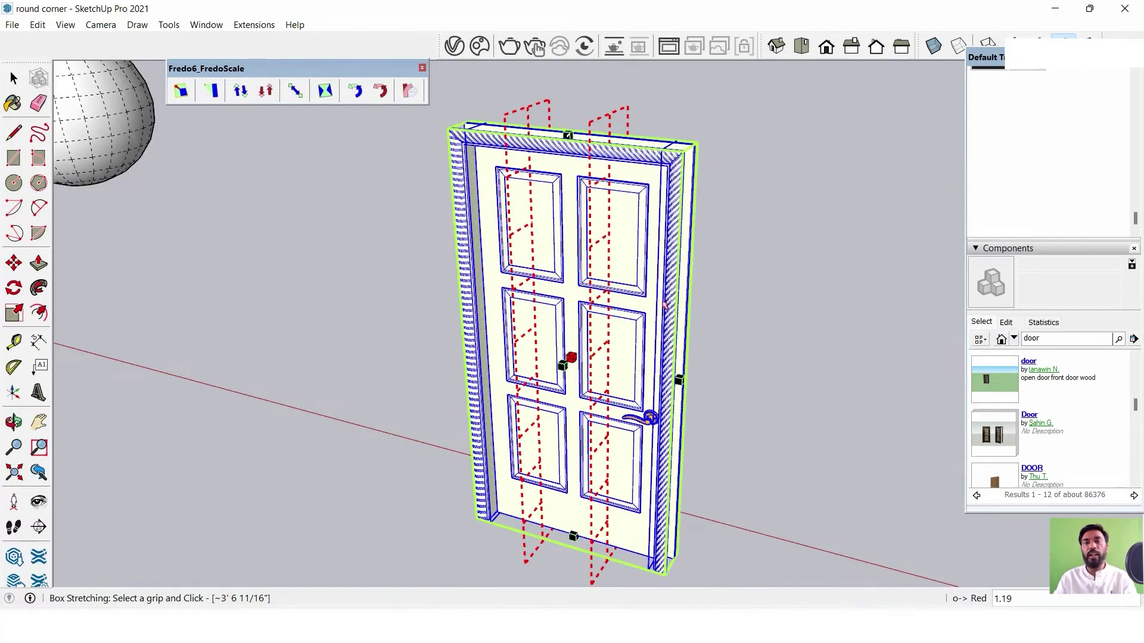
mouse_move(646, 327)
middle_mouse_down()
mouse_move(587, 307)
mouse_move(569, 221)
middle_mouse_up()
scroll(618, 316, "up", 3)
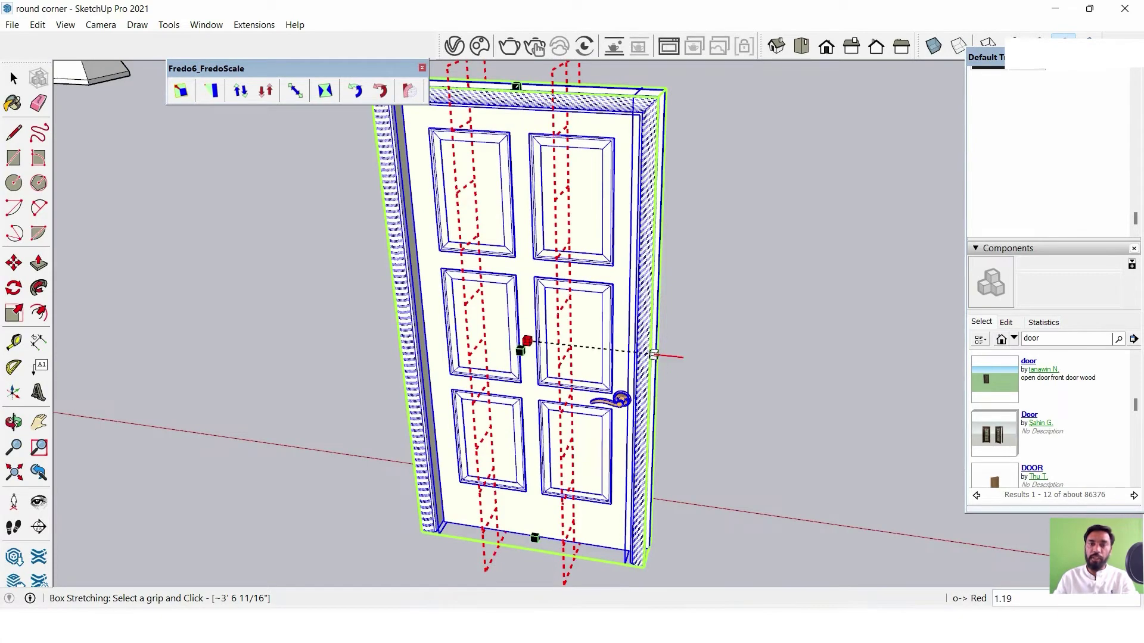
Stretch the door further from its side grip to a scale of 1.53.
left_click(654, 356)
left_click(691, 358)
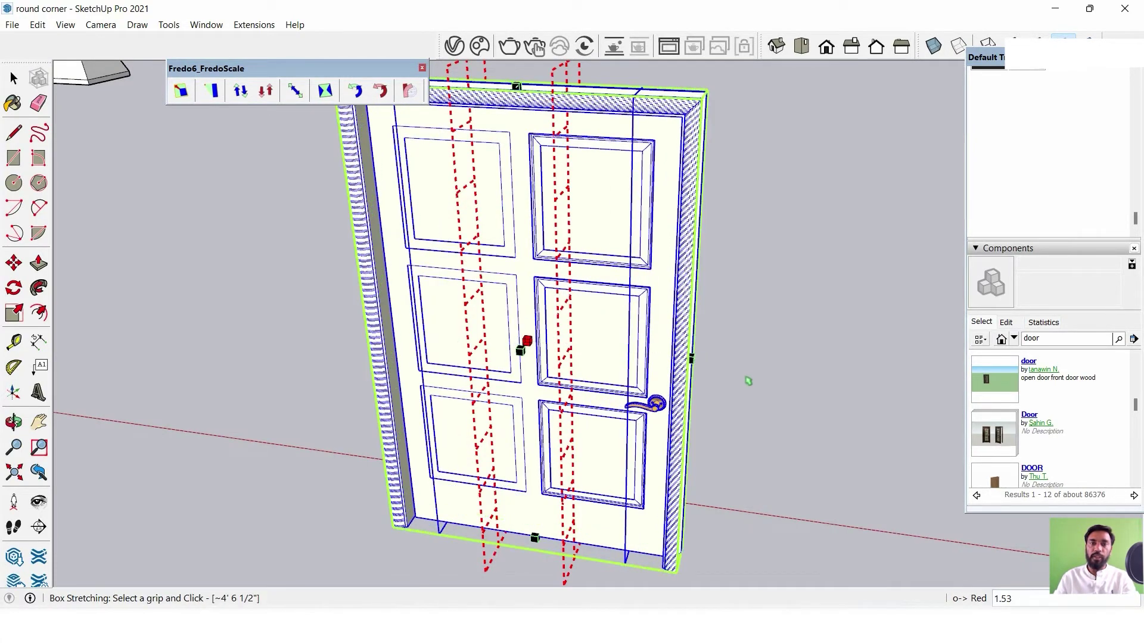
mouse_move(748, 382)
middle_mouse_down()
mouse_move(689, 334)
mouse_move(792, 288)
mouse_move(802, 304)
middle_mouse_up()
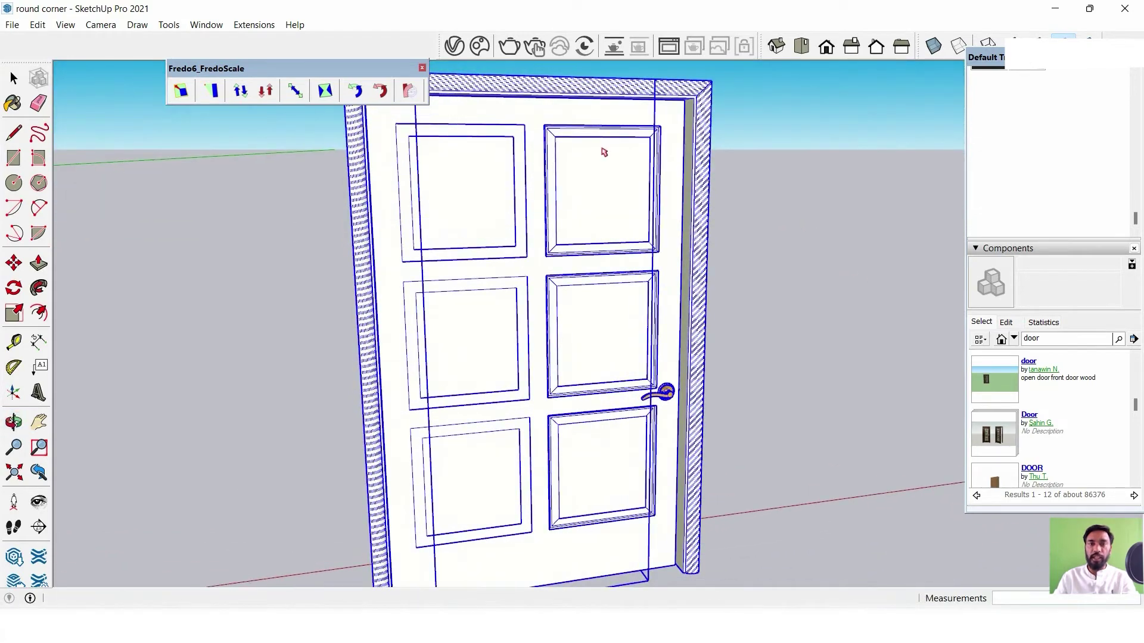
middle_click_drag(643, 314, 154, 114)
Select the door, inspect it front-on and at an angle, then deselect it.
left_click(13, 80)
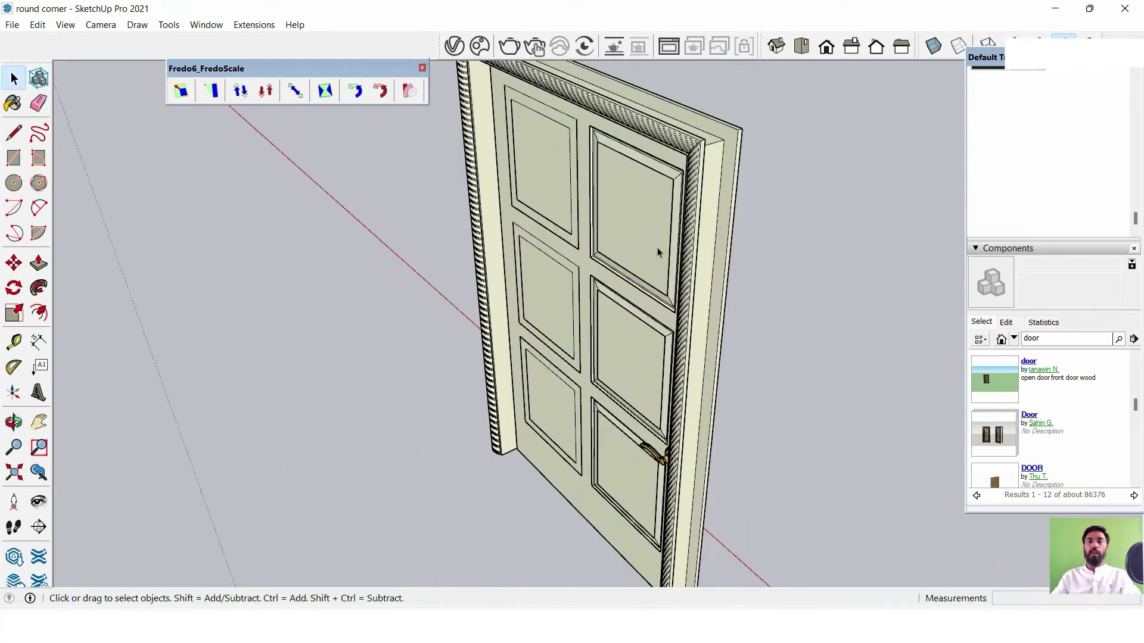
left_click(721, 250)
mouse_move(718, 240)
middle_mouse_down()
mouse_move(644, 332)
mouse_move(785, 259)
mouse_move(648, 220)
mouse_move(717, 215)
middle_mouse_up()
scroll(785, 260, "down", 3)
scroll(717, 215, "up", 3)
mouse_move(666, 257)
middle_mouse_down()
mouse_move(506, 258)
mouse_move(531, 267)
middle_mouse_up()
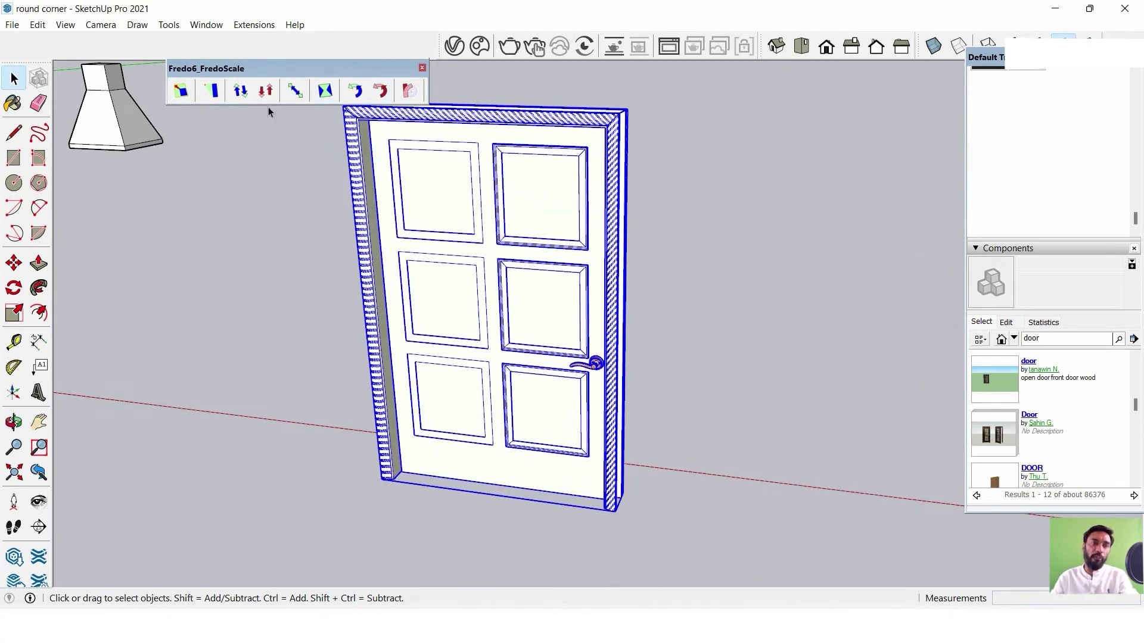
left_click(747, 259)
scroll(696, 241, "down", 2)
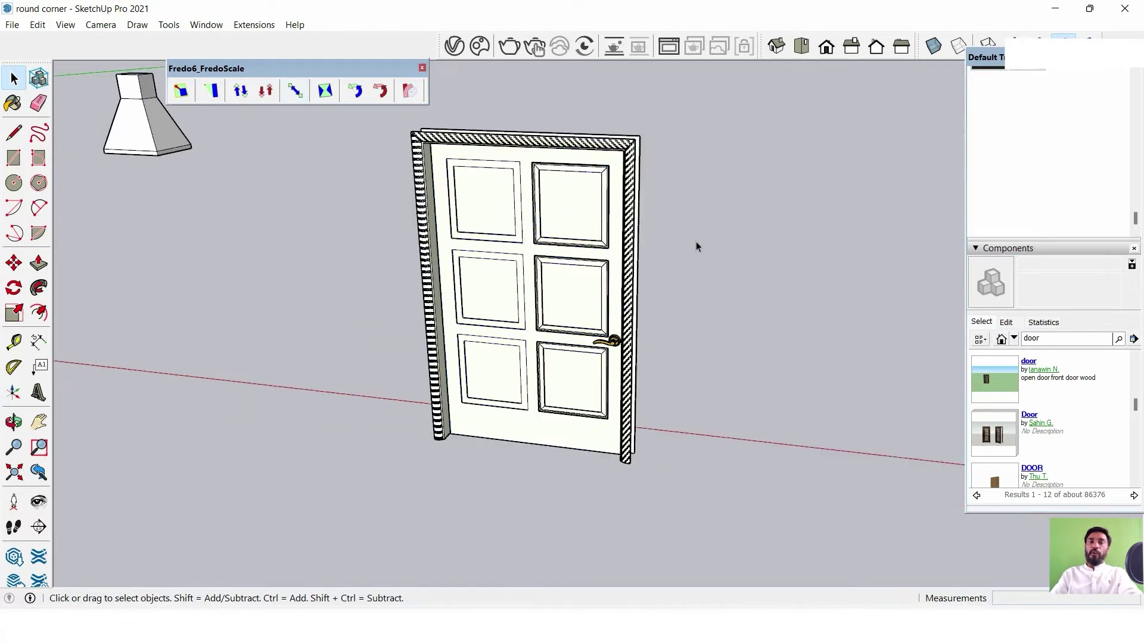
scroll(696, 242, "down", 3)
mouse_move(727, 263)
middle_mouse_down()
mouse_move(631, 373)
mouse_move(339, 414)
mouse_move(605, 386)
mouse_move(196, 276)
middle_mouse_up()
Draw a rectangle on the ground beside the door and push/pull it into a tall box.
left_click(7, 161)
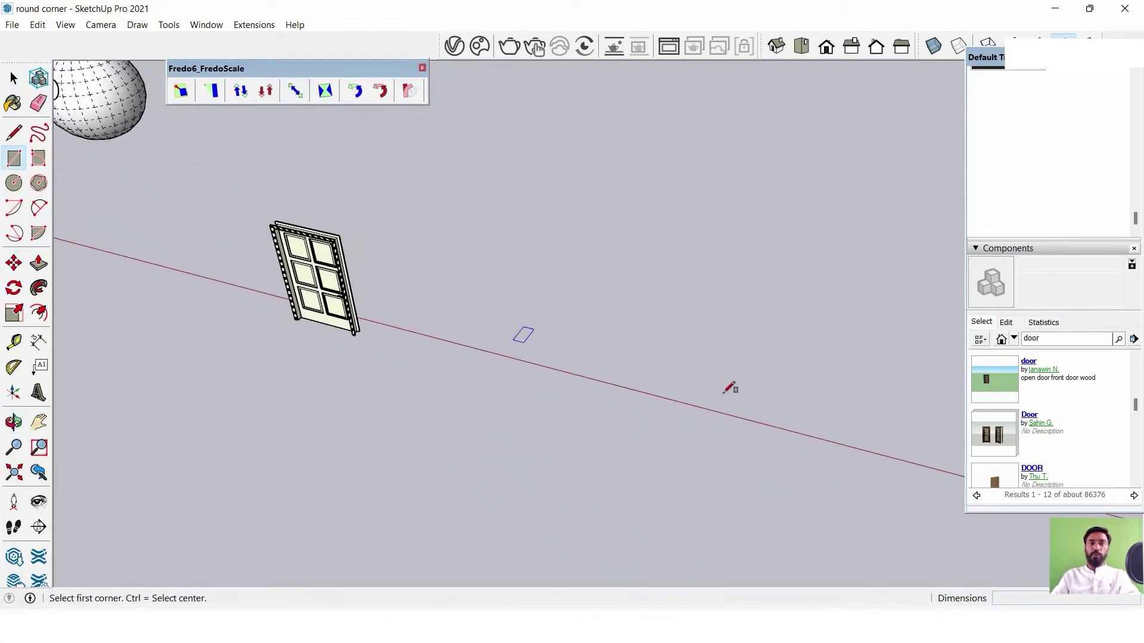
left_click(603, 320)
left_click(679, 470)
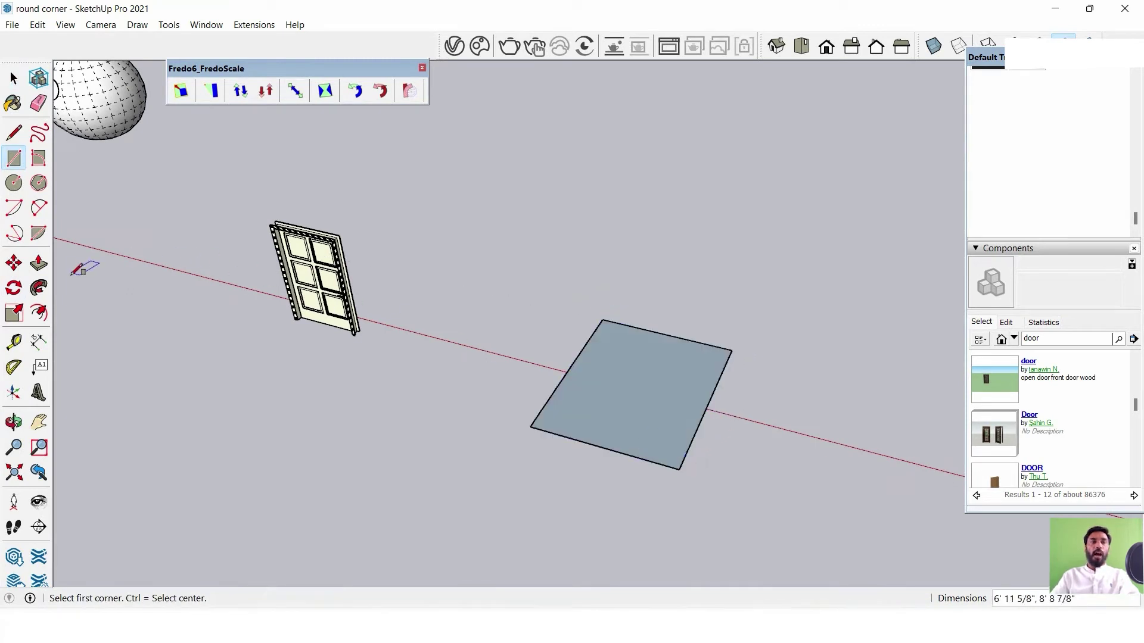
left_click(38, 263)
left_click(682, 396)
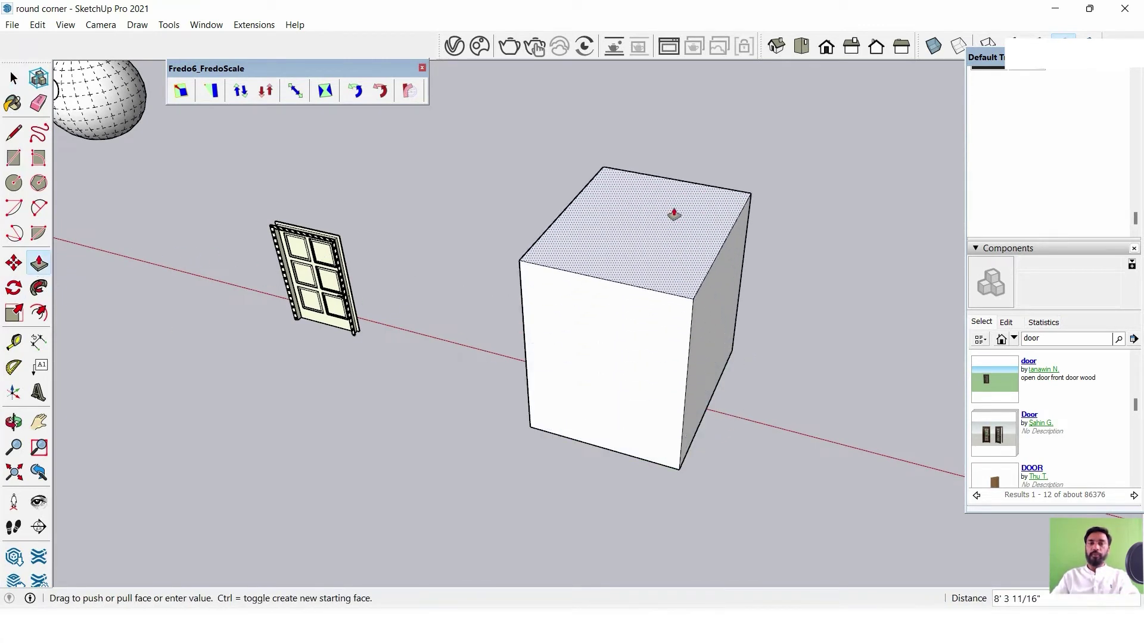
left_click(670, 178)
Select the whole new box and make it a group.
left_click(13, 77)
mouse_move(600, 380)
middle_mouse_down()
mouse_move(728, 320)
mouse_move(506, 171)
middle_mouse_up()
triple_click(665, 338)
right_click(626, 301)
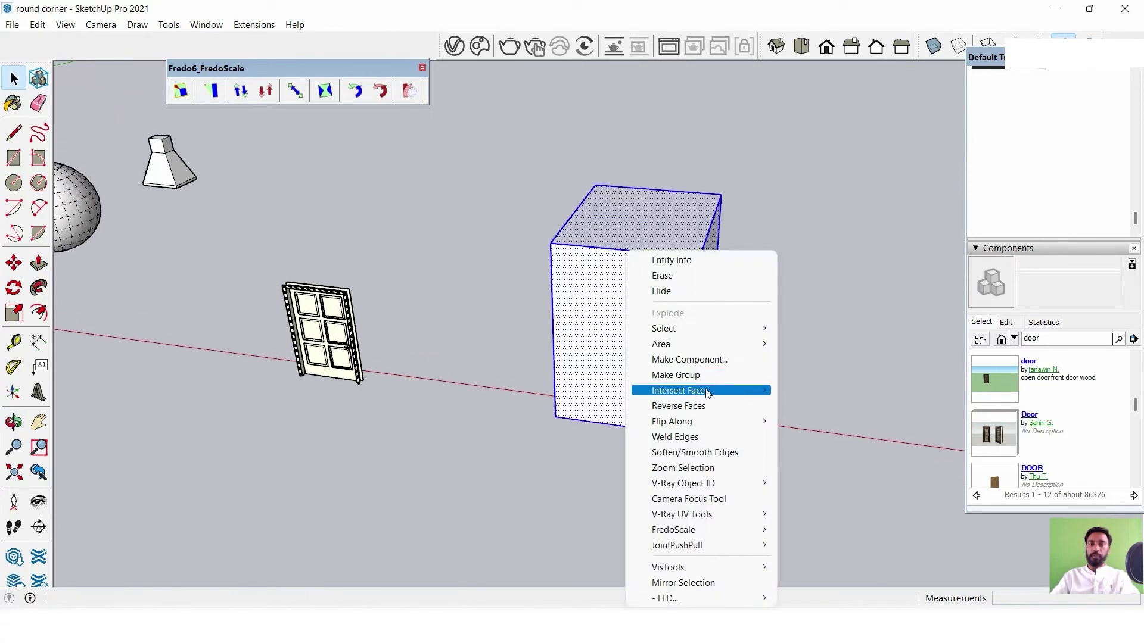
left_click(697, 375)
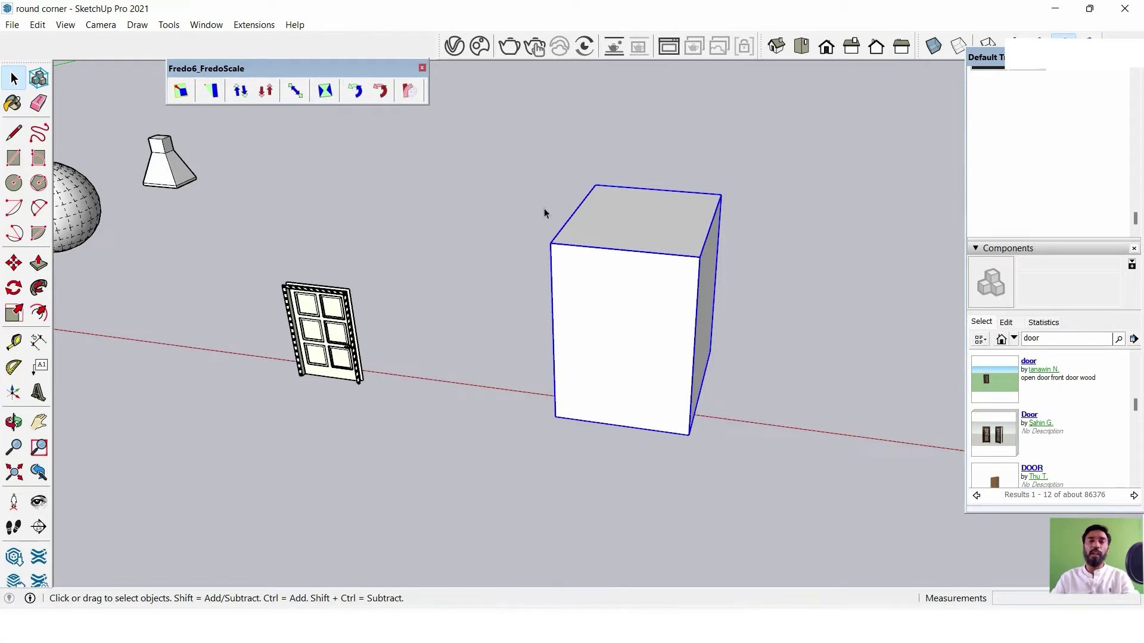
Twist the grouped box -70° with FredoScale Box Twisting from its top grip.
left_click(325, 91)
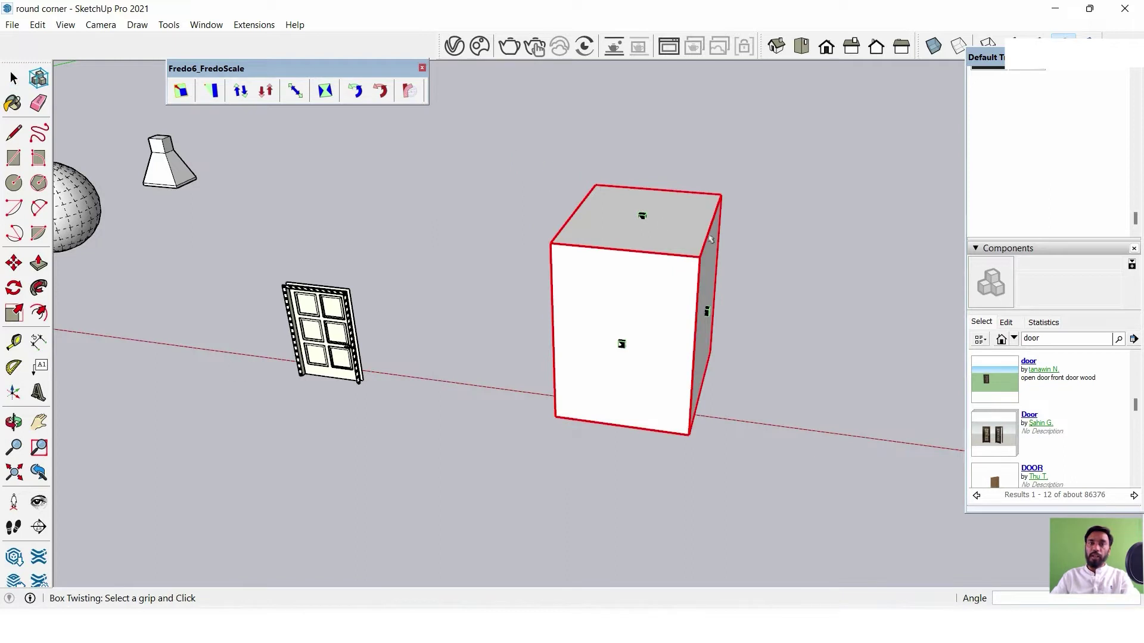
left_click(642, 216)
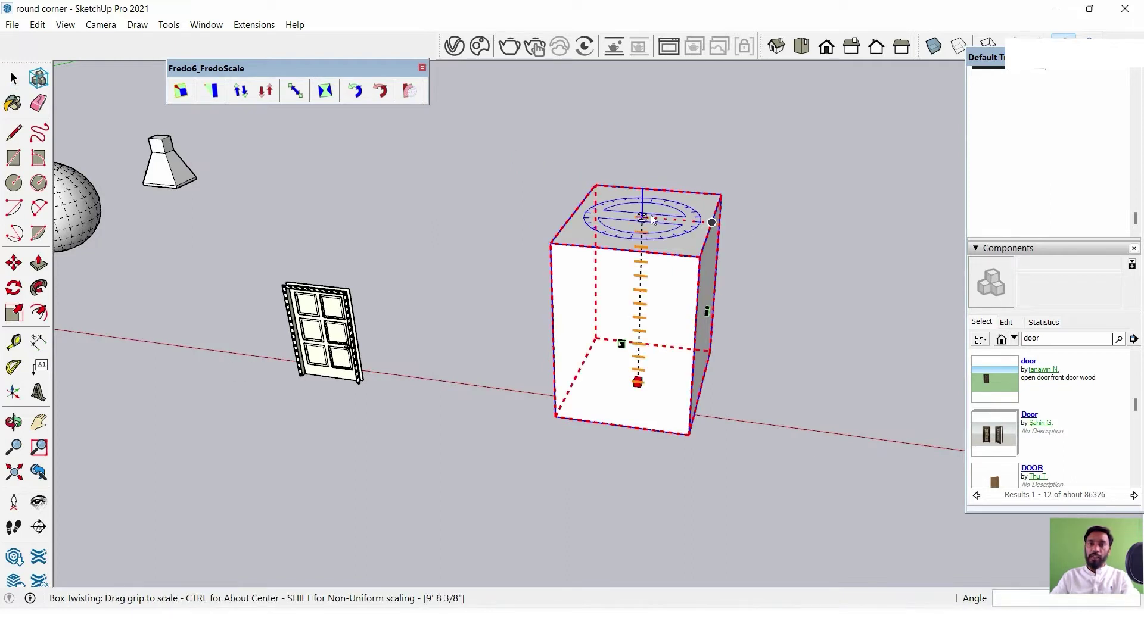
left_click(712, 222)
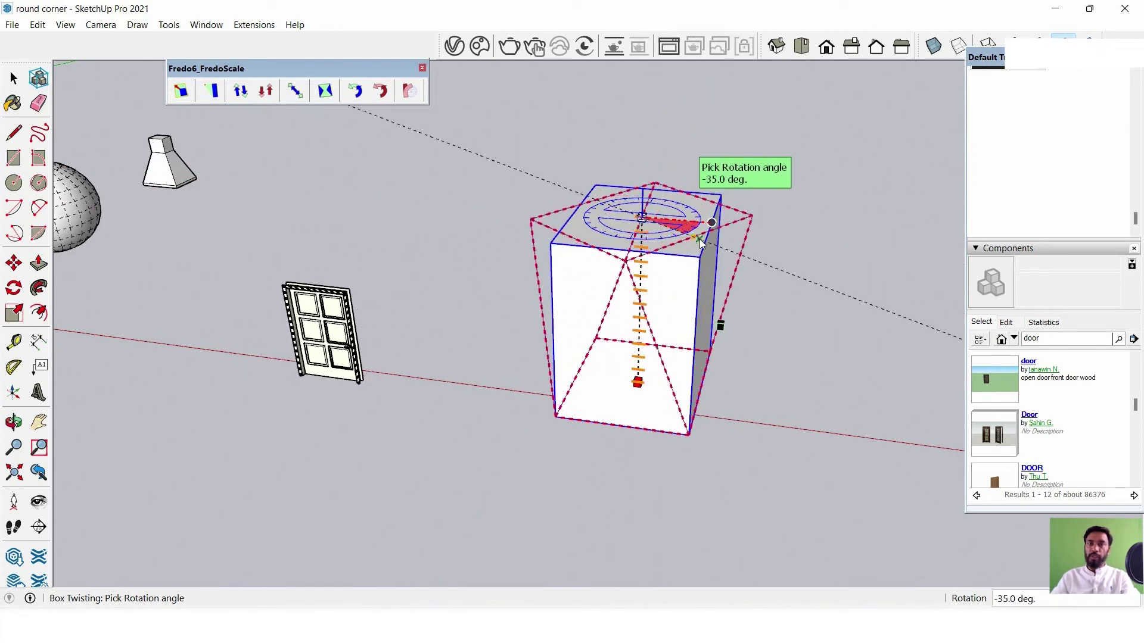
left_click(661, 244)
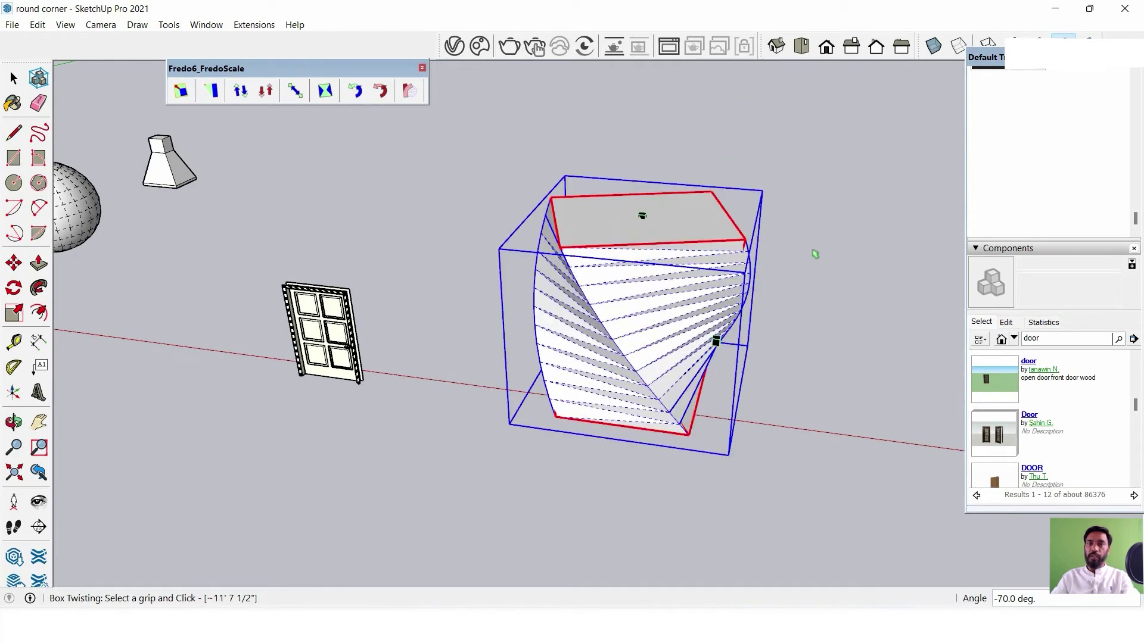
Orbit around the twisted box to inspect it from above and other angles.
middle_click_drag(815, 255, 776, 240)
key("space")
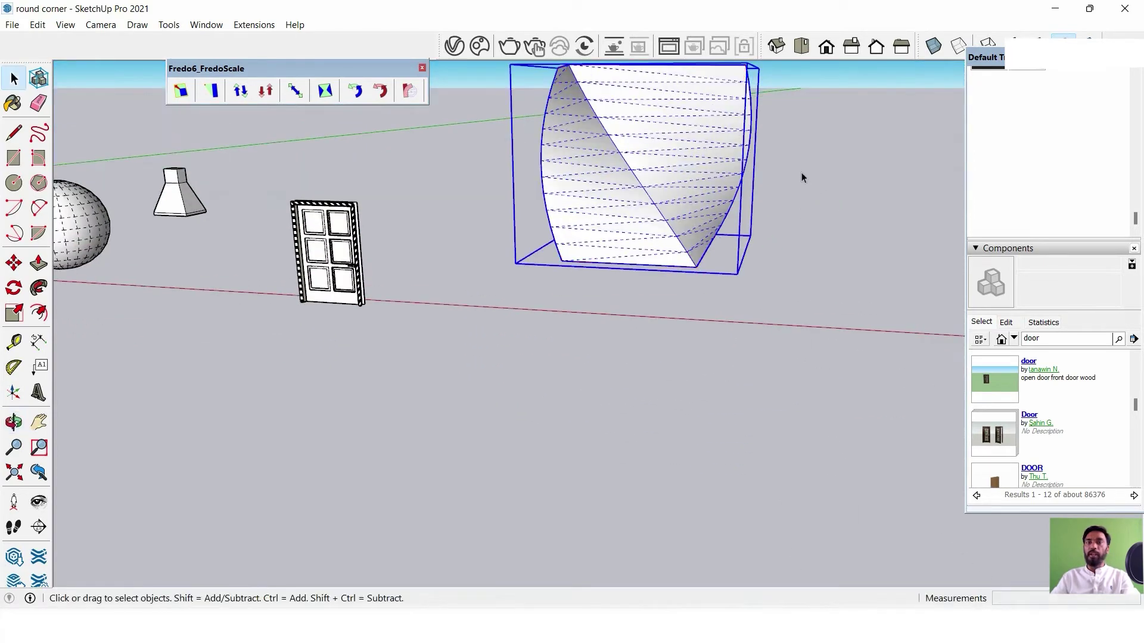
mouse_move(802, 177)
middle_mouse_down()
mouse_move(758, 276)
mouse_move(641, 214)
mouse_move(792, 324)
mouse_move(1002, 264)
middle_mouse_up()
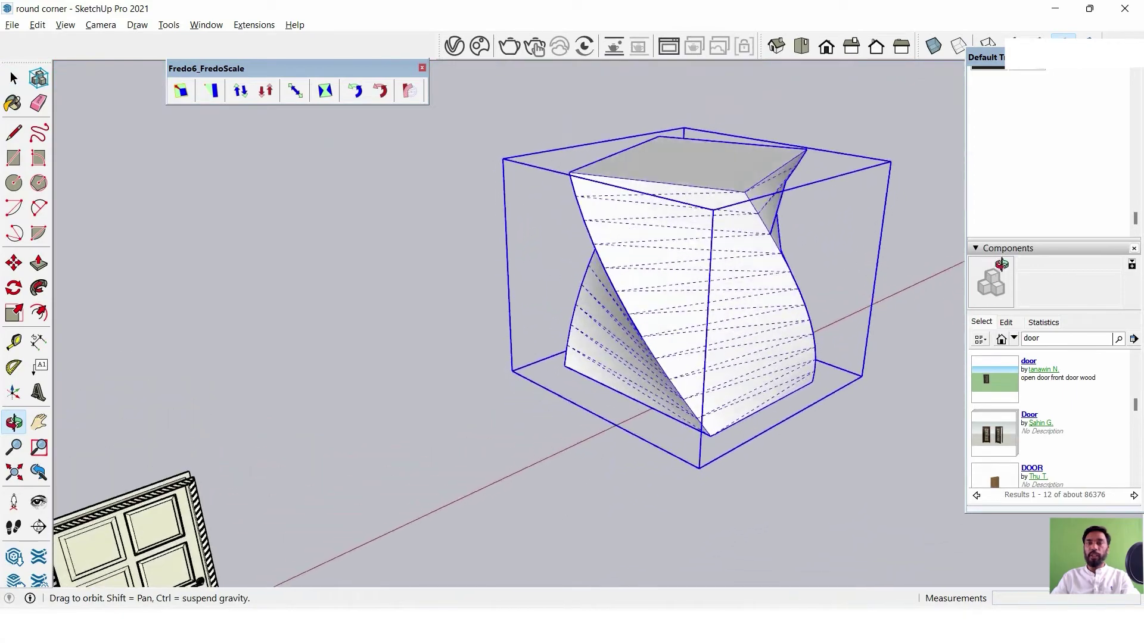
mouse_move(960, 256)
left_mouse_down()
mouse_move(773, 219)
mouse_move(618, 209)
mouse_move(242, 304)
mouse_move(365, 361)
mouse_move(674, 322)
mouse_move(610, 281)
left_mouse_up()
key("space")
mouse_move(610, 281)
middle_mouse_down()
mouse_move(595, 306)
mouse_move(618, 355)
mouse_move(728, 273)
middle_mouse_up()
scroll(544, 258, "down", 4)
scroll(544, 258, "down", 1)
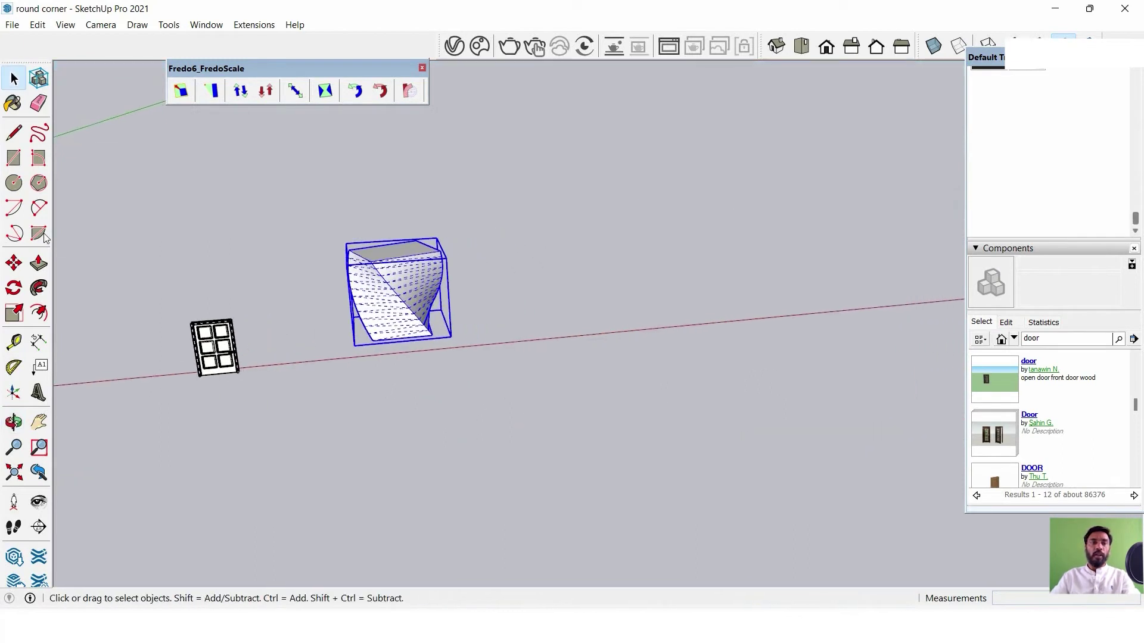
Draw a second rectangle and push/pull it into a large cube-shaped box.
left_click(14, 162)
left_click(684, 257)
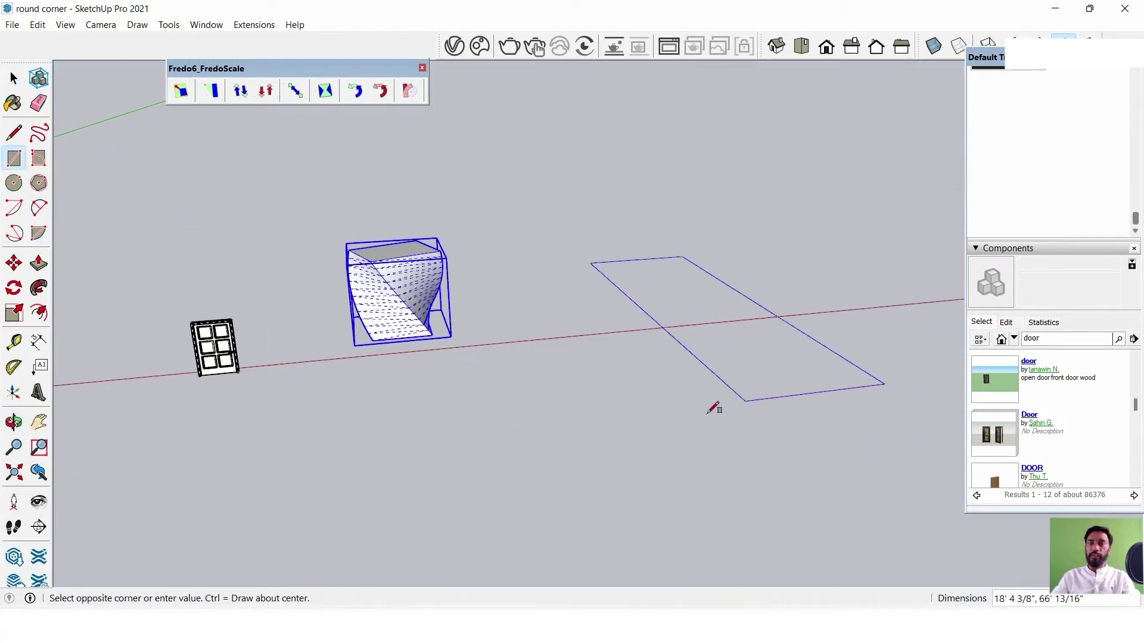
left_click(580, 335)
left_click(38, 263)
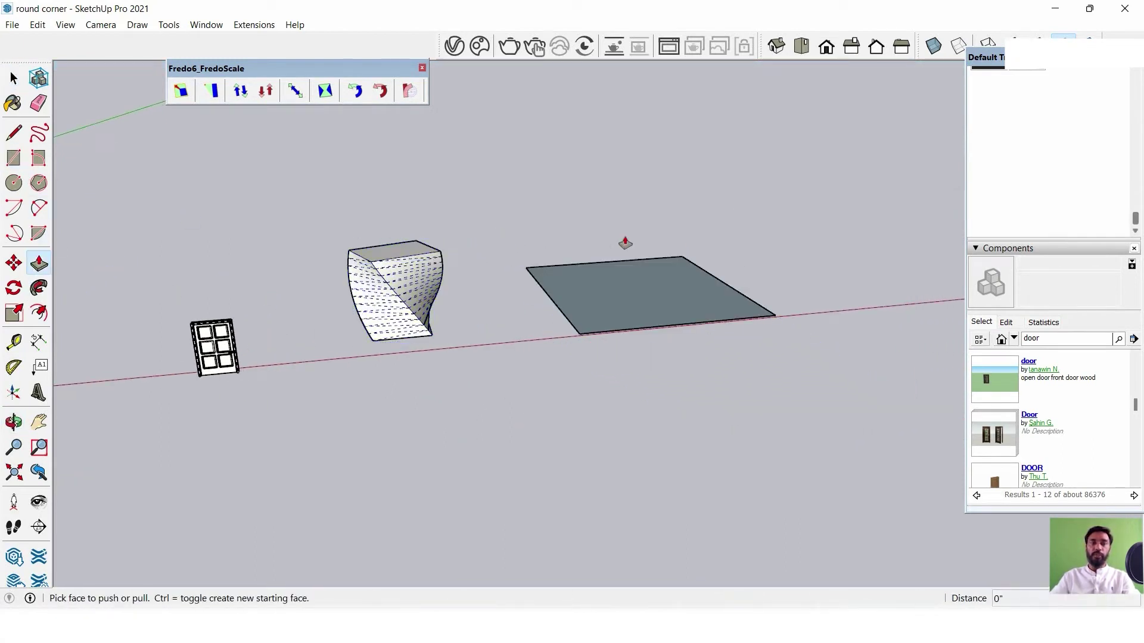
left_click(659, 306)
left_click(643, 107)
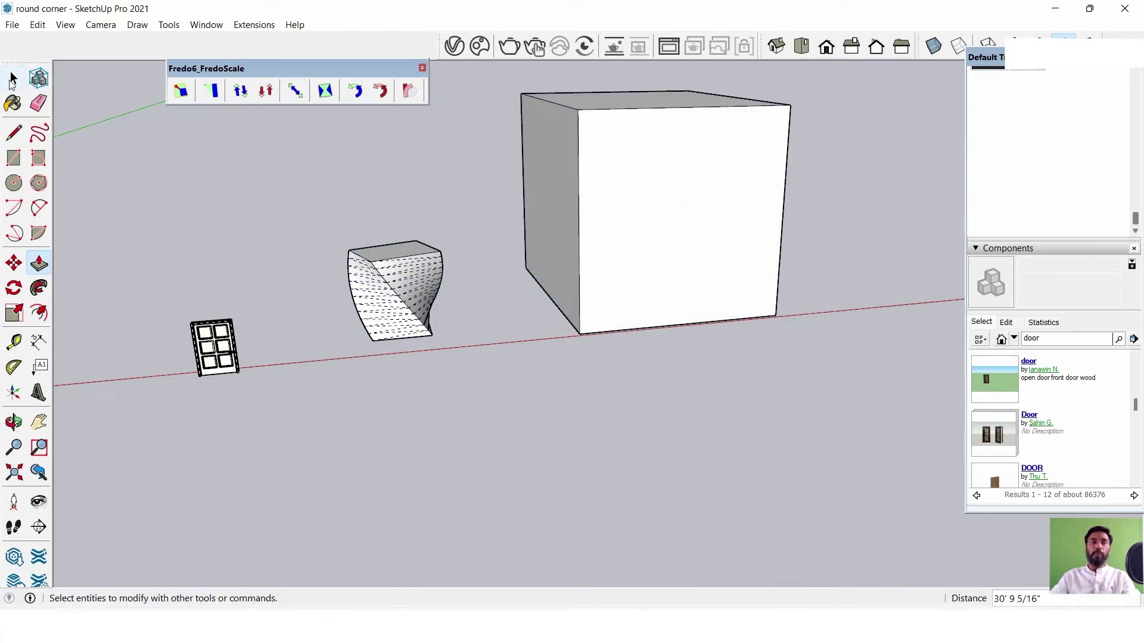
Select the entire new box and make it a group.
left_click(13, 78)
triple_click(693, 238)
right_click(636, 140)
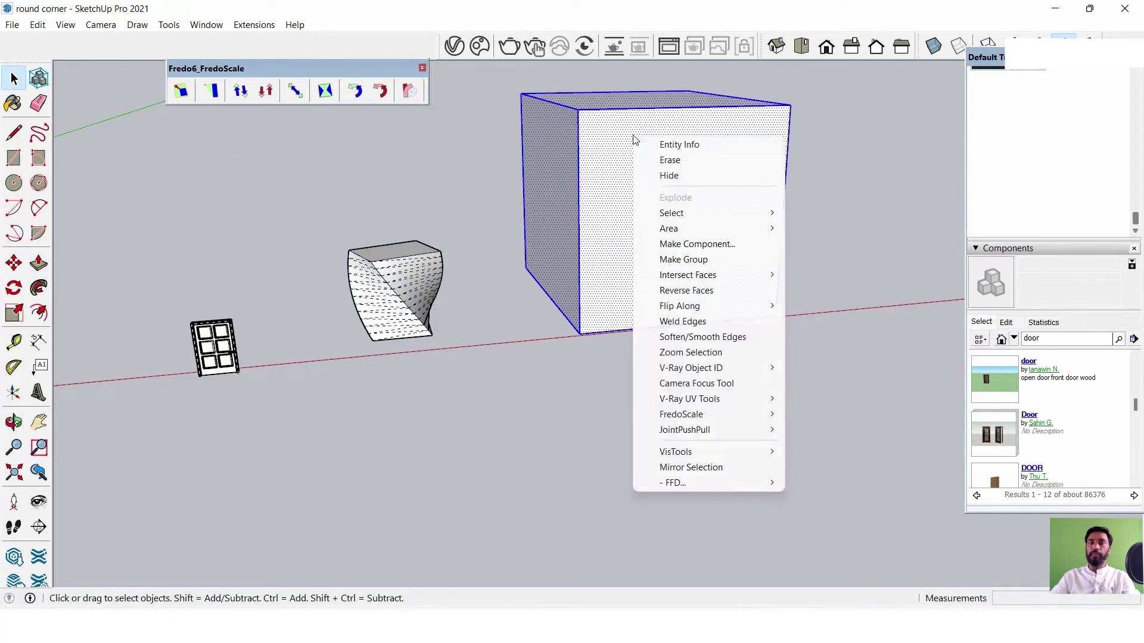
left_click(686, 261)
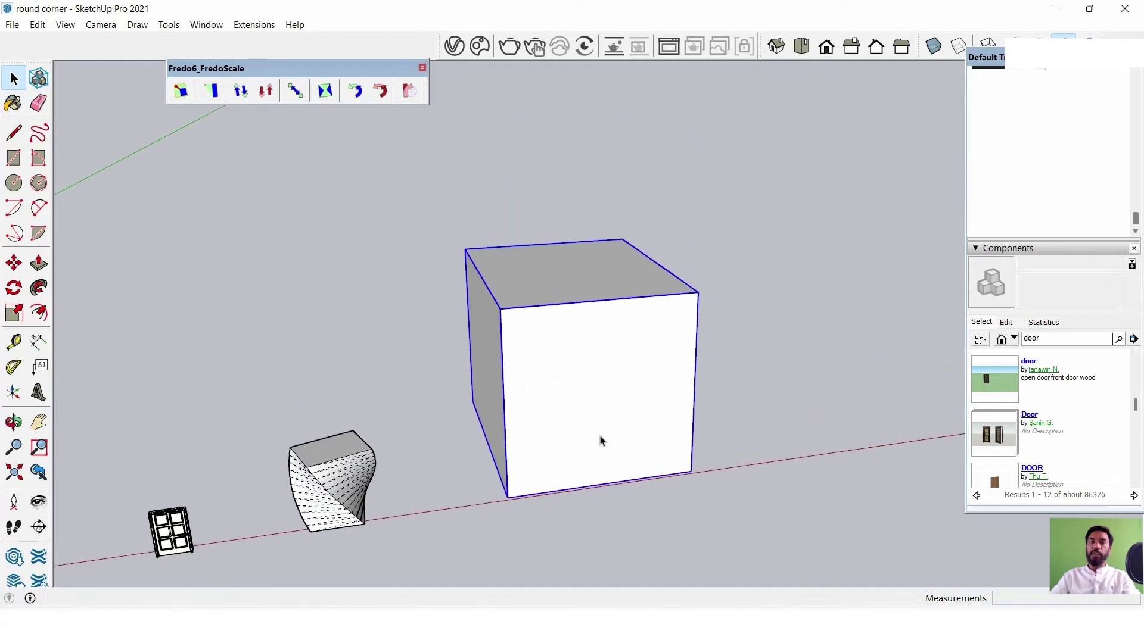
Tilt the cube with FredoScale Box Rotation about its corner in front view.
mouse_move(669, 288)
middle_mouse_down()
mouse_move(733, 347)
mouse_move(661, 262)
middle_mouse_up()
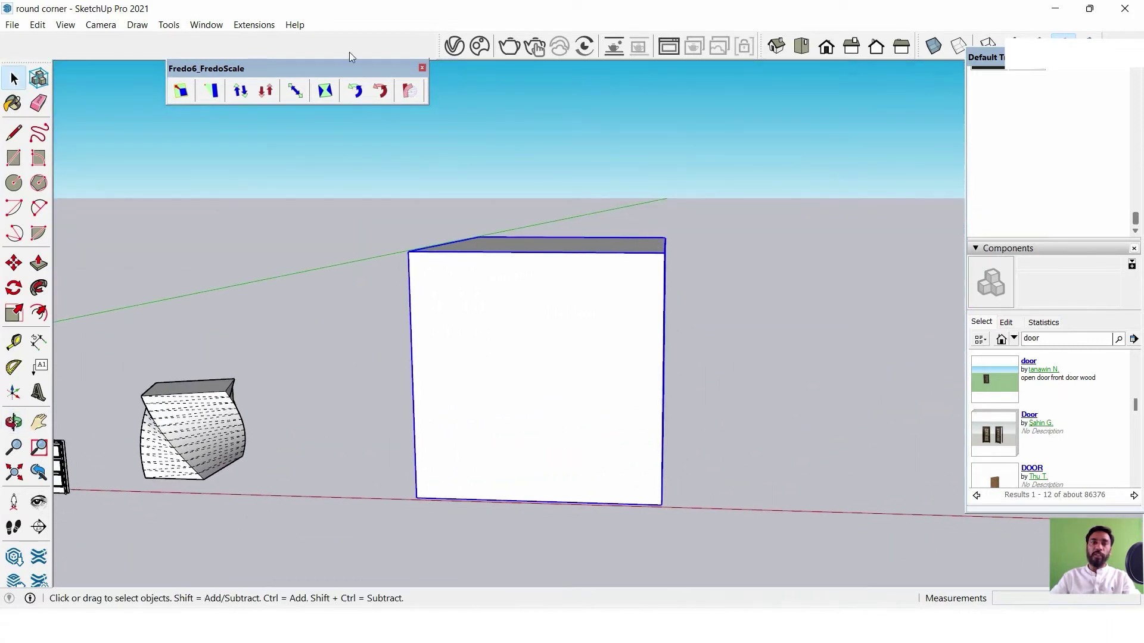
left_click(380, 90)
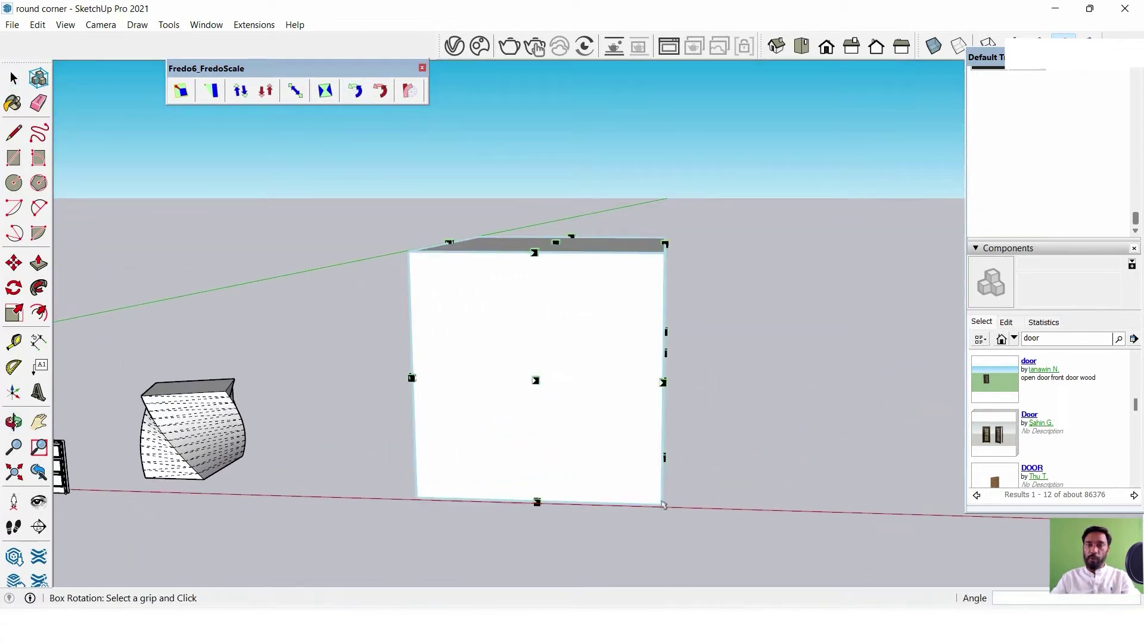
middle_click_drag(662, 272, 667, 393)
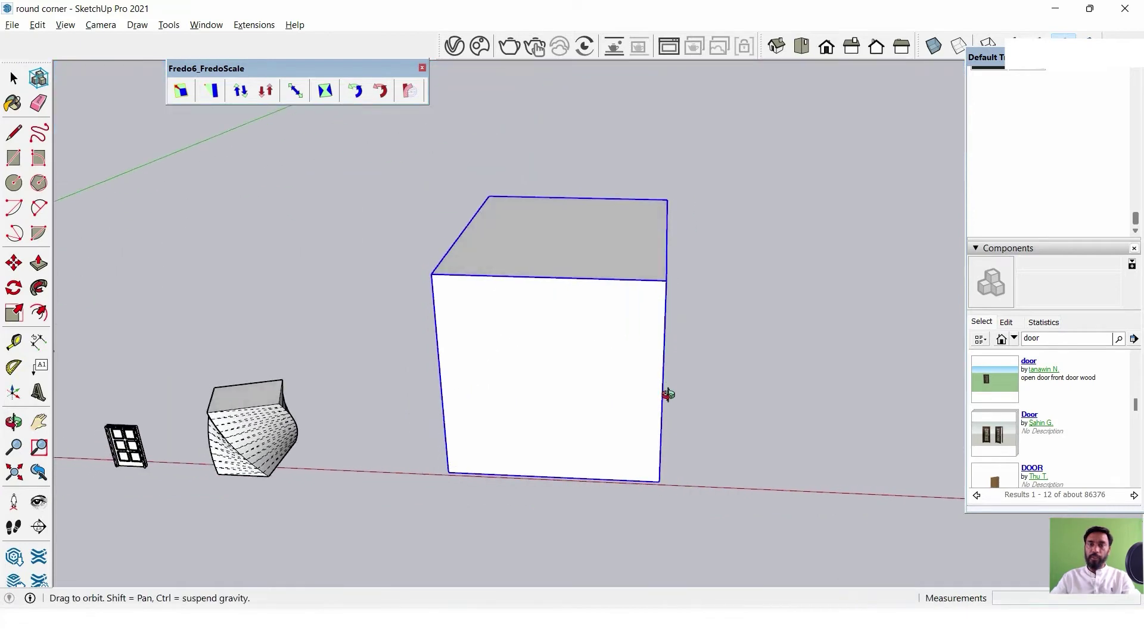
left_click(660, 468)
left_click(690, 161)
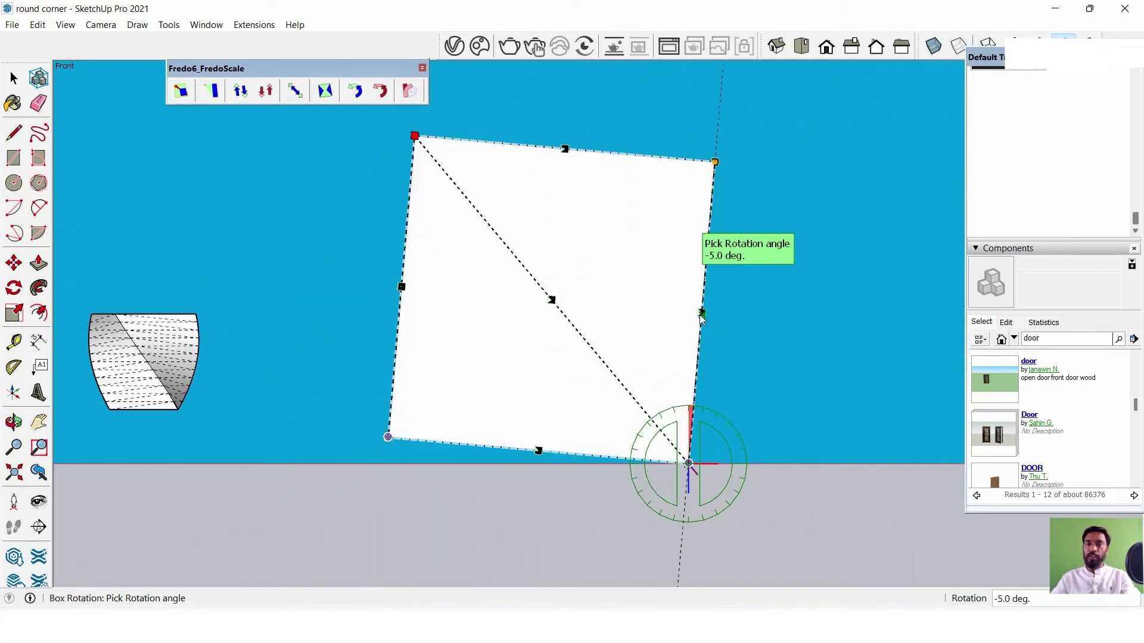
left_click(799, 274)
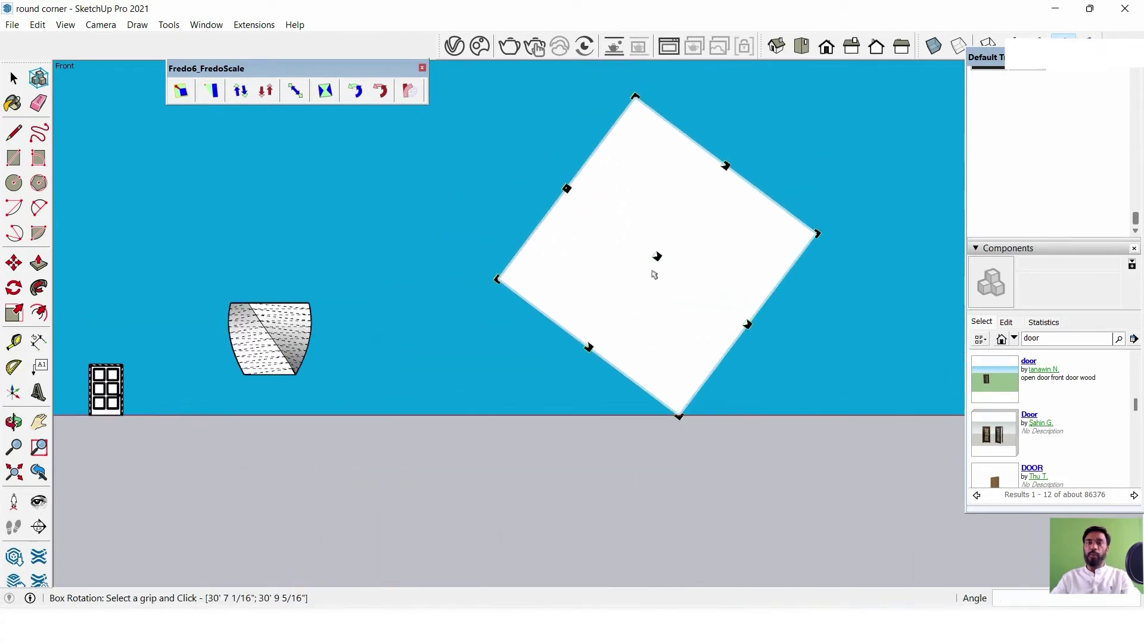
mouse_move(654, 273)
middle_mouse_down()
mouse_move(638, 276)
mouse_move(712, 337)
mouse_move(598, 275)
mouse_move(539, 358)
middle_mouse_up()
mouse_move(729, 256)
middle_mouse_down()
mouse_move(743, 311)
mouse_move(730, 171)
mouse_move(653, 232)
mouse_move(509, 113)
mouse_move(710, 214)
middle_mouse_up()
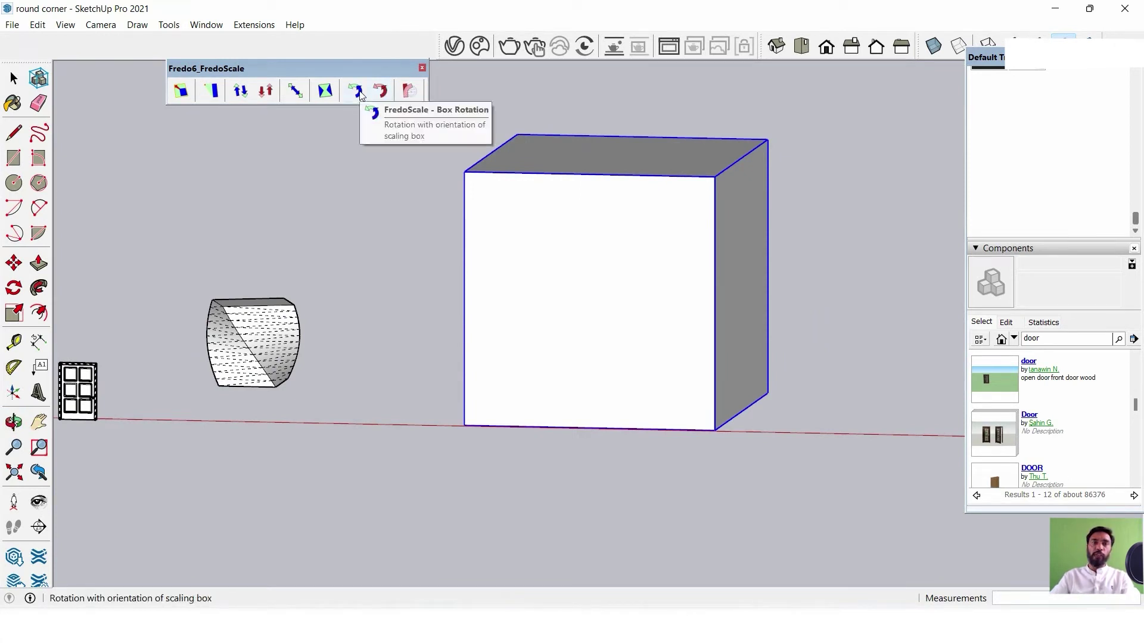
Start a free rotation on the box from its bottom edge, leaving it unrotated.
left_click(381, 91)
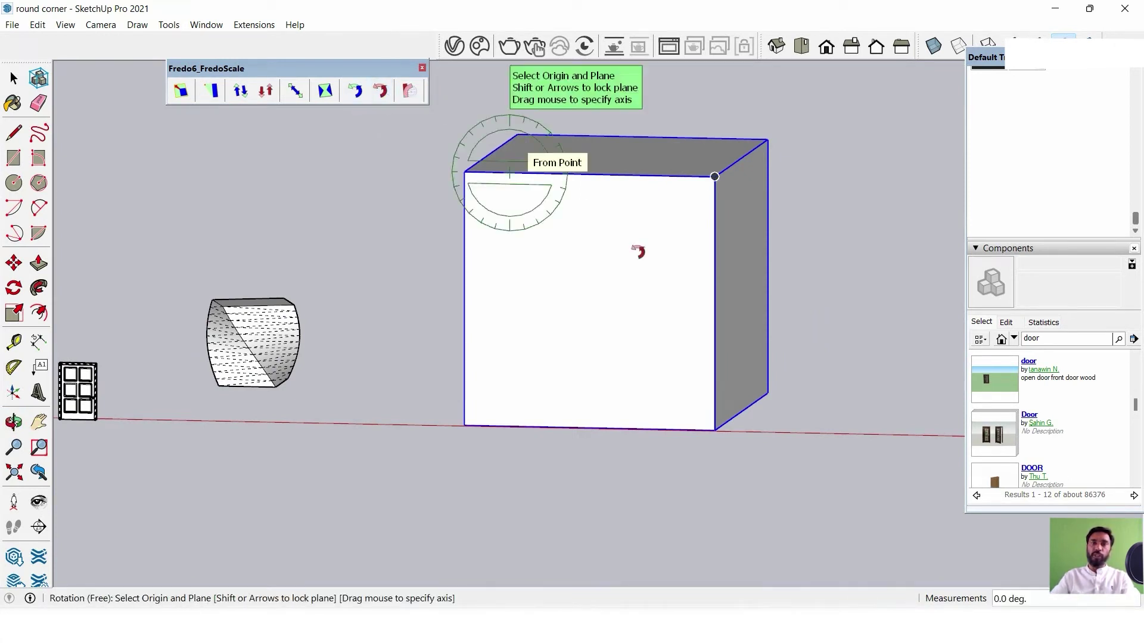
left_click(705, 430)
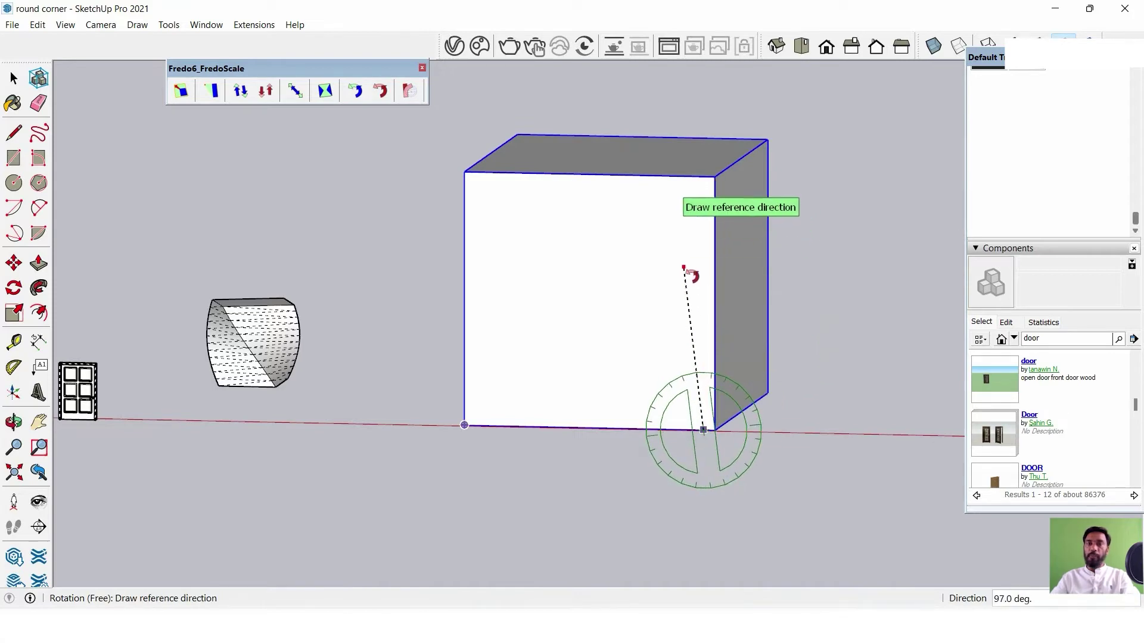
left_click(692, 291)
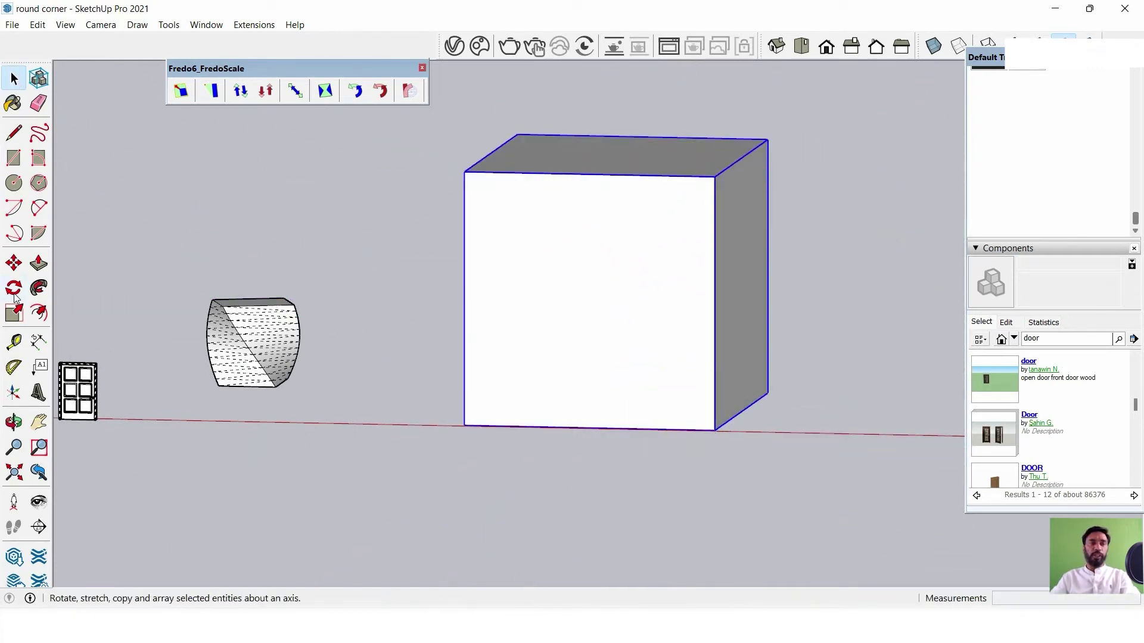
scroll(587, 212, "down", 3)
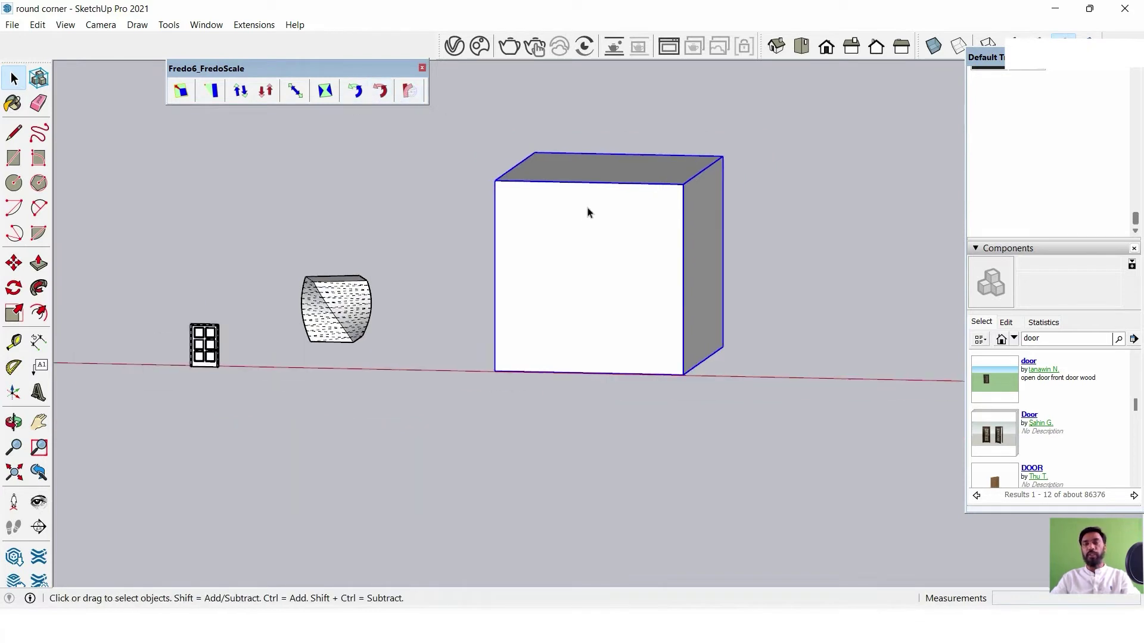
scroll(633, 268, "down", 3)
Orbit and zoom past the doors and sphere until the magenta four-panel wall is visible.
middle_click_drag(792, 268, 381, 280)
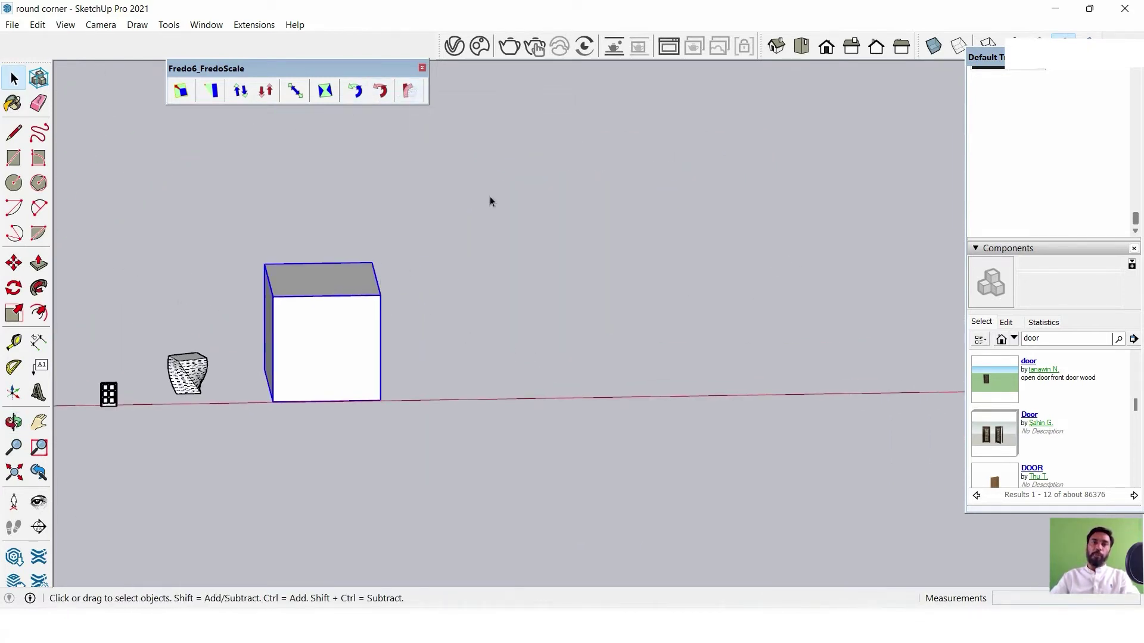
mouse_move(491, 199)
middle_mouse_down()
mouse_move(462, 268)
mouse_move(984, 244)
middle_mouse_up()
scroll(666, 330, "up", 1)
scroll(667, 329, "up", 3)
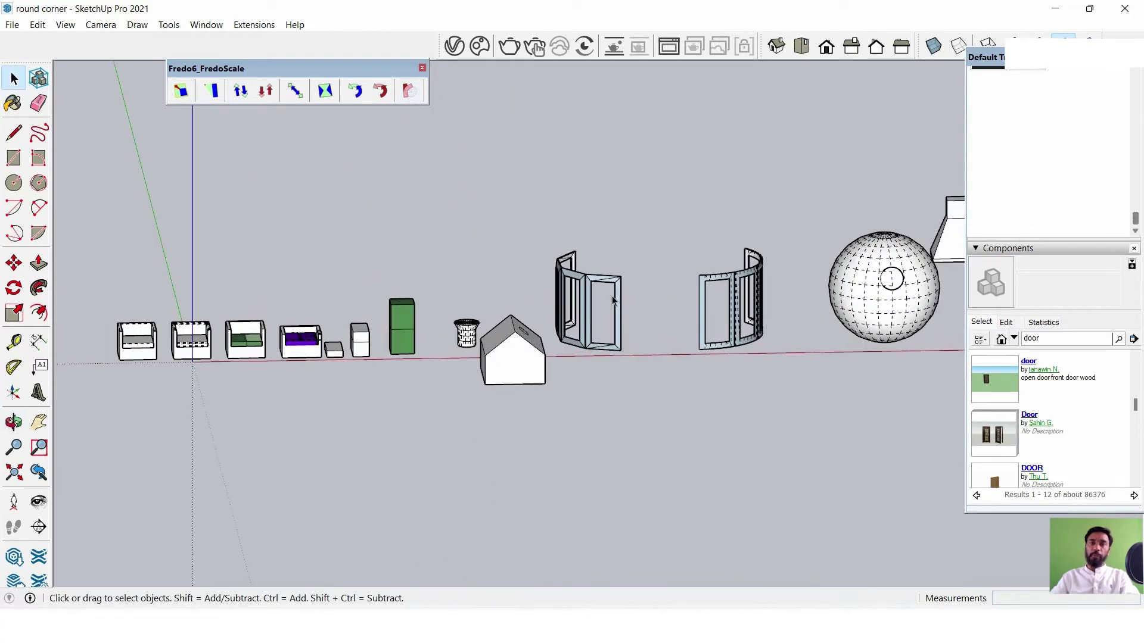
scroll(666, 329, "up", 2)
scroll(666, 330, "up", 1)
scroll(596, 304, "up", 3)
middle_click_drag(715, 310, 391, 302)
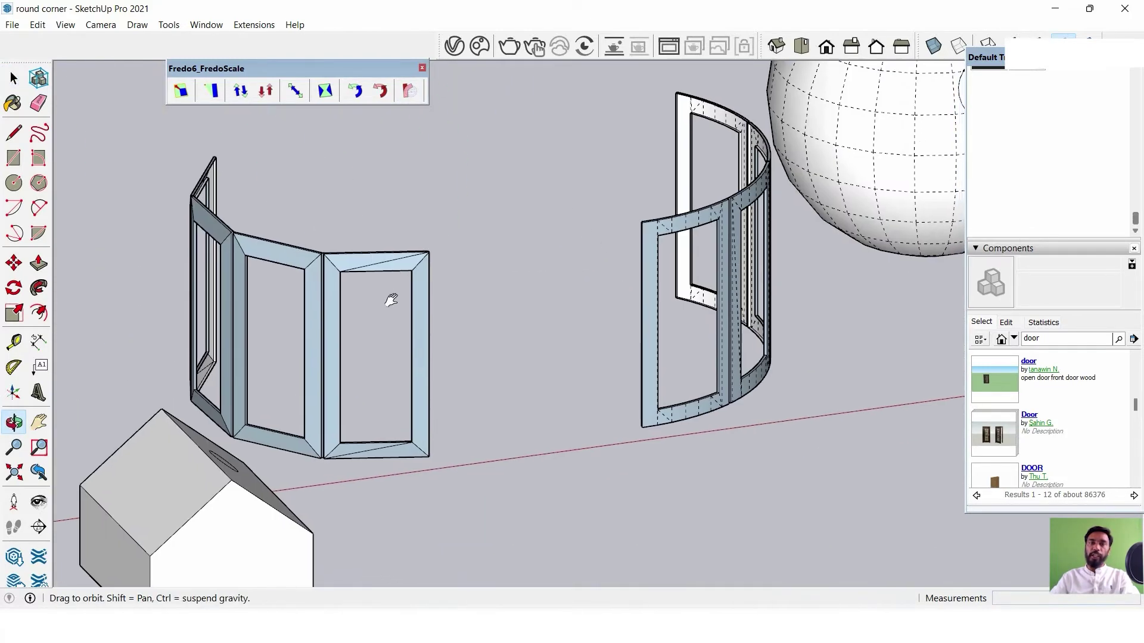
scroll(695, 226, "down", 3)
mouse_move(694, 245)
middle_mouse_down()
mouse_move(491, 243)
mouse_move(455, 217)
mouse_move(414, 230)
middle_mouse_up()
scroll(466, 217, "down", 1)
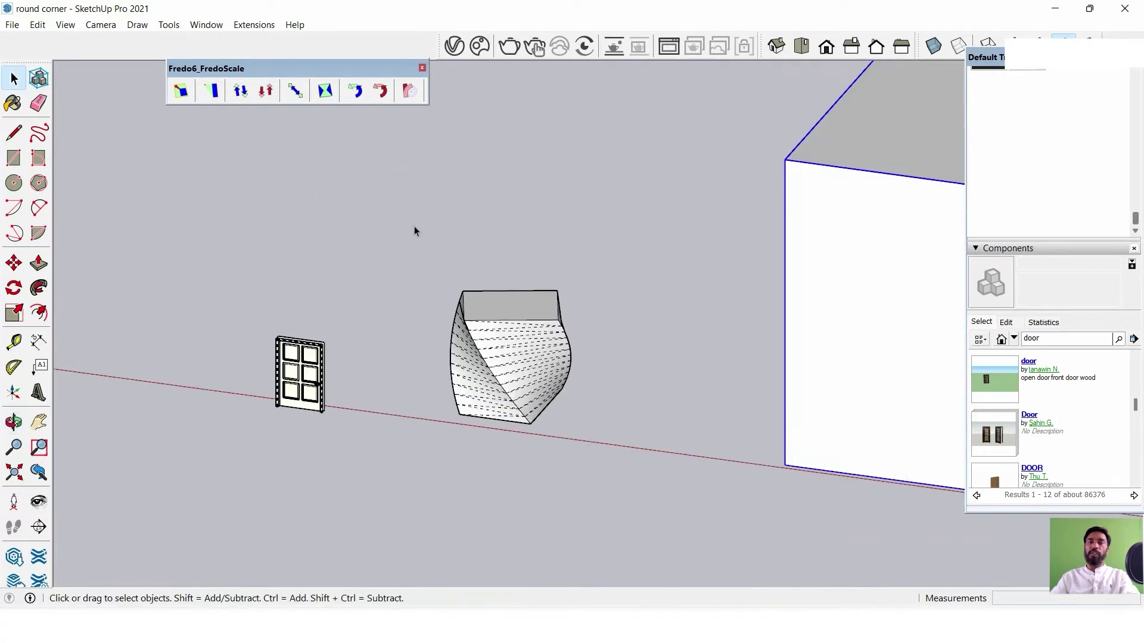
scroll(781, 268, "down", 3)
scroll(434, 237, "up", 3)
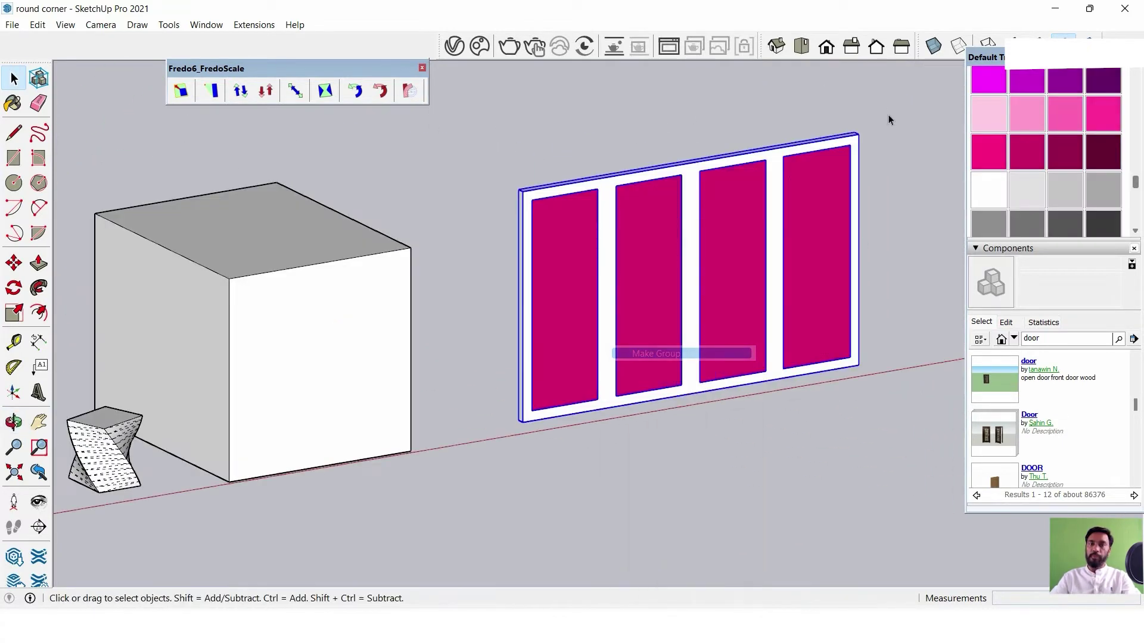
Switch the camera to perspective and orbit closer so the magenta wall fills the view.
mouse_move(725, 183)
middle_mouse_down()
mouse_move(655, 268)
mouse_move(620, 344)
mouse_move(562, 396)
mouse_move(77, 5)
middle_mouse_up()
left_click(100, 25)
left_click(131, 108)
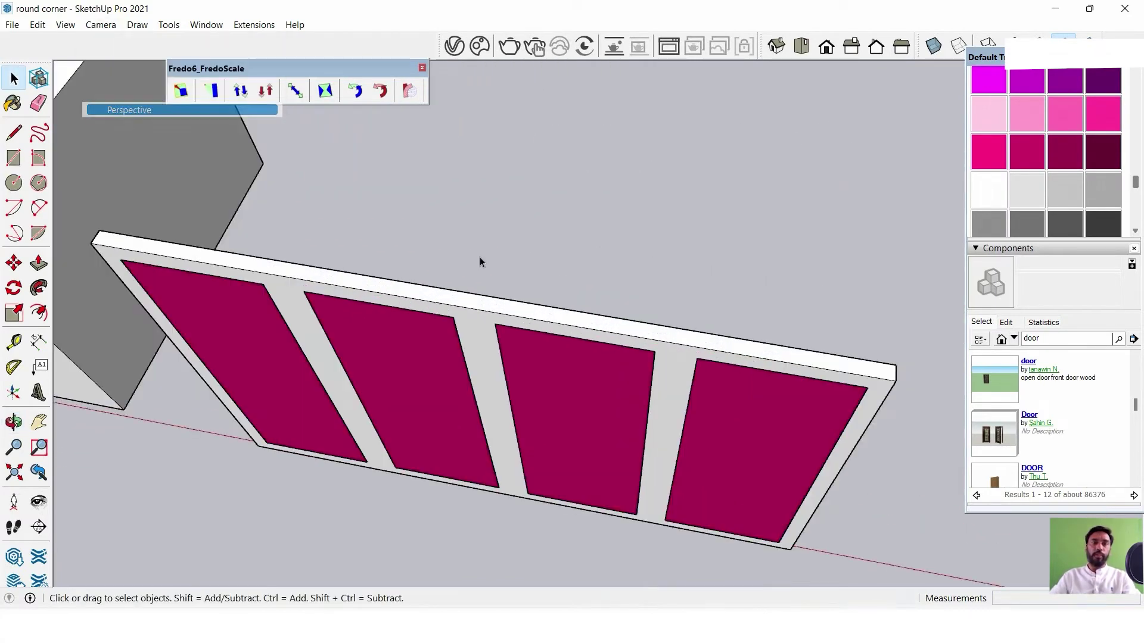
scroll(565, 388, "up", 3)
scroll(565, 387, "down", 4)
mouse_move(564, 387)
middle_mouse_down()
mouse_move(621, 311)
mouse_move(621, 391)
mouse_move(677, 263)
mouse_move(536, 295)
mouse_move(613, 314)
middle_mouse_up()
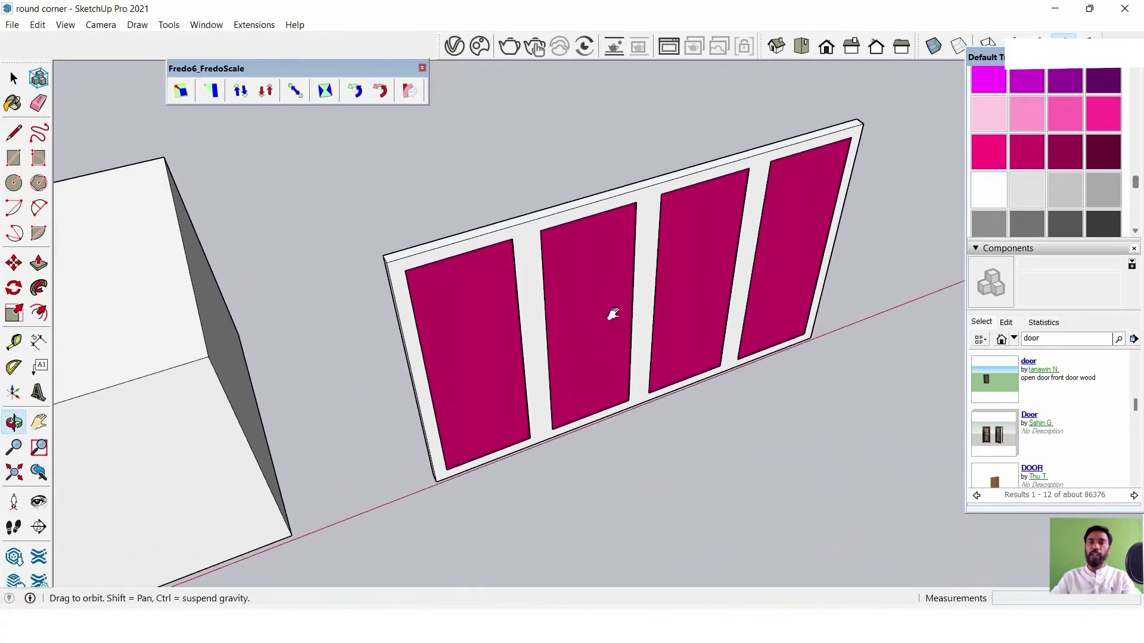
Briefly start FredoScale bending, cancel it, and orbit to a tilted view of the wall.
left_click(406, 89)
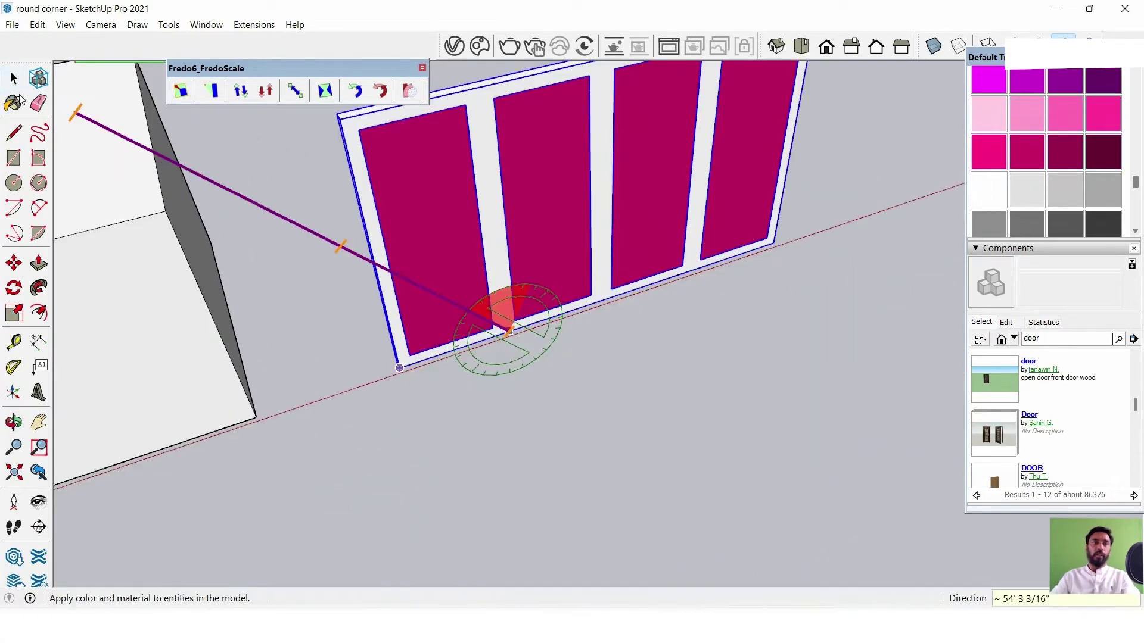
left_click(14, 78)
middle_click_drag(520, 385, 530, 304)
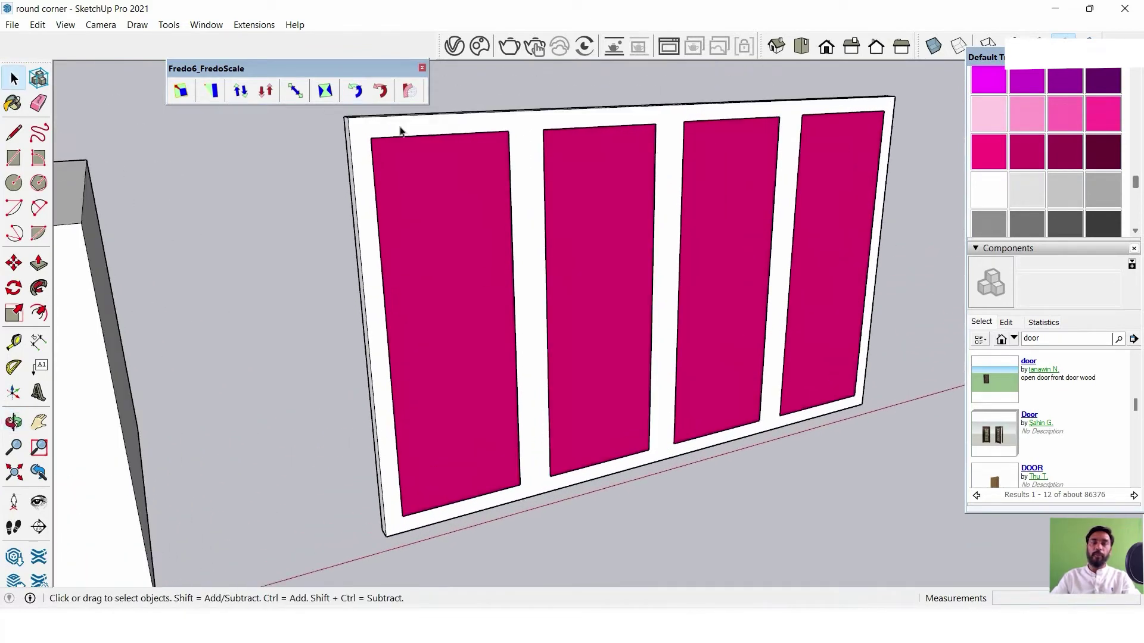
mouse_move(401, 131)
middle_mouse_down()
mouse_move(554, 188)
mouse_move(481, 418)
middle_mouse_up()
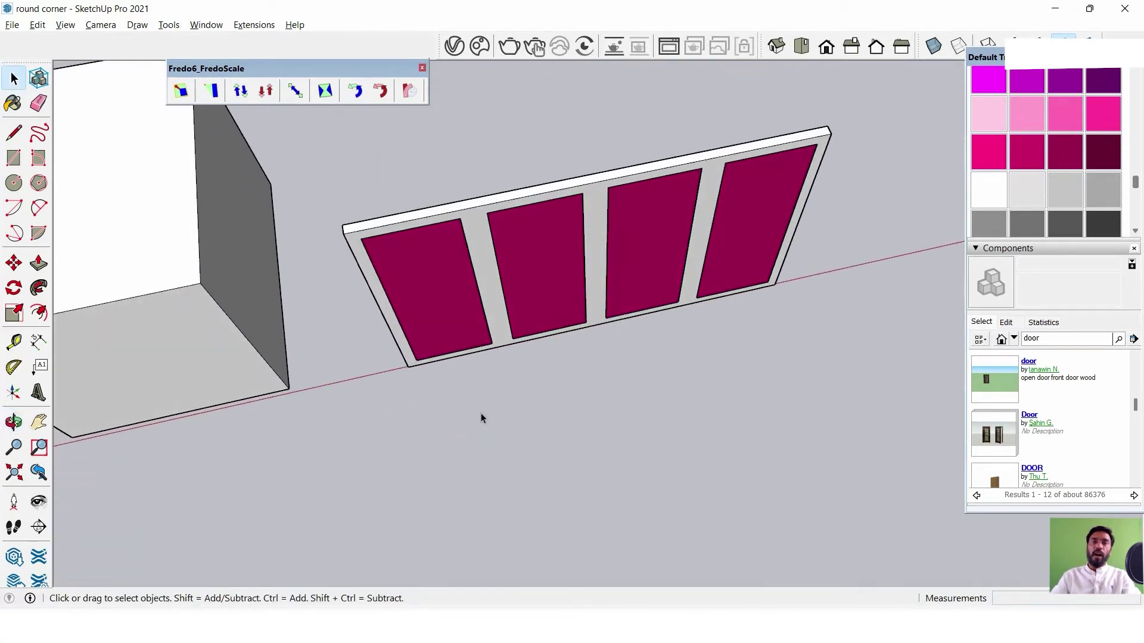
Show the wall in Top view with Parallel Projection and start FredoScale Radial Bending.
left_click(799, 50)
left_click(95, 25)
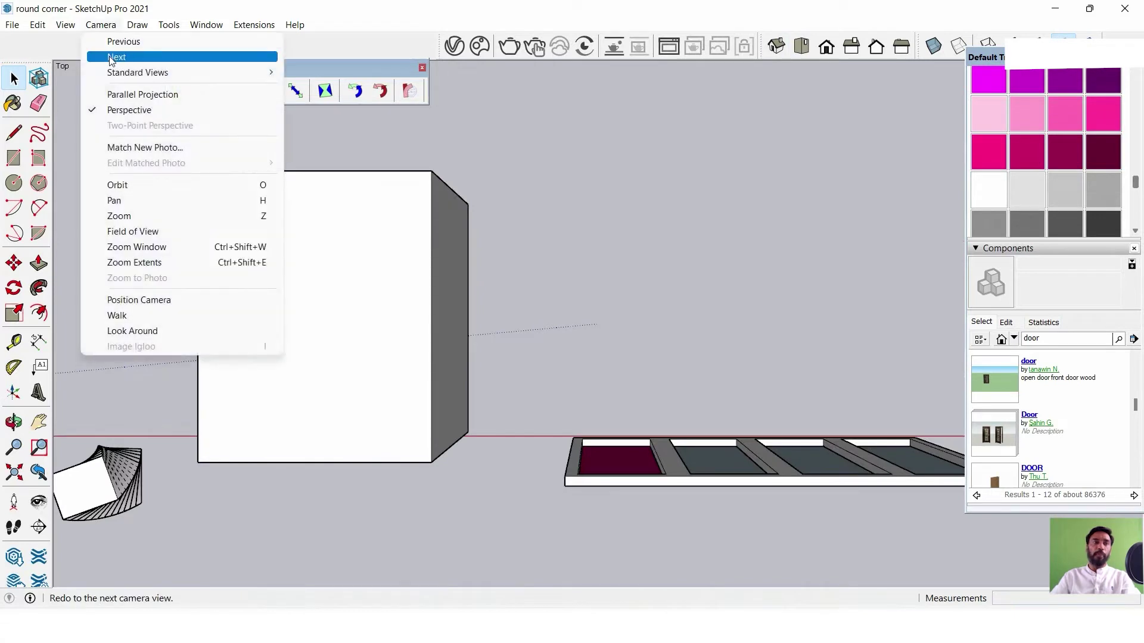
left_click(137, 94)
middle_click_drag(736, 367, 475, 187)
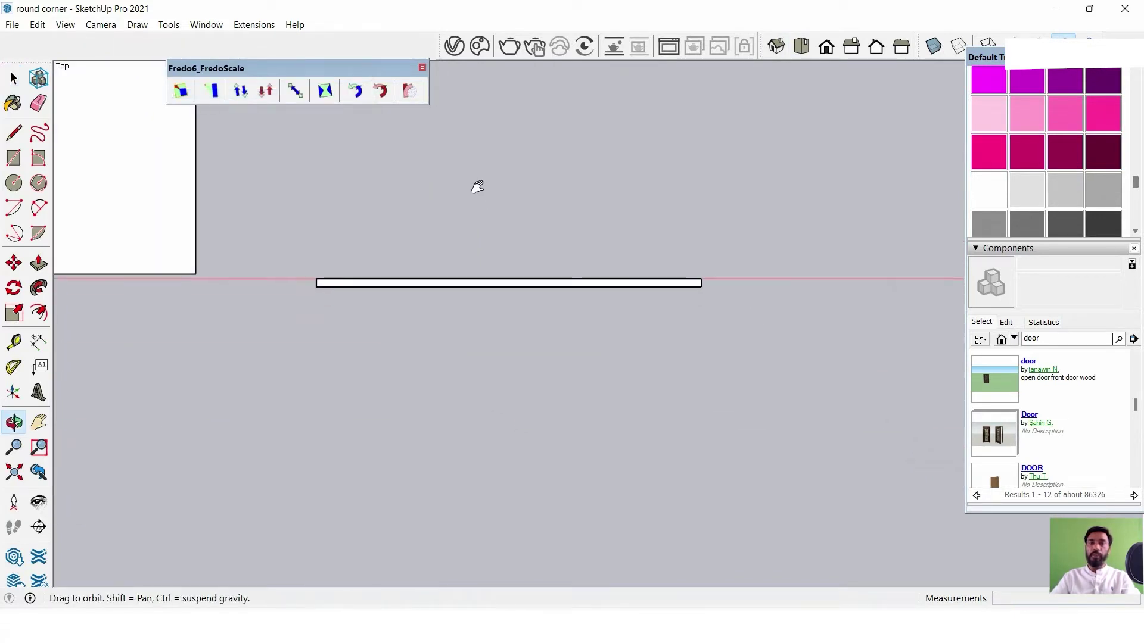
left_click(799, 50)
mouse_move(675, 207)
middle_mouse_down()
mouse_move(666, 308)
mouse_move(421, 196)
middle_mouse_up()
key("space")
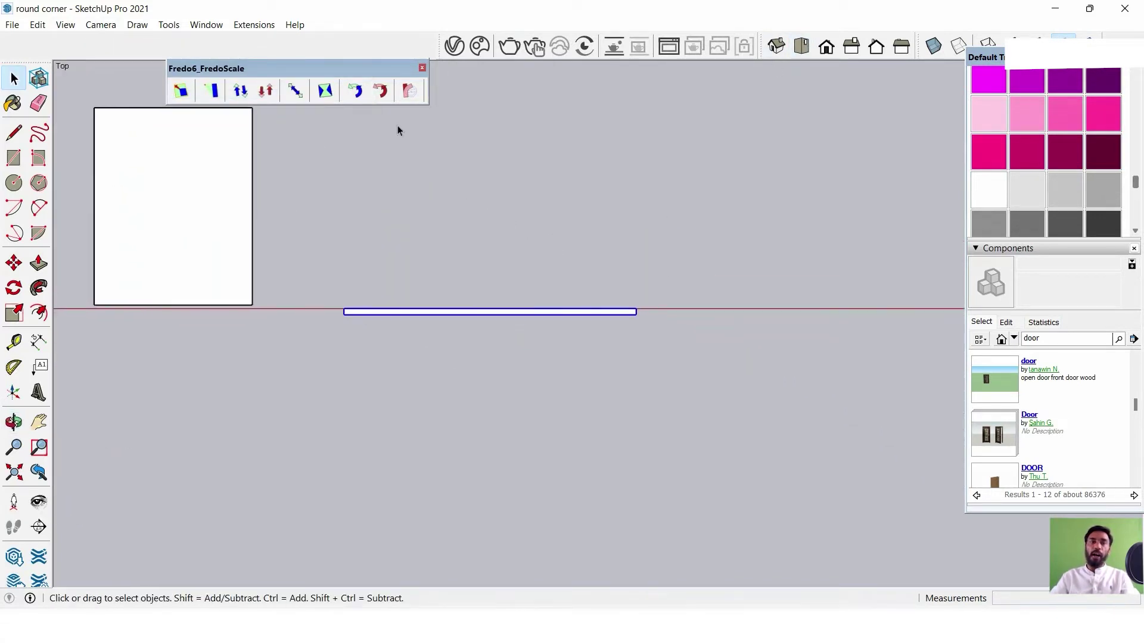
scroll(398, 128, "up", 2)
left_click(410, 91)
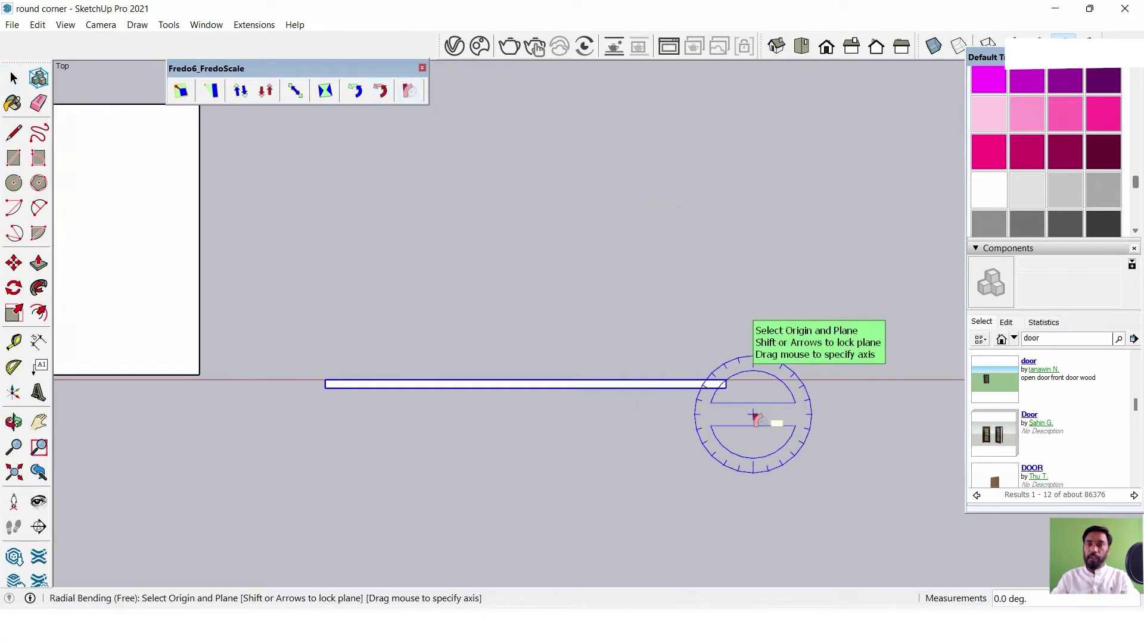
Radially bend the magenta wall 180° from its end to its far end, then view it in 3D.
scroll(738, 384, "up", 1)
scroll(734, 384, "up", 1)
scroll(734, 384, "up", 1)
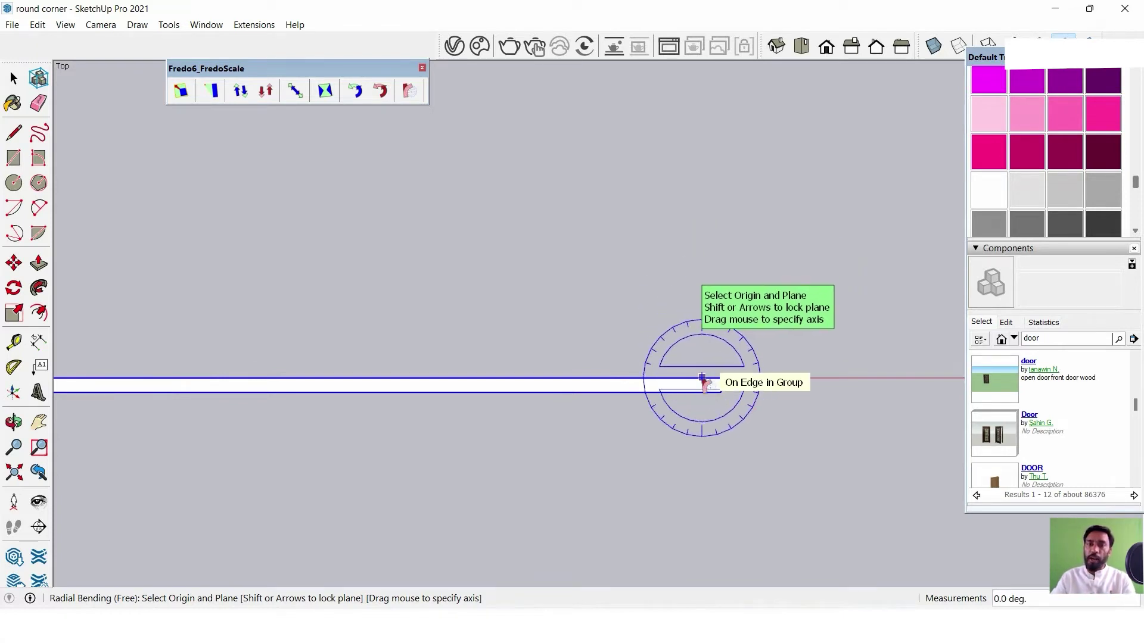
left_click(722, 384)
scroll(429, 380, "down", 1)
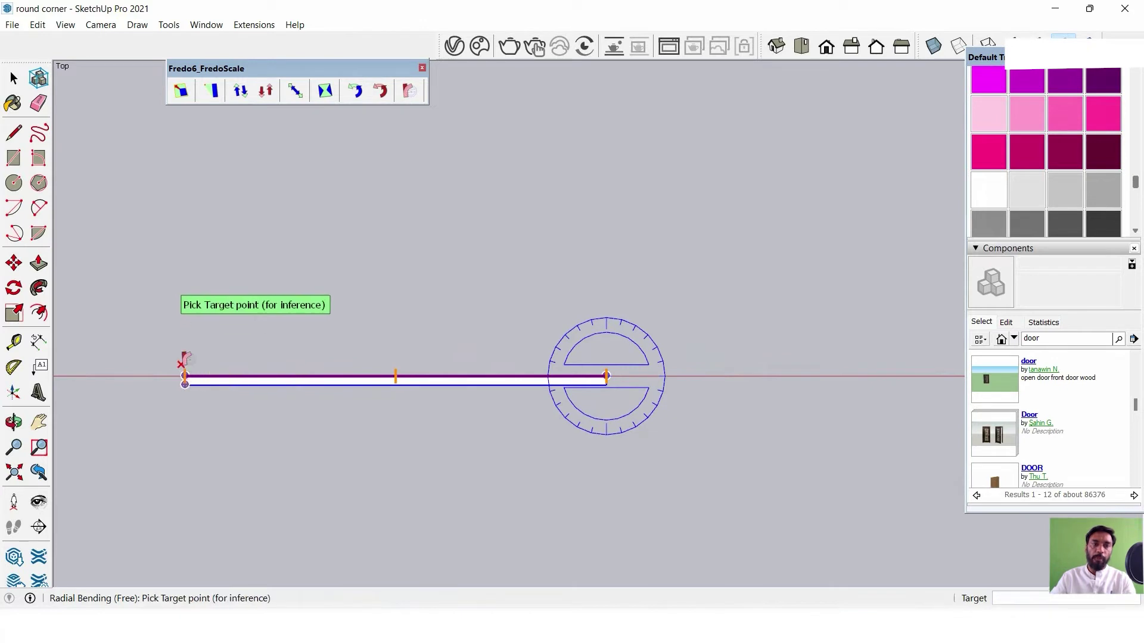
left_click(255, 248)
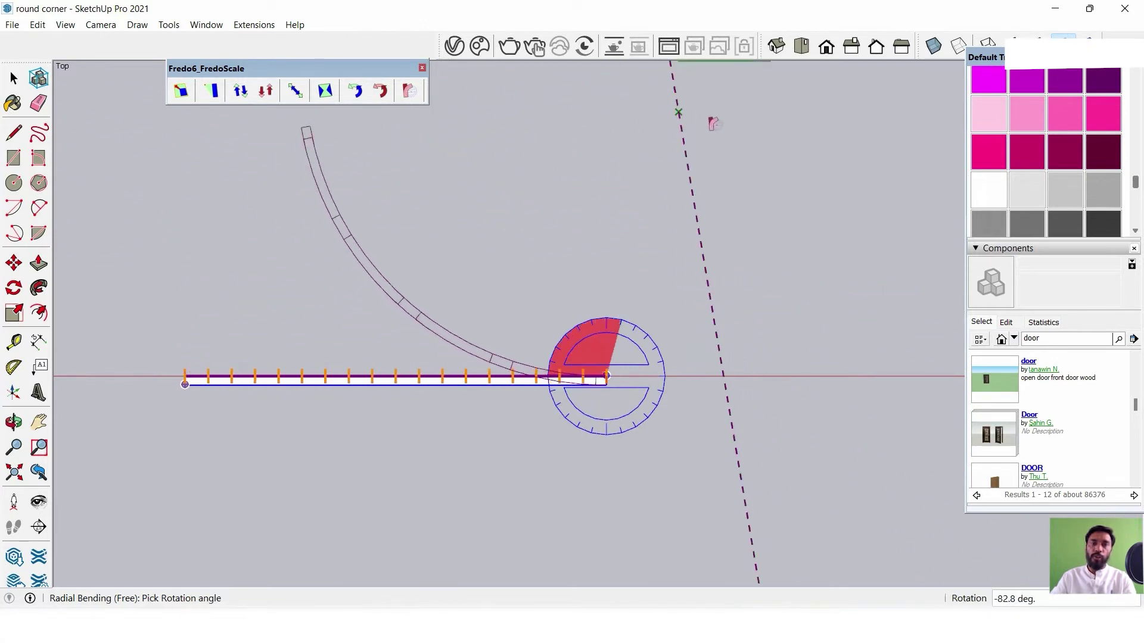
scroll(718, 217, "down", 1)
type("180")
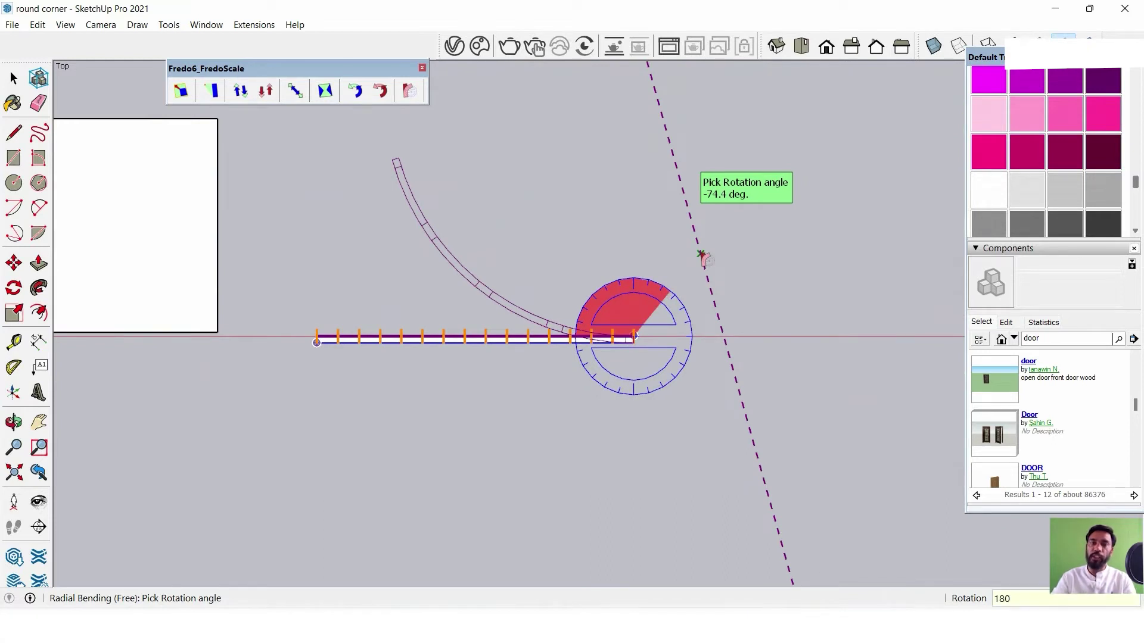
key("Return")
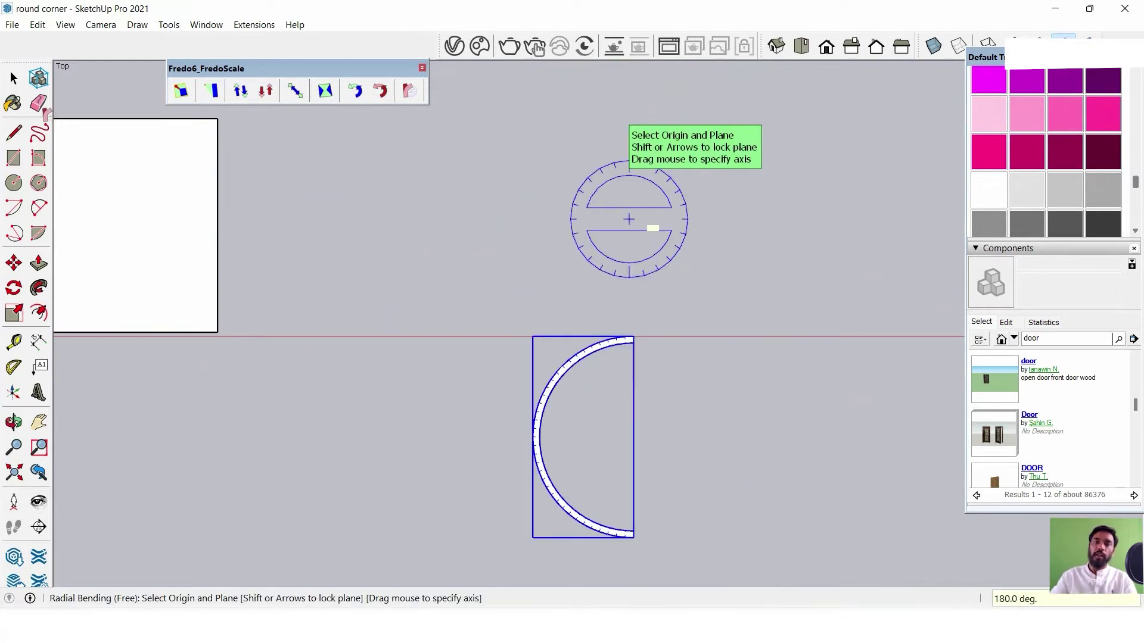
left_click(15, 79)
mouse_move(593, 374)
middle_mouse_down()
mouse_move(807, 249)
mouse_move(469, 426)
mouse_move(274, 115)
mouse_move(541, 340)
mouse_move(602, 429)
mouse_move(743, 449)
mouse_move(937, 350)
mouse_move(498, 296)
mouse_move(620, 349)
mouse_move(554, 394)
mouse_move(563, 389)
middle_mouse_up()
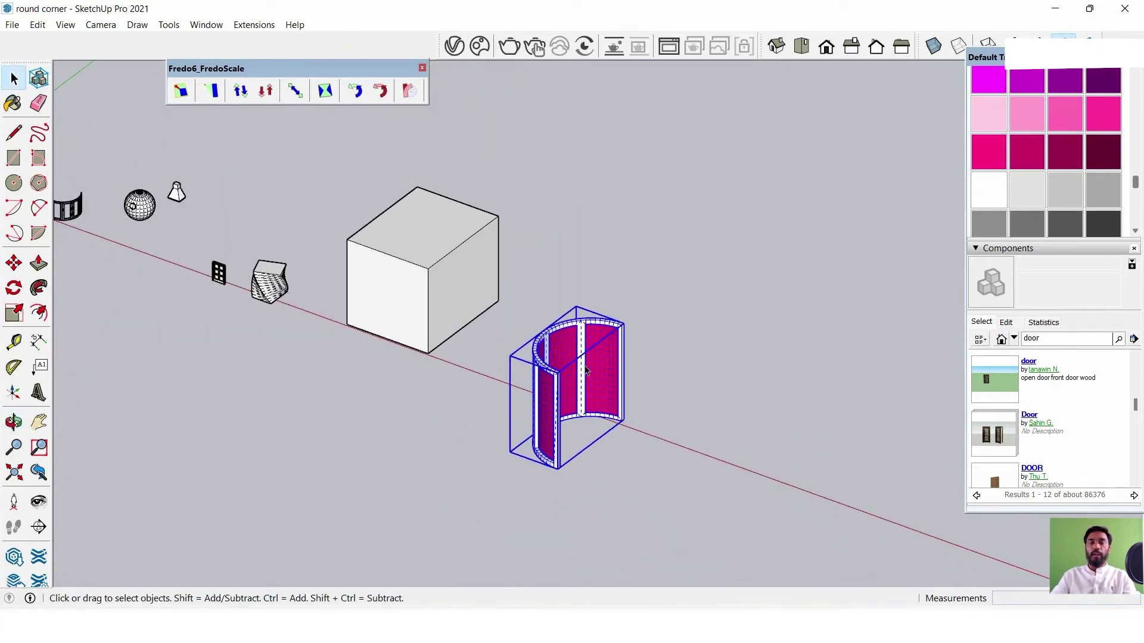
Undo the 180° bend and Ctrl-copy the flat wall further along the red axis.
key("ctrl+z")
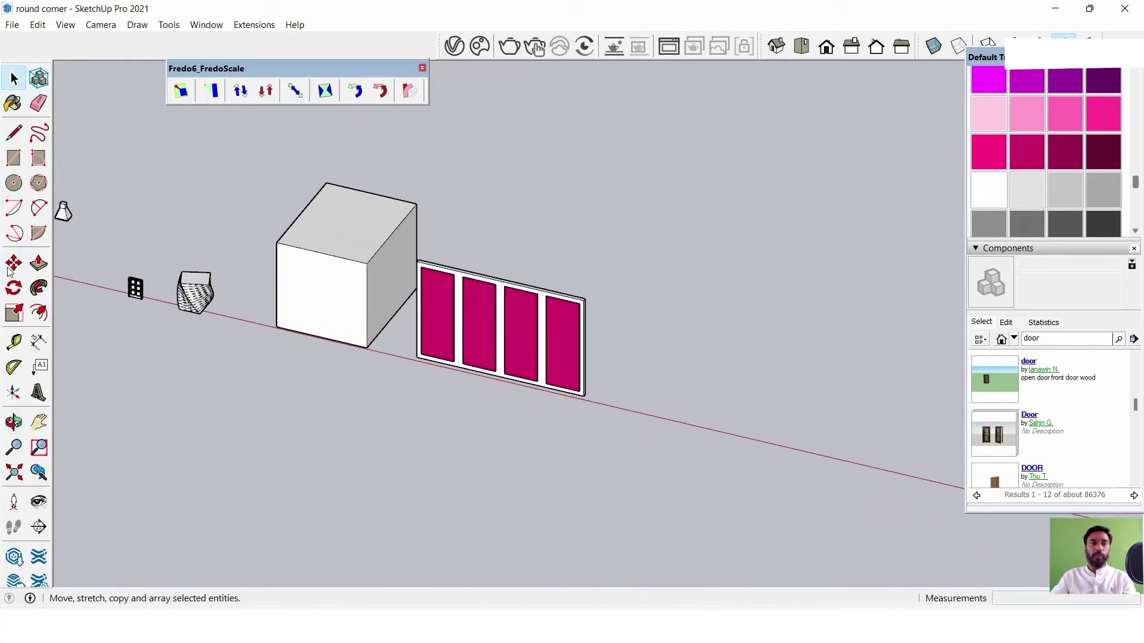
key("ctrl")
left_click(584, 396)
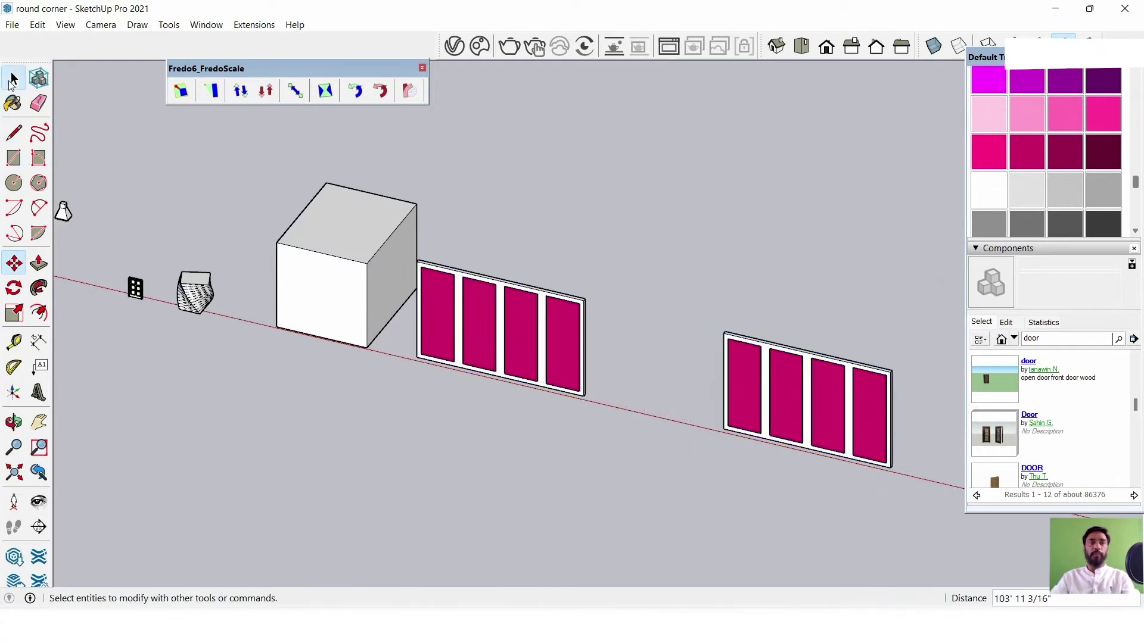
left_click(13, 79)
mouse_move(473, 229)
middle_mouse_down()
mouse_move(715, 349)
mouse_move(443, 291)
middle_mouse_up()
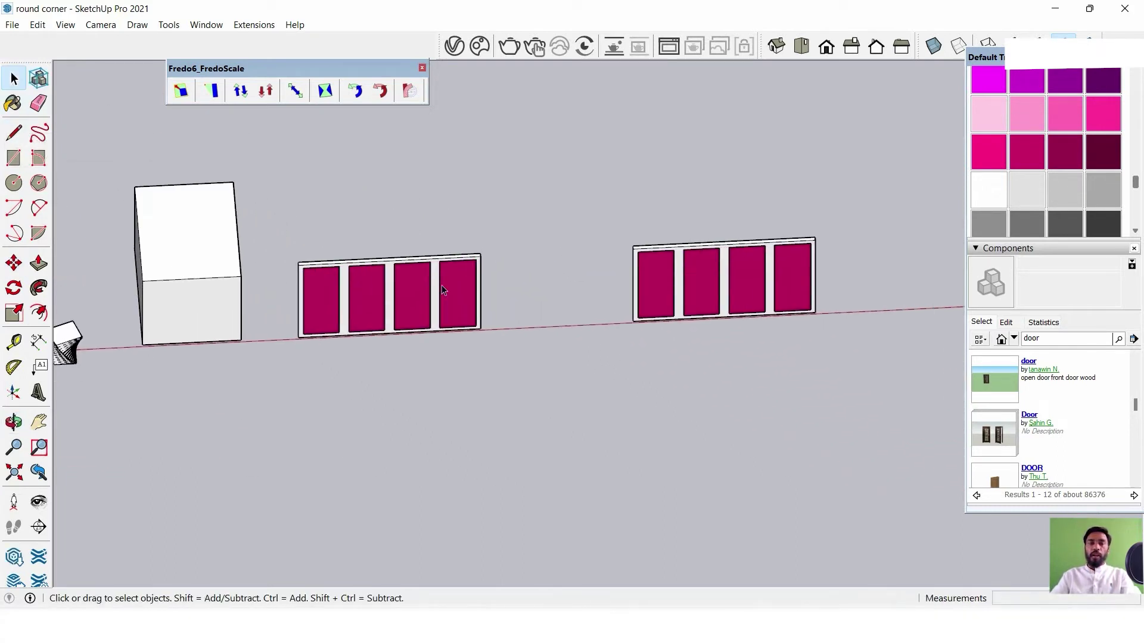
left_click(801, 47)
middle_click_drag(741, 265, 493, 224)
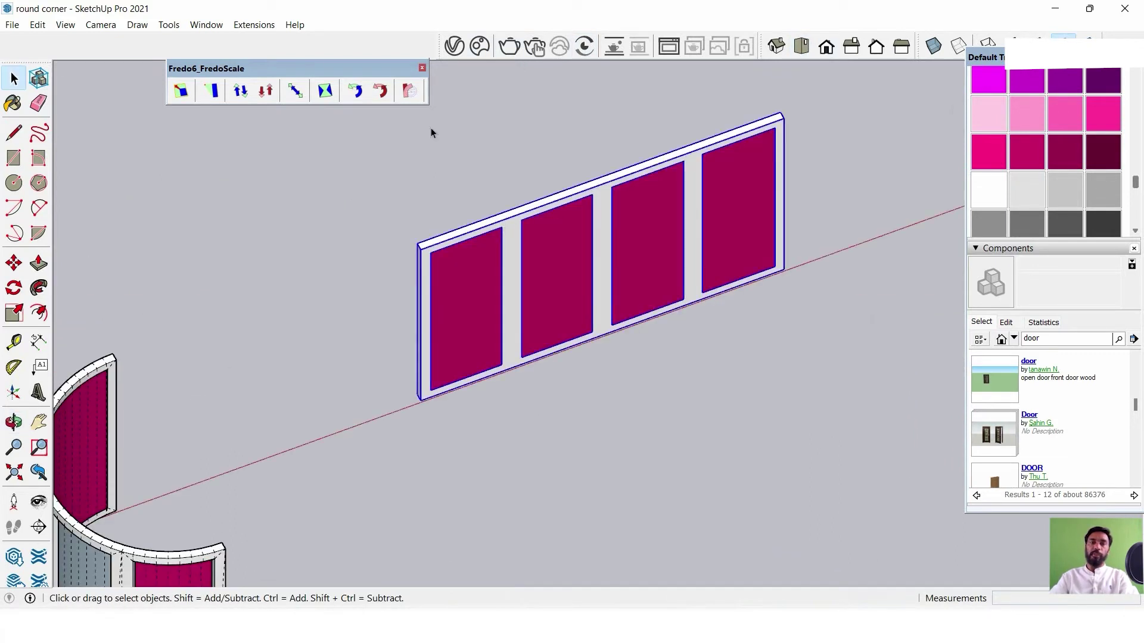
left_click(418, 95)
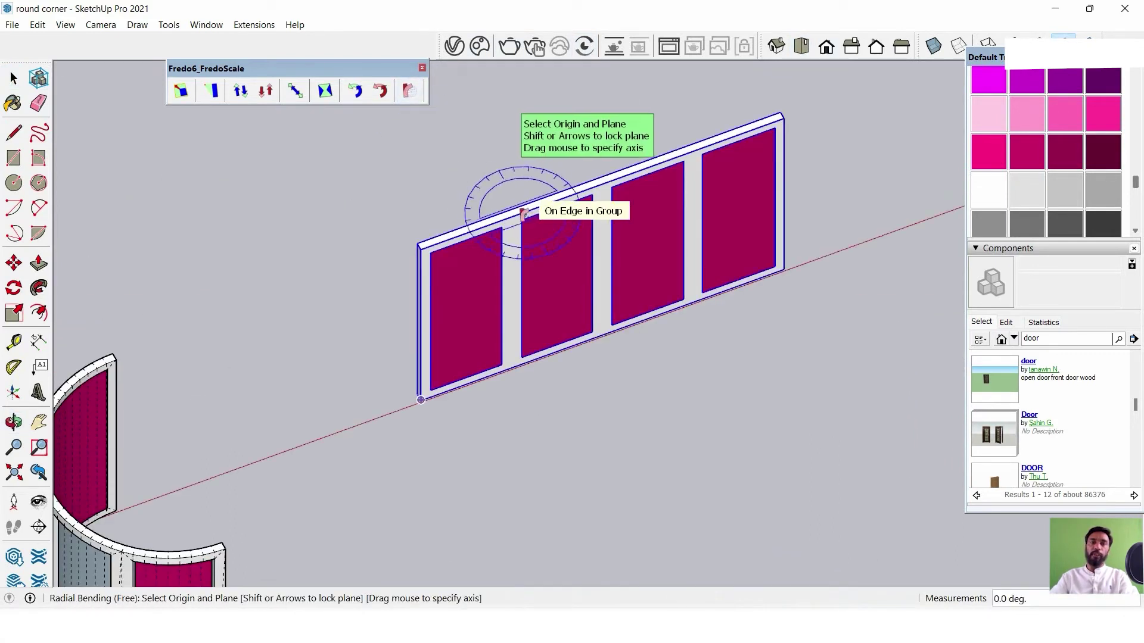
left_click(417, 243)
right_click(517, 213)
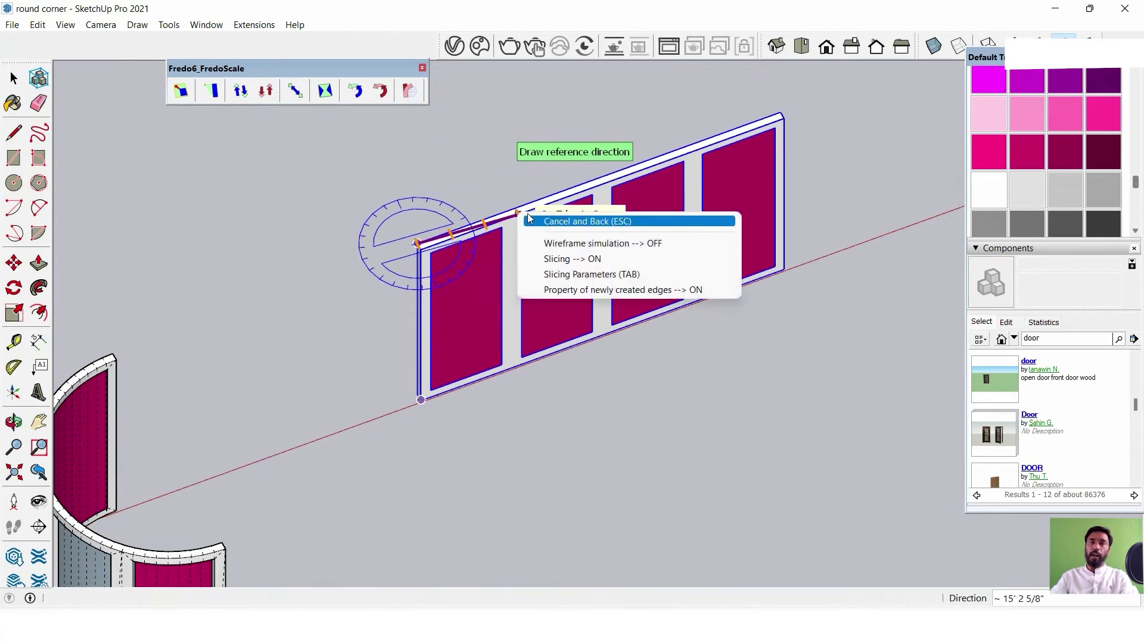
left_click(584, 274)
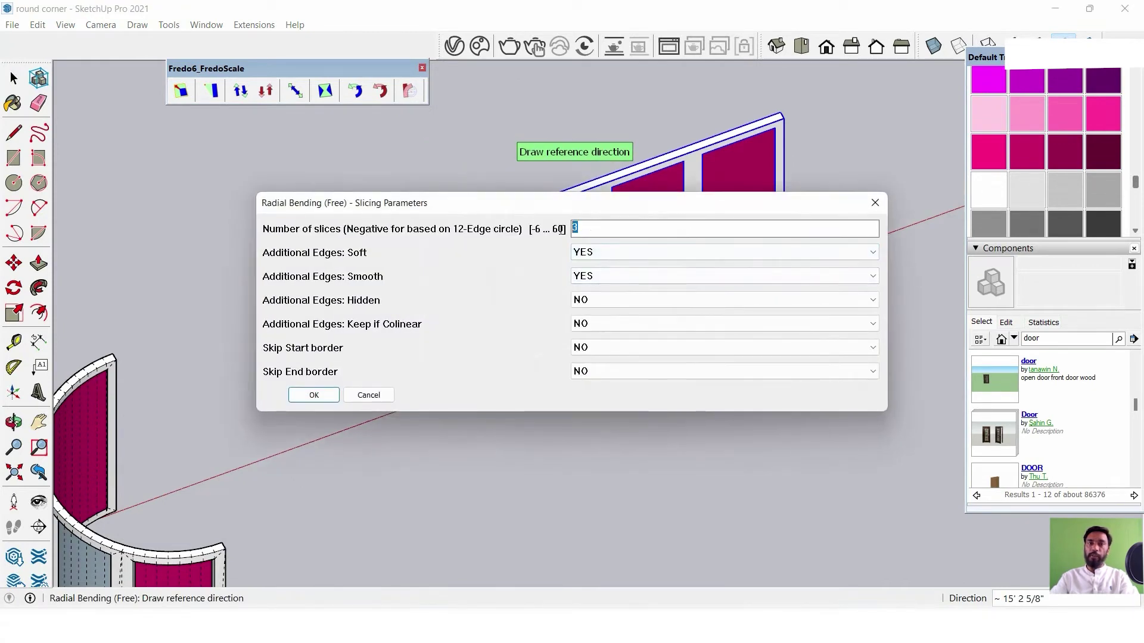
left_click(323, 393)
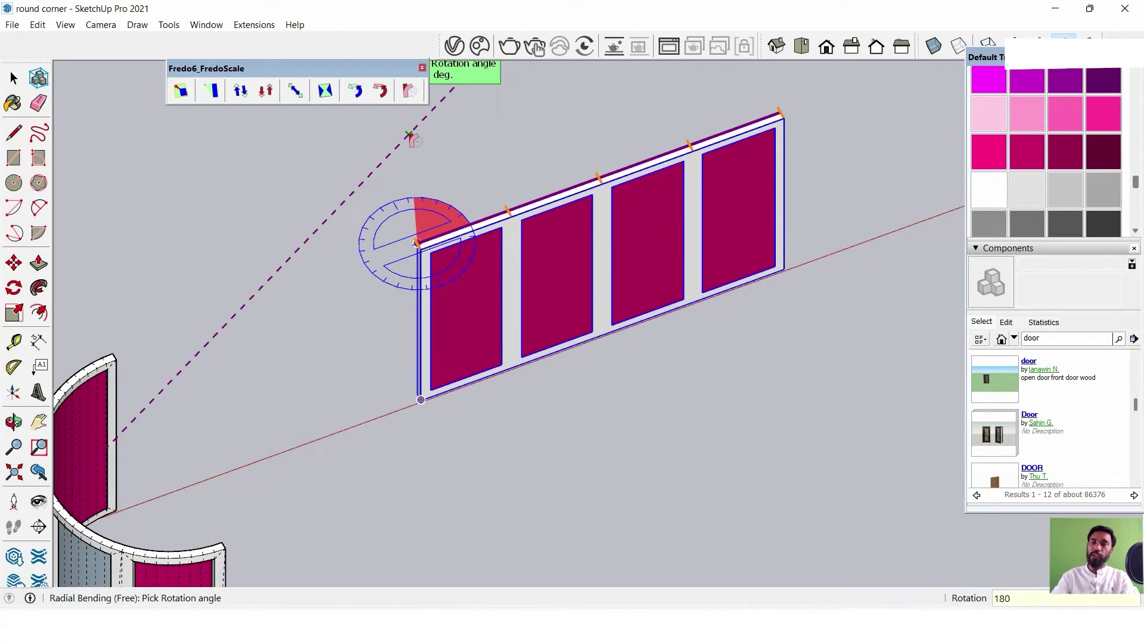
left_click(411, 138)
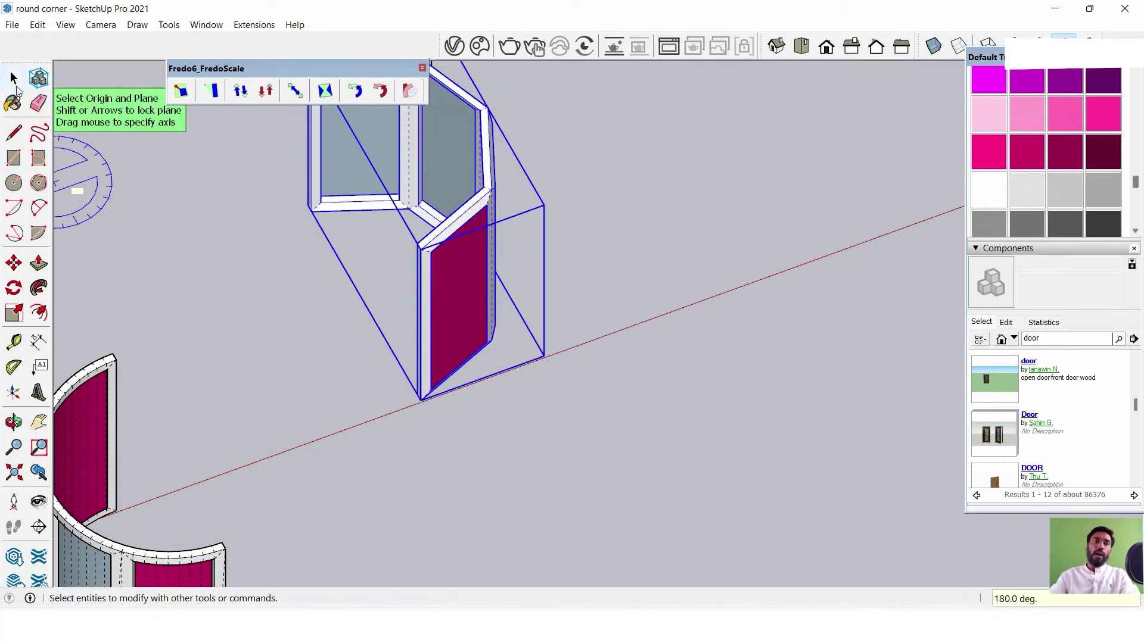
left_click(14, 78)
mouse_move(557, 205)
middle_mouse_down()
mouse_move(360, 296)
mouse_move(306, 233)
mouse_move(646, 319)
mouse_move(899, 273)
mouse_move(659, 439)
mouse_move(598, 281)
mouse_move(595, 298)
mouse_move(658, 258)
mouse_move(365, 237)
mouse_move(794, 242)
mouse_move(840, 286)
mouse_move(830, 324)
mouse_move(557, 252)
mouse_move(659, 256)
mouse_move(649, 324)
mouse_move(858, 335)
mouse_move(788, 386)
middle_mouse_up()
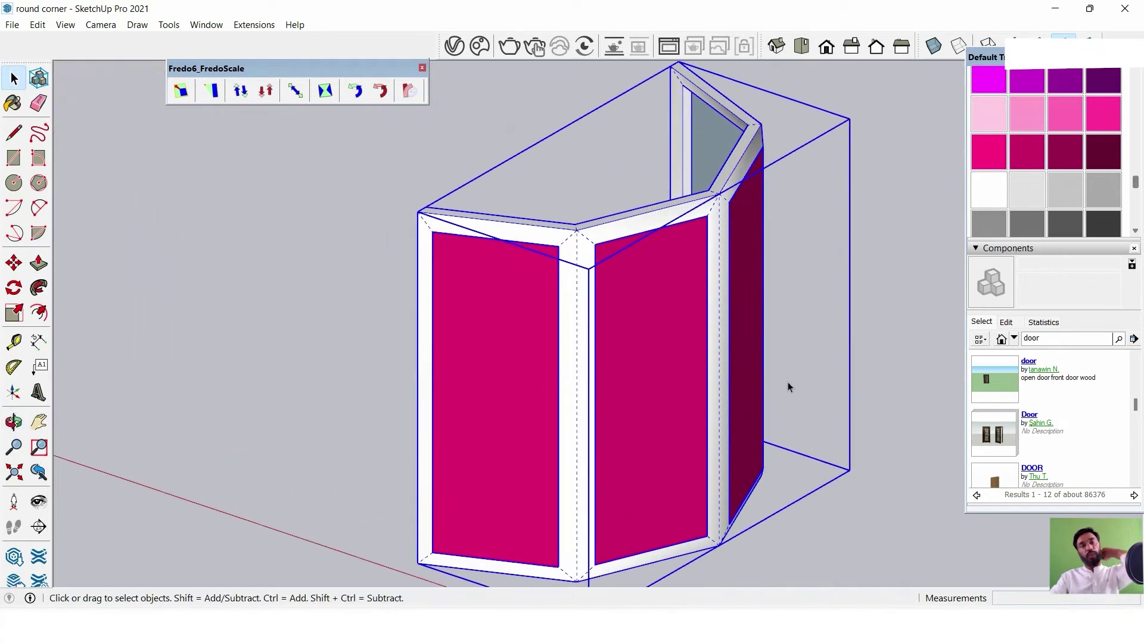
Switch to the 1 bhk model and orbit to an overhead view of the whole flat.
mouse_move(364, 72)
left_mouse_down()
mouse_move(370, 38)
mouse_move(368, 60)
left_mouse_up()
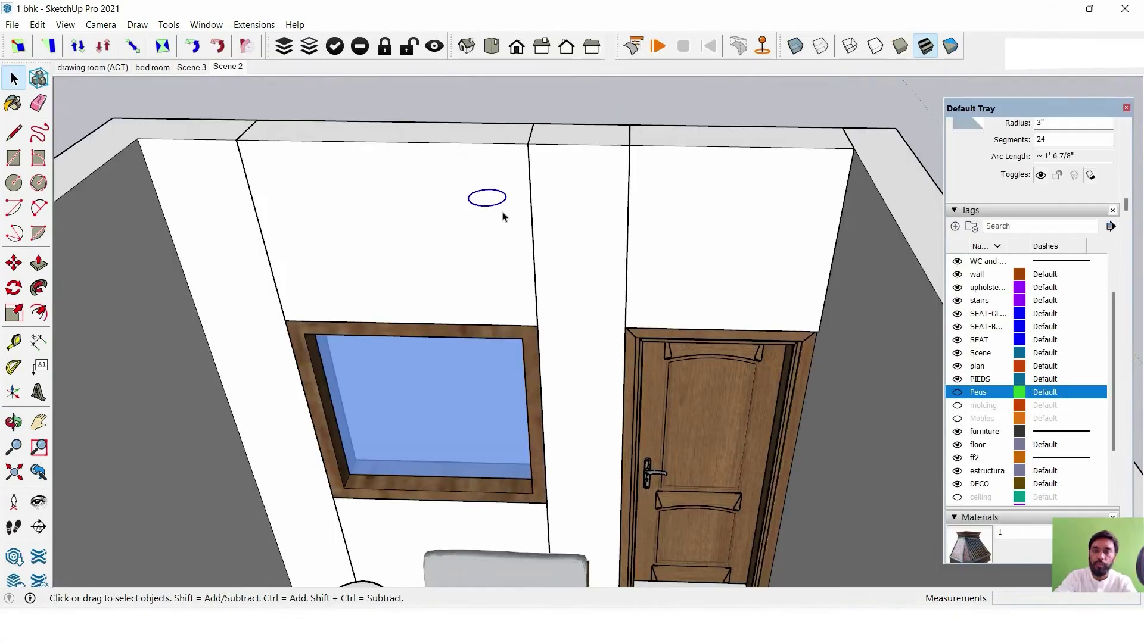
scroll(527, 234, "down", 5)
scroll(526, 234, "down", 3)
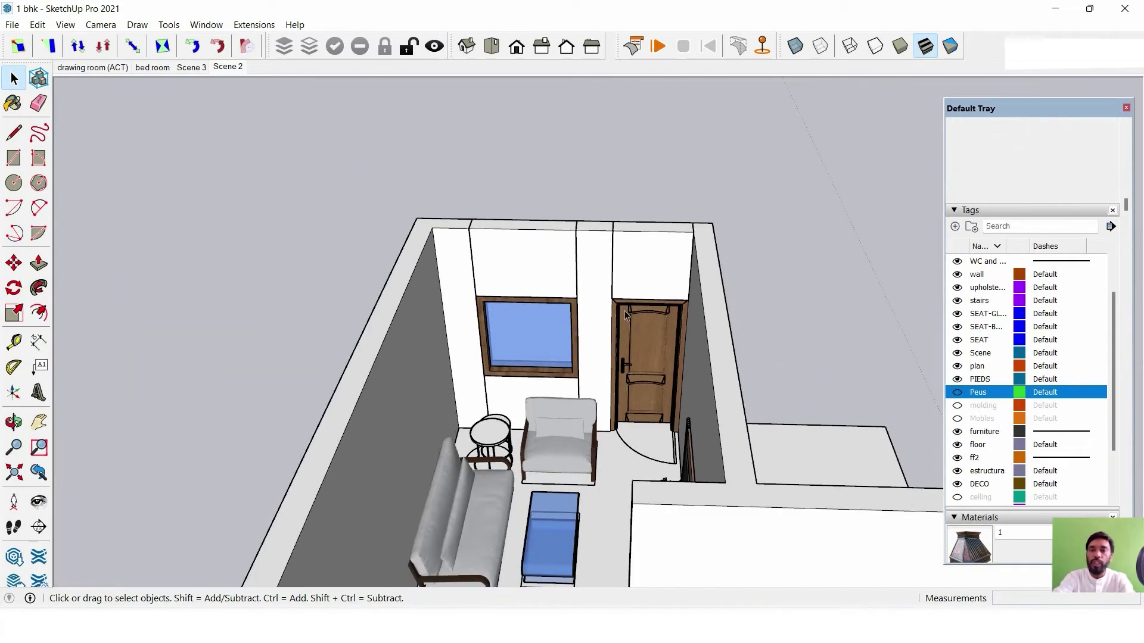
mouse_move(527, 235)
middle_mouse_down()
mouse_move(466, 339)
mouse_move(288, 425)
mouse_move(290, 518)
middle_mouse_up()
scroll(466, 340, "up", 3)
scroll(545, 347, "down", 2)
scroll(478, 435, "up", 3)
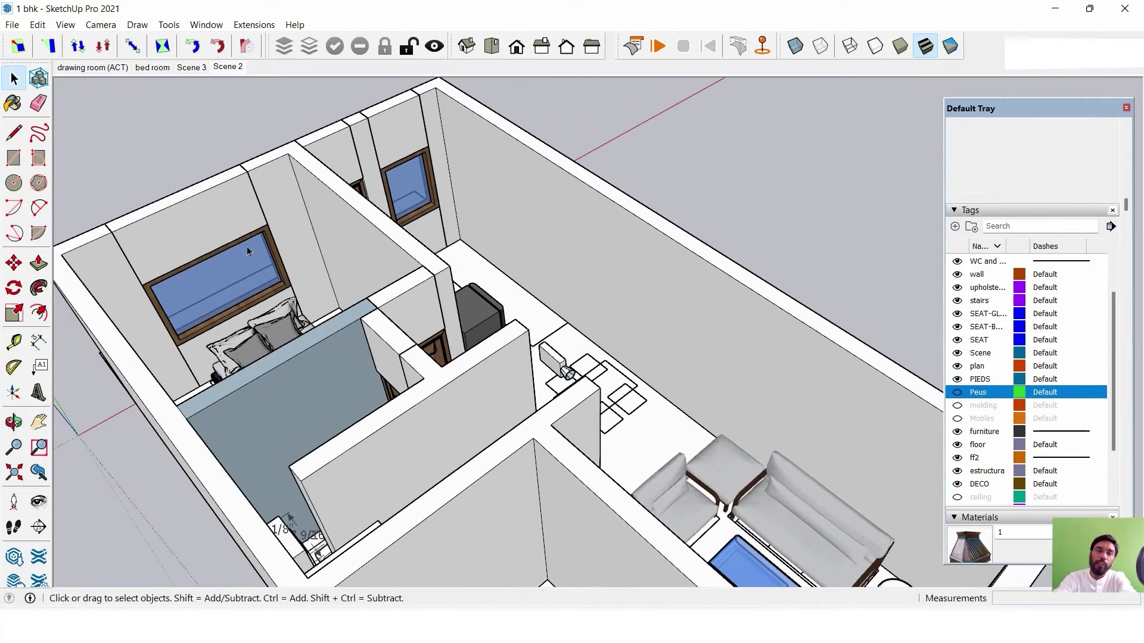
scroll(268, 243, "down", 3)
mouse_move(269, 243)
middle_mouse_down()
mouse_move(319, 340)
mouse_move(538, 249)
middle_mouse_up()
scroll(546, 328, "up", 2)
scroll(546, 327, "up", 2)
Orbit past the hallway and sofas until the drawing room's window and door wall faces forward.
mouse_move(545, 327)
middle_mouse_down()
mouse_move(388, 383)
mouse_move(514, 235)
middle_mouse_up()
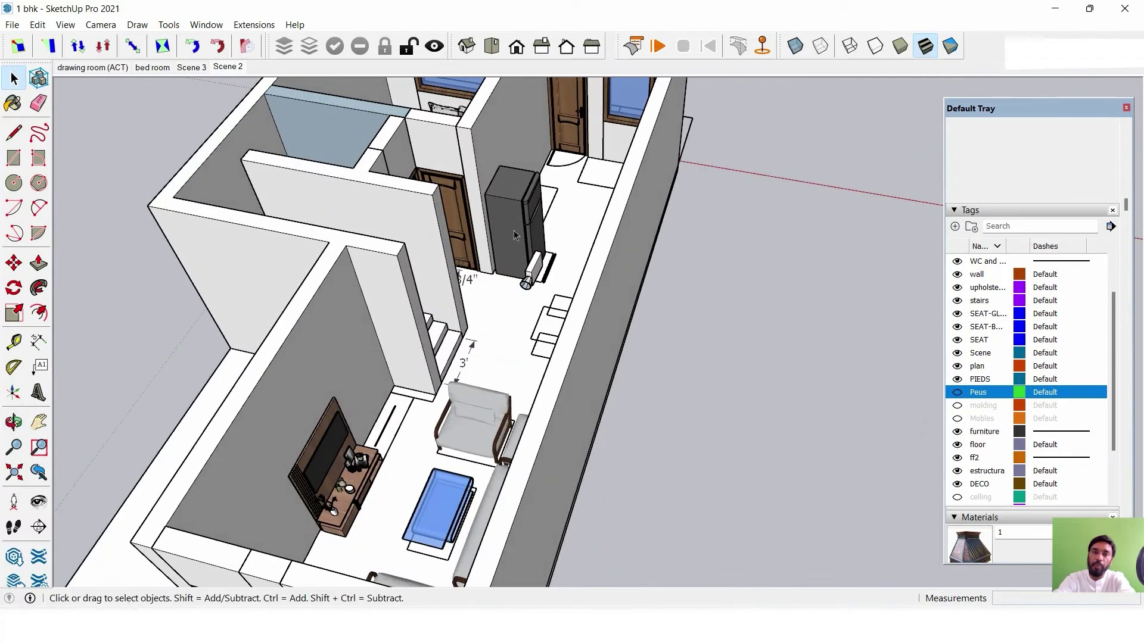
mouse_move(370, 442)
middle_mouse_down()
mouse_move(602, 417)
mouse_move(547, 366)
middle_mouse_up()
scroll(547, 366, "up", 2)
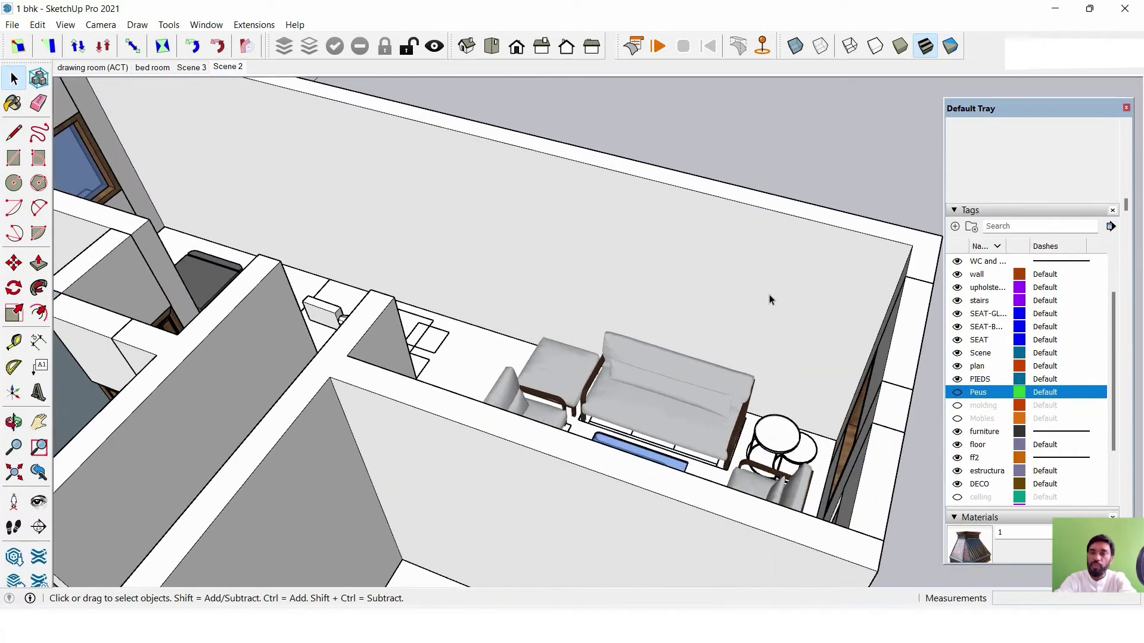
mouse_move(769, 299)
middle_mouse_down()
mouse_move(648, 272)
mouse_move(524, 341)
mouse_move(562, 312)
mouse_move(712, 328)
mouse_move(551, 428)
middle_mouse_up()
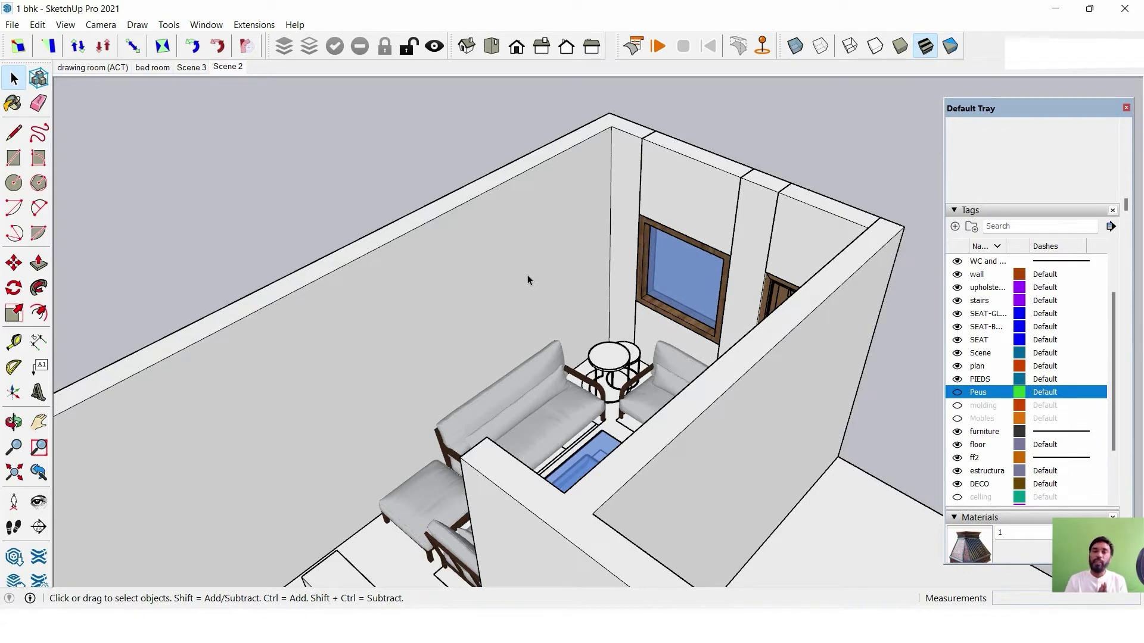
mouse_move(526, 276)
middle_mouse_down()
mouse_move(457, 409)
mouse_move(391, 345)
mouse_move(445, 408)
mouse_move(462, 376)
mouse_move(659, 402)
mouse_move(662, 332)
middle_mouse_up()
middle_click_drag(506, 348, 357, 334)
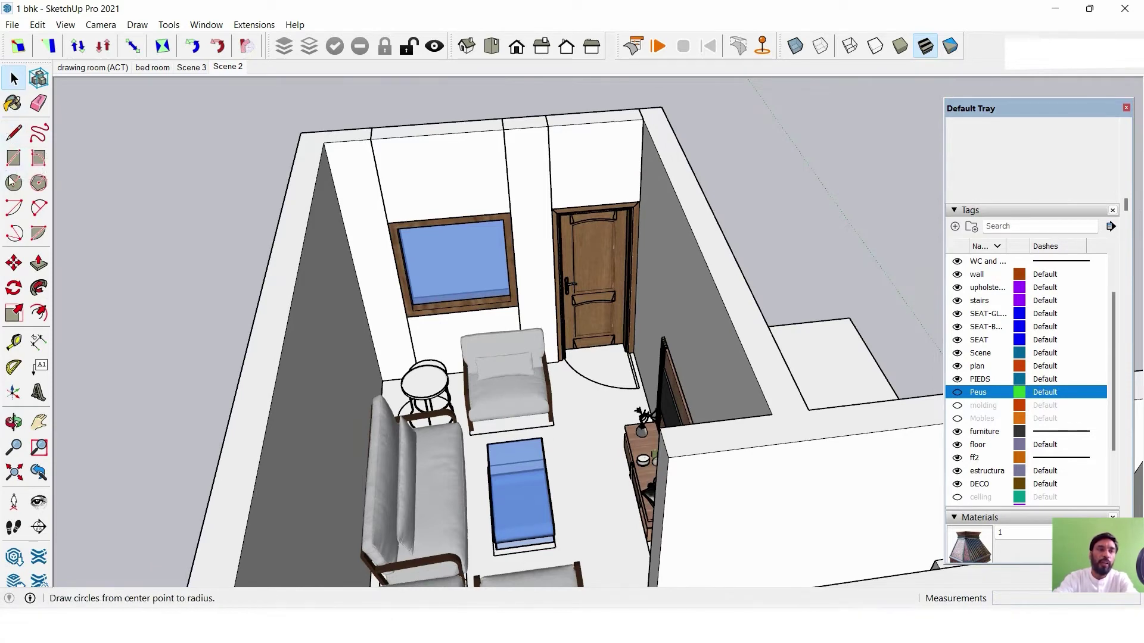
Draw a rectangle across the wall tops to cover the drawing room ceiling.
left_click(14, 158)
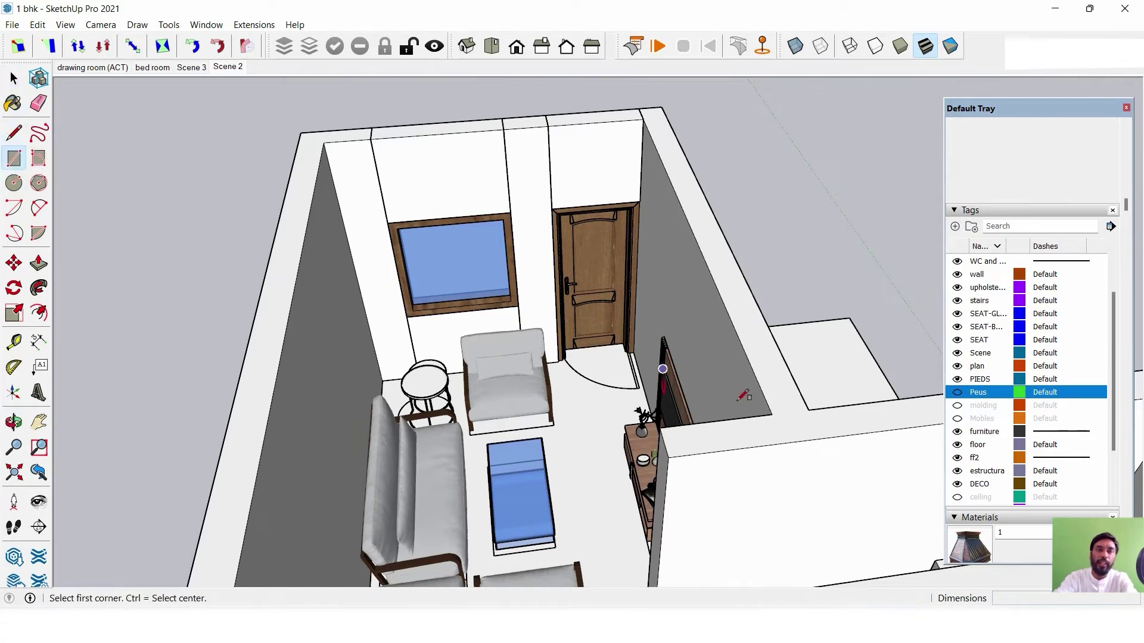
left_click(772, 414)
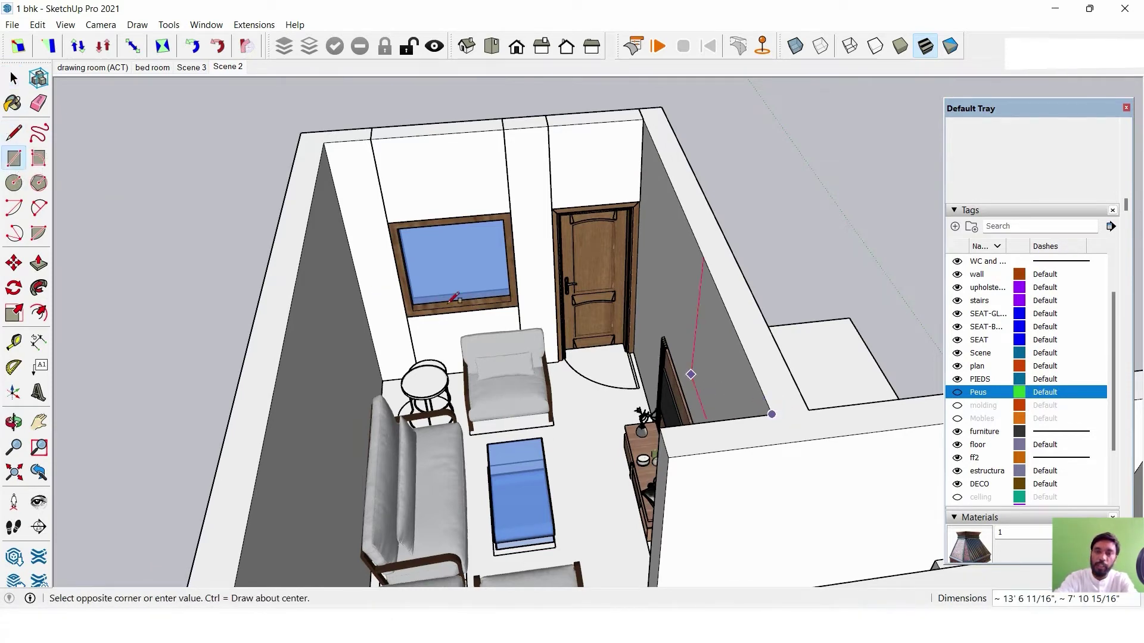
left_click(324, 142)
mouse_move(600, 257)
middle_mouse_down()
mouse_move(587, 173)
mouse_move(685, 243)
mouse_move(670, 306)
mouse_move(689, 301)
mouse_move(644, 330)
middle_mouse_up()
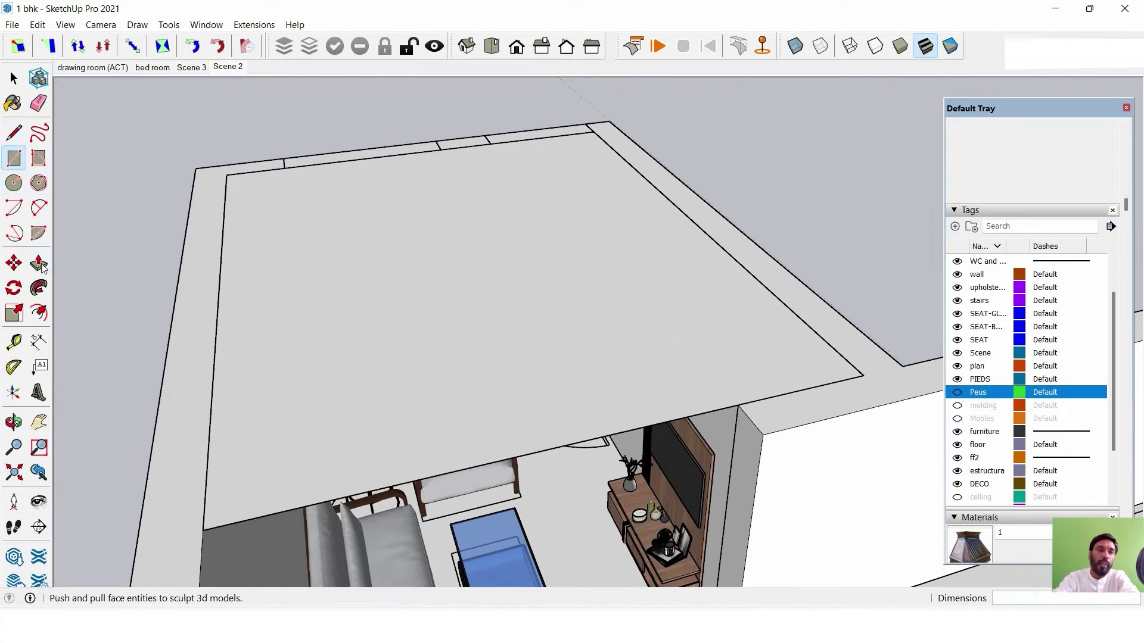
Offset the ceiling outline 18" inward and select the inner rectangle.
left_click(38, 313)
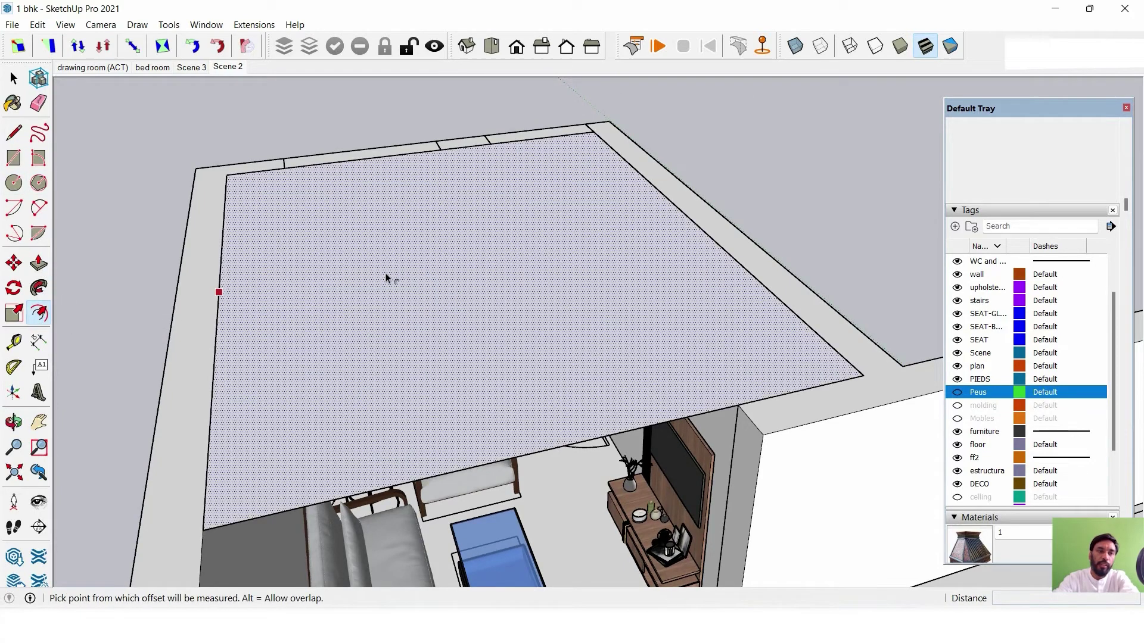
middle_click_drag(386, 278, 459, 263)
left_click(482, 309)
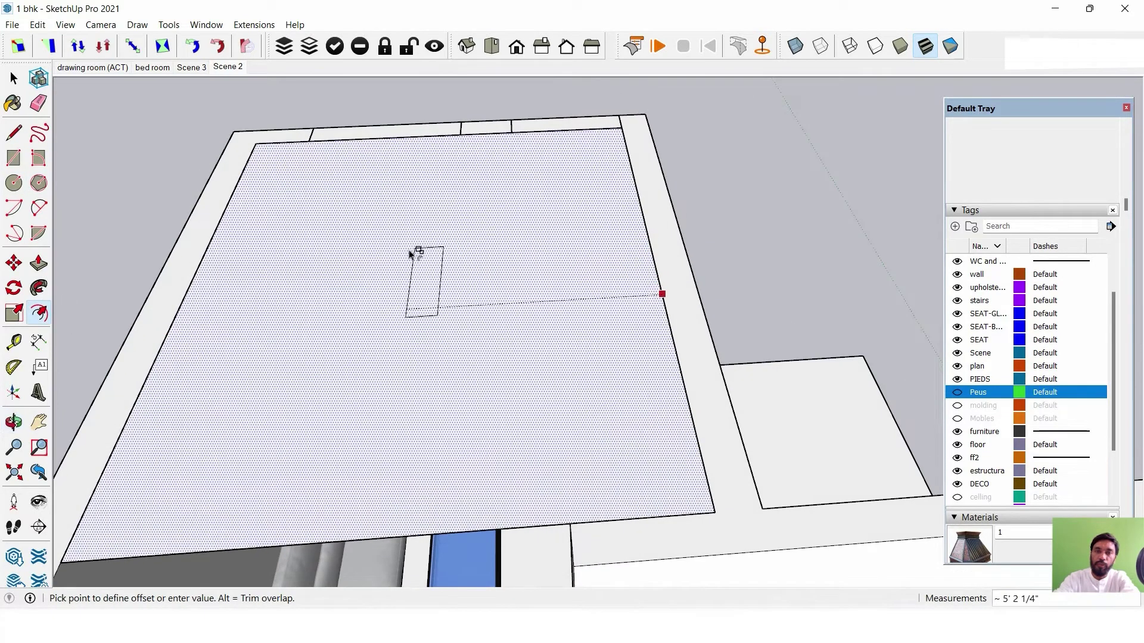
left_click(575, 411)
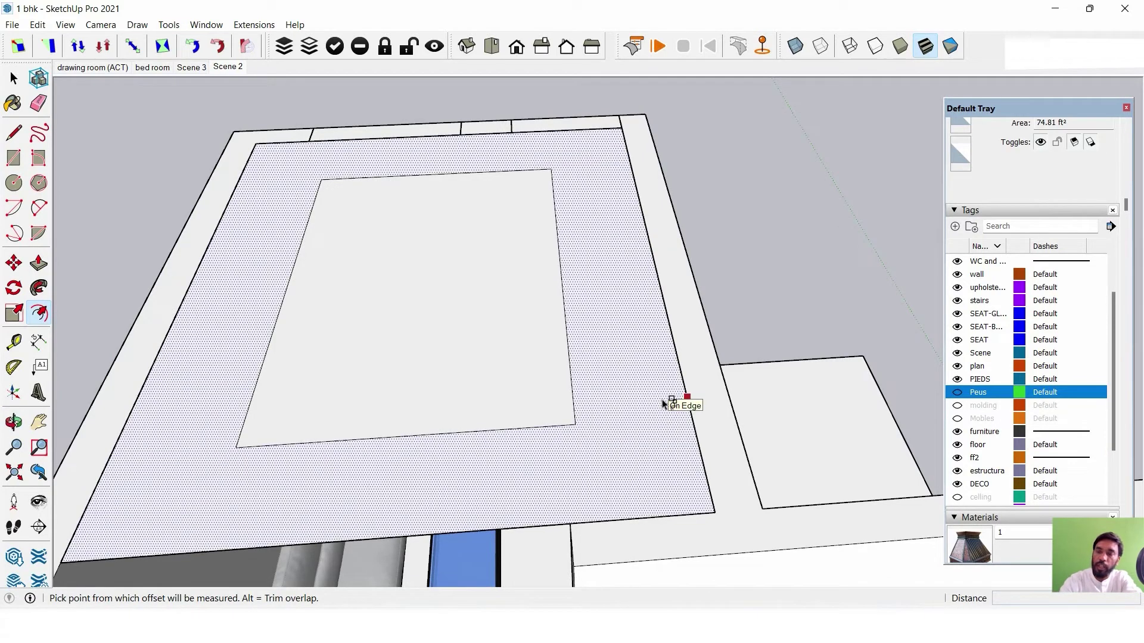
middle_click_drag(671, 401, 433, 329)
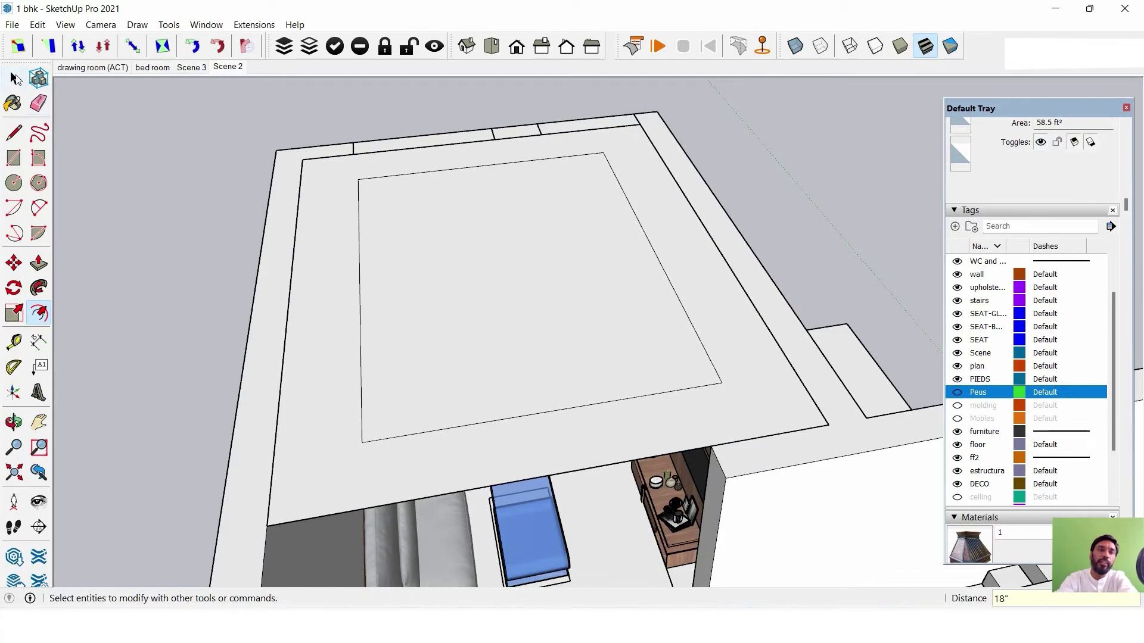
left_click(13, 78)
mouse_move(454, 243)
middle_mouse_down()
mouse_move(667, 357)
mouse_move(462, 434)
mouse_move(633, 408)
mouse_move(536, 365)
mouse_move(511, 317)
mouse_move(514, 366)
mouse_move(469, 360)
mouse_move(567, 395)
mouse_move(596, 381)
mouse_move(757, 256)
mouse_move(738, 161)
mouse_move(712, 365)
mouse_move(696, 277)
mouse_move(620, 358)
mouse_move(723, 370)
mouse_move(663, 329)
mouse_move(638, 378)
mouse_move(758, 370)
middle_mouse_up()
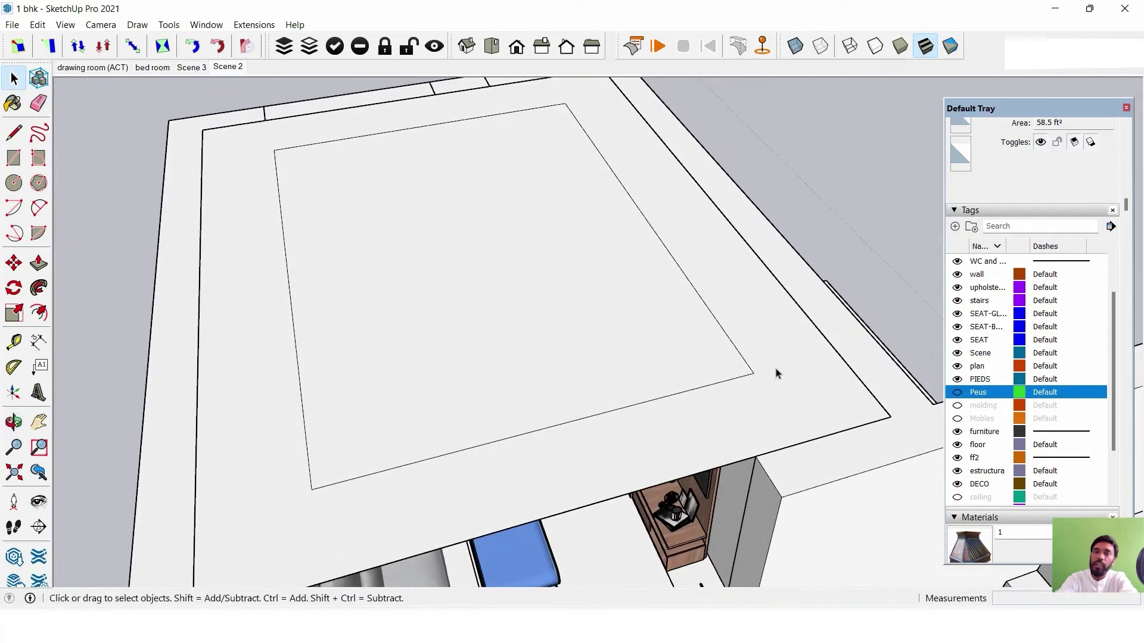
left_click(472, 245)
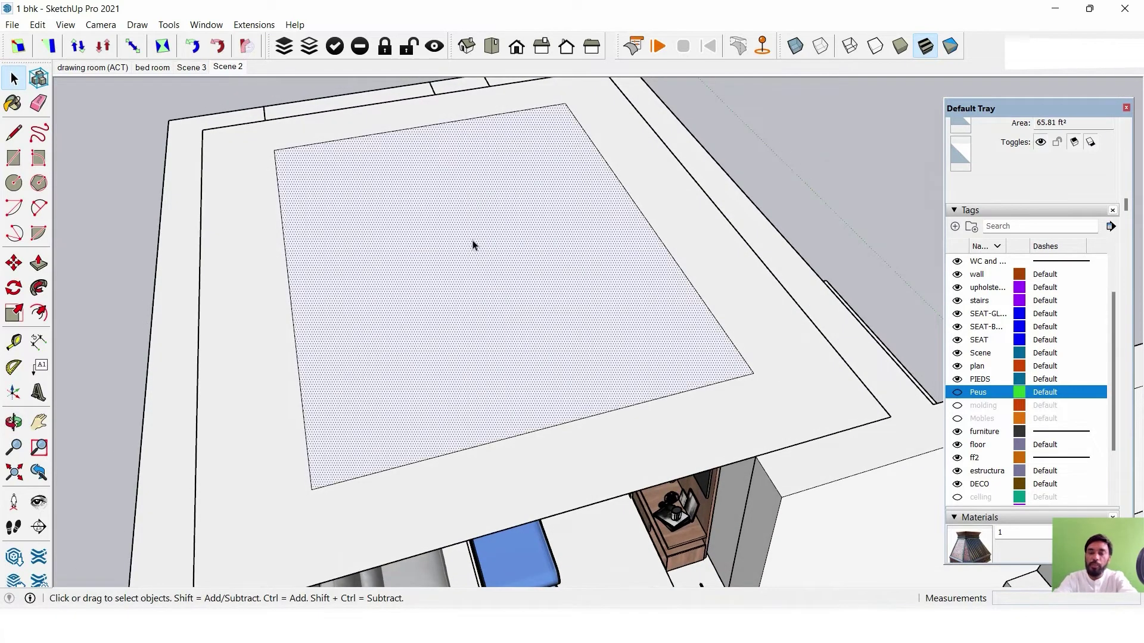
Delete the inner ceiling face and push/pull the remaining border band 2 1/2" thick.
key("Delete")
mouse_move(472, 245)
middle_mouse_down()
mouse_move(625, 162)
mouse_move(556, 178)
mouse_move(537, 373)
mouse_move(667, 374)
mouse_move(596, 352)
middle_mouse_up()
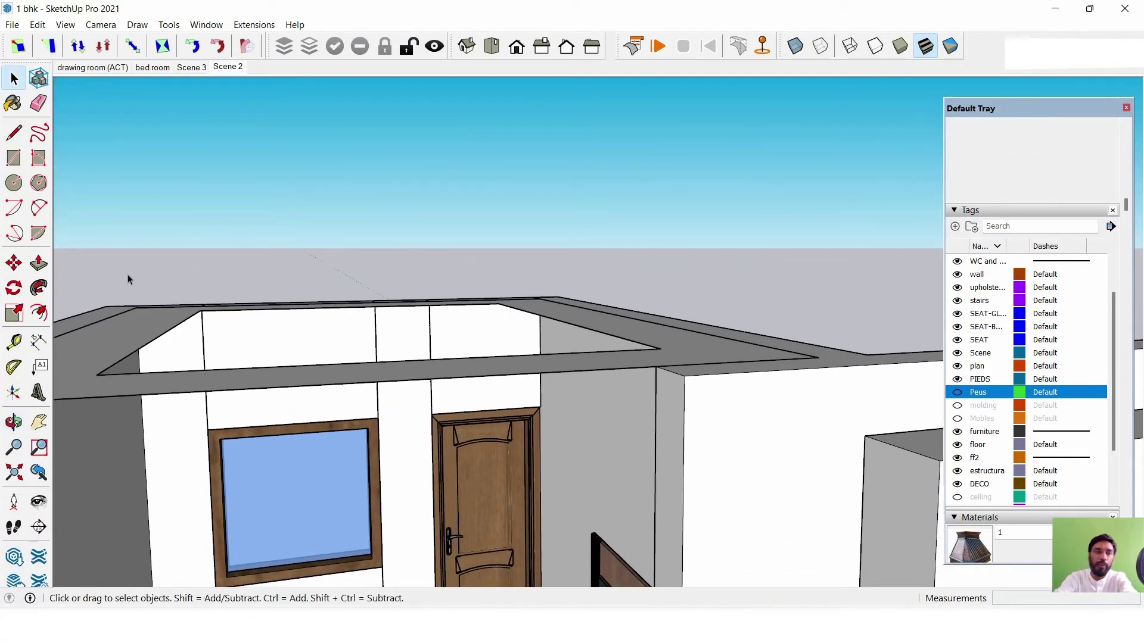
left_click(39, 263)
left_click(643, 375)
type("2.5")
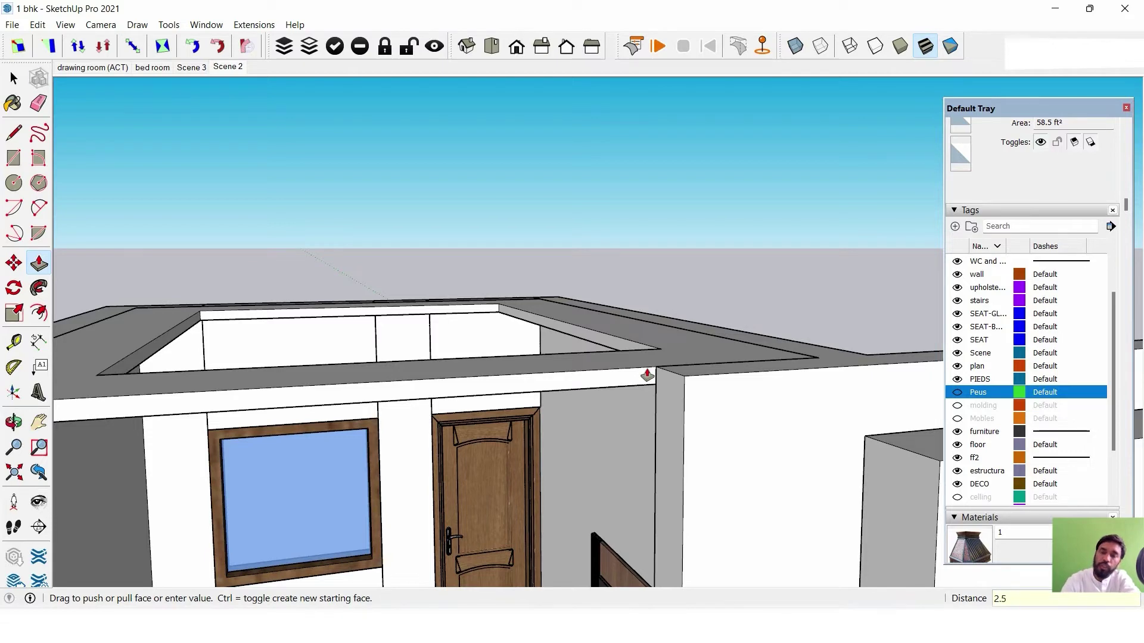
type("1/2\"")
key("Return")
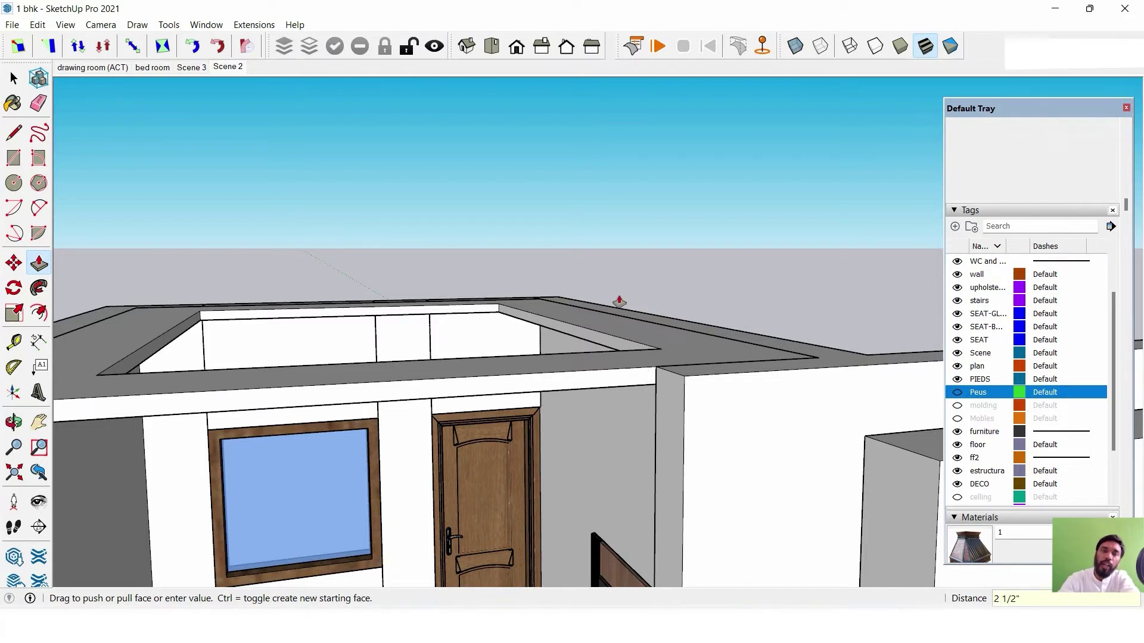
left_click(13, 78)
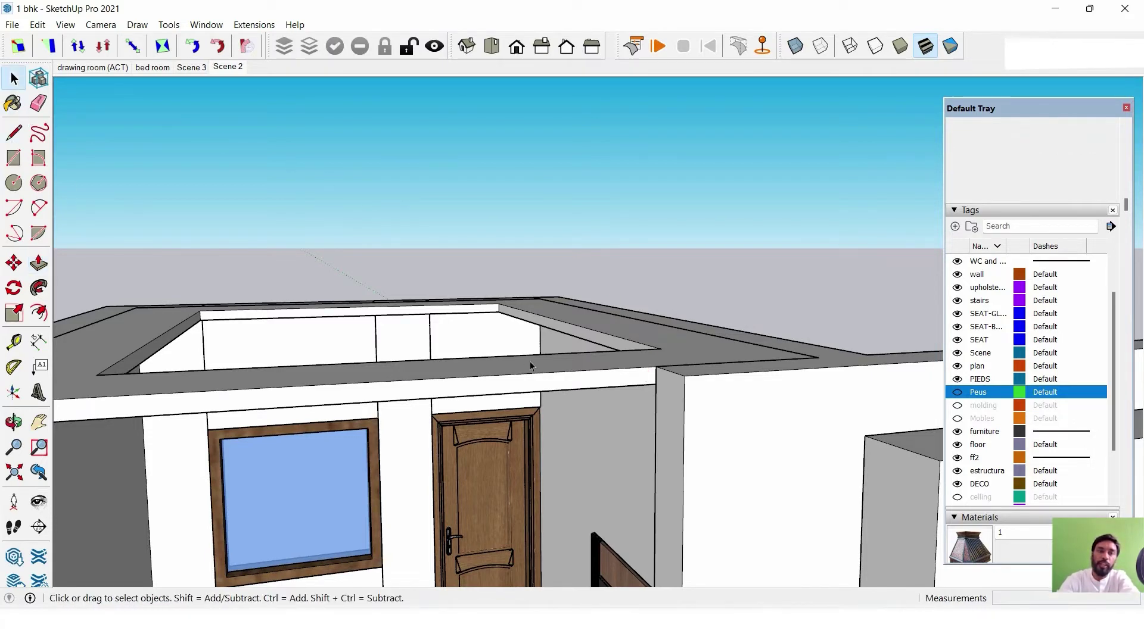
mouse_move(531, 361)
middle_mouse_down()
mouse_move(602, 417)
mouse_move(589, 341)
mouse_move(607, 341)
middle_mouse_up()
left_click(602, 417)
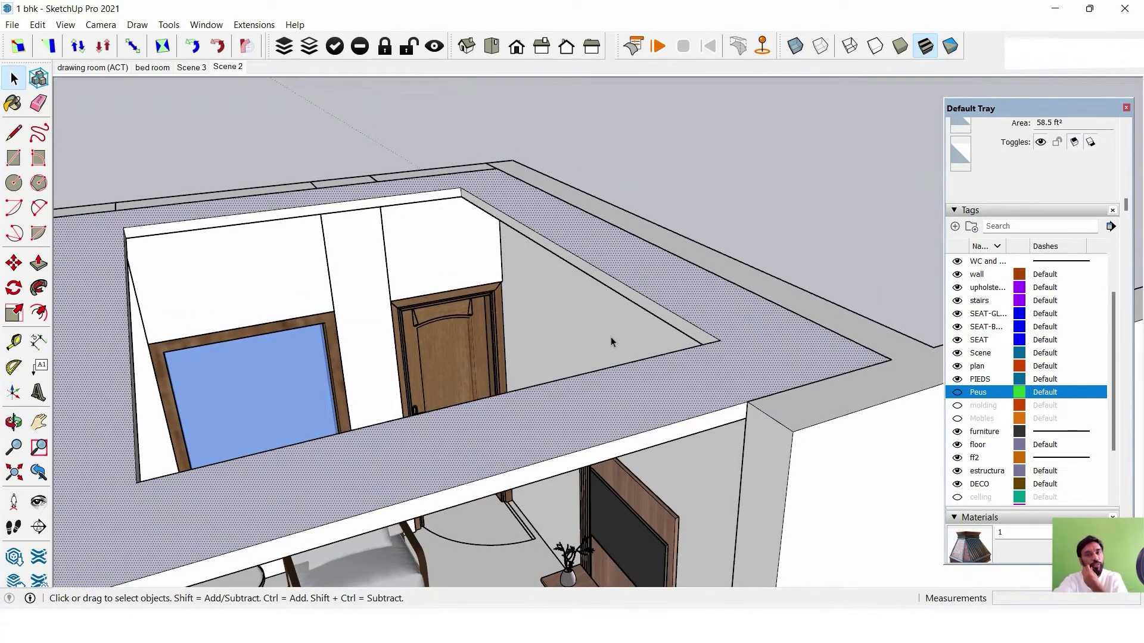
Select the ceiling band with its edges and make it a group.
double_click(685, 291)
right_click(685, 292)
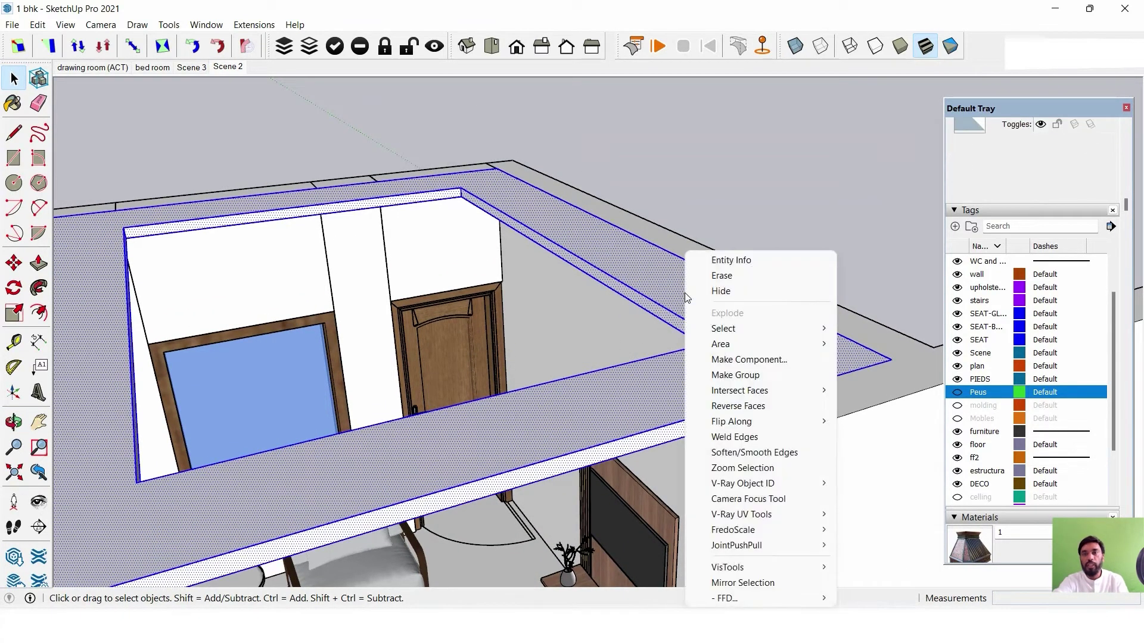
left_click(728, 375)
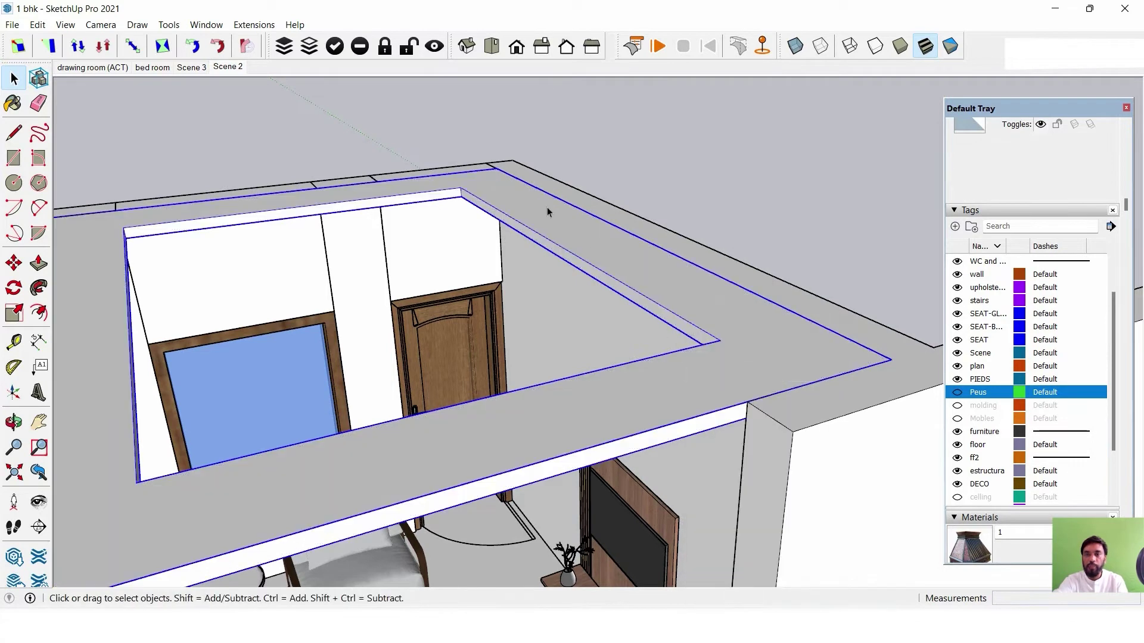
scroll(524, 207, "up", 3)
mouse_move(513, 211)
middle_mouse_down()
mouse_move(529, 212)
mouse_move(503, 184)
middle_mouse_up()
scroll(519, 357, "up", 3)
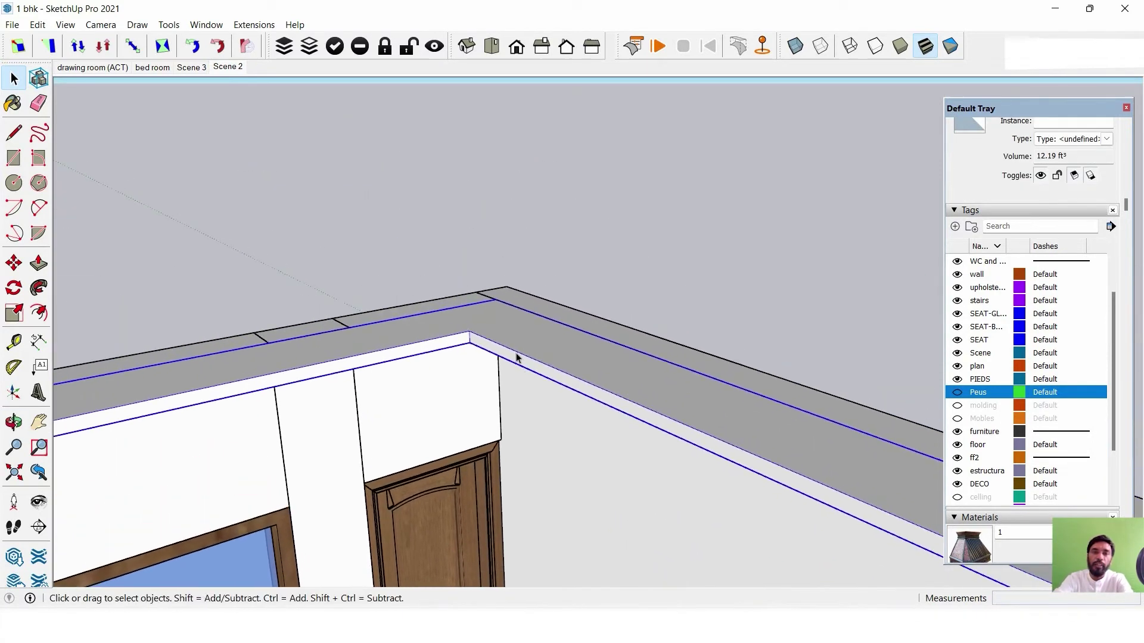
middle_click_drag(518, 357, 502, 319)
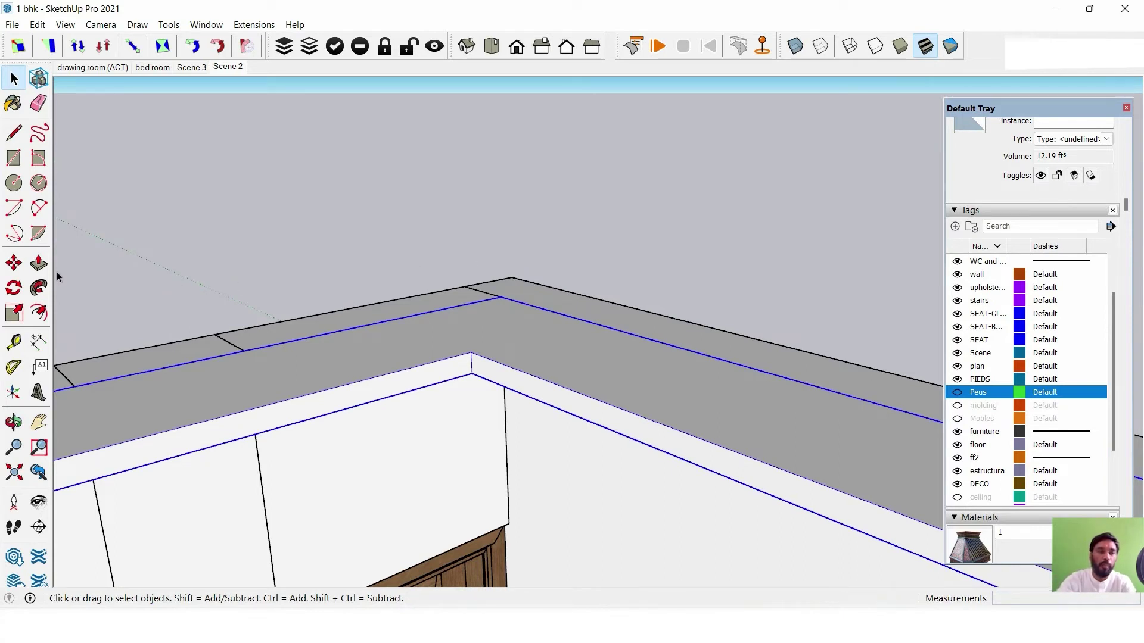
Move the ceiling band group down 8" below the wall tops.
left_click(39, 262)
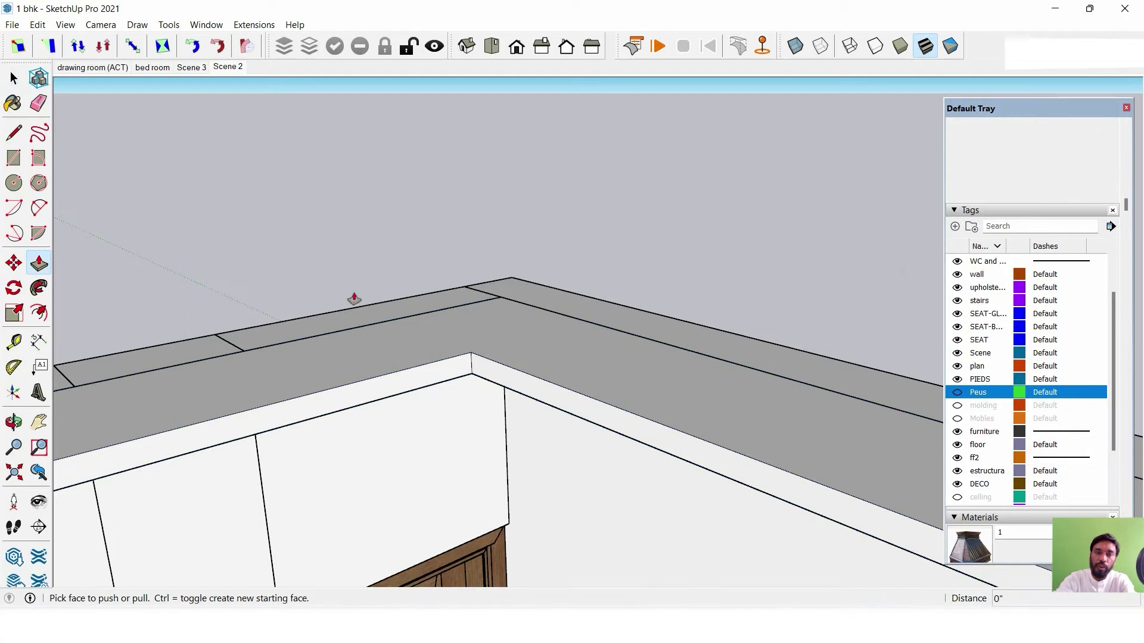
left_click(13, 78)
mouse_move(438, 308)
middle_mouse_down()
mouse_move(509, 322)
mouse_move(585, 284)
middle_mouse_up()
left_click(509, 319)
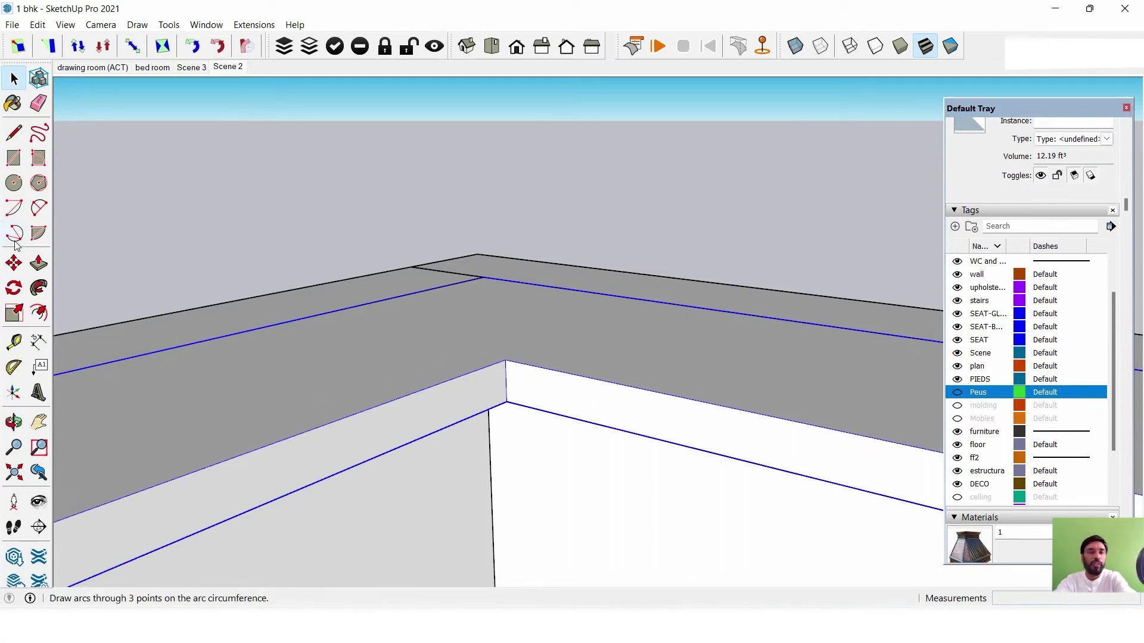
left_click(13, 262)
left_click(483, 275)
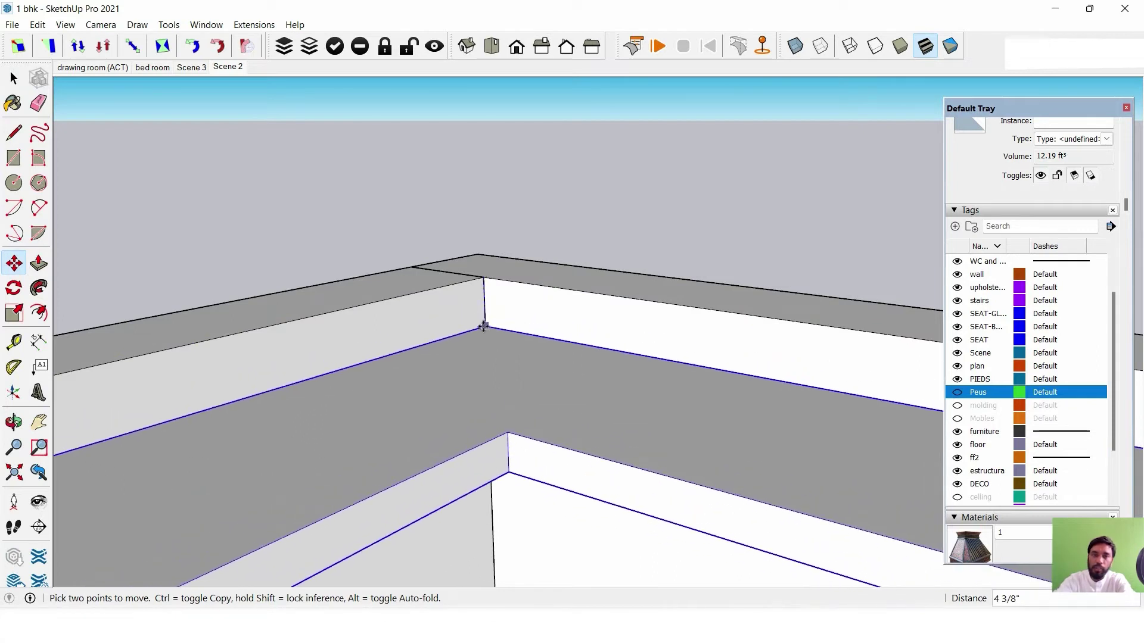
type("8")
key("Return")
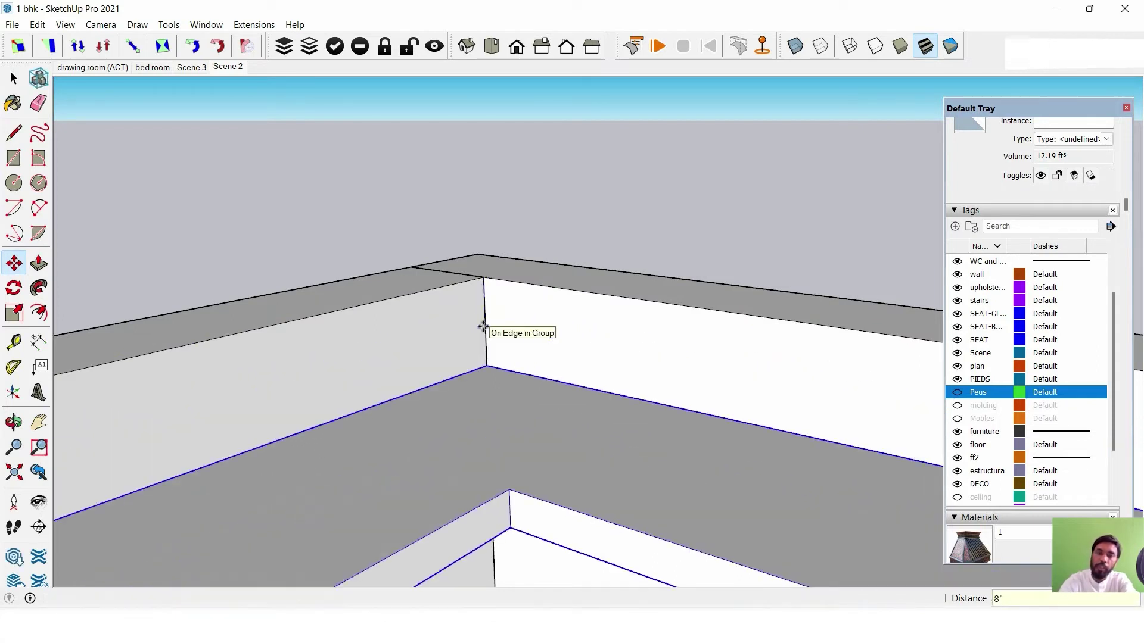
left_click(14, 78)
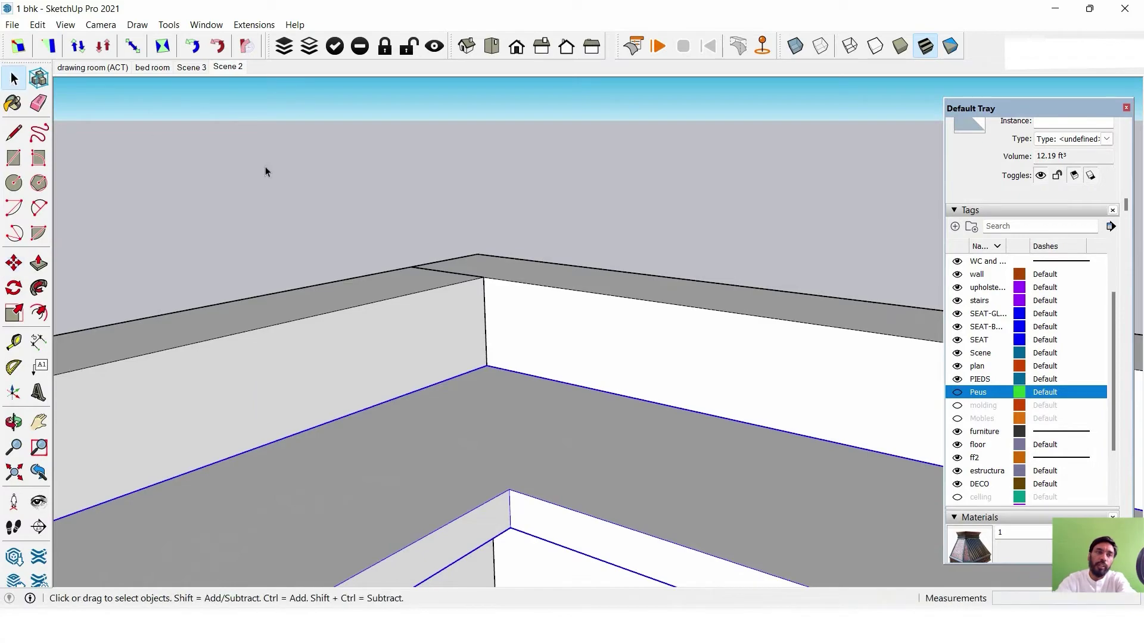
mouse_move(266, 167)
middle_mouse_down()
mouse_move(277, 258)
mouse_move(498, 349)
mouse_move(663, 235)
mouse_move(455, 193)
middle_mouse_up()
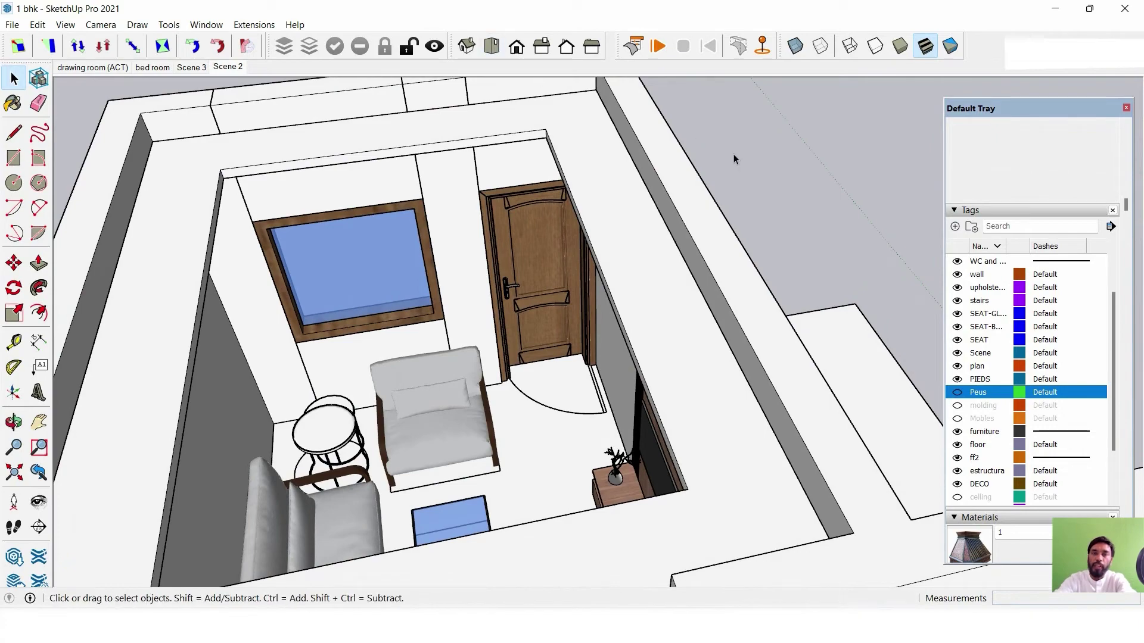
left_click(624, 239)
Isolate the ceiling frame and view it from Top in Parallel Projection.
mouse_move(620, 248)
middle_mouse_down()
mouse_move(567, 326)
mouse_move(570, 367)
mouse_move(563, 358)
middle_mouse_up()
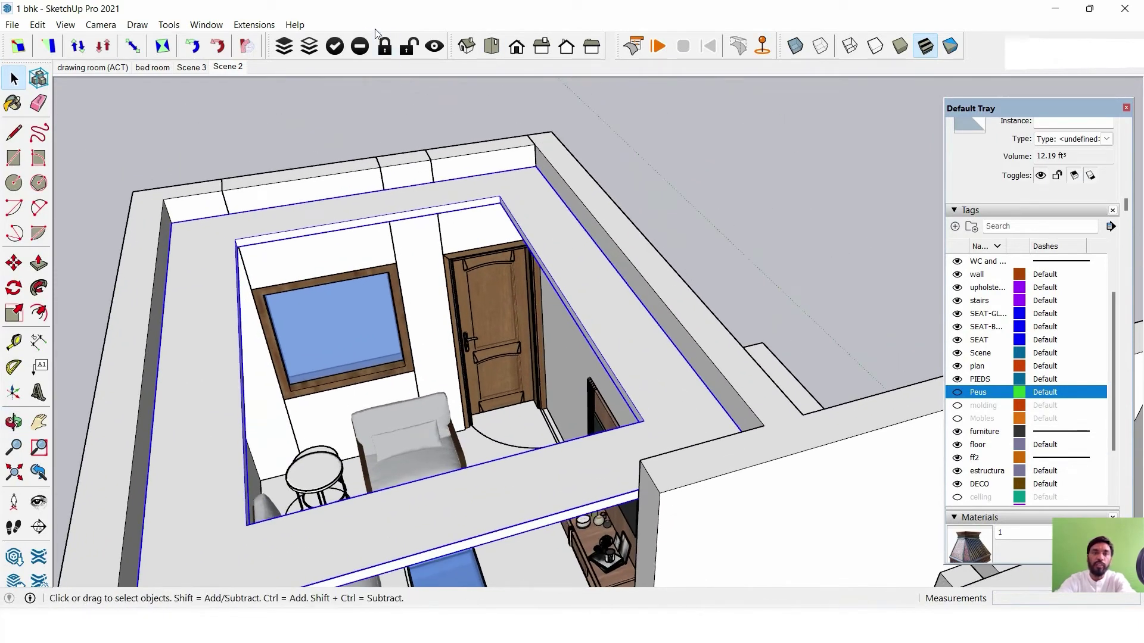
left_click(335, 48)
middle_click_drag(582, 326, 592, 400)
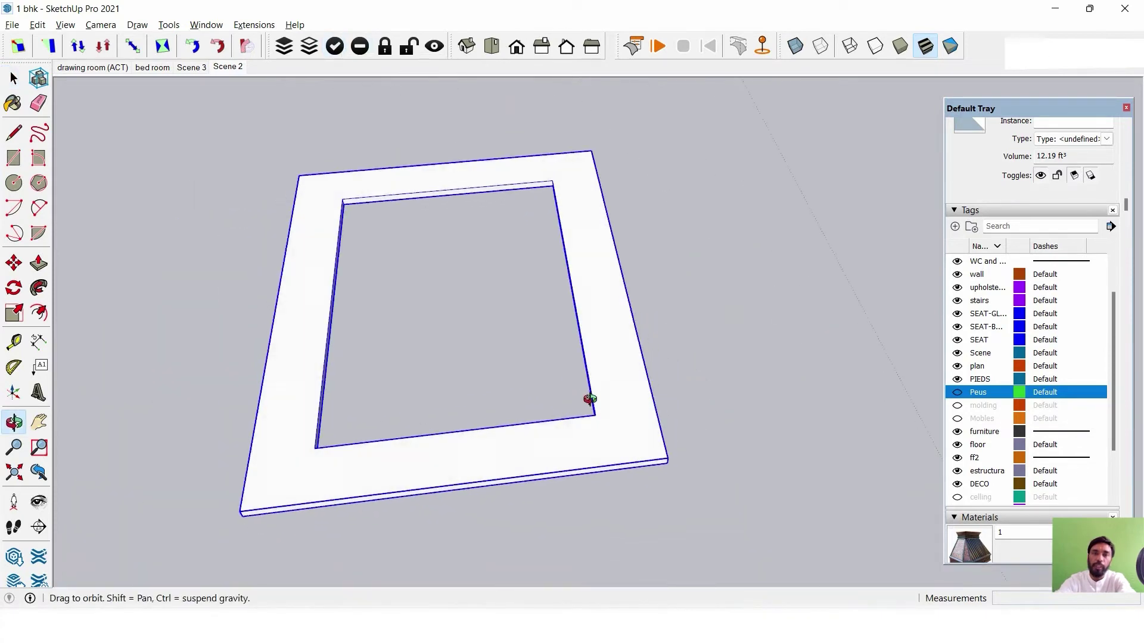
left_click(492, 46)
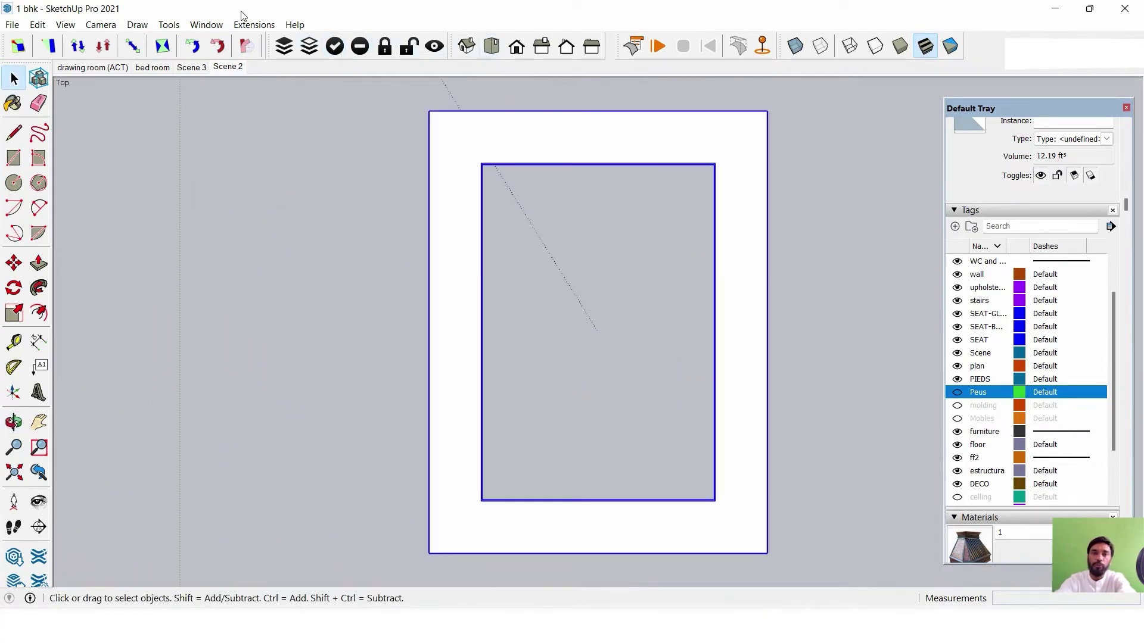
left_click(110, 28)
left_click(130, 92)
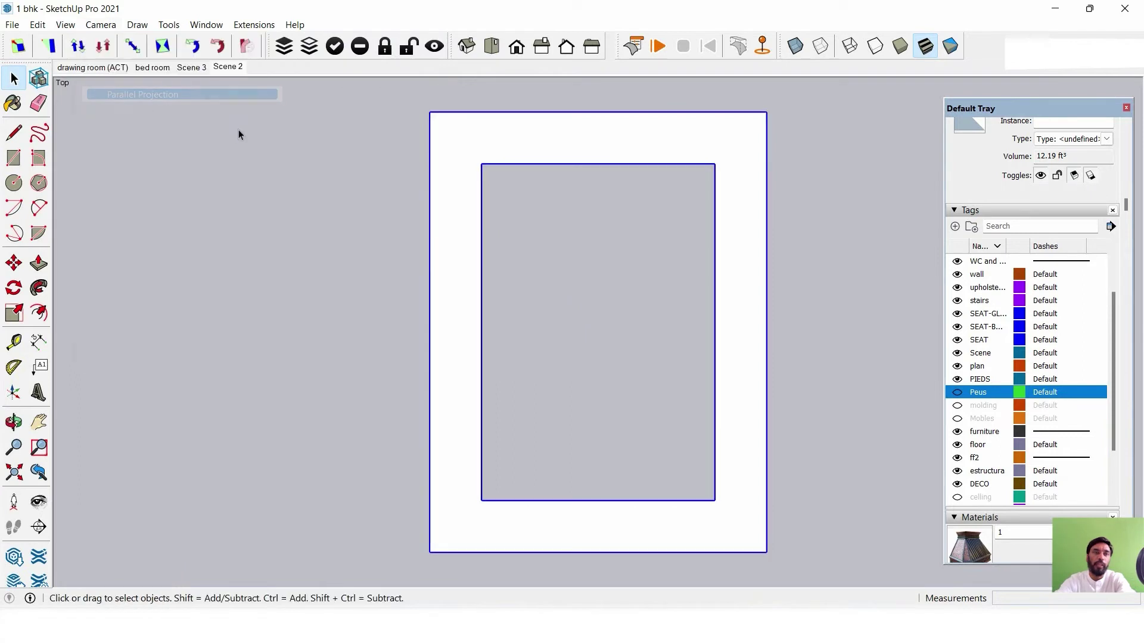
left_click(677, 191)
scroll(677, 191, "down", 2)
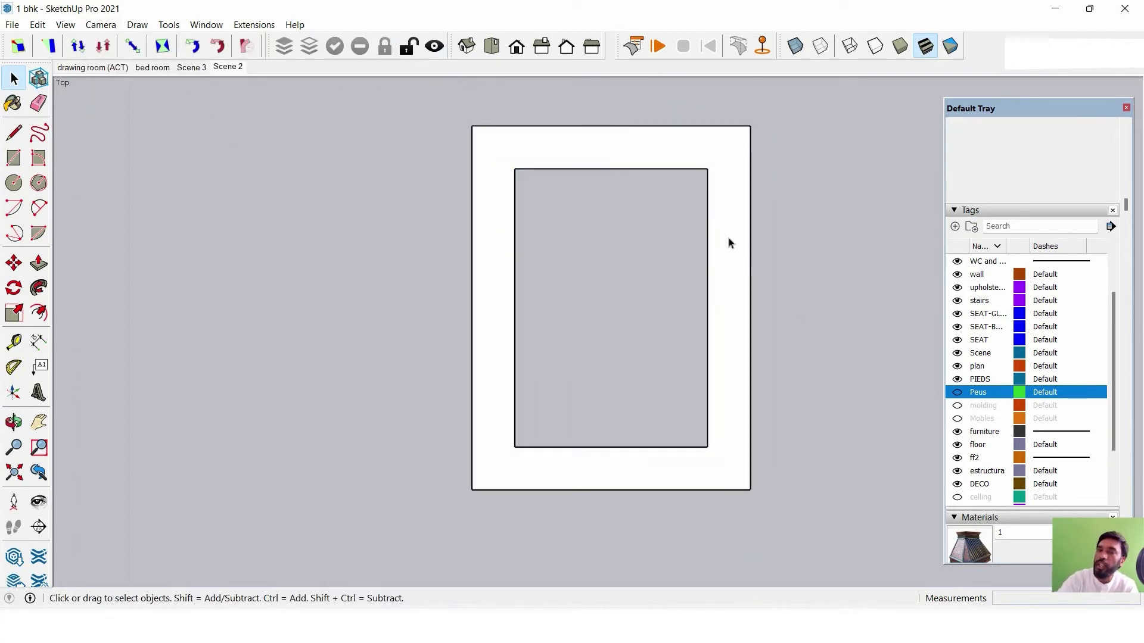
scroll(727, 242, "up", 1)
scroll(717, 232, "up", 1)
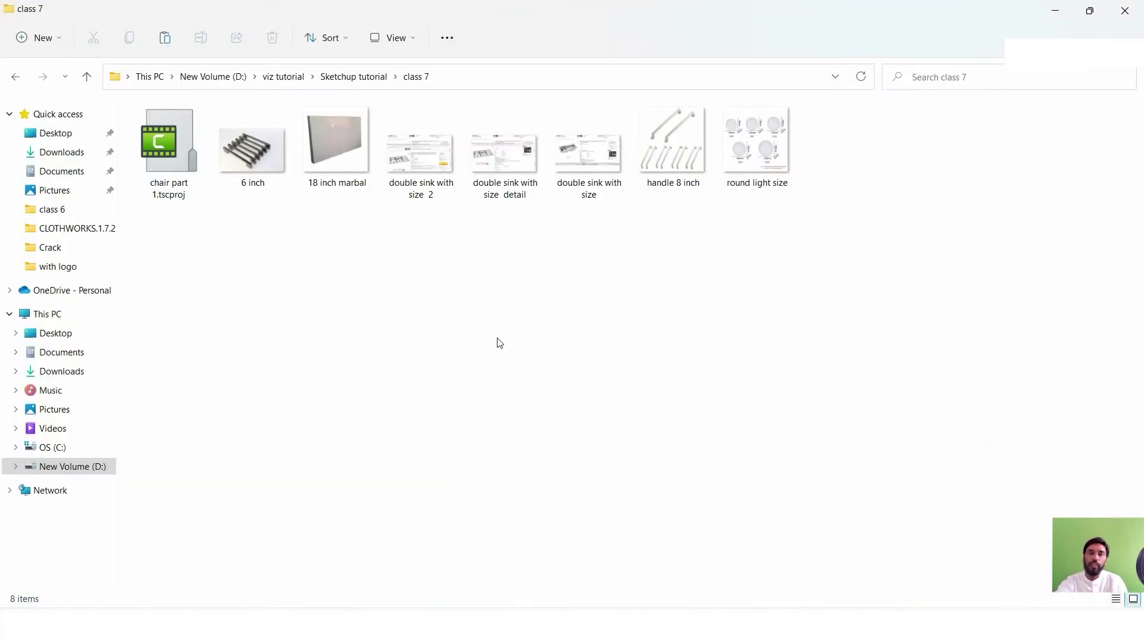
Open 'round light size' from the class 7 folder, check it, and return to SketchUp.
left_click(347, 78)
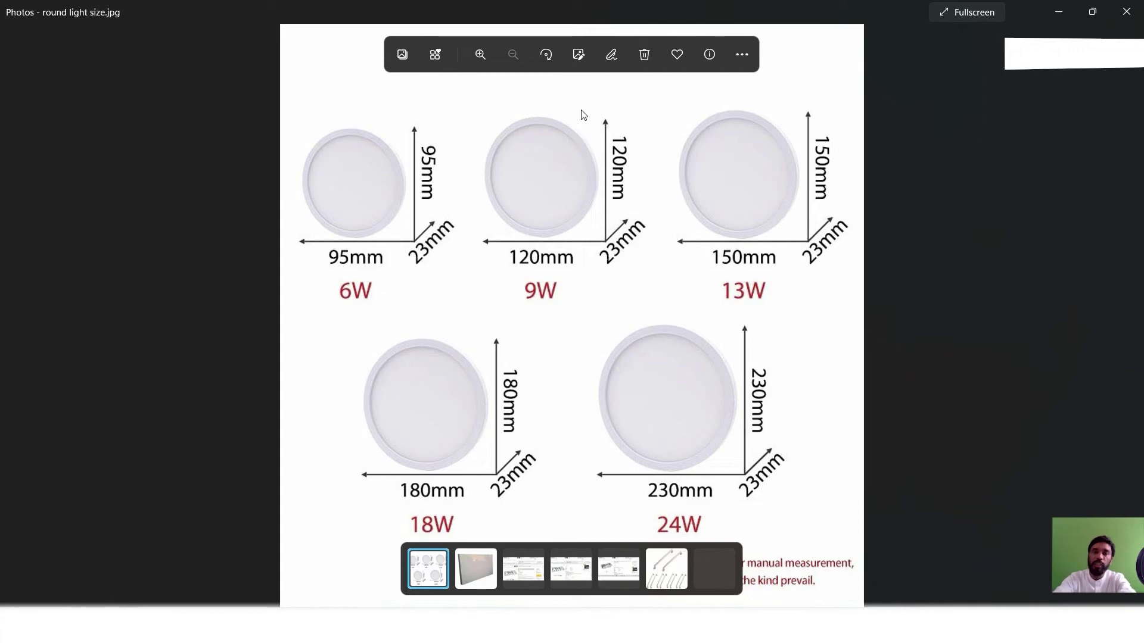
key("alt+F4")
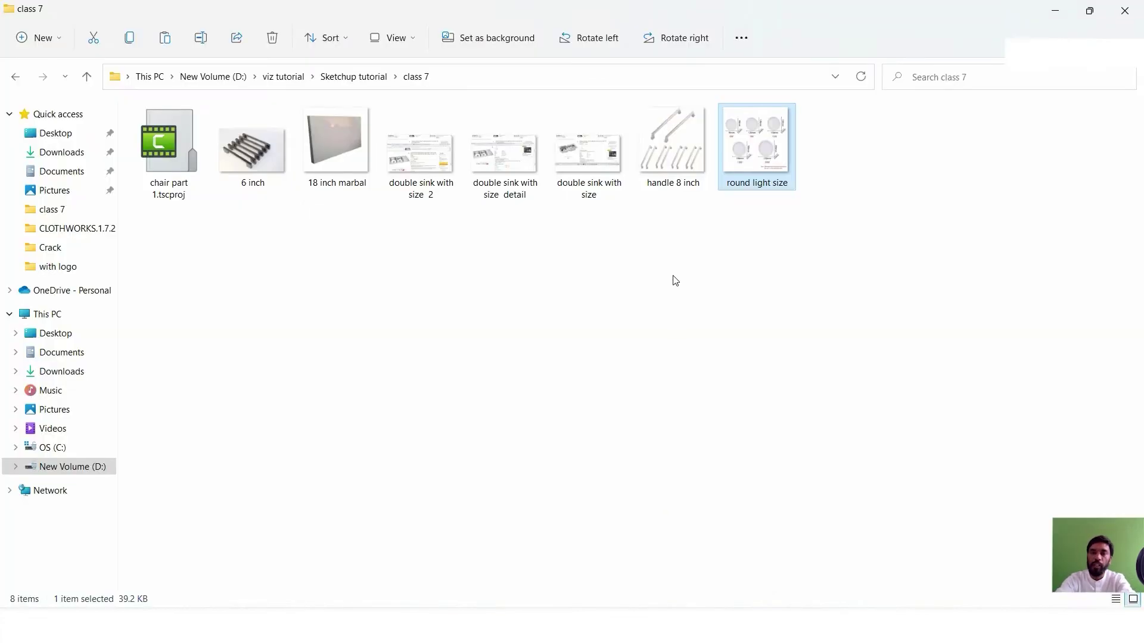
key("alt+Tab")
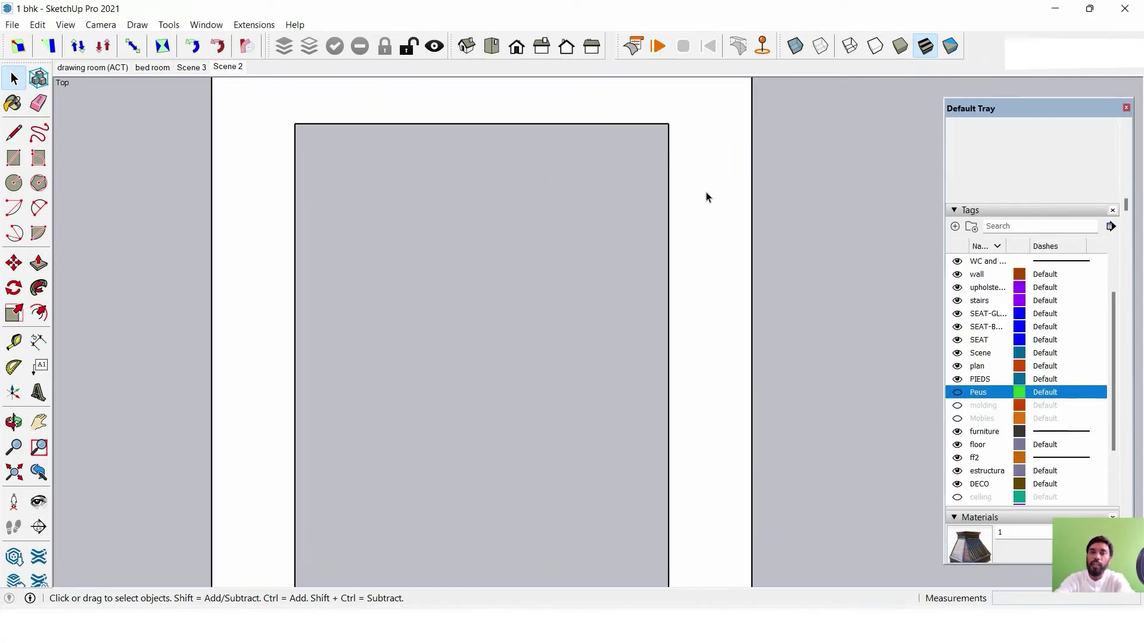
Draw a circle of radius 2.5 on the ceiling band beside the room opening.
left_click(714, 229)
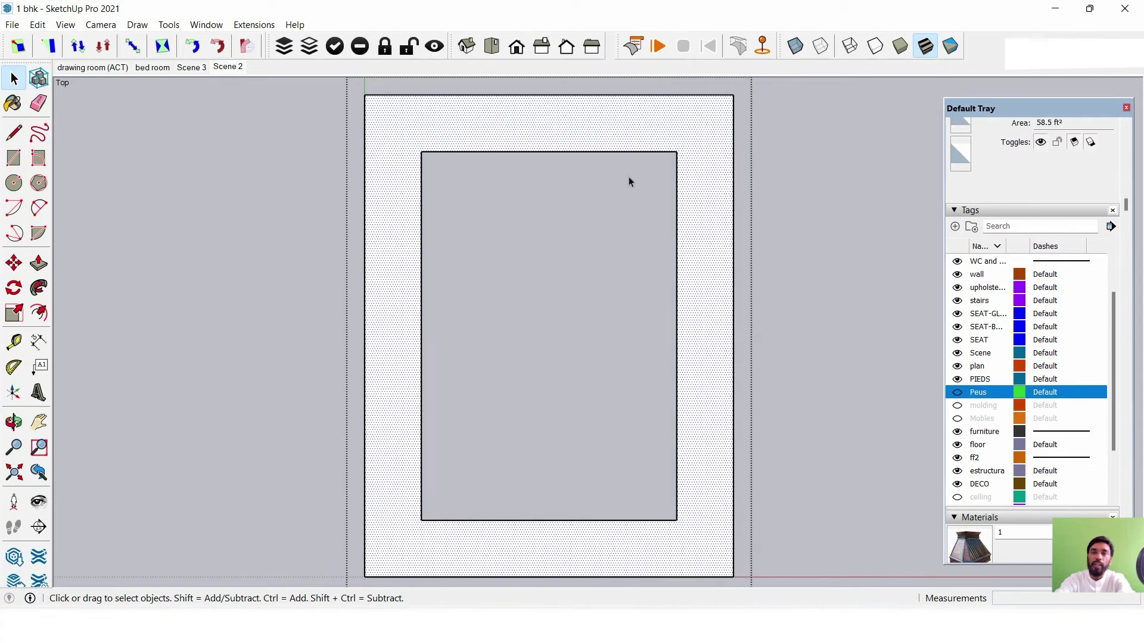
left_click(14, 183)
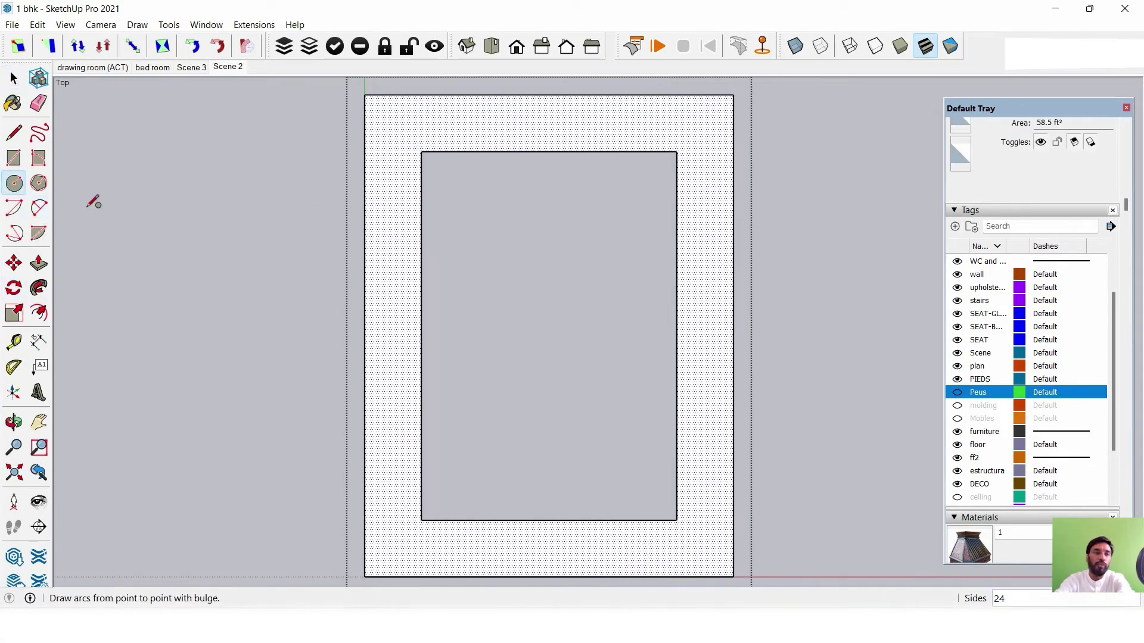
scroll(758, 206, "up", 1)
scroll(757, 205, "up", 2)
scroll(682, 197, "down", 2)
scroll(679, 296, "down", 1)
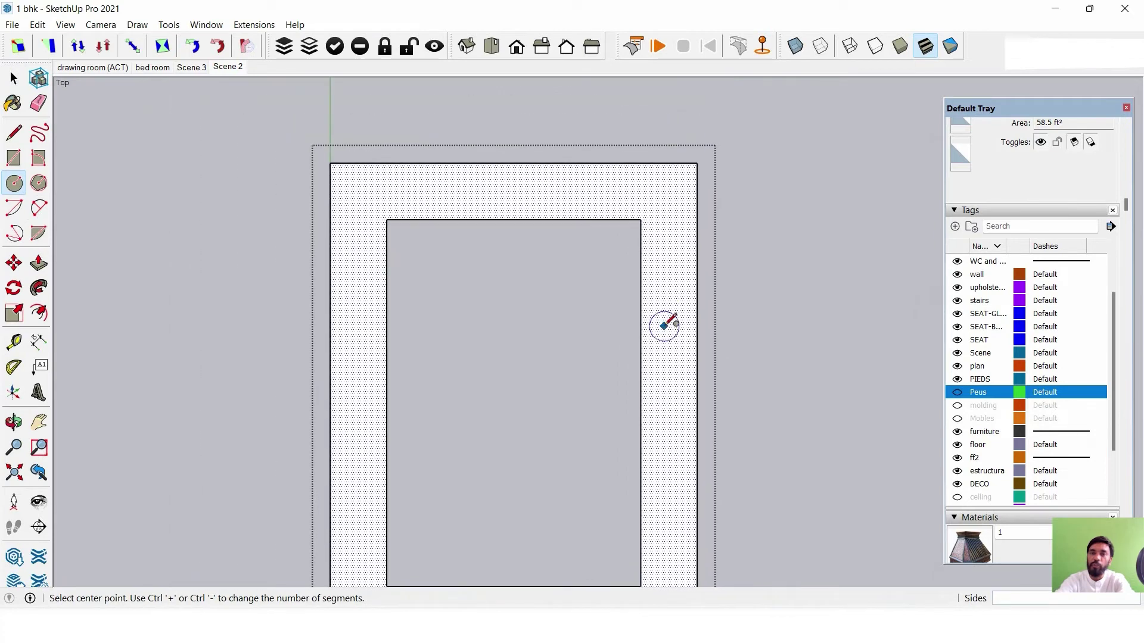
scroll(672, 233, "up", 3)
scroll(673, 179, "up", 1)
scroll(673, 178, "up", 1)
left_click(668, 185)
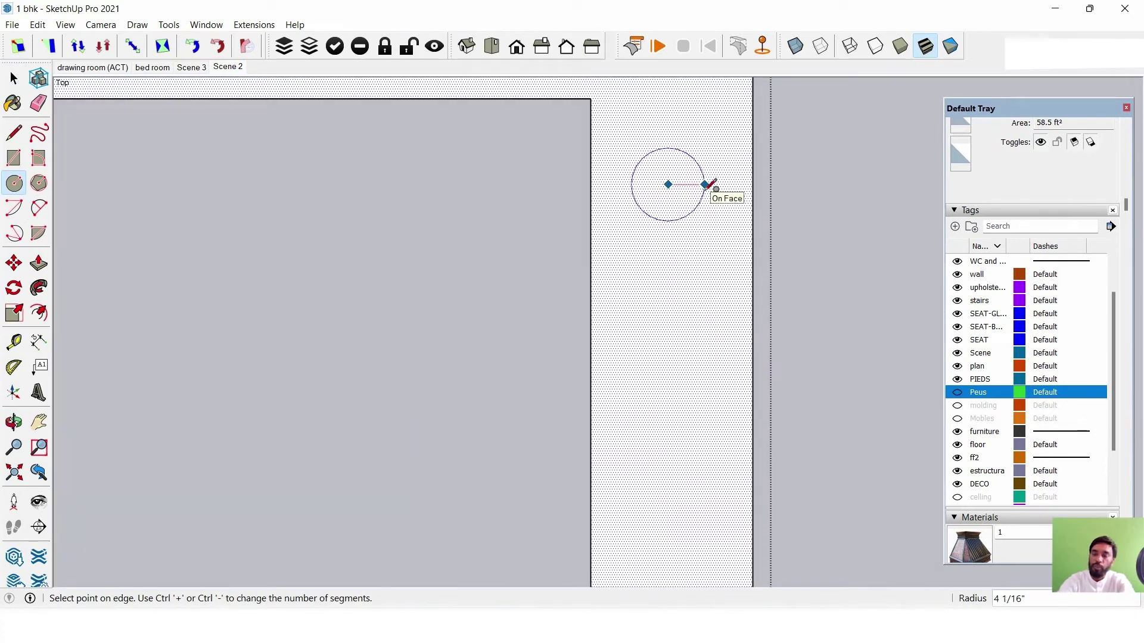
key("Return")
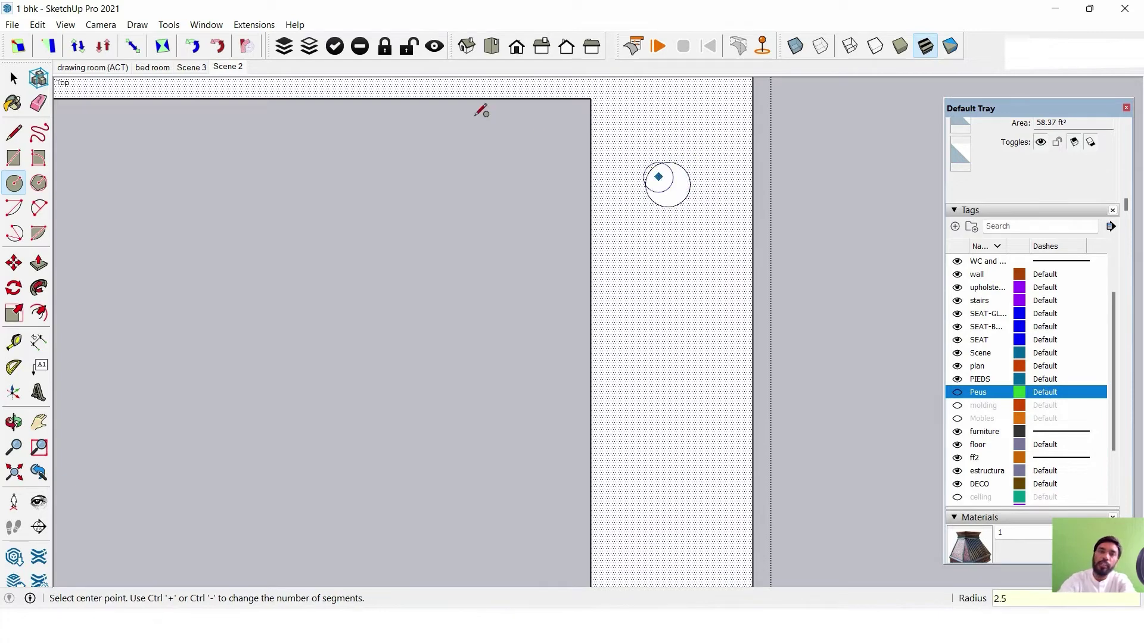
Select the new circle, inspect it in perspective, then return to Top view.
left_click(13, 78)
scroll(699, 257, "down", 2)
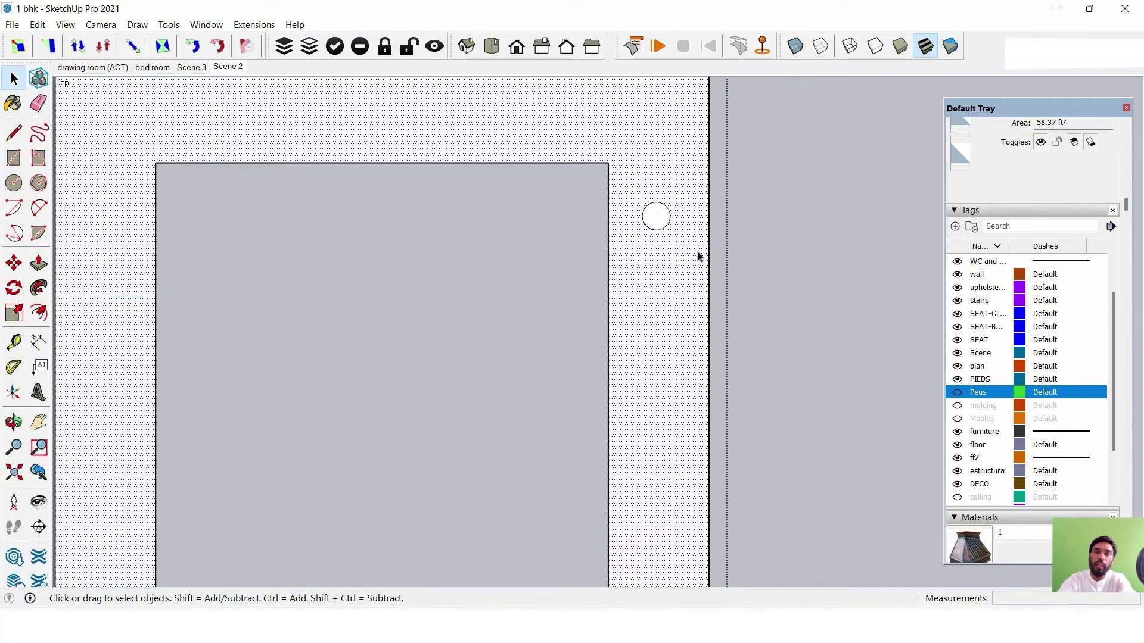
left_click(655, 215)
scroll(666, 213, "up", 2)
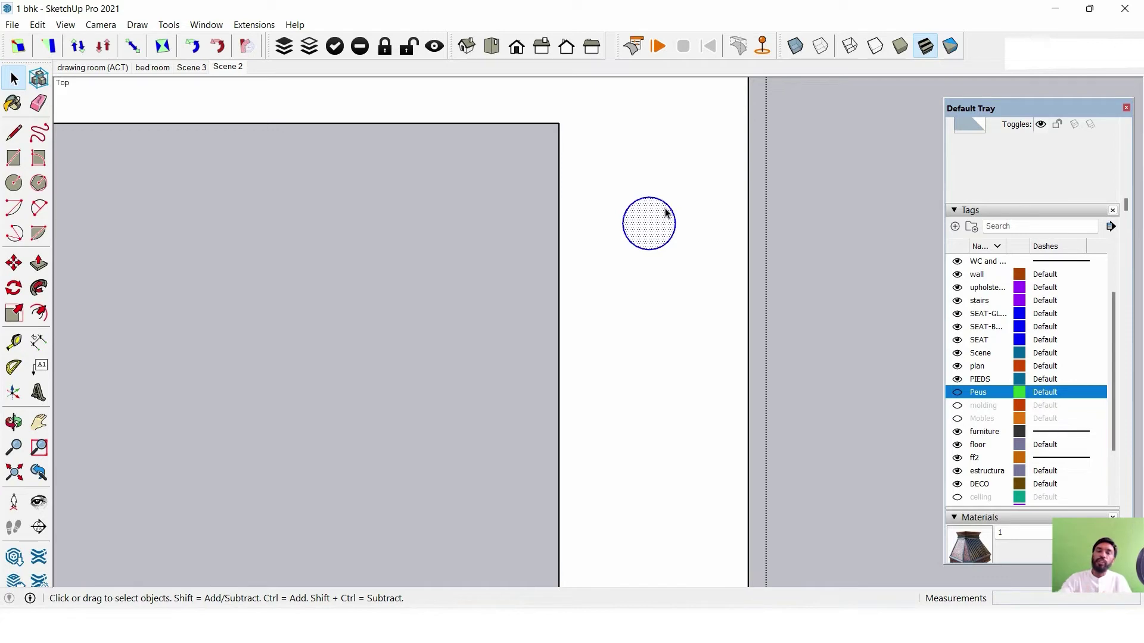
mouse_move(575, 242)
middle_mouse_down()
mouse_move(640, 62)
mouse_move(625, 218)
middle_mouse_up()
key("space")
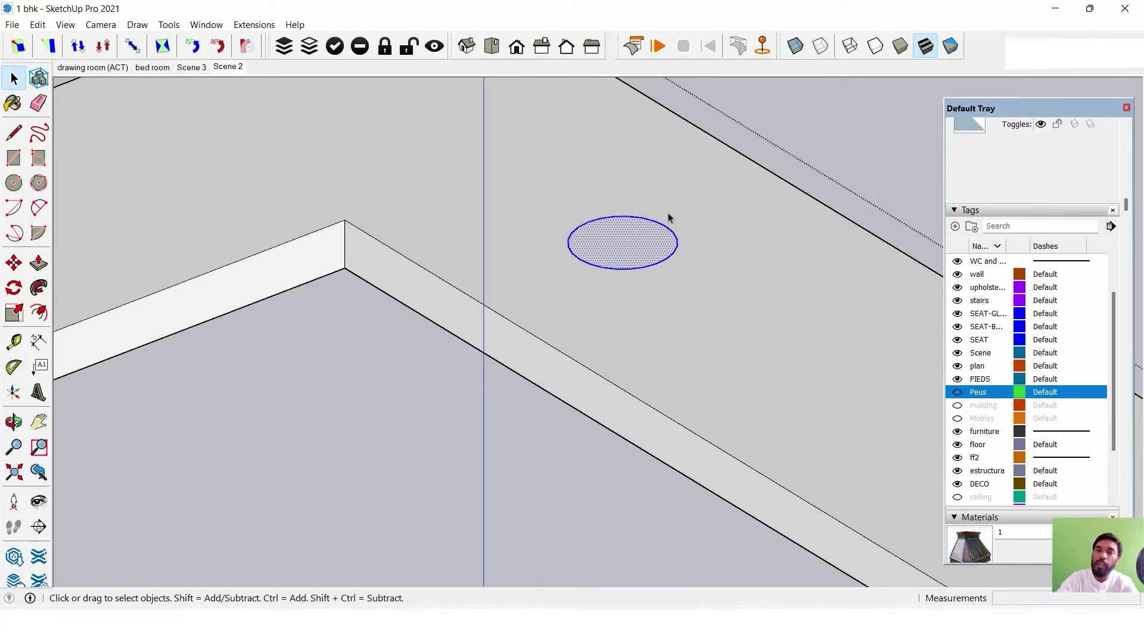
mouse_move(664, 250)
middle_mouse_down()
mouse_move(532, 320)
mouse_move(516, 272)
middle_mouse_up()
left_click(492, 46)
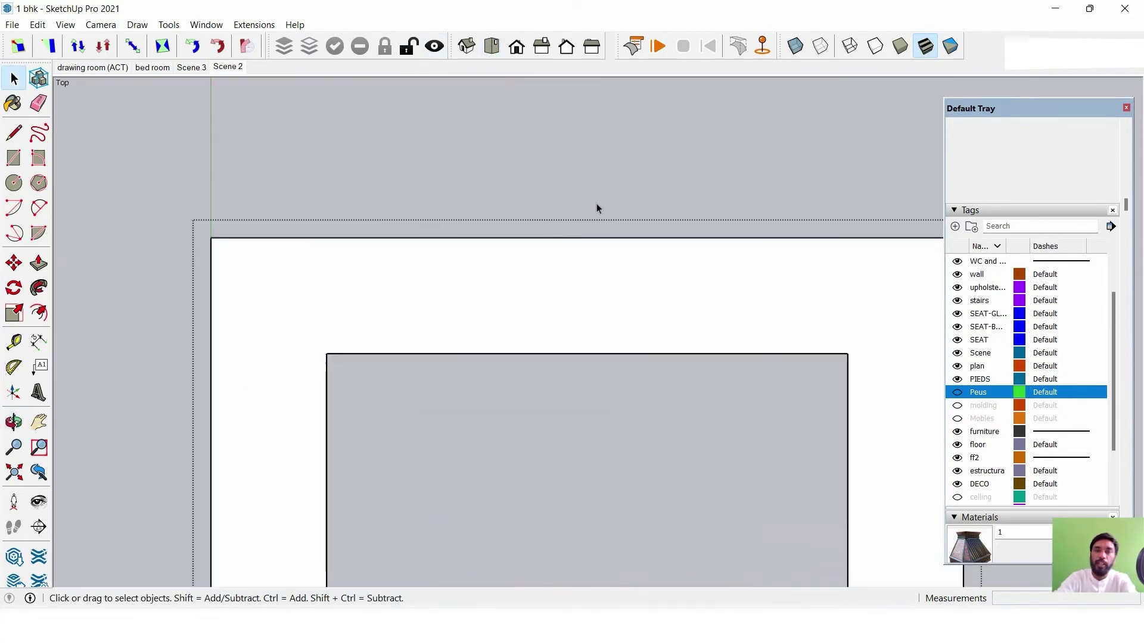
scroll(685, 256, "down", 2)
middle_click_drag(759, 301, 623, 213, "shift")
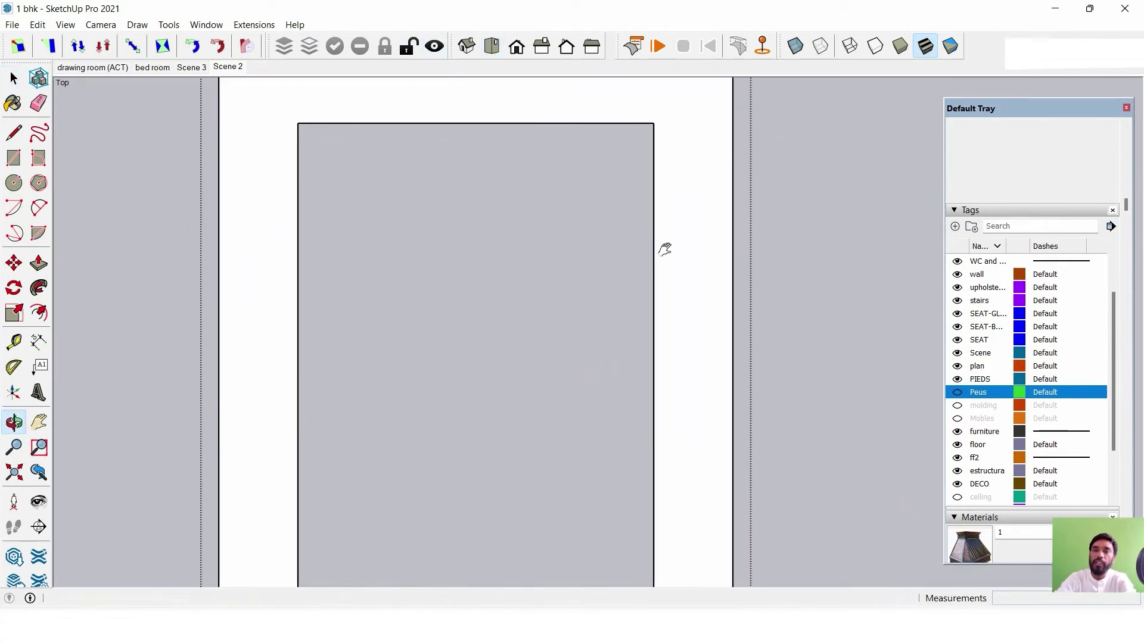
key("space")
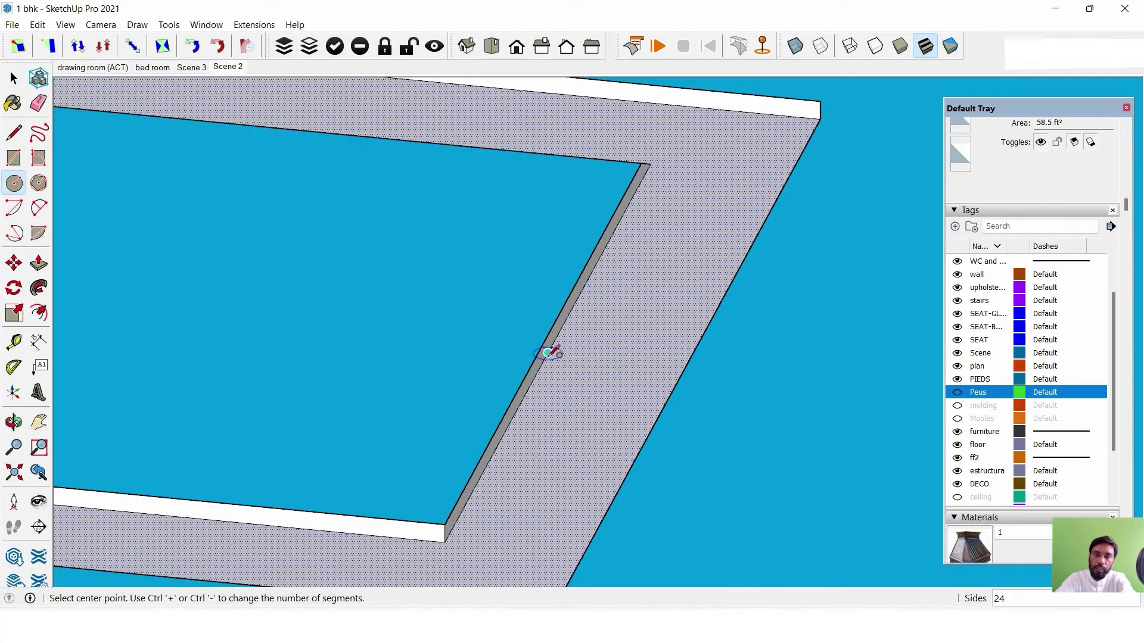
Draw a larger circle of radius 4.5 on the band and select it.
left_click(607, 360)
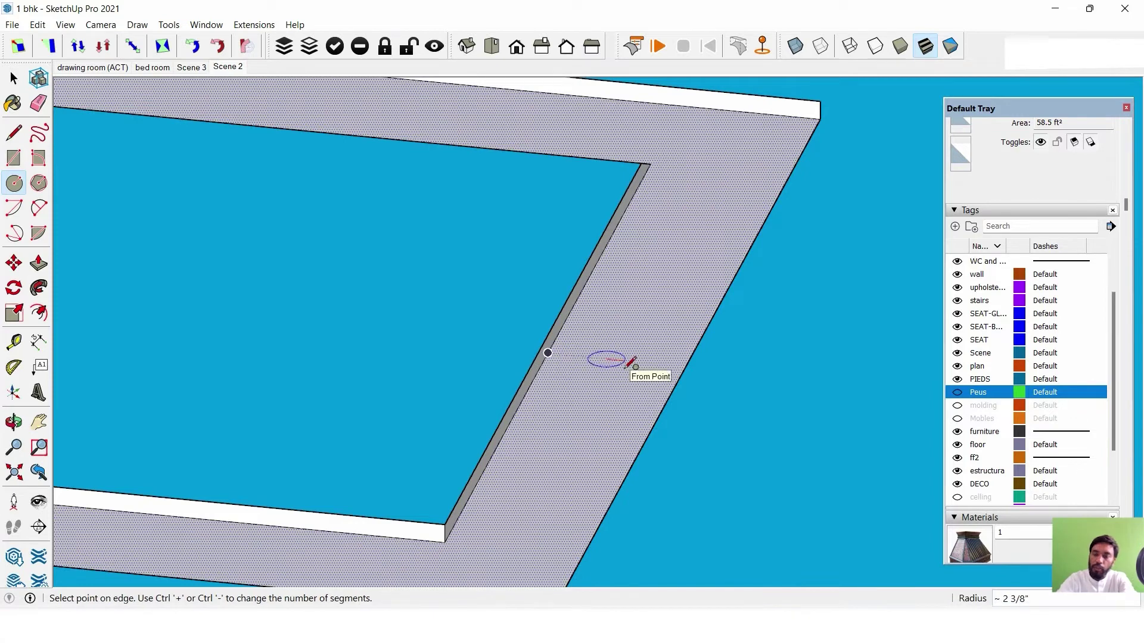
key("Return")
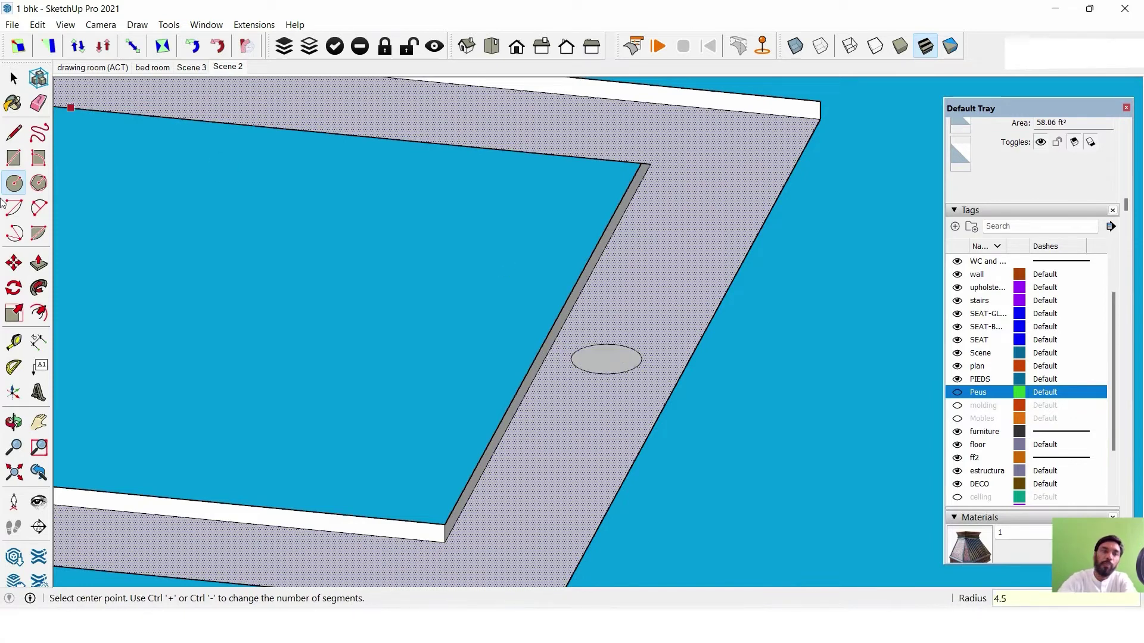
left_click(13, 78)
left_click(613, 365)
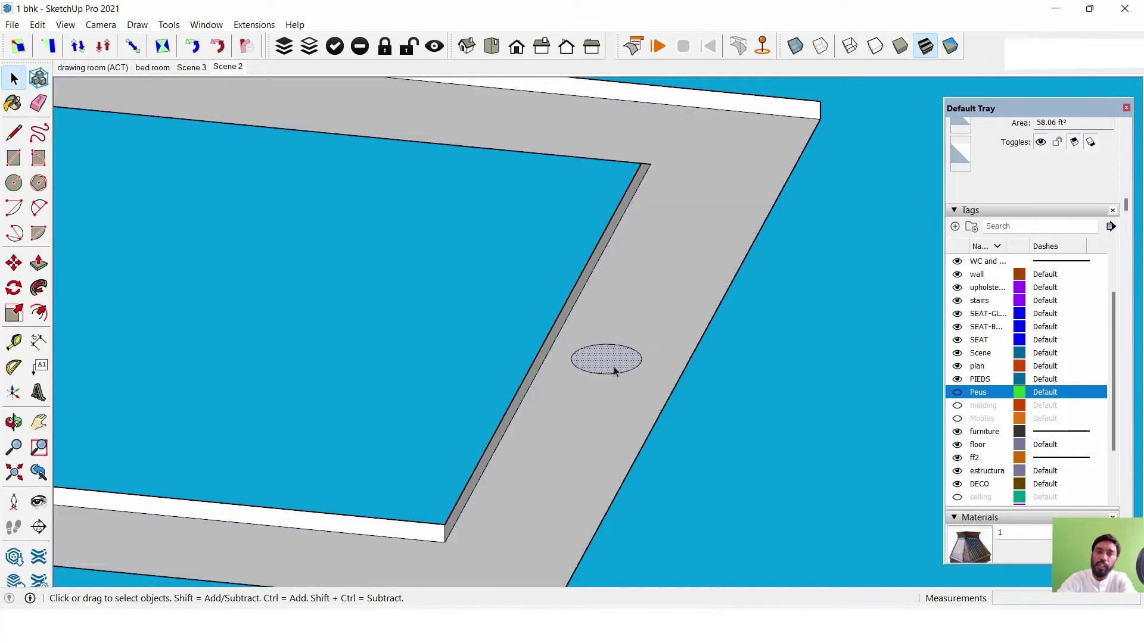
scroll(609, 334, "up", 3)
scroll(596, 373, "down", 3)
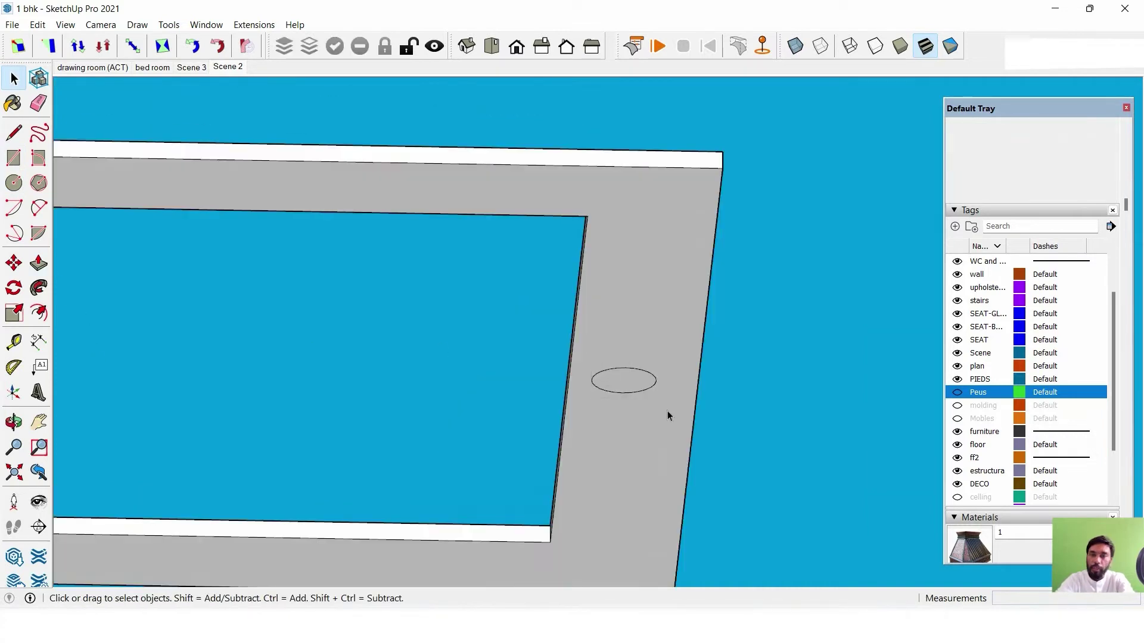
scroll(620, 387, "up", 1)
scroll(624, 378, "up", 2)
scroll(632, 370, "up", 1)
scroll(539, 177, "down", 2)
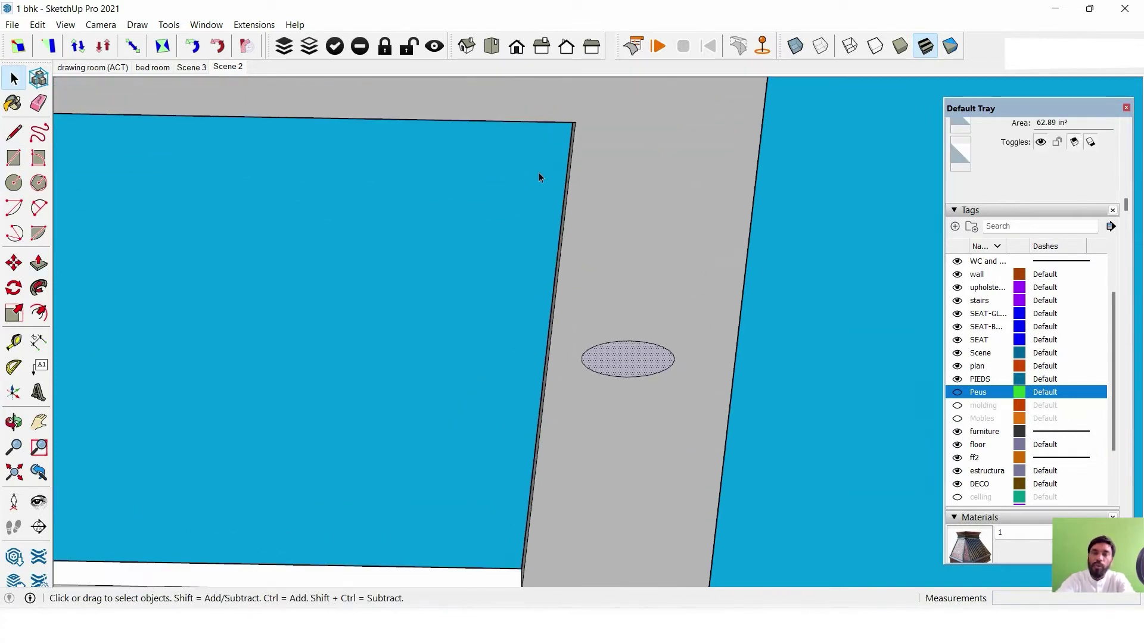
Switch the camera back to Perspective and orbit below the ceiling band.
left_click(100, 25)
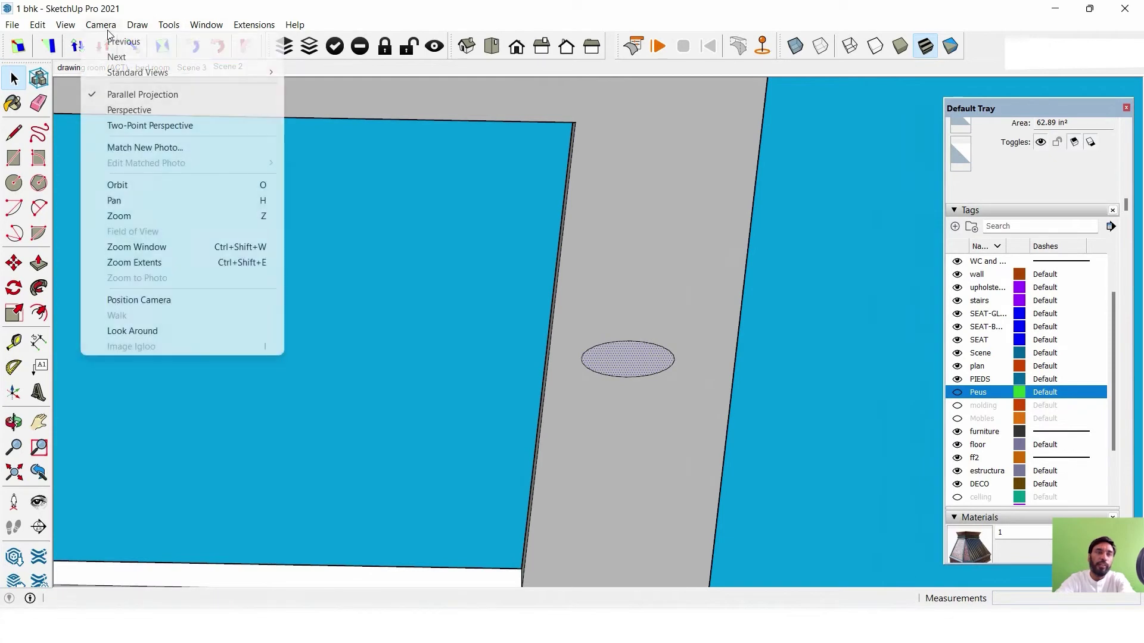
left_click(127, 109)
mouse_move(714, 318)
middle_mouse_down()
mouse_move(627, 433)
mouse_move(591, 143)
mouse_move(638, 169)
mouse_move(620, 332)
mouse_move(664, 378)
mouse_move(693, 357)
mouse_move(629, 385)
mouse_move(603, 347)
middle_mouse_up()
scroll(638, 358, "up", 3)
scroll(608, 324, "up", 2)
left_click_drag(603, 312, 695, 407)
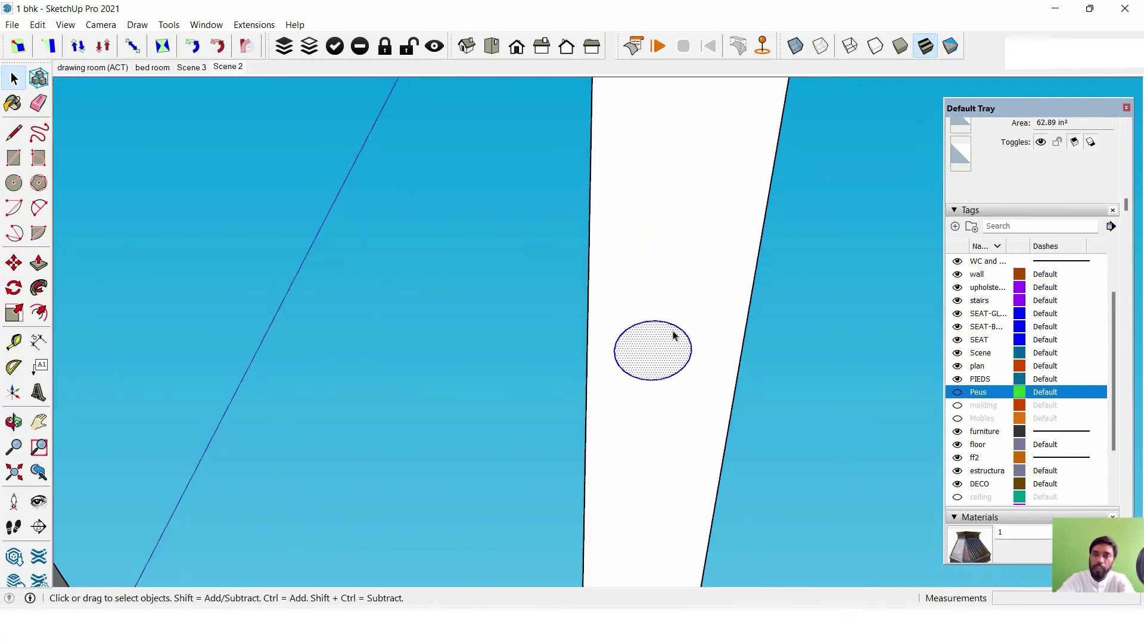
mouse_move(672, 332)
middle_mouse_down()
mouse_move(799, 417)
mouse_move(722, 402)
middle_mouse_up()
mouse_move(917, 379)
left_mouse_down()
mouse_move(750, 380)
mouse_move(670, 362)
left_mouse_up()
key("space")
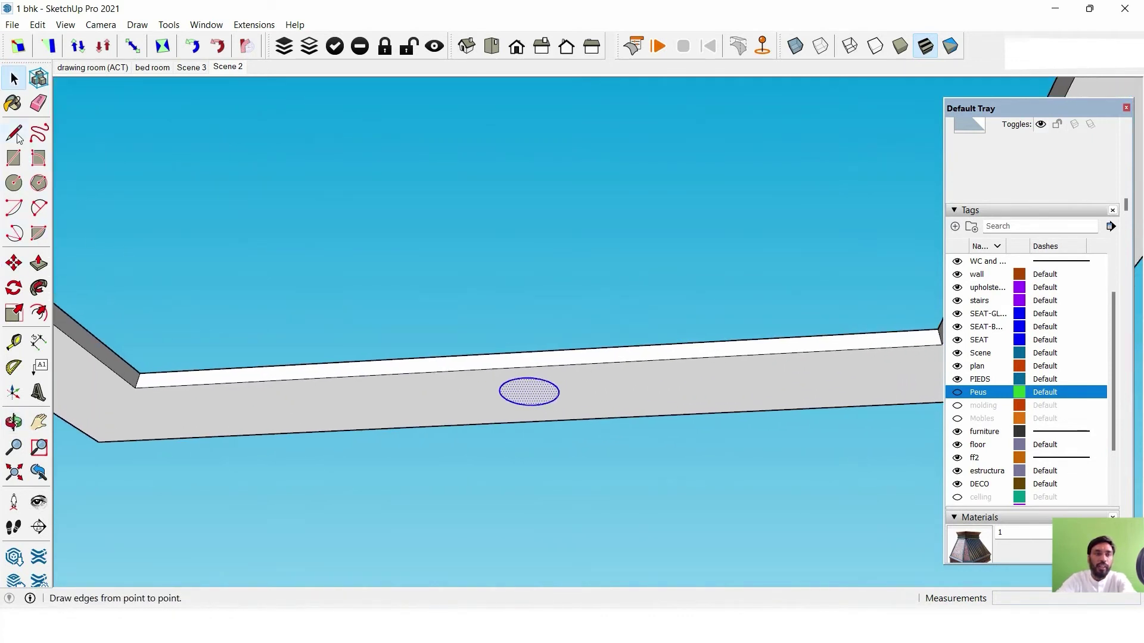
Undo a stray line drawn across the circle and view the whole band.
left_click(14, 132)
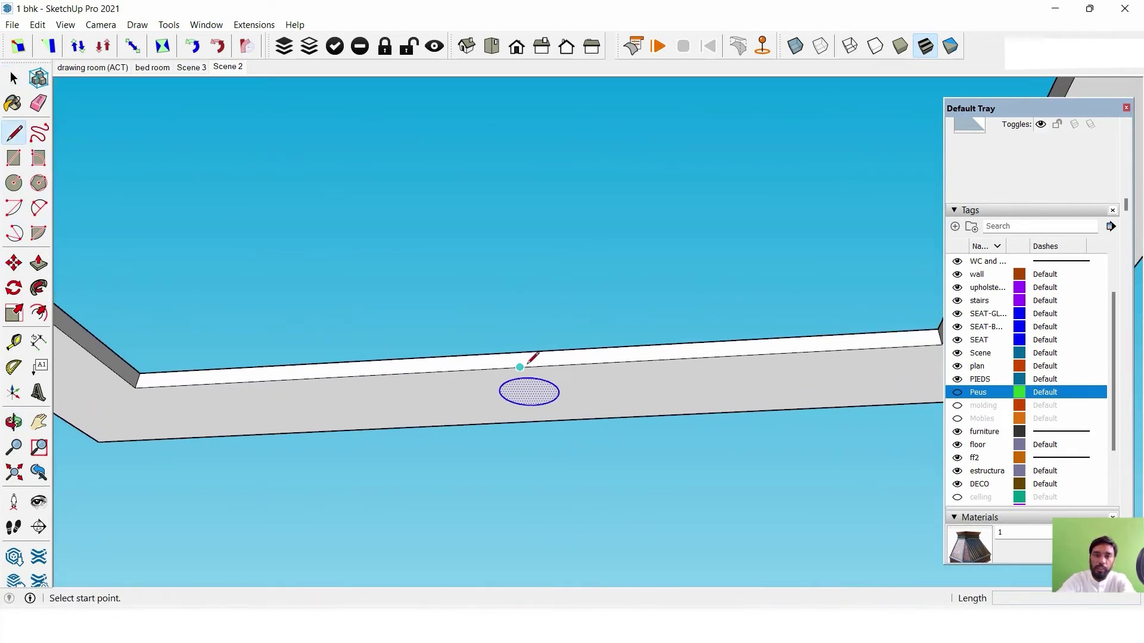
scroll(537, 390, "up", 3)
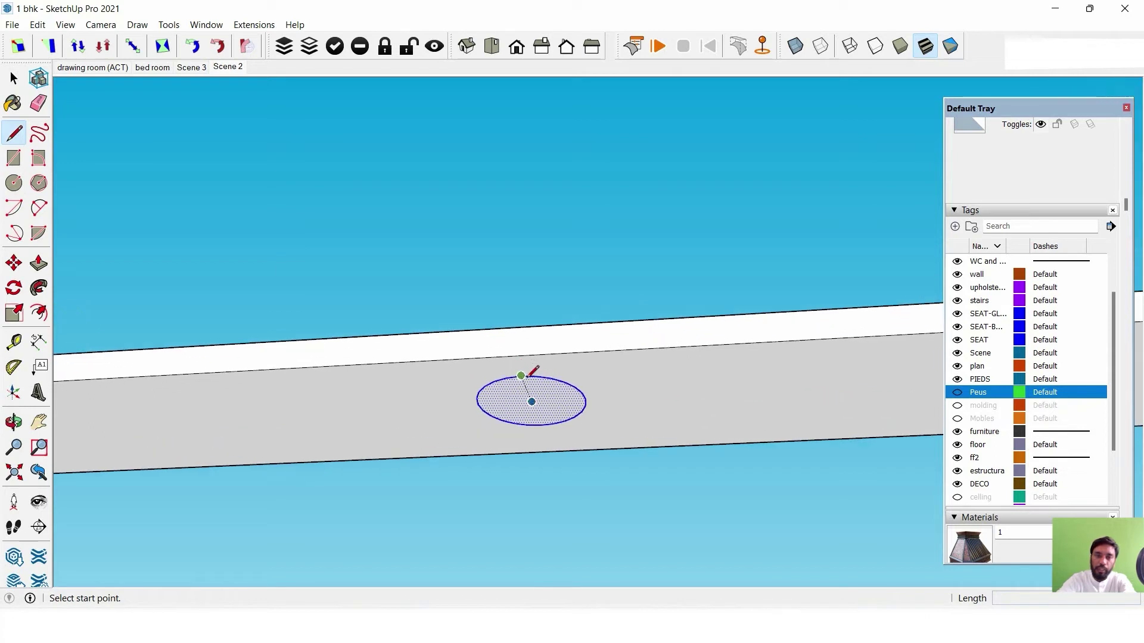
left_click(513, 356)
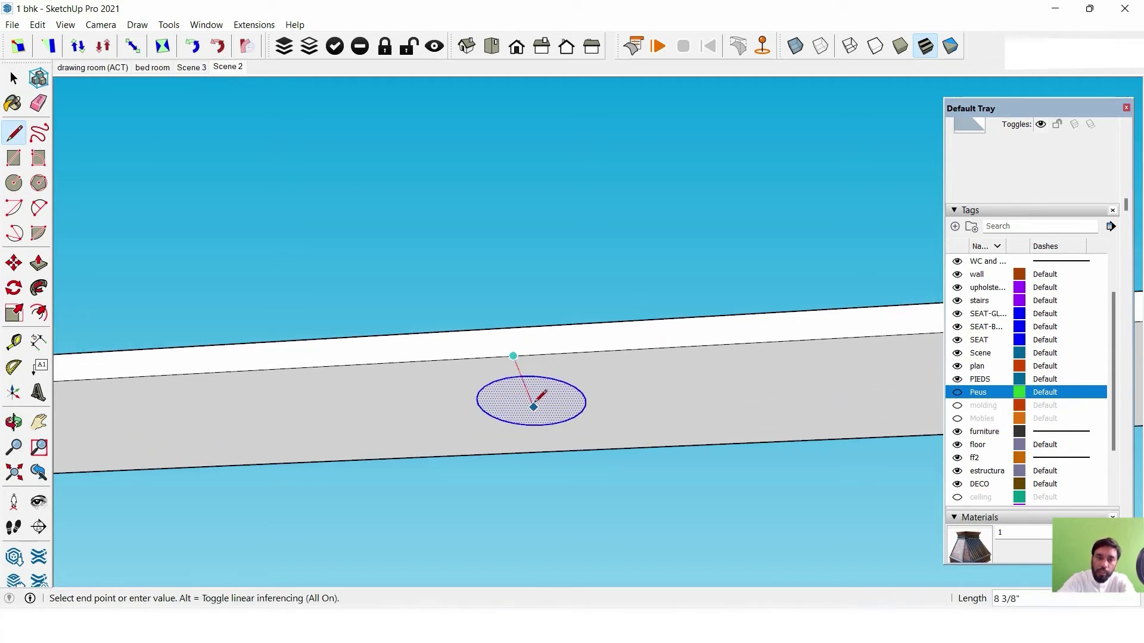
left_click(551, 451)
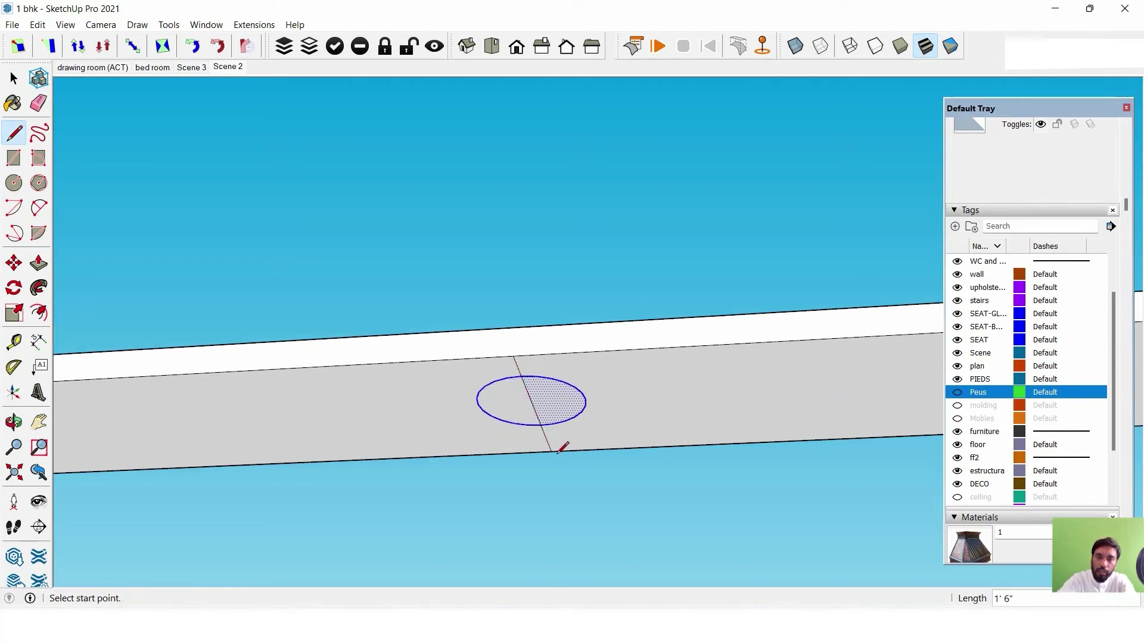
mouse_move(554, 441)
middle_mouse_down()
mouse_move(890, 321)
mouse_move(650, 314)
middle_mouse_up()
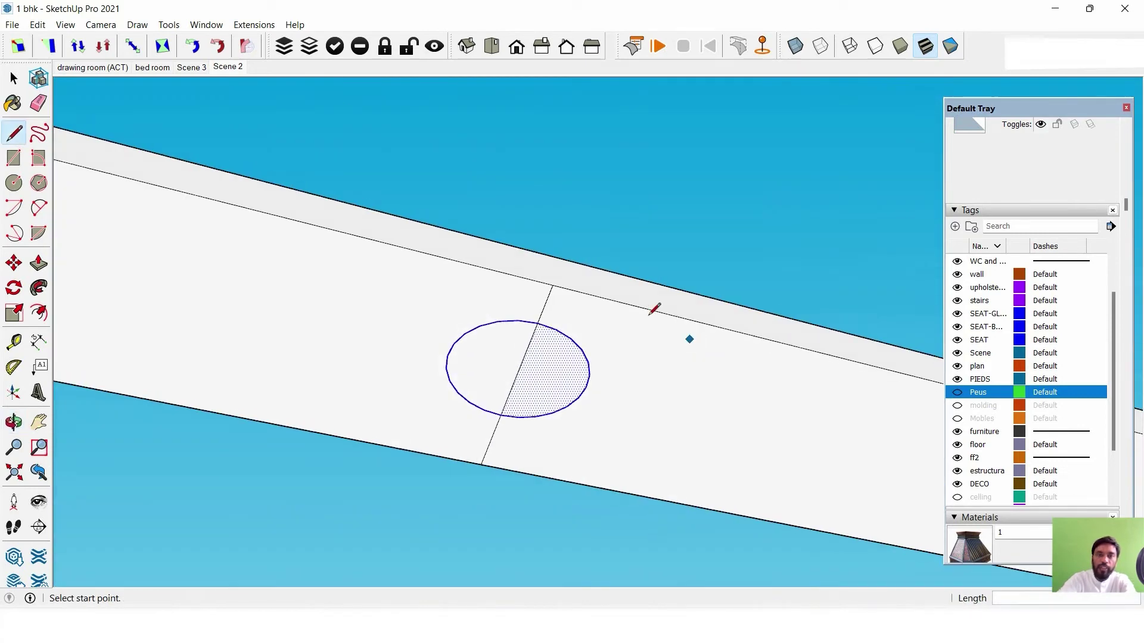
key("ctrl+z")
left_click(13, 78)
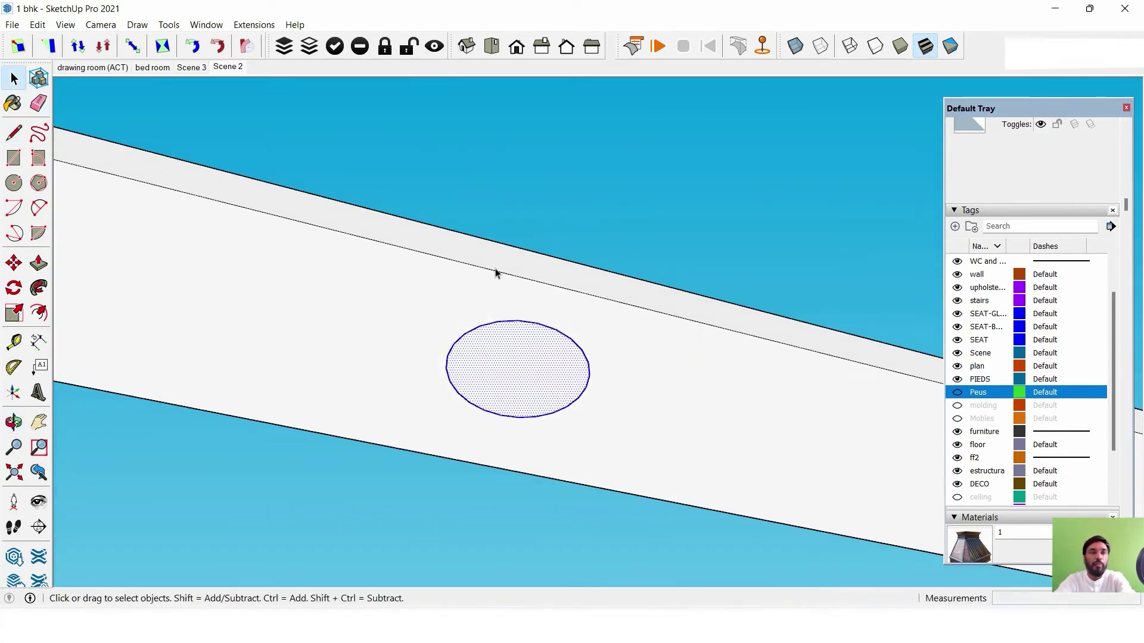
mouse_move(516, 279)
middle_mouse_down()
mouse_move(608, 370)
mouse_move(575, 377)
mouse_move(669, 357)
mouse_move(623, 393)
middle_mouse_up()
mouse_move(298, 453)
middle_mouse_down()
mouse_move(355, 409)
mouse_move(682, 443)
middle_mouse_up()
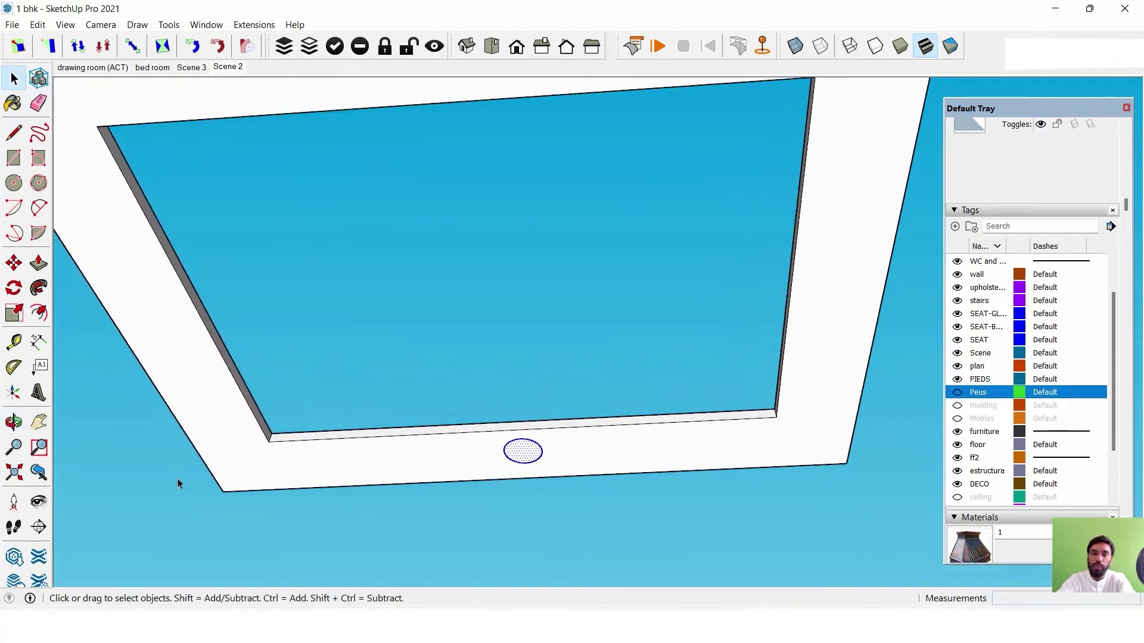
Copy the circle along the band, including one copy 4'7" to the left.
mouse_move(178, 478)
middle_mouse_down()
mouse_move(451, 420)
mouse_move(513, 388)
mouse_move(493, 350)
mouse_move(133, 265)
middle_mouse_up()
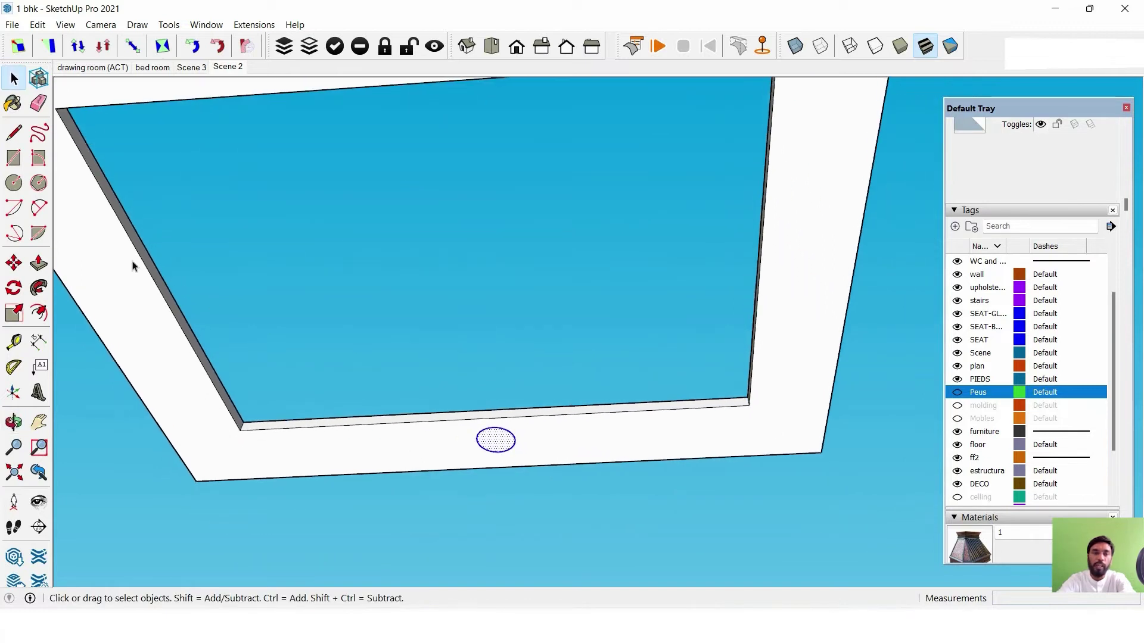
left_click(14, 263)
scroll(474, 433, "up", 1)
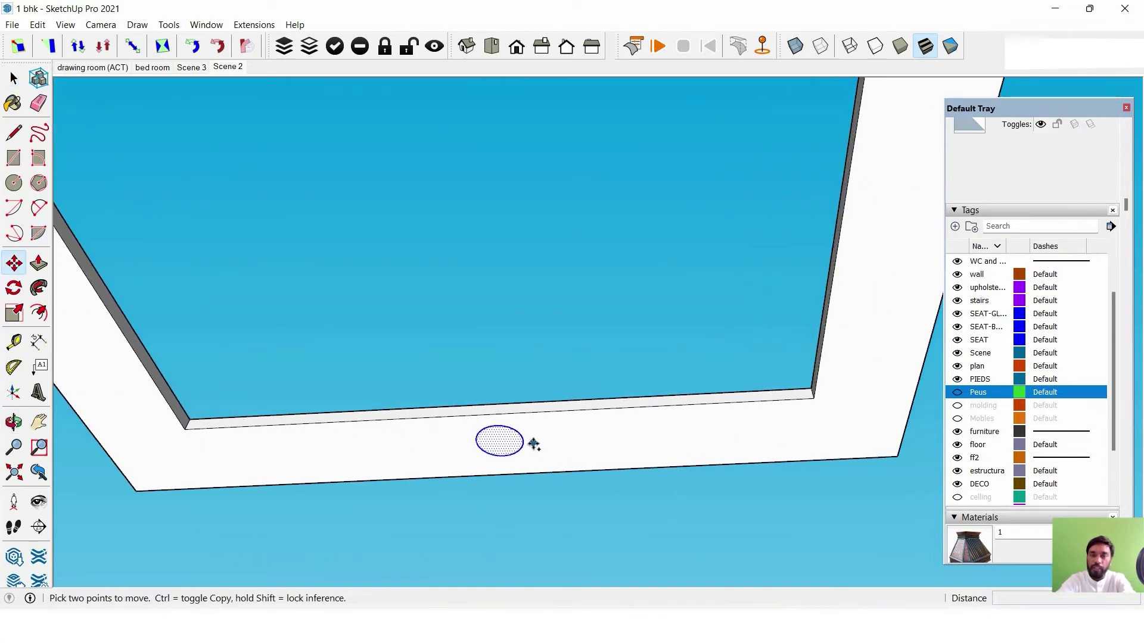
left_click(524, 441)
key("ctrl")
type("4'7\"")
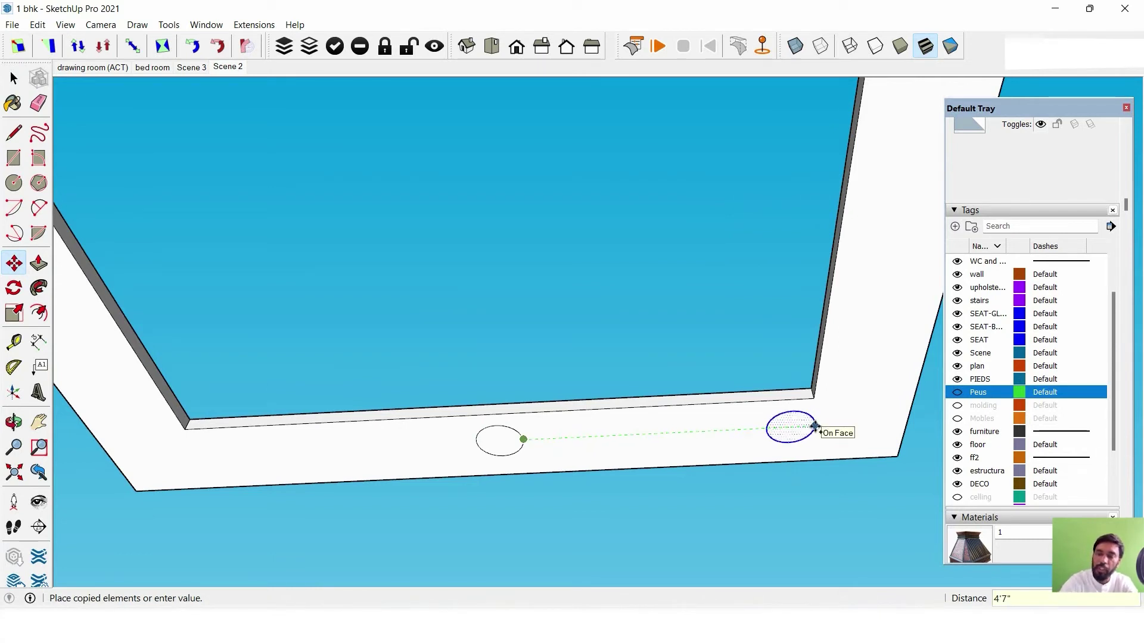
left_click(815, 426)
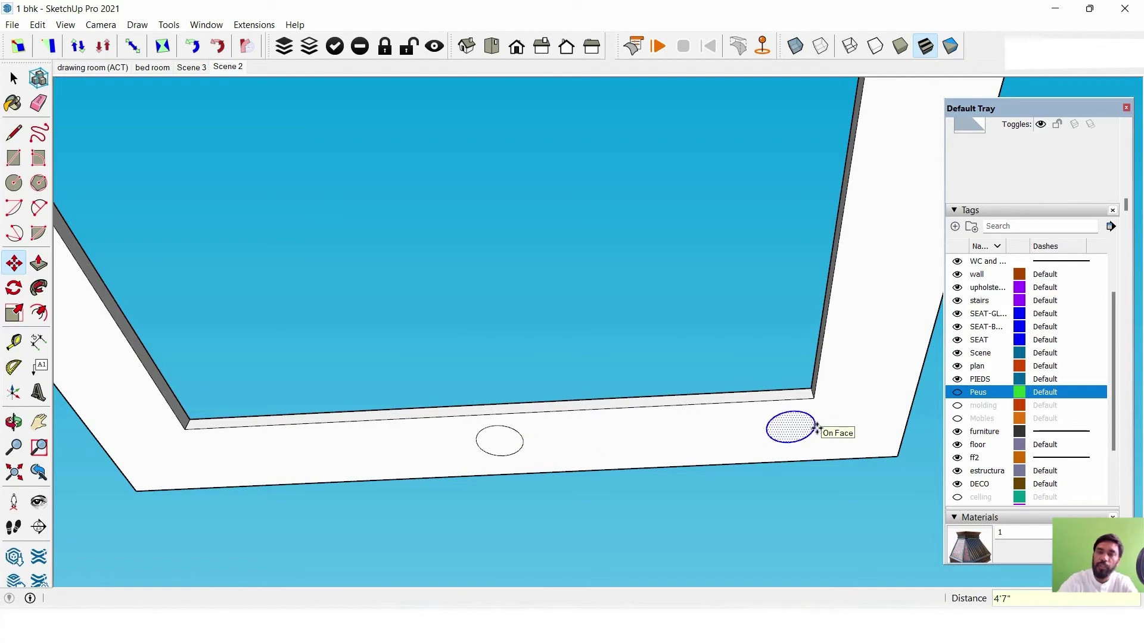
left_click(12, 79)
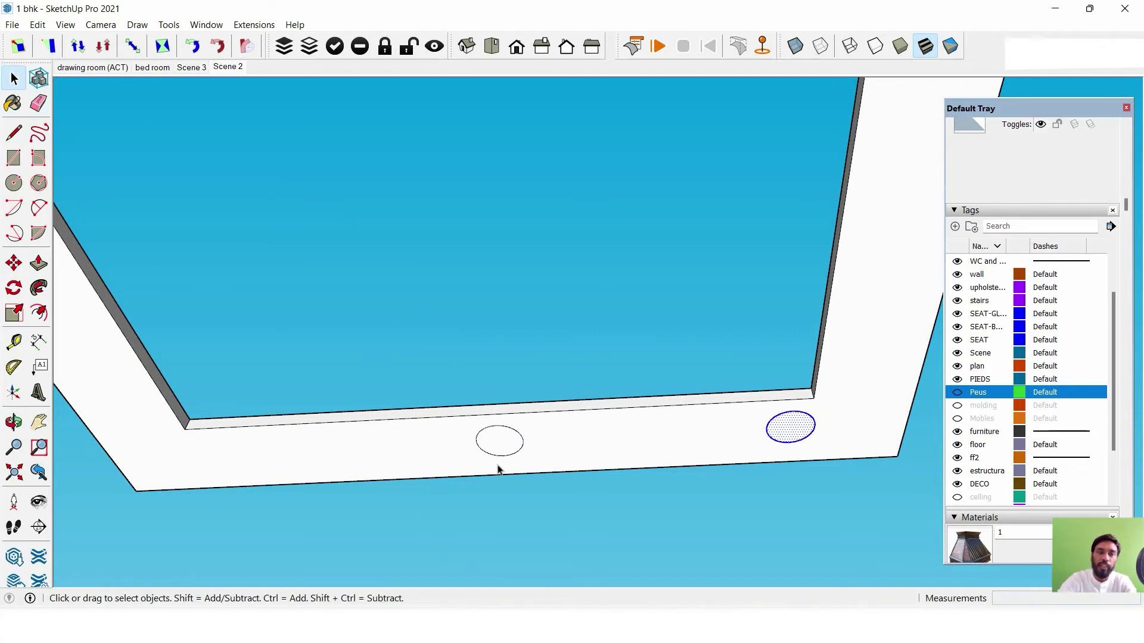
left_click(478, 443)
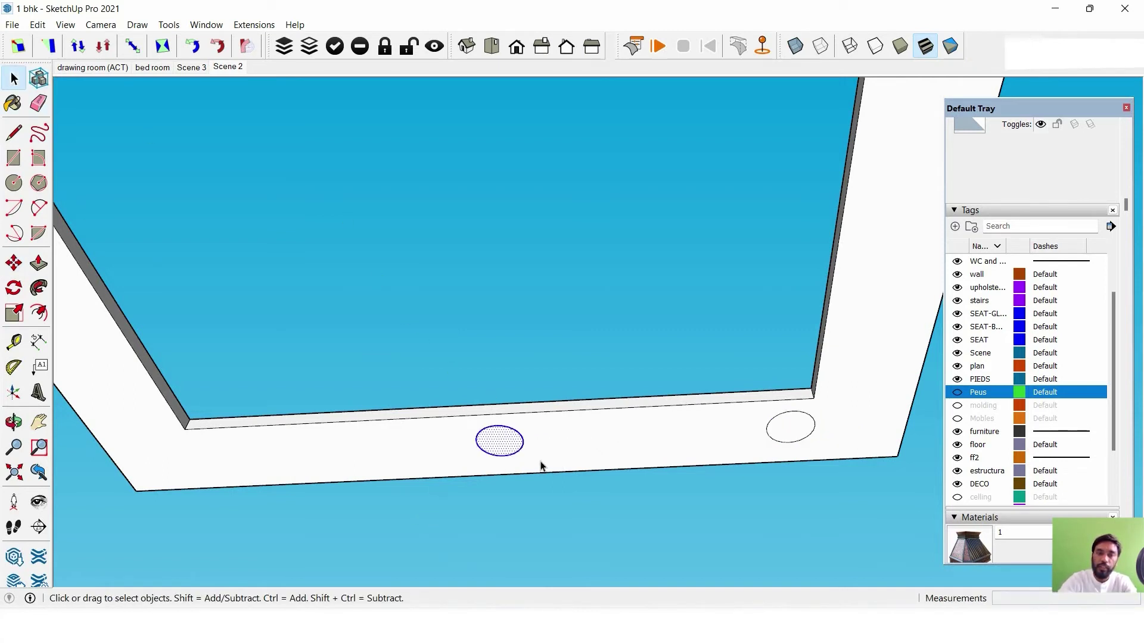
left_click(13, 263)
key("ctrl")
left_click(475, 442)
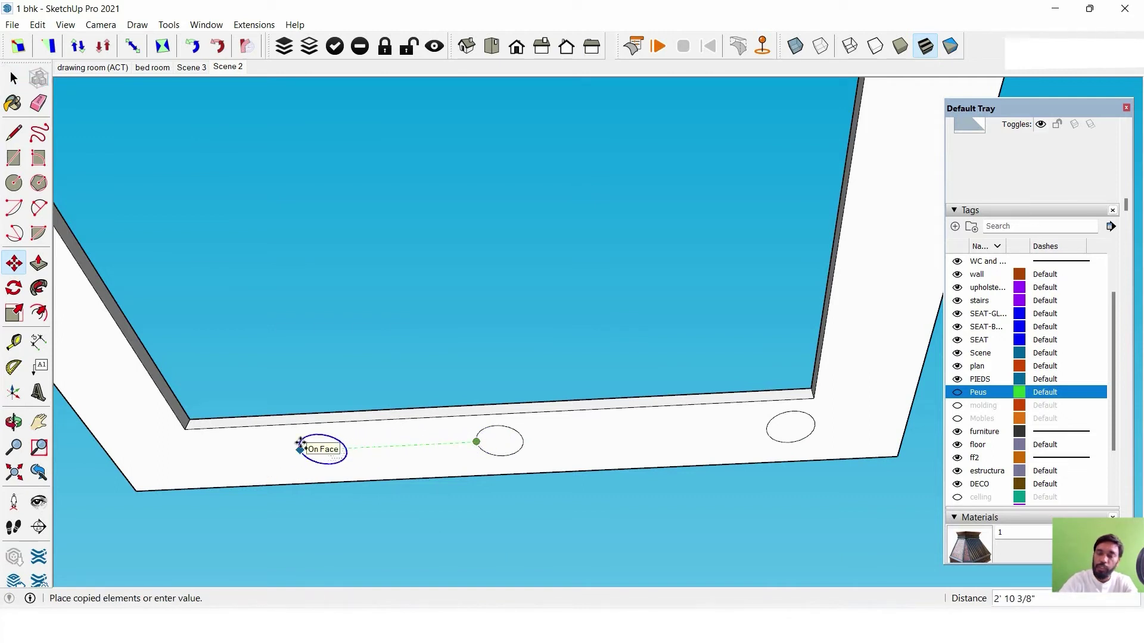
type("\"")
key("Return")
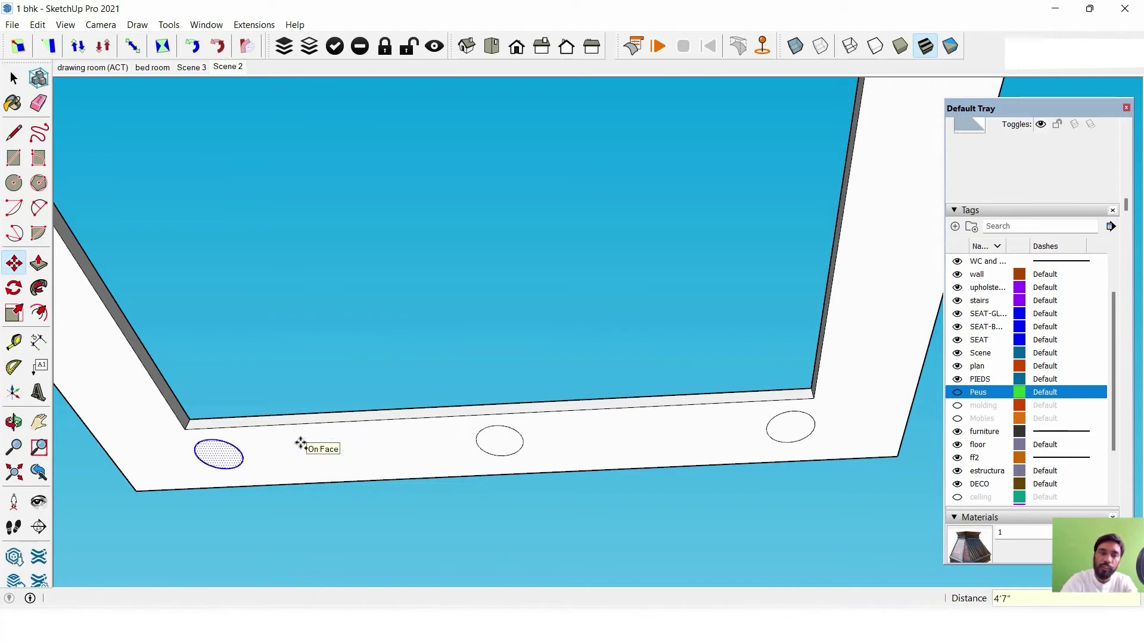
Copy a circle to the opposite side of the band and delete the misplaced copy.
mouse_move(434, 343)
middle_mouse_down()
mouse_move(638, 391)
mouse_move(355, 422)
mouse_move(502, 376)
mouse_move(549, 332)
mouse_move(633, 383)
mouse_move(711, 373)
middle_mouse_up()
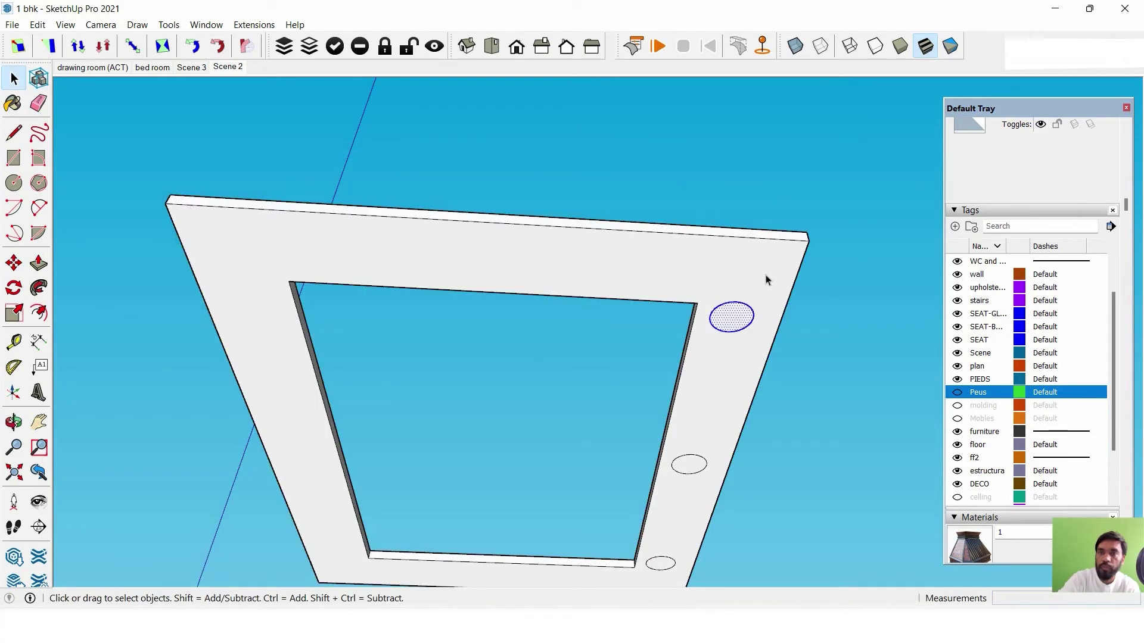
mouse_move(767, 280)
middle_mouse_down()
mouse_move(684, 268)
mouse_move(681, 284)
mouse_move(821, 284)
middle_mouse_up()
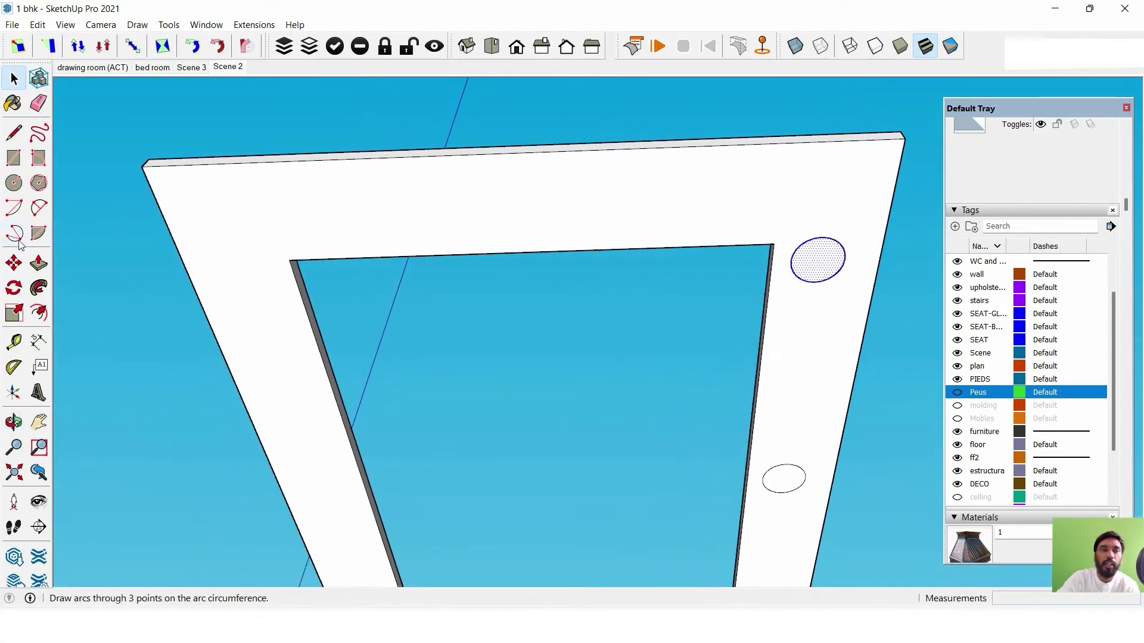
left_click(14, 262)
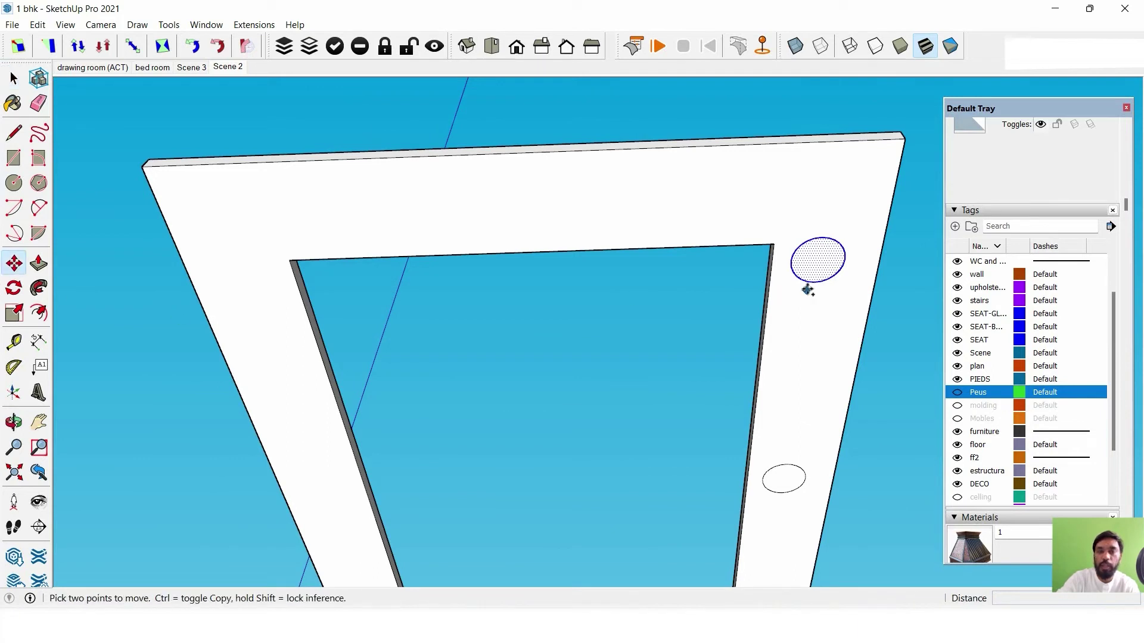
left_click(821, 283)
key("ctrl")
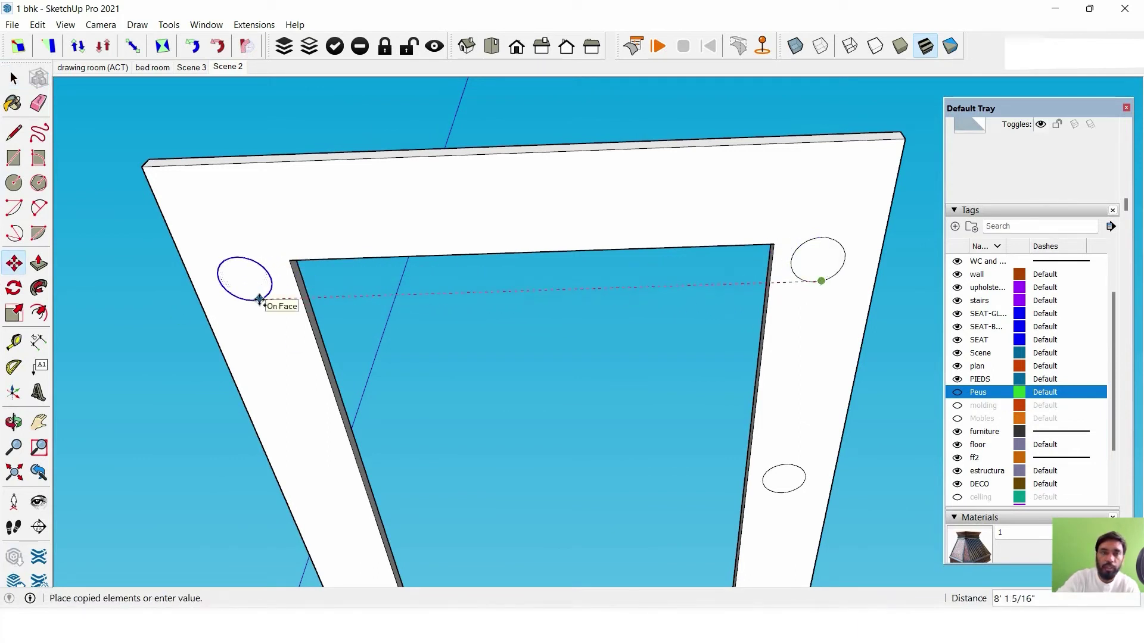
left_click(260, 299)
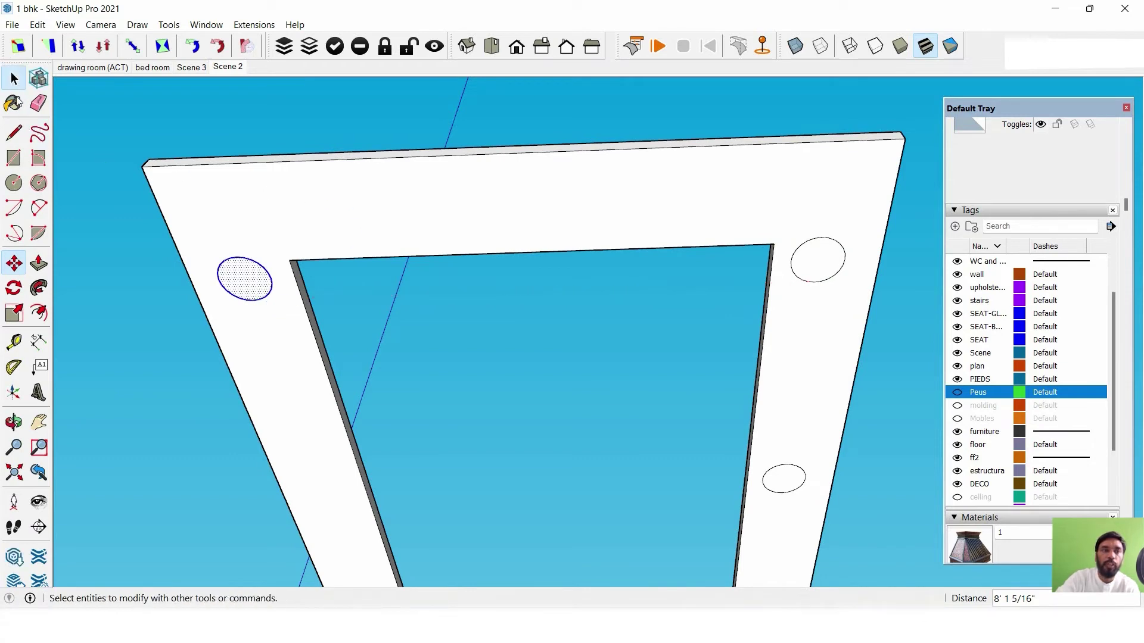
middle_click_drag(536, 310, 630, 273)
scroll(513, 258, "up", 3)
scroll(544, 227, "up", 1)
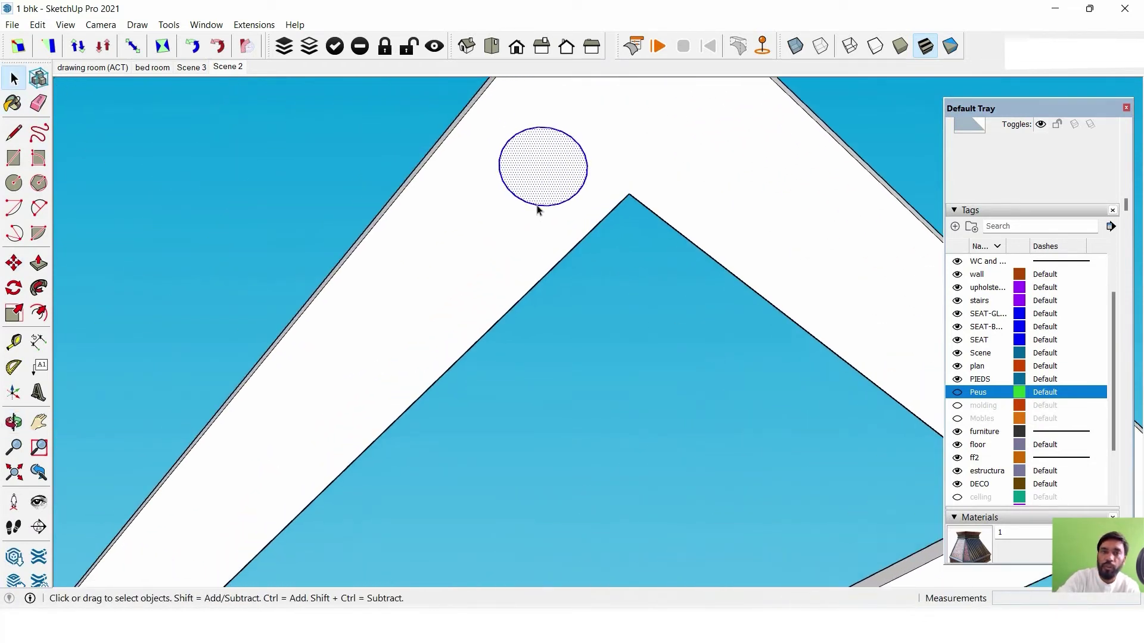
scroll(537, 209, "down", 3)
scroll(543, 219, "down", 3)
mouse_move(592, 278)
middle_mouse_down()
mouse_move(606, 204)
mouse_move(456, 217)
mouse_move(745, 286)
middle_mouse_up()
key("Delete")
Copy the three right-side circles across to the band's left side.
left_click(748, 268)
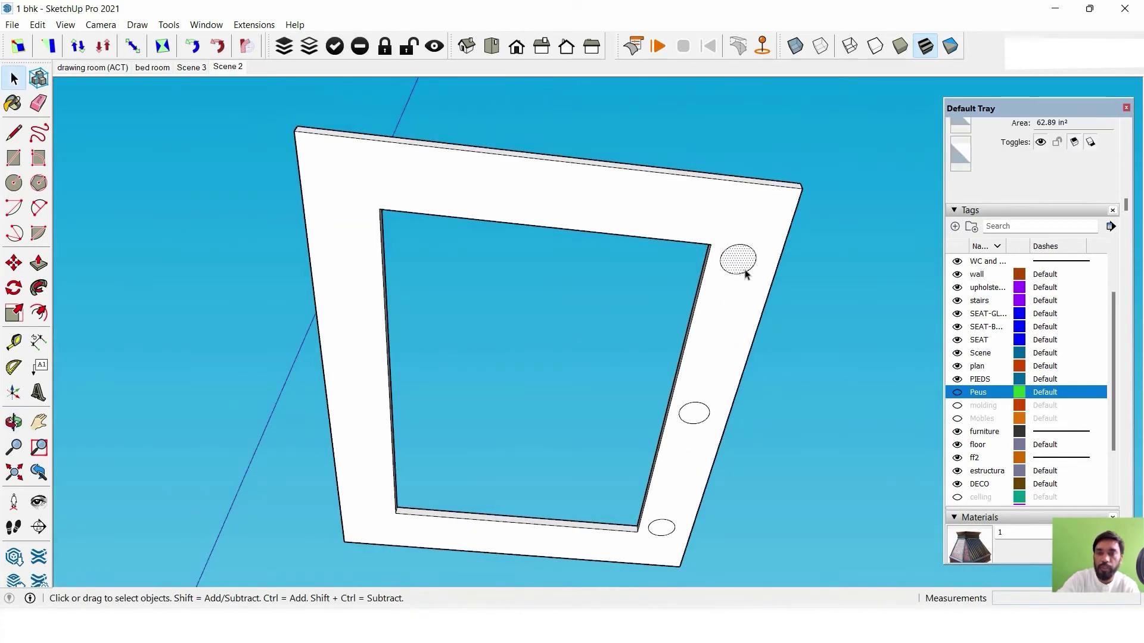
scroll(736, 309, "up", 2)
scroll(728, 275, "up", 2)
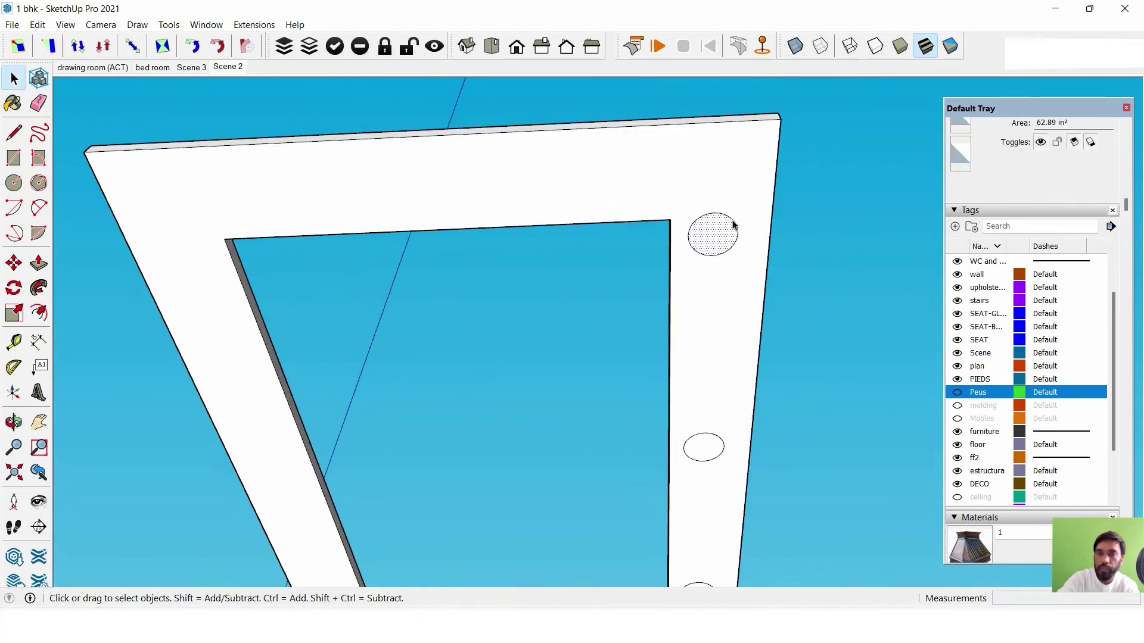
scroll(721, 308, "up", 2)
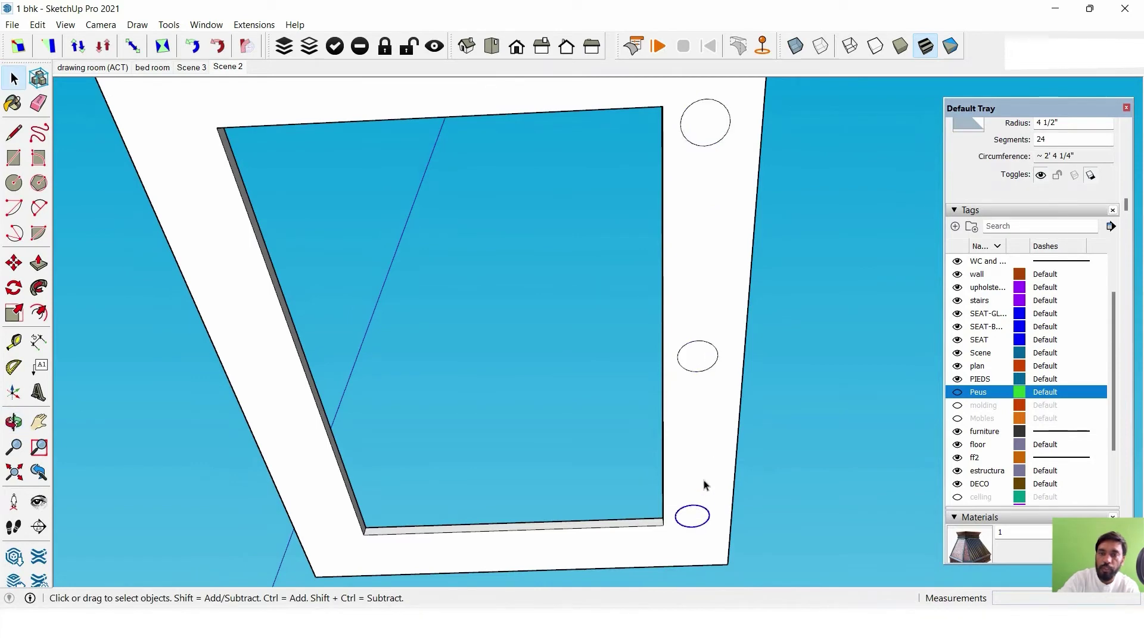
scroll(704, 485, "down", 2)
scroll(690, 409, "up", 1)
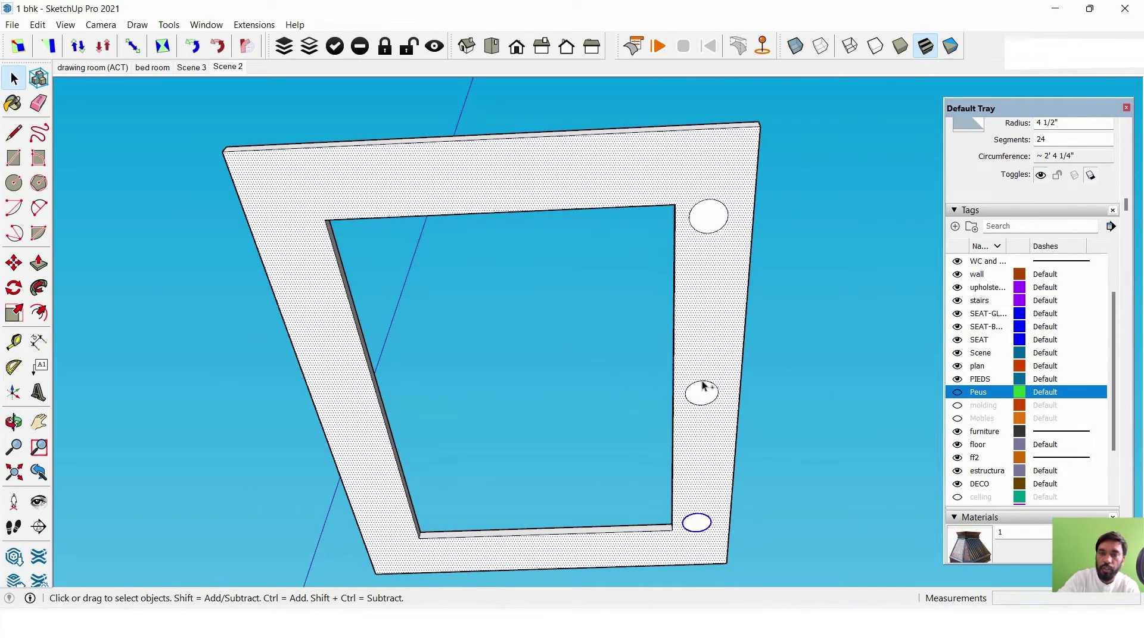
left_click(706, 392)
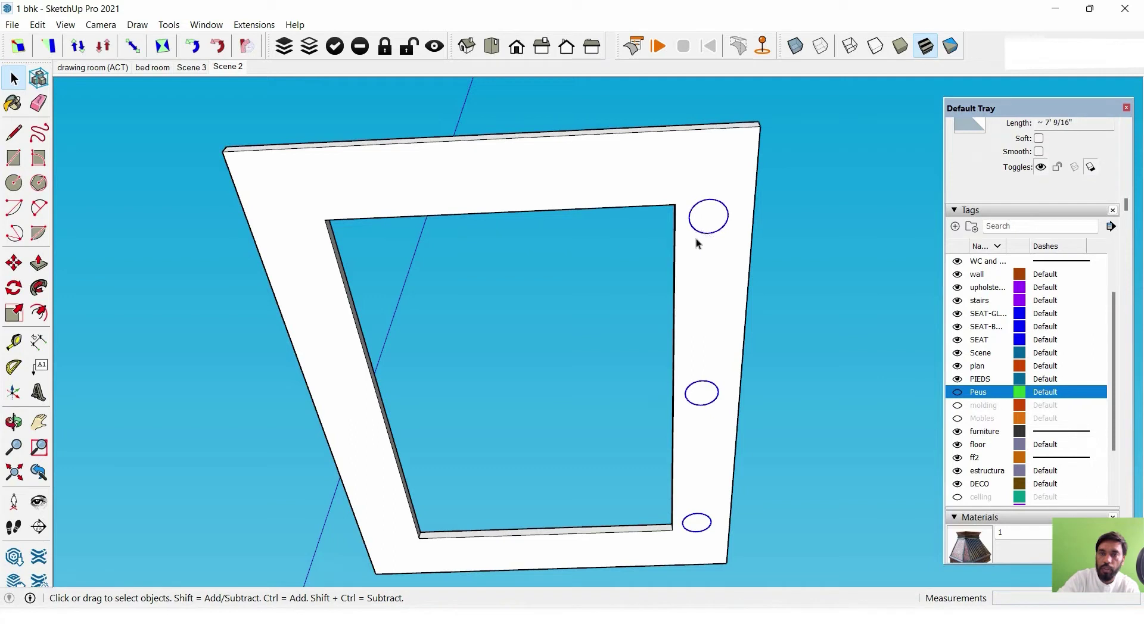
left_click(14, 263)
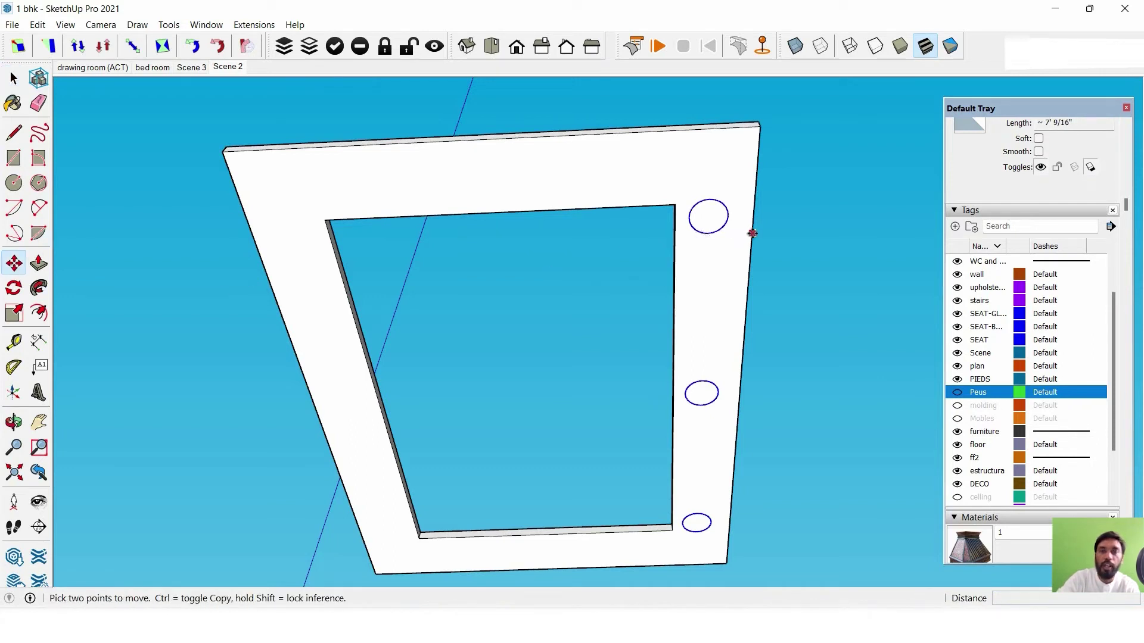
left_click(704, 194)
key("ctrl")
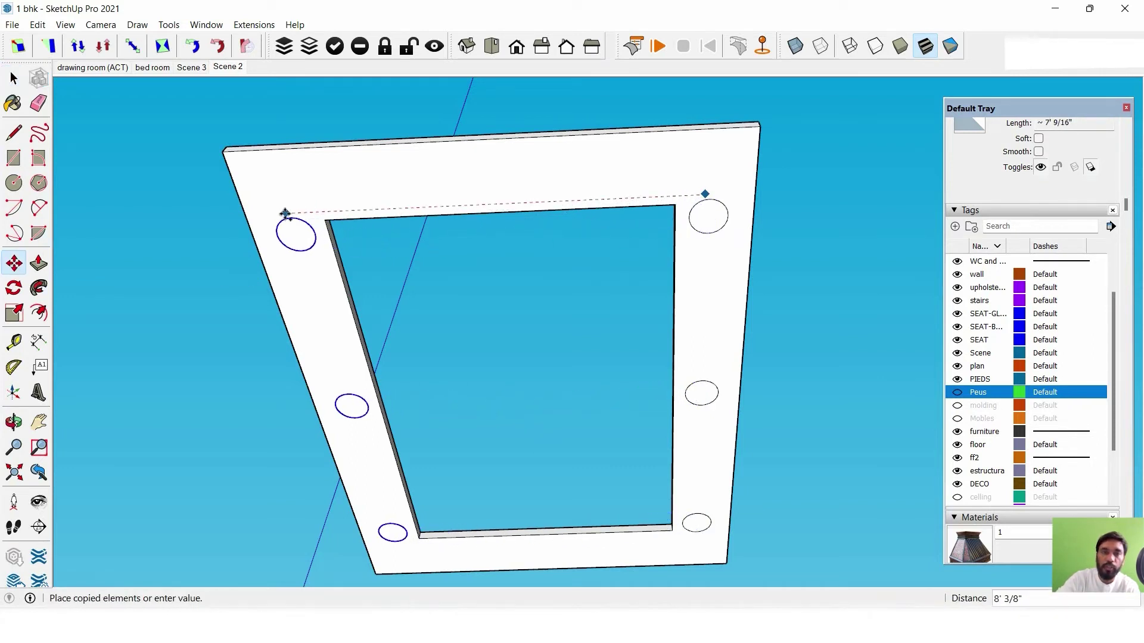
left_click(281, 213)
key("space")
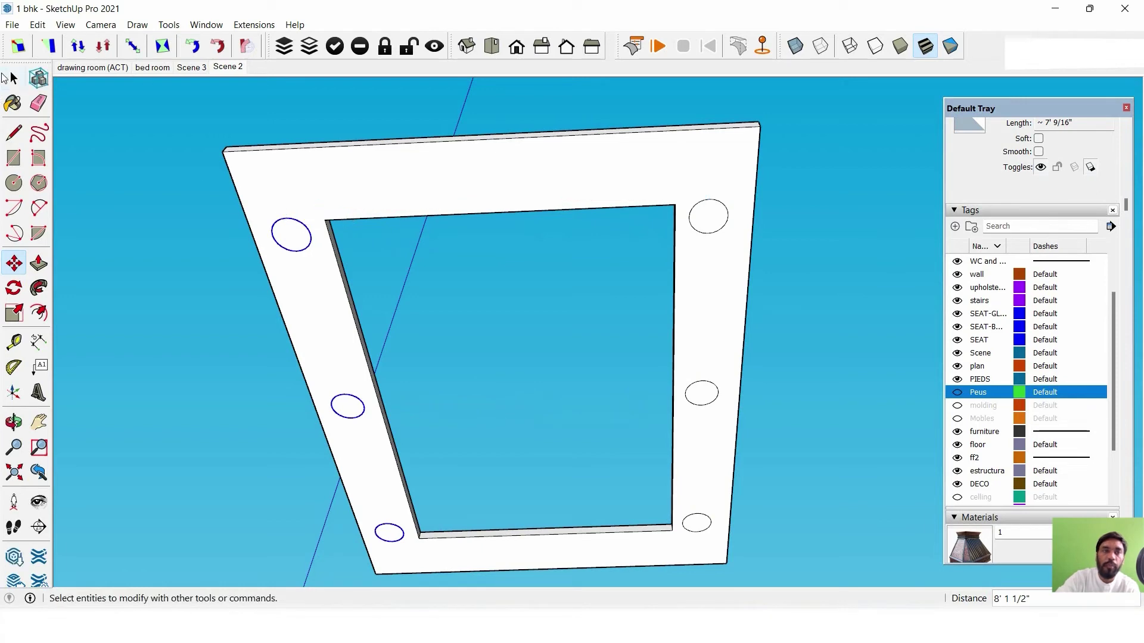
mouse_move(708, 226)
middle_mouse_down()
mouse_move(636, 280)
mouse_move(672, 285)
middle_mouse_up()
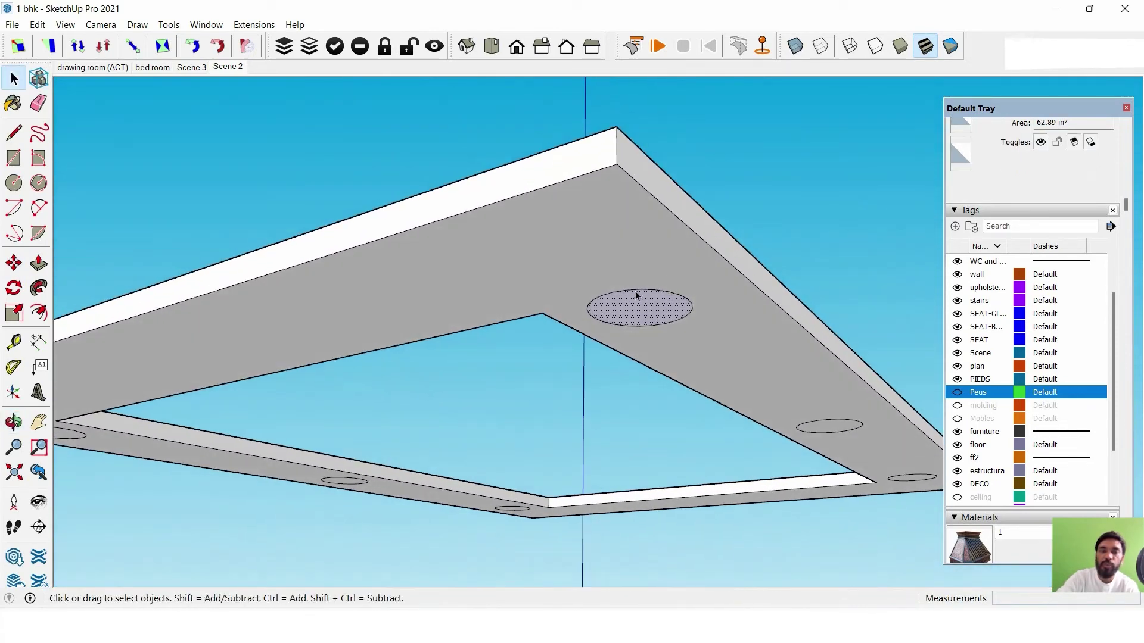
Push the first three light circles 2 1/2" through the ceiling band to open holes.
left_click(38, 266)
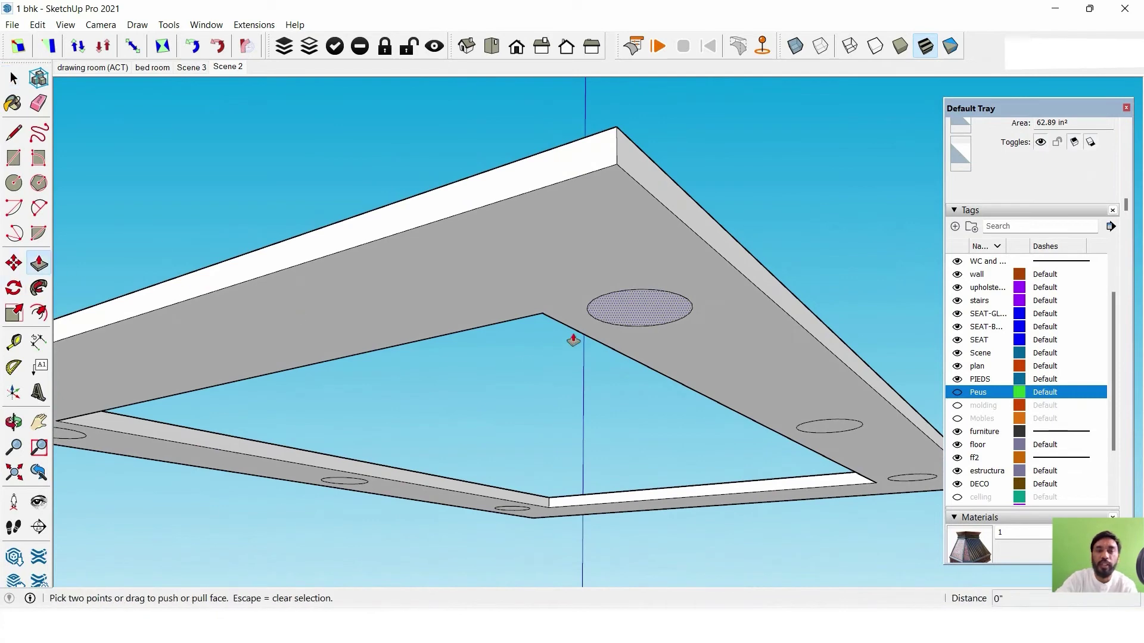
left_click(638, 310)
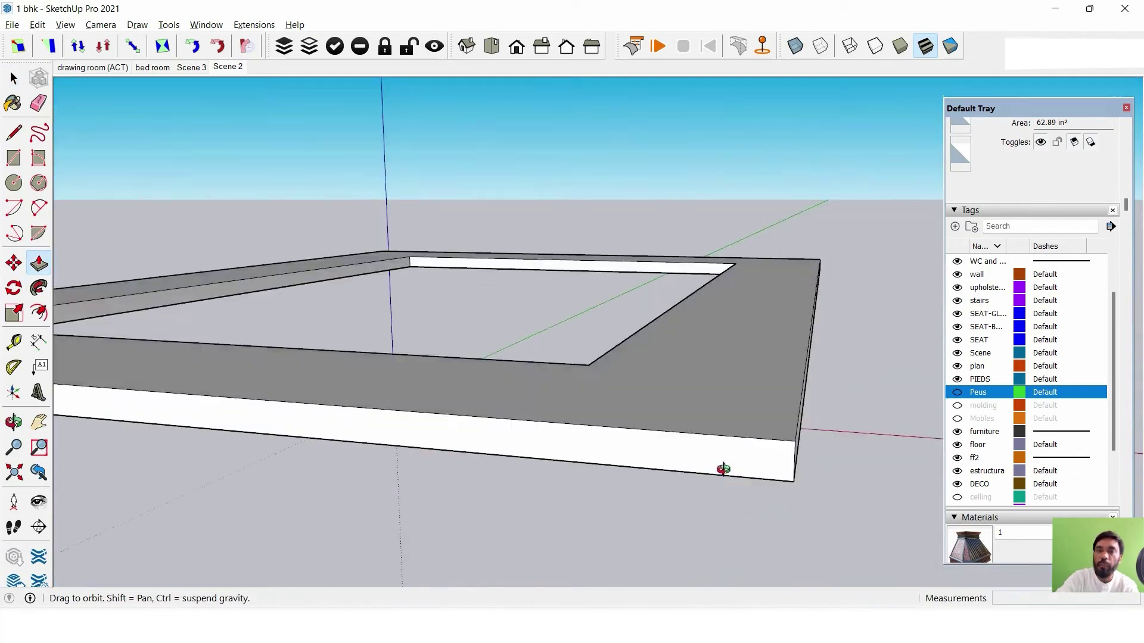
mouse_move(631, 277)
middle_mouse_down()
mouse_move(685, 417)
mouse_move(666, 312)
mouse_move(685, 409)
middle_mouse_up()
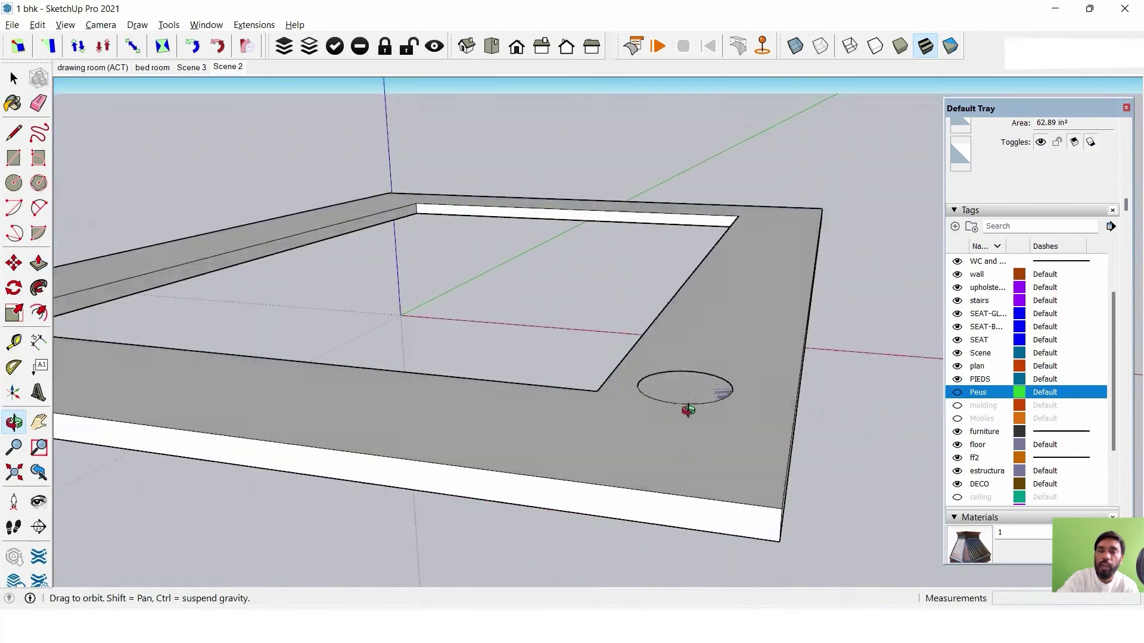
left_click(684, 411)
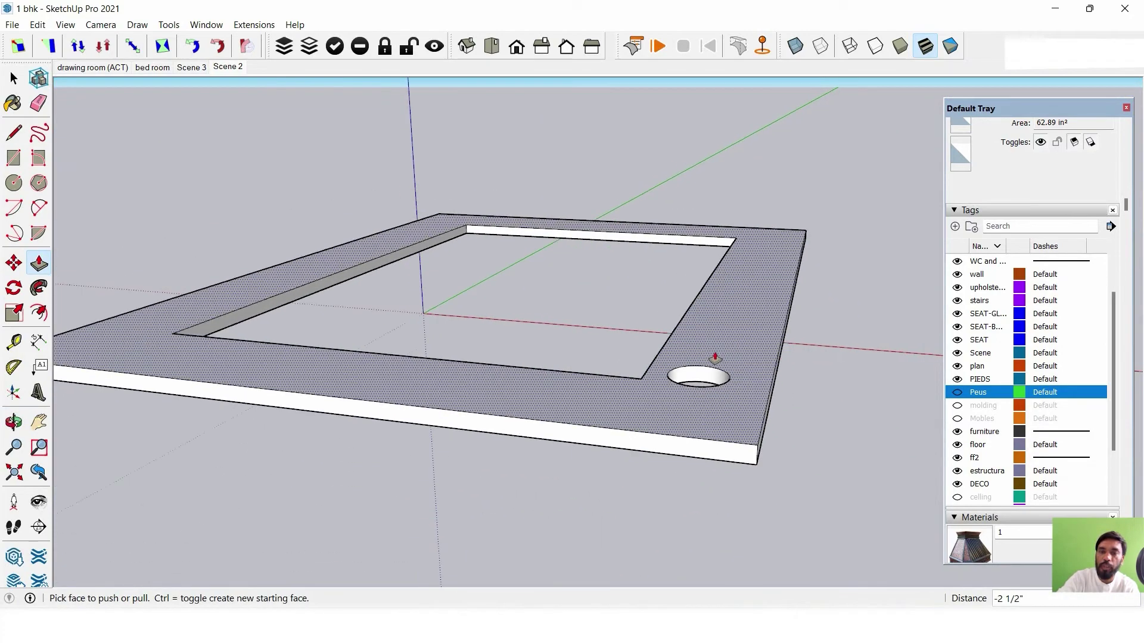
mouse_move(715, 357)
middle_mouse_down()
mouse_move(702, 288)
mouse_move(633, 278)
mouse_move(682, 409)
mouse_move(529, 214)
mouse_move(787, 334)
mouse_move(722, 330)
mouse_move(767, 462)
mouse_move(758, 383)
middle_mouse_up()
left_click(679, 339)
left_click(707, 386)
left_click(732, 303)
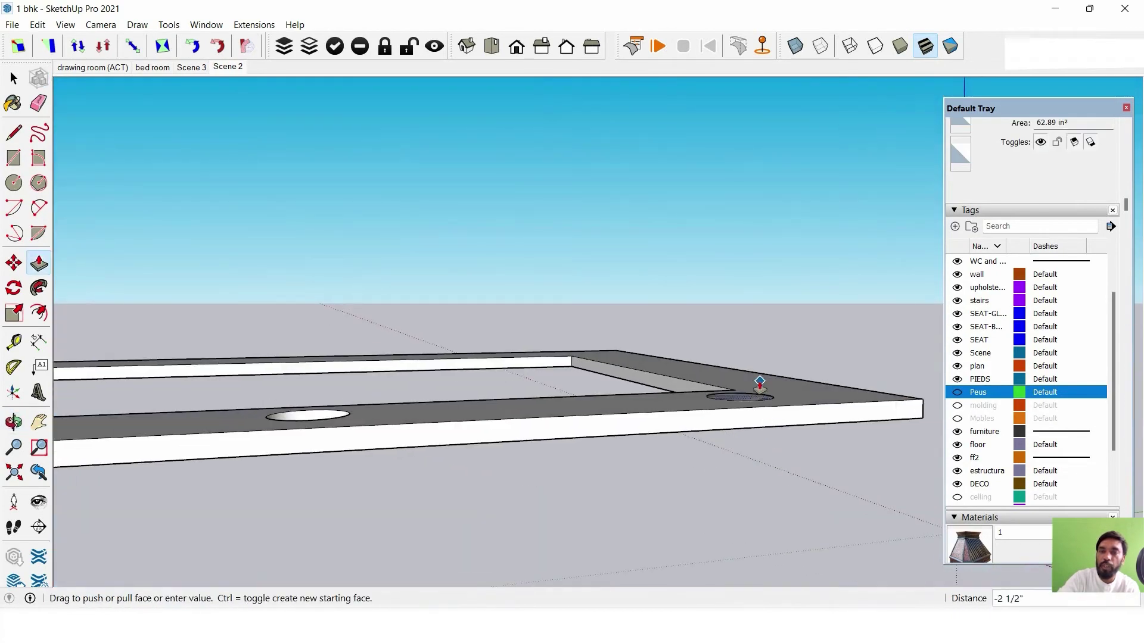
left_click(806, 393)
Push the remaining light circles through the slab so all six are open holes.
mouse_move(636, 463)
middle_mouse_down()
mouse_move(835, 327)
mouse_move(613, 387)
mouse_move(729, 333)
mouse_move(685, 388)
mouse_move(685, 340)
middle_mouse_up()
left_click(695, 346)
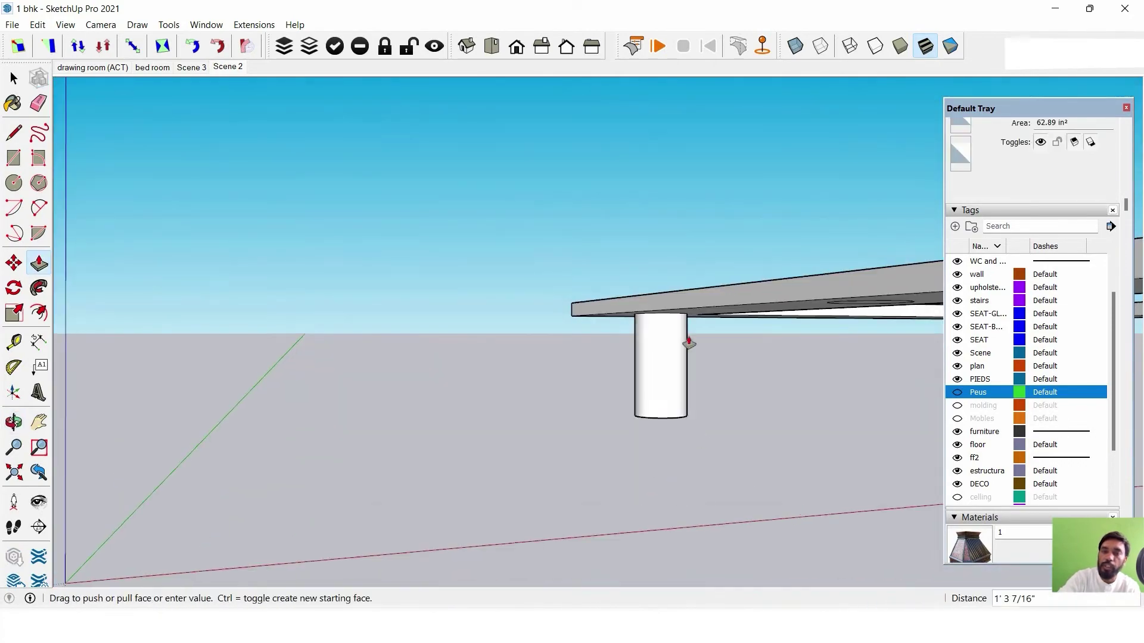
mouse_move(660, 302)
middle_mouse_down()
mouse_move(659, 357)
mouse_move(574, 332)
mouse_move(727, 288)
mouse_move(674, 348)
mouse_move(575, 332)
mouse_move(613, 455)
middle_mouse_up()
left_click(670, 327)
left_click(575, 332)
left_click(600, 412)
mouse_move(605, 411)
middle_mouse_down()
mouse_move(685, 450)
mouse_move(685, 218)
mouse_move(623, 510)
middle_mouse_up()
key("p")
left_click(620, 329)
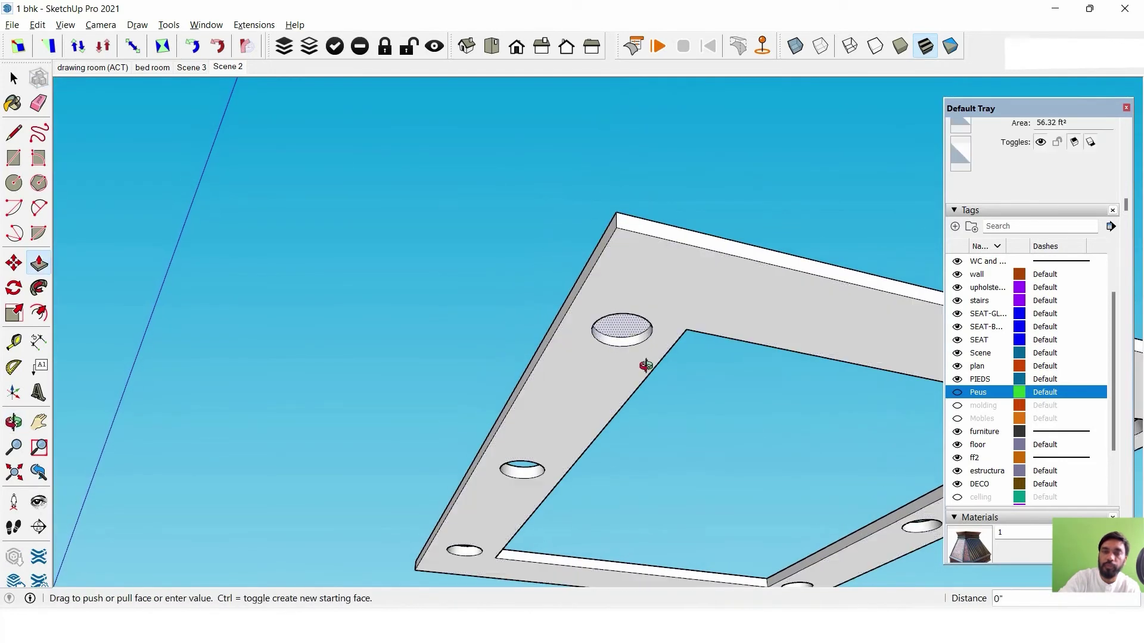
mouse_move(644, 362)
middle_mouse_down()
mouse_move(664, 481)
mouse_move(664, 342)
mouse_move(697, 355)
mouse_move(590, 292)
middle_mouse_up()
left_click(675, 503)
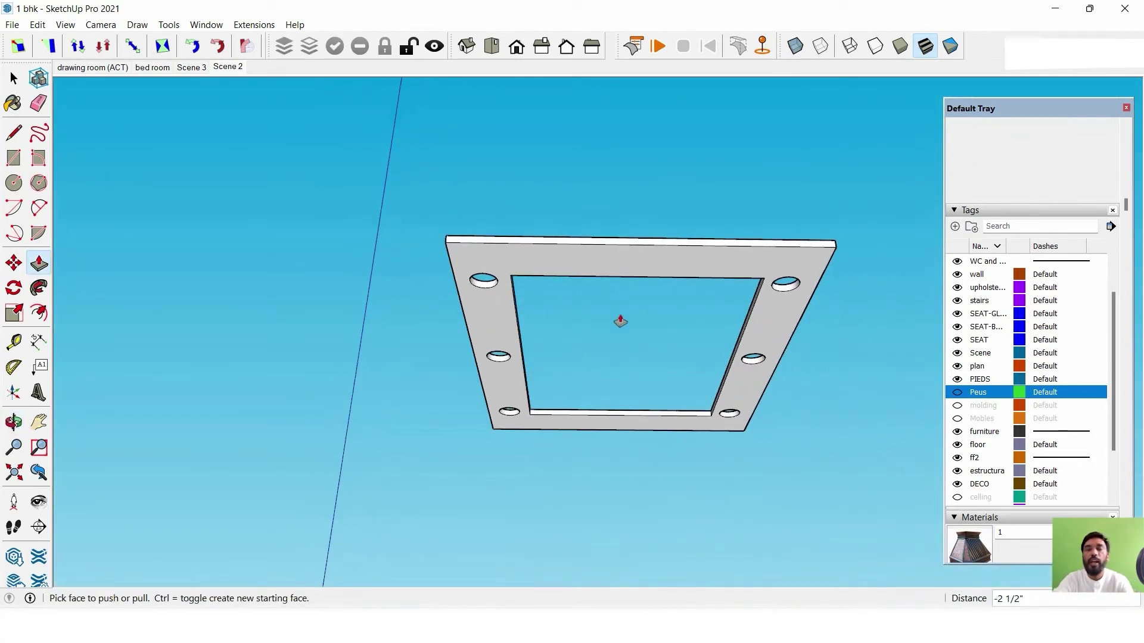
left_click(13, 78)
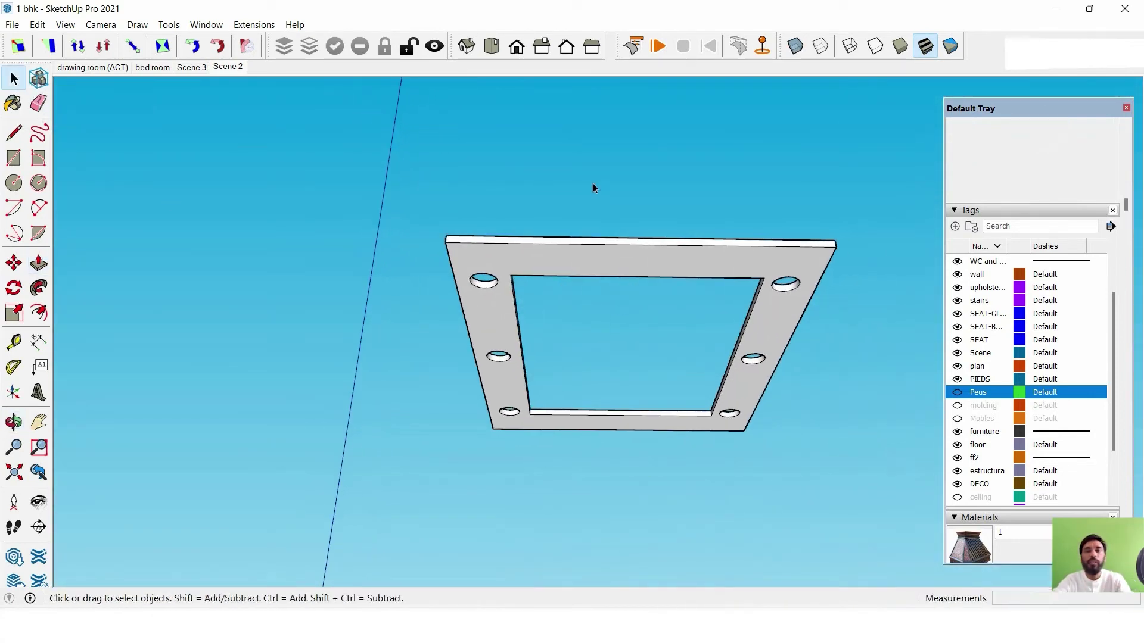
Select a hole's circle and move it to a new spot on the slab's underside.
middle_click_drag(592, 183, 720, 225)
scroll(684, 205, "up", 3)
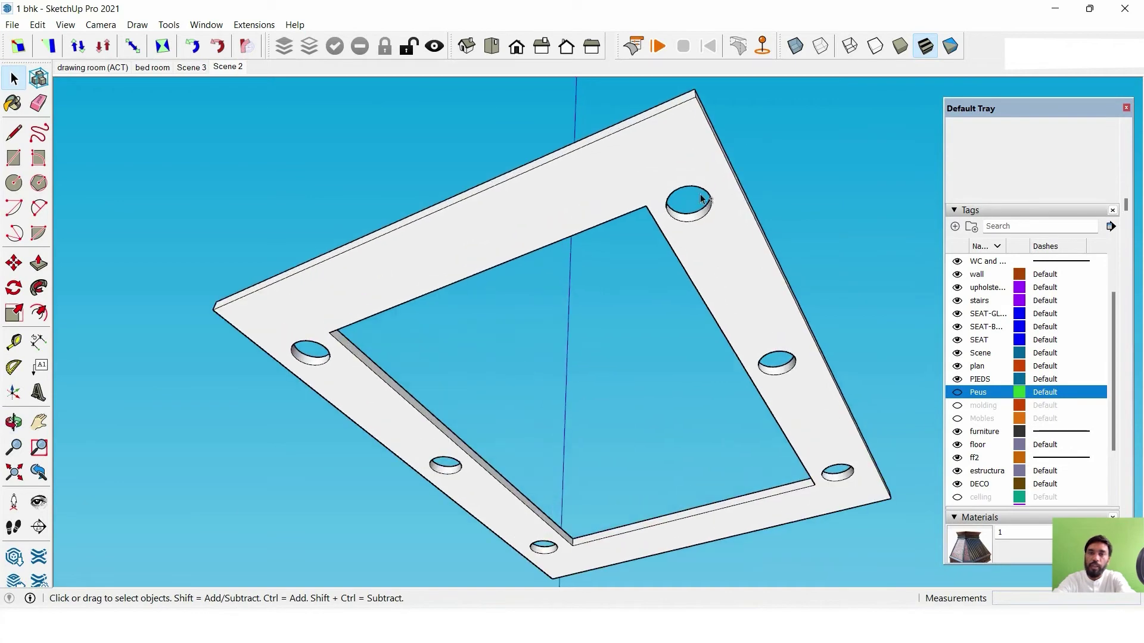
scroll(700, 193, "up", 2)
left_click(699, 196)
scroll(687, 190, "up", 3)
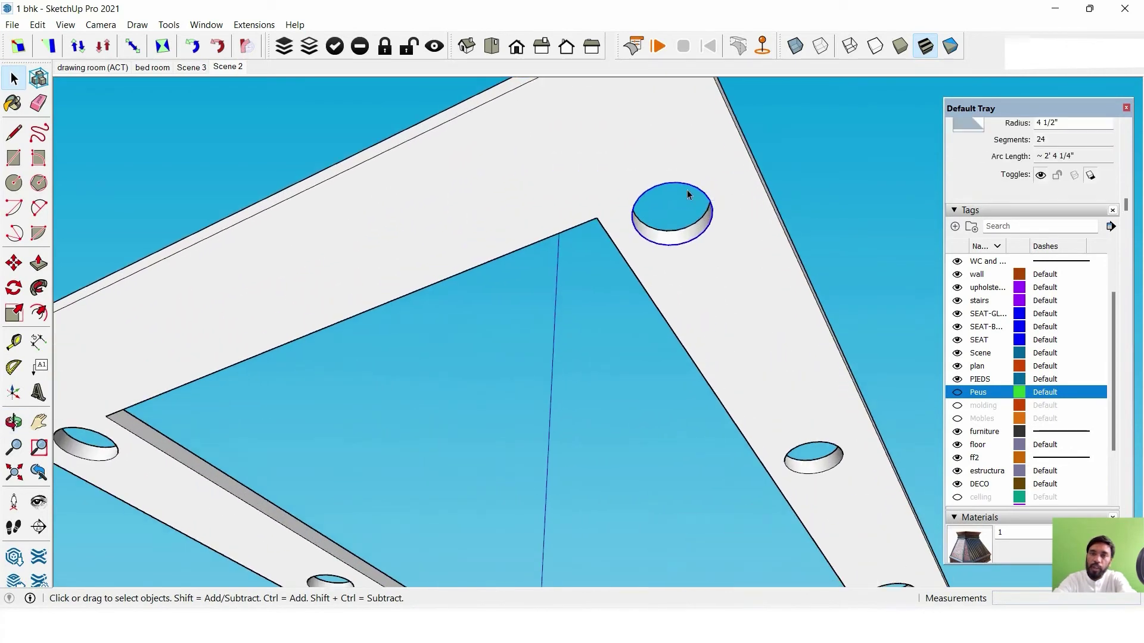
scroll(691, 196, "up", 2)
mouse_move(715, 238)
middle_mouse_down()
mouse_move(888, 274)
mouse_move(834, 286)
middle_mouse_up()
scroll(326, 366, "down", 2)
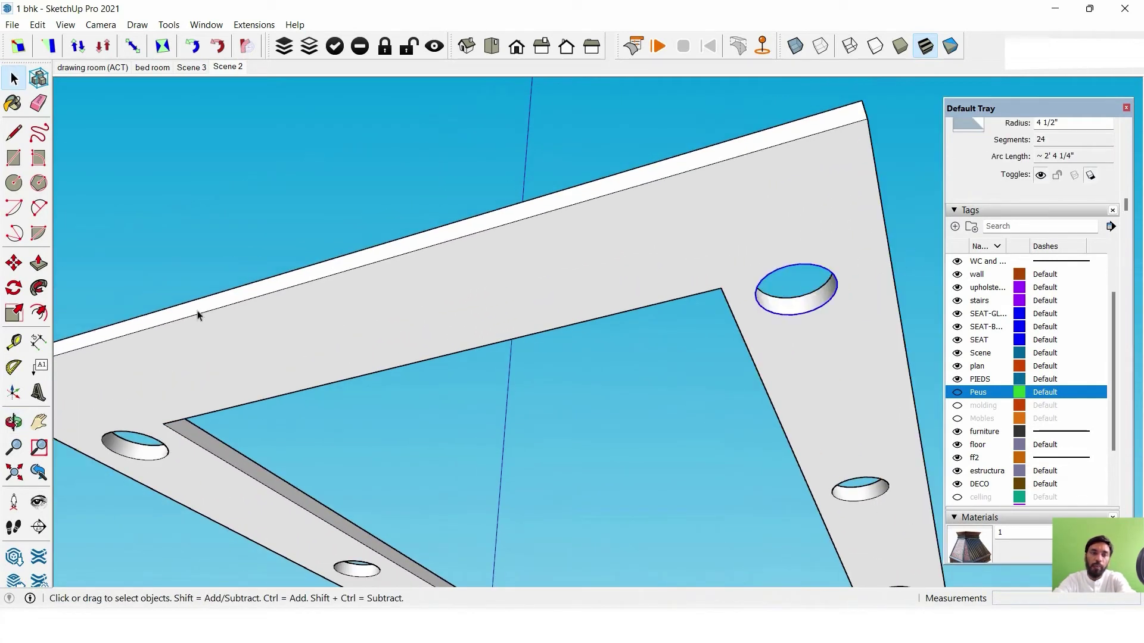
left_click(14, 265)
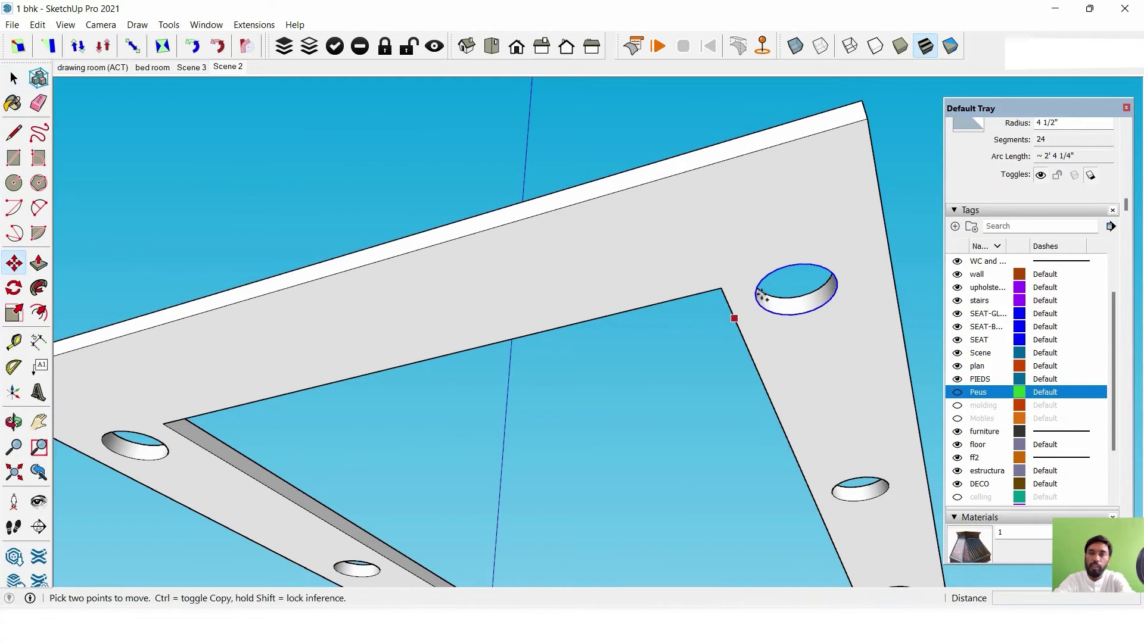
left_click(790, 265, "ctrl")
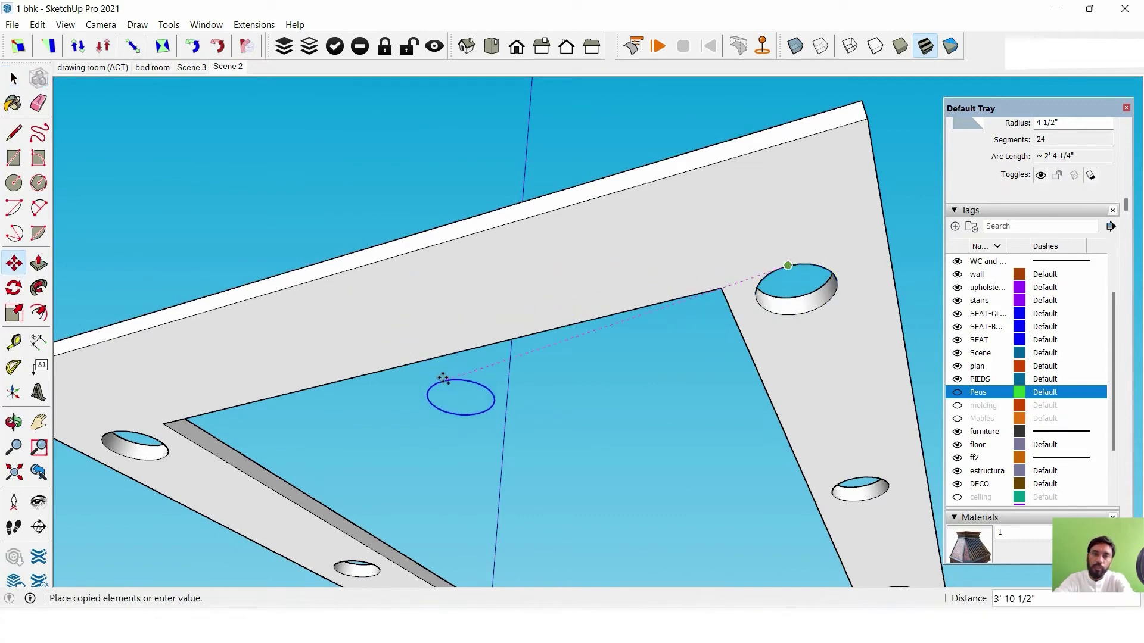
left_click(443, 379)
scroll(590, 427, "down", 3)
mouse_move(589, 427)
middle_mouse_down()
mouse_move(559, 485)
mouse_move(523, 383)
mouse_move(580, 369)
mouse_move(489, 310)
middle_mouse_up()
left_click(13, 78)
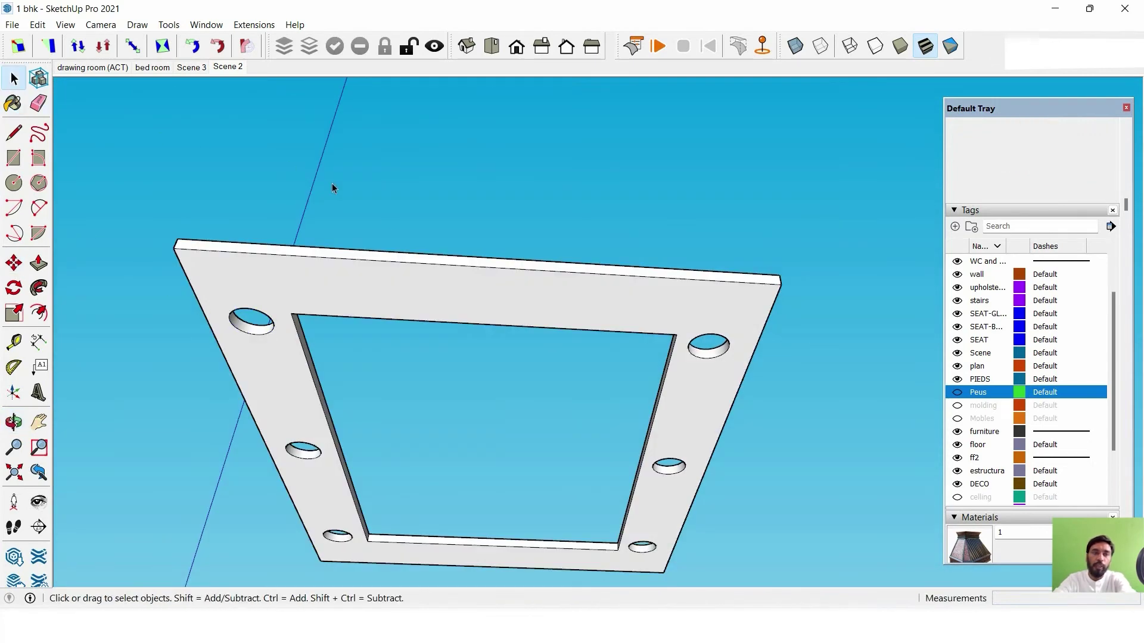
Ctrl-copy the upper-right hole's circle and place the copy mid-way along the band's side.
middle_click_drag(558, 275, 599, 327)
mouse_move(684, 358)
middle_mouse_down()
mouse_move(664, 291)
mouse_move(556, 306)
mouse_move(375, 299)
middle_mouse_up()
scroll(663, 290, "up", 1)
scroll(663, 286, "up", 2)
left_click(667, 242)
left_click(14, 263)
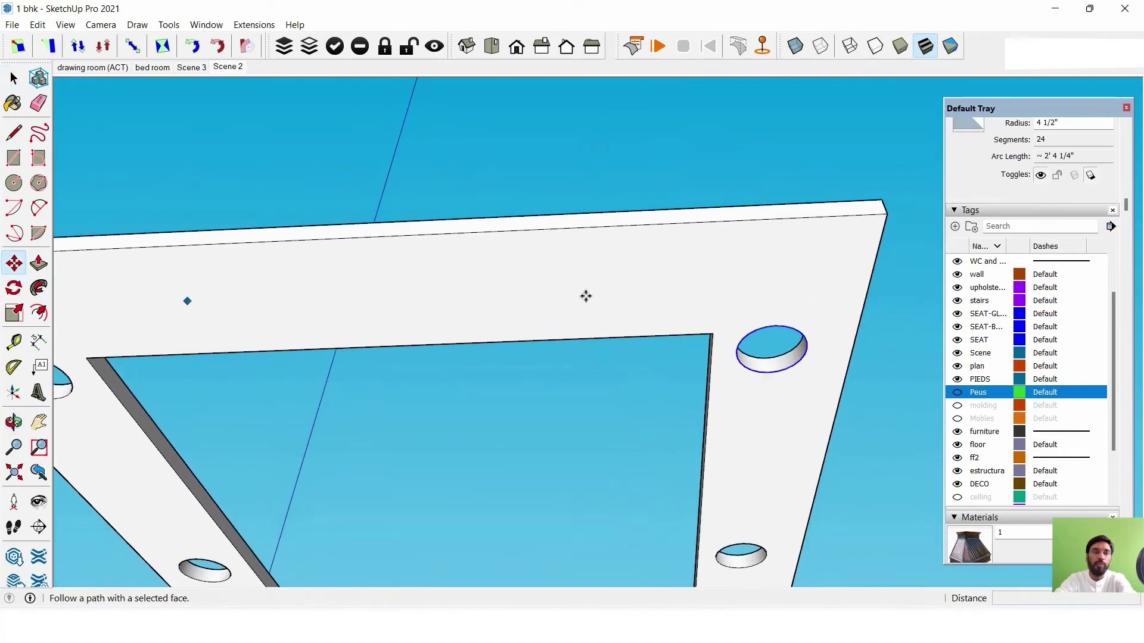
key("ctrl")
left_click(774, 322)
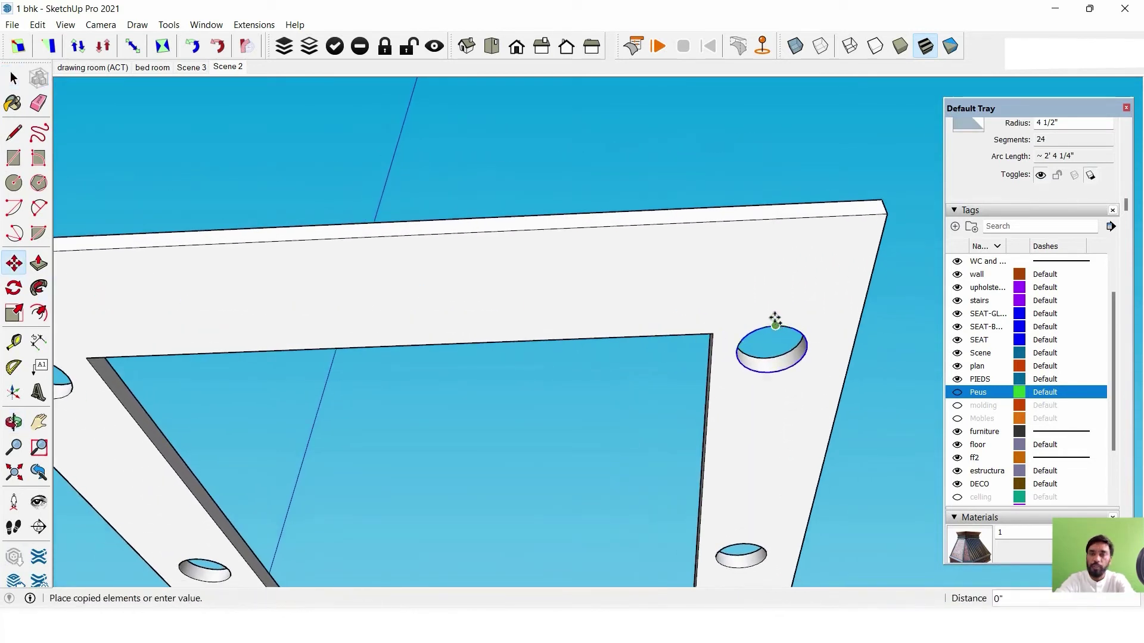
left_click(785, 256)
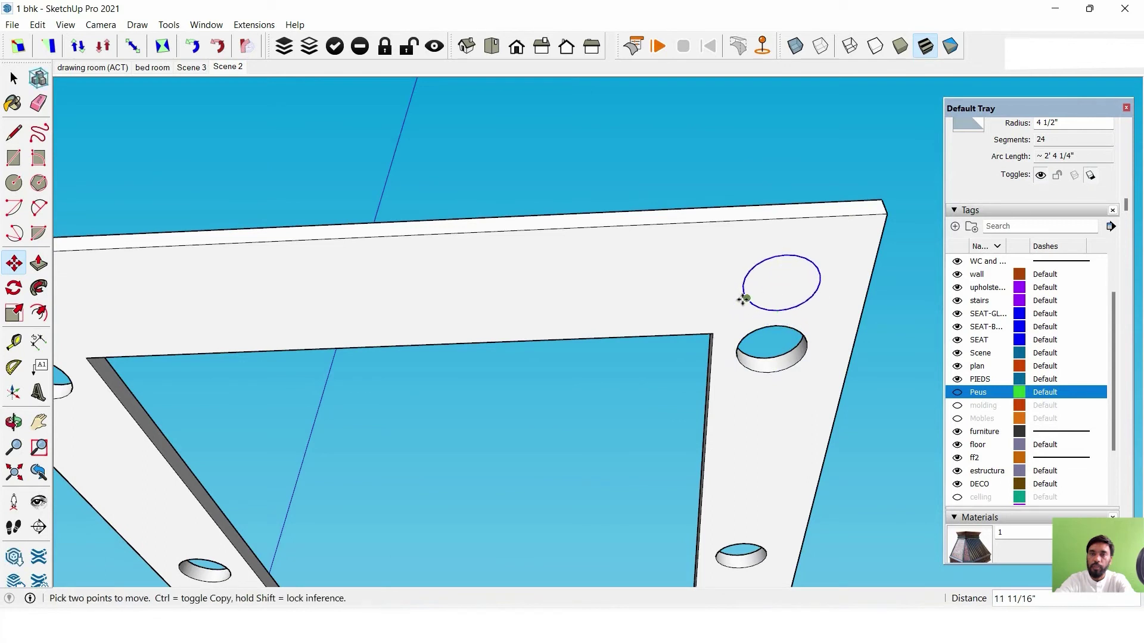
left_click(741, 283)
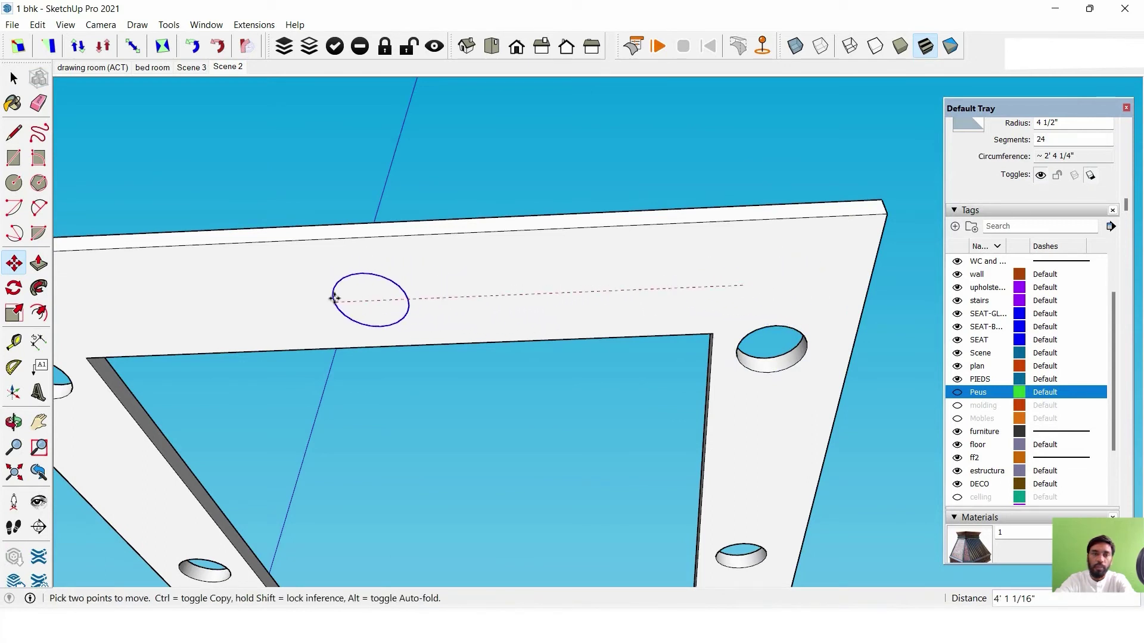
left_click(345, 302)
middle_click_drag(345, 304, 576, 236)
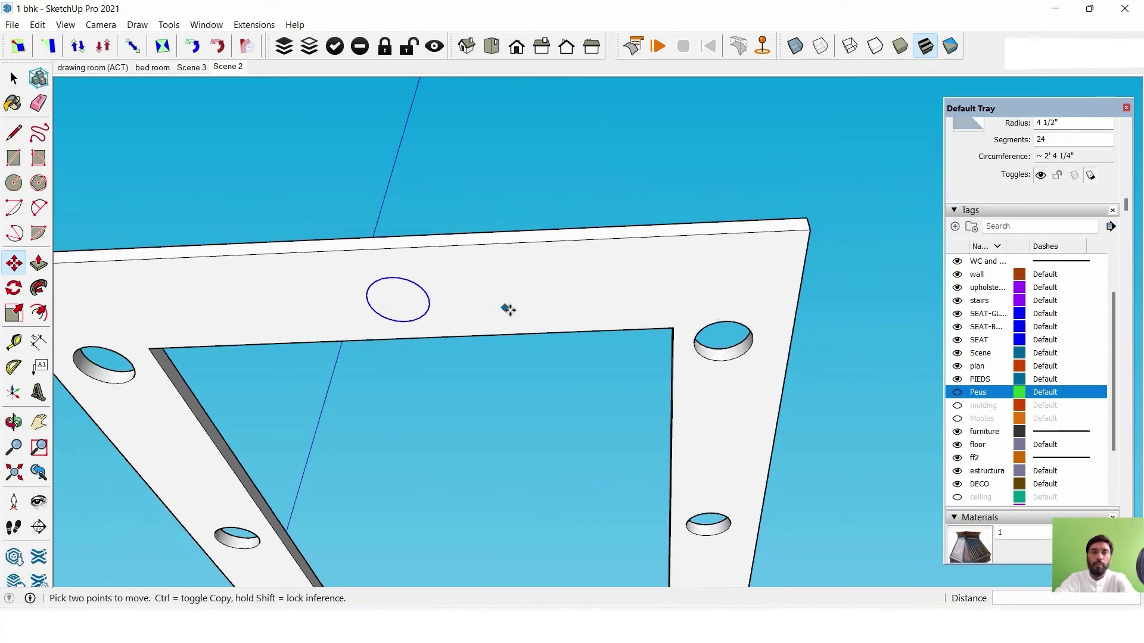
mouse_move(480, 250)
middle_mouse_down()
mouse_move(610, 255)
mouse_move(735, 296)
mouse_move(516, 296)
mouse_move(521, 316)
mouse_move(603, 272)
middle_mouse_up()
left_click(39, 262)
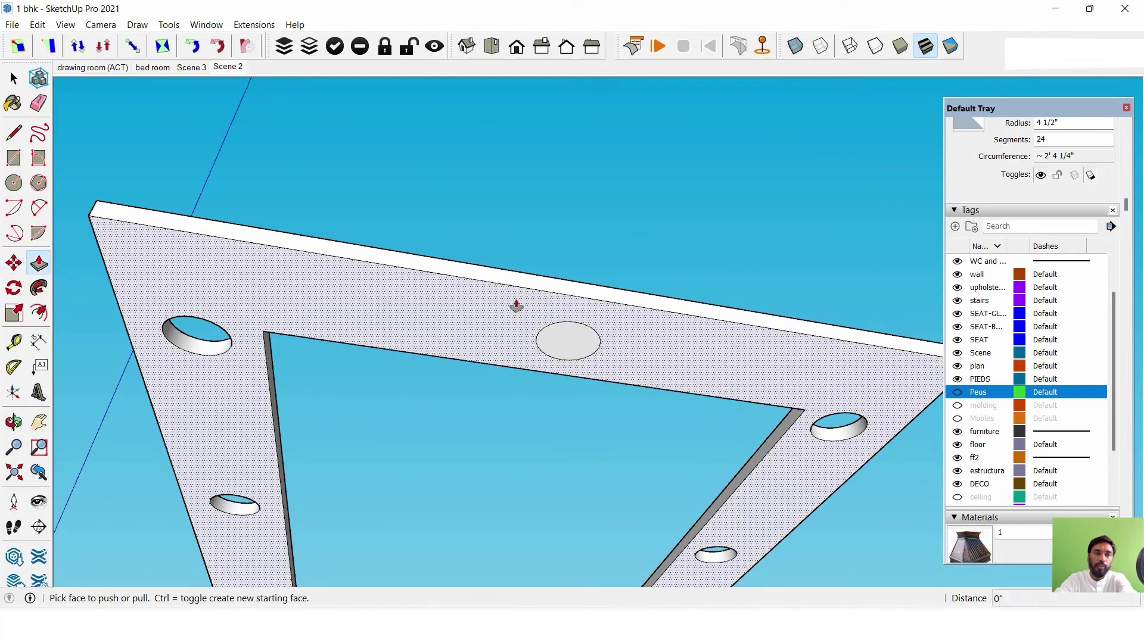
Push the new circle through the slab, then undo that cut.
left_click(568, 345)
mouse_move(567, 344)
middle_mouse_down()
mouse_move(601, 374)
mouse_move(649, 503)
mouse_move(577, 224)
middle_mouse_up()
left_click(617, 423)
scroll(617, 423, "down", 3)
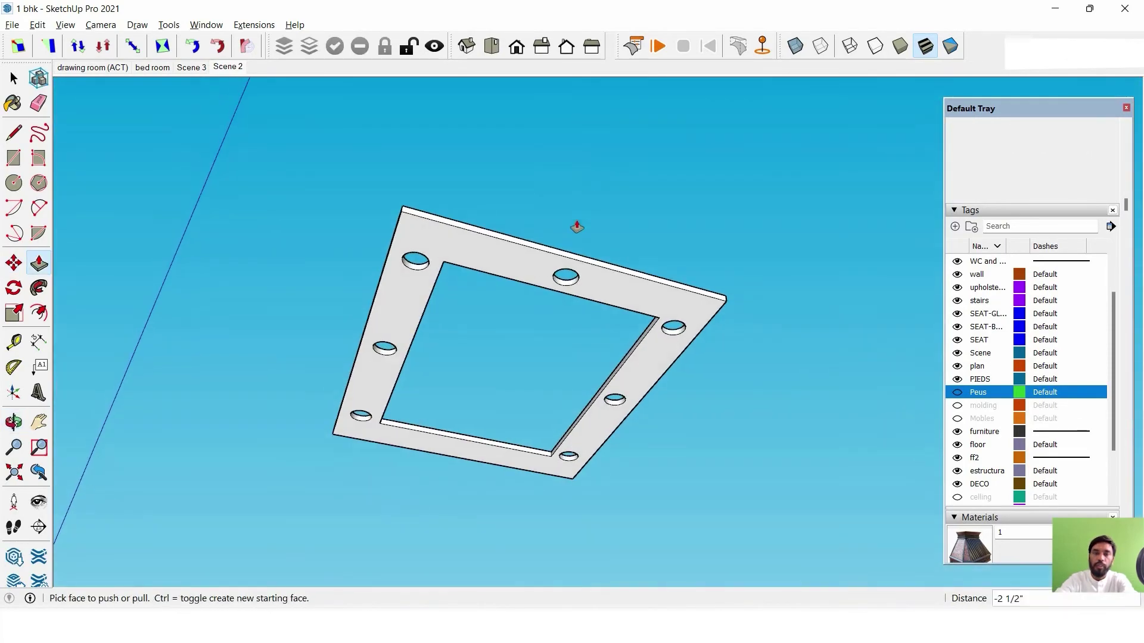
scroll(618, 323, "up", 2)
mouse_move(618, 323)
middle_mouse_down()
mouse_move(625, 288)
mouse_move(539, 248)
mouse_move(608, 258)
mouse_move(655, 289)
mouse_move(593, 248)
mouse_move(523, 233)
middle_mouse_up()
key("ctrl+z")
scroll(600, 222, "up", 2)
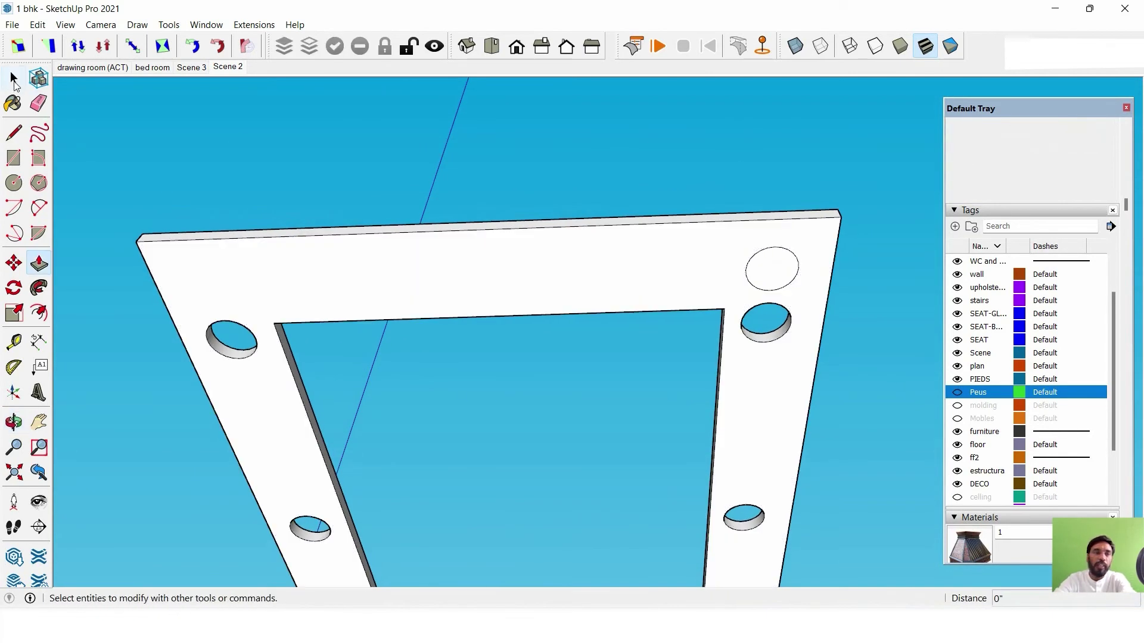
Move the circle from near the corner hole to the middle of the side.
left_click(15, 79)
scroll(485, 298, "up", 2)
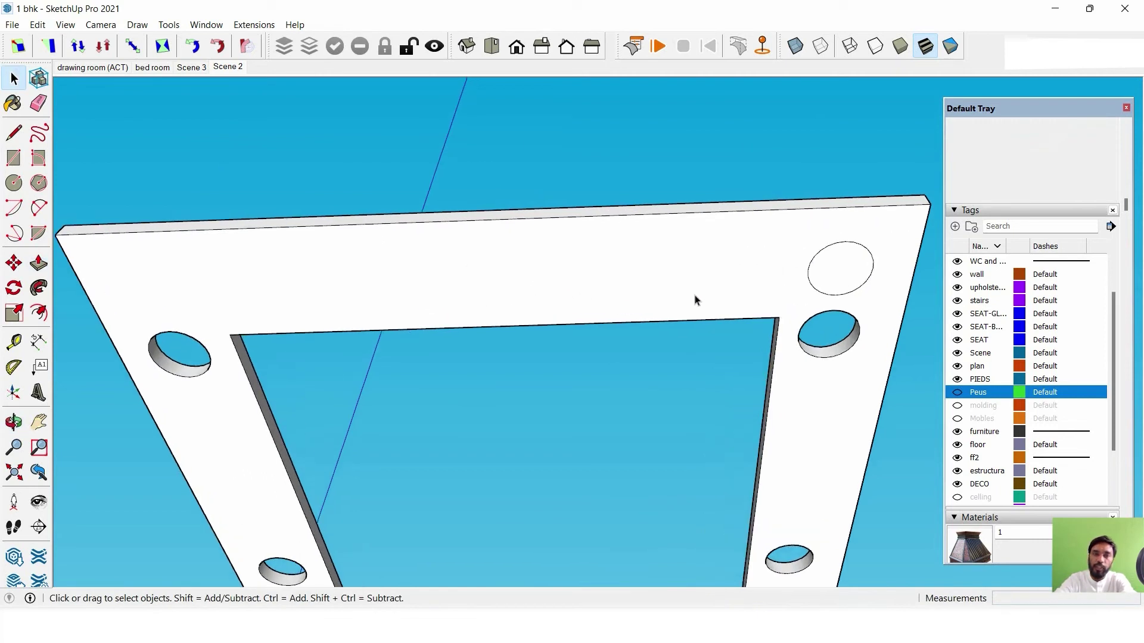
left_click(852, 245)
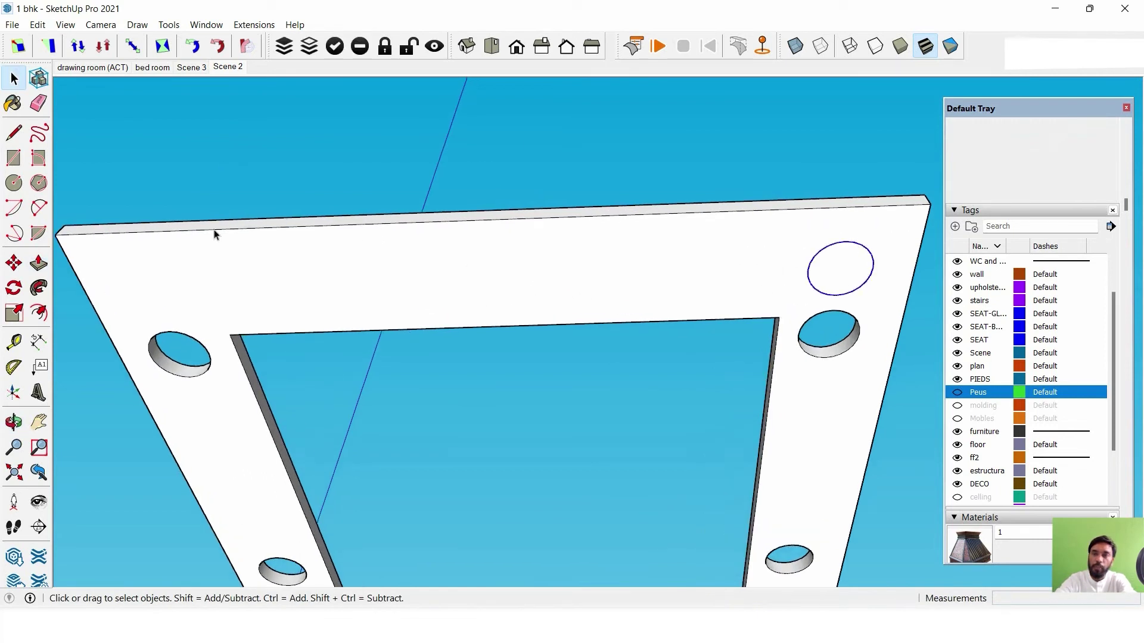
left_click(12, 265)
left_click(848, 242)
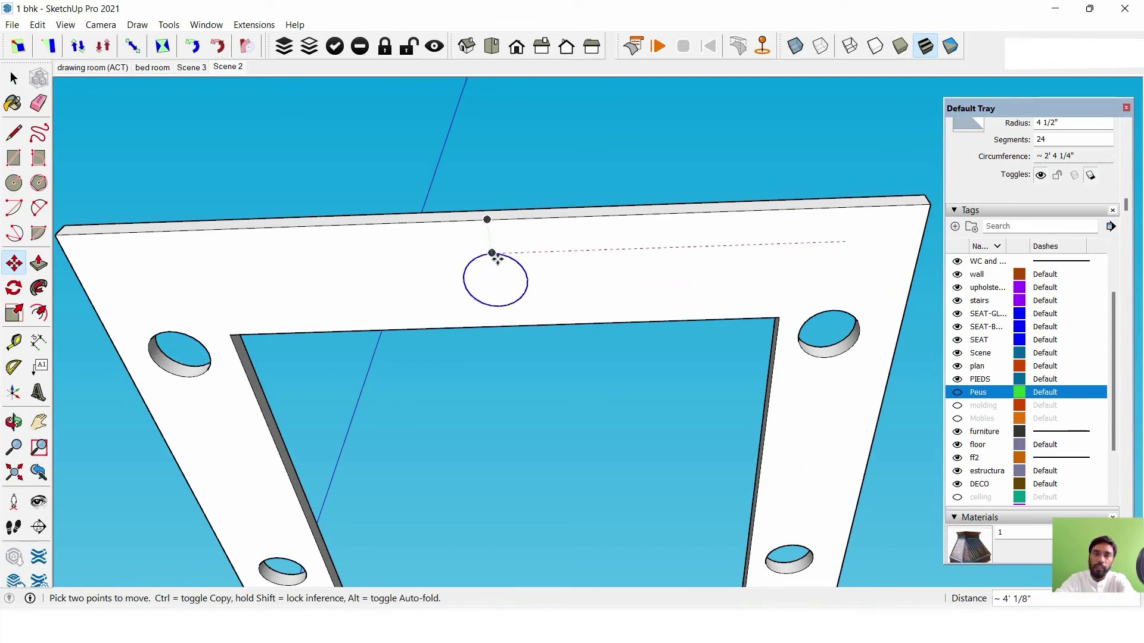
left_click(492, 254)
mouse_move(616, 268)
middle_mouse_down()
mouse_move(841, 360)
mouse_move(264, 215)
middle_mouse_up()
Push the centred circle down through the slab to cut the seventh hole.
left_click(38, 263)
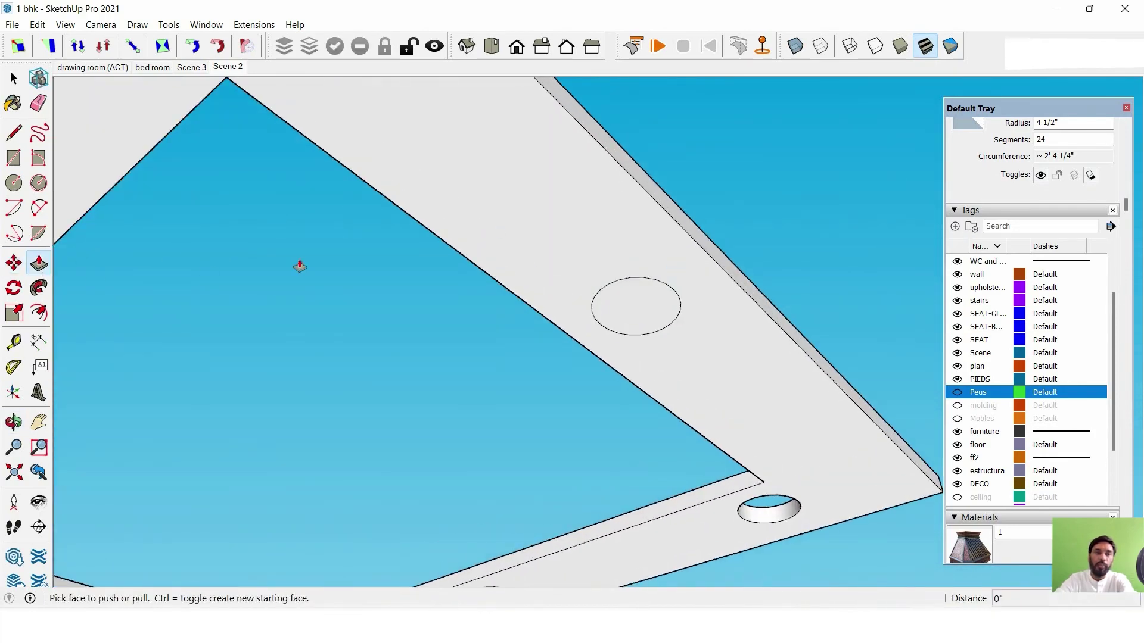
left_click(636, 306)
mouse_move(659, 276)
middle_mouse_down()
mouse_move(635, 484)
mouse_move(636, 401)
middle_mouse_up()
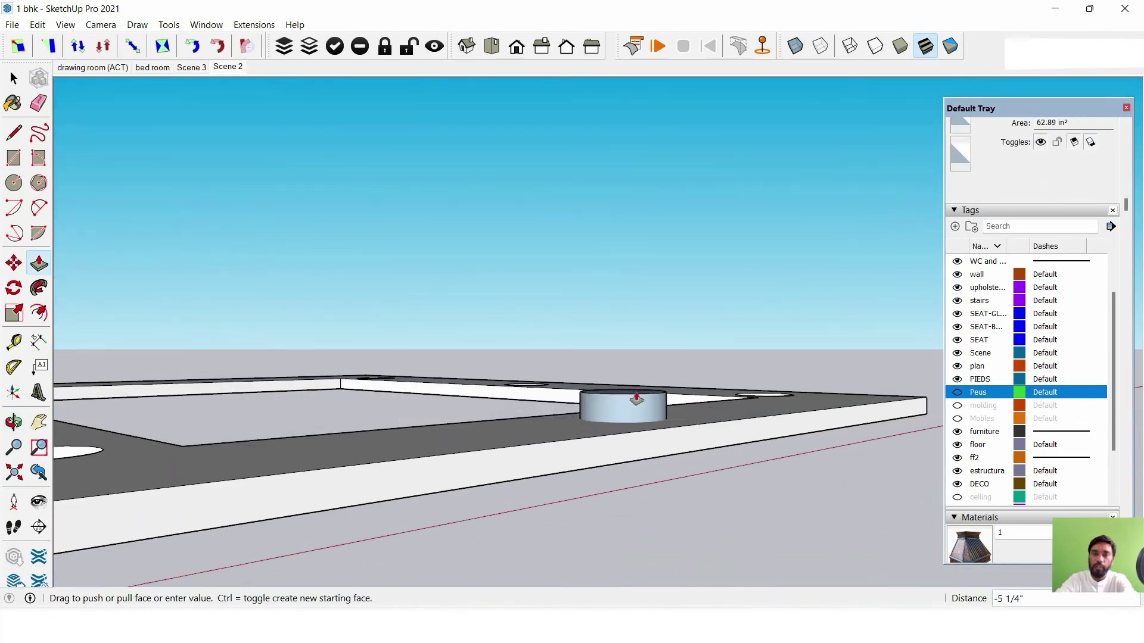
left_click_drag(636, 401, 643, 423)
left_click(659, 424)
mouse_move(670, 378)
middle_mouse_down()
mouse_move(545, 237)
mouse_move(672, 429)
mouse_move(690, 398)
mouse_move(695, 327)
mouse_move(748, 312)
mouse_move(355, 224)
middle_mouse_up()
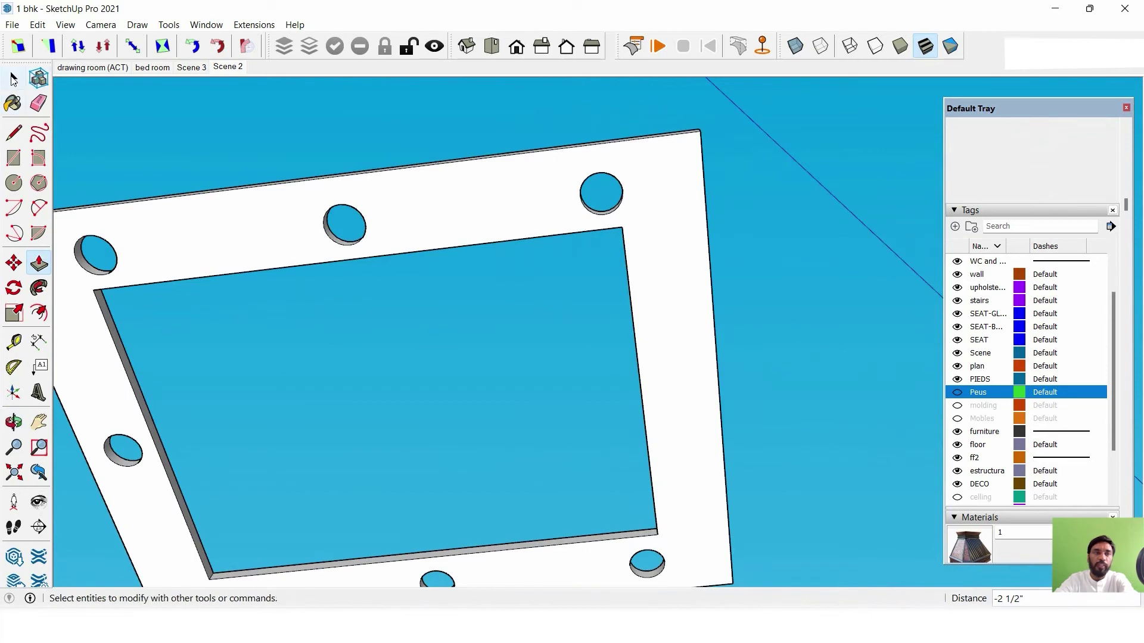
Select the upper-right hole's circle and copy it along the band.
left_click(13, 78)
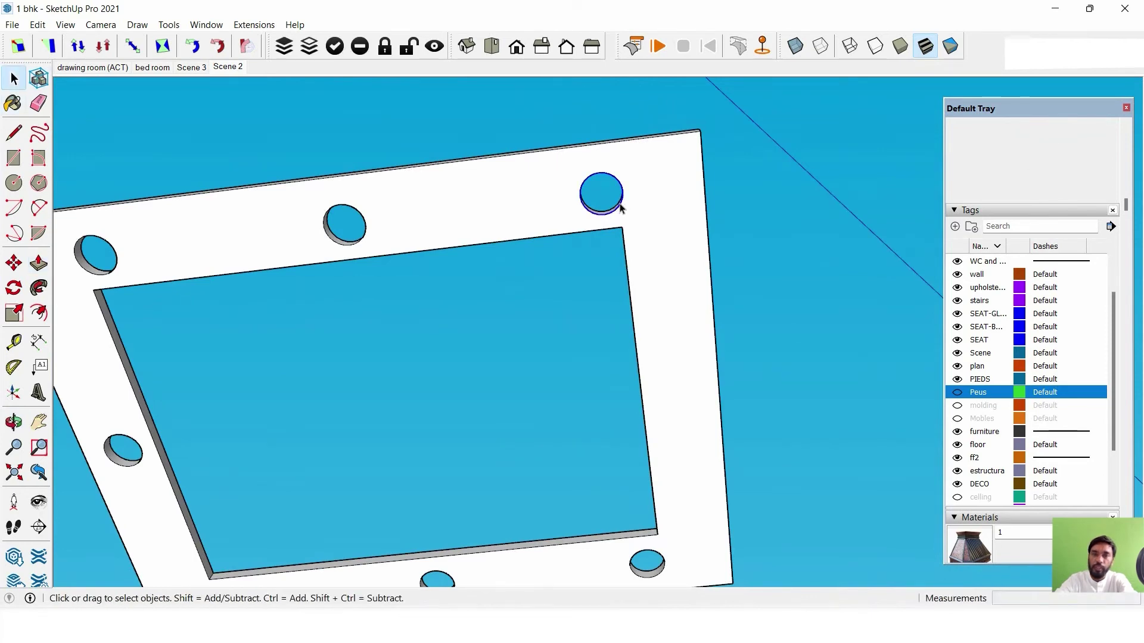
middle_click_drag(618, 197, 651, 301)
scroll(651, 301, "up", 3)
left_click(621, 248)
middle_click_drag(621, 248, 642, 268)
scroll(642, 268, "down", 3)
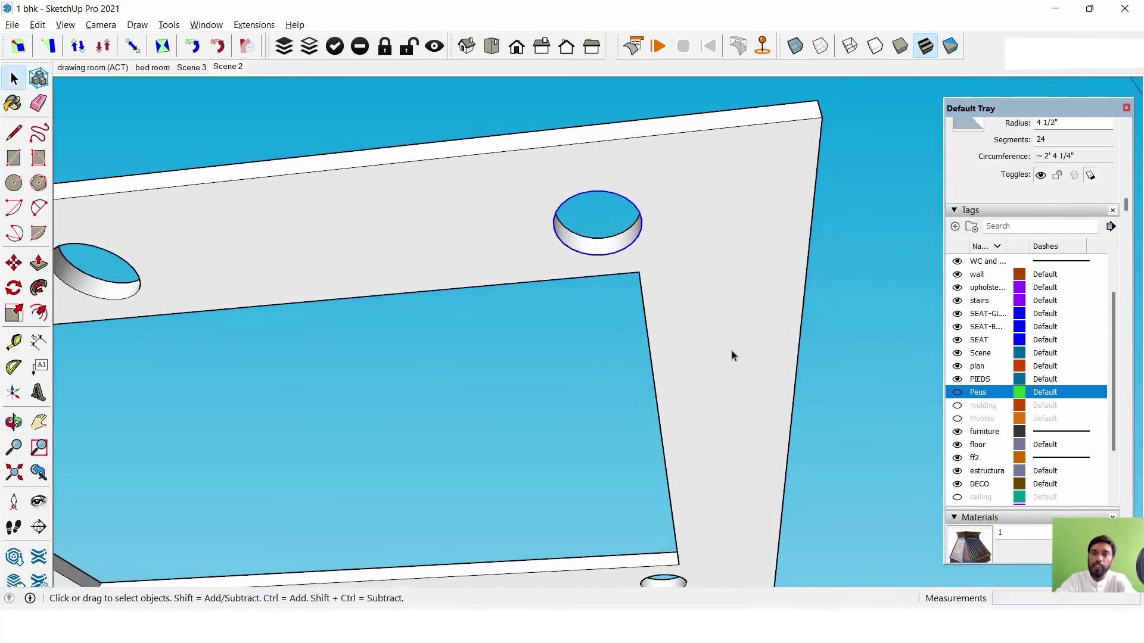
mouse_move(733, 355)
middle_mouse_down()
mouse_move(735, 390)
mouse_move(148, 306)
middle_mouse_up()
left_click(21, 272)
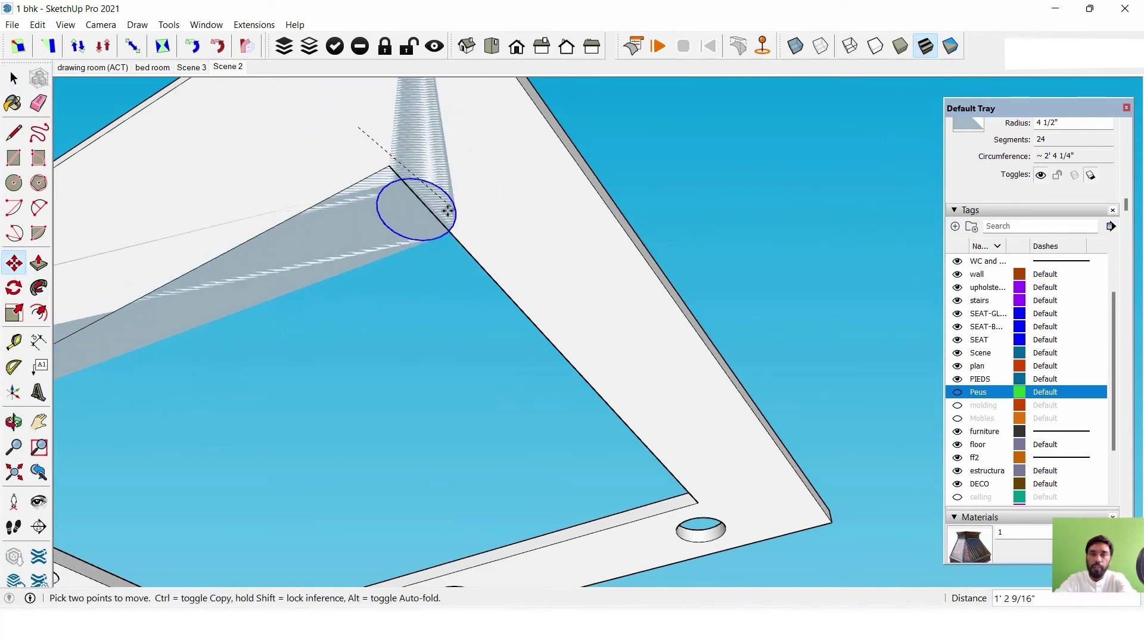
left_click(341, 144)
left_click(356, 145, "ctrl")
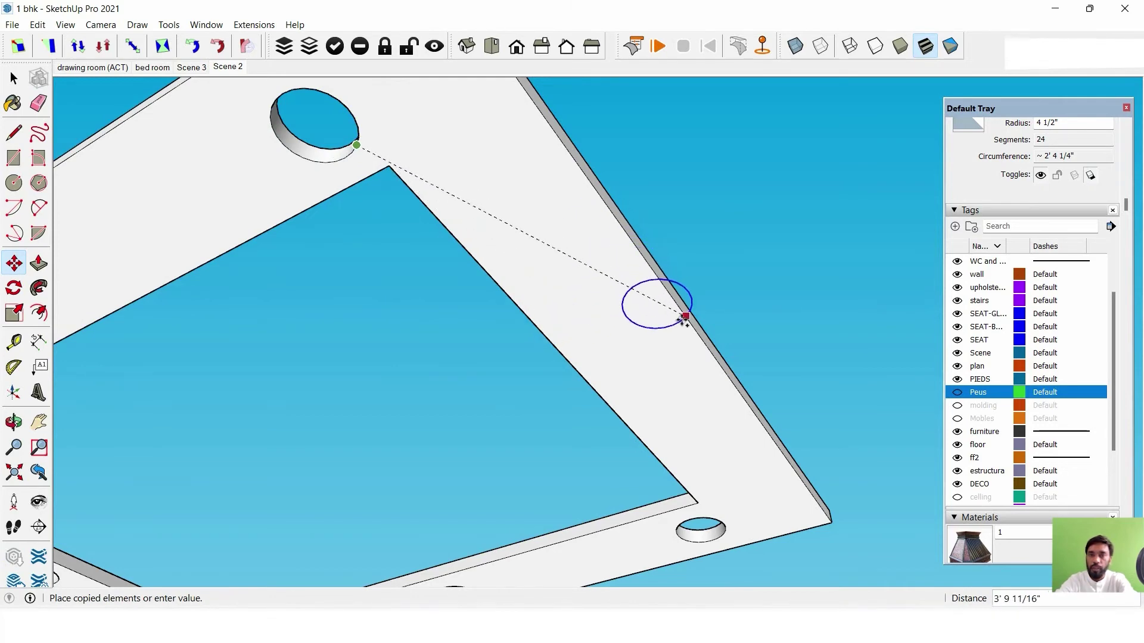
left_click(658, 276)
Copy another circle along the band and move it to the band edge's midpoint.
middle_click_drag(644, 299, 458, 325)
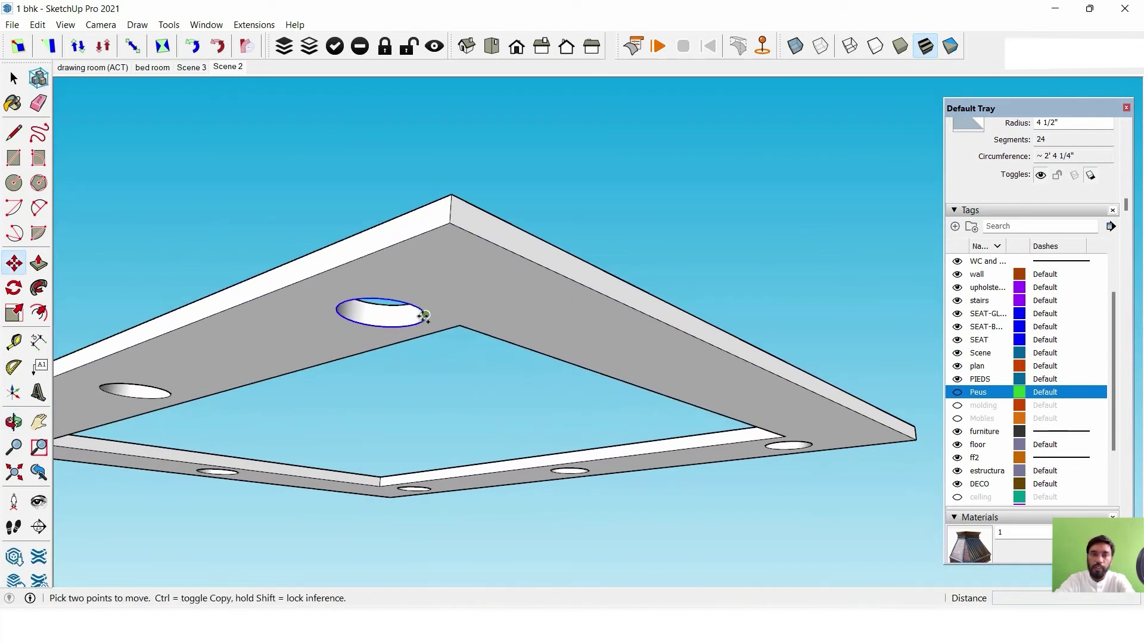
left_click(424, 316)
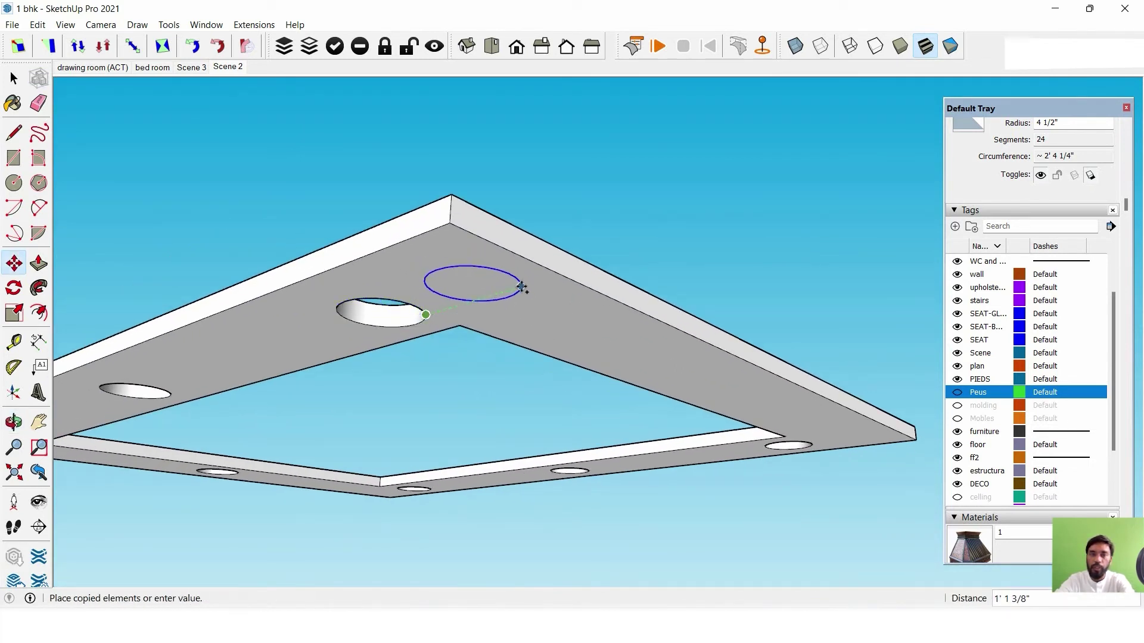
left_click(522, 288)
left_click_drag(524, 292, 567, 332)
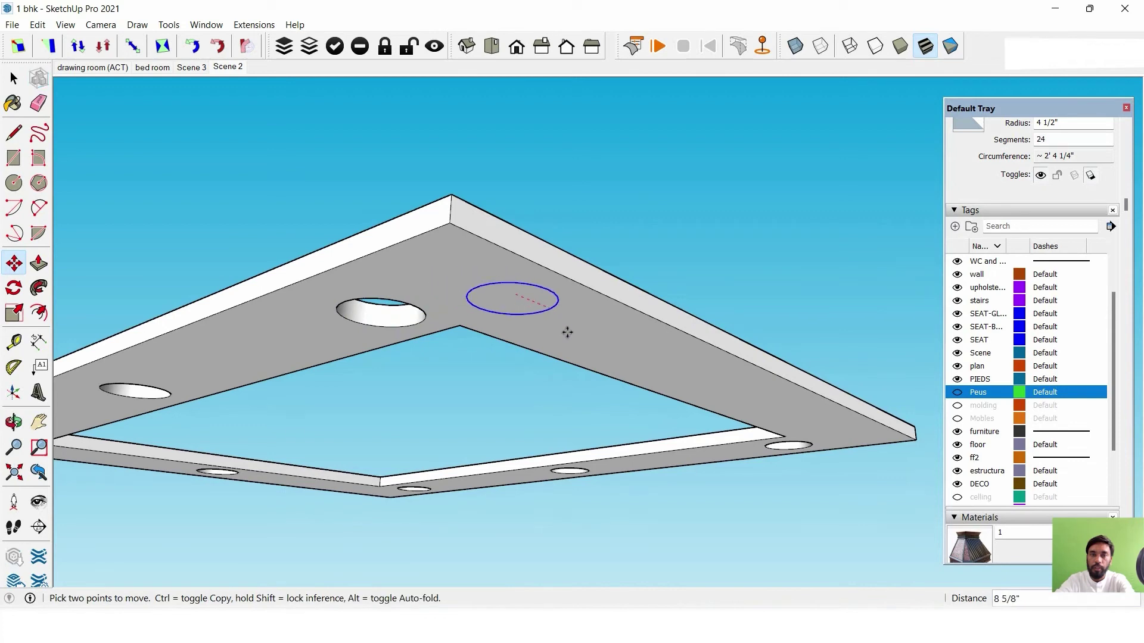
left_click(700, 366)
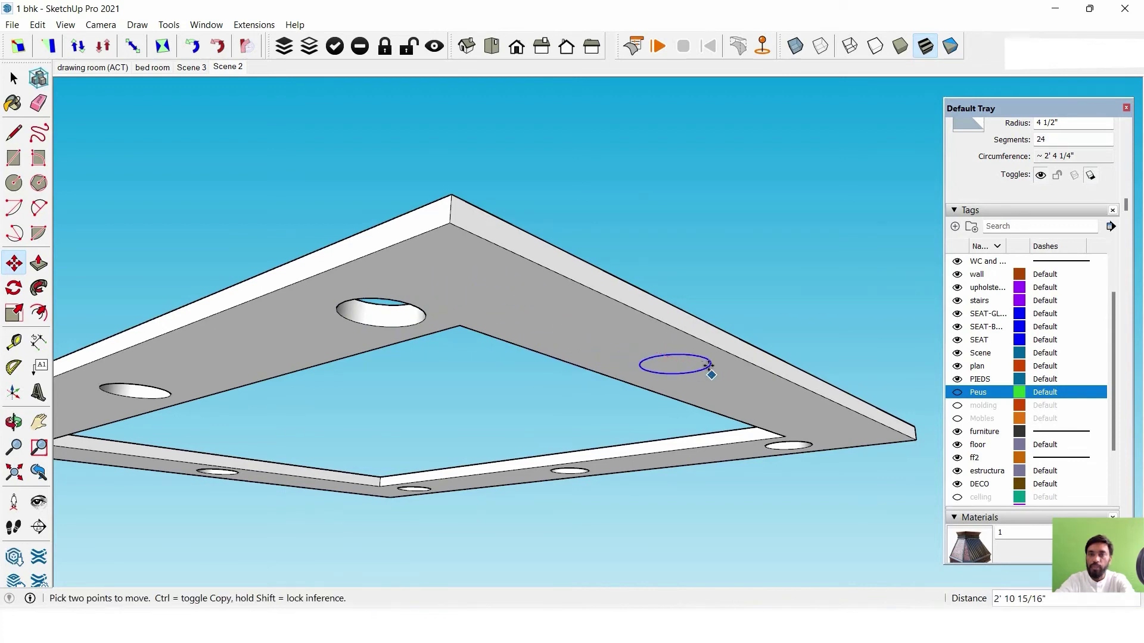
scroll(700, 367, "up", 3)
scroll(656, 262, "up", 2)
middle_click_drag(653, 268, 656, 290)
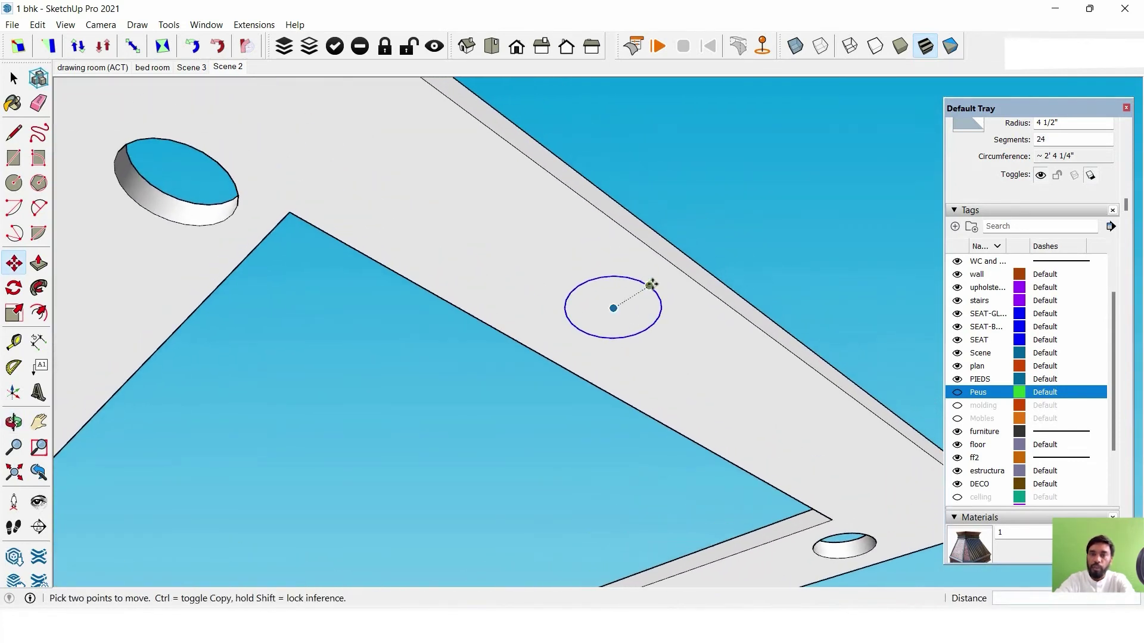
left_click(652, 284)
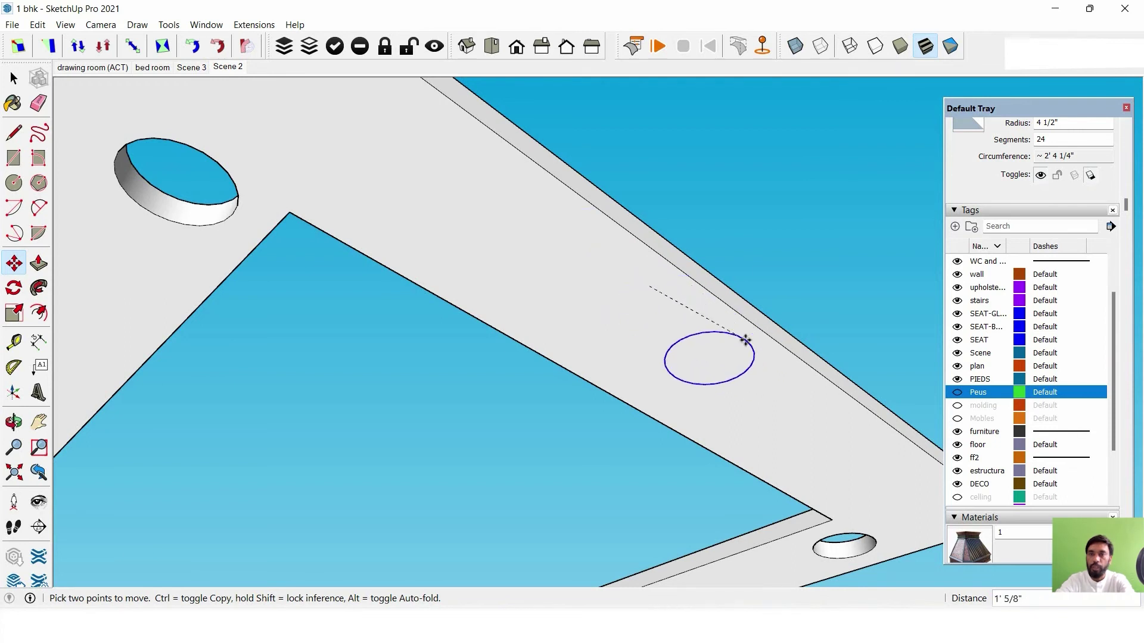
left_click(763, 335)
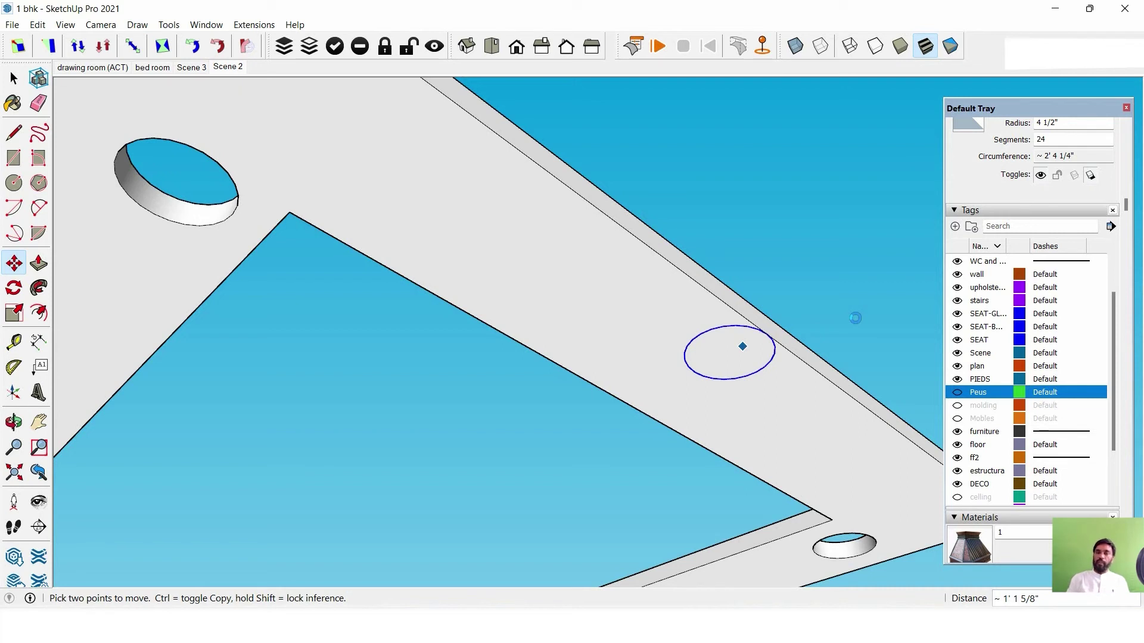
Ctrl-copy the midpoint circle onto the opposite side's midpoint.
key("shift+z")
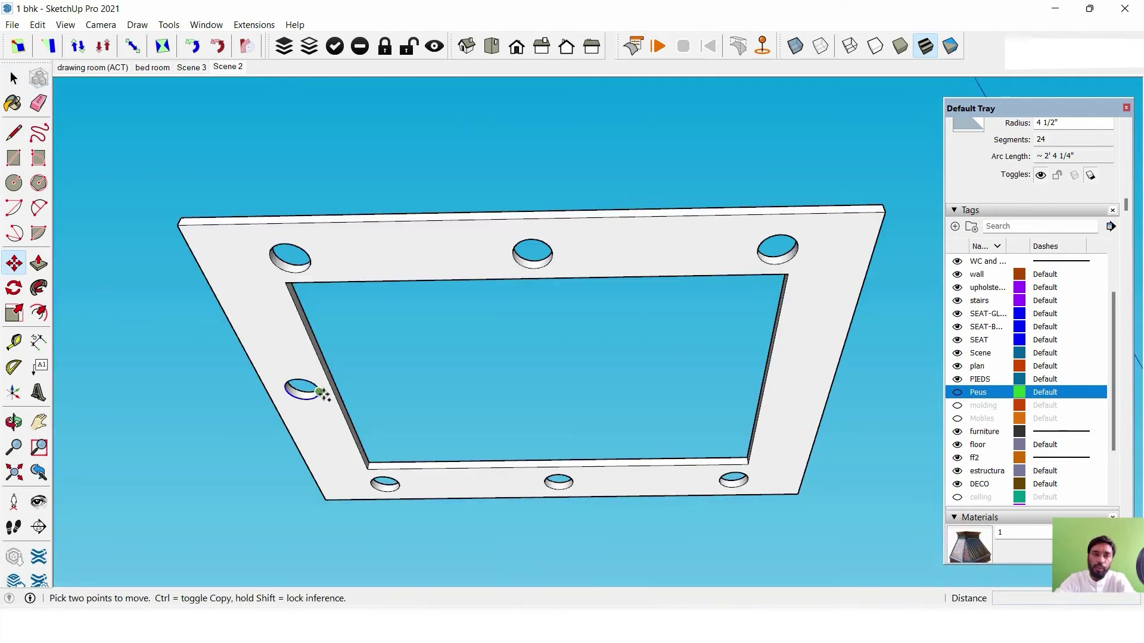
key("ctrl")
left_click(319, 392)
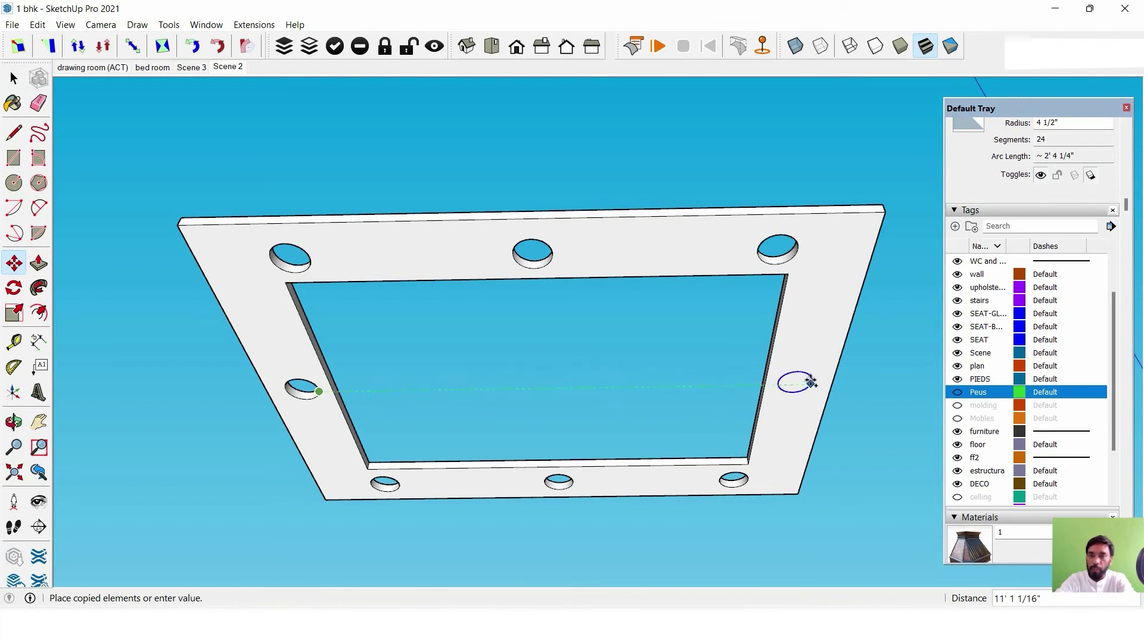
left_click(807, 384)
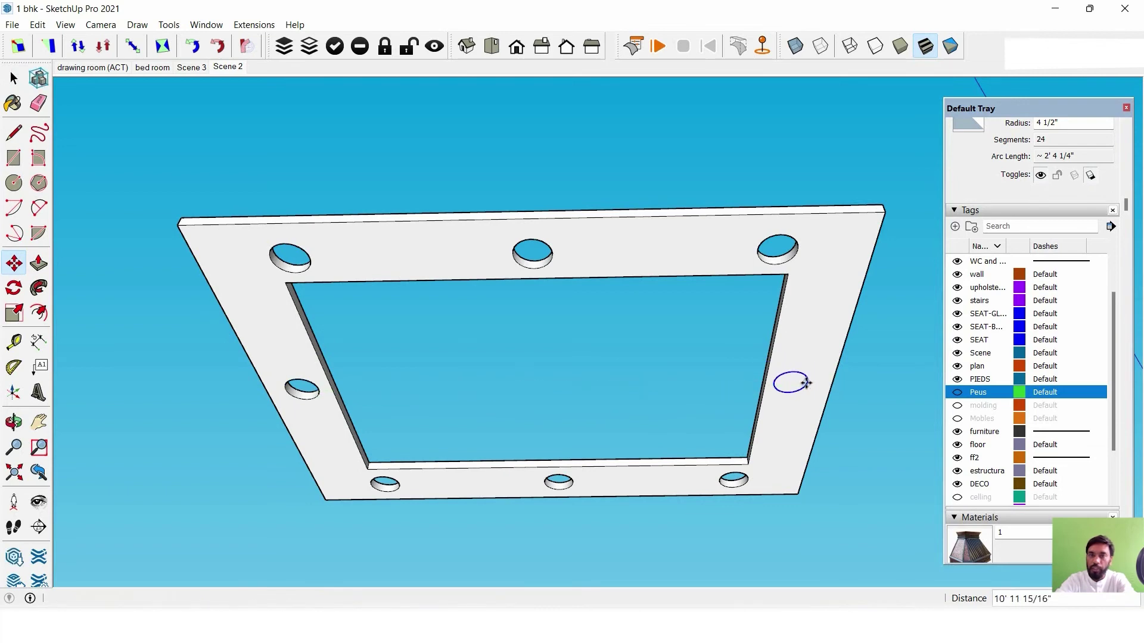
scroll(813, 334, "up", 2)
middle_click_drag(816, 324, 743, 393)
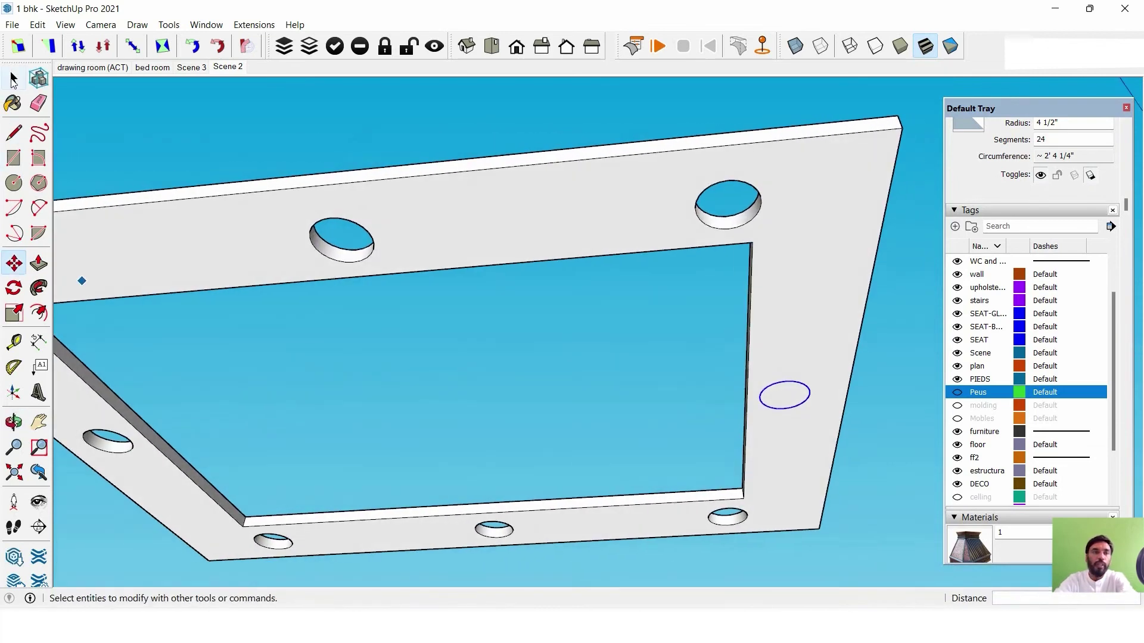
Push the new circle through the band's thickness to cut the eighth hole.
left_click(14, 78)
scroll(787, 409, "up", 2)
middle_click_drag(787, 409, 659, 403, "shift")
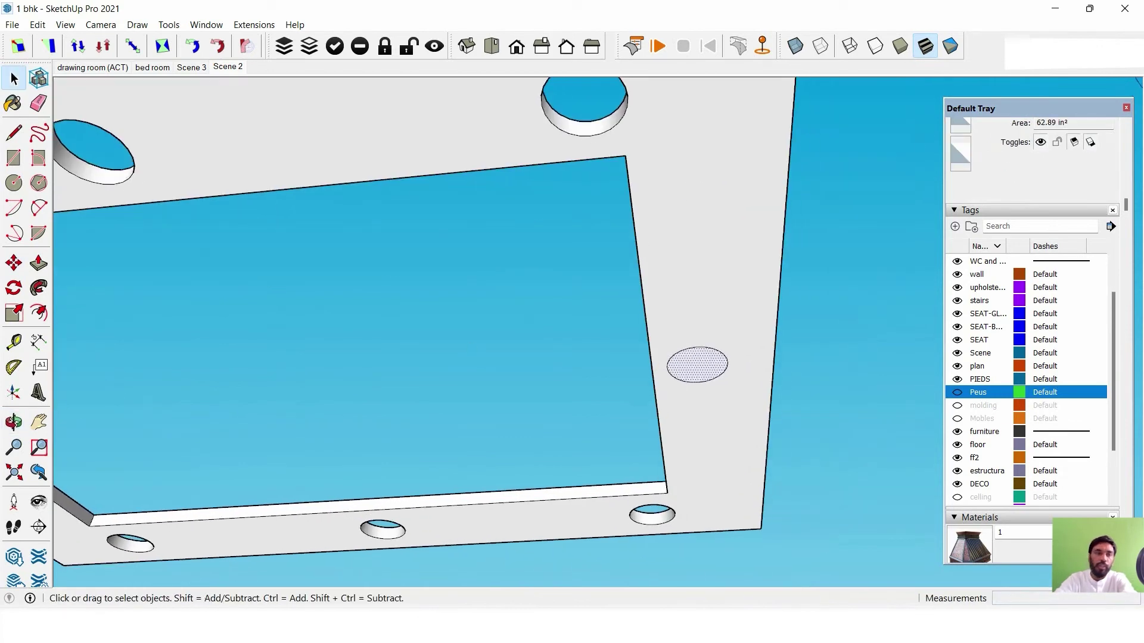
left_click(38, 263)
left_click(701, 369)
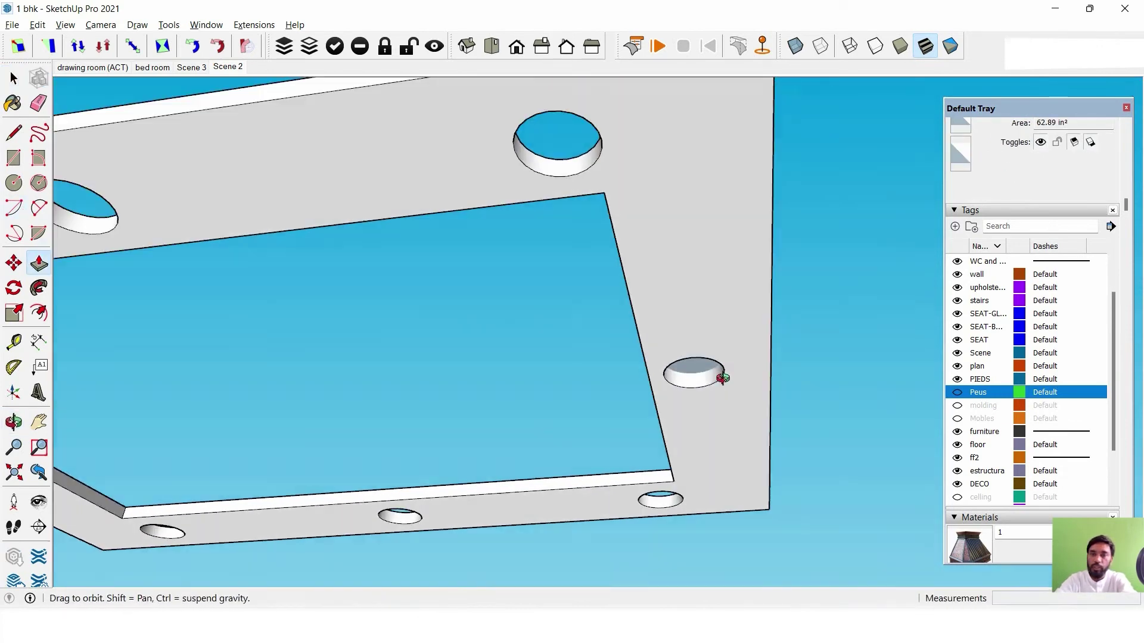
mouse_move(702, 369)
middle_mouse_down()
mouse_move(685, 417)
mouse_move(537, 218)
mouse_move(439, 334)
middle_mouse_up()
left_click(636, 418)
left_click(11, 79)
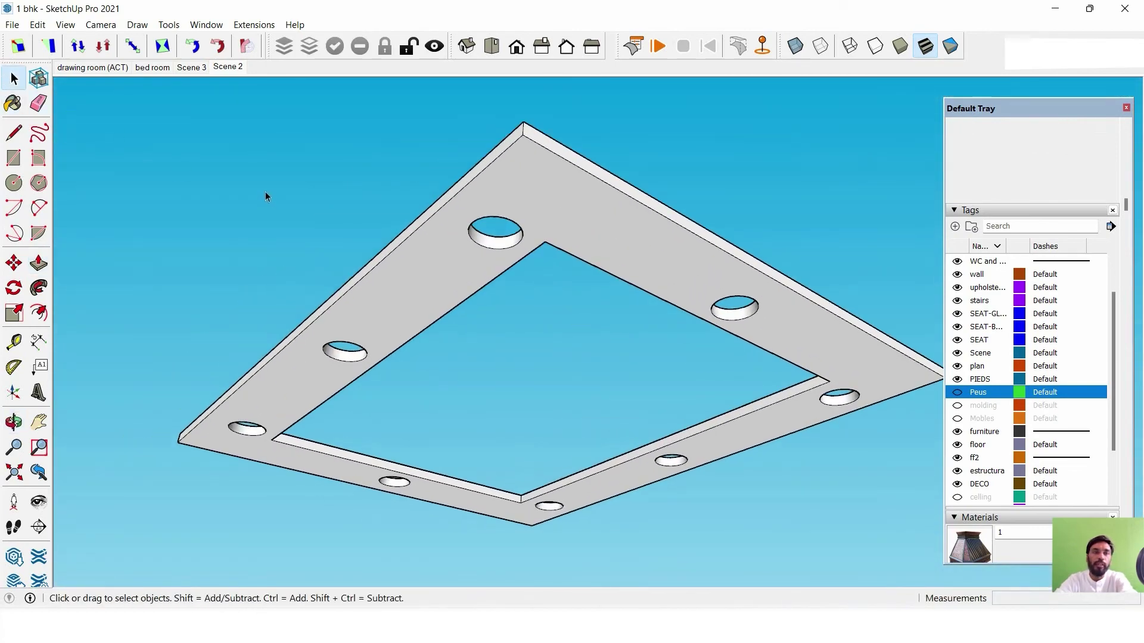
View the band from the Top with Camera > Parallel Projection.
scroll(736, 346, "down", 2)
mouse_move(736, 347)
middle_mouse_down()
mouse_move(536, 174)
mouse_move(256, 392)
mouse_move(465, 294)
mouse_move(376, 333)
middle_mouse_up()
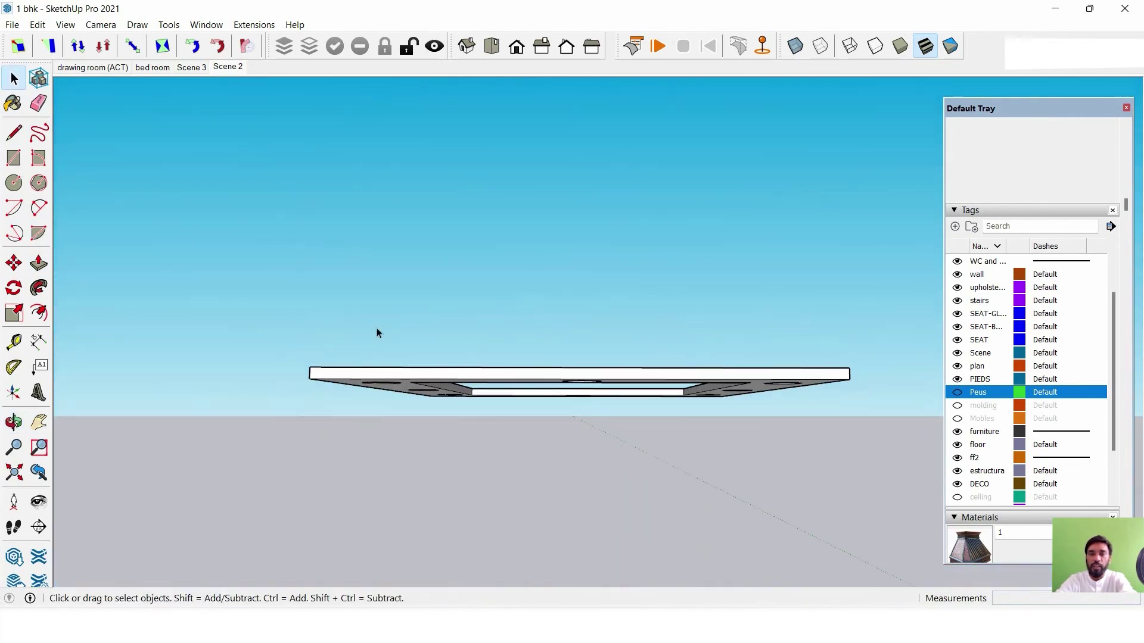
left_click(492, 47)
scroll(671, 155, "up", 2)
scroll(671, 155, "up", 1)
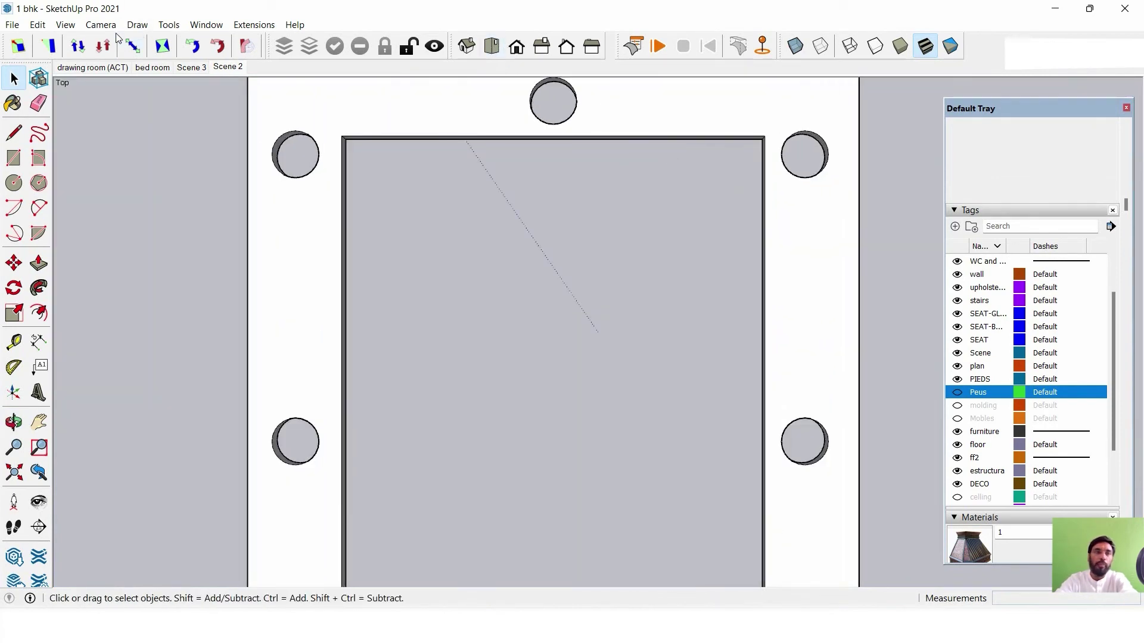
left_click(100, 25)
left_click(123, 107)
Zoom around and orbit back to an angled view of the holed band.
scroll(567, 189, "down", 2)
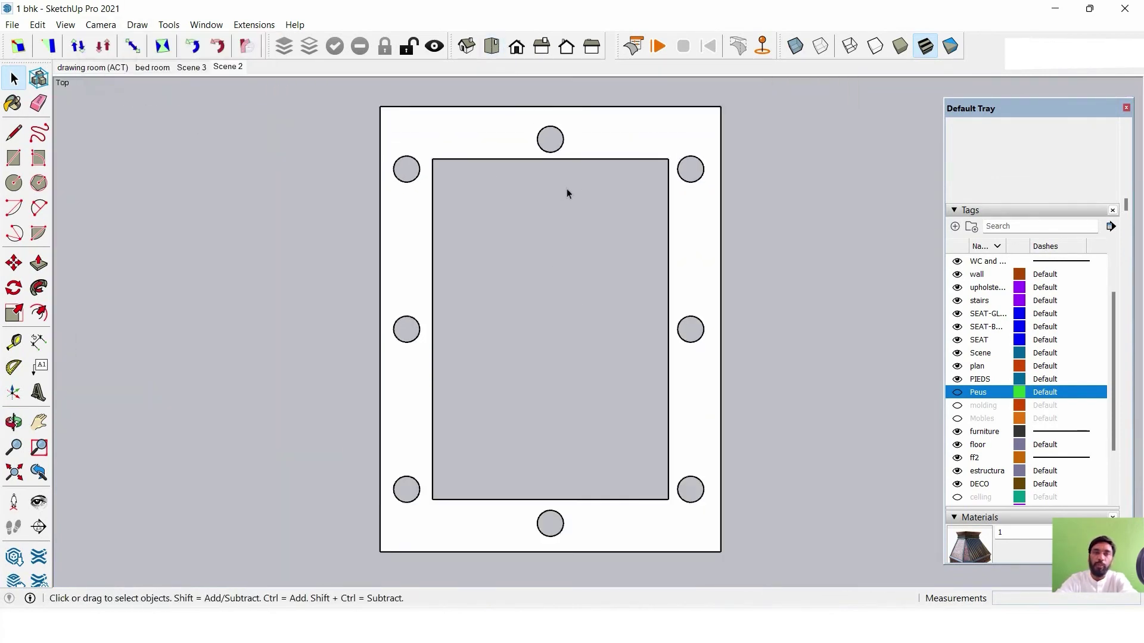
scroll(580, 186, "down", 2)
scroll(617, 190, "up", 2)
scroll(619, 197, "down", 1)
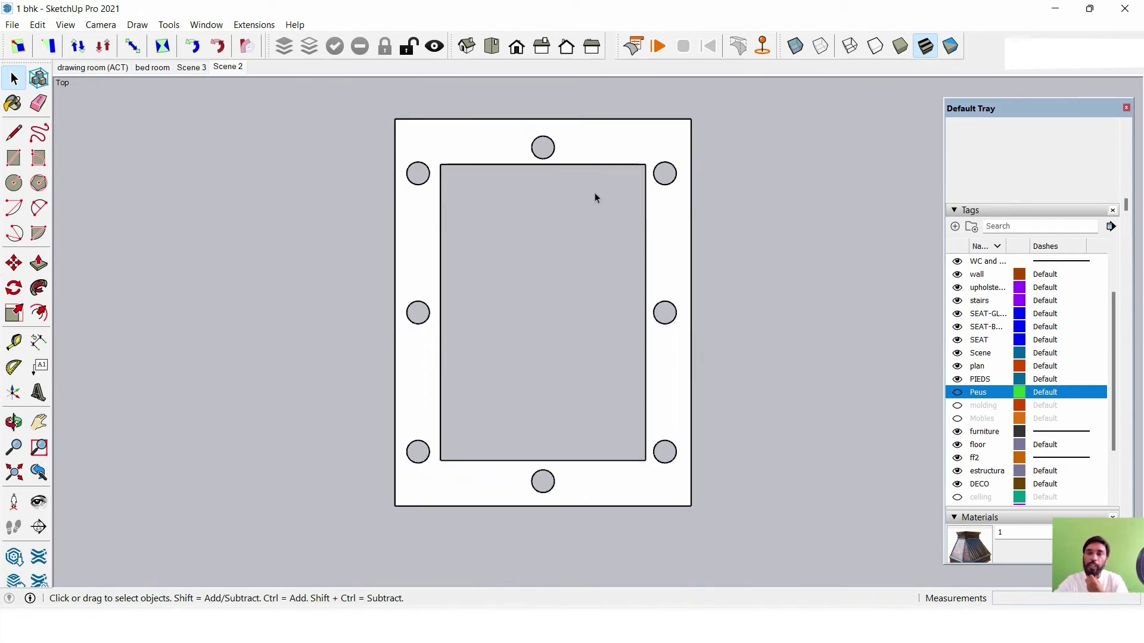
scroll(648, 156, "up", 1)
scroll(608, 190, "down", 2)
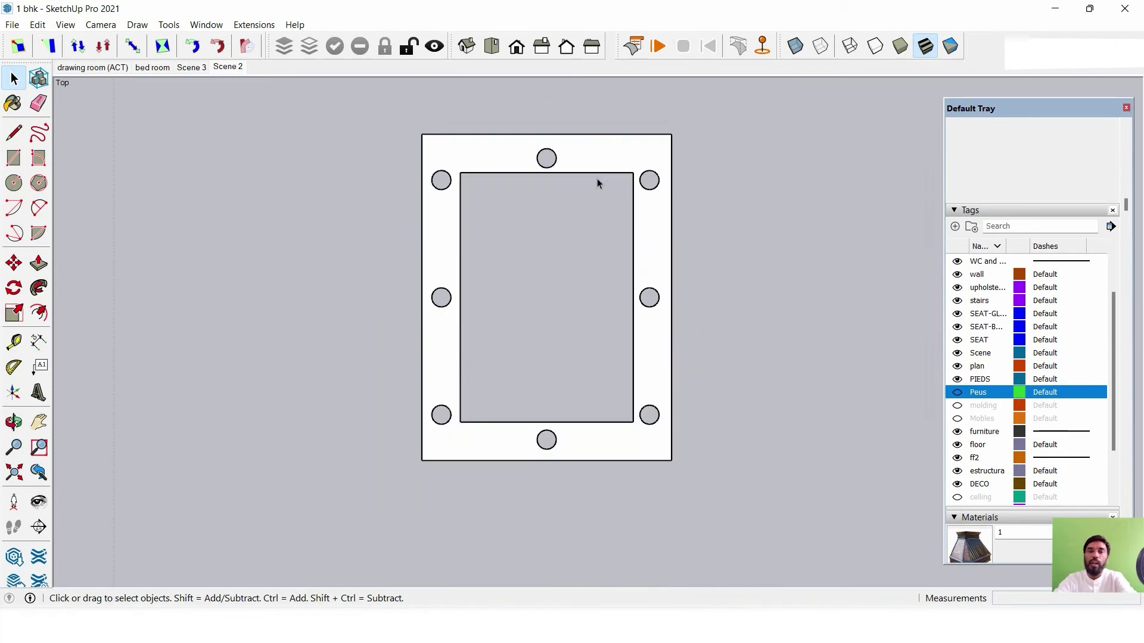
scroll(597, 181, "up", 1)
mouse_move(616, 288)
middle_mouse_down()
mouse_move(668, 20)
mouse_move(301, 165)
middle_mouse_up()
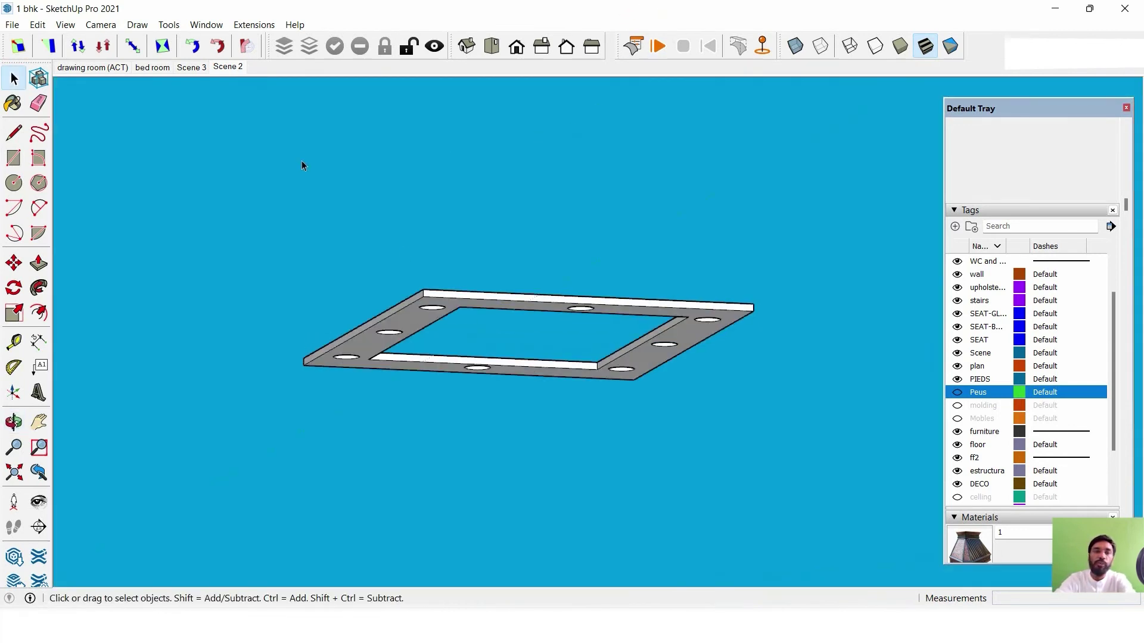
Show the hidden tags again and orbit around the whole house.
left_click(437, 52)
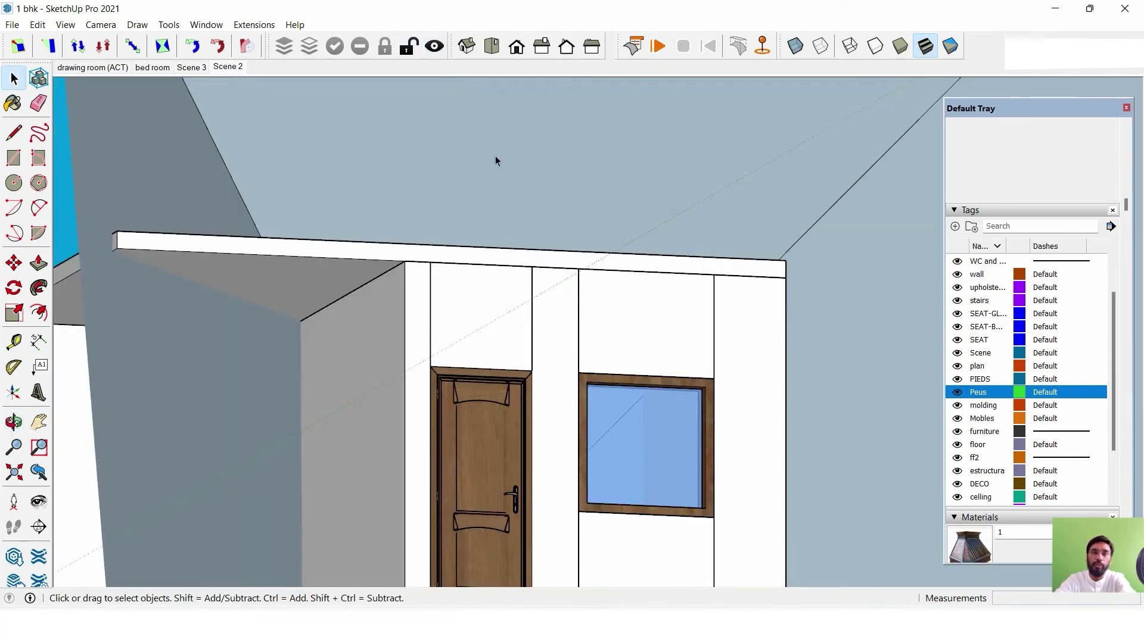
scroll(575, 289, "down", 1)
scroll(539, 262, "down", 1)
scroll(545, 249, "down", 1)
middle_click_drag(546, 249, 807, 284)
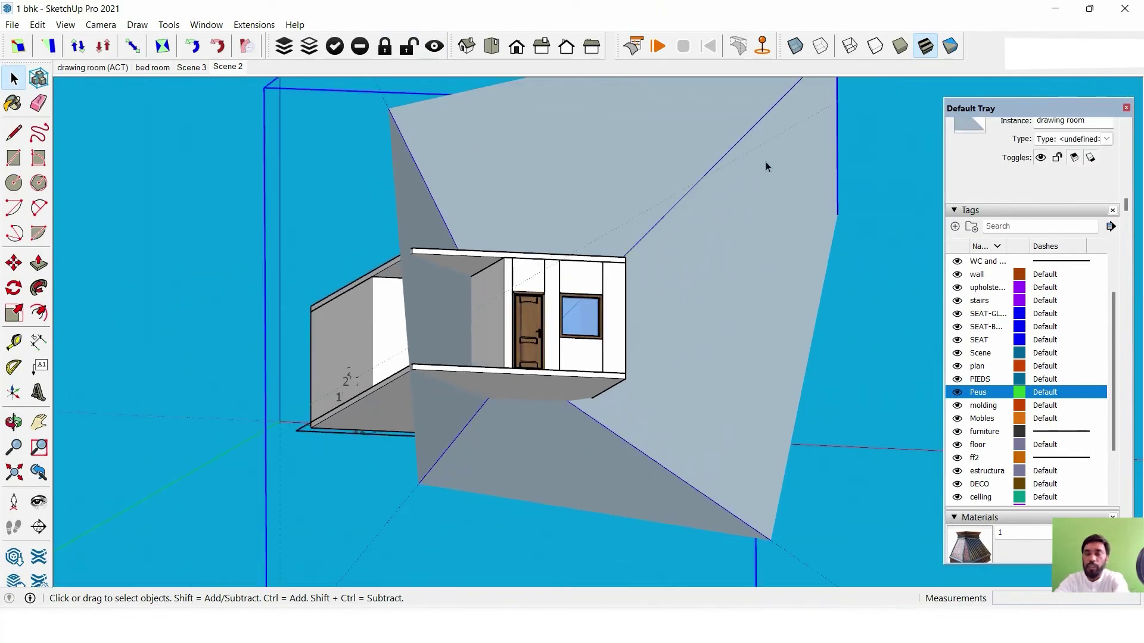
middle_click_drag(766, 166, 558, 272)
scroll(532, 276, "up", 1)
scroll(532, 276, "up", 2)
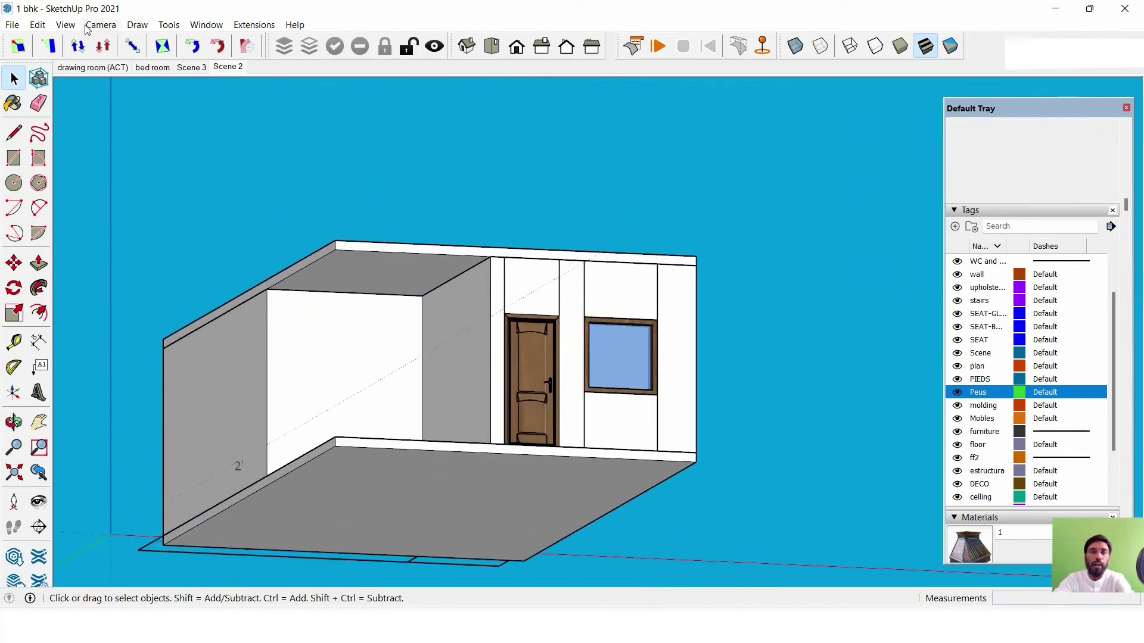
In Scene 2, select the false-ceiling band and make it a group.
left_click(228, 67)
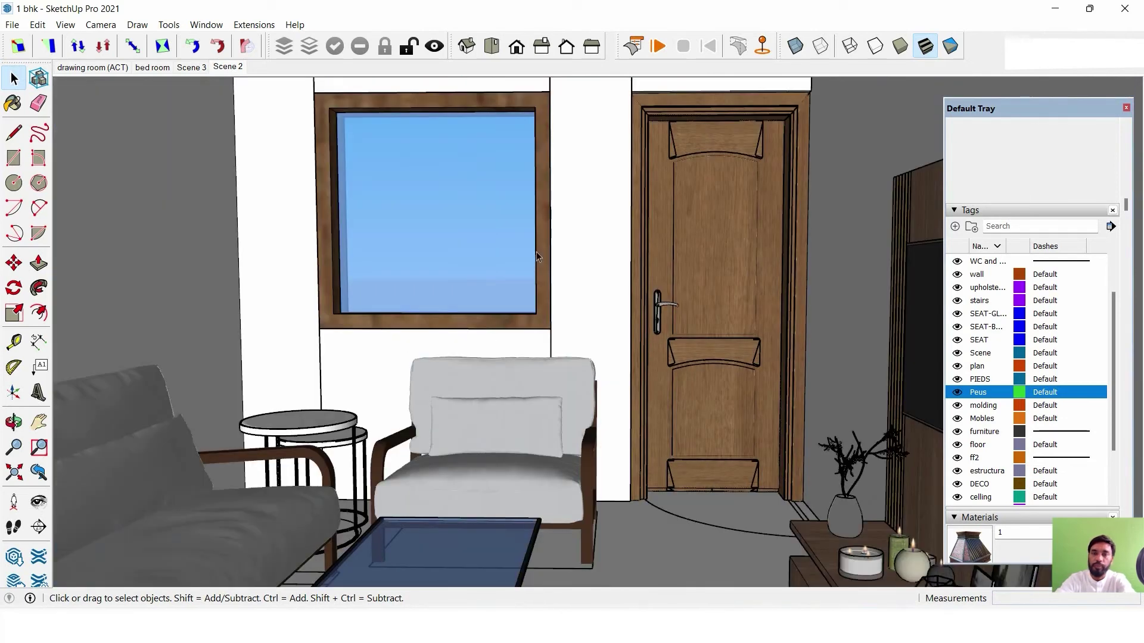
mouse_move(601, 219)
middle_mouse_down()
mouse_move(593, 223)
mouse_move(638, 434)
middle_mouse_up()
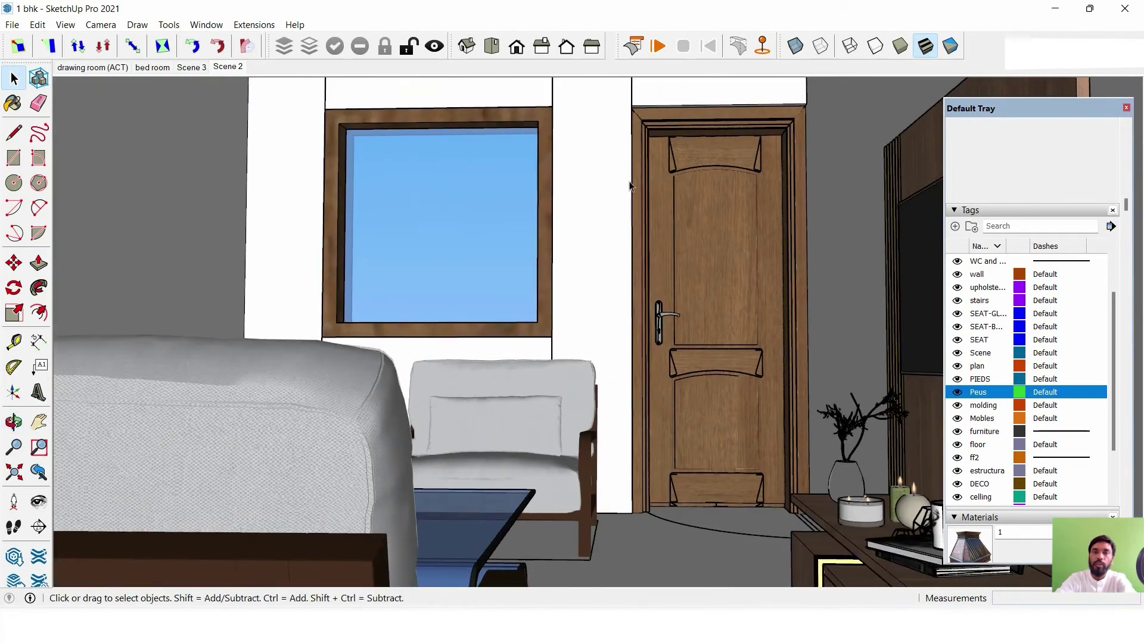
middle_click_drag(825, 179, 804, 156)
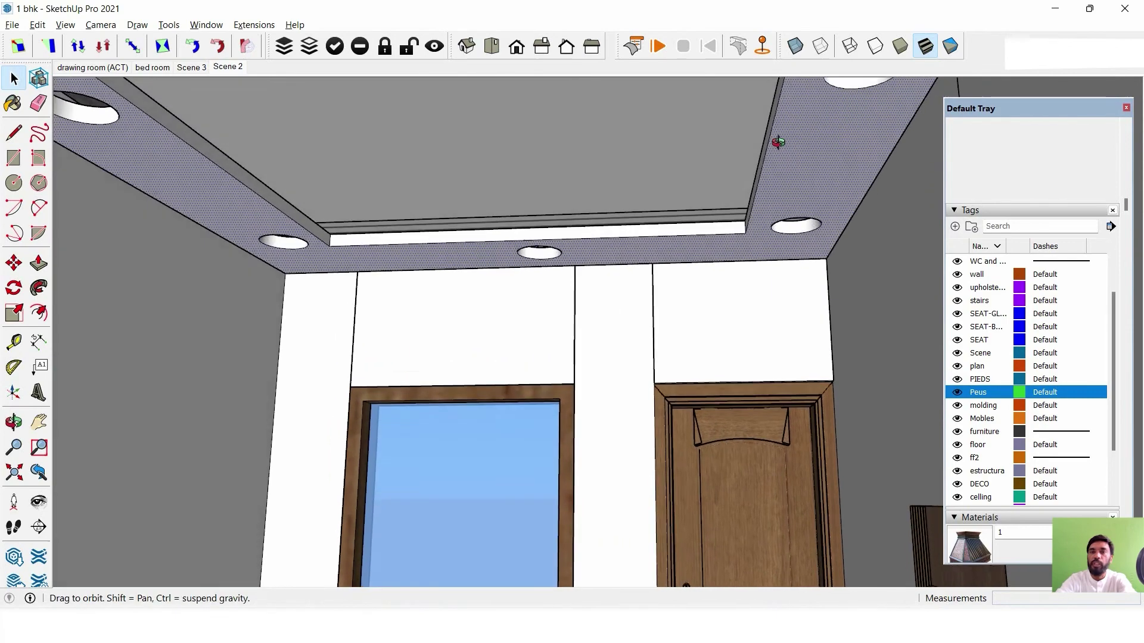
left_click(804, 156)
right_click(811, 145)
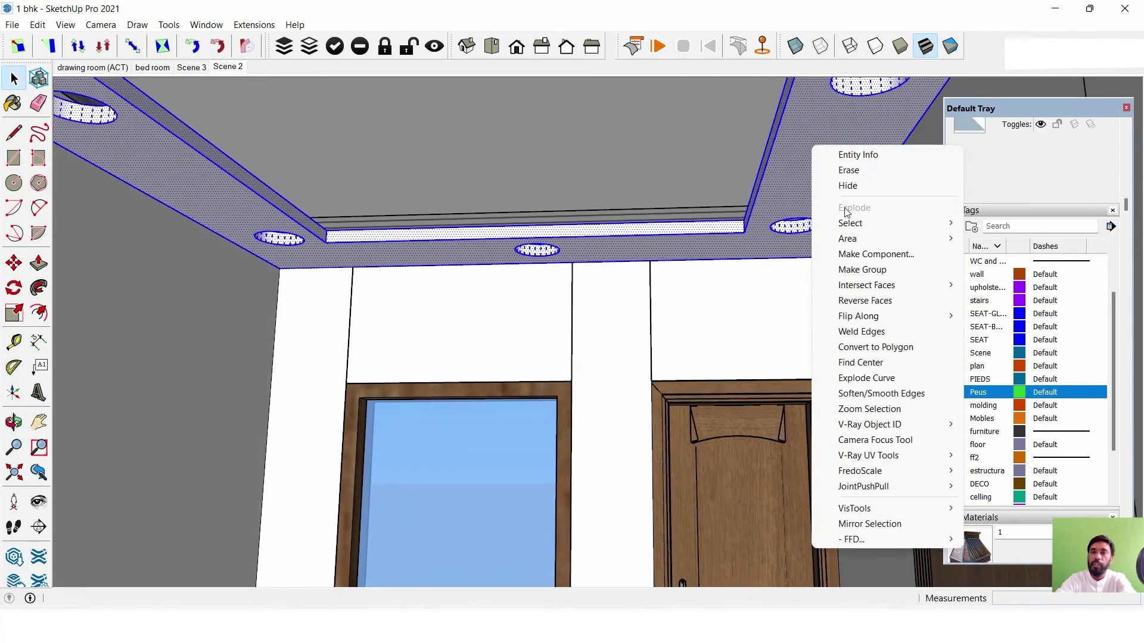
left_click(846, 264)
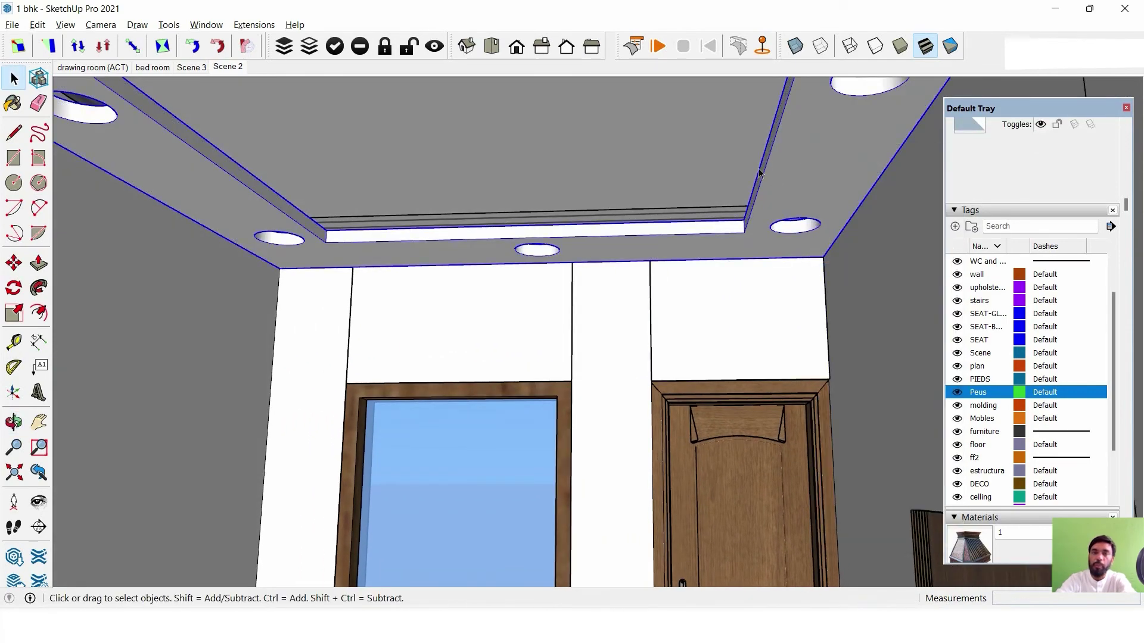
mouse_move(759, 173)
middle_mouse_down()
mouse_move(758, 189)
mouse_move(321, 221)
middle_mouse_up()
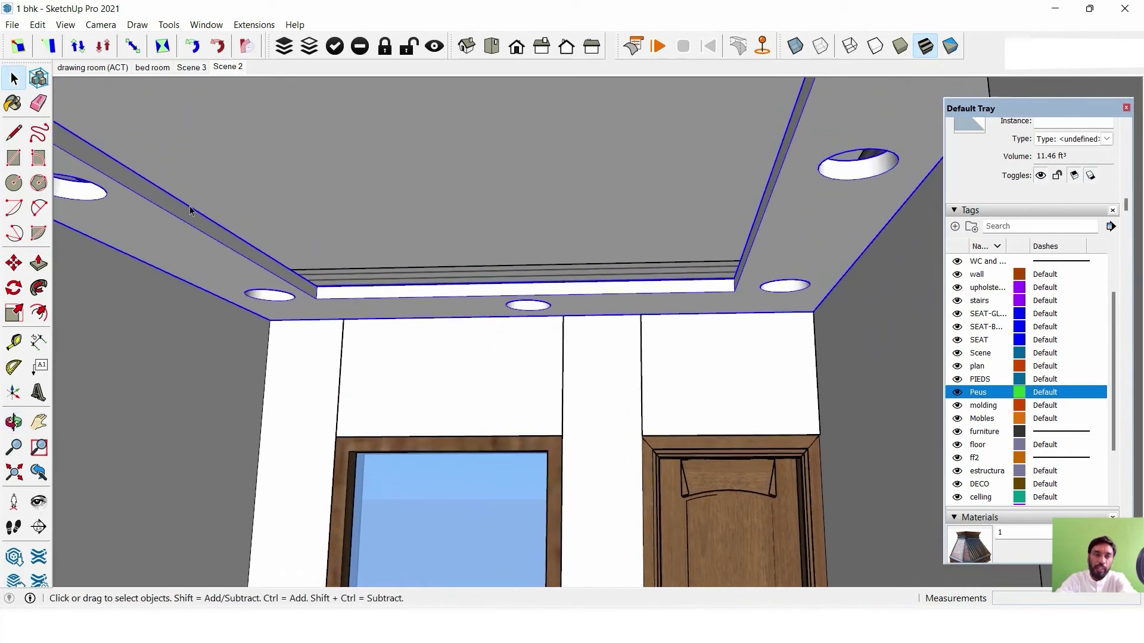
middle_click_drag(403, 271, 501, 253)
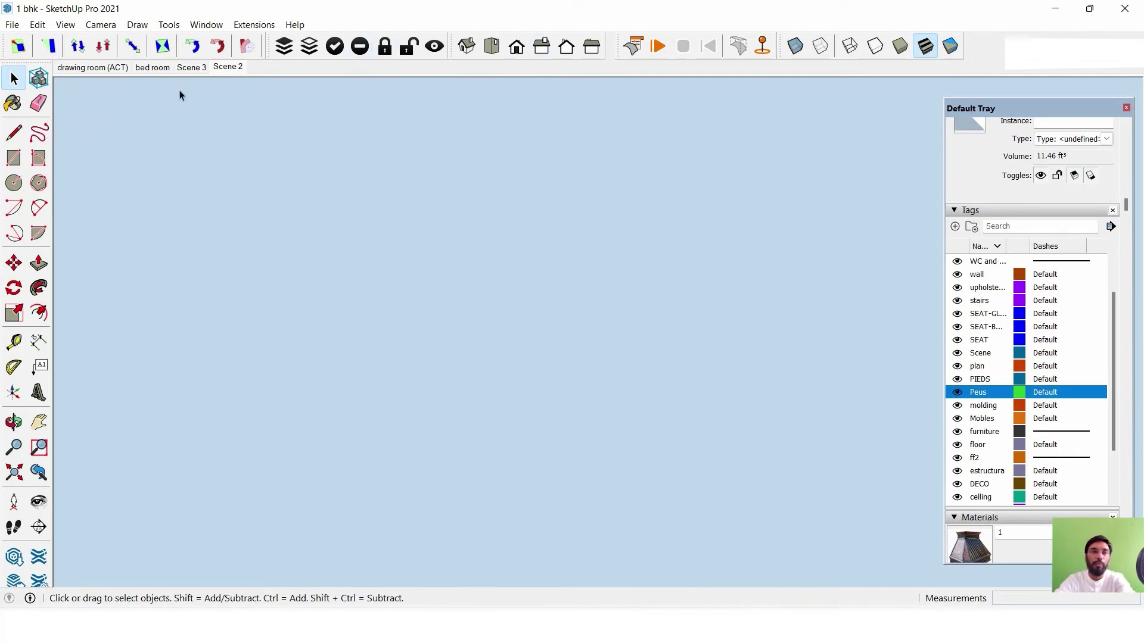
Switch to Scene 3 and isolate the ceiling band group so only the frame shows.
left_click(195, 68)
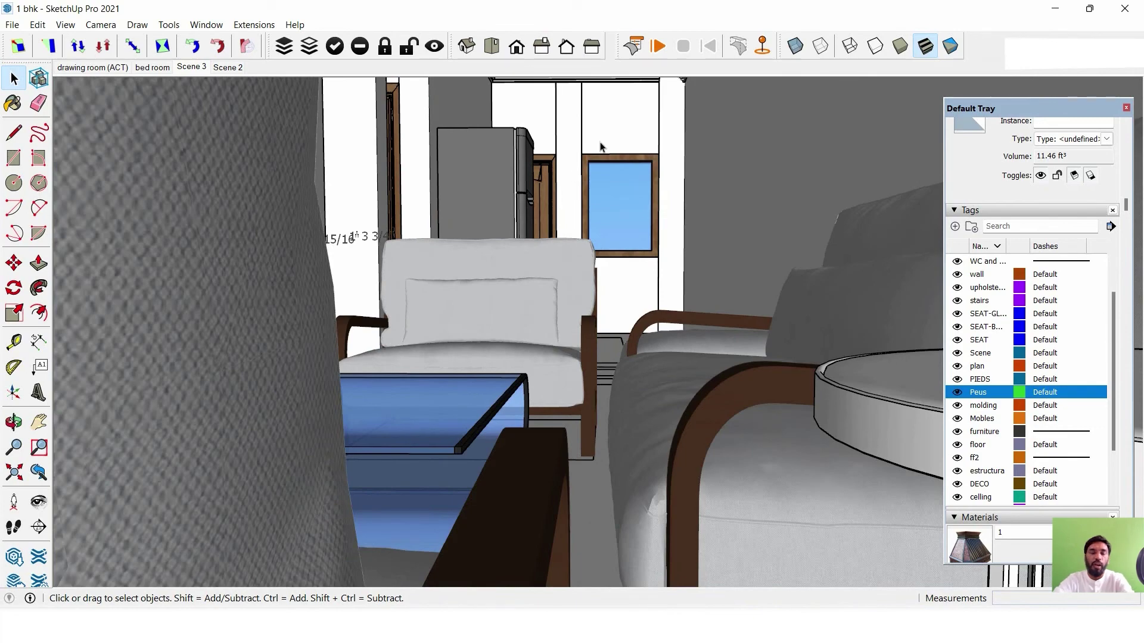
mouse_move(600, 146)
middle_mouse_down()
mouse_move(686, 254)
mouse_move(681, 224)
mouse_move(710, 294)
mouse_move(664, 434)
mouse_move(702, 390)
middle_mouse_up()
mouse_move(756, 222)
middle_mouse_down()
mouse_move(709, 214)
mouse_move(718, 225)
middle_mouse_up()
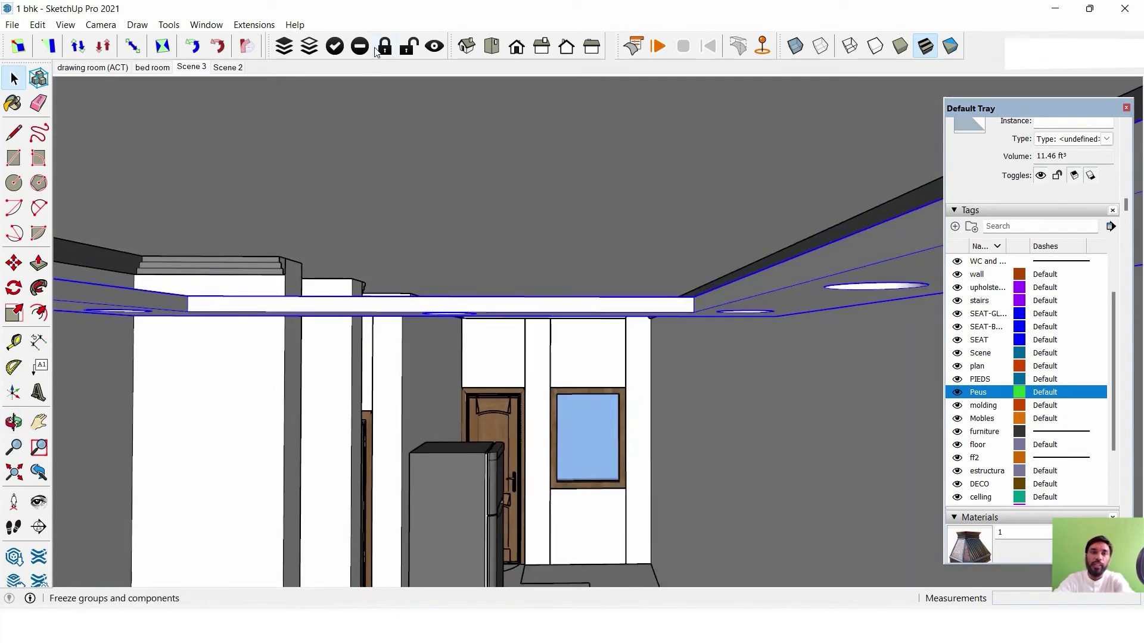
left_click(335, 46)
mouse_move(644, 273)
middle_mouse_down()
mouse_move(694, 391)
mouse_move(553, 256)
middle_mouse_up()
View the ceiling frame from the top in parallel projection.
left_click(489, 50)
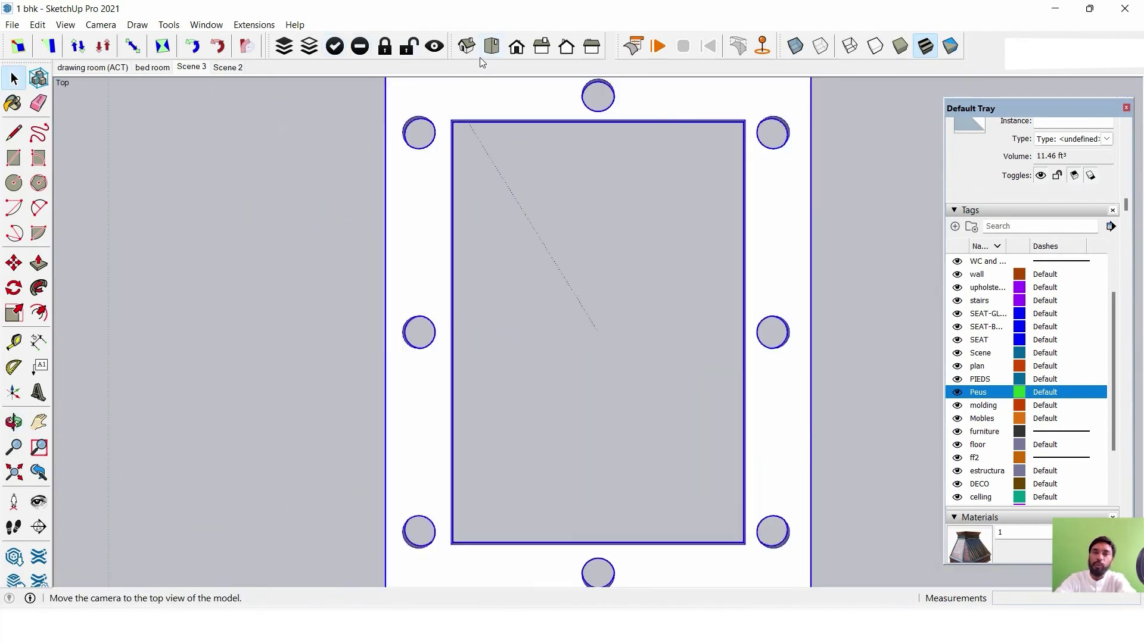
left_click(101, 25)
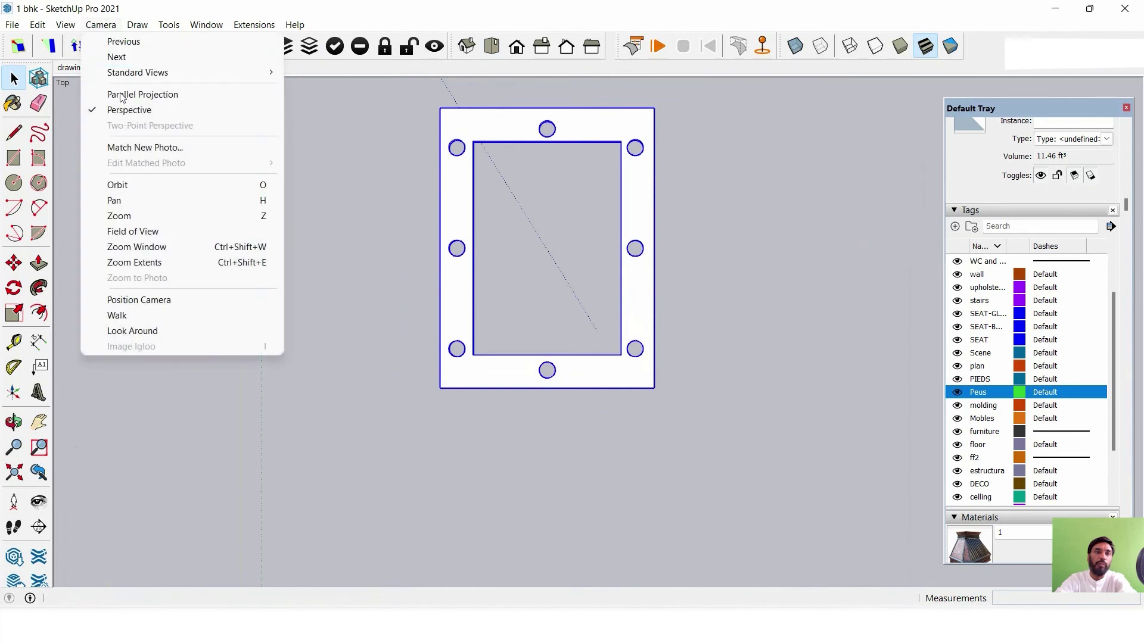
left_click(128, 94)
scroll(645, 204, "up", 3)
scroll(427, 122, "down", 2)
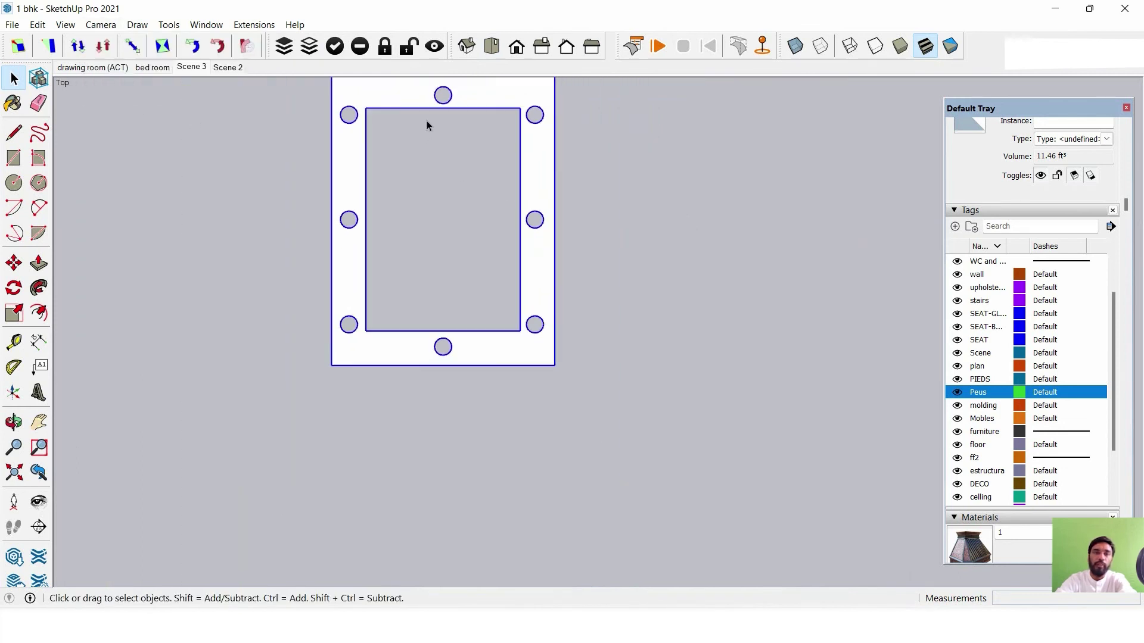
scroll(394, 90, "up", 3)
scroll(405, 122, "down", 1)
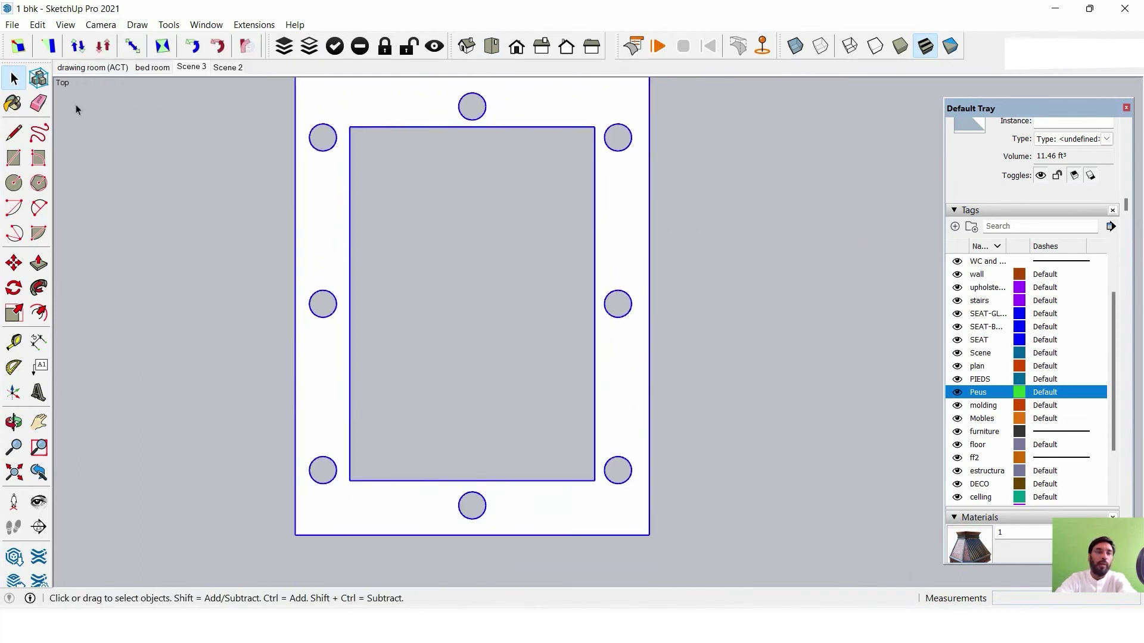
Draw a rectangle over the band so its inner area fills as a 104.14 ft² face.
left_click(15, 159)
scroll(271, 173, "down", 1)
left_click(299, 110)
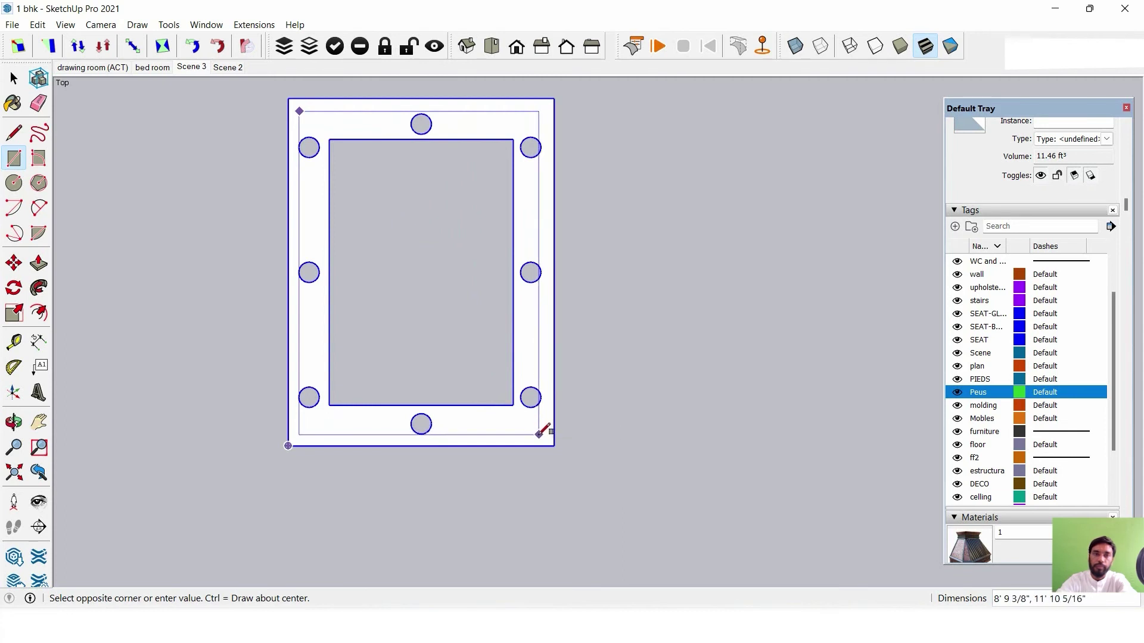
left_click(540, 434)
scroll(503, 276, "up", 2)
middle_click_drag(503, 276, 356, 247)
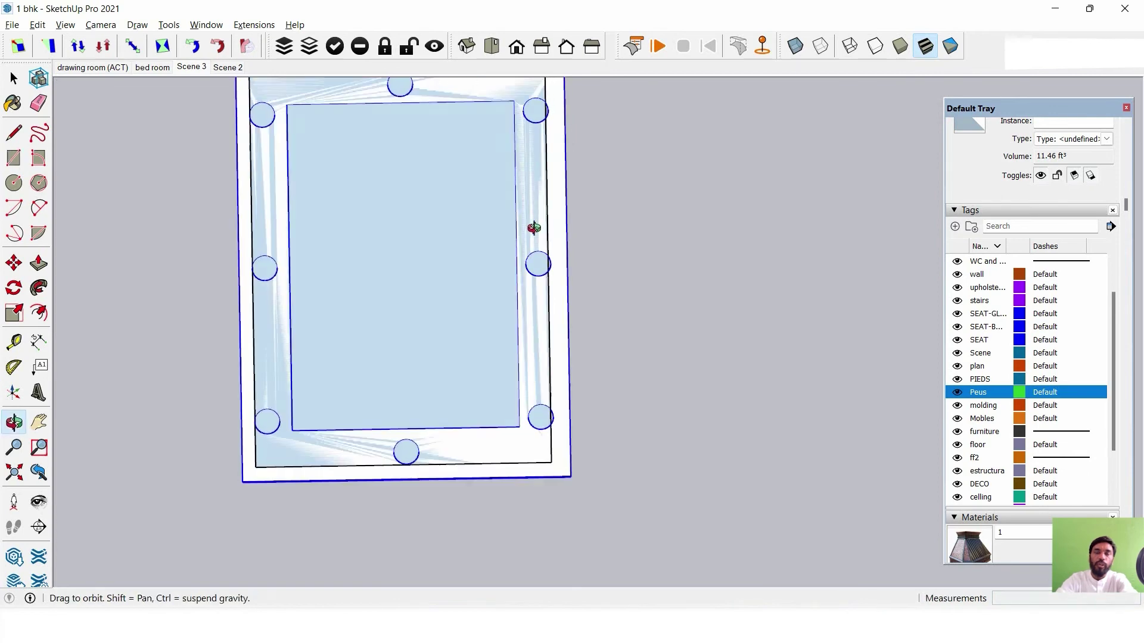
scroll(356, 247, "up", 1)
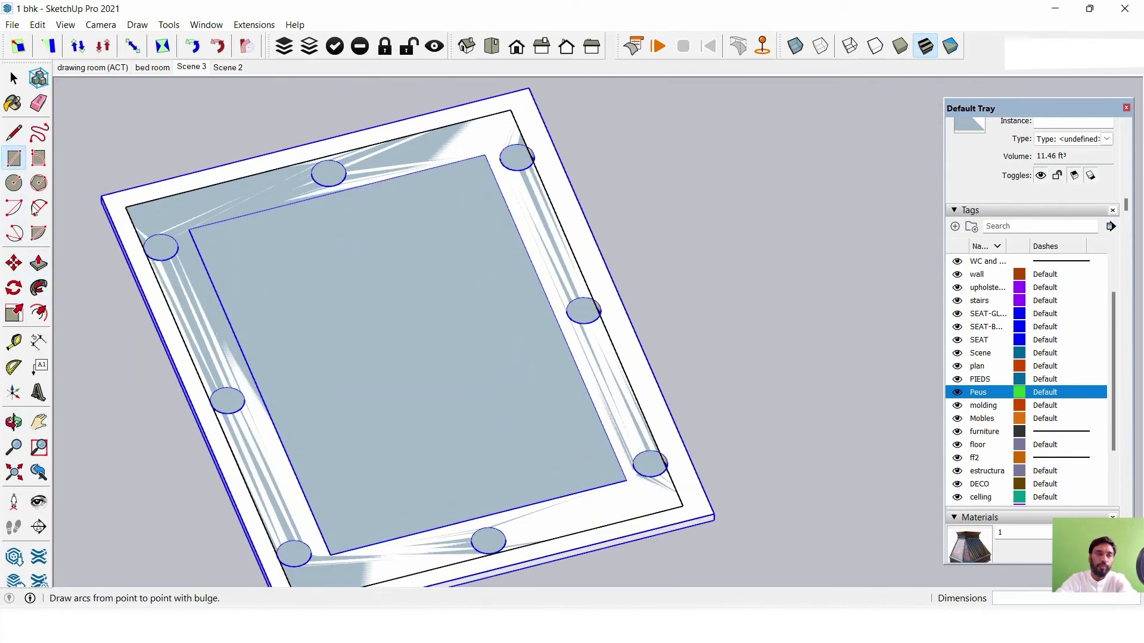
Try an Offset on the inner face's outline, cancel it, and return to Select.
left_click(40, 321)
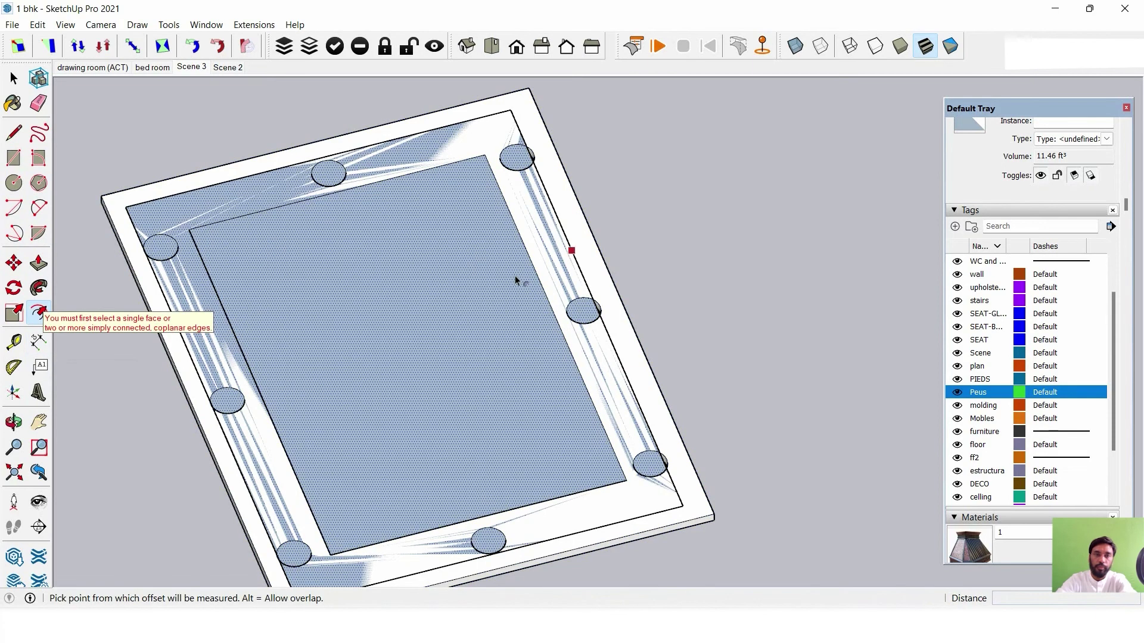
left_click(468, 241)
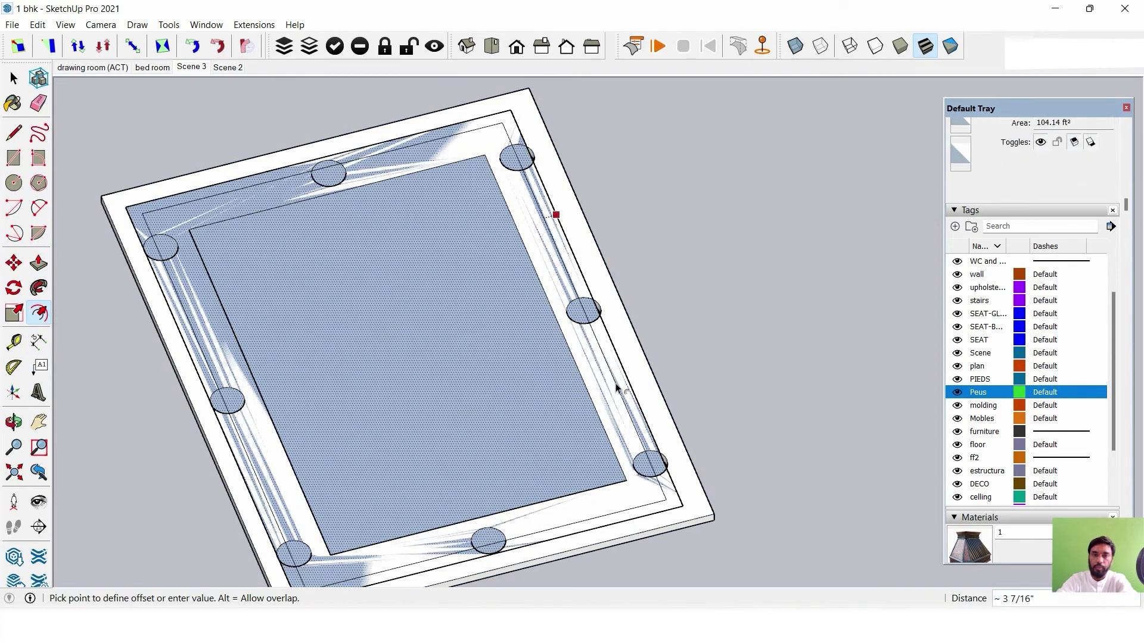
left_click(633, 412)
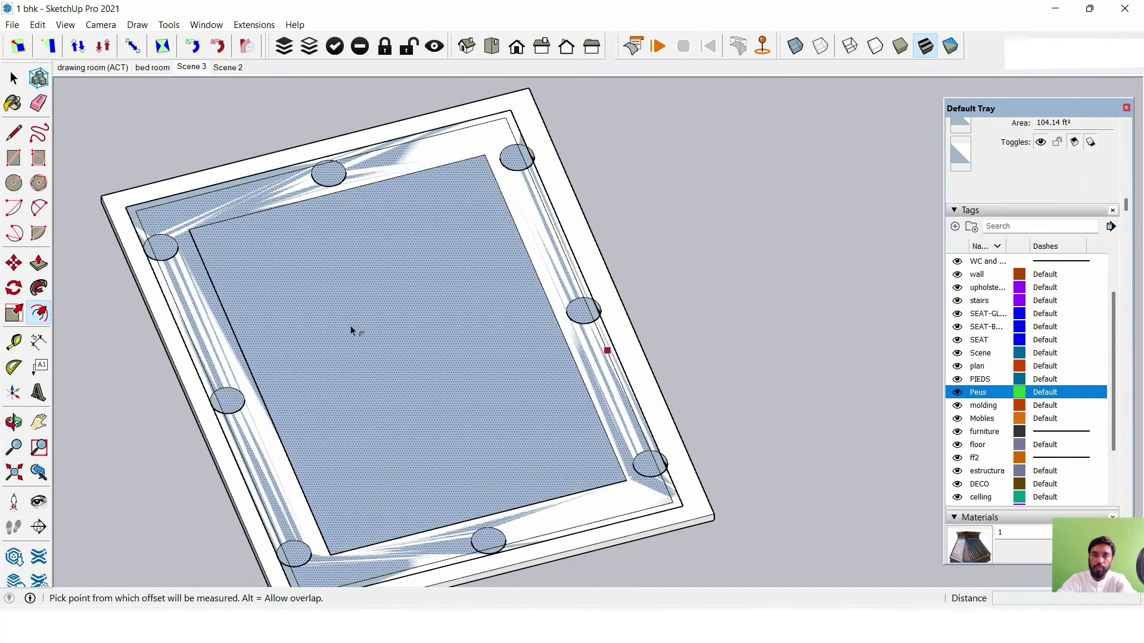
left_click(13, 77)
Delete the inner face to open the centre and switch the camera to perspective.
left_click(394, 345)
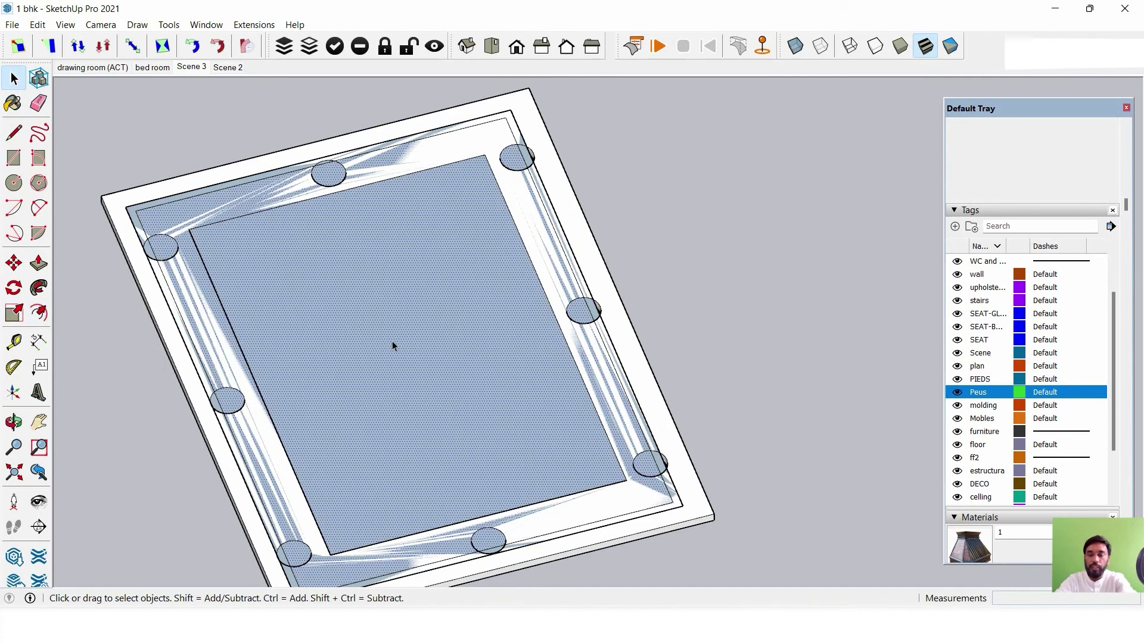
key("Delete")
mouse_move(463, 331)
middle_mouse_down()
mouse_move(620, 394)
mouse_move(621, 357)
middle_mouse_up()
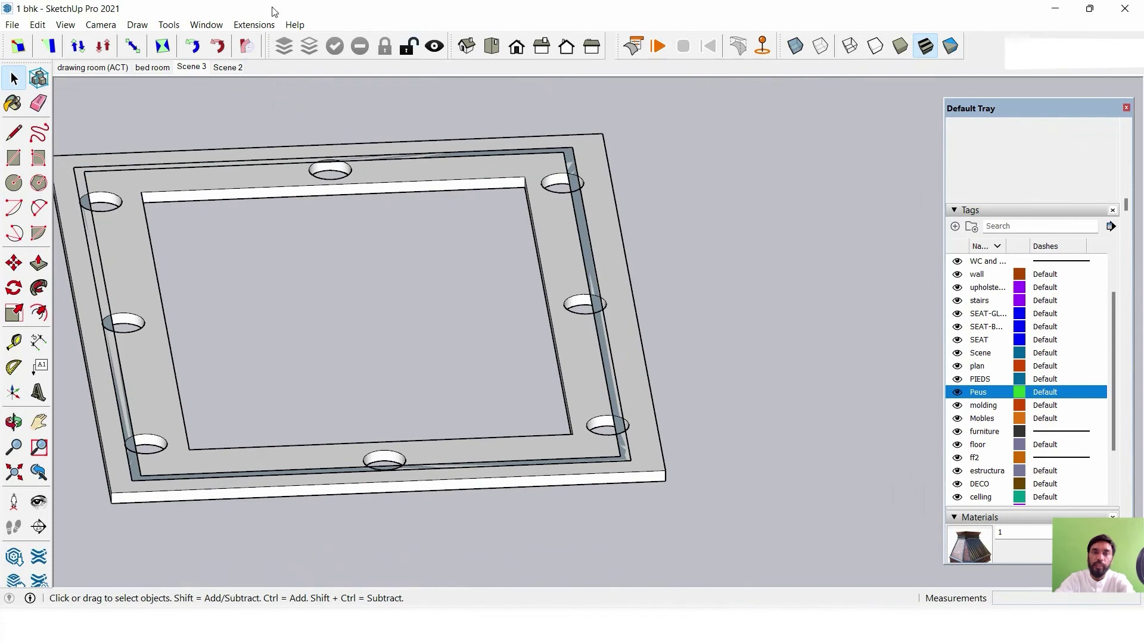
left_click(113, 25)
left_click(146, 109)
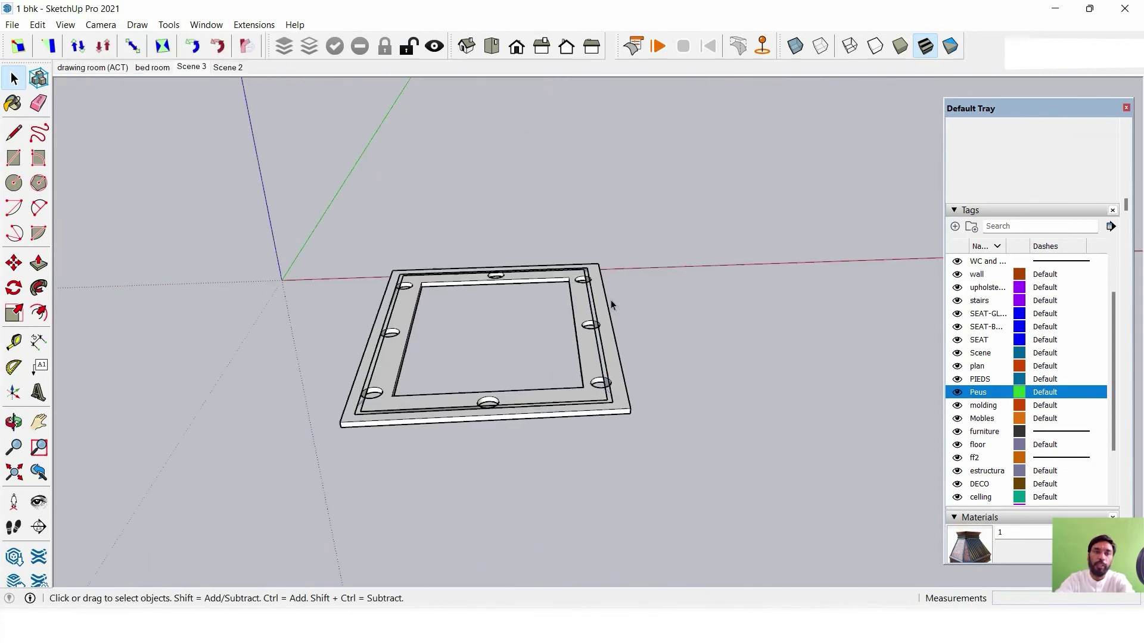
scroll(603, 301, "up", 3)
middle_click_drag(603, 301, 595, 332)
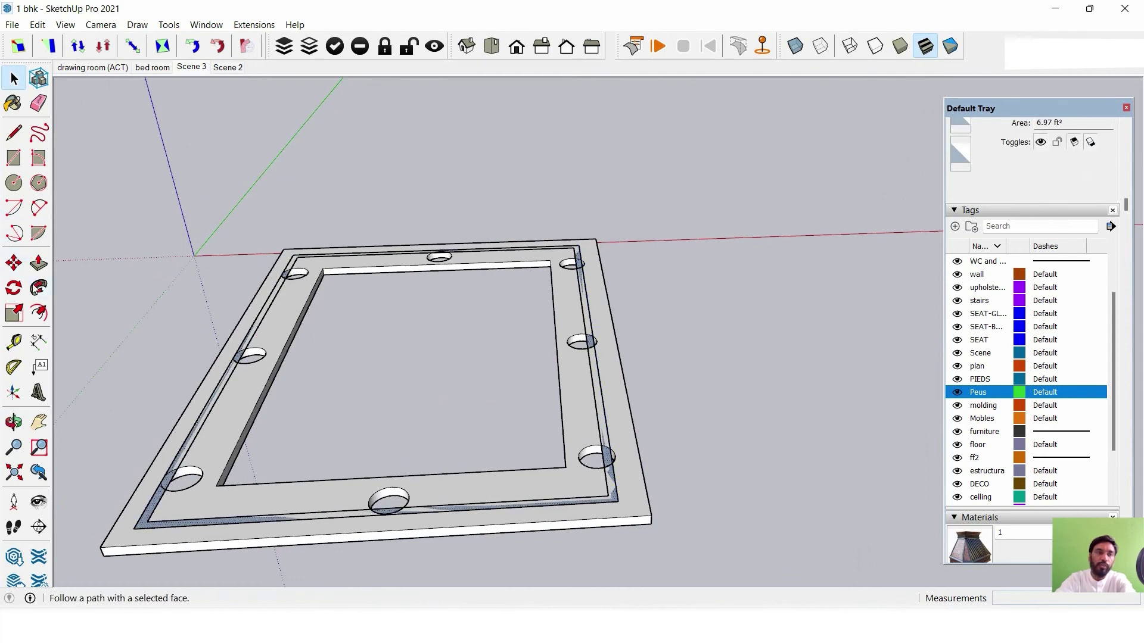
Push/Pull the outer border strip up 2", then to 6", and select the rim.
left_click(38, 263)
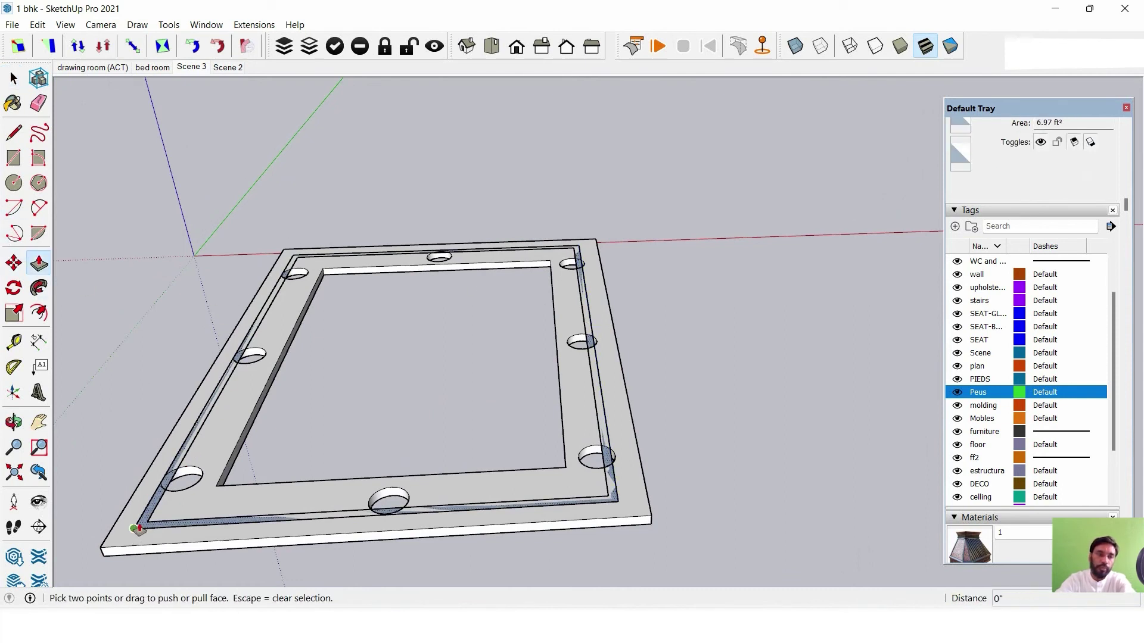
left_click_drag(142, 519, 142, 498)
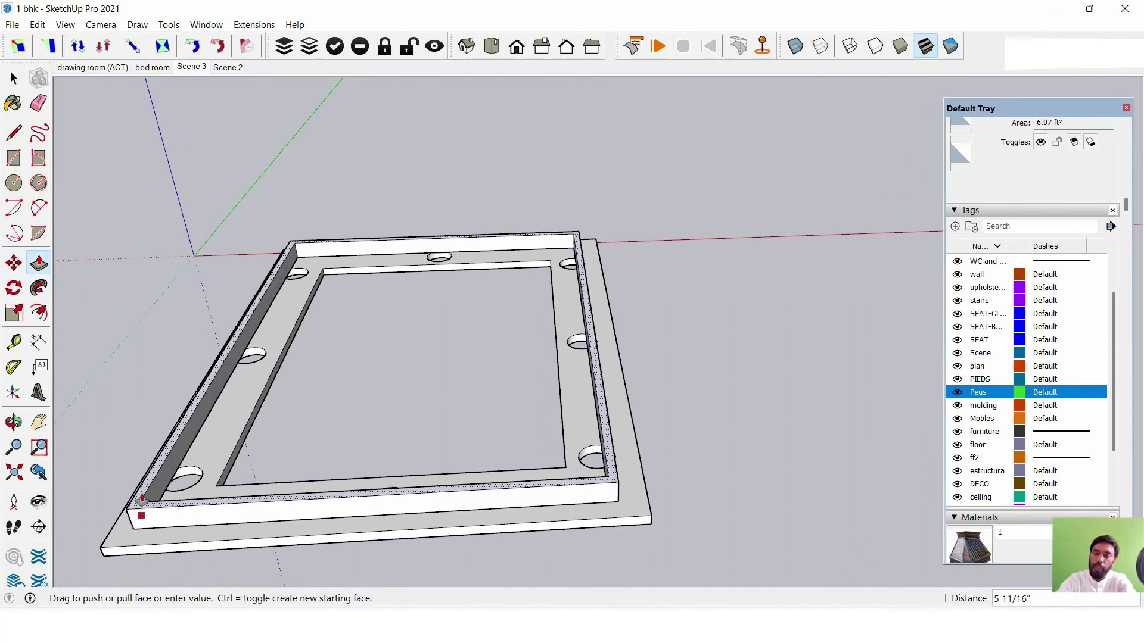
type("2")
key("Return")
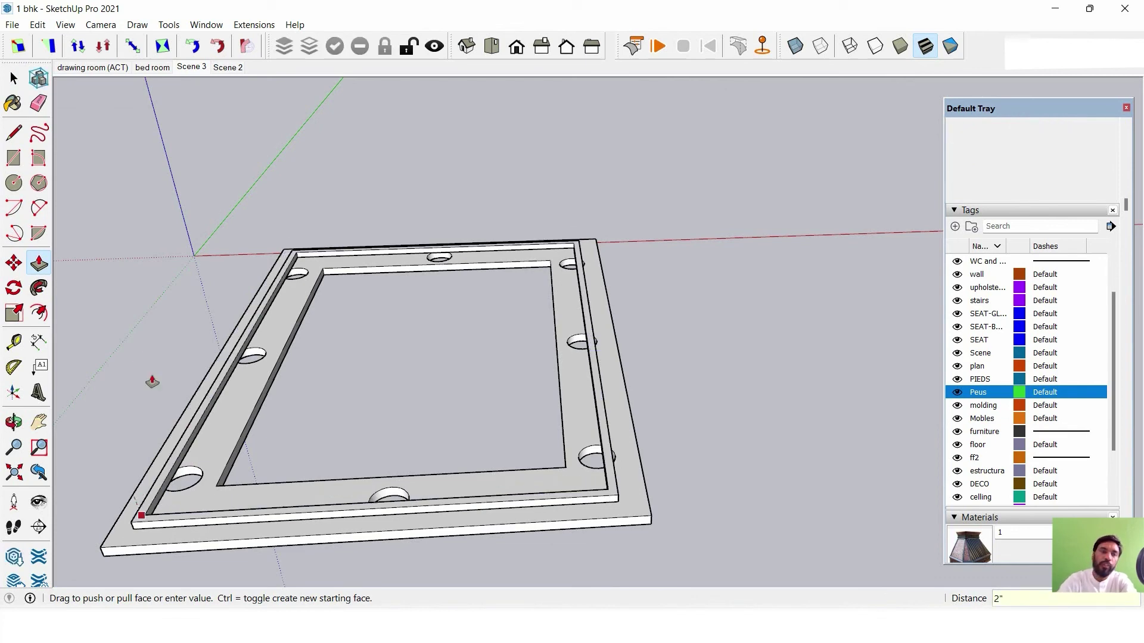
left_click(18, 79)
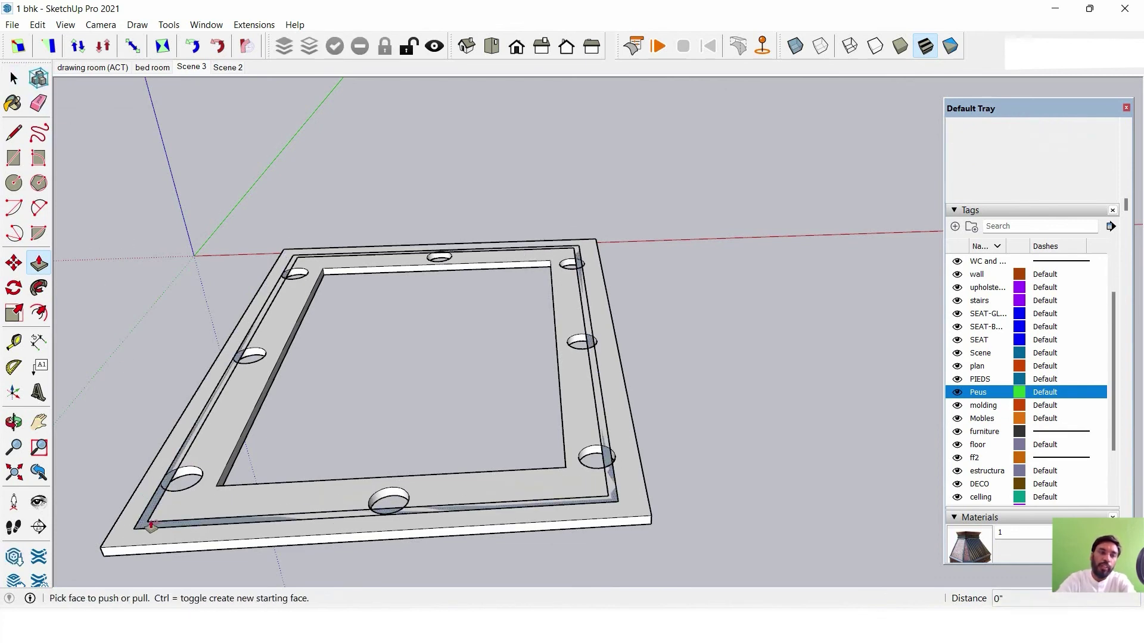
left_click_drag(151, 526, 144, 454)
type("6")
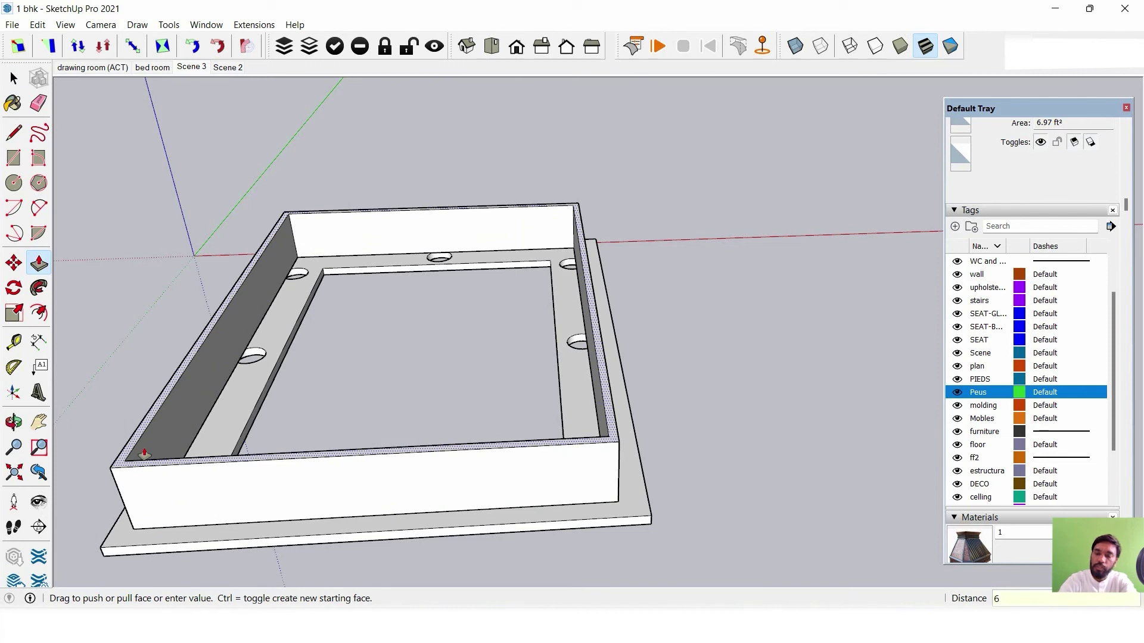
key("Return")
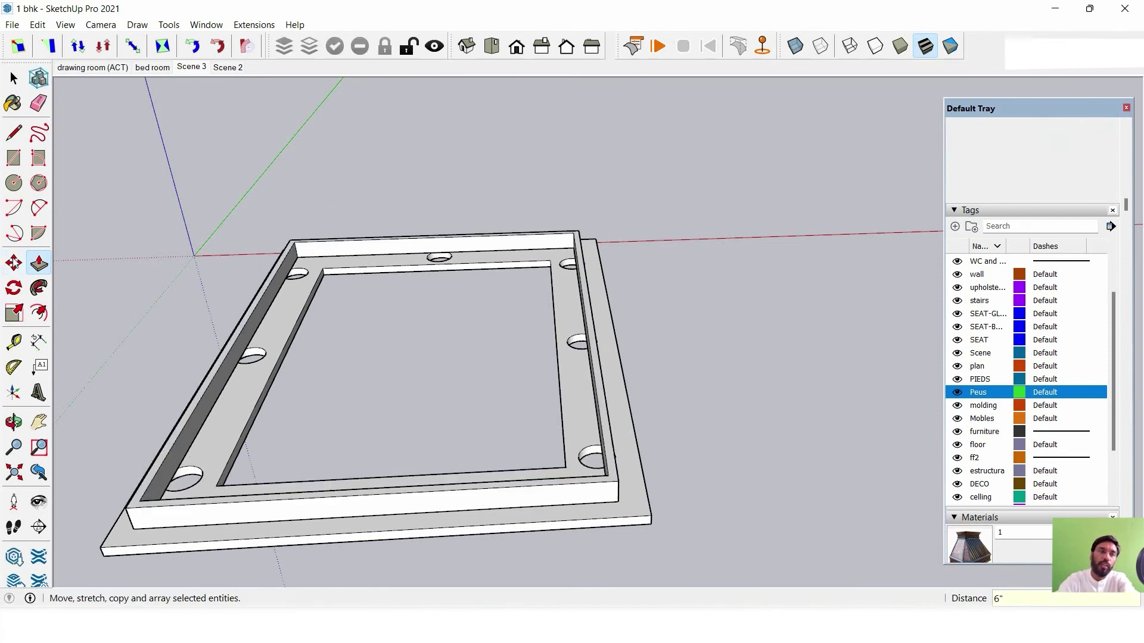
left_click(16, 77)
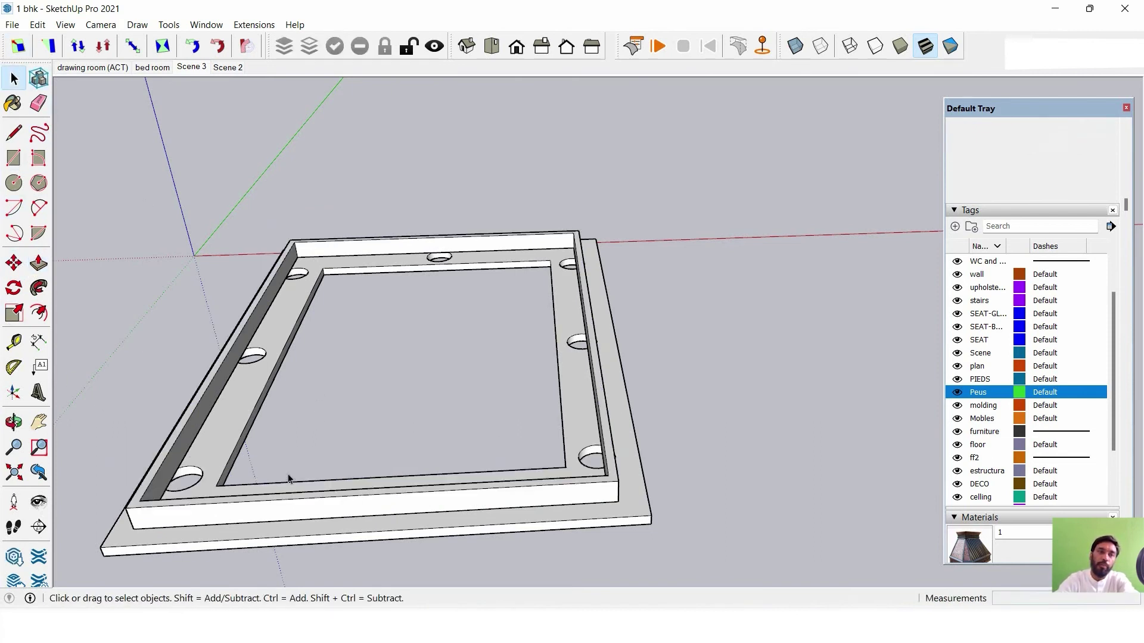
triple_click(232, 516)
right_click(231, 516)
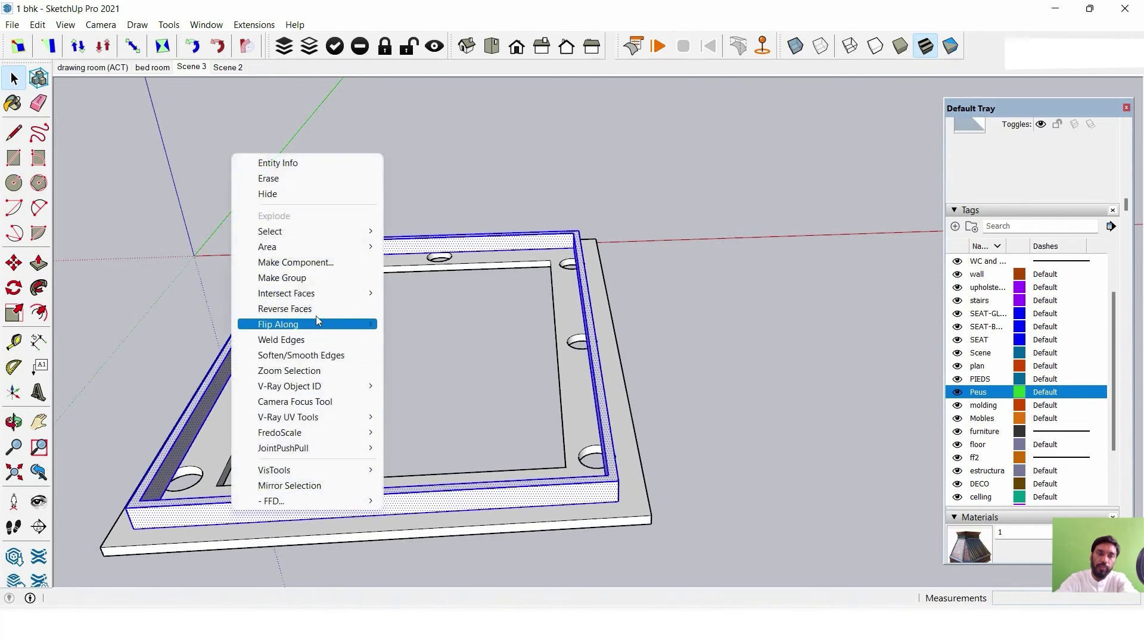
Group the rim and stretch it slightly along the red axis with Scale.
left_click(305, 278)
middle_click_drag(349, 281, 549, 350)
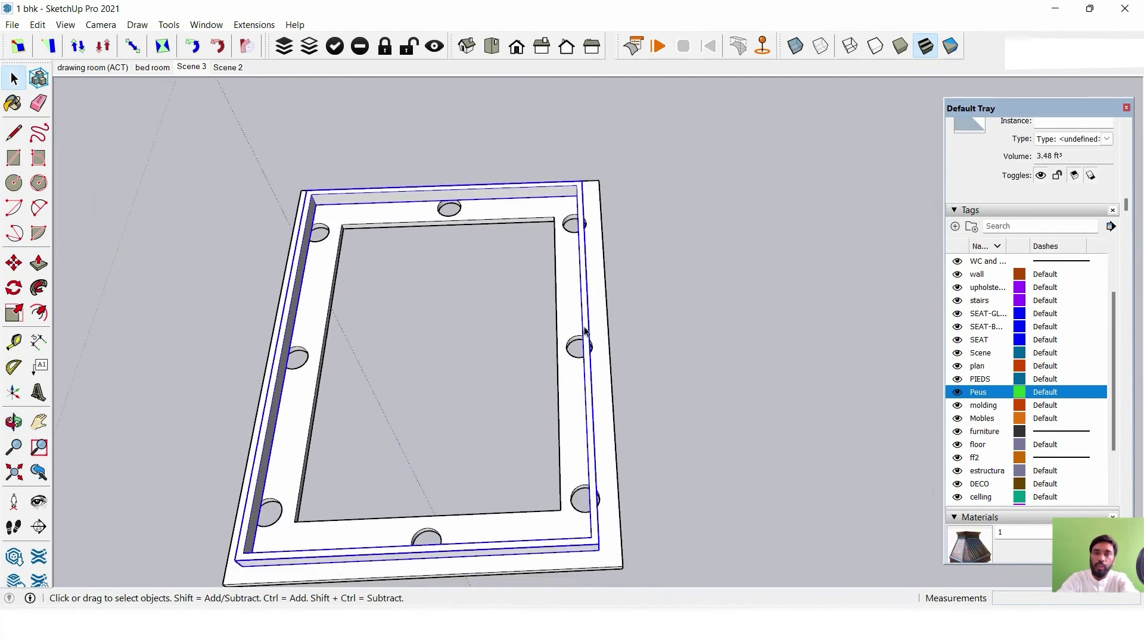
left_click(14, 313)
middle_click_drag(417, 333, 439, 358)
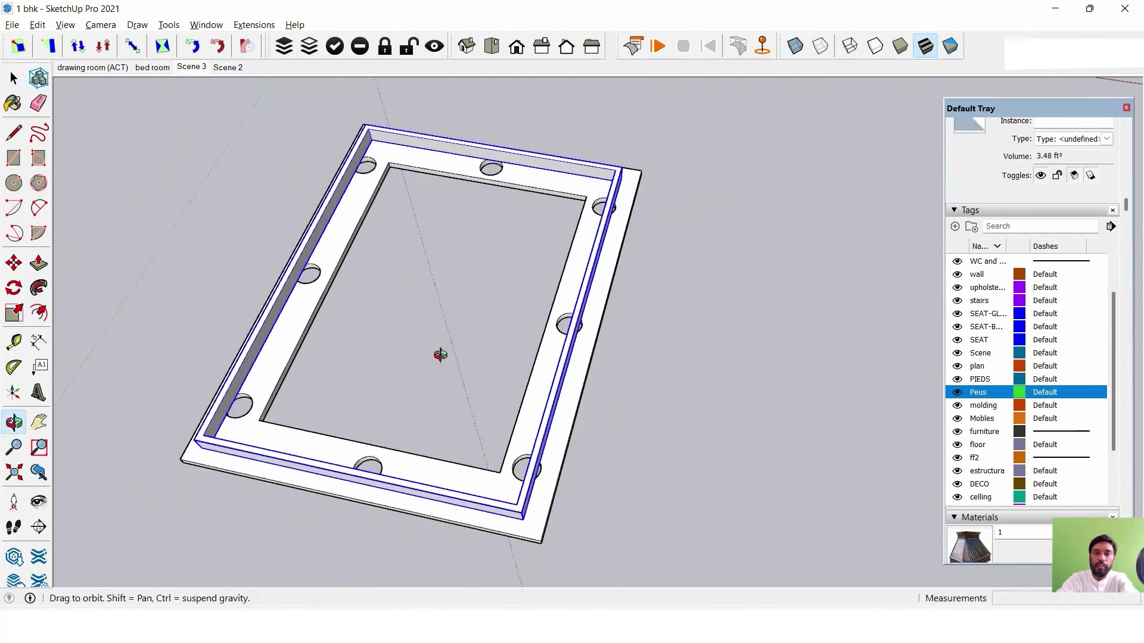
scroll(581, 304, "up", 5)
scroll(581, 304, "up", 3)
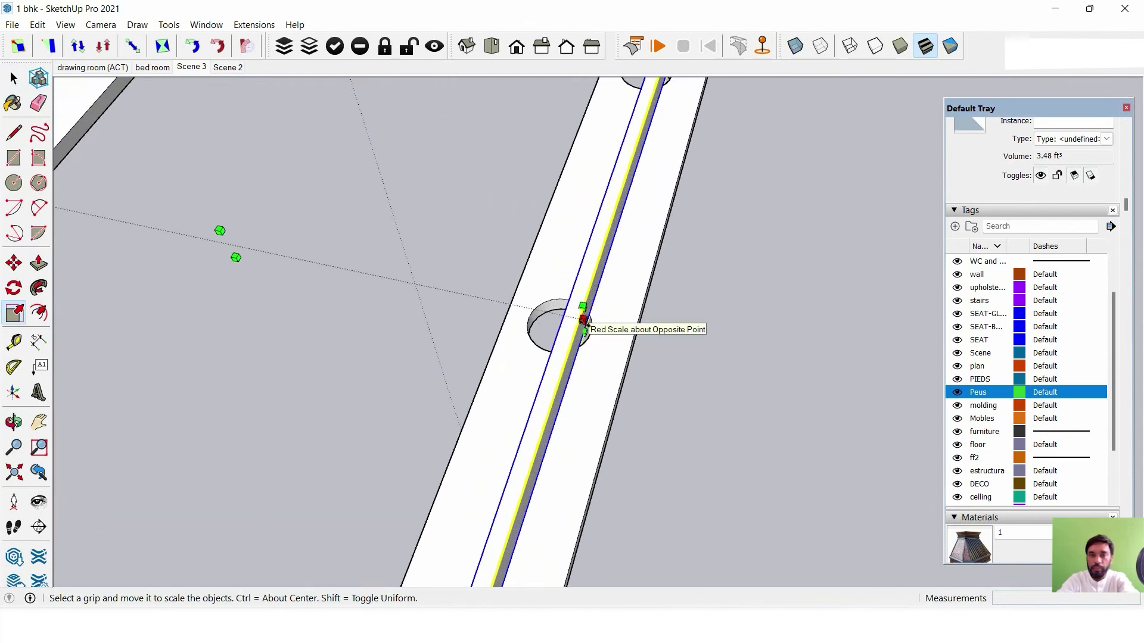
left_click_drag(584, 325, 615, 332)
left_click(616, 331)
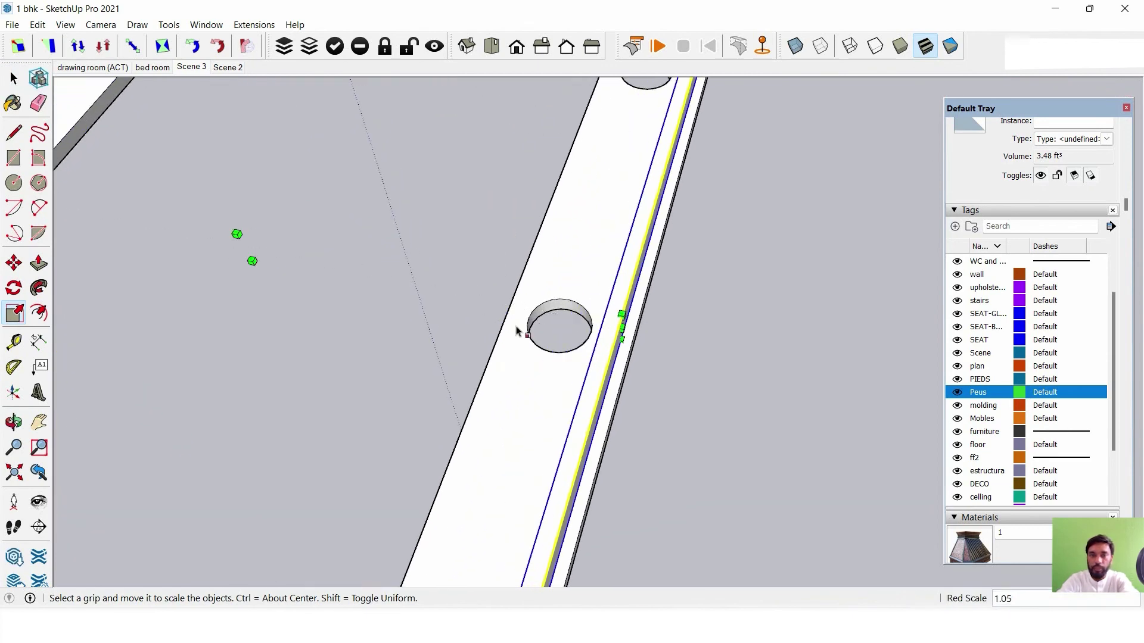
Stretch the rim a little further along the red axis, then show all hidden room geometry.
scroll(518, 327, "down", 5)
mouse_move(413, 340)
middle_mouse_down()
mouse_move(341, 385)
mouse_move(466, 363)
middle_mouse_up()
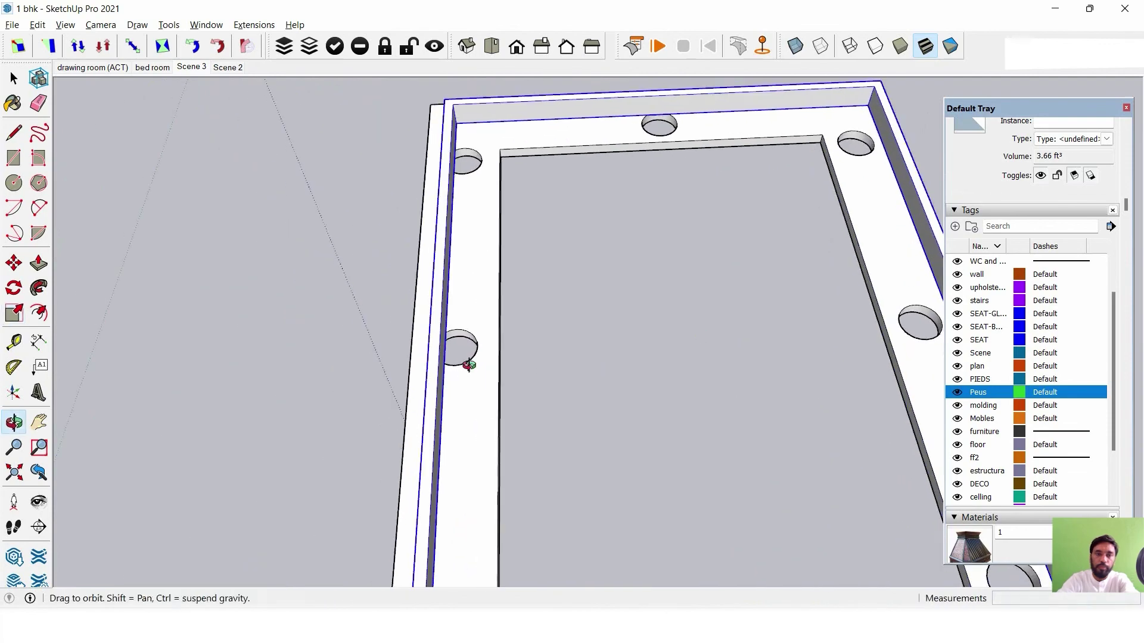
key("s")
scroll(531, 362, "up", 3)
scroll(499, 345, "up", 2)
left_click(487, 331)
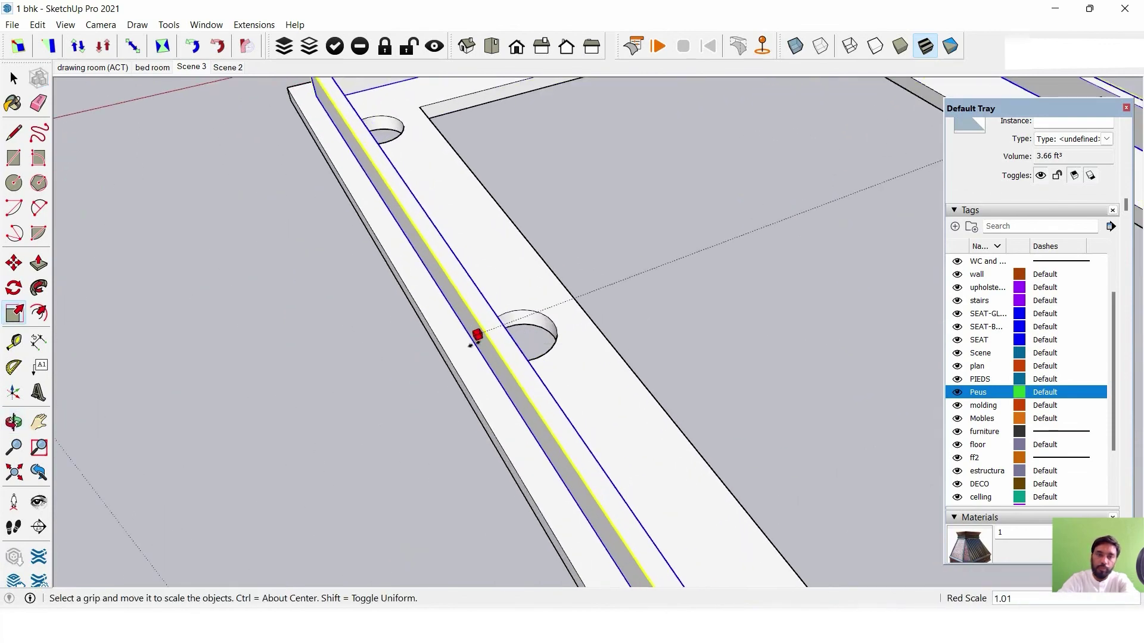
left_click(464, 357)
scroll(622, 228, "down", 5)
mouse_move(620, 228)
middle_mouse_down()
mouse_move(558, 446)
mouse_move(648, 429)
mouse_move(707, 513)
mouse_move(713, 403)
middle_mouse_up()
scroll(642, 118, "up", 5)
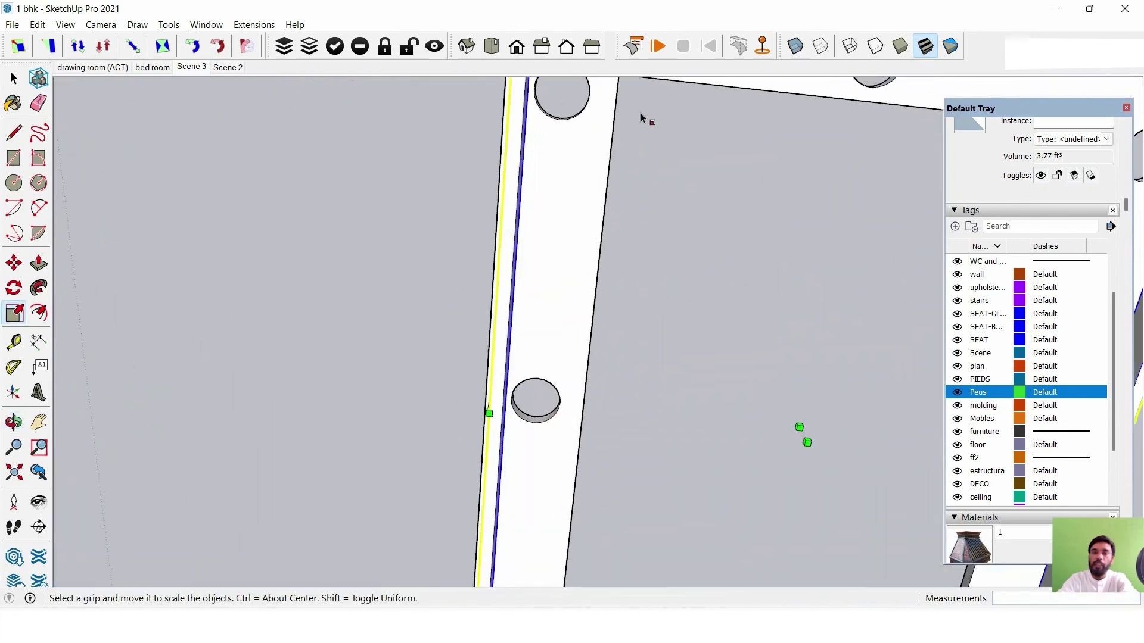
left_click(436, 47)
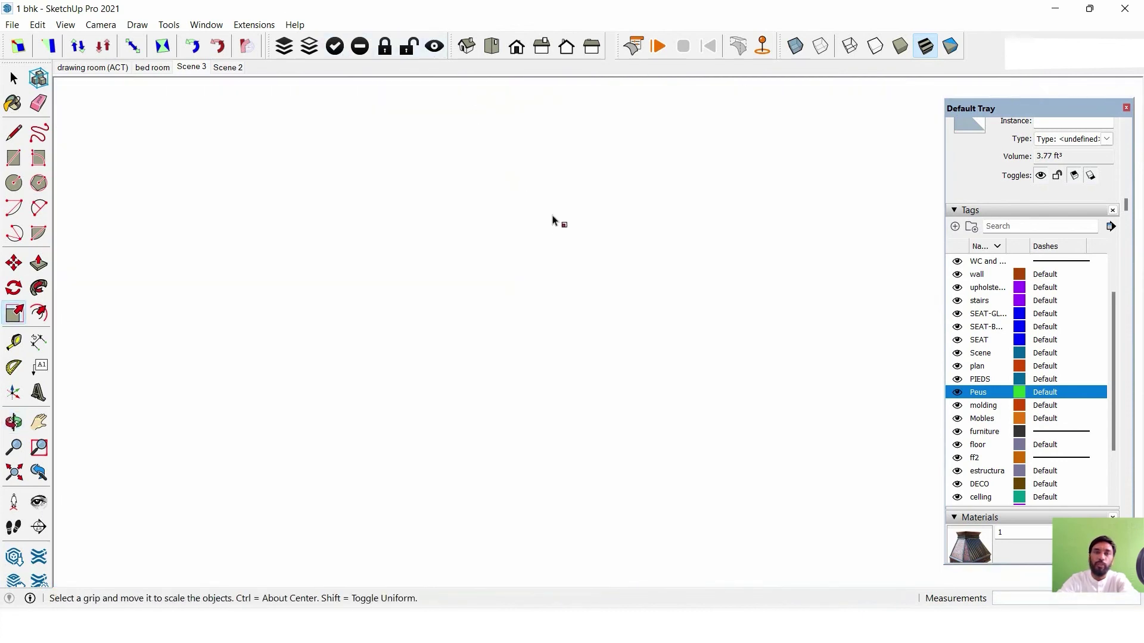
From the Scene 2 room view, orbit and zoom up close to a round ceiling light hole.
left_click(228, 68)
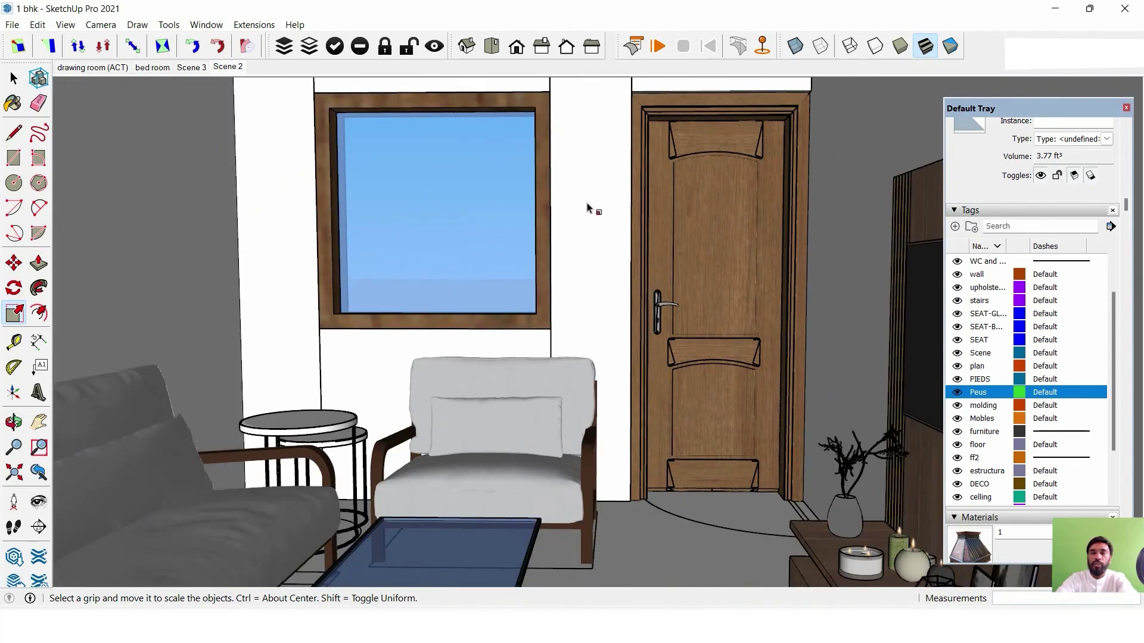
mouse_move(587, 209)
middle_mouse_down()
mouse_move(594, 360)
mouse_move(623, 248)
middle_mouse_up()
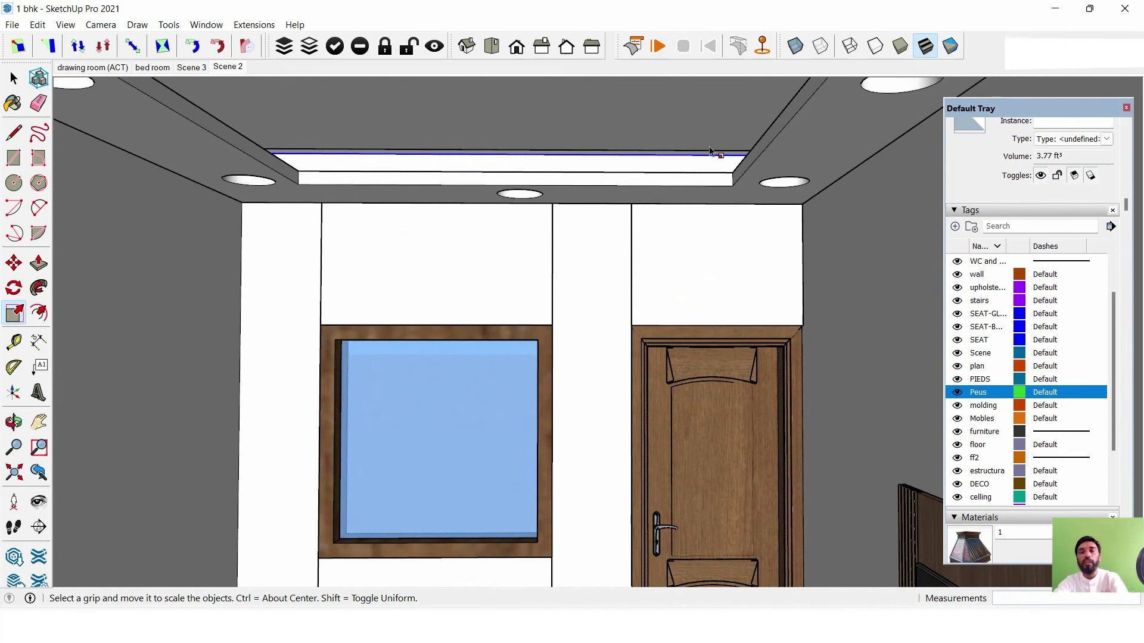
scroll(683, 126, "down", 3)
mouse_move(677, 132)
middle_mouse_down()
mouse_move(616, 163)
mouse_move(643, 173)
middle_mouse_up()
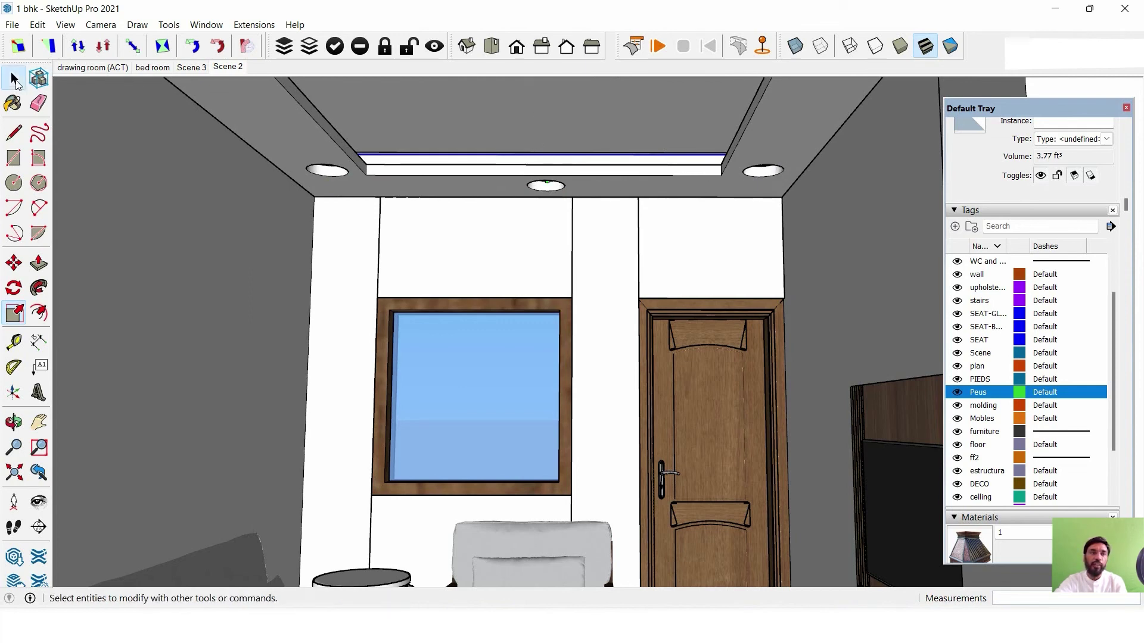
left_click(14, 78)
scroll(775, 173, "up", 2)
scroll(770, 176, "up", 2)
mouse_move(770, 176)
middle_mouse_down()
mouse_move(728, 90)
mouse_move(687, 276)
middle_mouse_up()
scroll(717, 120, "up", 2)
scroll(688, 320, "up", 2)
middle_click_drag(688, 320, 715, 270)
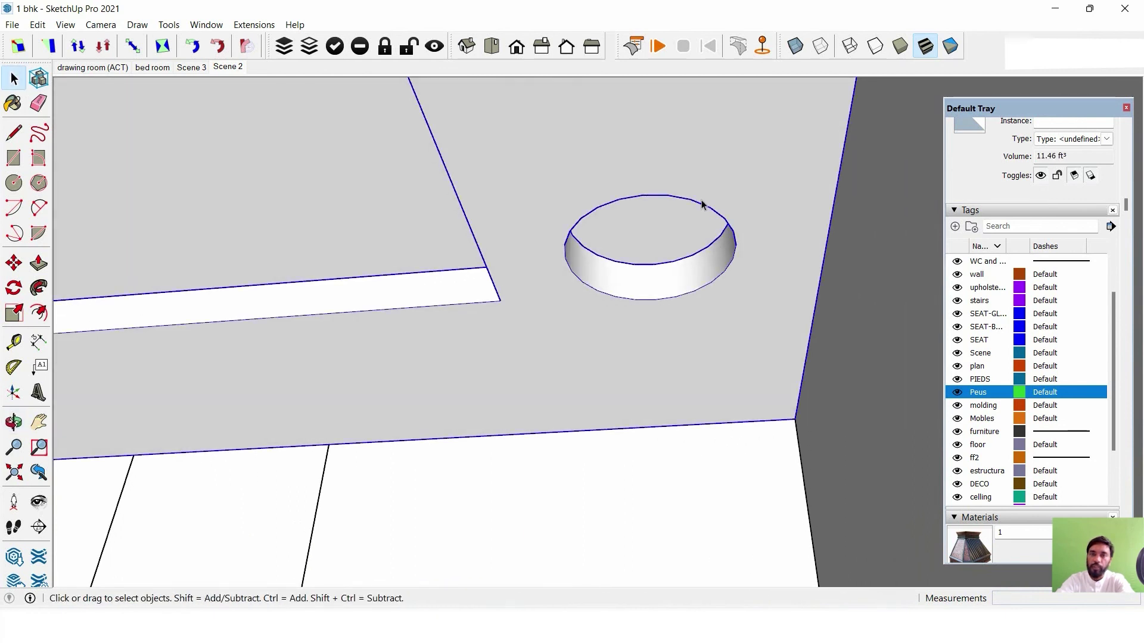
Offset a circle 1 inch inside the round light disc.
scroll(700, 207, "up", 5)
key("e")
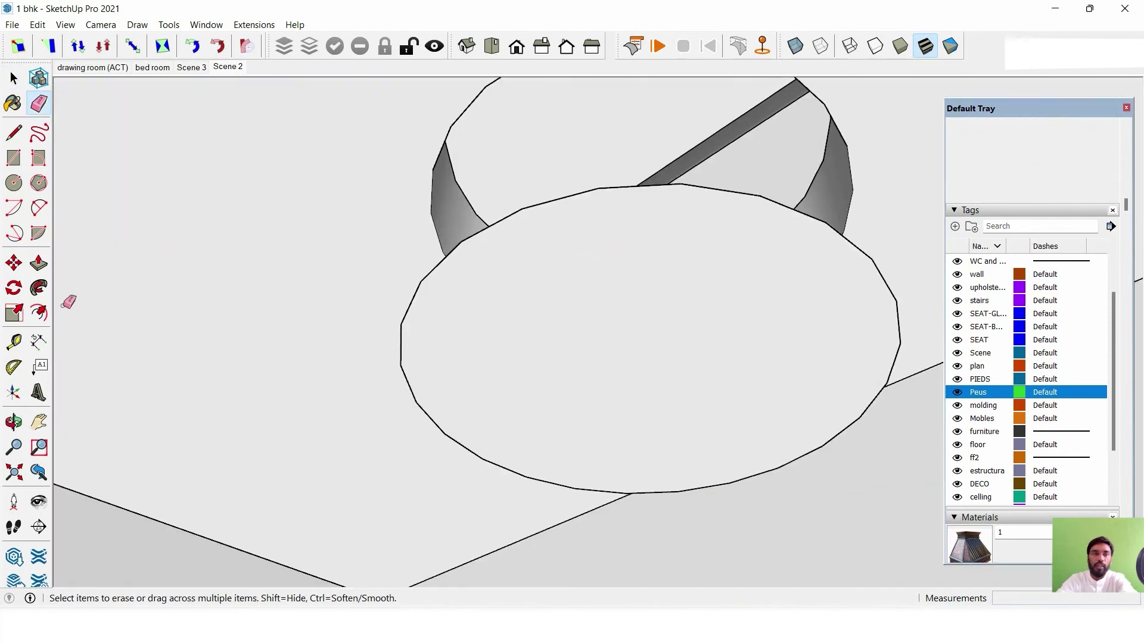
left_click(38, 313)
left_click(485, 225)
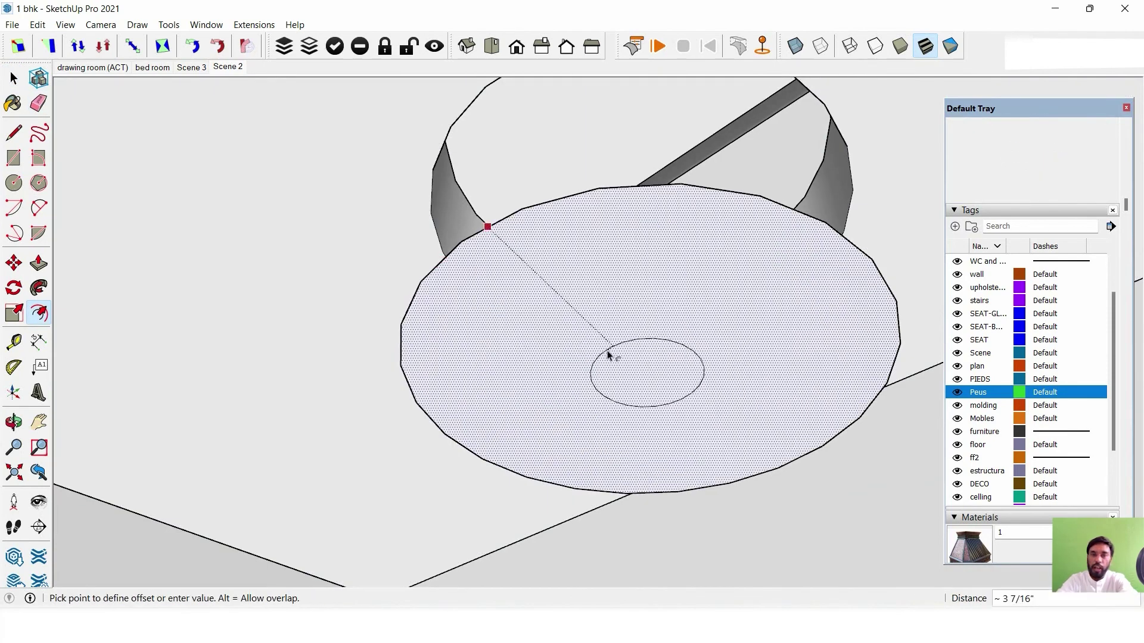
left_click(558, 278)
type("1")
key("Return")
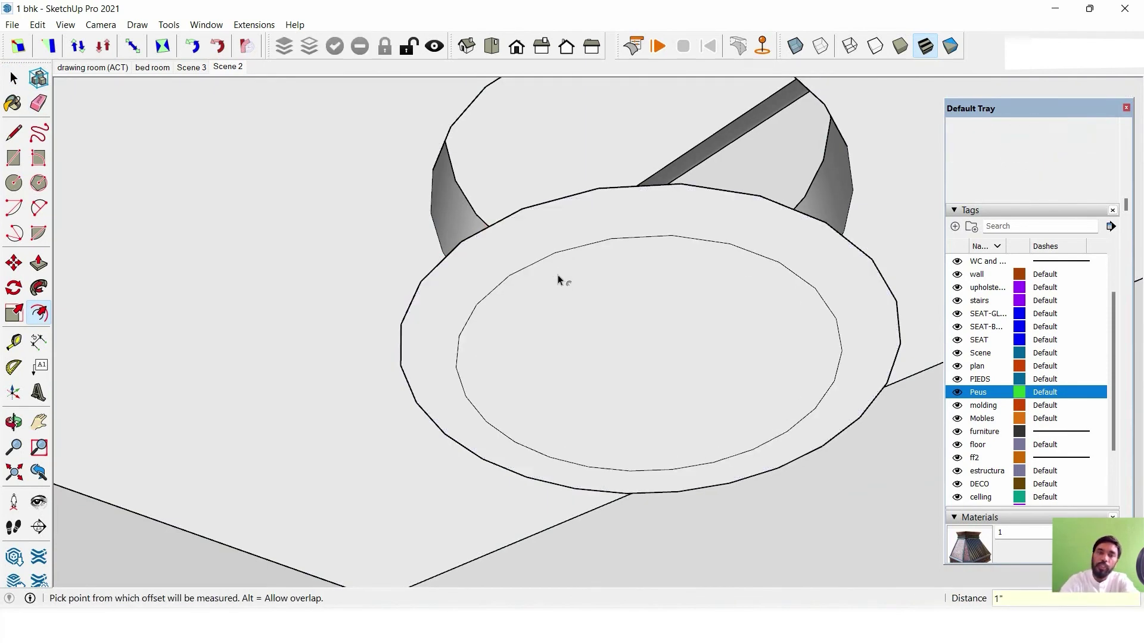
Push the inner circle face in about 1/16", then select the outer ring face.
left_click(14, 78)
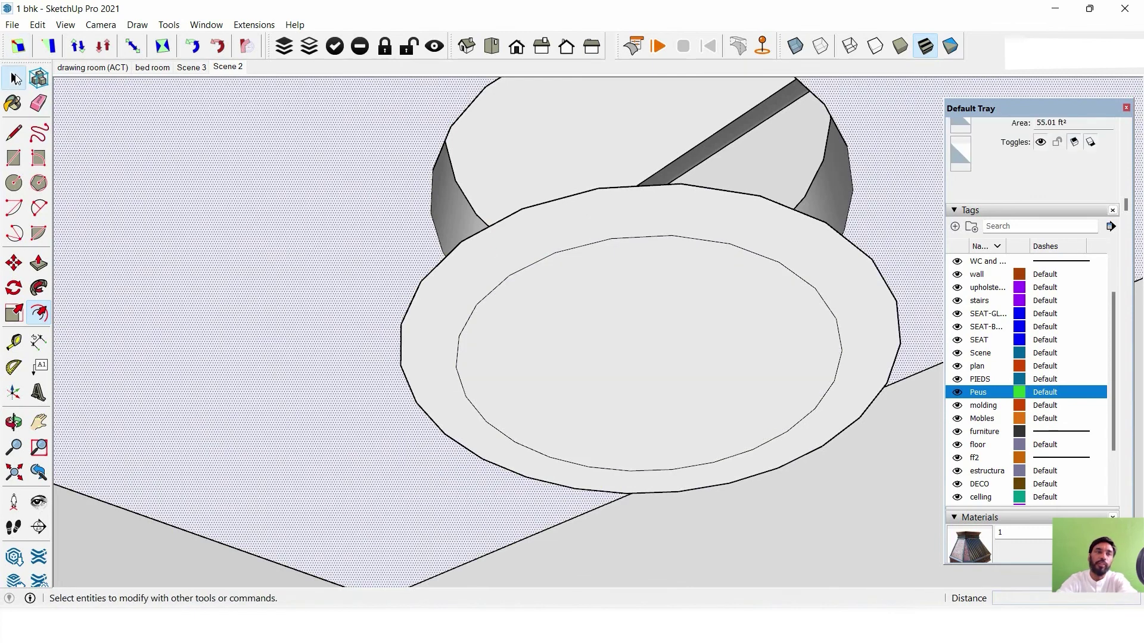
left_click(560, 328)
key("p")
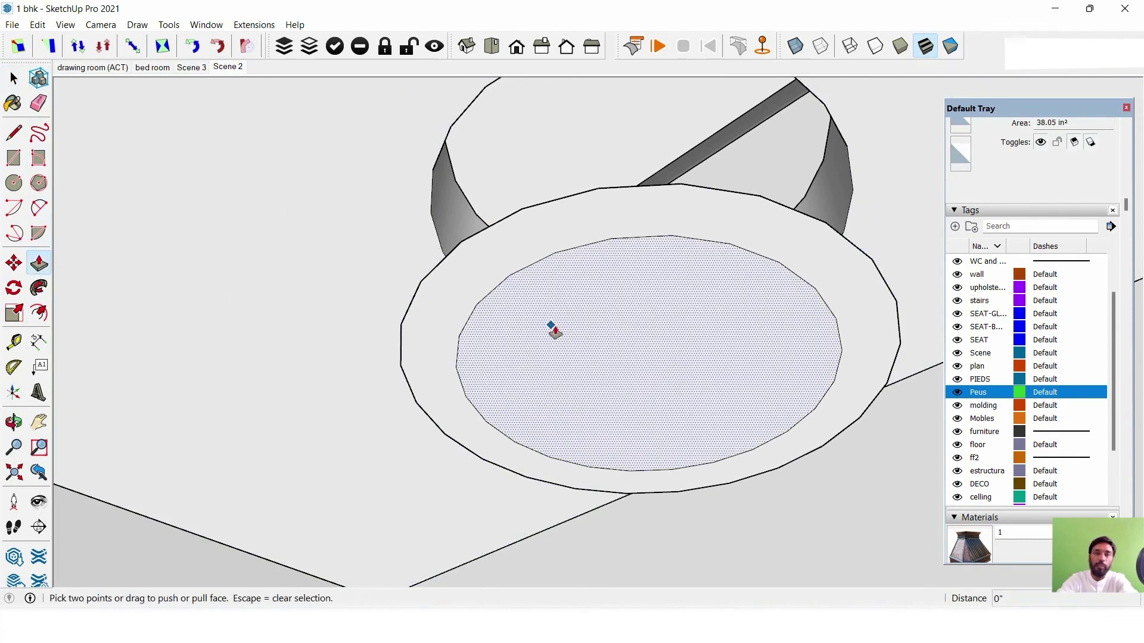
left_click(562, 326)
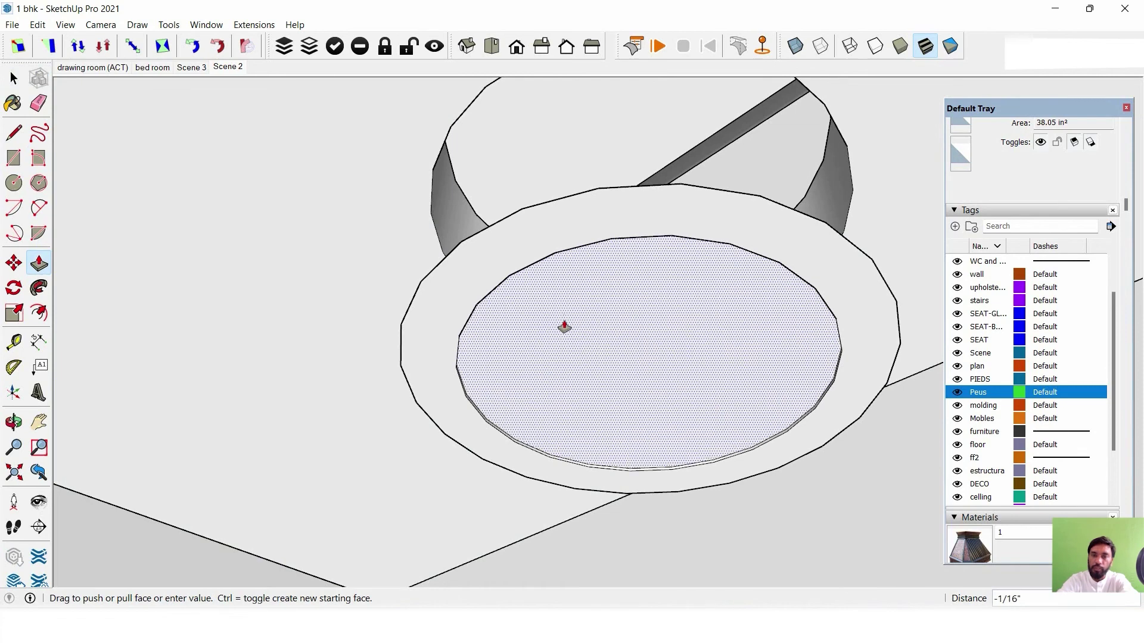
left_click(564, 326)
key("space")
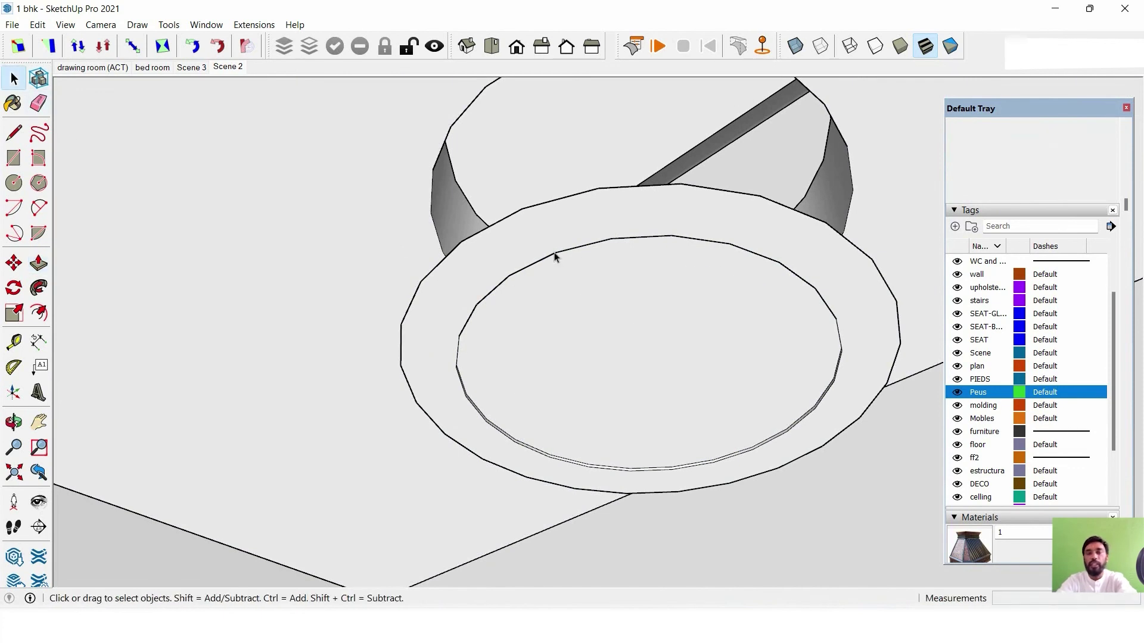
left_click(809, 238)
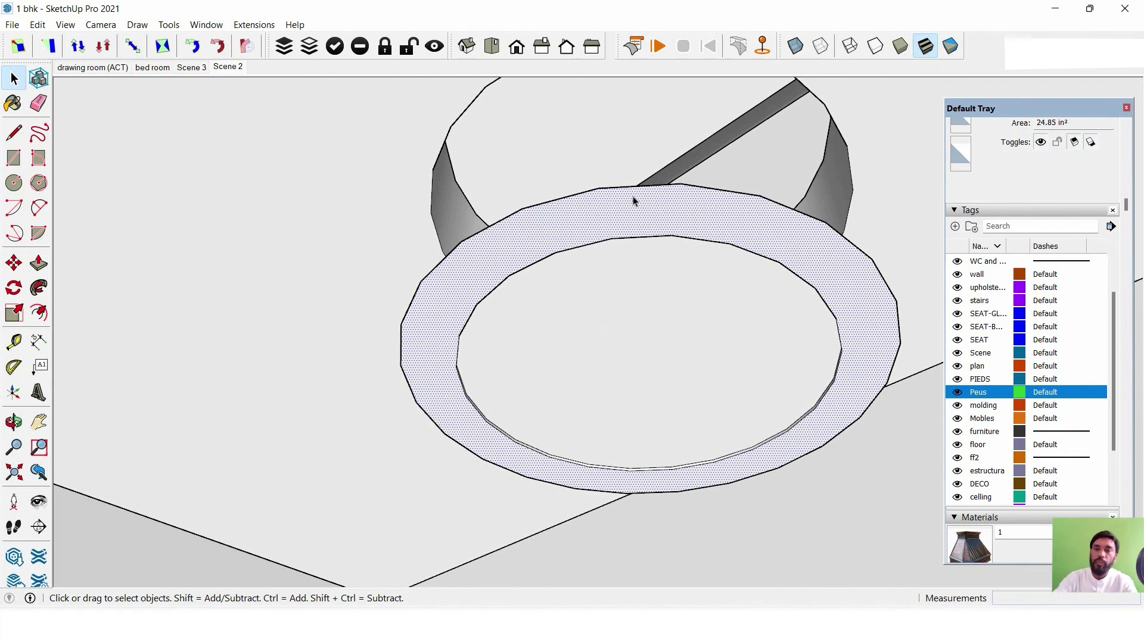
Paint the fixture's ring dark red (Color A07) and its inner disc pink (Color A02).
left_click(995, 210)
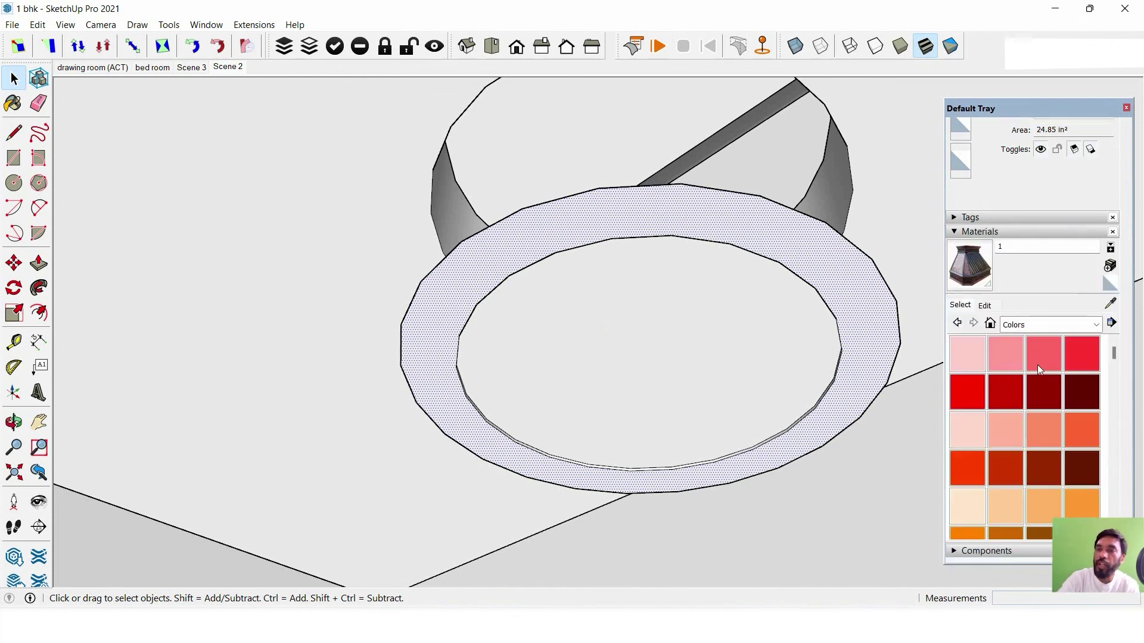
left_click(1043, 392)
left_click(866, 280)
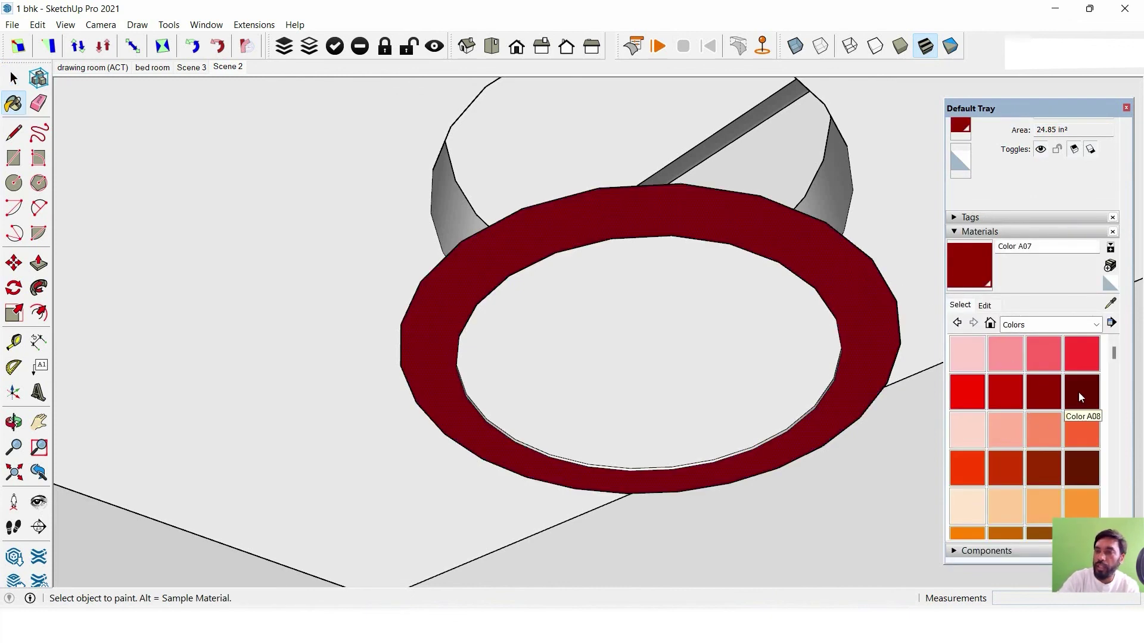
left_click(996, 351)
left_click(697, 317)
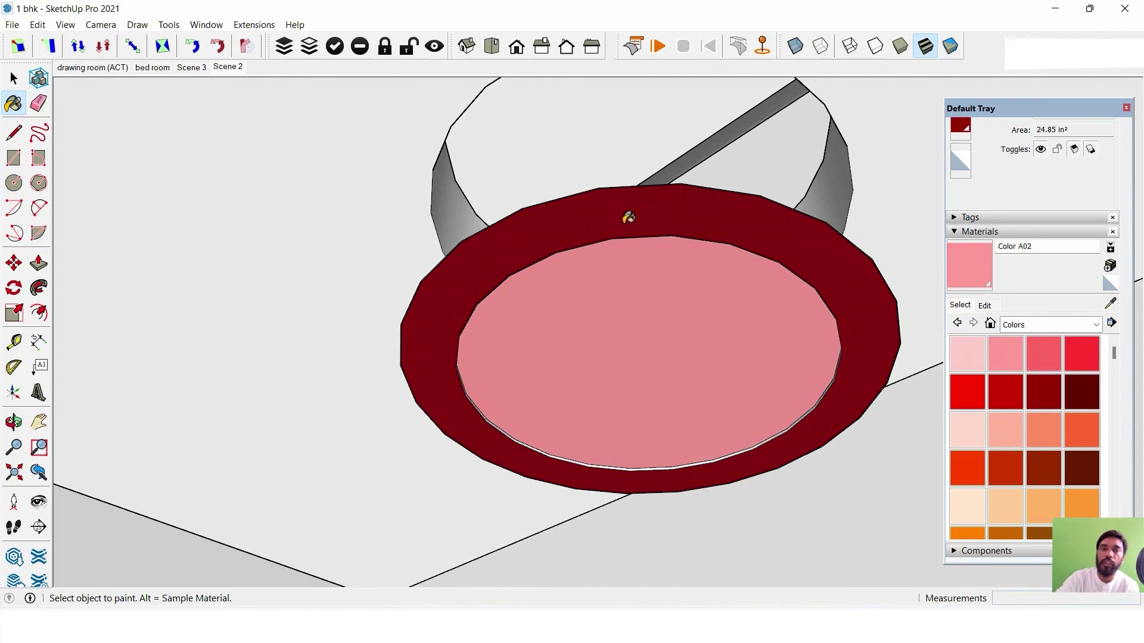
Group the pink inner face, then group the whole light fixture into one object.
mouse_move(628, 218)
middle_mouse_down()
mouse_move(710, 345)
mouse_move(677, 274)
mouse_move(650, 251)
middle_mouse_up()
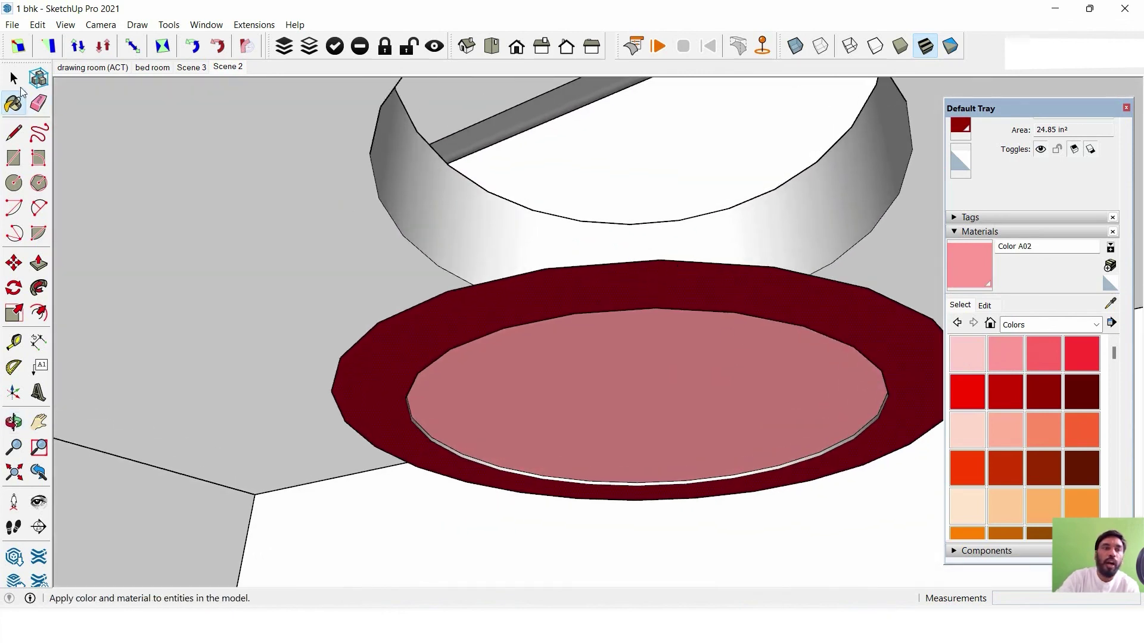
left_click(14, 78)
double_click(570, 347)
right_click(570, 347)
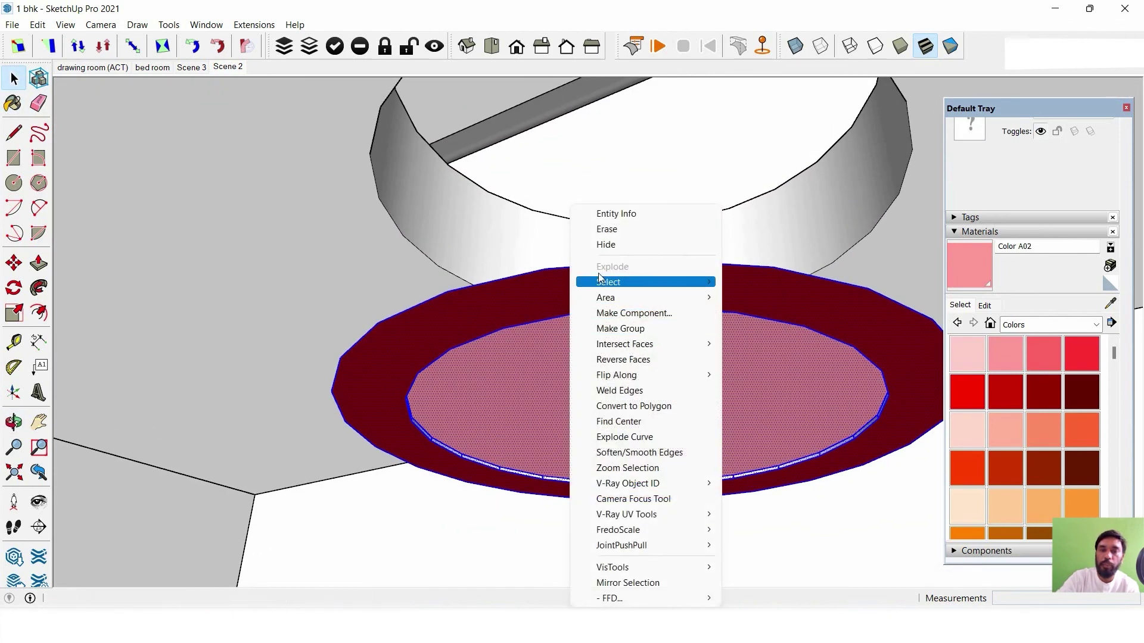
left_click(619, 329)
scroll(564, 196, "down", 3)
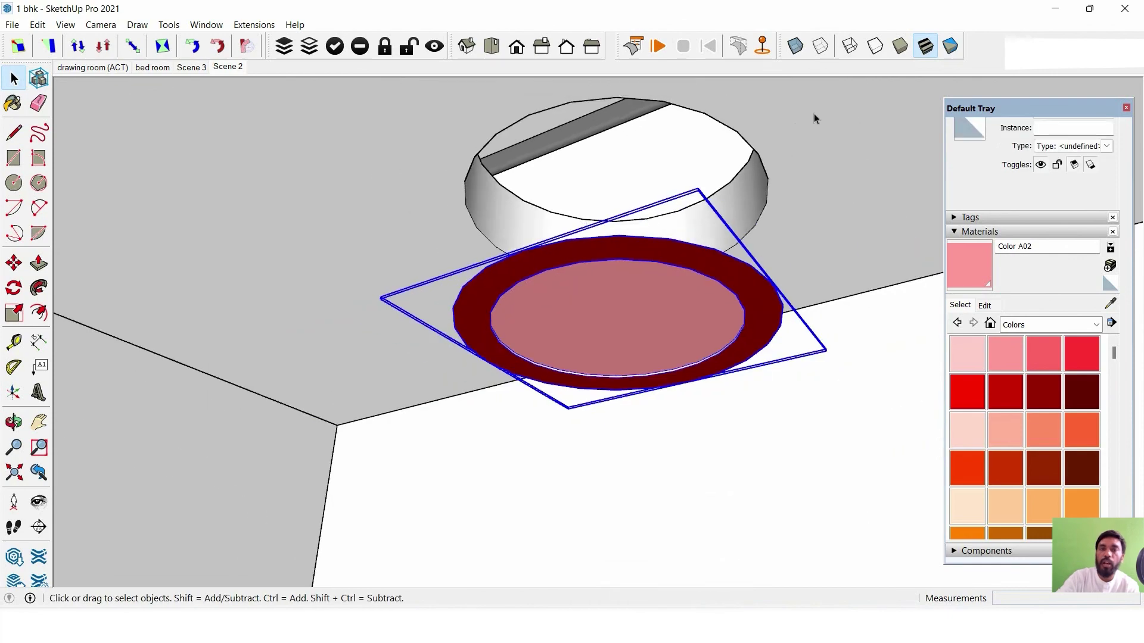
left_click(802, 121)
triple_click(803, 121)
right_click(802, 120)
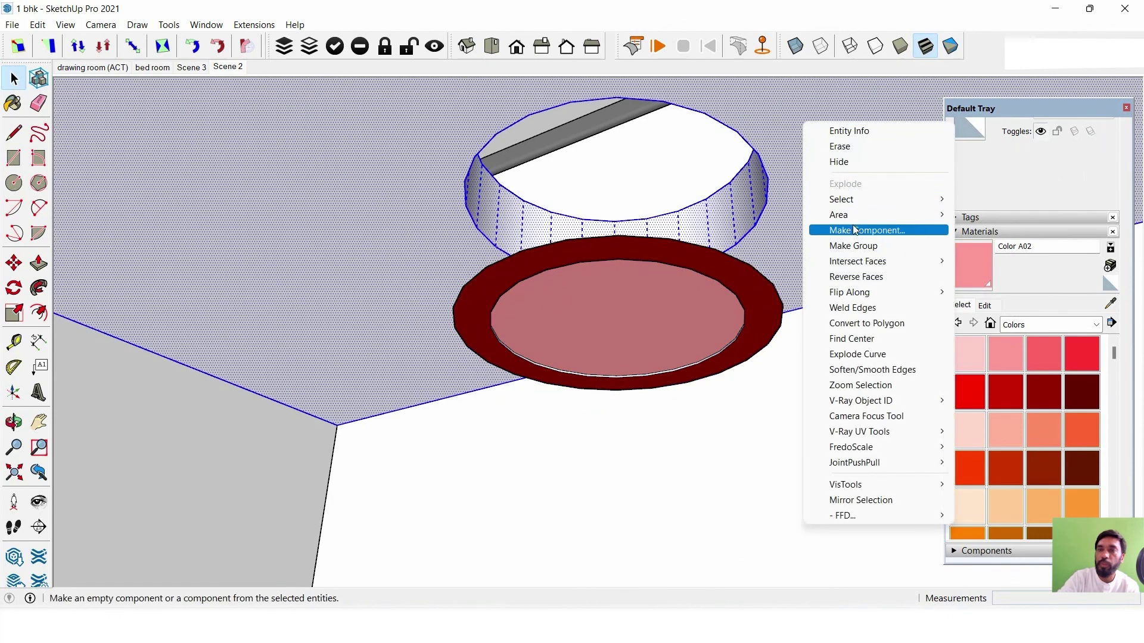
left_click(855, 245)
left_click(620, 278)
mouse_move(621, 278)
middle_mouse_down()
mouse_move(624, 169)
mouse_move(671, 171)
mouse_move(671, 238)
middle_mouse_up()
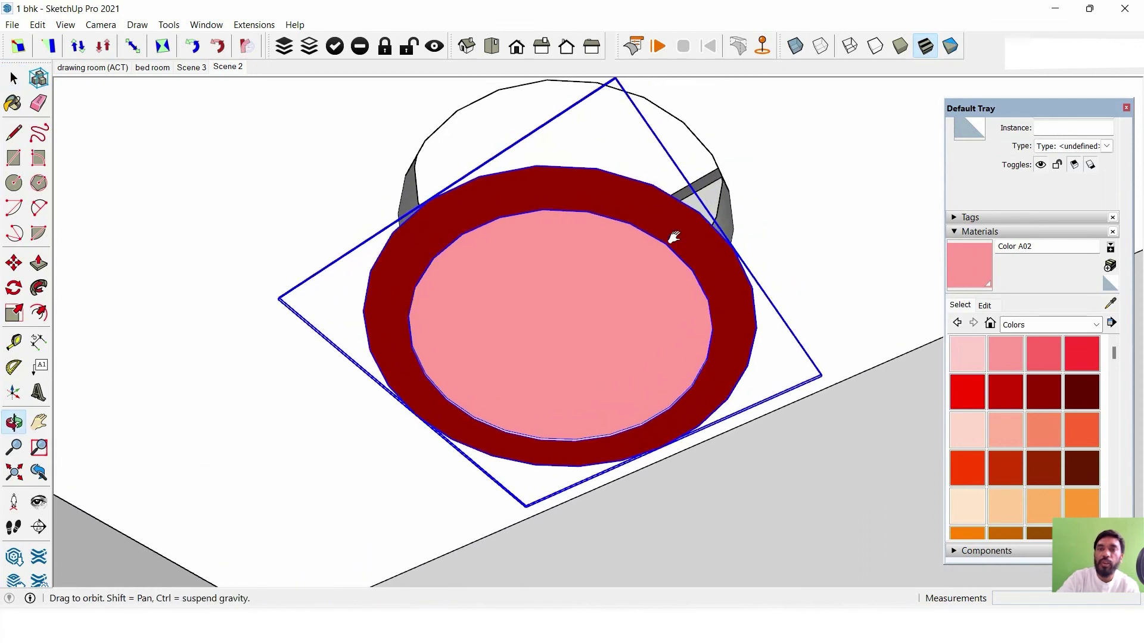
Move the light fixture to a new spot and orbit to a lower, tilted view.
left_click(17, 265)
left_click(734, 250)
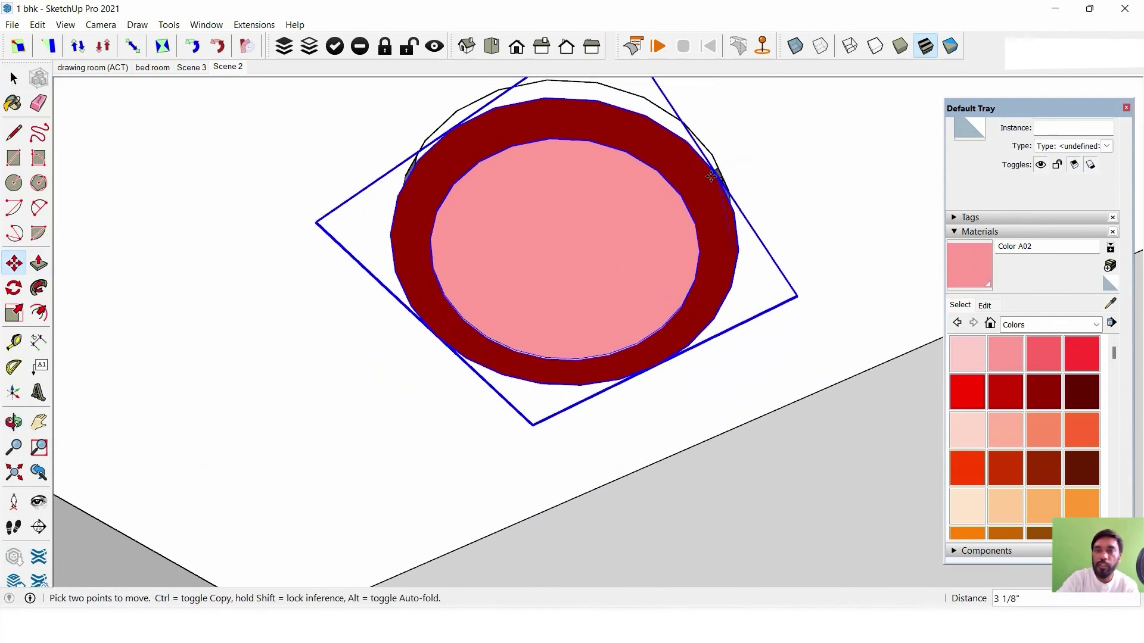
left_click(713, 154)
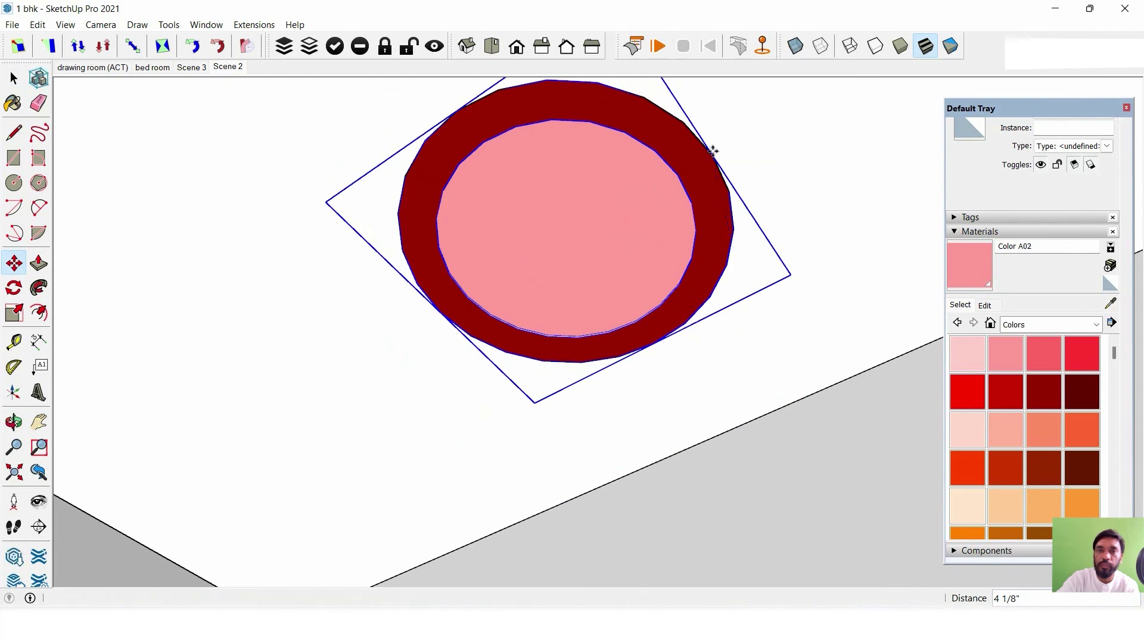
mouse_move(712, 153)
middle_mouse_down()
mouse_move(723, 217)
mouse_move(858, 352)
mouse_move(324, 224)
mouse_move(475, 235)
mouse_move(304, 225)
middle_mouse_up()
scroll(408, 235, "down", 2)
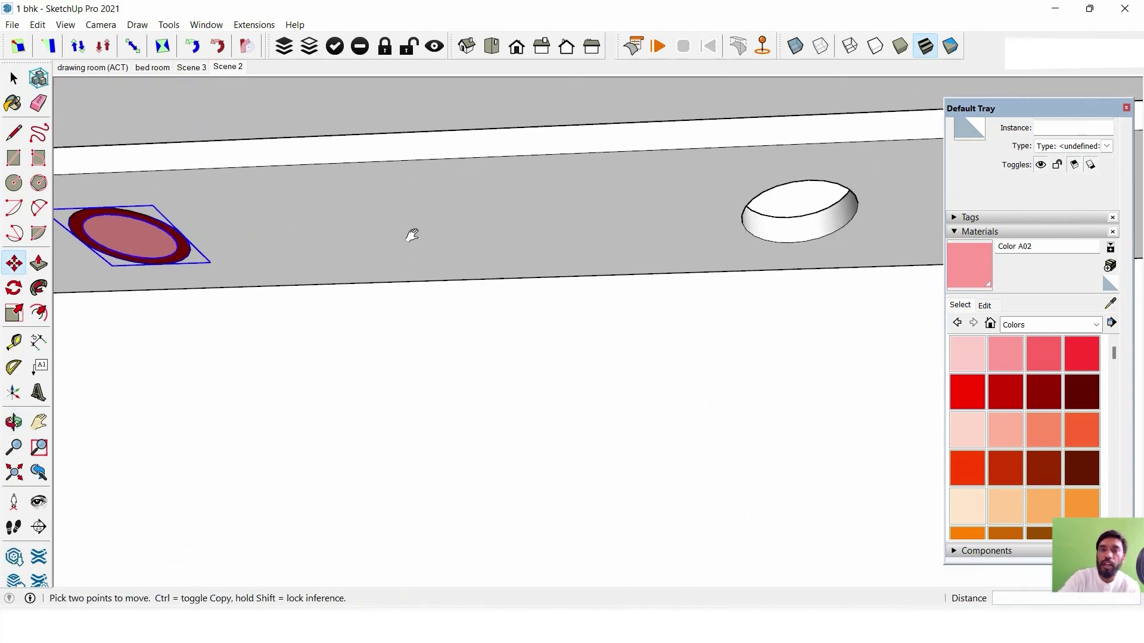
scroll(72, 288, "down", 2)
Ctrl-copy the fixture from its grip into a round ceiling hole and inspect it.
key("ctrl")
left_click(128, 255)
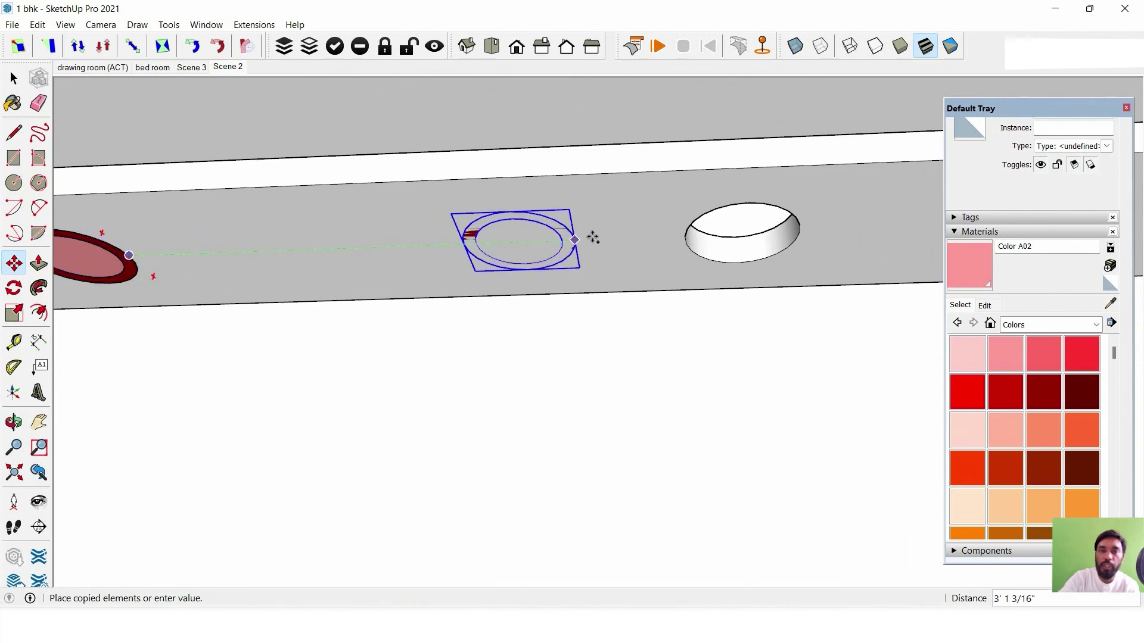
left_click(799, 234)
scroll(816, 214, "up", 3)
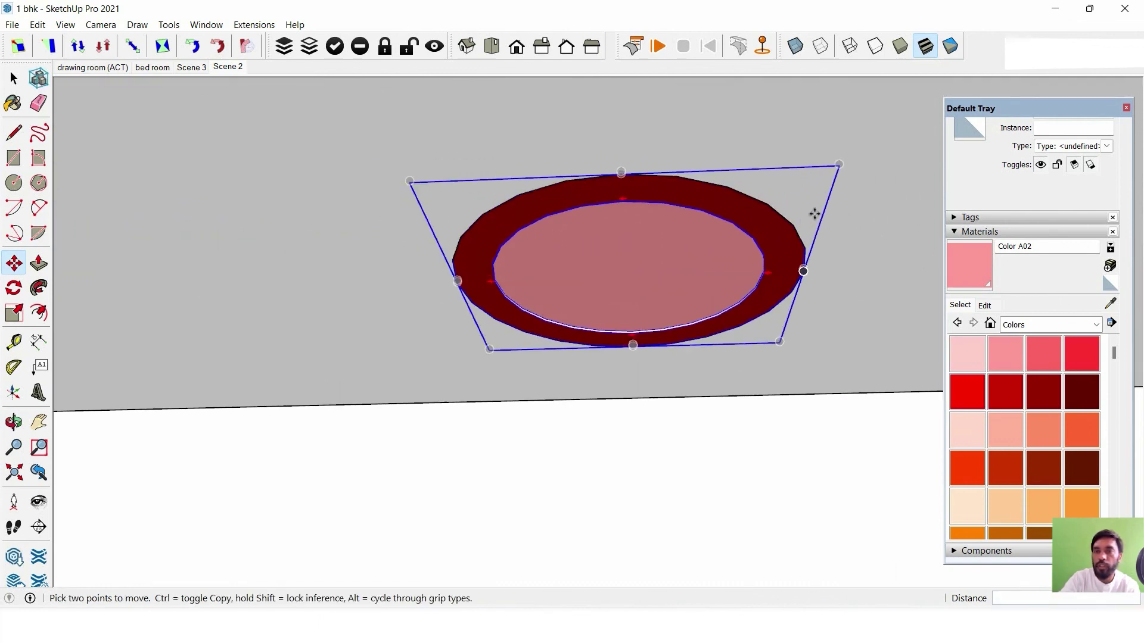
middle_click_drag(817, 214, 785, 143)
scroll(831, 243, "up", 3)
scroll(832, 243, "down", 2)
scroll(840, 246, "down", 2)
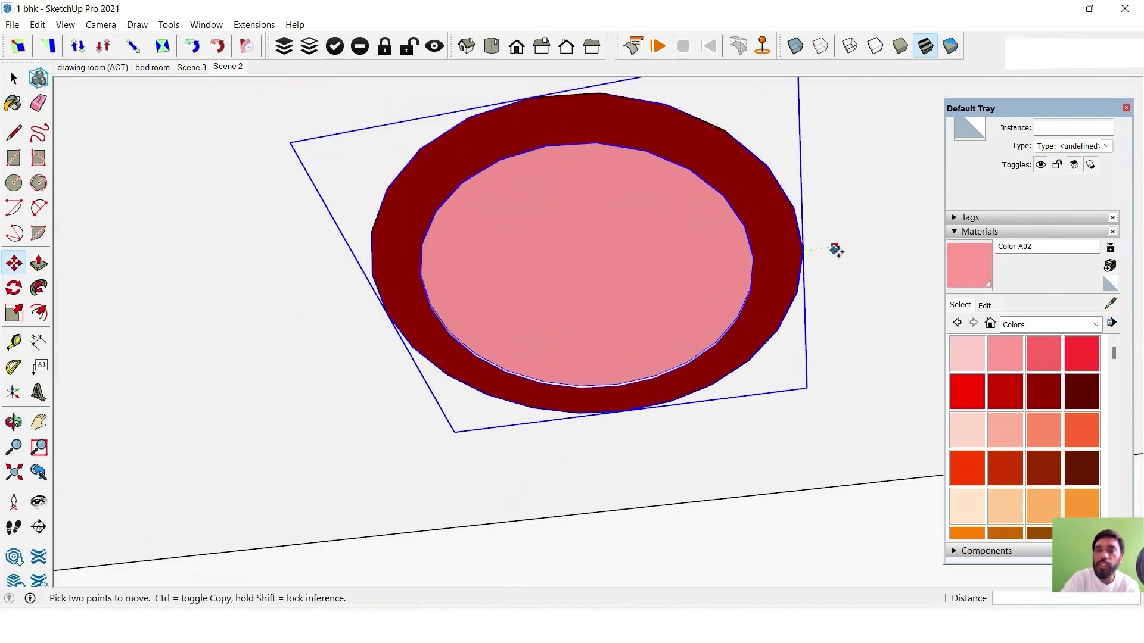
Copy another fixture into the second round hole, about 4'6 7/8" along.
middle_click_drag(834, 248, 191, 381, "shift")
scroll(761, 324, "down", 3)
middle_click_drag(761, 324, 501, 342)
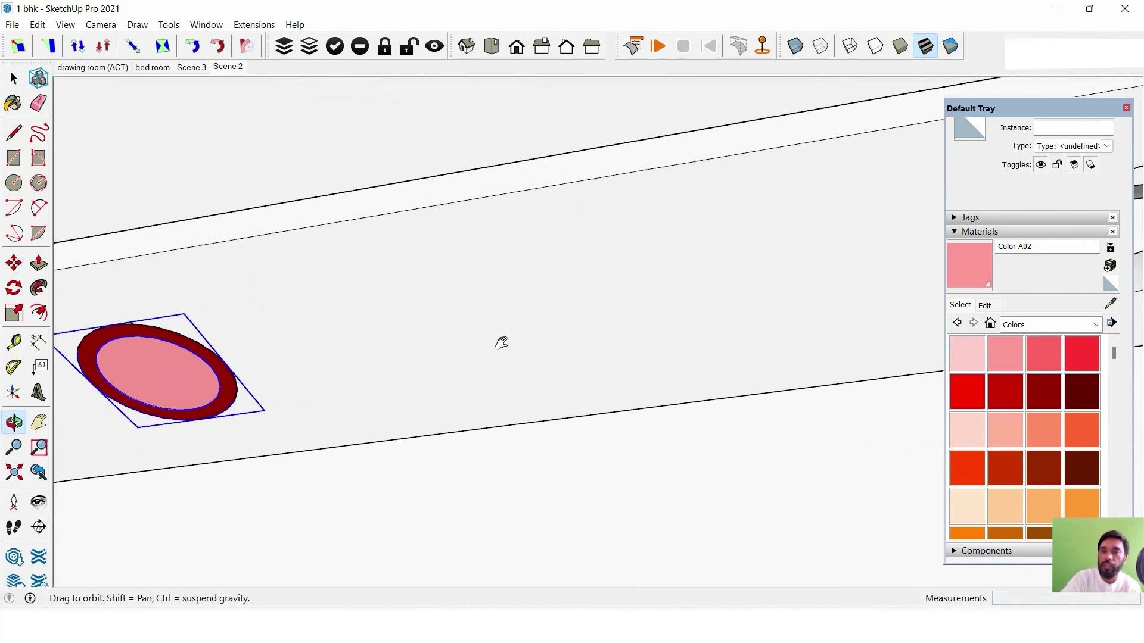
scroll(649, 312, "down", 2)
scroll(648, 312, "up", 3)
mouse_move(649, 312)
middle_mouse_down()
mouse_move(603, 307)
mouse_move(536, 322)
middle_mouse_up()
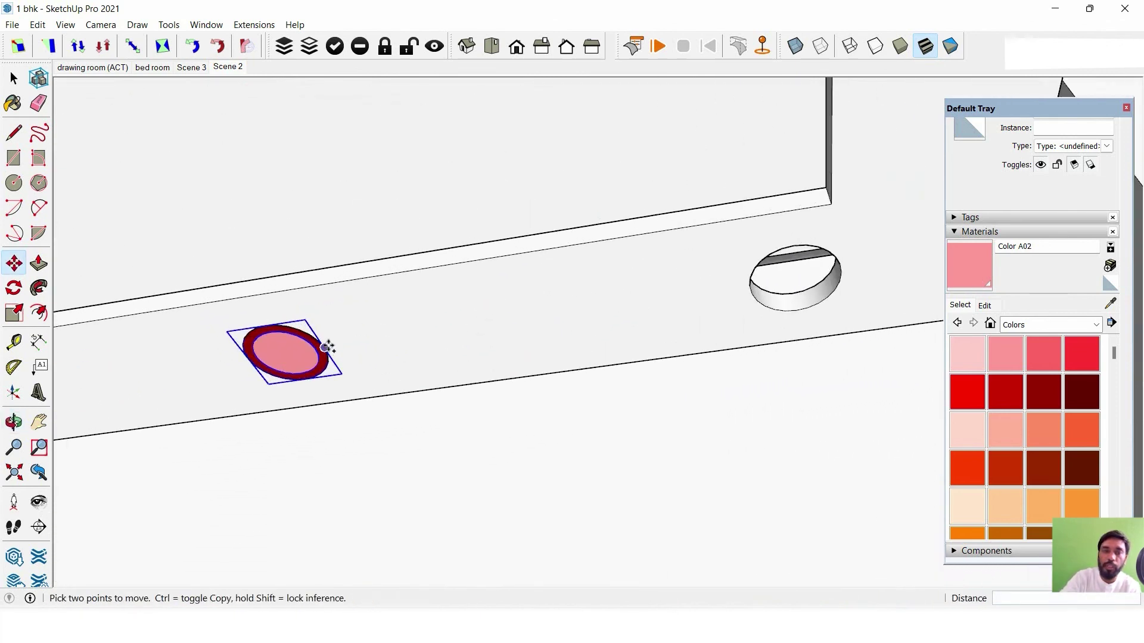
left_click(325, 347)
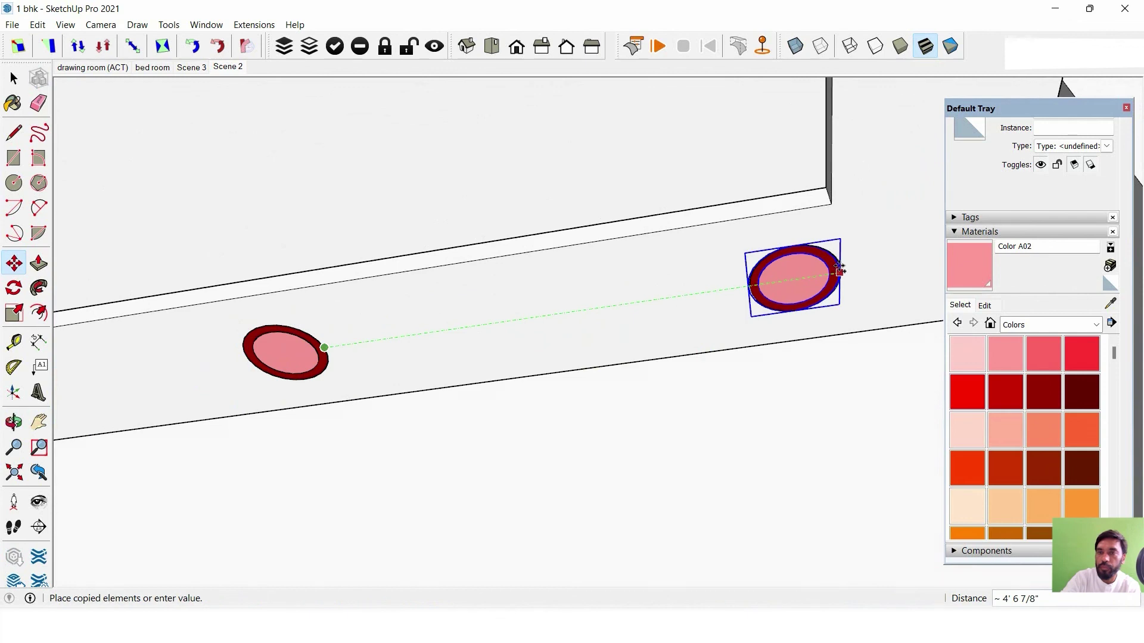
left_click(842, 263)
Orbit around the model to check the placed fixtures.
scroll(843, 264, "up", 3)
scroll(843, 263, "up", 3)
scroll(813, 286, "up", 2)
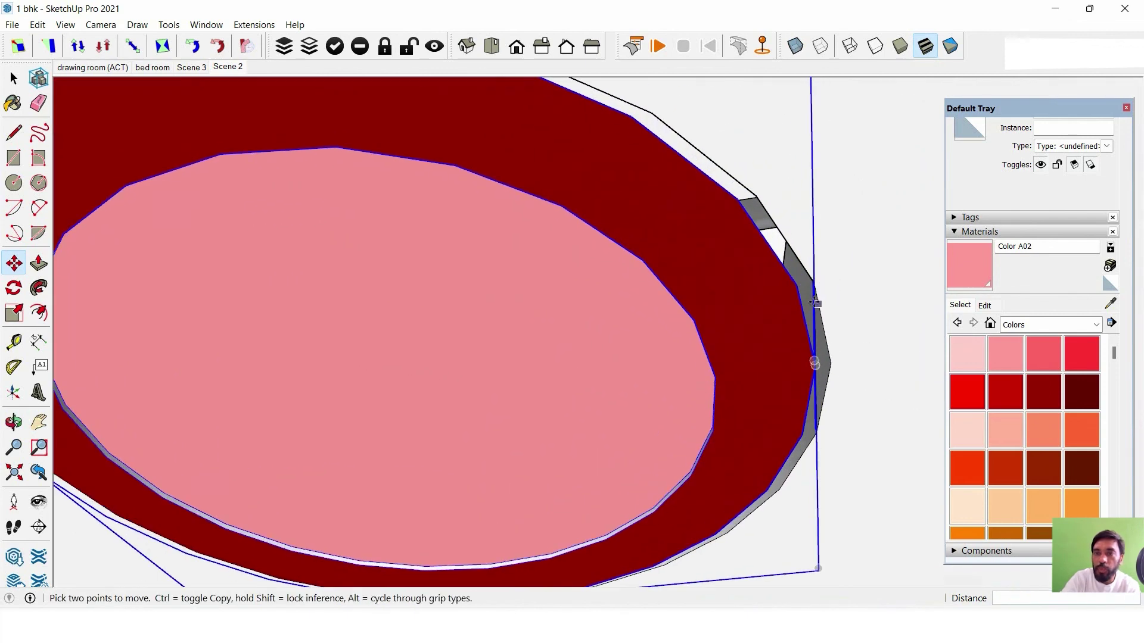
scroll(814, 283, "down", 3)
scroll(753, 256, "down", 2)
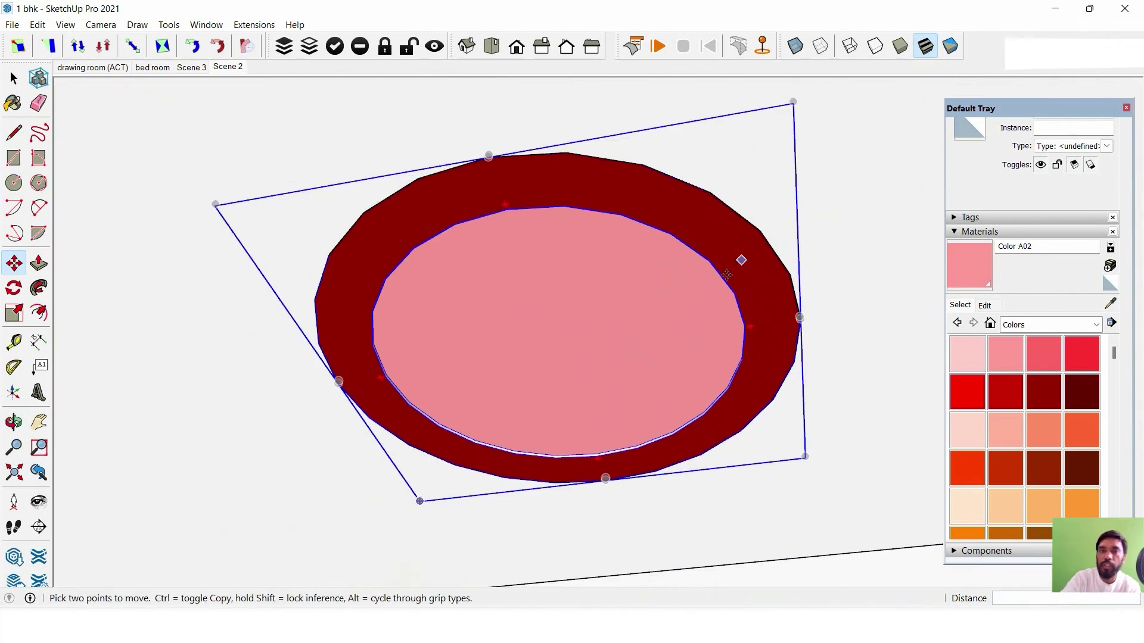
scroll(745, 258, "down", 2)
middle_click_drag(745, 262, 341, 398)
middle_click_drag(523, 373, 777, 391)
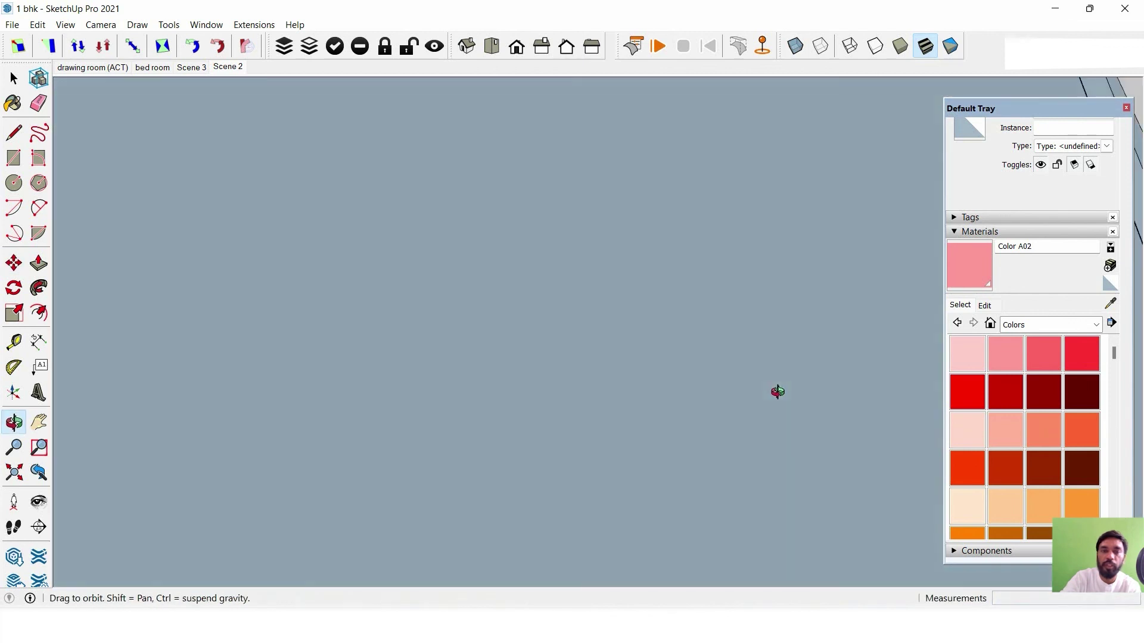
left_click(16, 82)
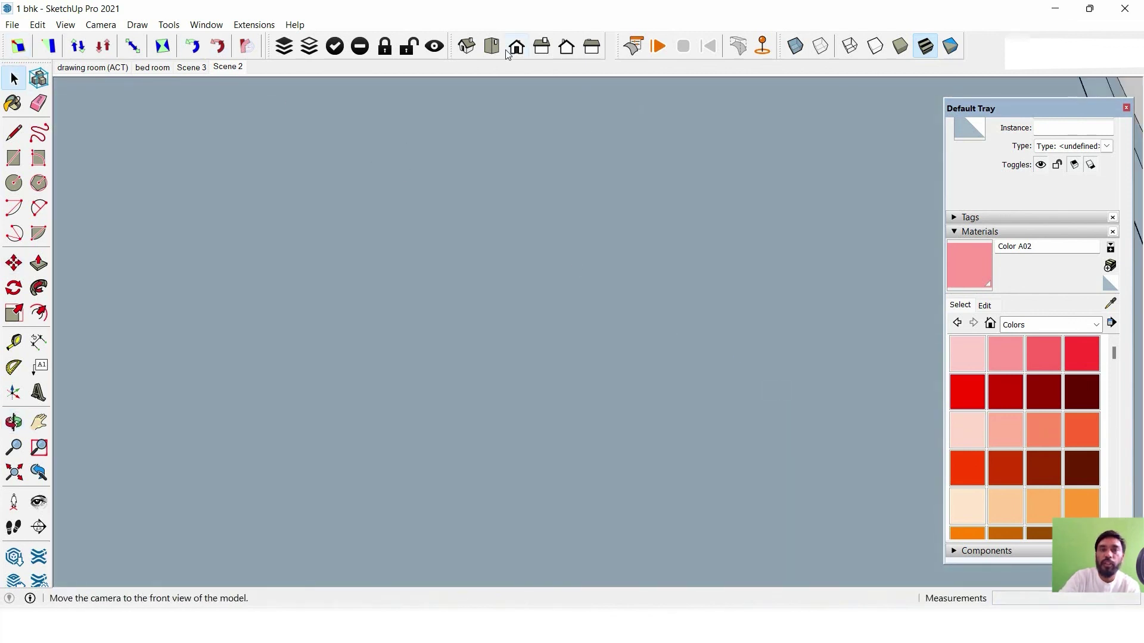
Return to the Scene 2 living room view and orbit up to the ceiling.
mouse_move(539, 218)
middle_mouse_down()
mouse_move(727, 233)
mouse_move(635, 275)
mouse_move(716, 317)
mouse_move(797, 473)
mouse_move(580, 401)
mouse_move(531, 309)
mouse_move(278, 258)
mouse_move(181, 324)
mouse_move(475, 321)
mouse_move(639, 268)
mouse_move(464, 329)
middle_mouse_up()
middle_click_drag(556, 320, 237, 78)
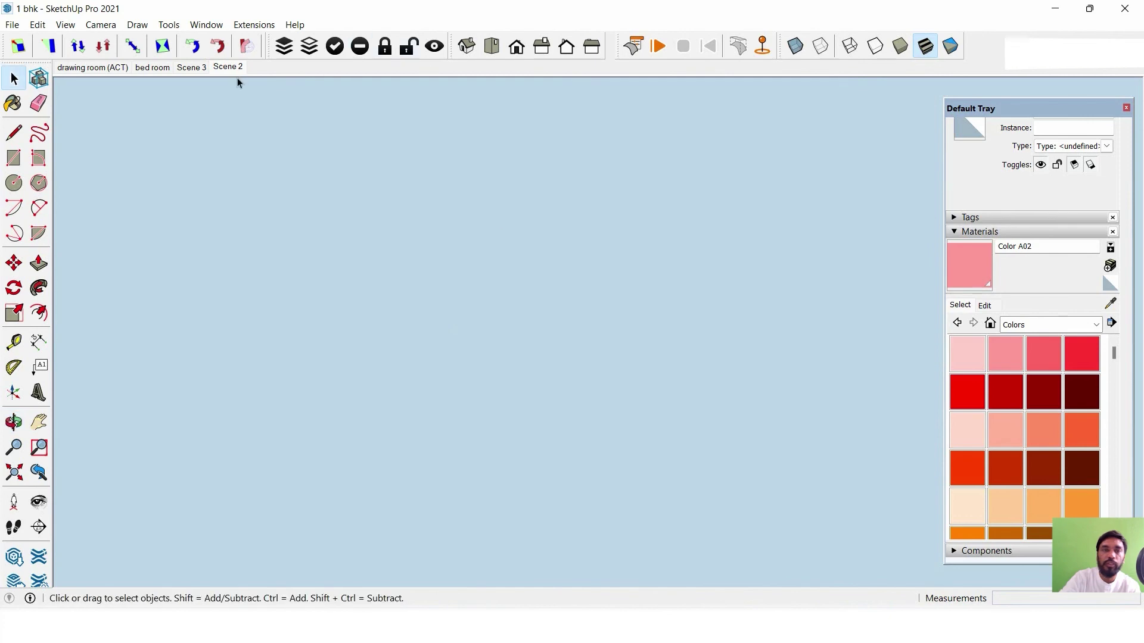
left_click(238, 68)
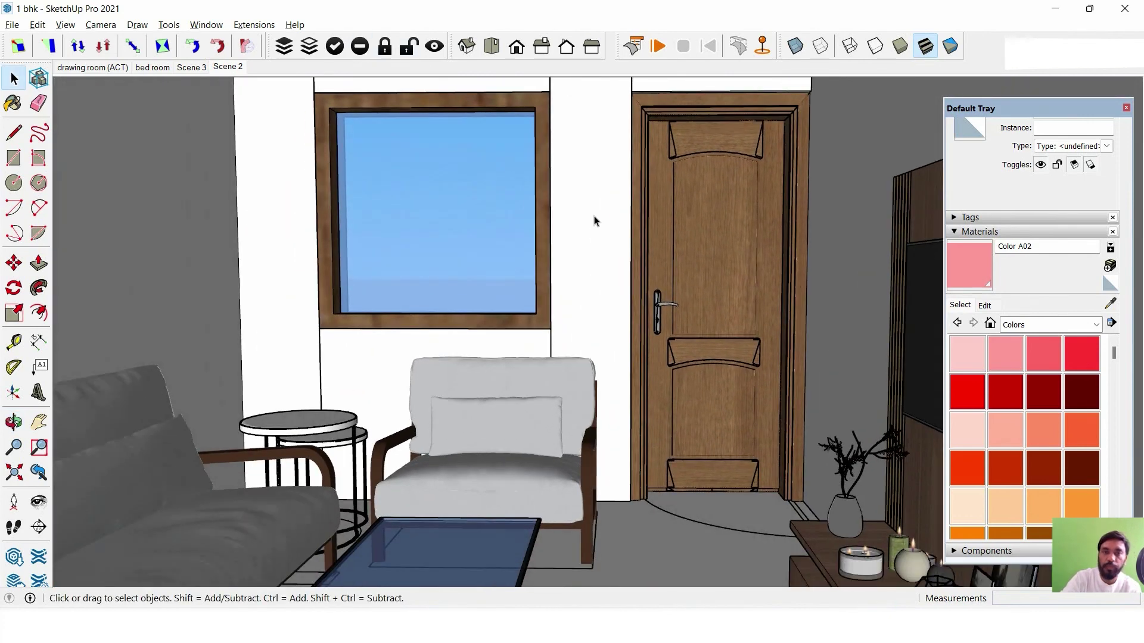
mouse_move(594, 221)
middle_mouse_down()
mouse_move(600, 159)
mouse_move(605, 322)
mouse_move(605, 302)
middle_mouse_up()
scroll(646, 276, "up", 3)
scroll(647, 276, "up", 2)
scroll(710, 234, "up", 2)
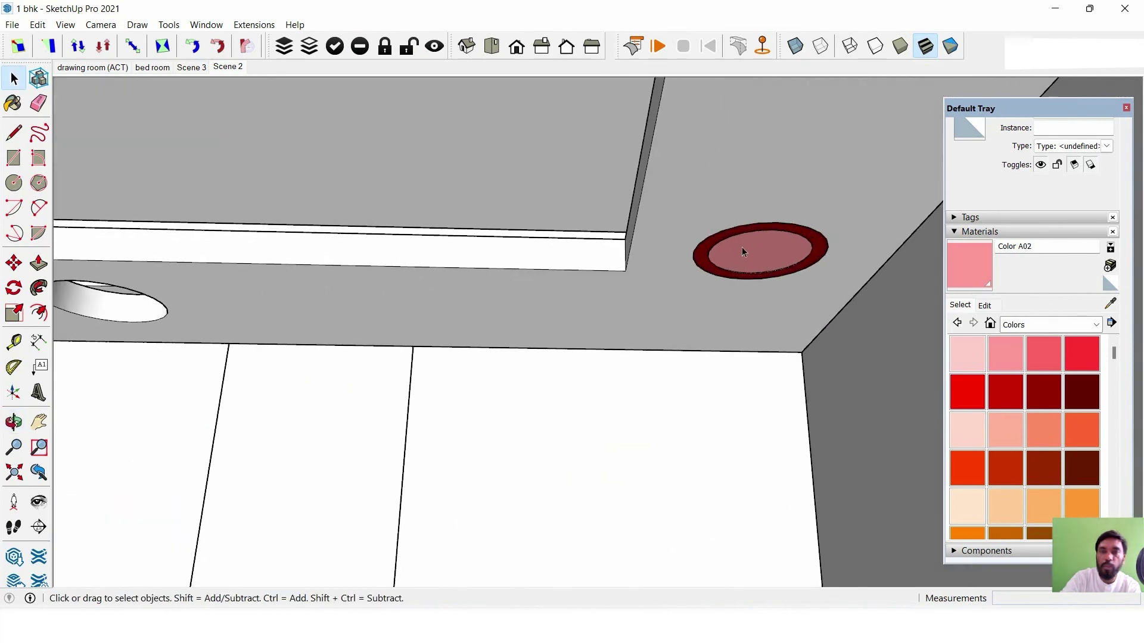
Start Ctrl-copying a ceiling light toward the empty hole beside the cove.
left_click(743, 250)
middle_click_drag(743, 250, 770, 272)
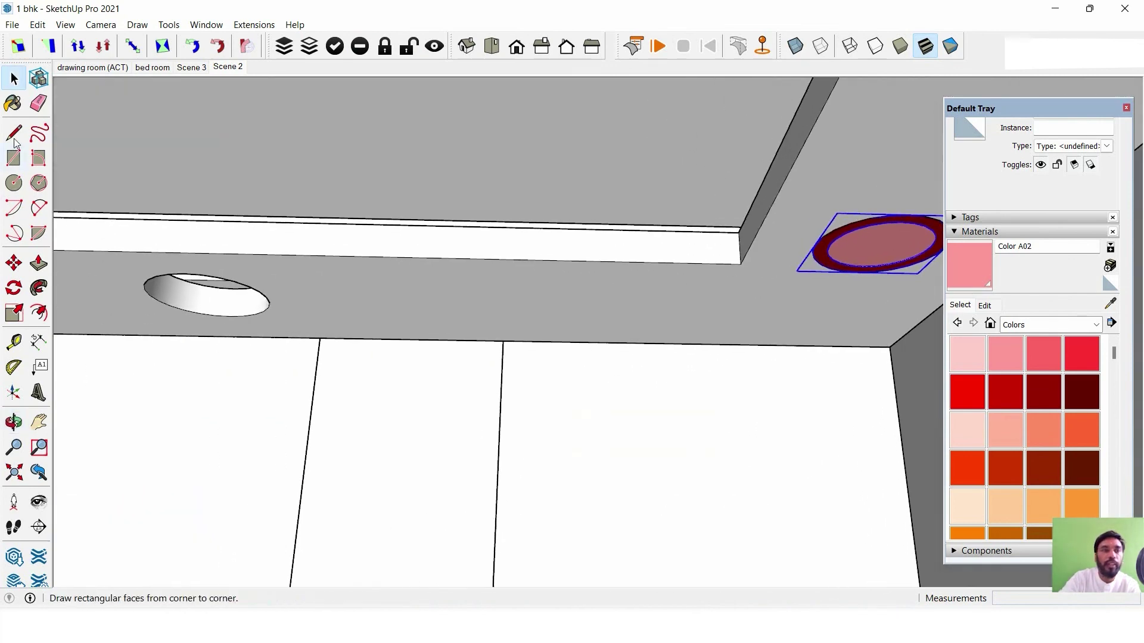
left_click(13, 263)
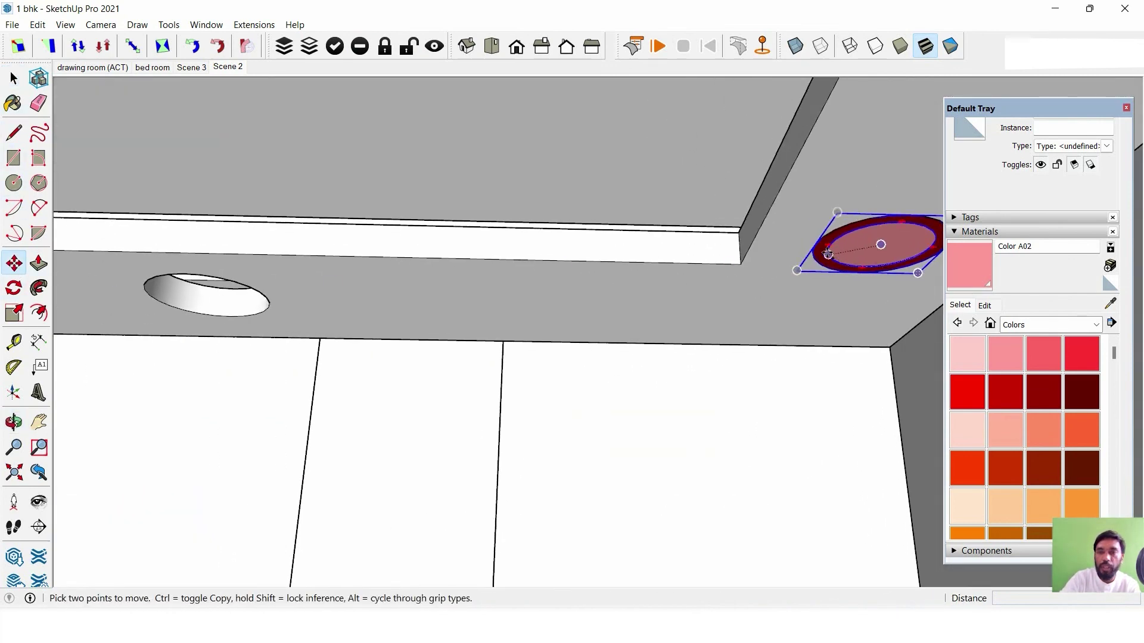
key("ctrl")
left_click(816, 244)
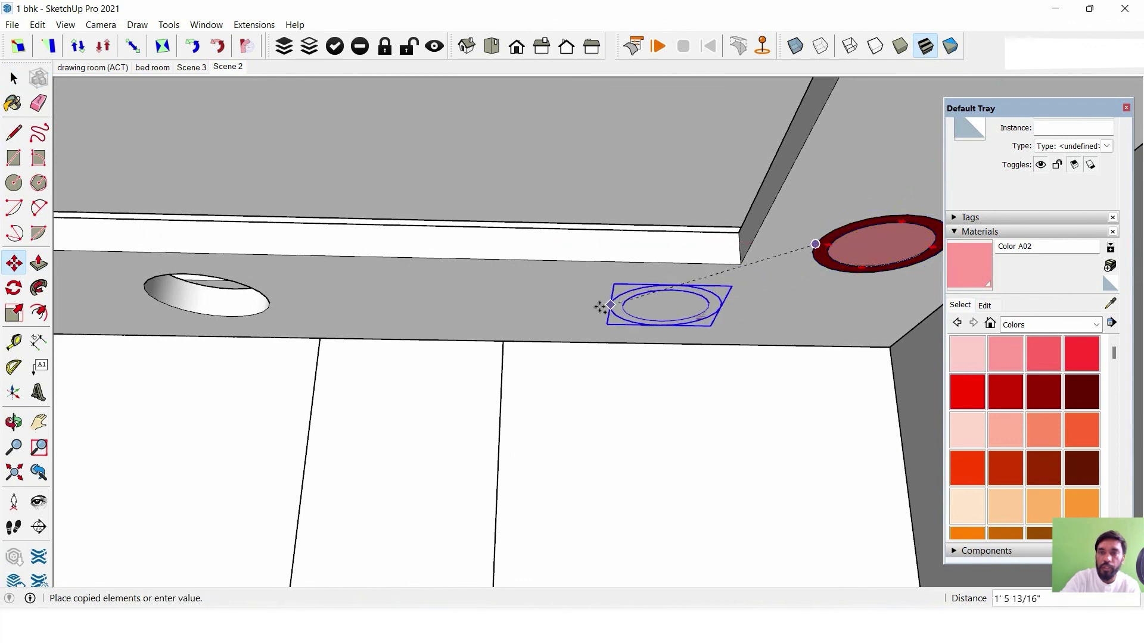